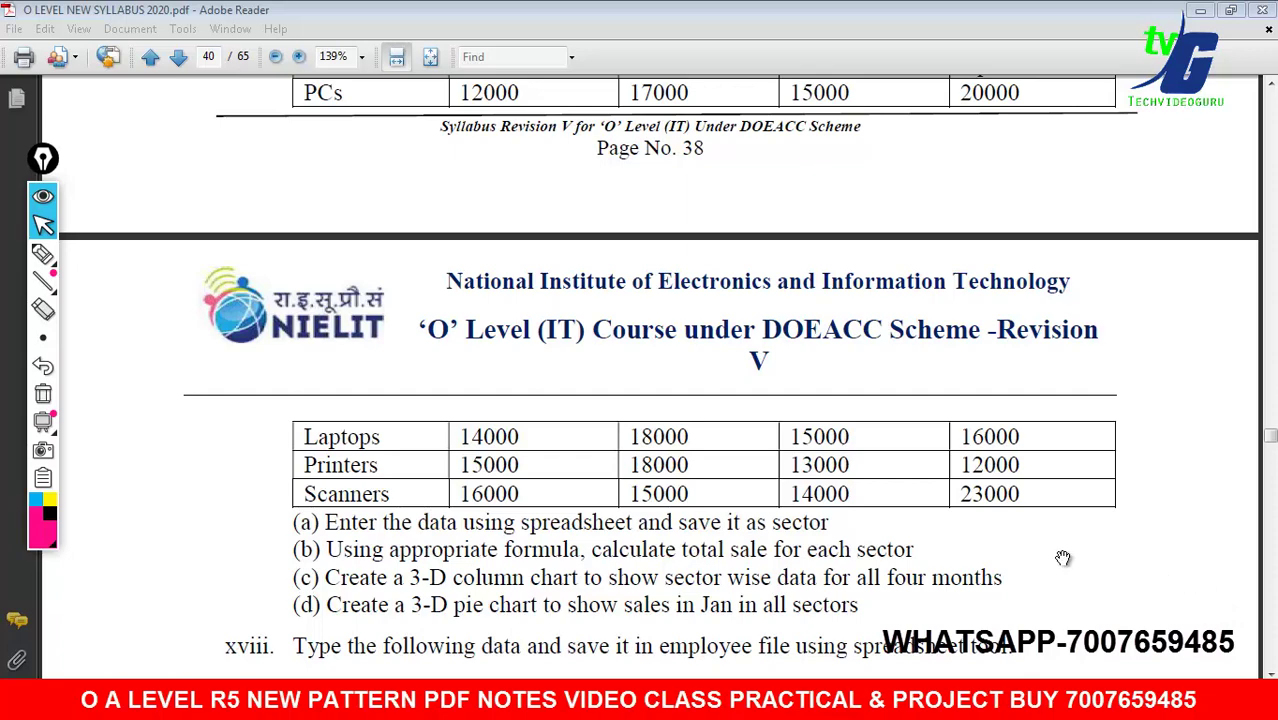
# Step: Scroll through the syllabus PDF to review the exercise
pyautogui.scroll(3, 700, 470)
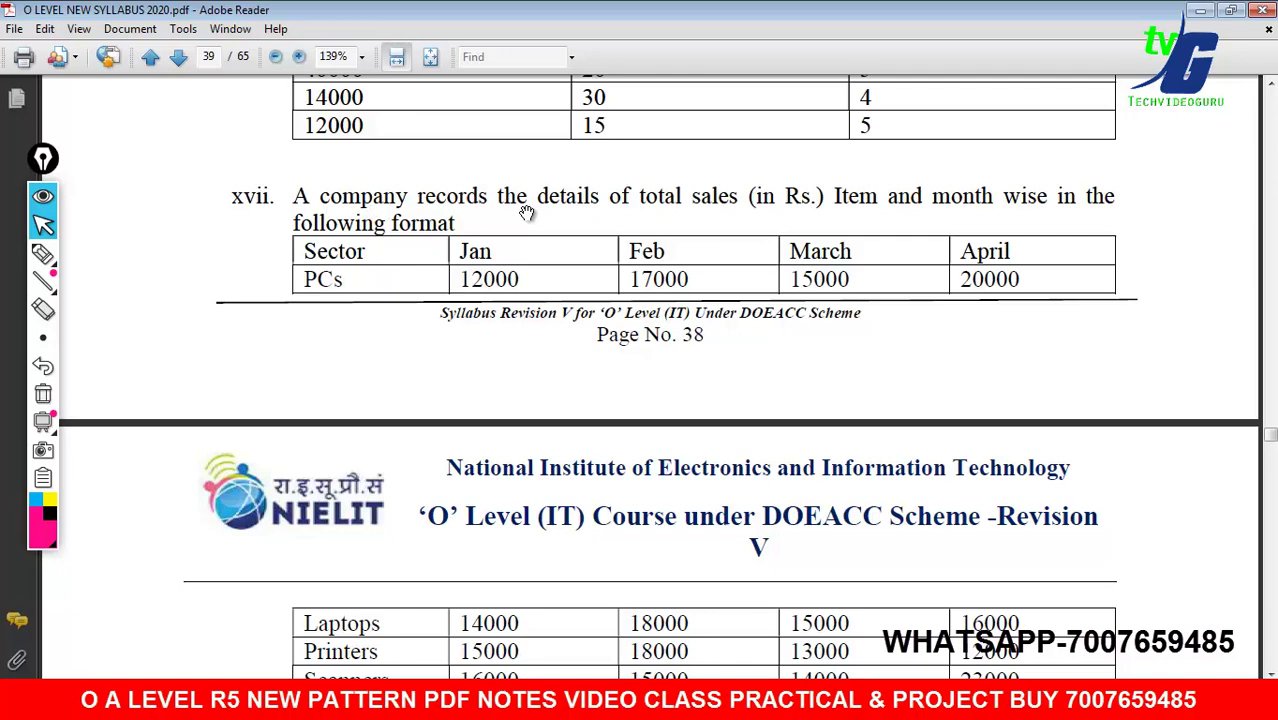
pyautogui.scroll(-4, 584, 386)
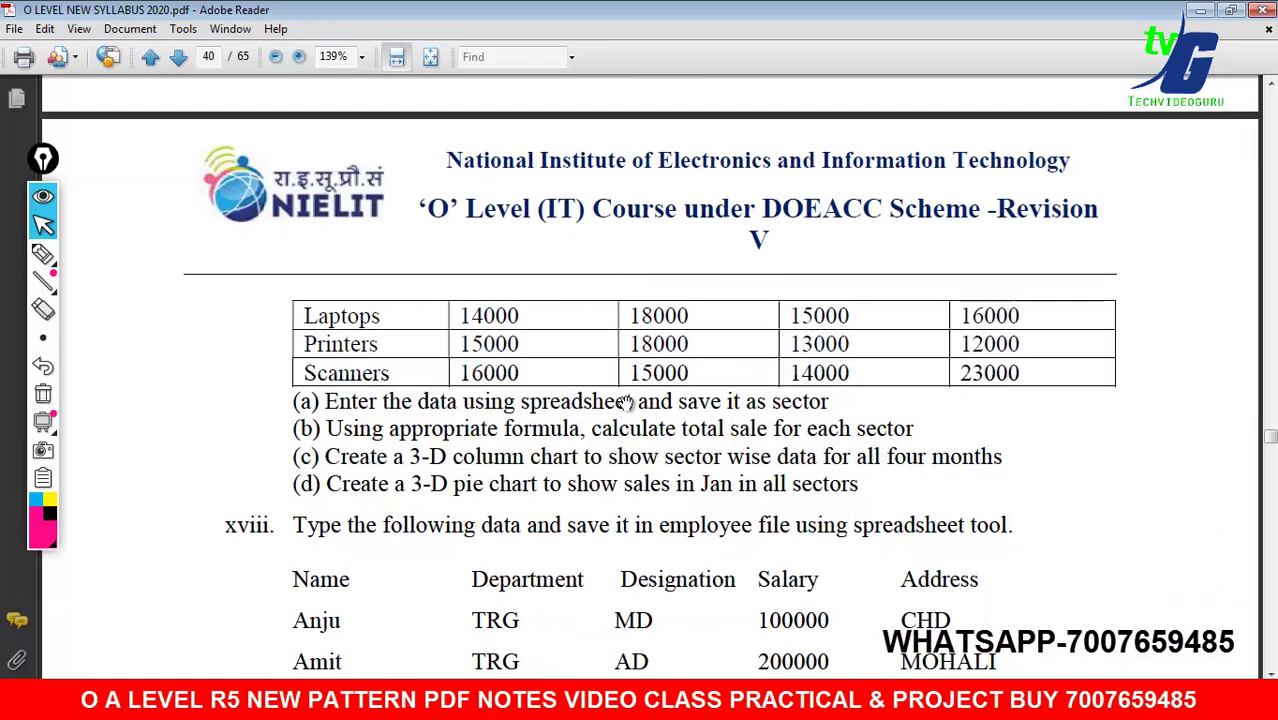
pyautogui.scroll(-3, 578, 296)
pyautogui.moveTo(578, 296); pyautogui.dragTo(577, 284)
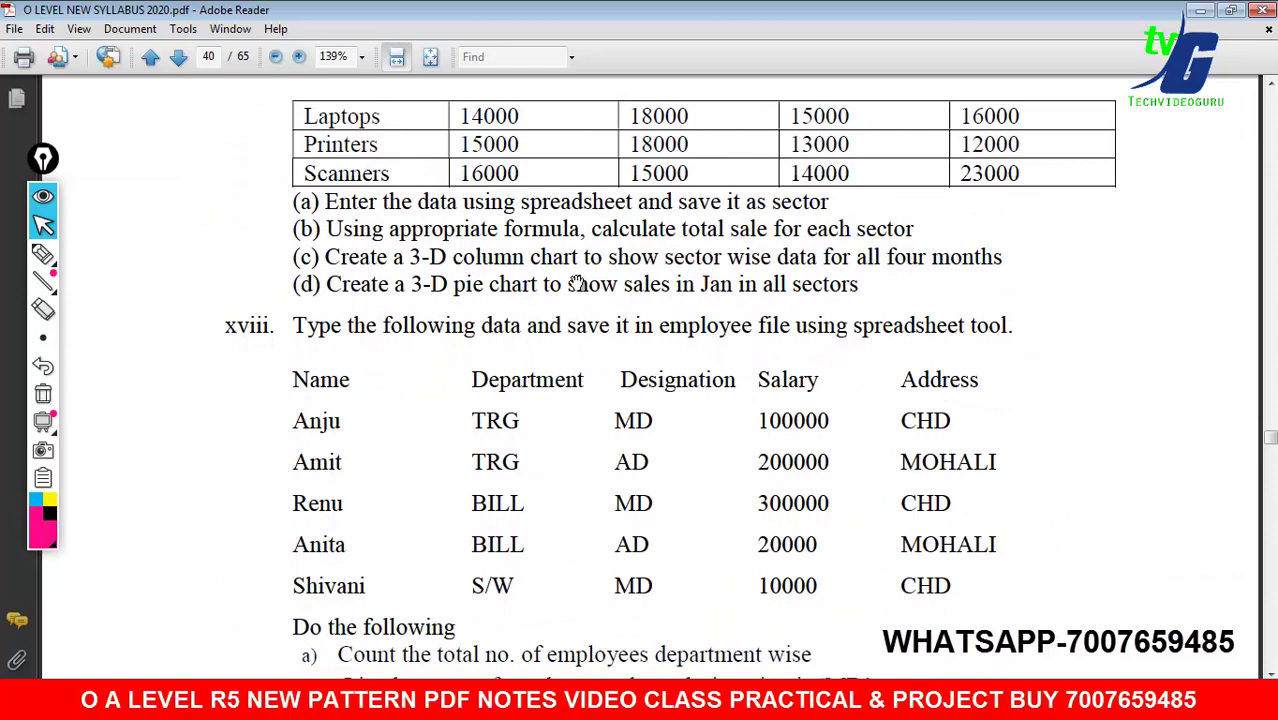
pyautogui.scroll(-3, 571, 340)
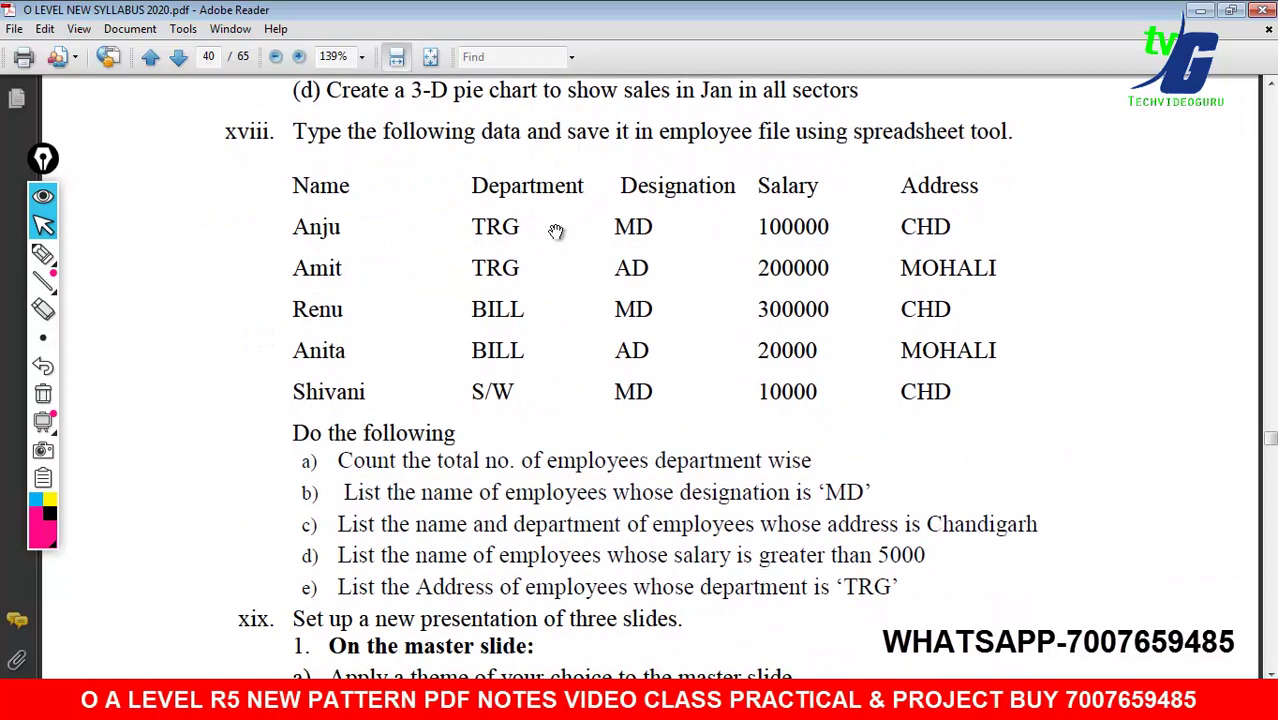
pyautogui.scroll(-3, 562, 456)
pyautogui.scroll(-3, 524, 273)
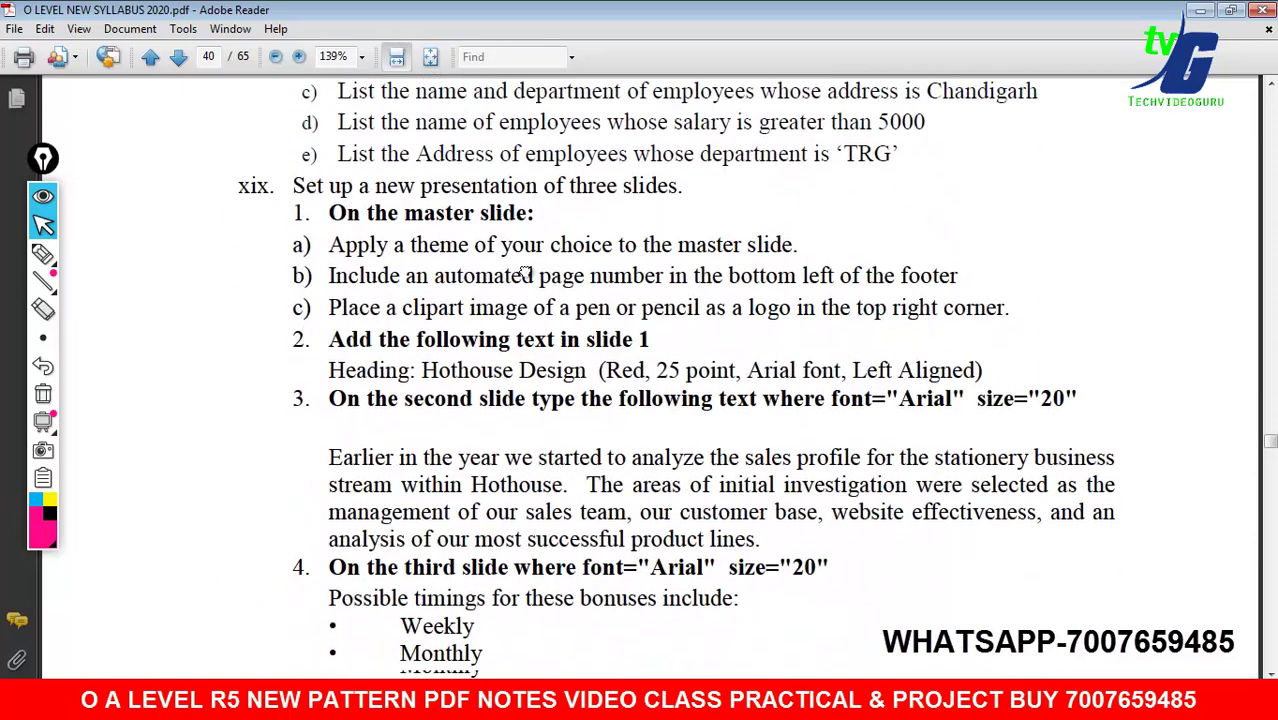
pyautogui.moveTo(524, 273); pyautogui.dragTo(512, 202)
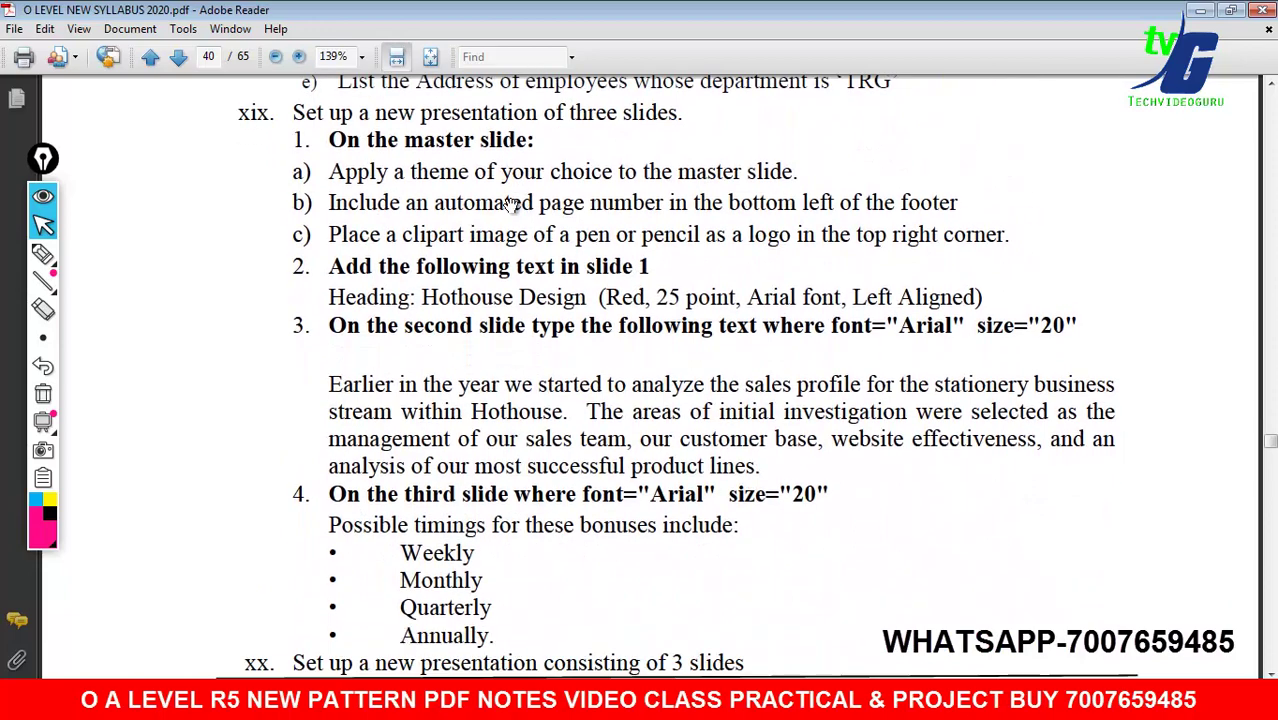
pyautogui.scroll(-5, 520, 410)
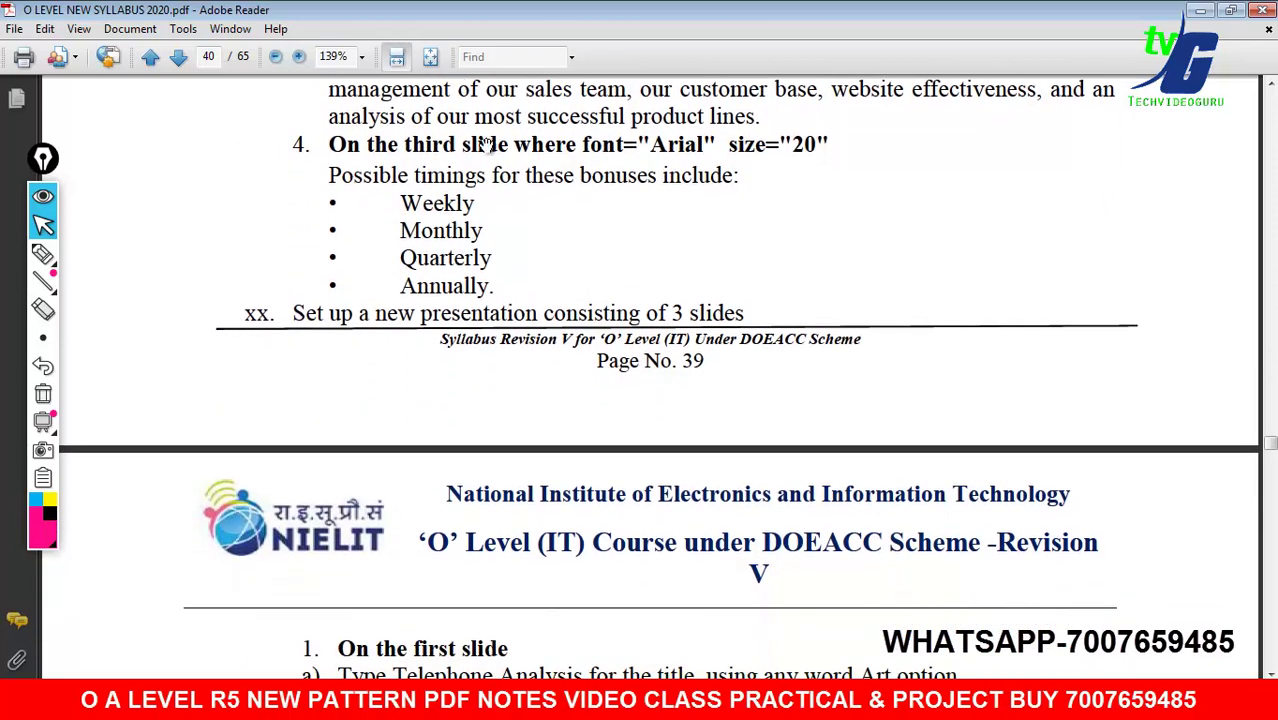
pyautogui.scroll(-5, 505, 350)
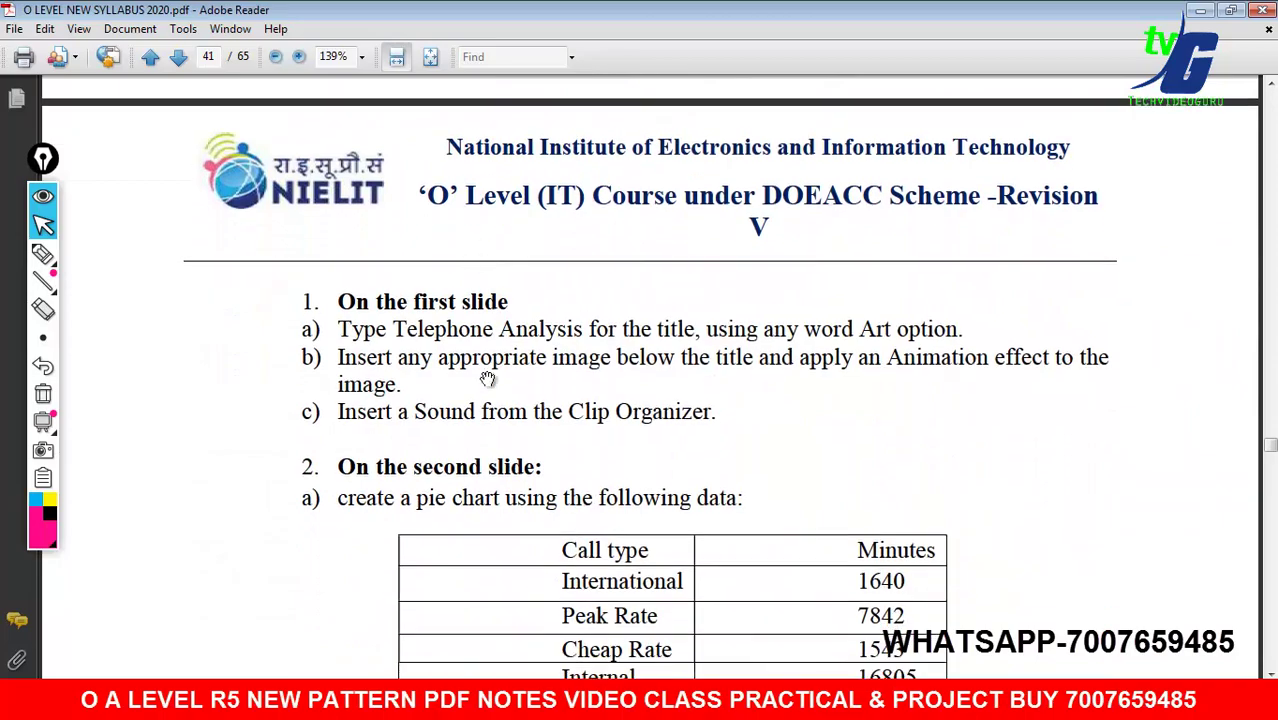
pyautogui.moveTo(487, 379); pyautogui.dragTo(492, 308)
pyautogui.moveTo(521, 408); pyautogui.dragTo(516, 177)
pyautogui.scroll(5, 451, 531)
pyautogui.scroll(6, 451, 531)
pyautogui.scroll(6, 451, 531)
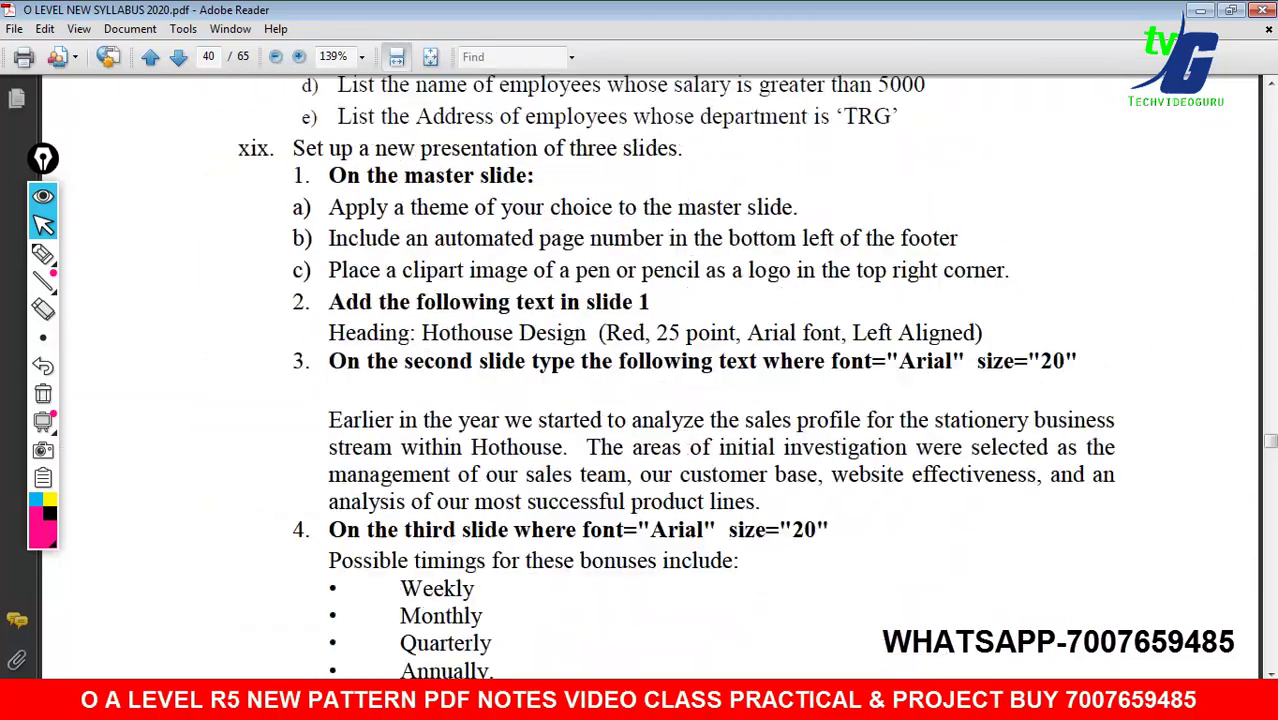
pyautogui.scroll(6, 503, 421)
pyautogui.scroll(6, 480, 440)
pyautogui.scroll(3, 450, 460)
pyautogui.scroll(3, 433, 471)
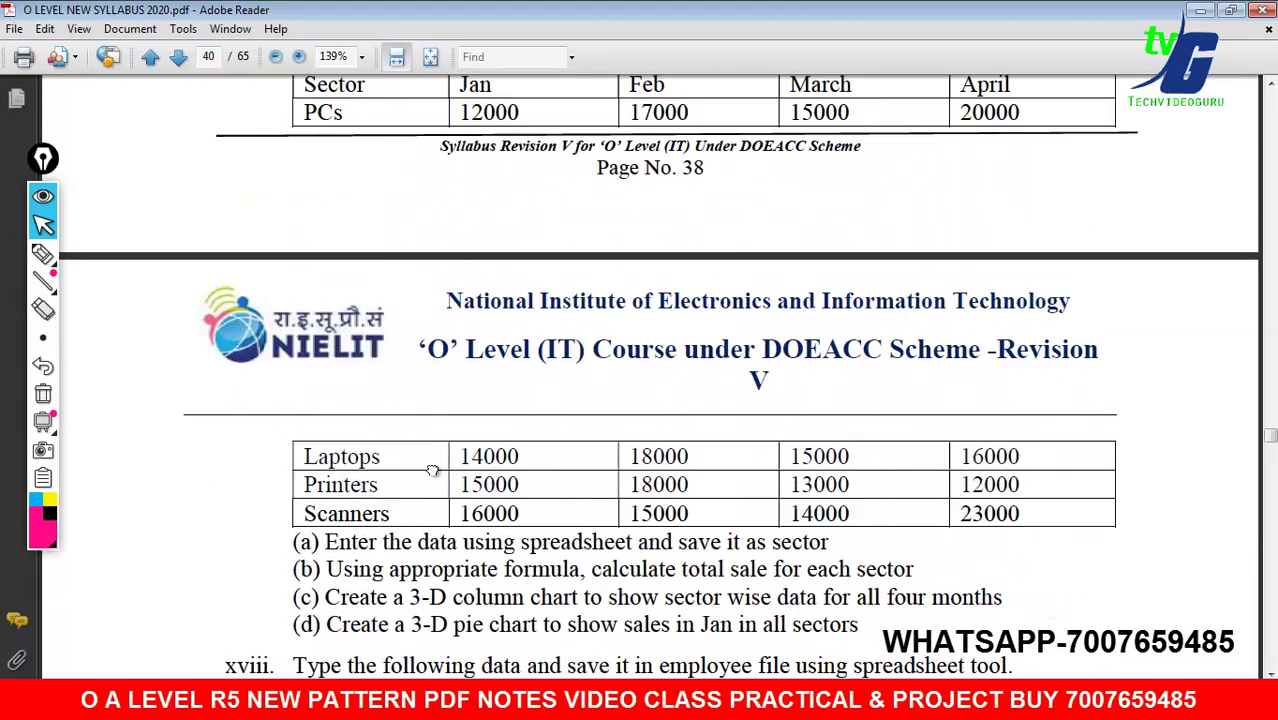
pyautogui.scroll(1, 433, 471)
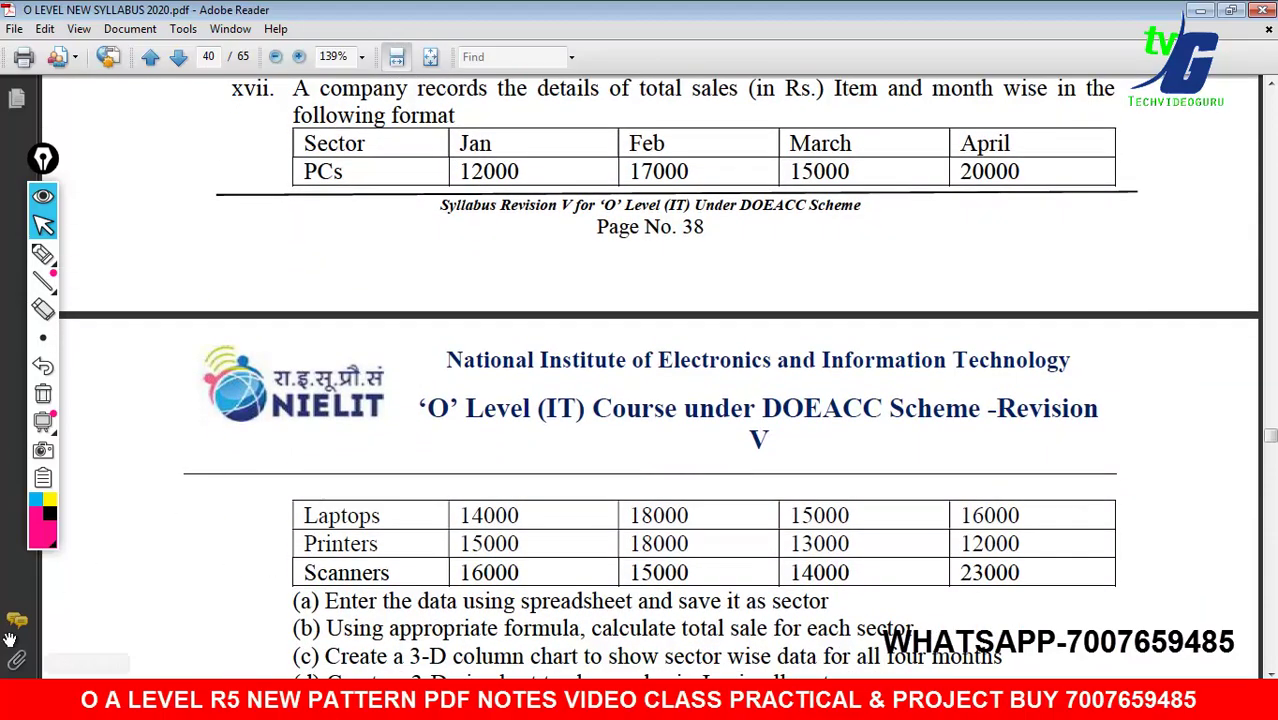
# Step: Launch Microsoft Office Excel 2007 from the Start menu and adjust its new workbook window
pyautogui.click(20, 700)
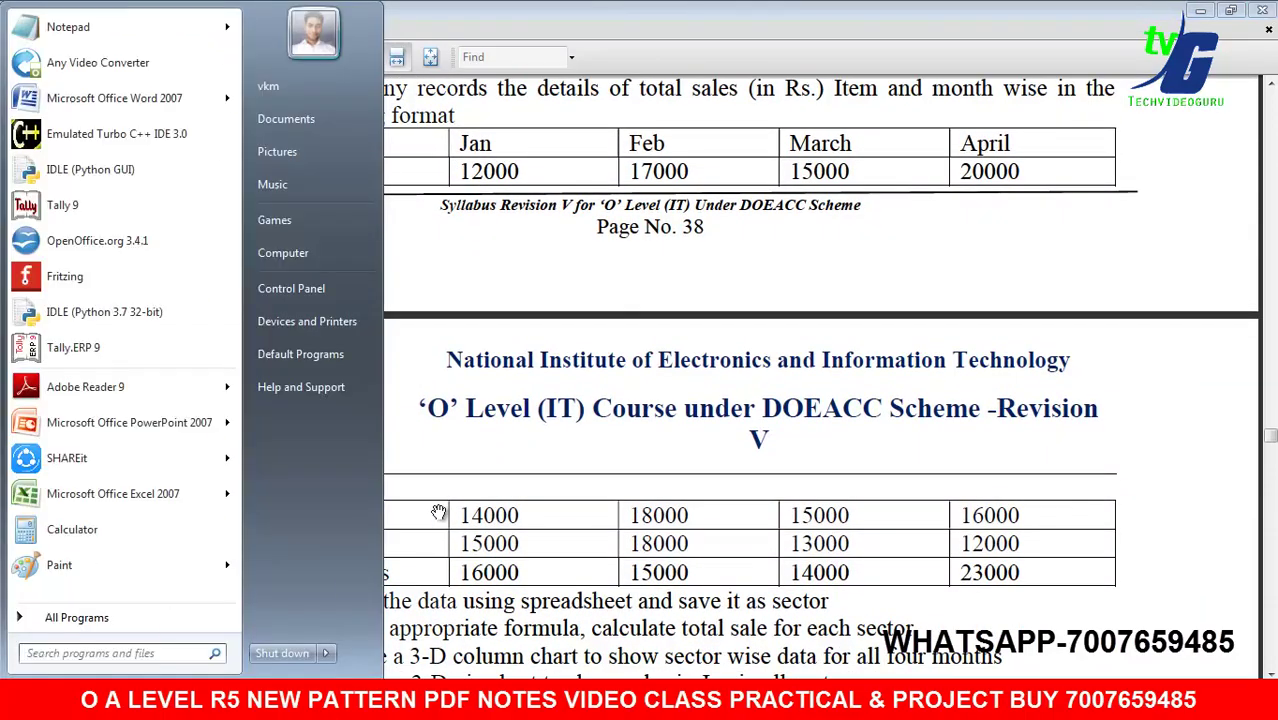
pyautogui.click(116, 493)
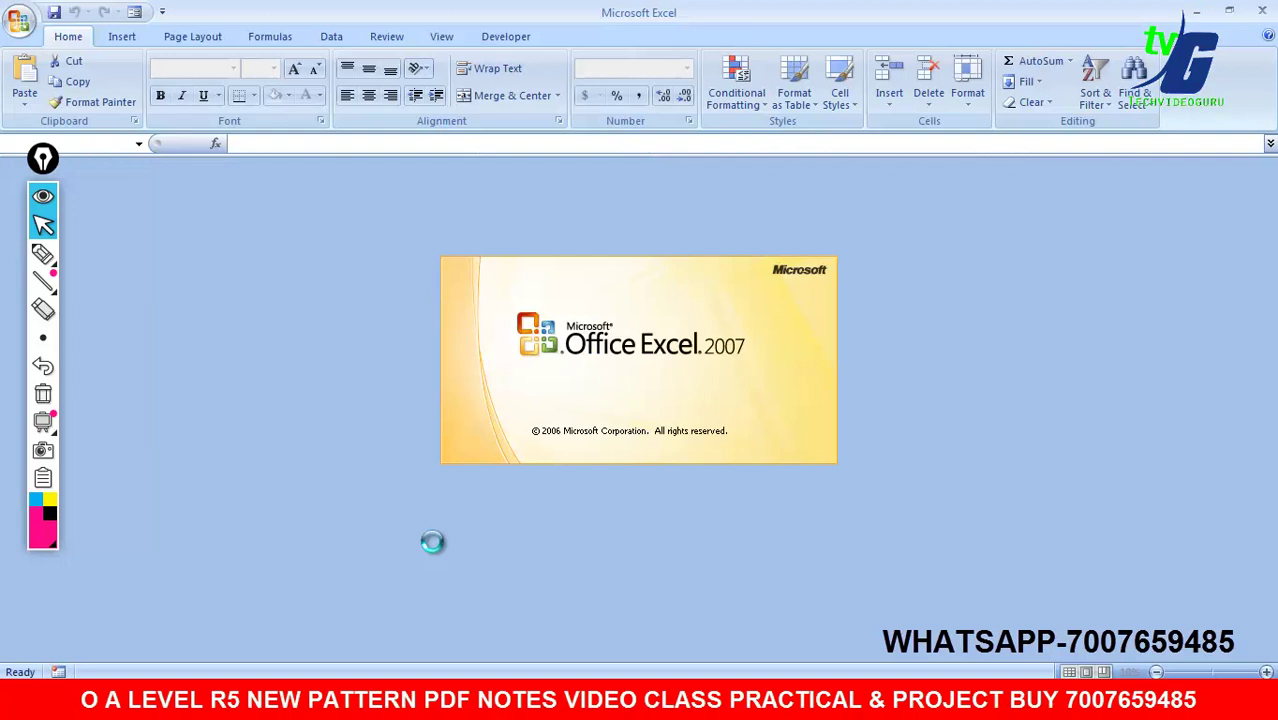
pyautogui.moveTo(43, 158); pyautogui.dragTo(1262, 174)
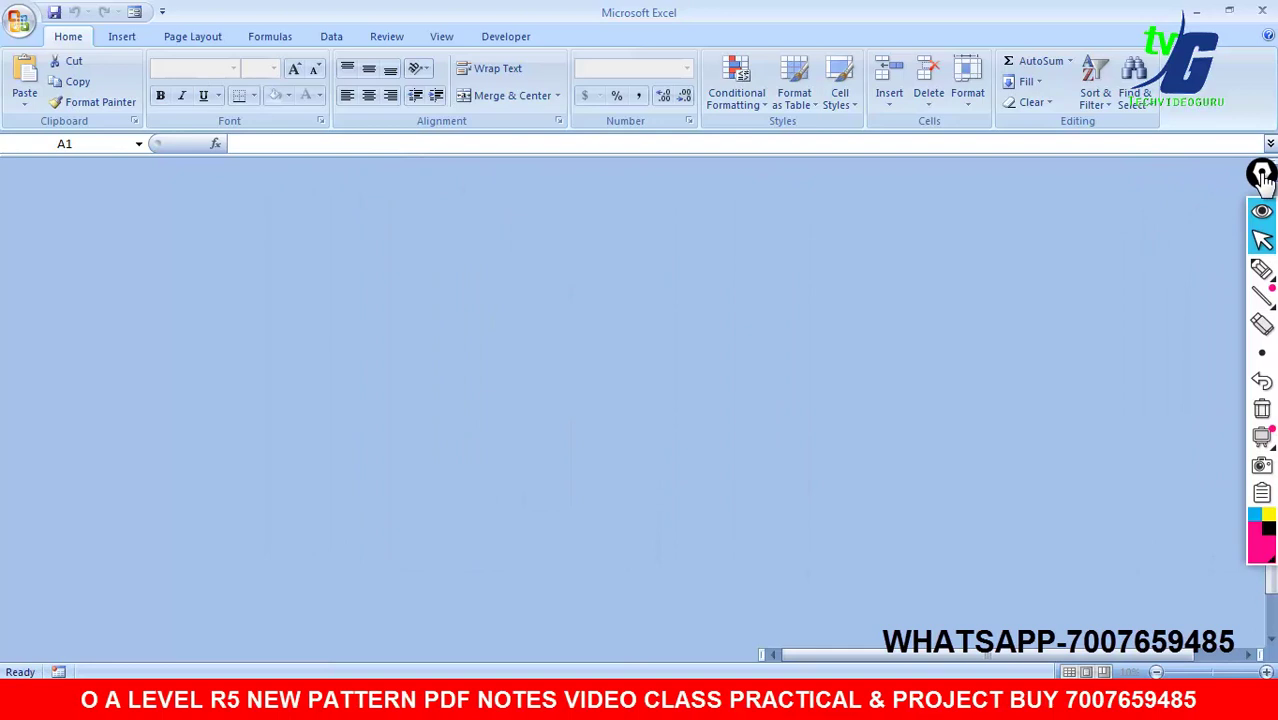
pyautogui.moveTo(1262, 174); pyautogui.dragTo(1246, 134)
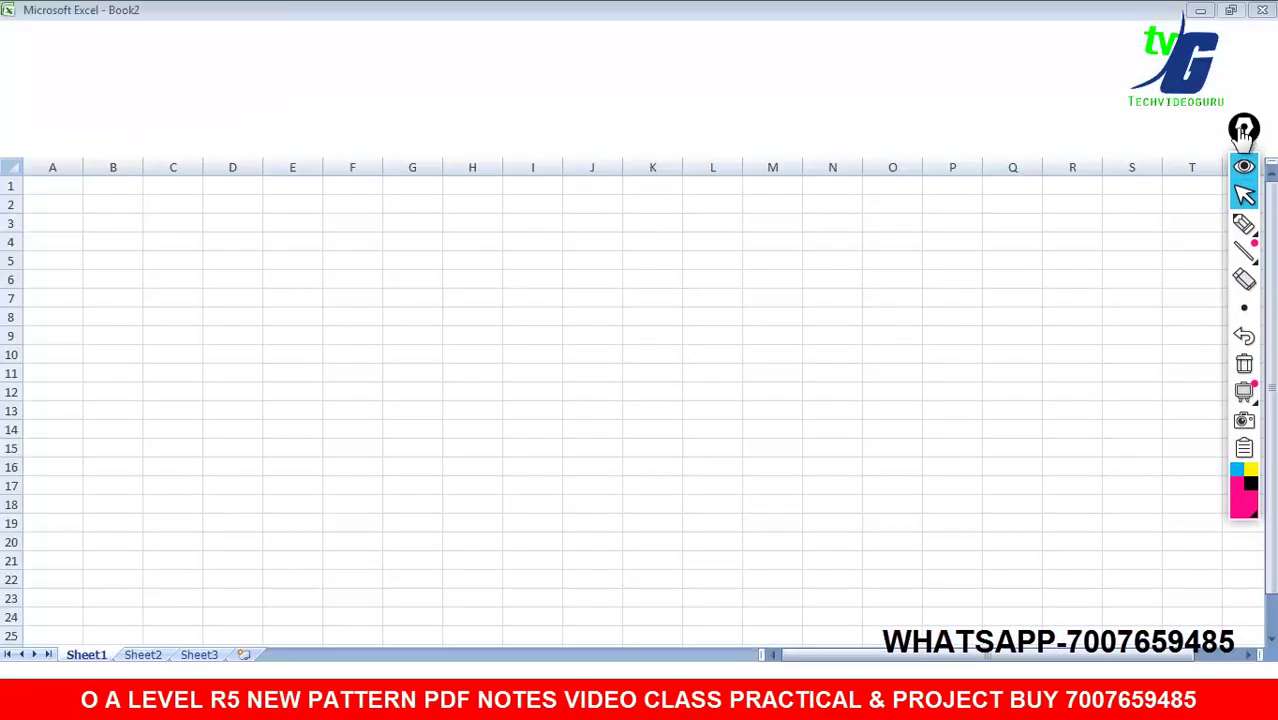
pyautogui.click(1244, 128)
pyautogui.moveTo(1244, 128); pyautogui.dragTo(1256, 199)
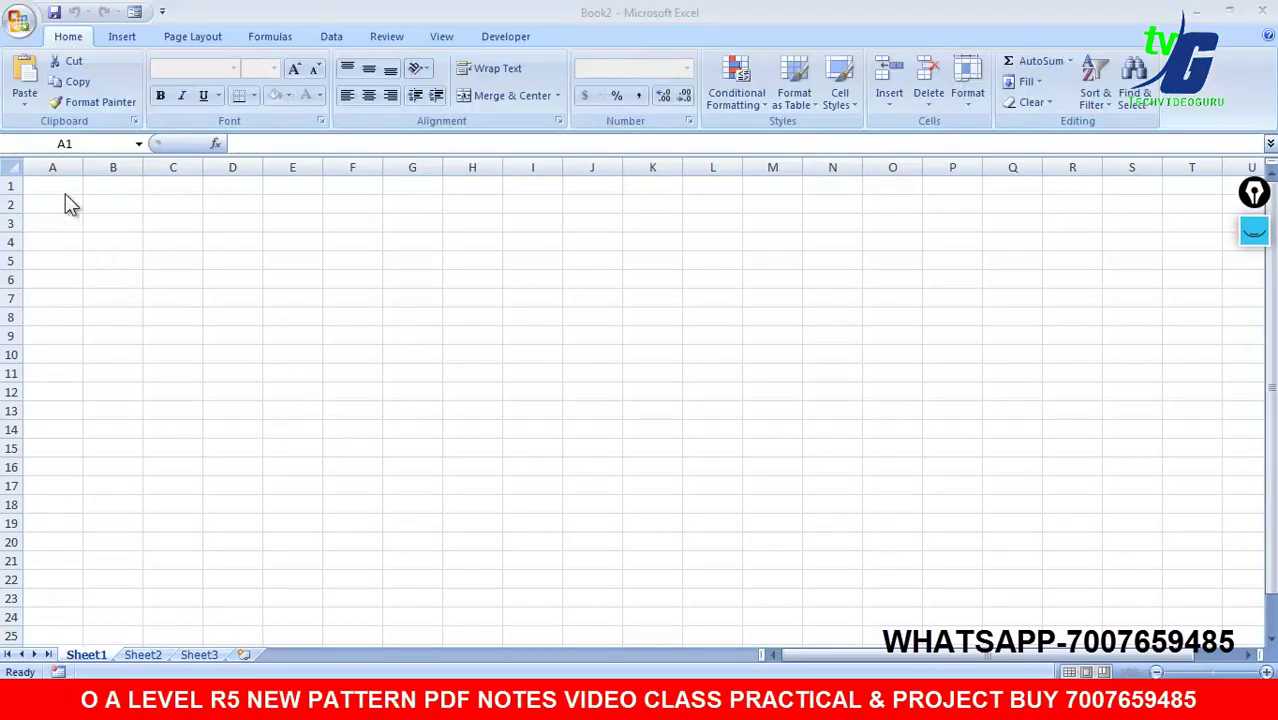
# Step: After checking the PDF, enter SECTOR, PC, LAPTOP and DESKTOP in A1:A4
pyautogui.click(808, 700)
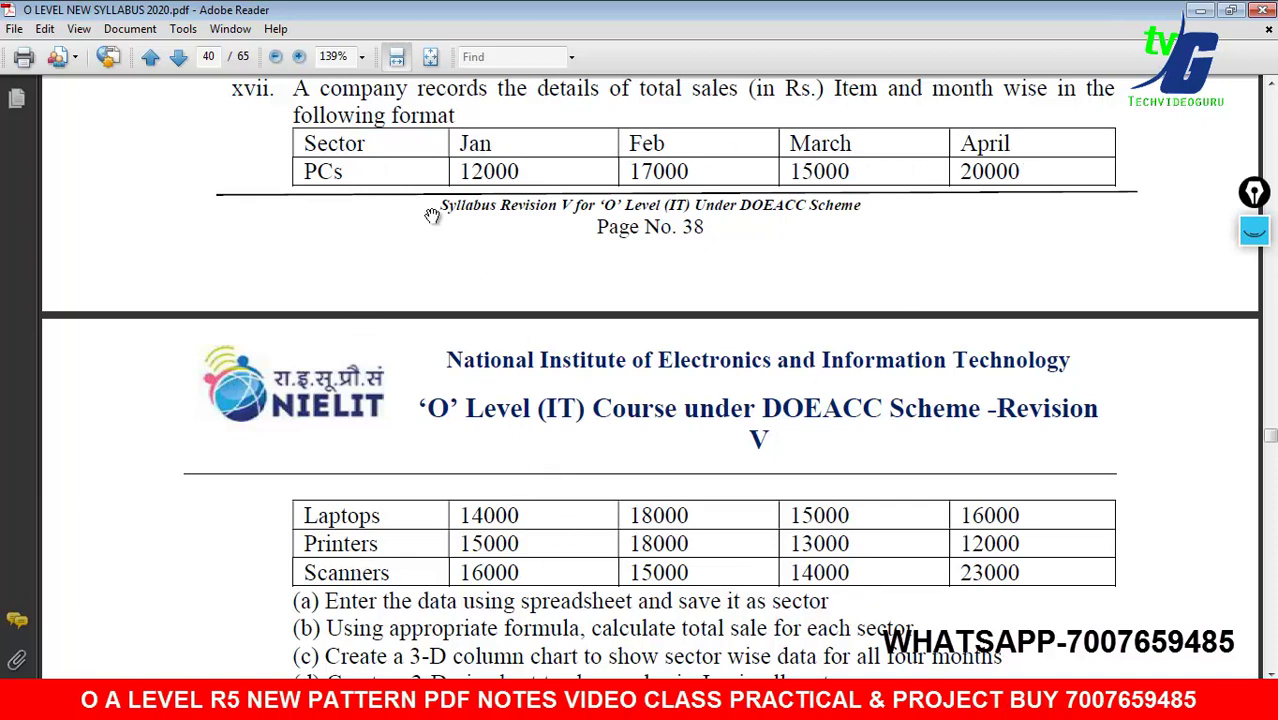
pyautogui.hotkey('alt', 'Tab')
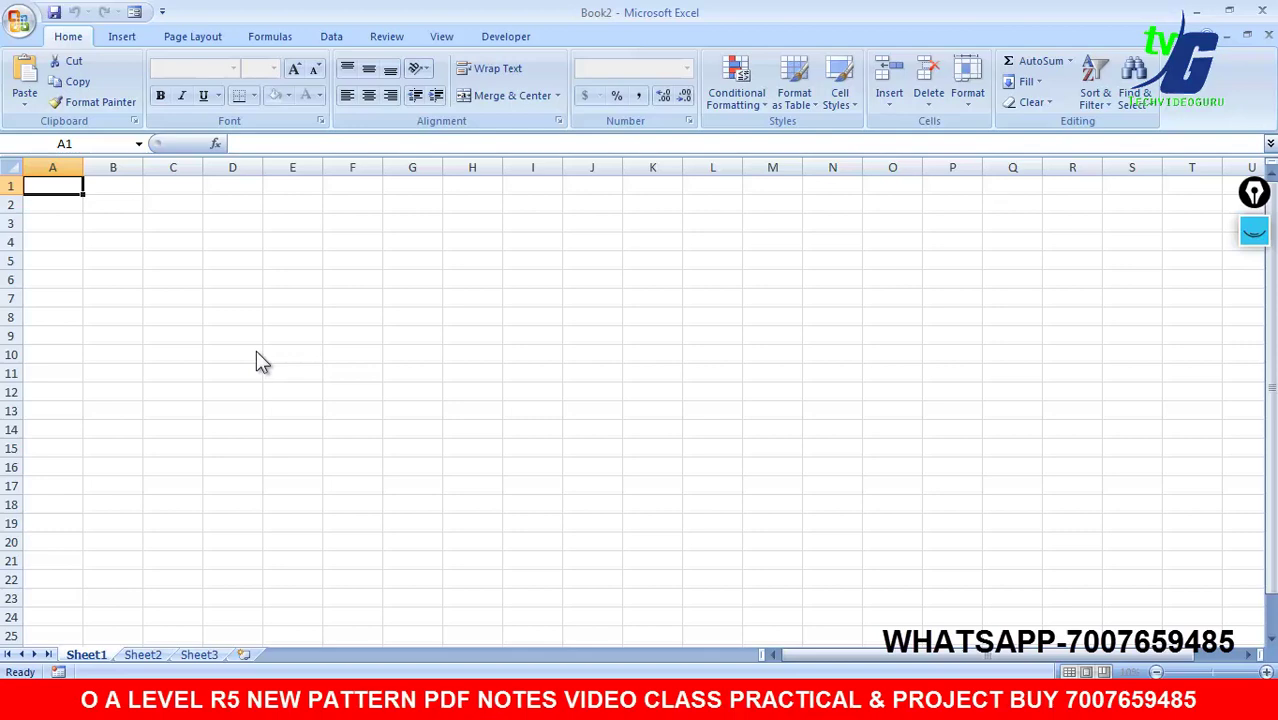
pyautogui.write('SECTOR')
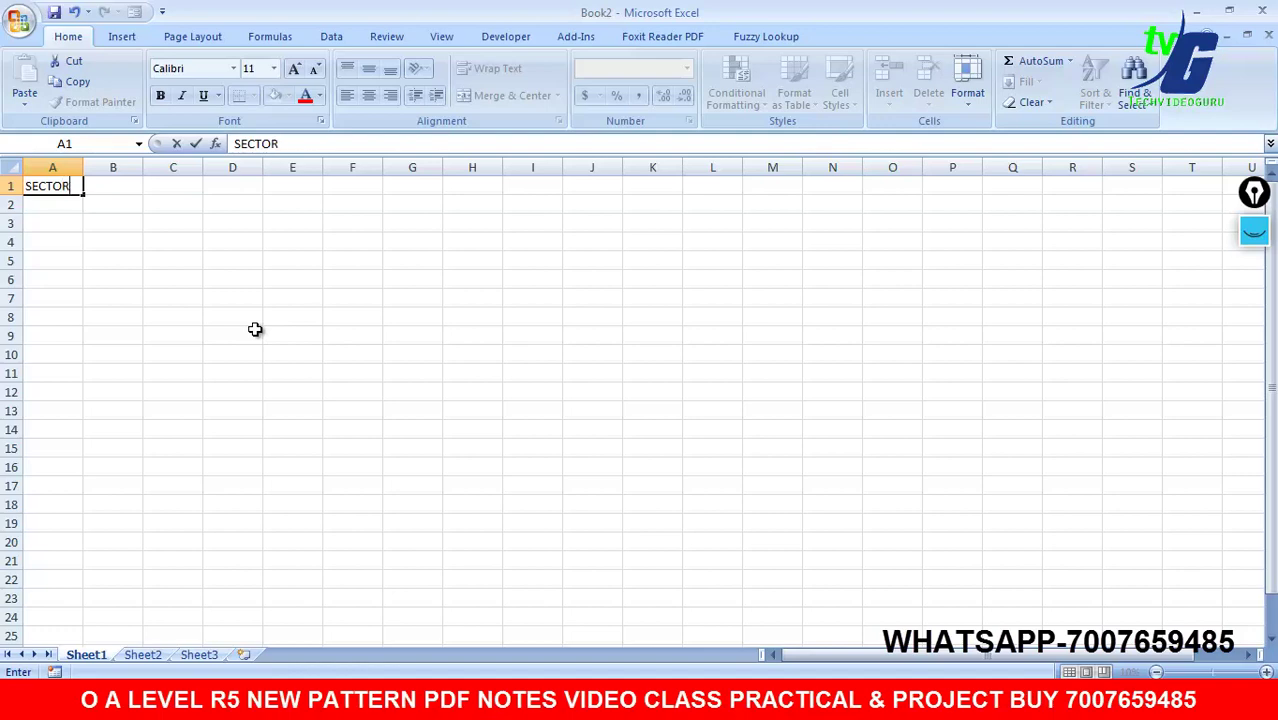
pyautogui.press('Return')
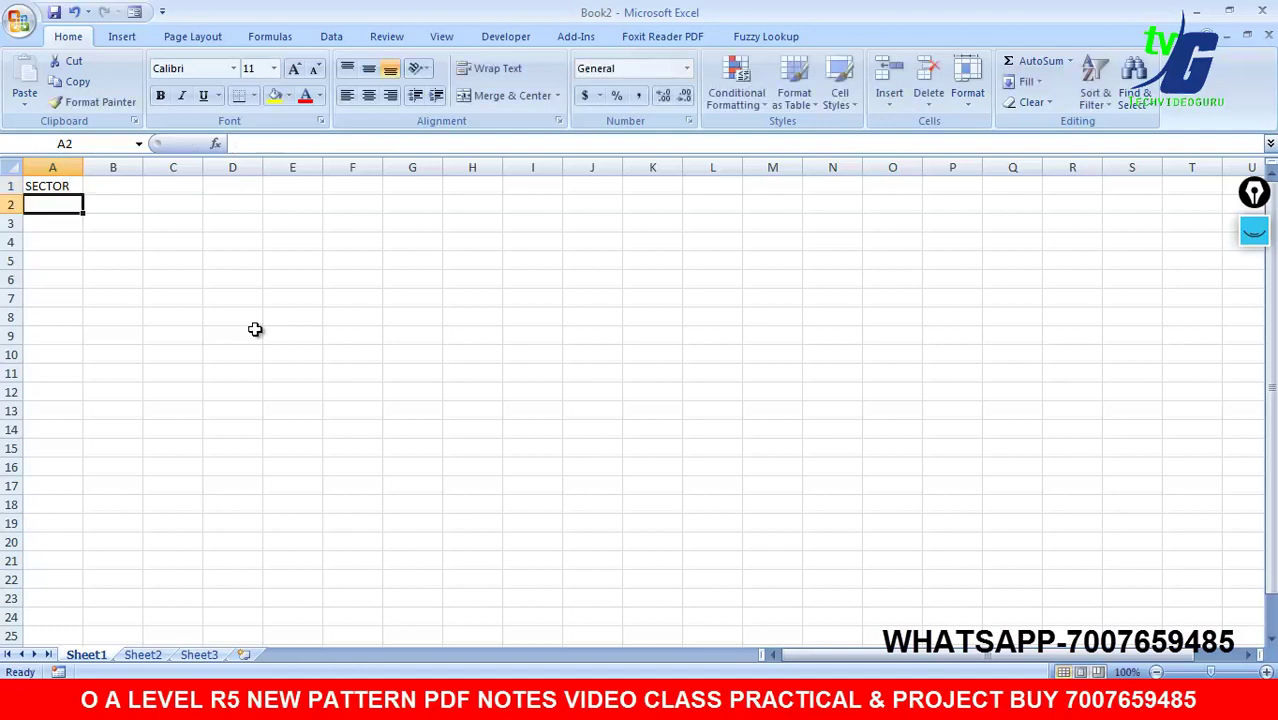
pyautogui.write('PC')
pyautogui.press('Return')
pyautogui.write('LAP')
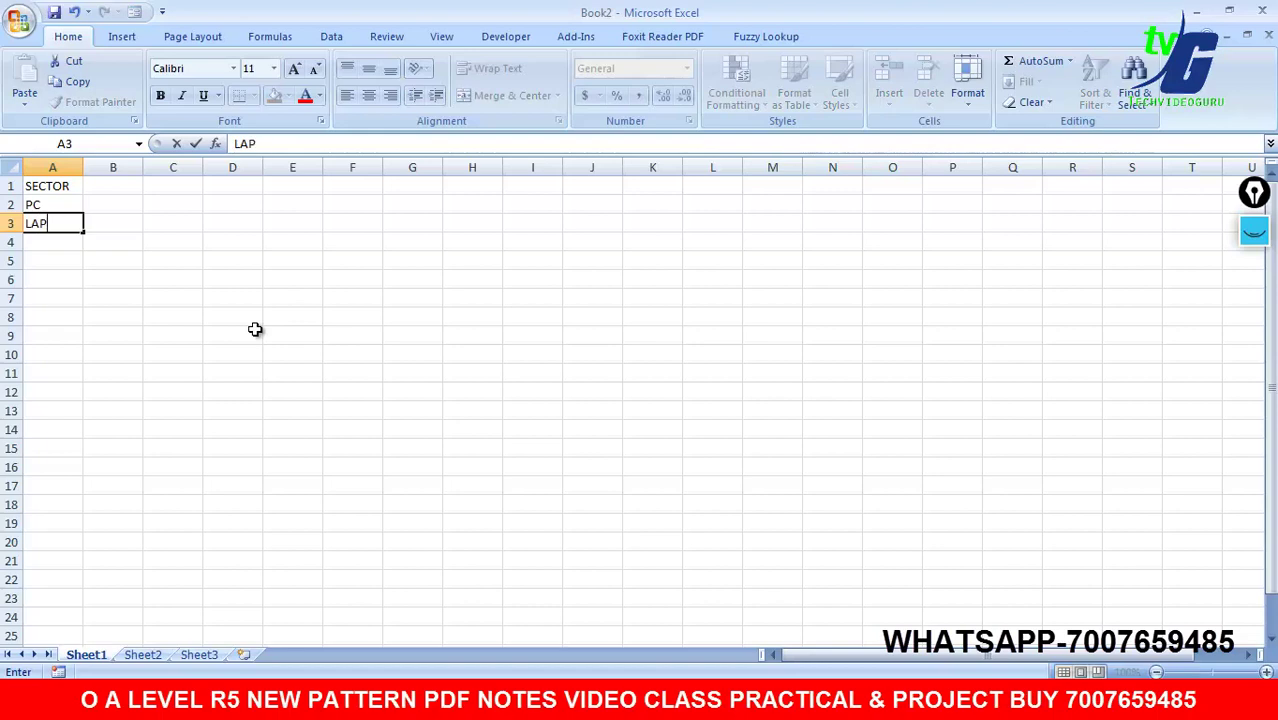
pyautogui.write('TOP')
pyautogui.press('Return')
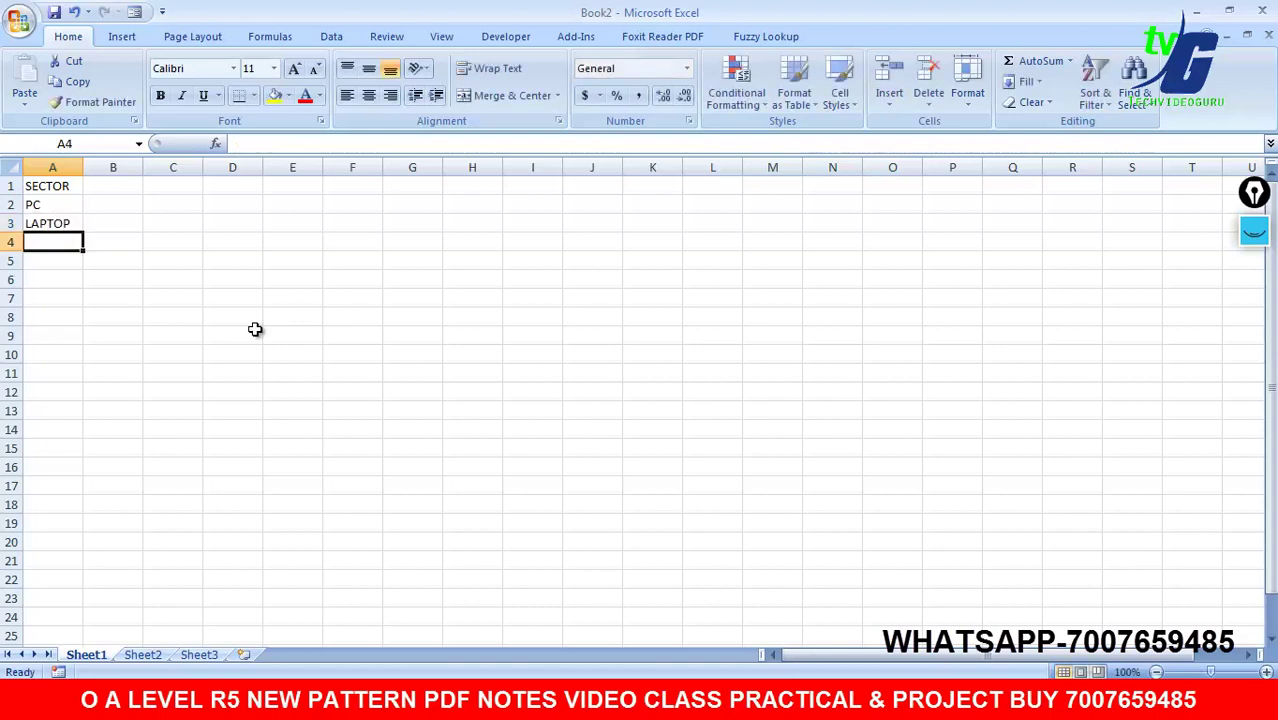
pyautogui.write('DESKTOP')
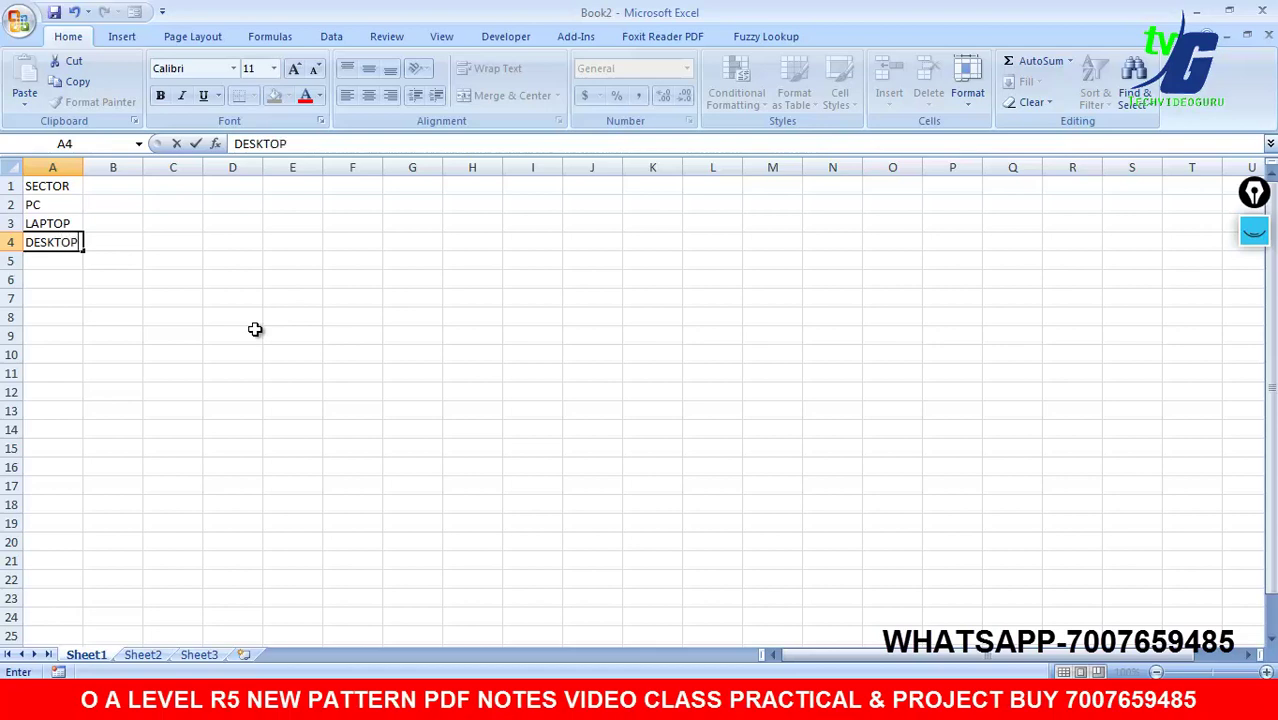
pyautogui.press('Return')
# Step: Enter MOBILE, PRINTER, RAM and HARDDISK in A5:A8, then zoom the sheet to 140%
pyautogui.write('MOBILE')
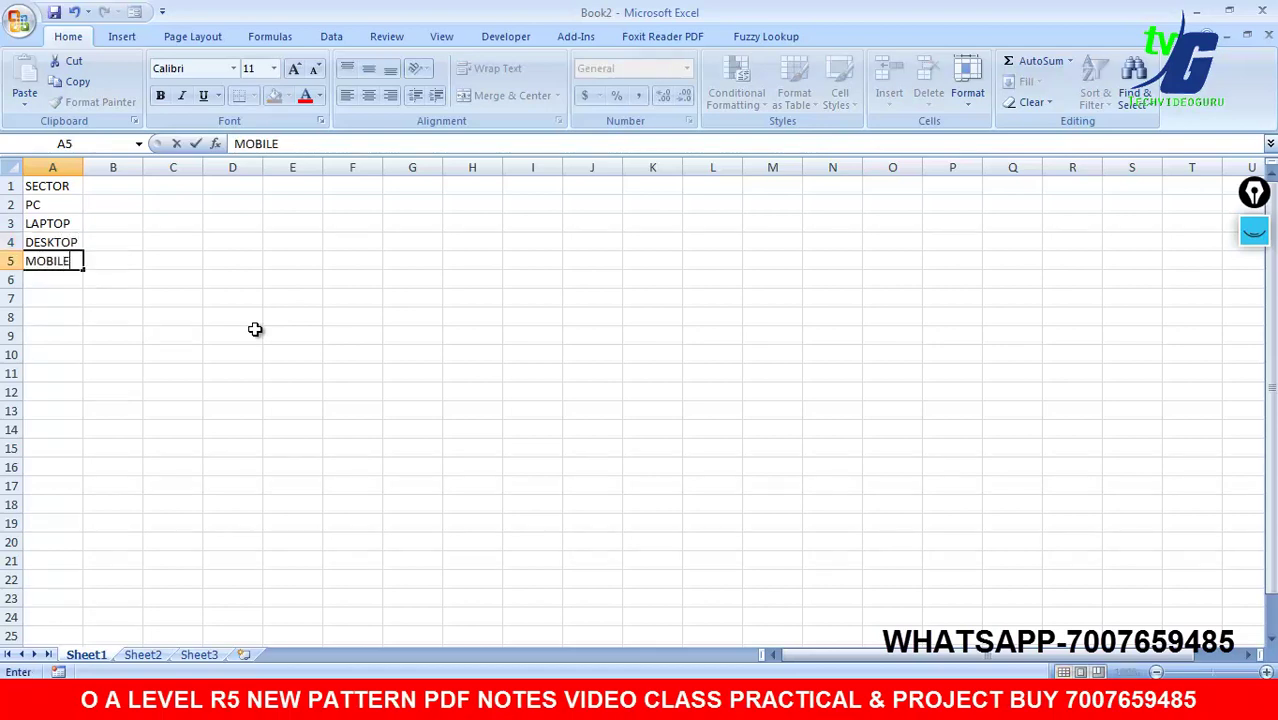
pyautogui.press('Return')
pyautogui.write('PRINTER')
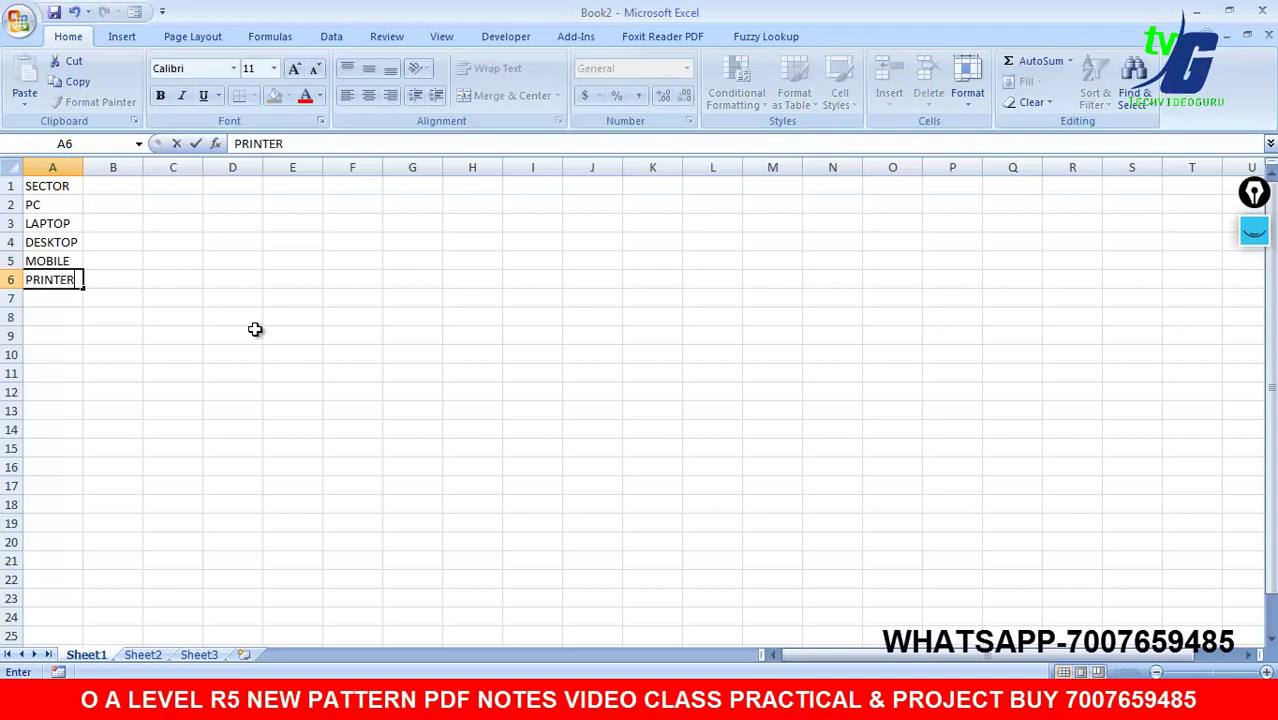
pyautogui.press('Return')
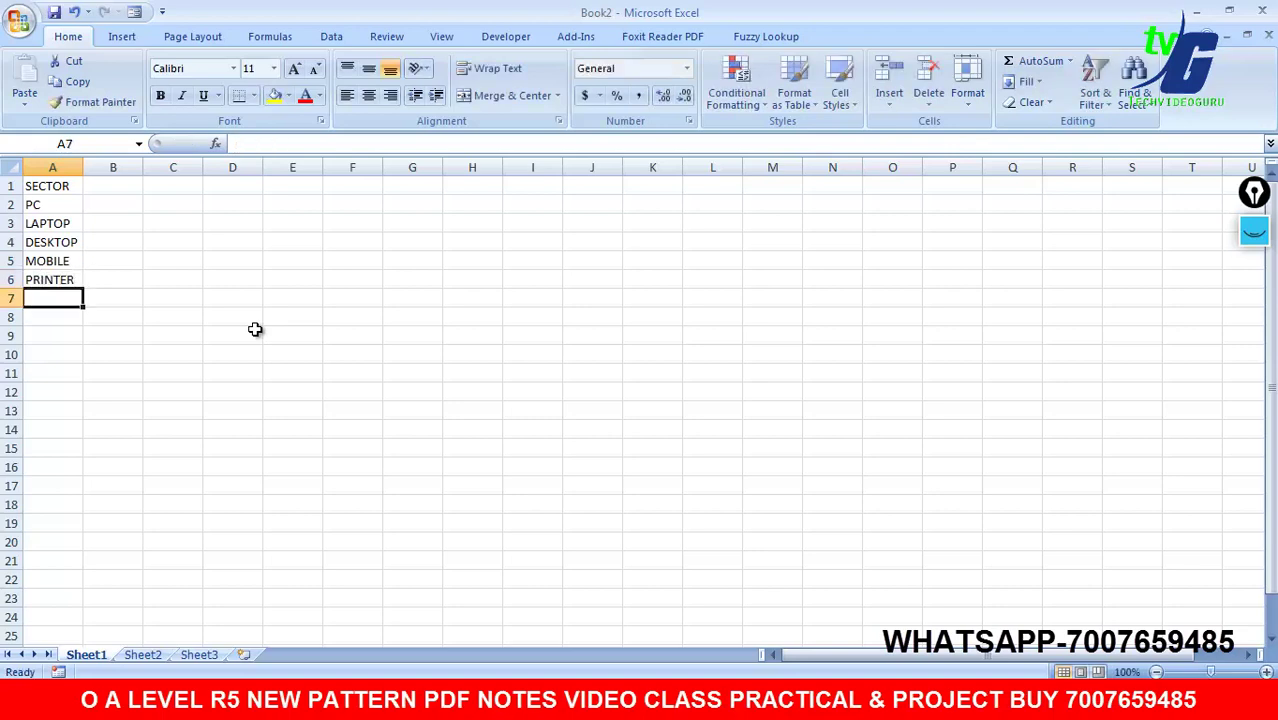
pyautogui.write('R')
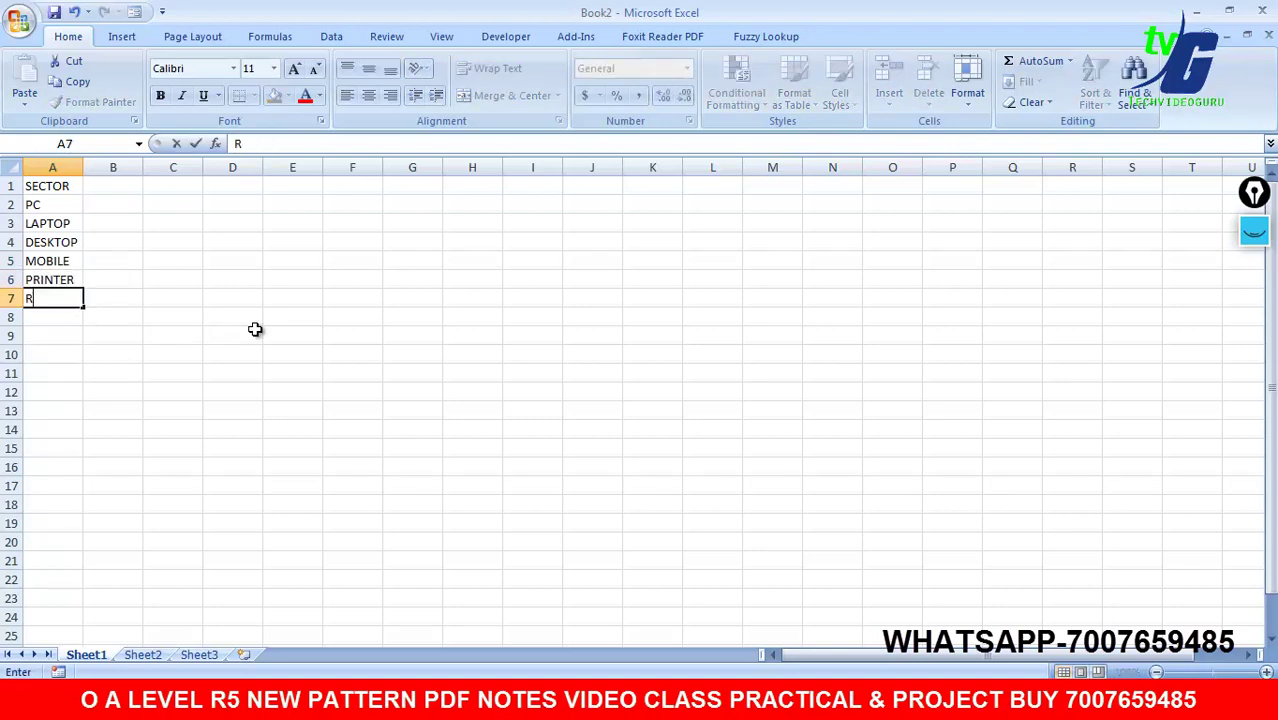
pyautogui.write('AM')
pyautogui.press('Return')
pyautogui.write('HA')
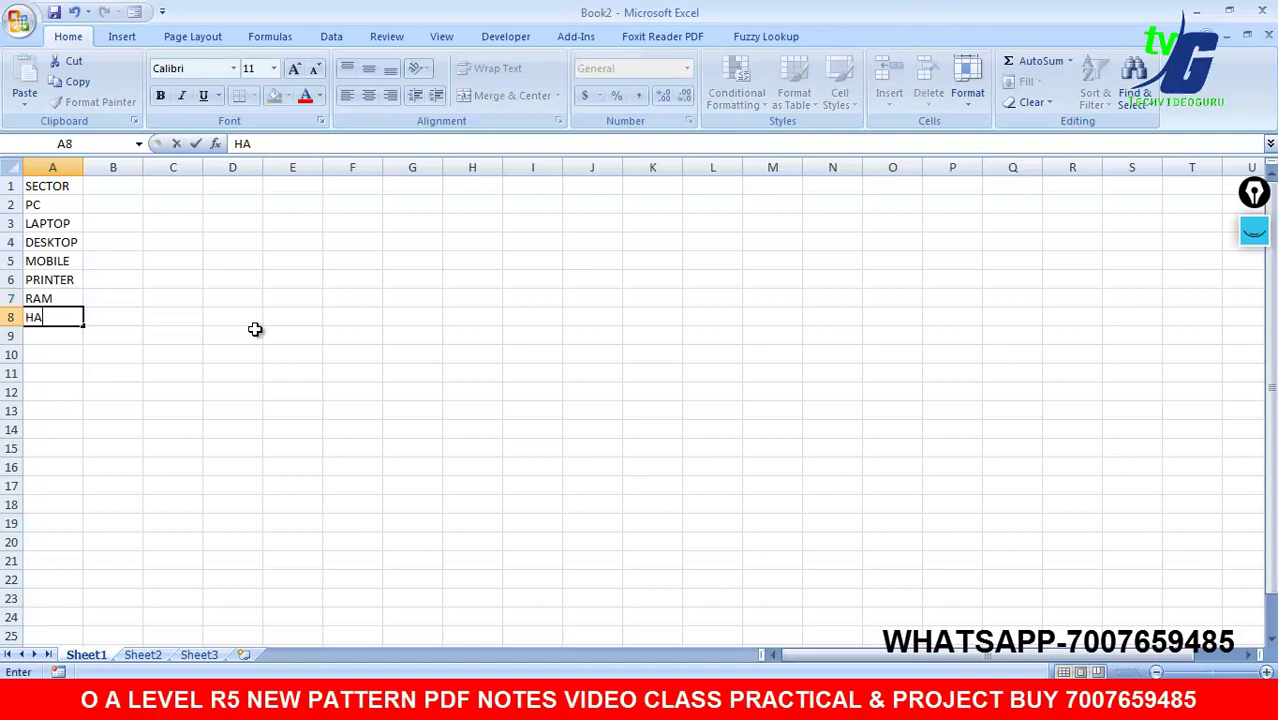
pyautogui.write('RDDISK')
pyautogui.press('Return')
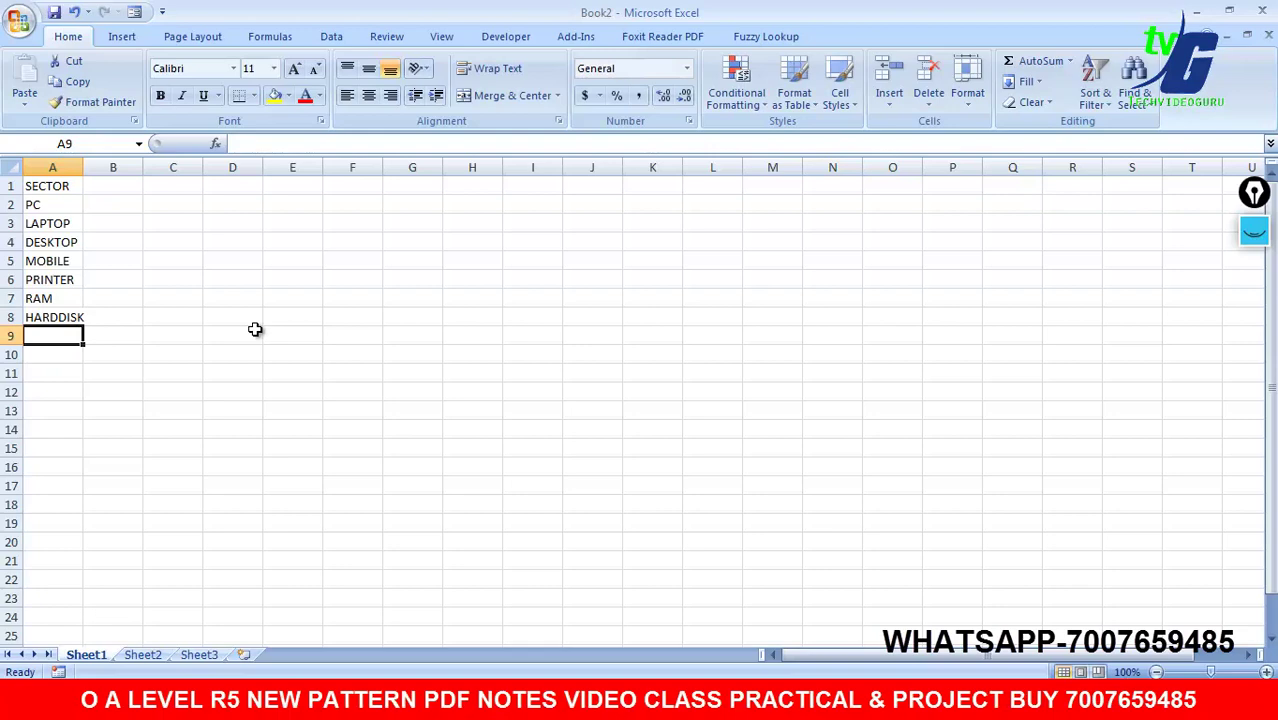
pyautogui.click(1266, 673)
pyautogui.click(1266, 673)
pyautogui.click(1266, 673)
pyautogui.click(1266, 673)
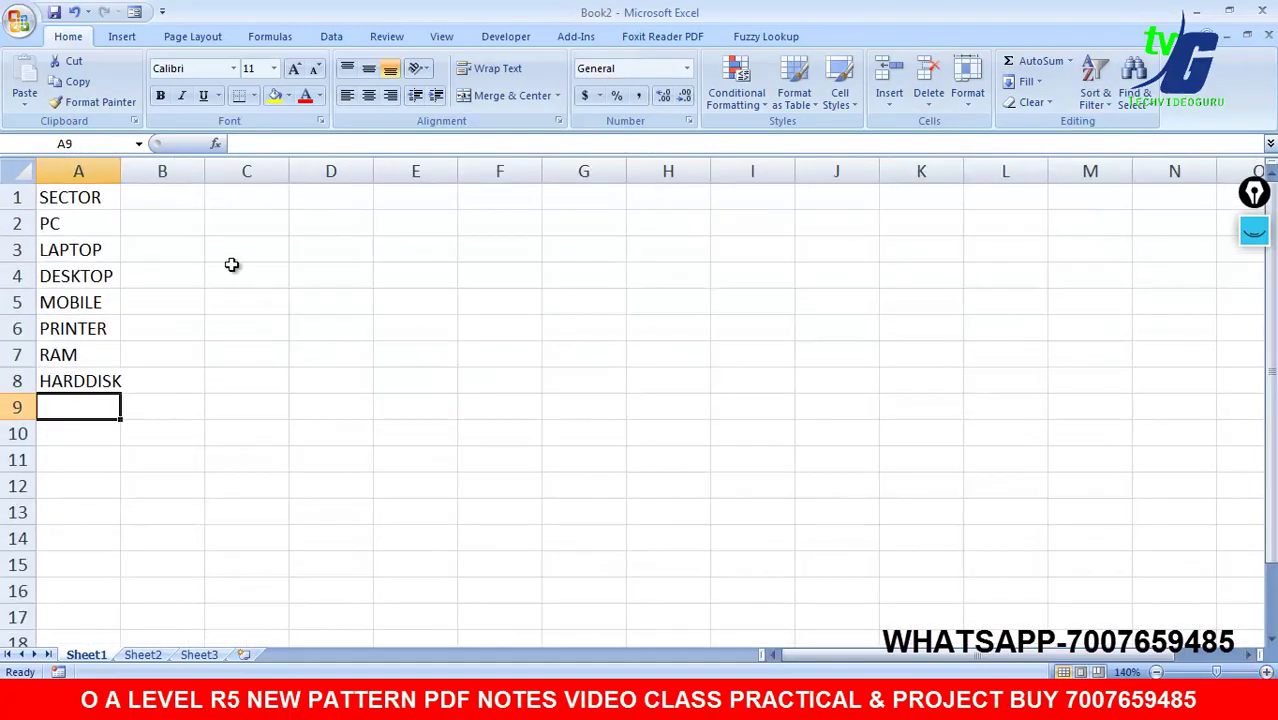
# Step: Check the month layout in the PDF, then enter JAN in B1 and FEB in C1
pyautogui.click(170, 198)
pyautogui.click(775, 700)
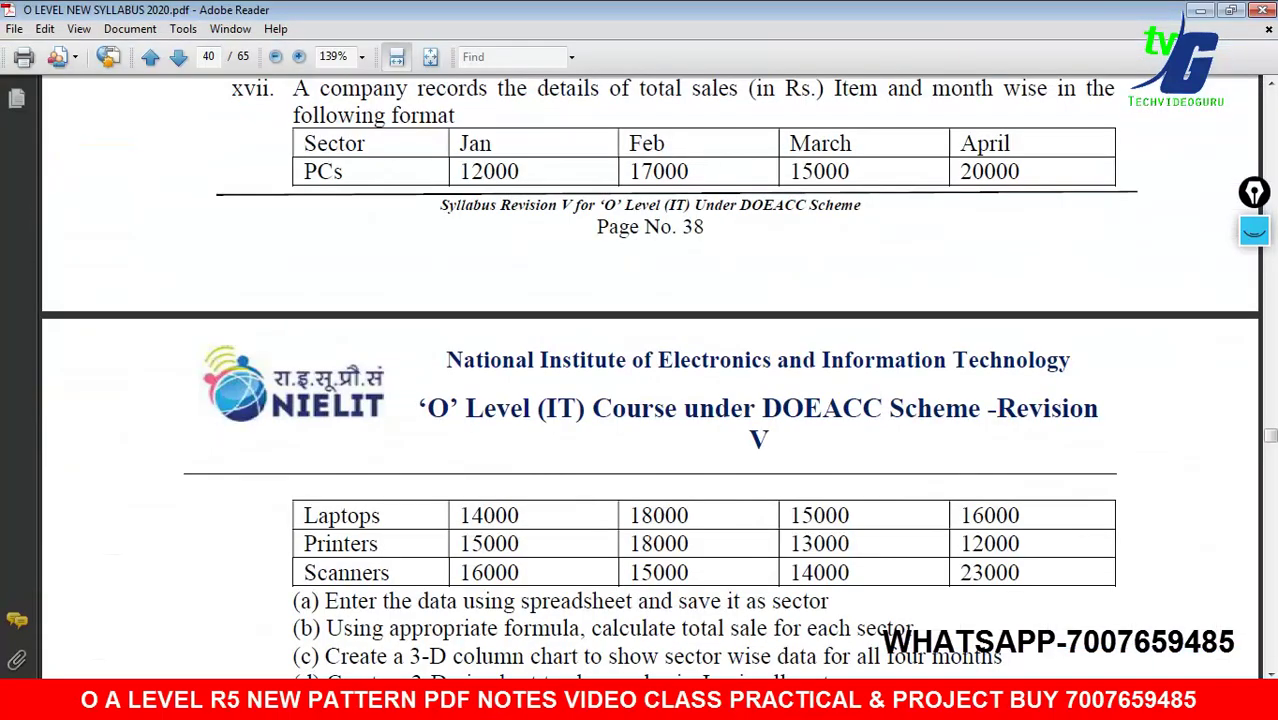
pyautogui.hotkey('alt', 'Tab')
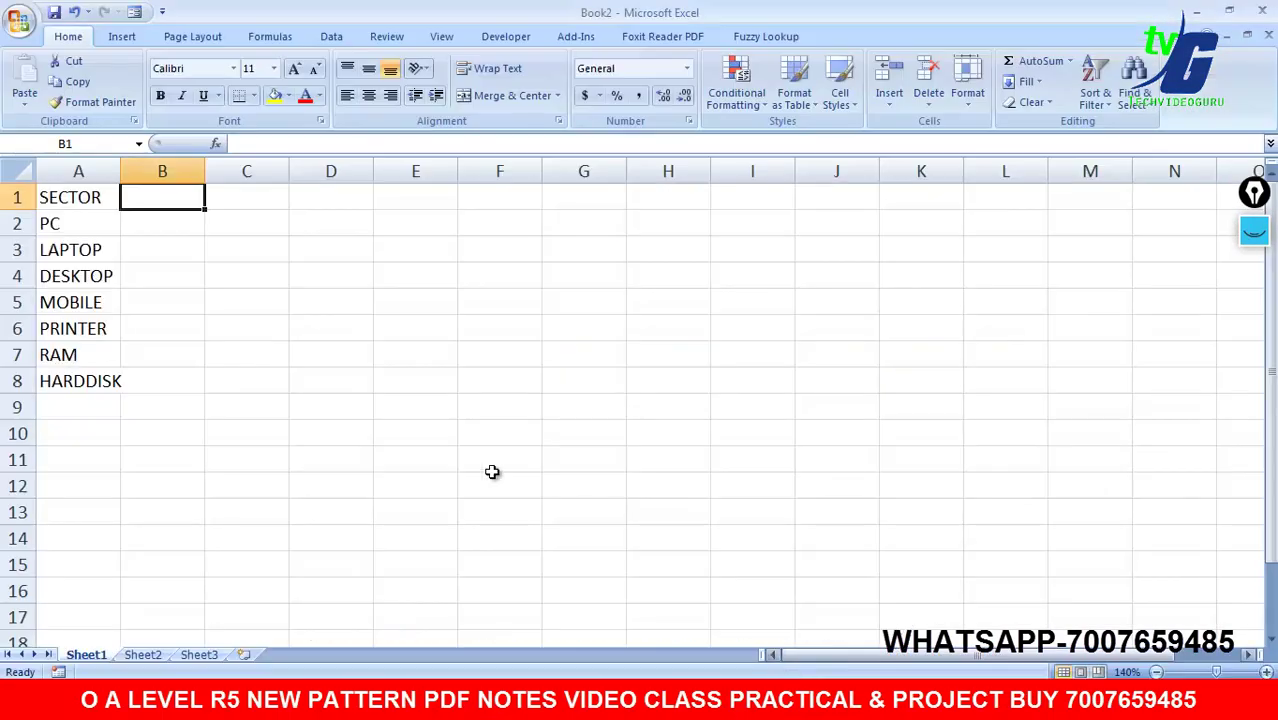
pyautogui.write('JAB')
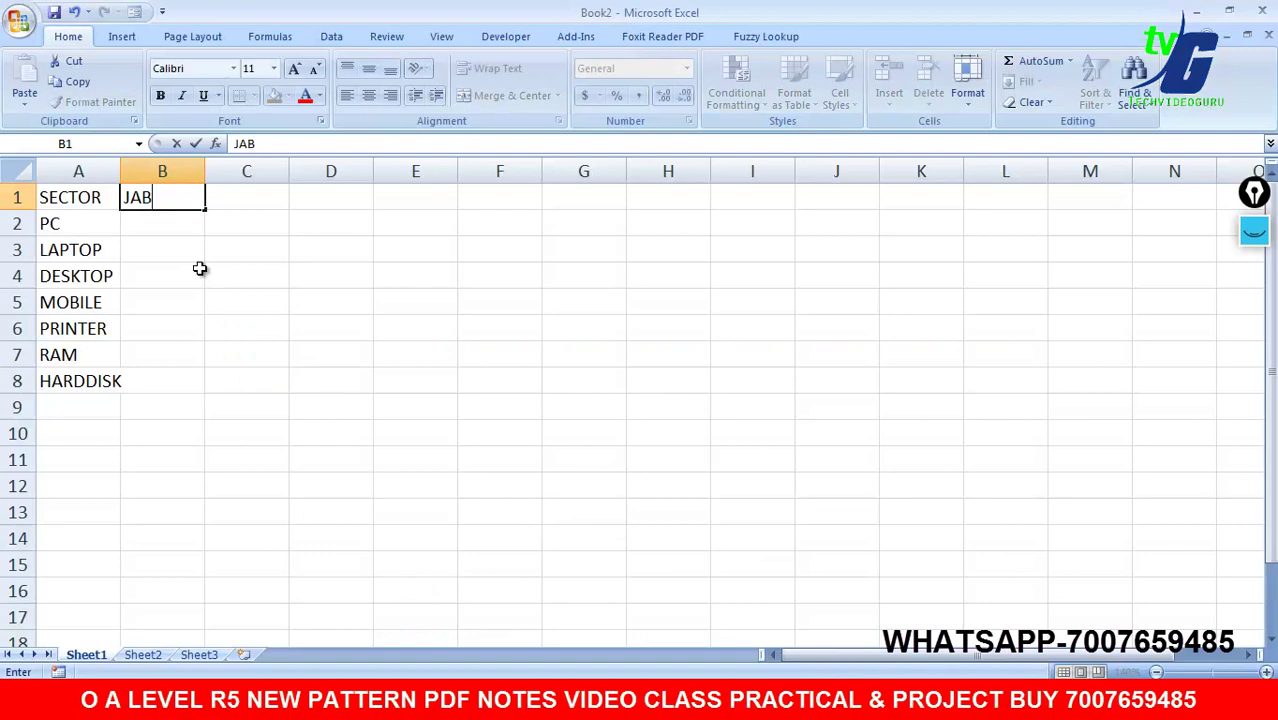
pyautogui.press('BackSpace')
pyautogui.write('N')
pyautogui.press('Tab')
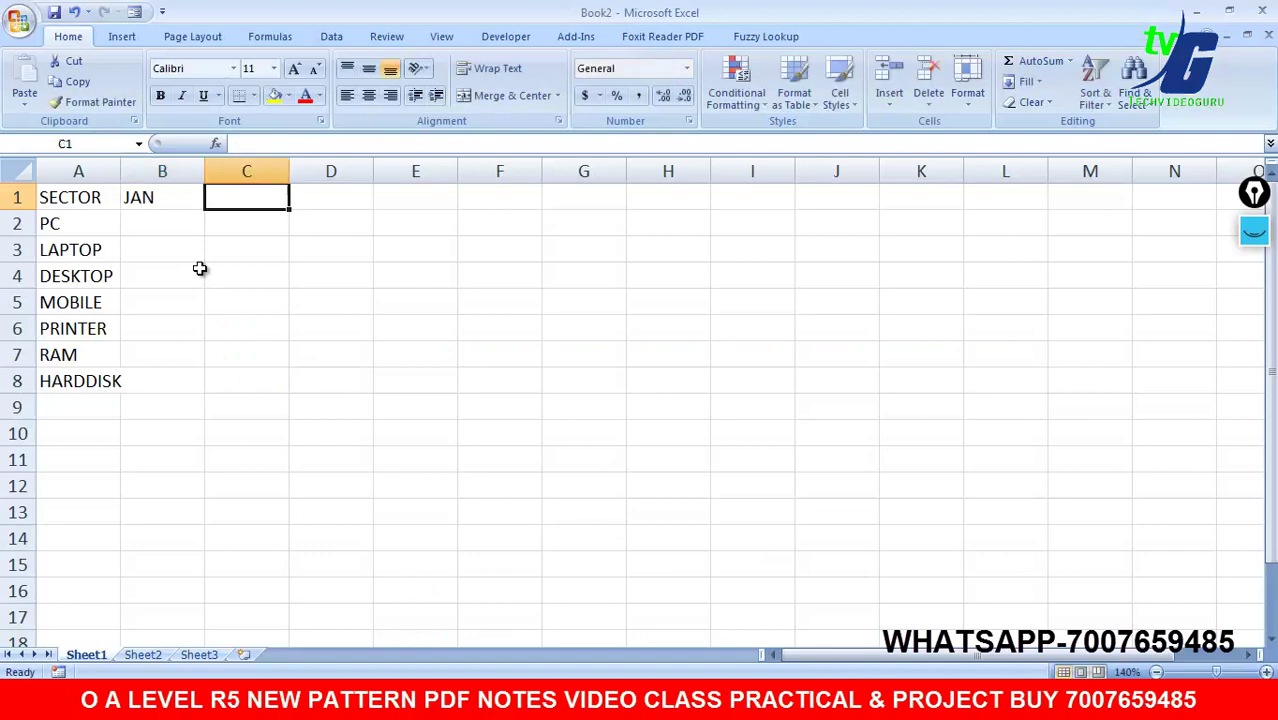
pyautogui.write('FEB')
pyautogui.press('Tab')
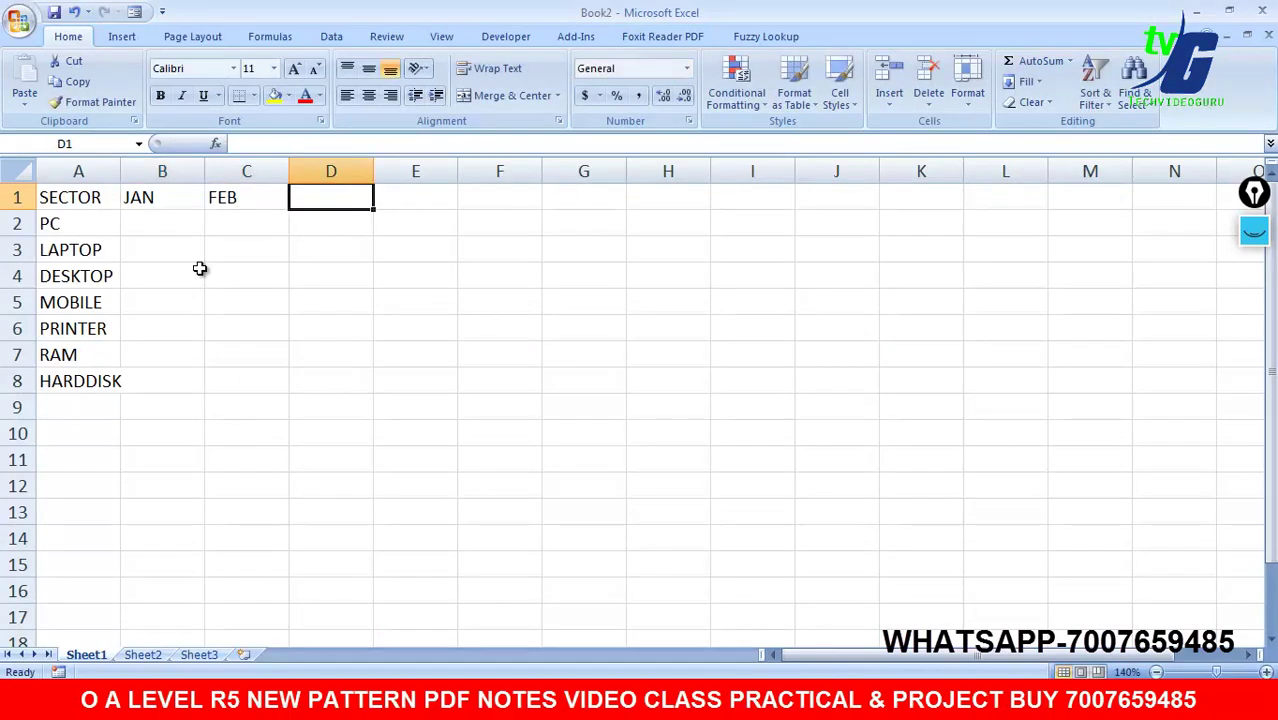
# Step: Enter MAR, APR and MAY in D1:F1
pyautogui.write('MAR')
pyautogui.press('Tab')
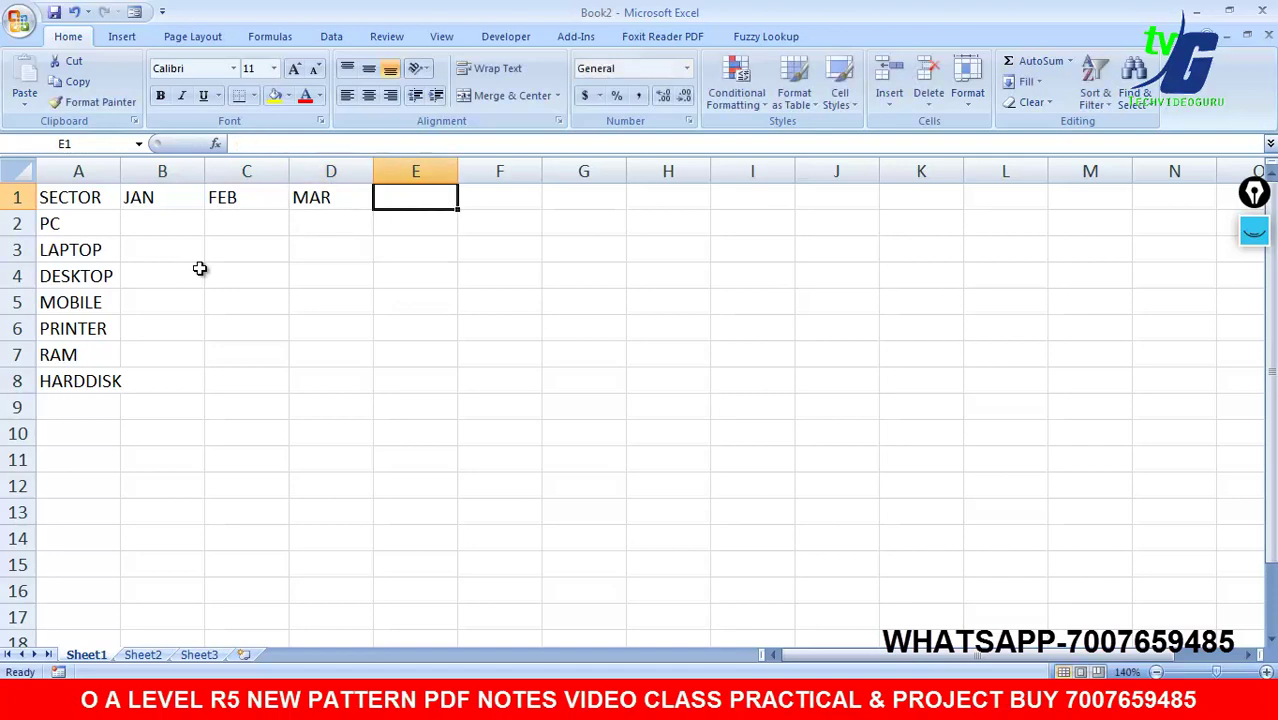
pyautogui.write('APR')
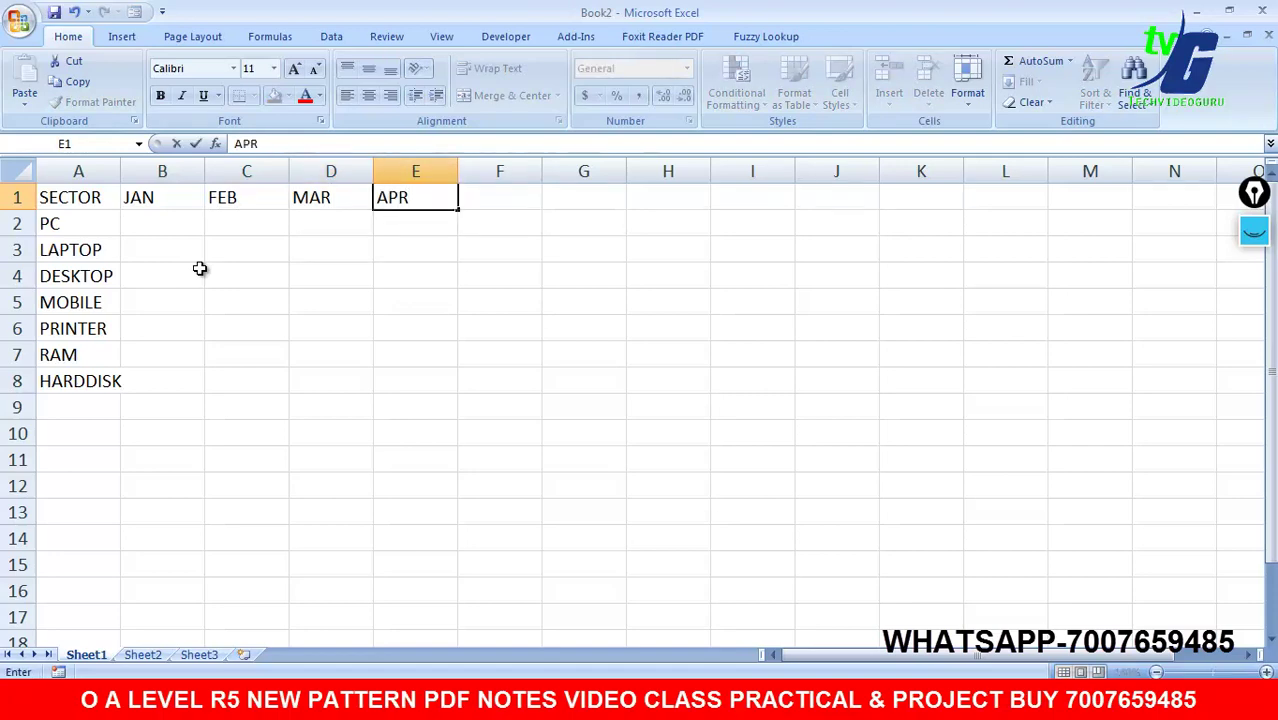
pyautogui.press('Tab')
pyautogui.write('MA')
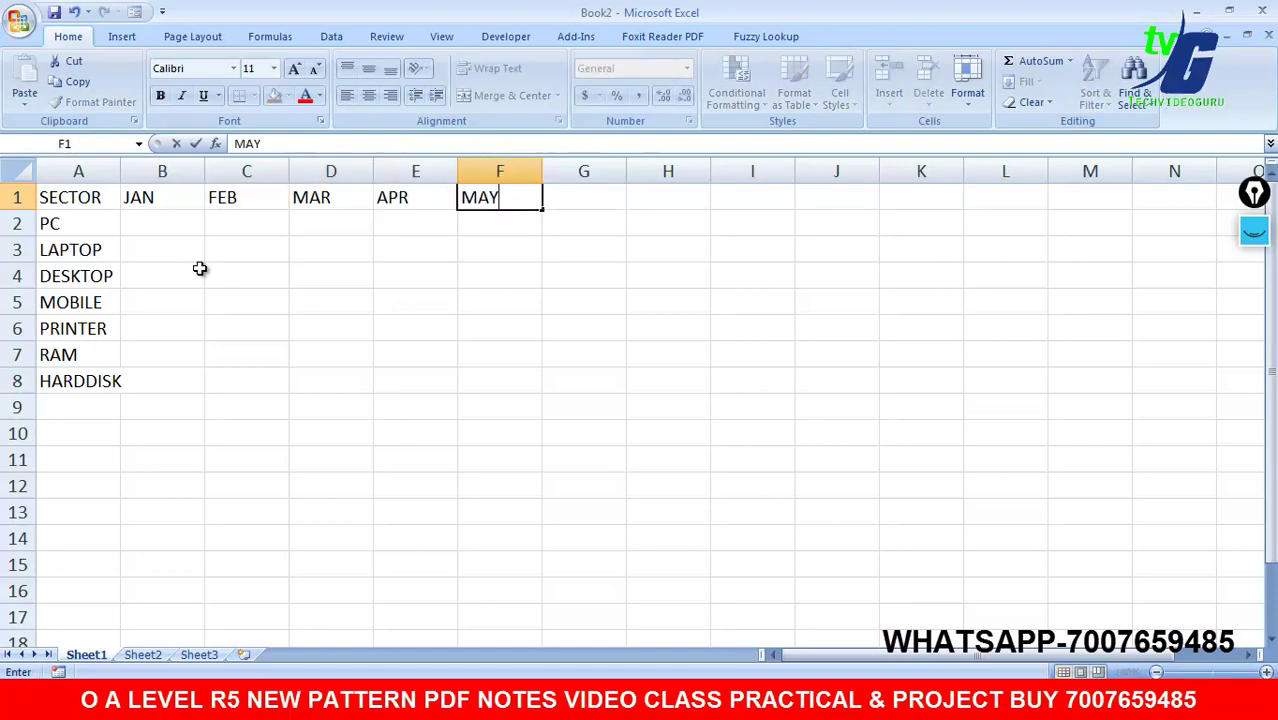
pyautogui.click(180, 232)
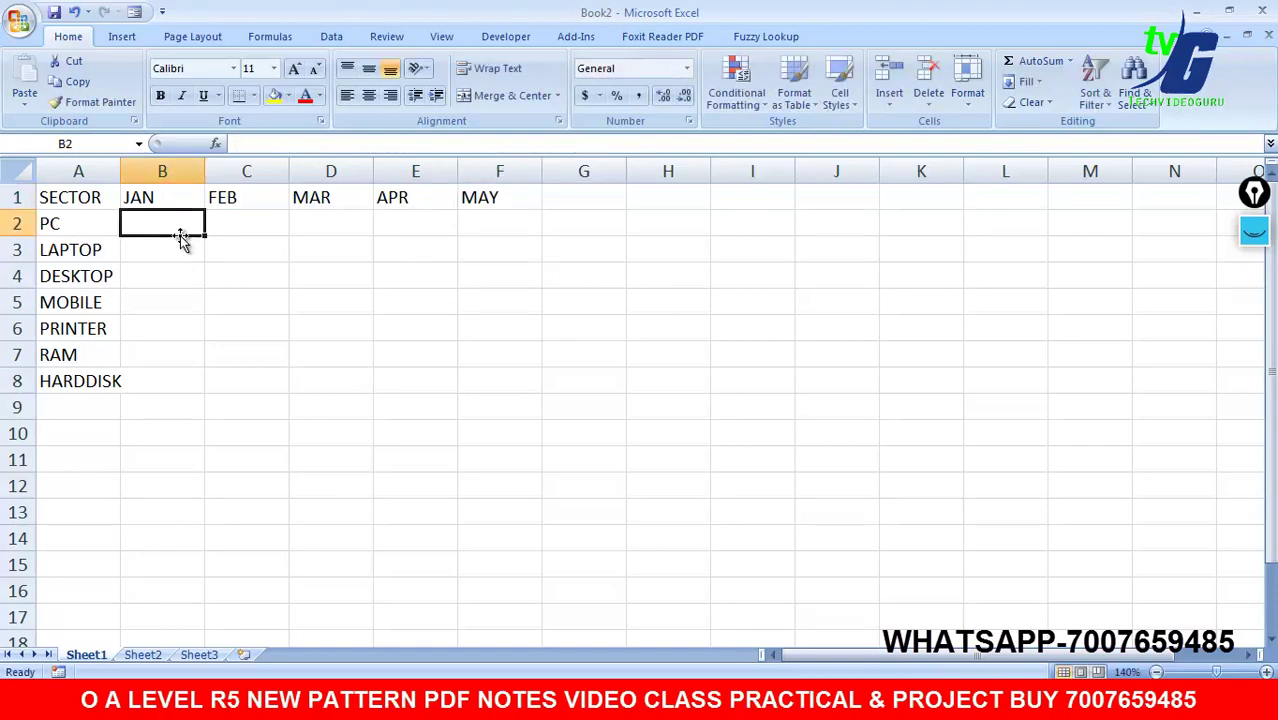
# Step: Enter the JAN figures 1200, 1400, 1600, 1200, 1452, 1245 and 3511 in B2:B8
pyautogui.write('1200')
pyautogui.press('Return')
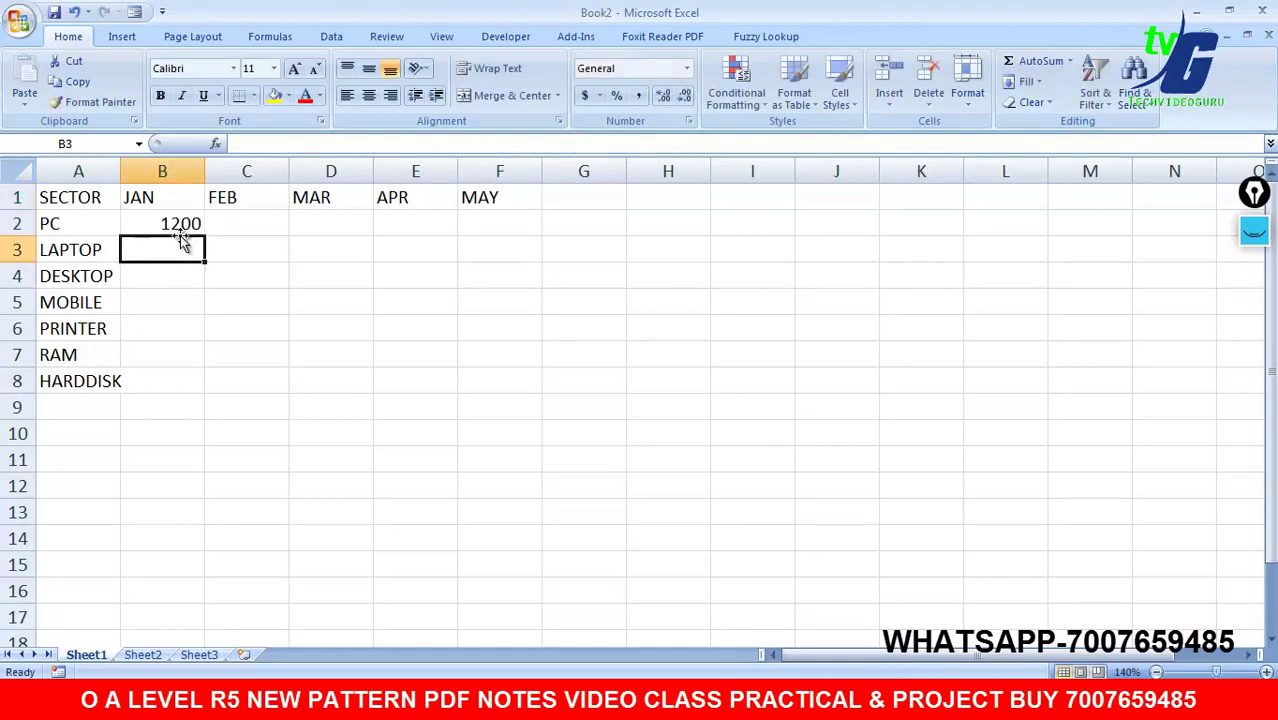
pyautogui.write('1400')
pyautogui.press('Return')
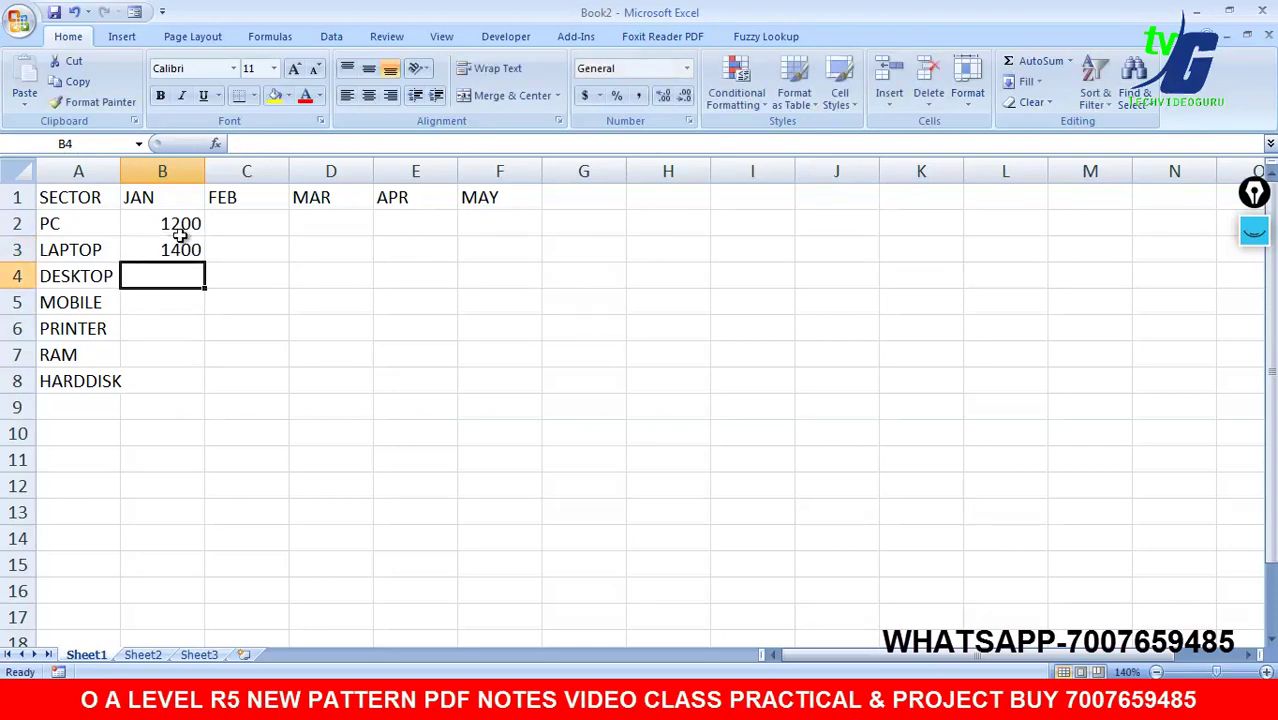
pyautogui.write('1600')
pyautogui.press('Return')
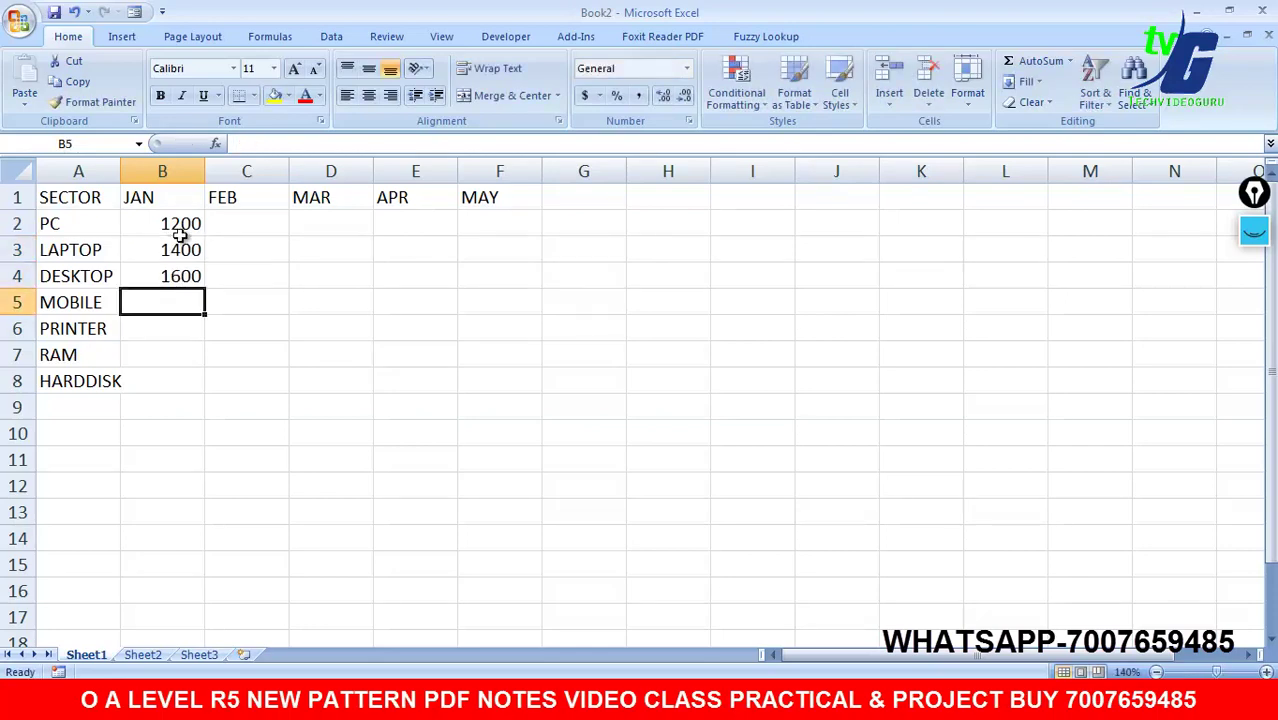
pyautogui.write('1200')
pyautogui.press('Return')
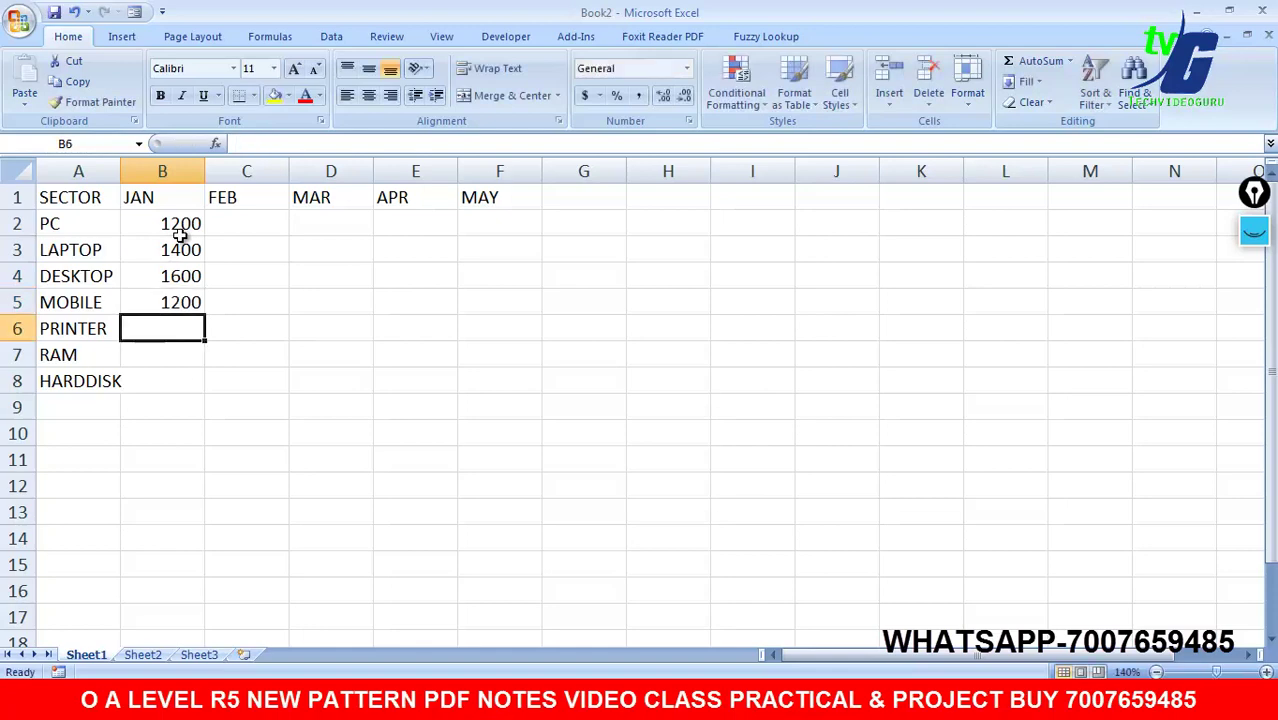
pyautogui.write('1452')
pyautogui.press('Return')
pyautogui.write('1245')
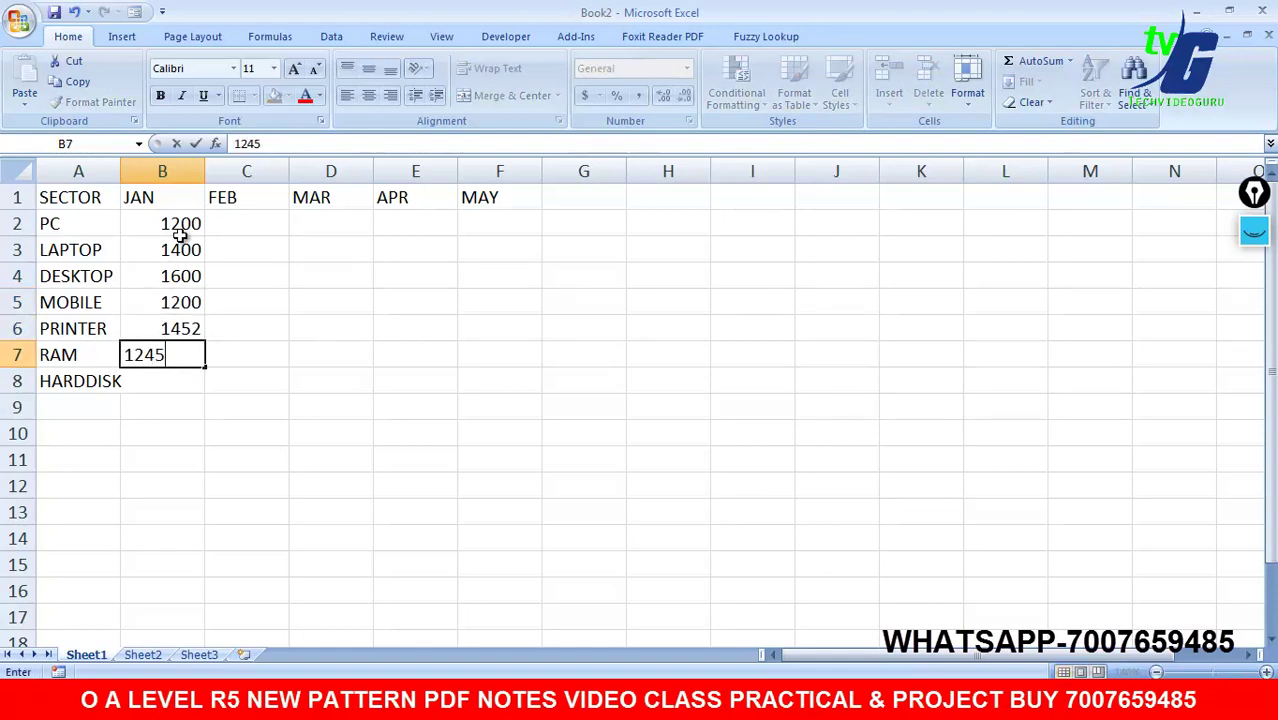
pyautogui.press('Return')
pyautogui.write('3511')
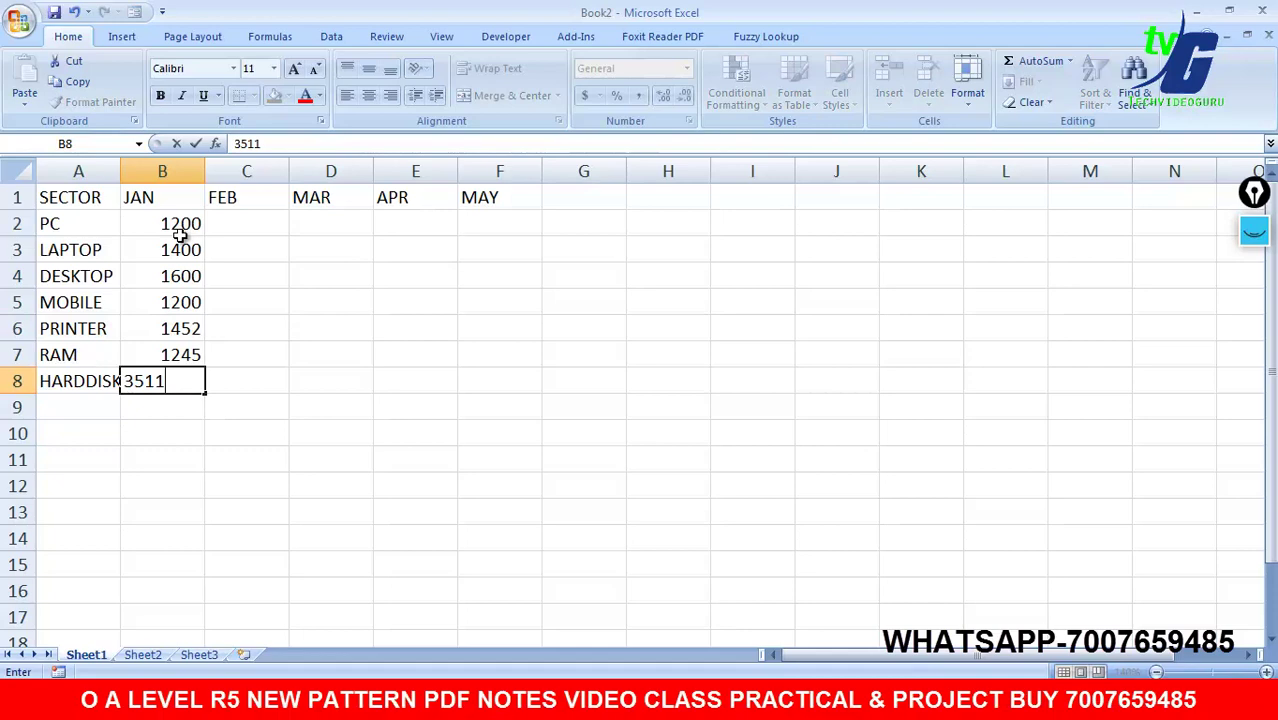
pyautogui.press('Tab')
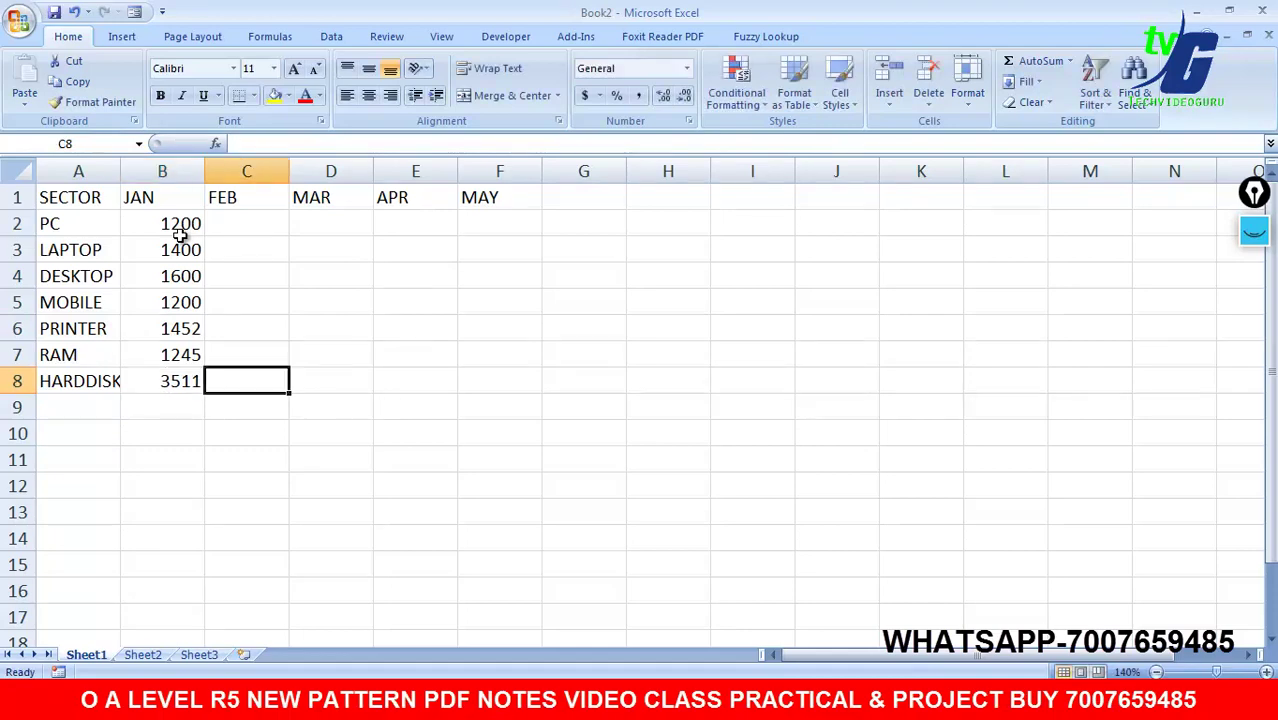
# Step: Copy the JAN figures across to FEB–MAY with the fill handle, then select A9
pyautogui.click(186, 227)
pyautogui.moveTo(192, 244)
pyautogui.mouseDown()
pyautogui.moveTo(193, 380)
pyautogui.moveTo(516, 385)
pyautogui.mouseUp()
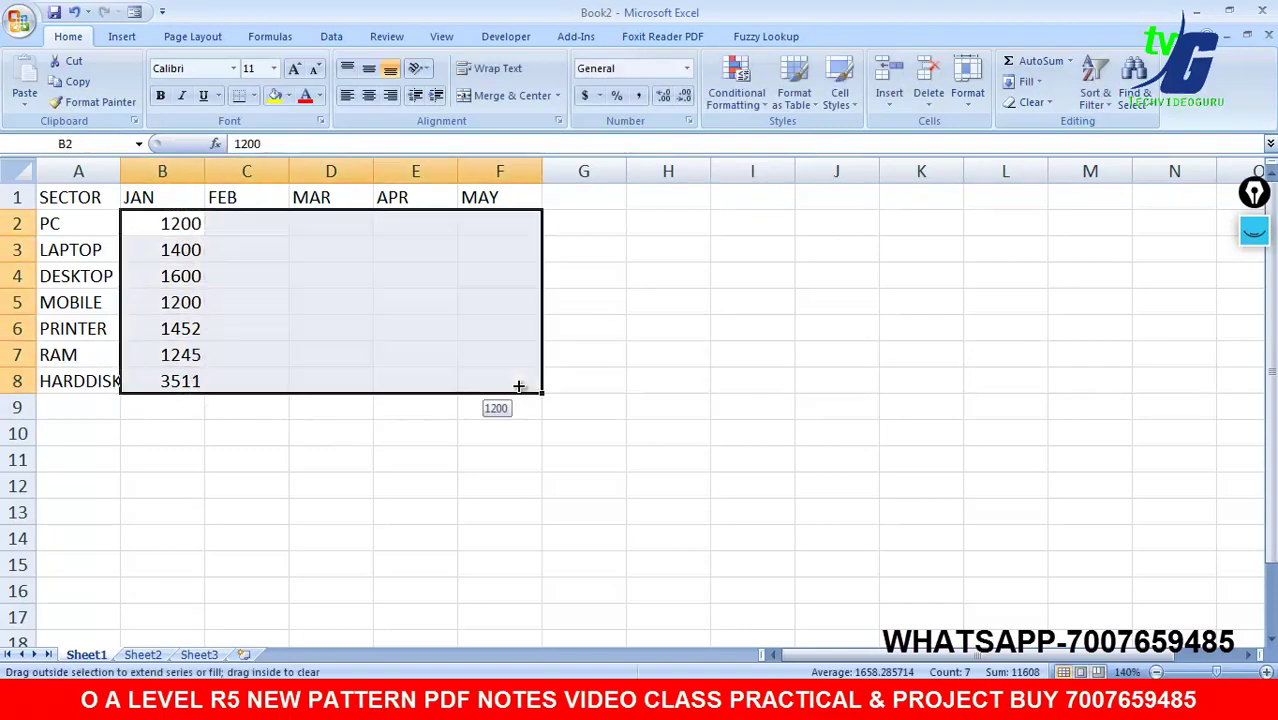
pyautogui.click(494, 431)
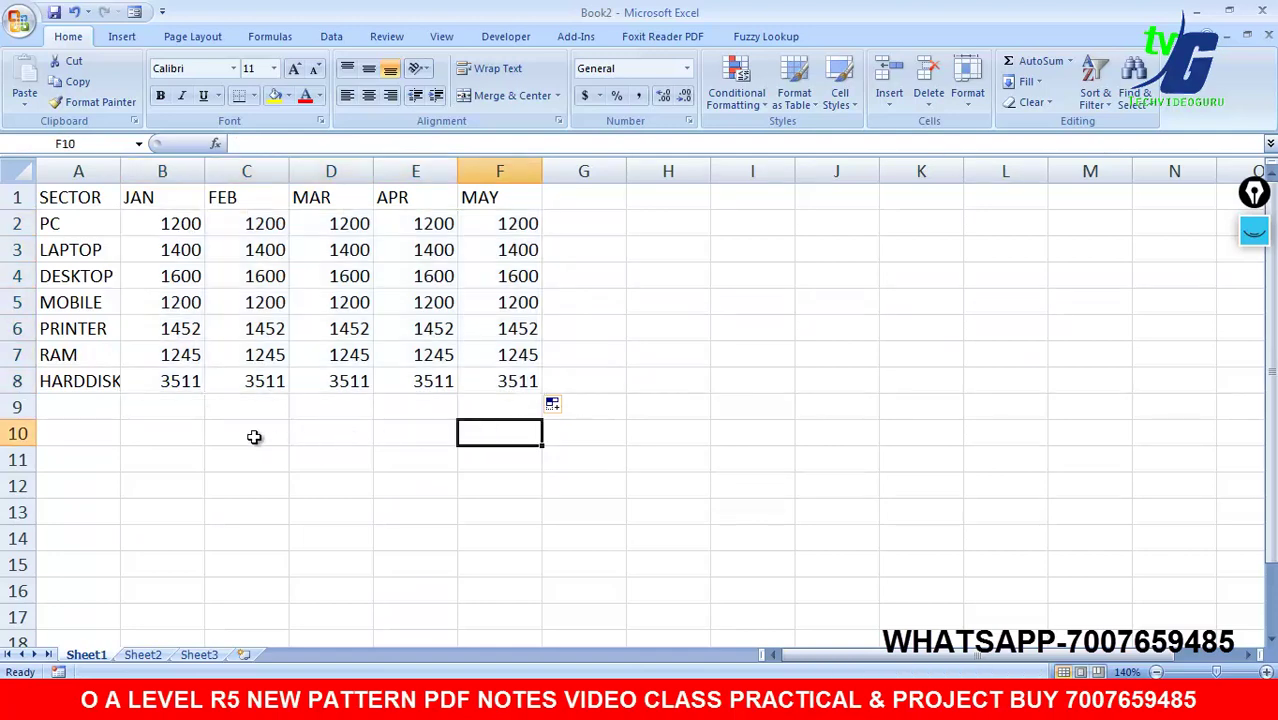
pyautogui.click(86, 423)
pyautogui.click(87, 405)
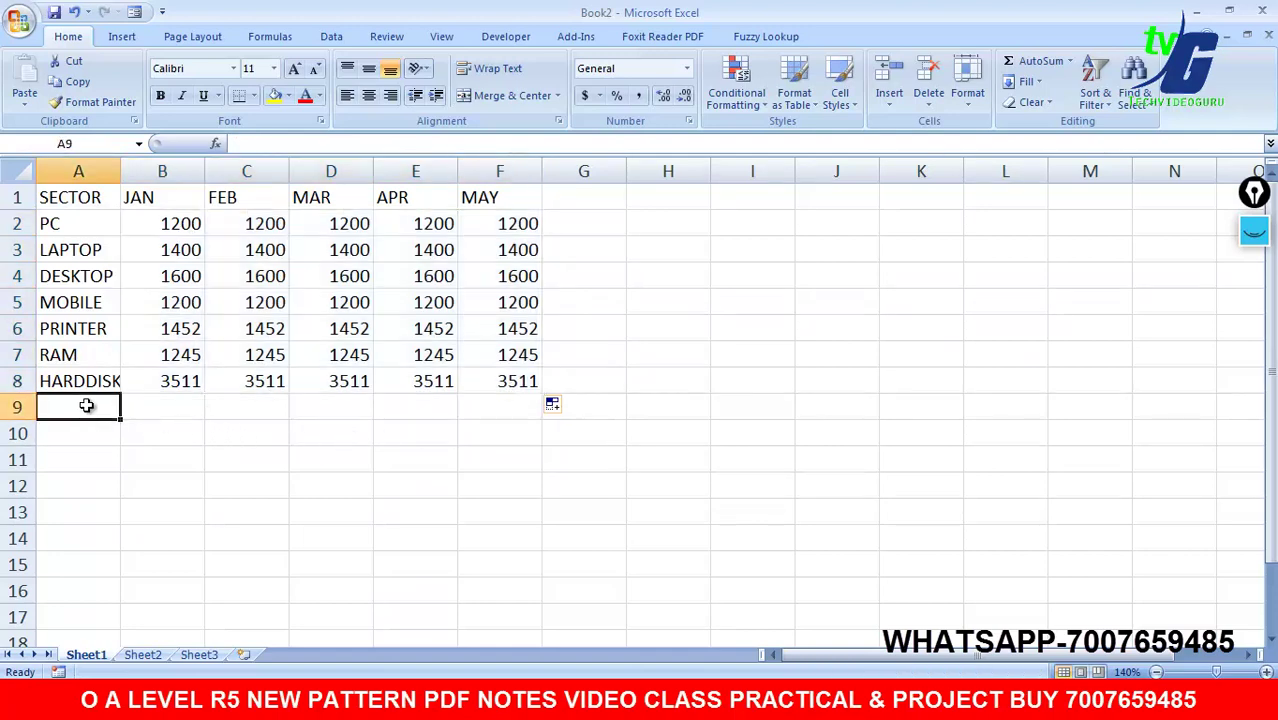
# Step: Label A9 TOTAL, AutoSum B2:B8 into B9 and fill the total across to F9
pyautogui.write('TOTAL')
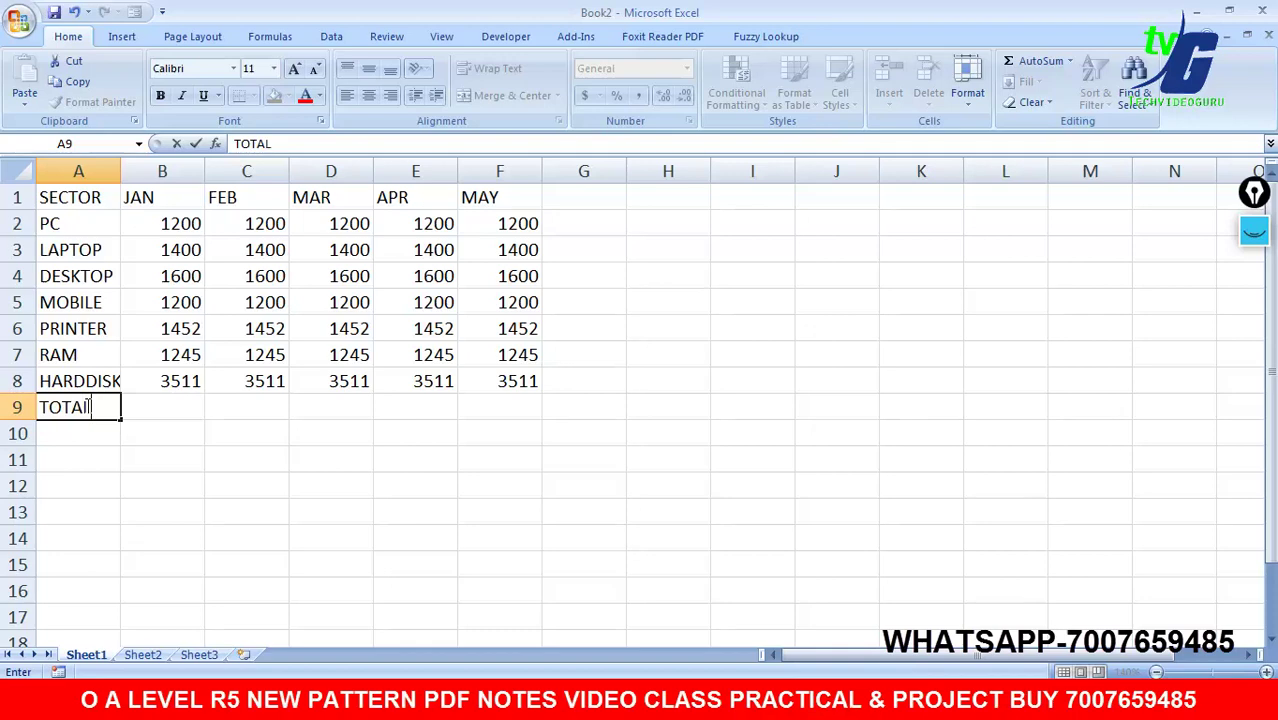
pyautogui.click(138, 406)
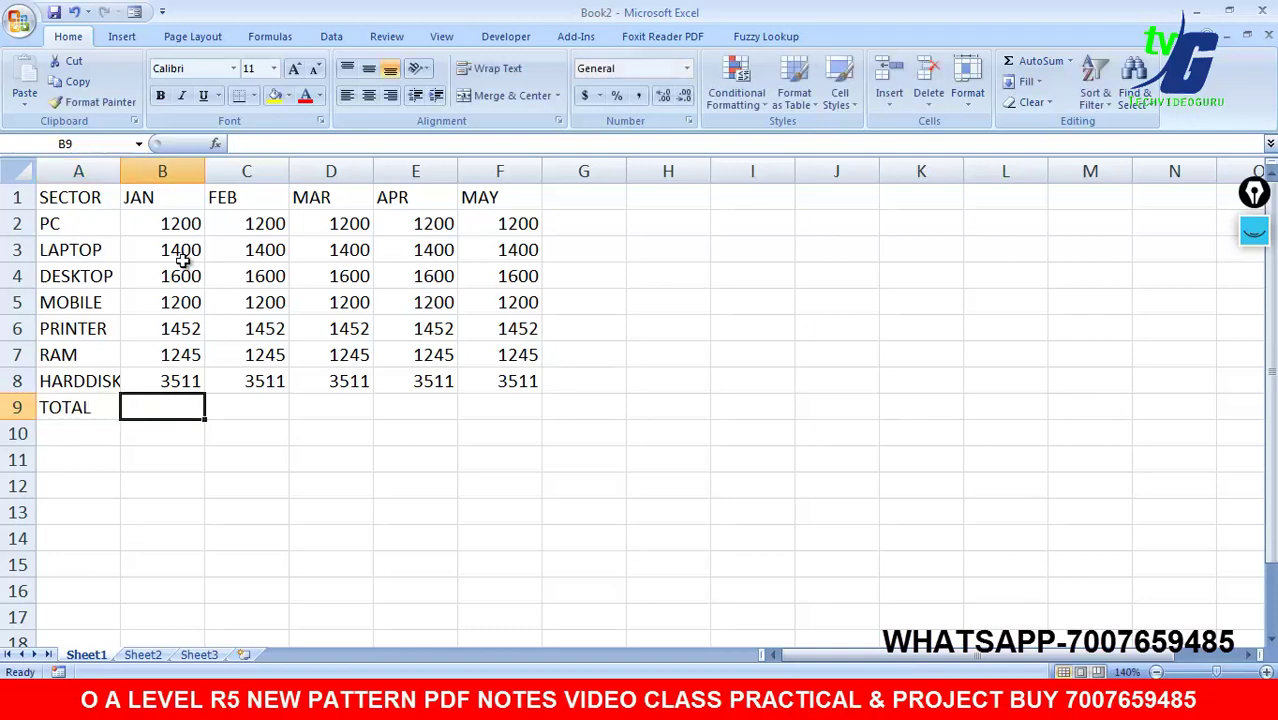
pyautogui.moveTo(180, 220); pyautogui.dragTo(182, 408)
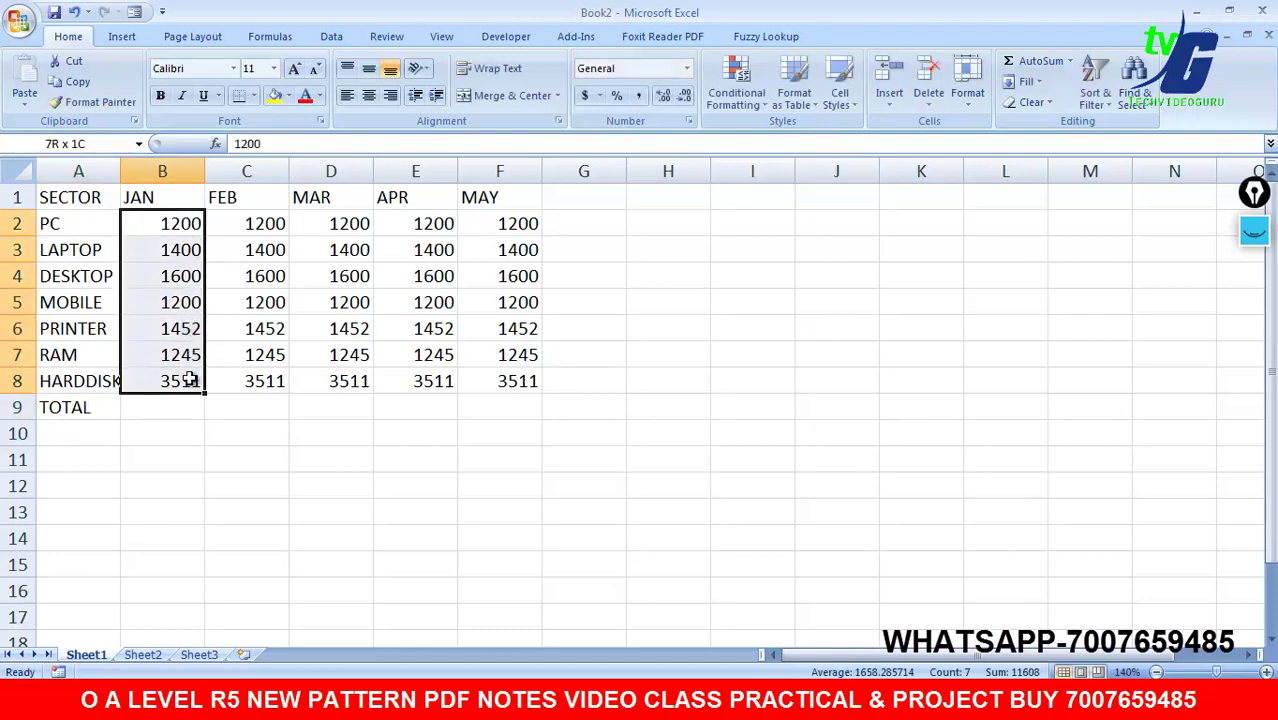
pyautogui.click(1040, 60)
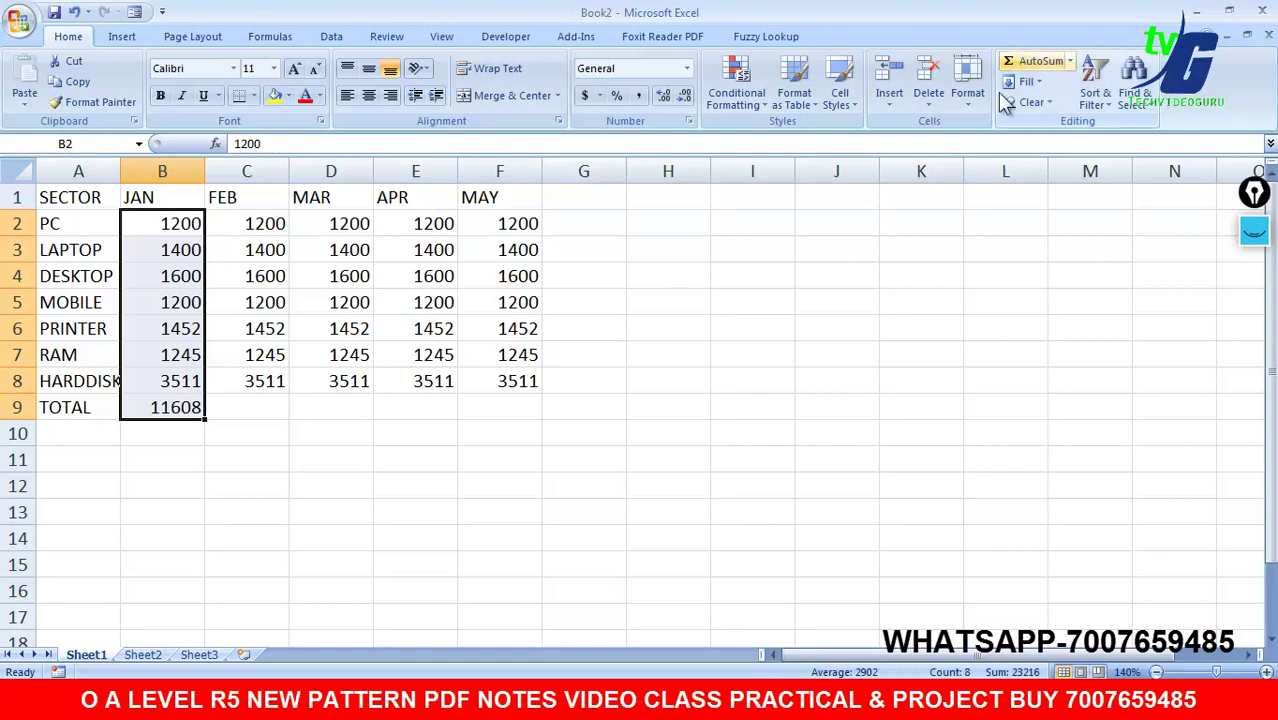
pyautogui.click(324, 428)
pyautogui.click(201, 408)
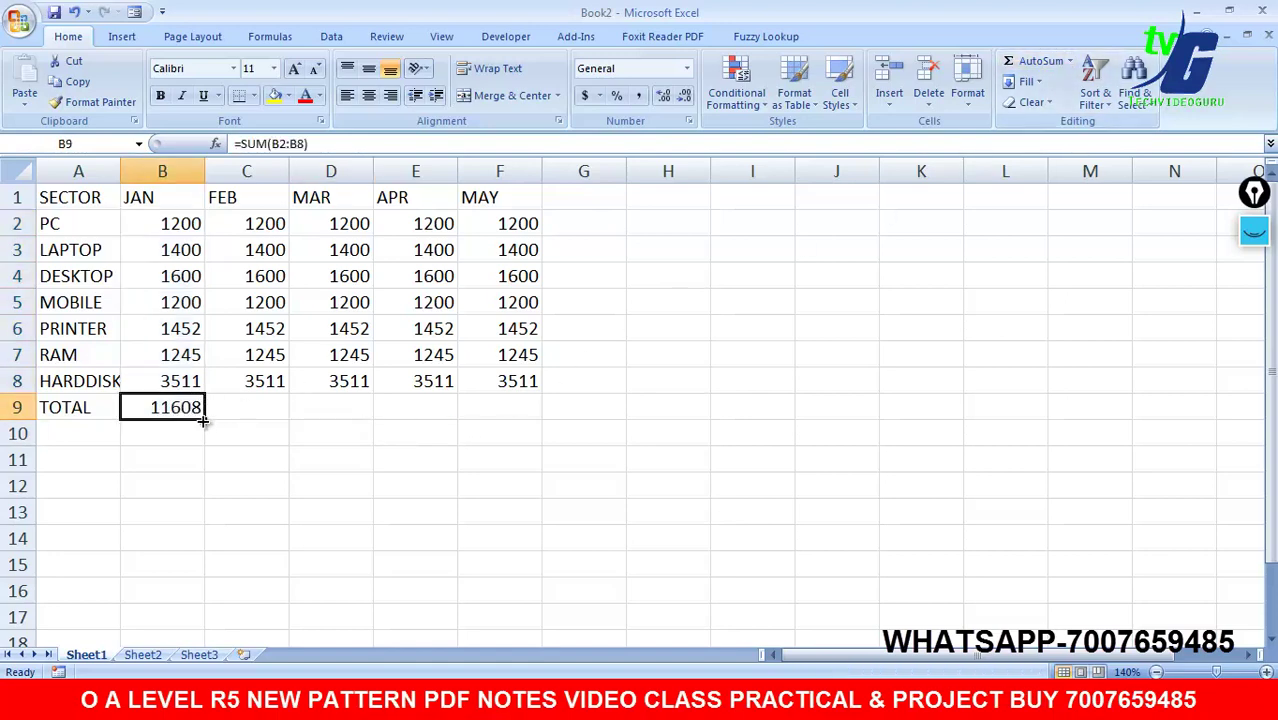
pyautogui.moveTo(201, 421); pyautogui.dragTo(516, 414)
pyautogui.click(700, 410)
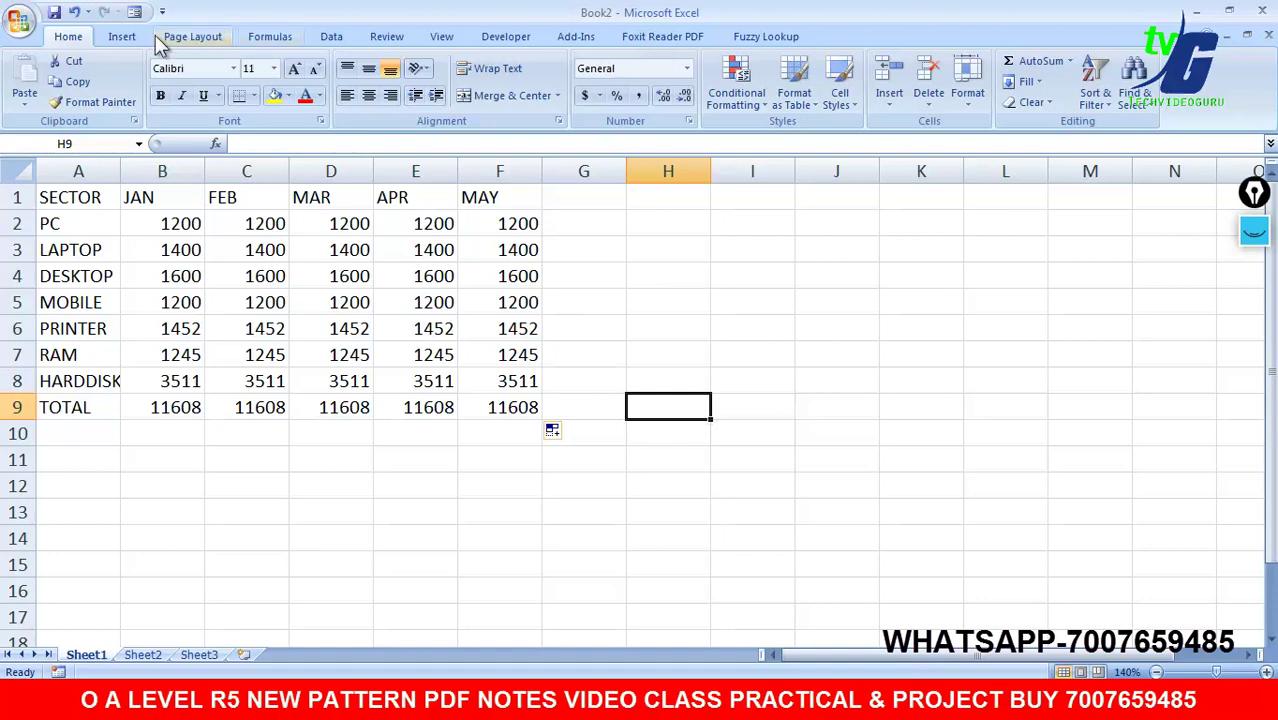
# Step: Review the Insert tab's chart options, the Office menu and the syllabus exercise
pyautogui.click(115, 42)
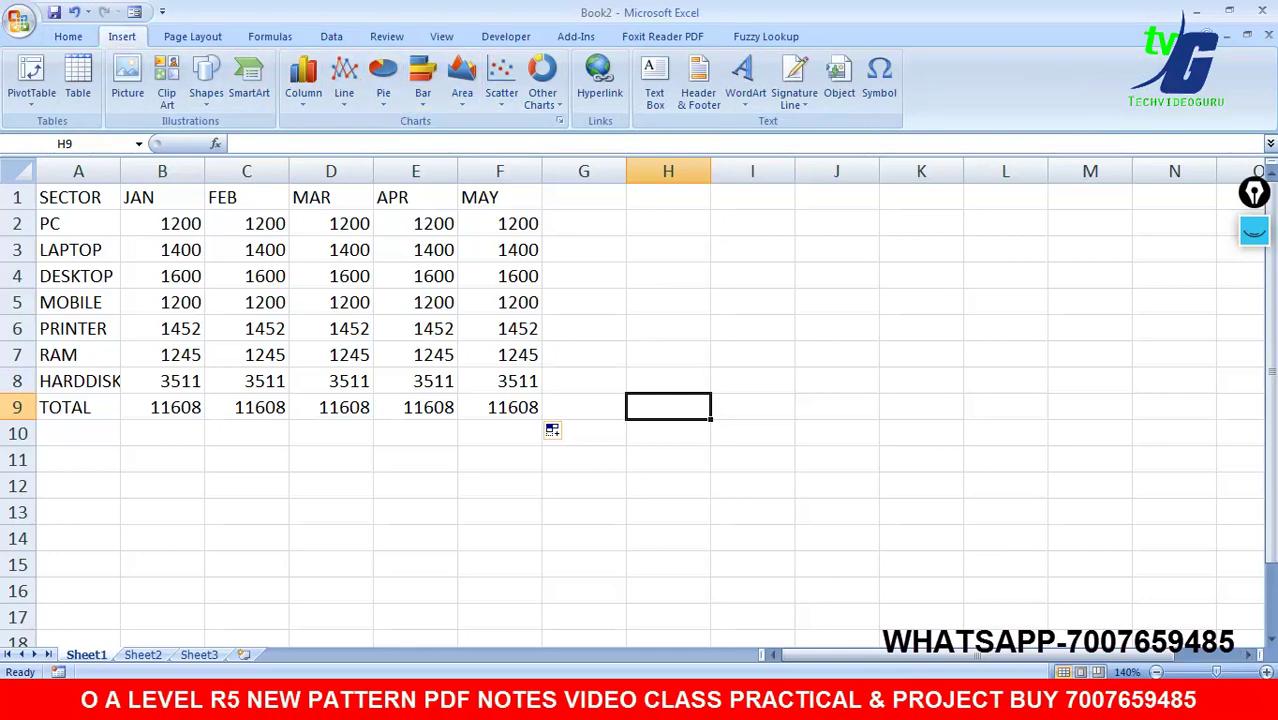
pyautogui.scroll(-3, 506, 474)
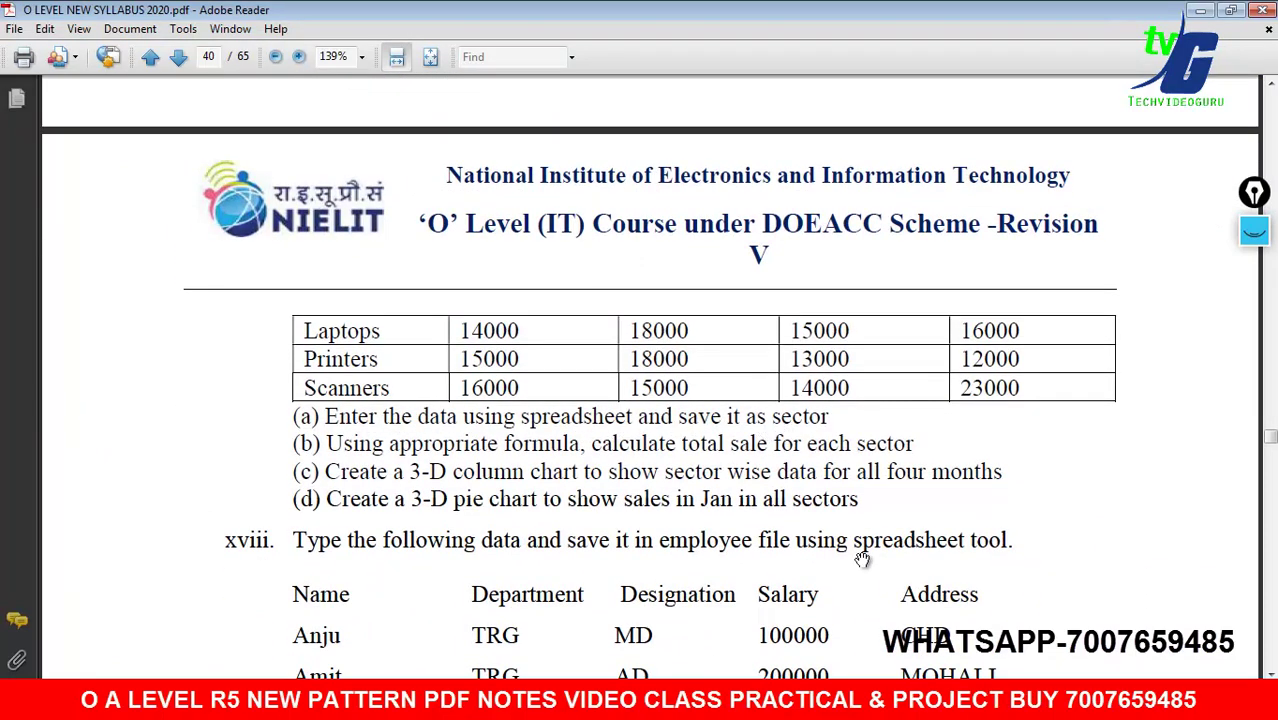
pyautogui.click(889, 676)
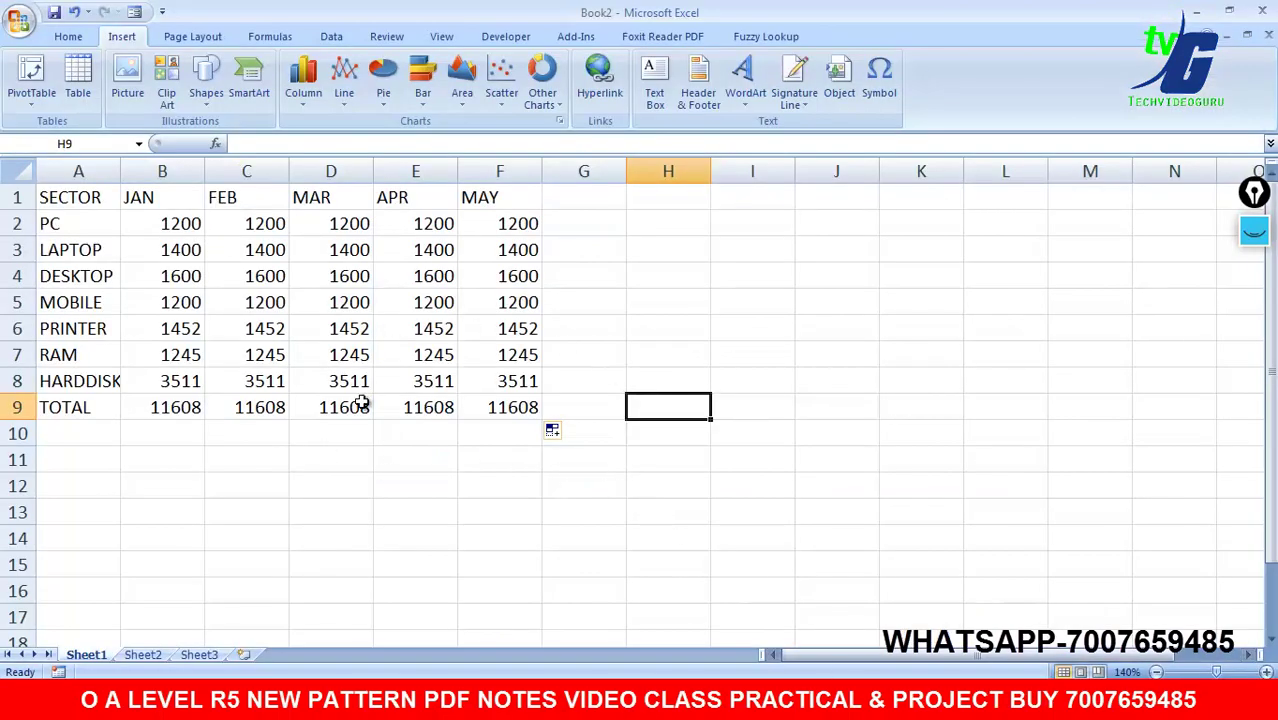
pyautogui.click(19, 20)
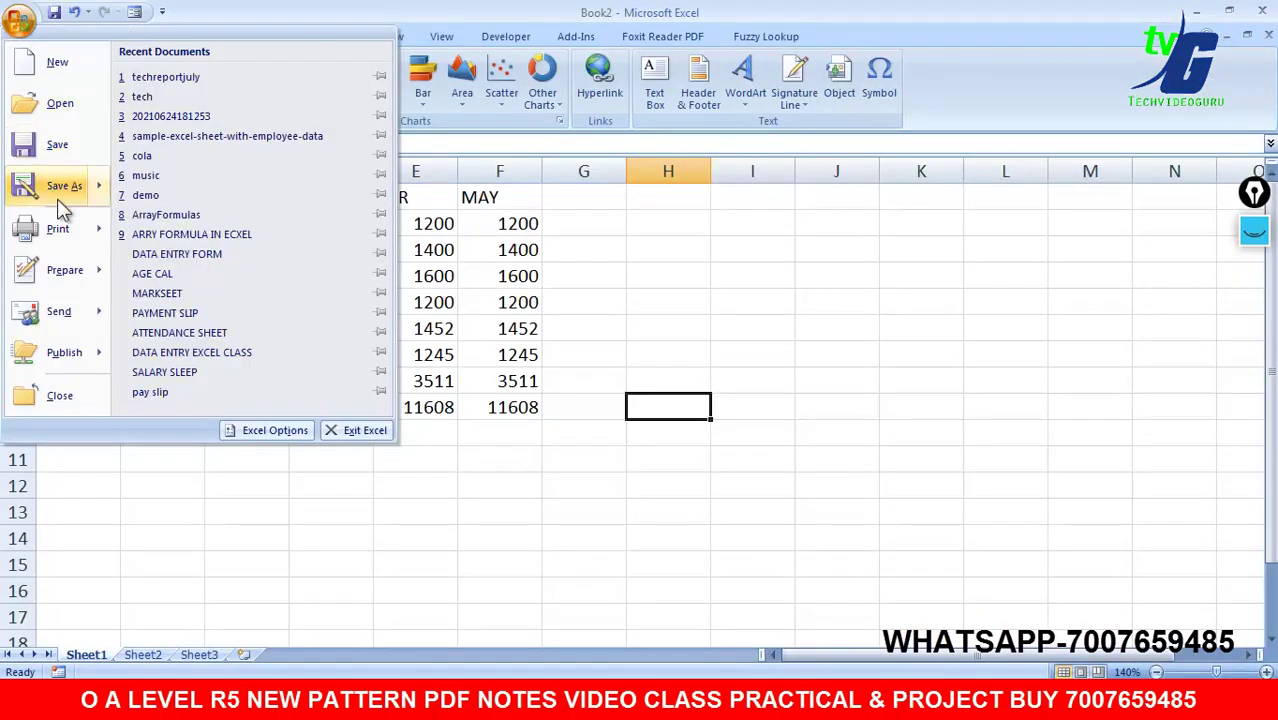
pyautogui.click(771, 517)
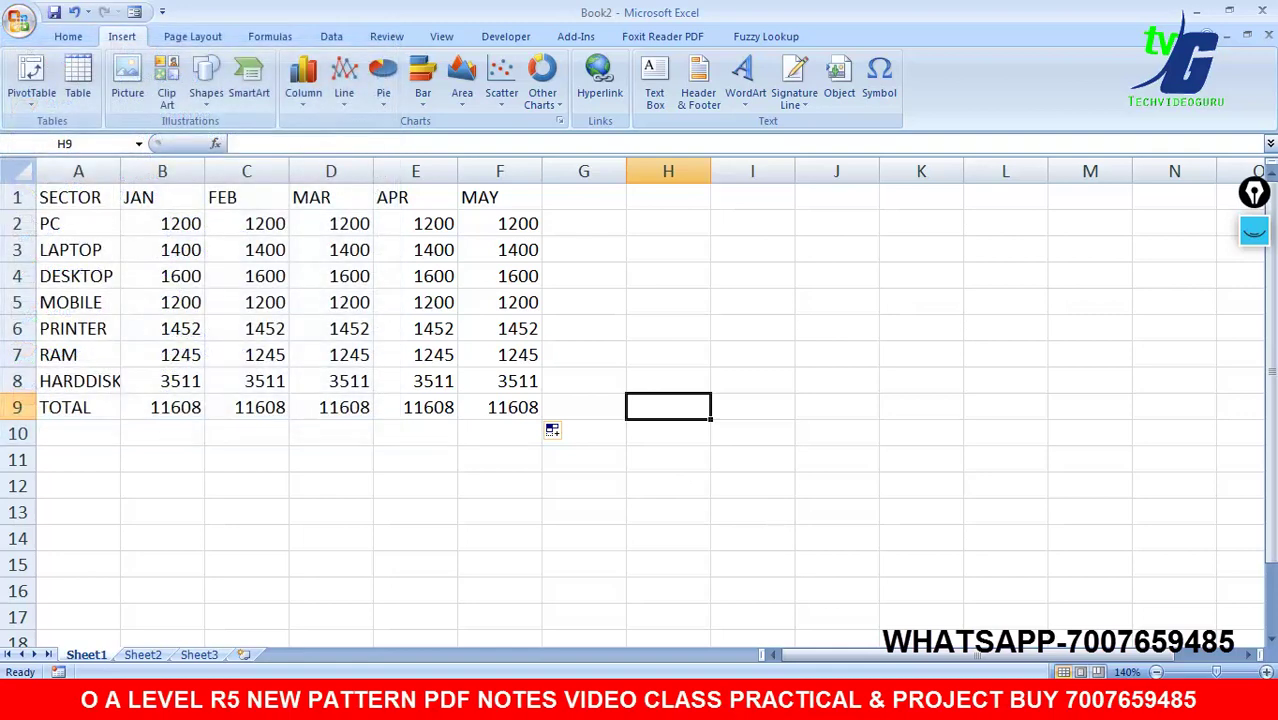
pyautogui.click(772, 676)
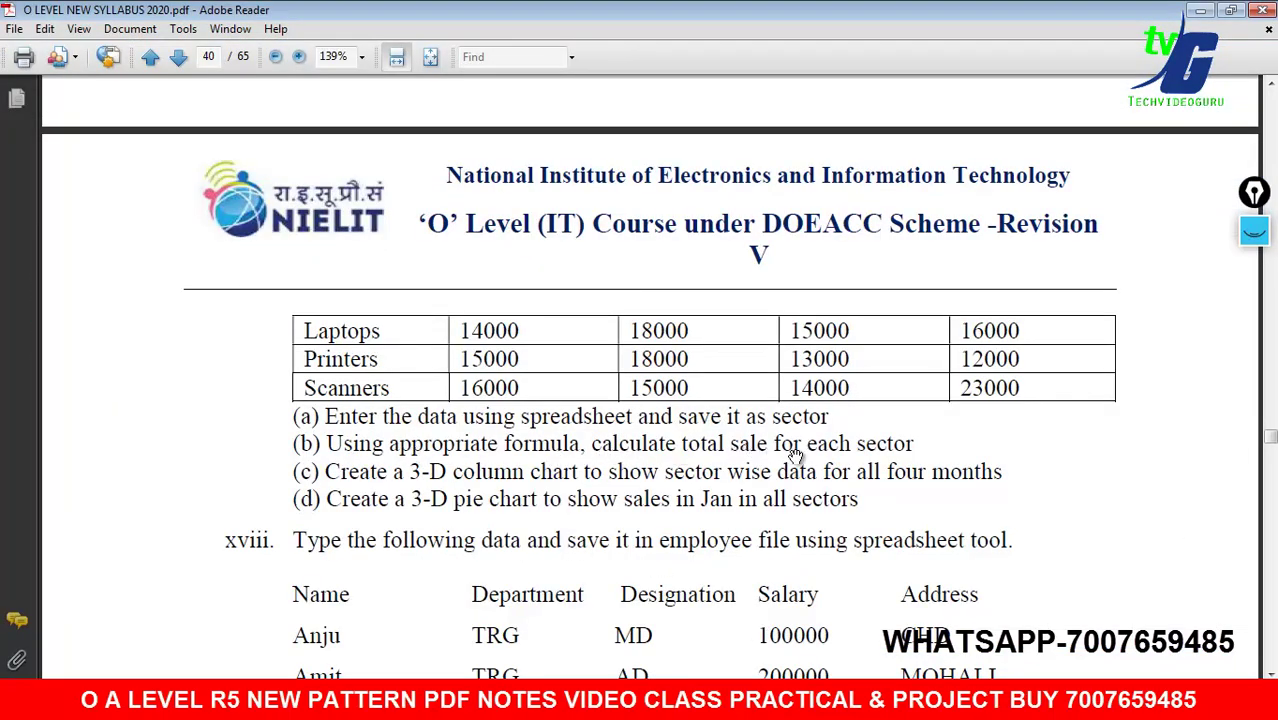
pyautogui.hotkey('alt', 'Tab')
# Step: Check the SUM formulas in C9, D9 and E9 against the exercise
pyautogui.click(268, 407)
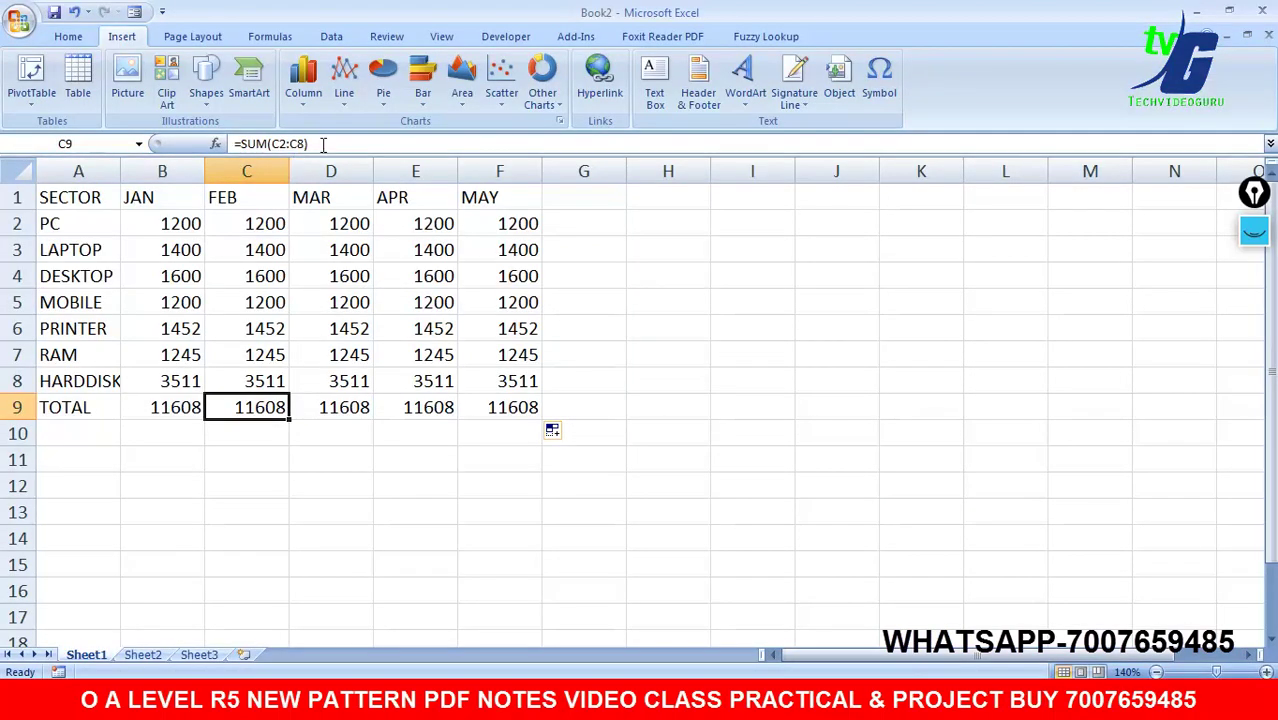
pyautogui.click(347, 412)
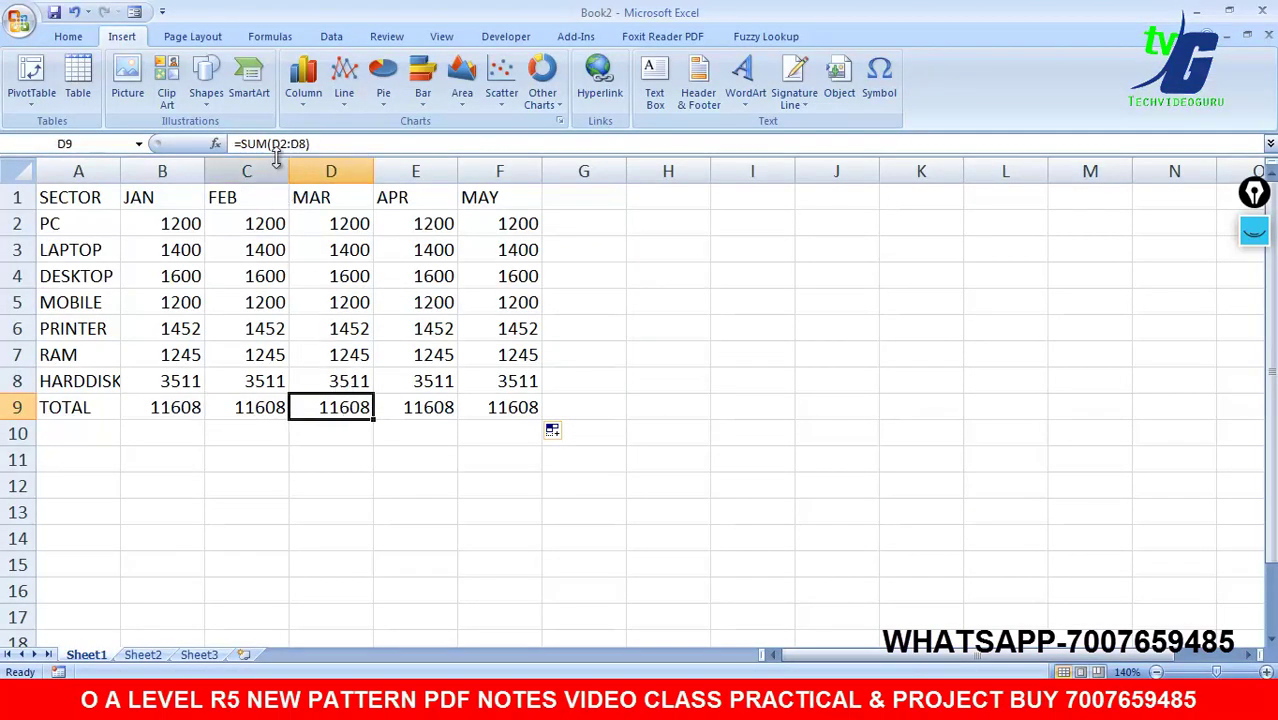
pyautogui.click(424, 410)
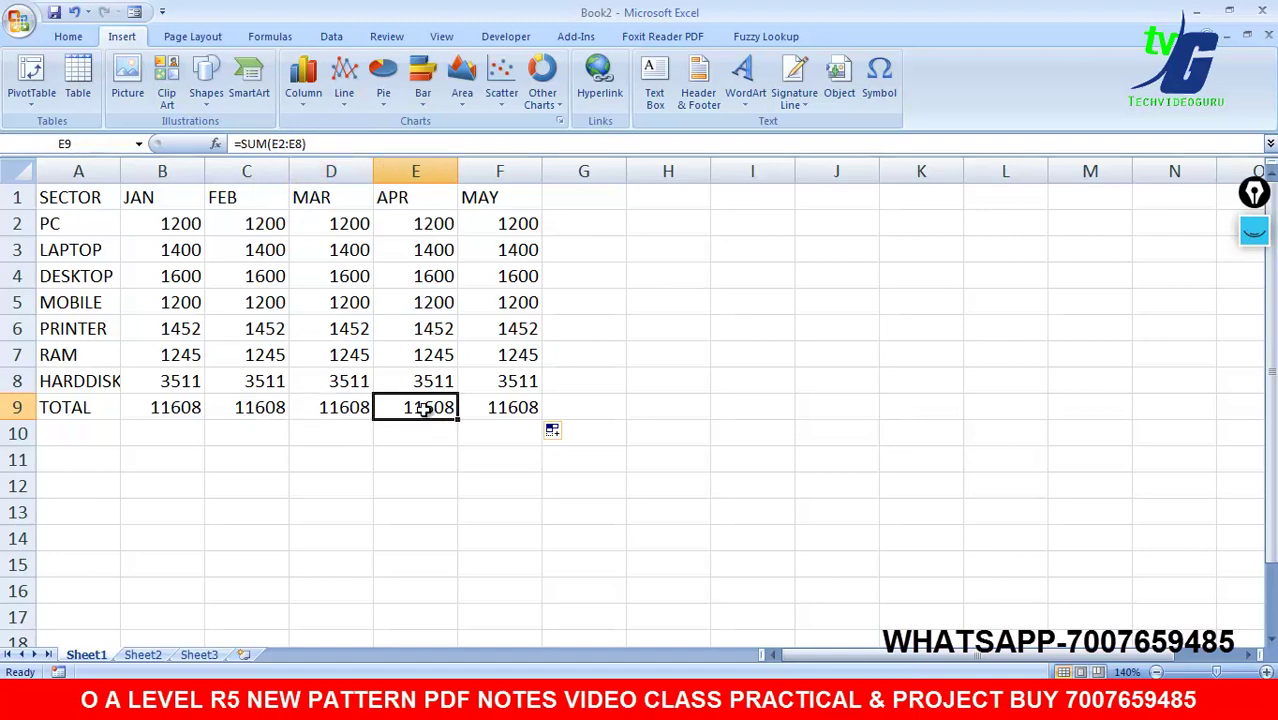
pyautogui.hotkey('alt', 'Tab')
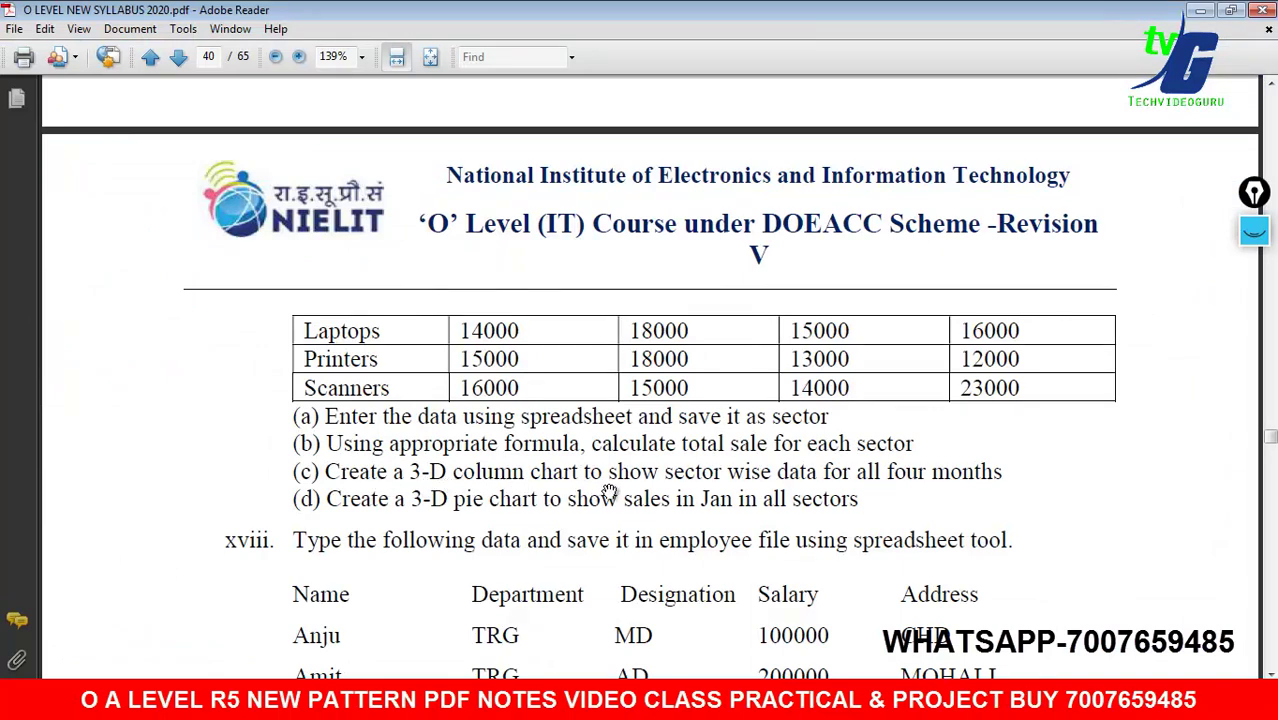
pyautogui.hotkey('alt', 'Tab')
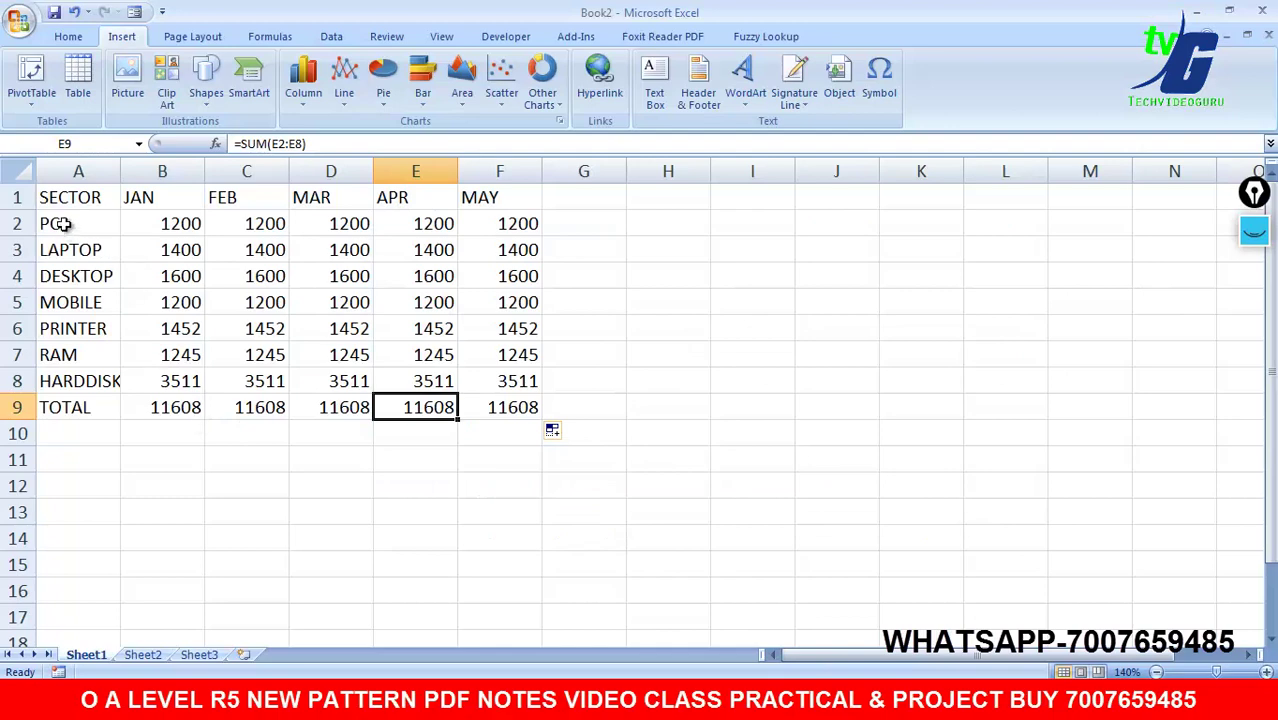
# Step: Select the whole table A1:F9 for charting
pyautogui.moveTo(62, 199); pyautogui.dragTo(497, 407)
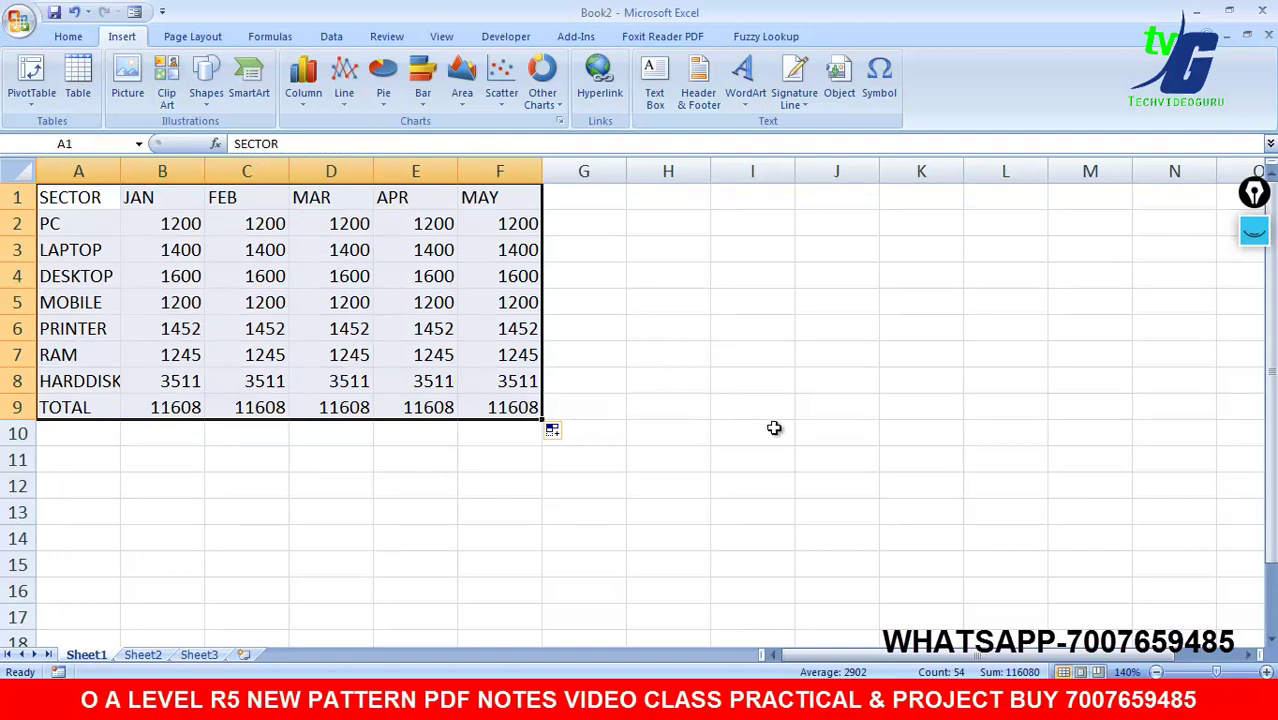
pyautogui.hotkey('alt', 'Tab')
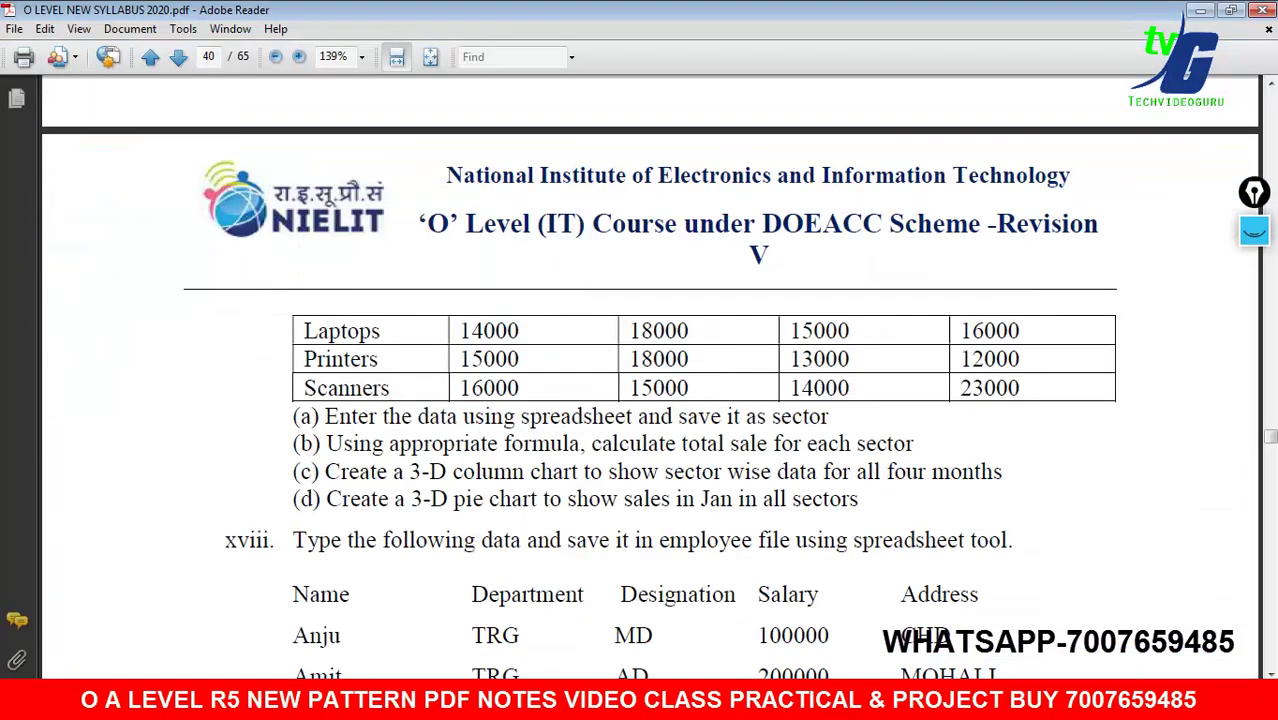
pyautogui.hotkey('alt', 'Tab')
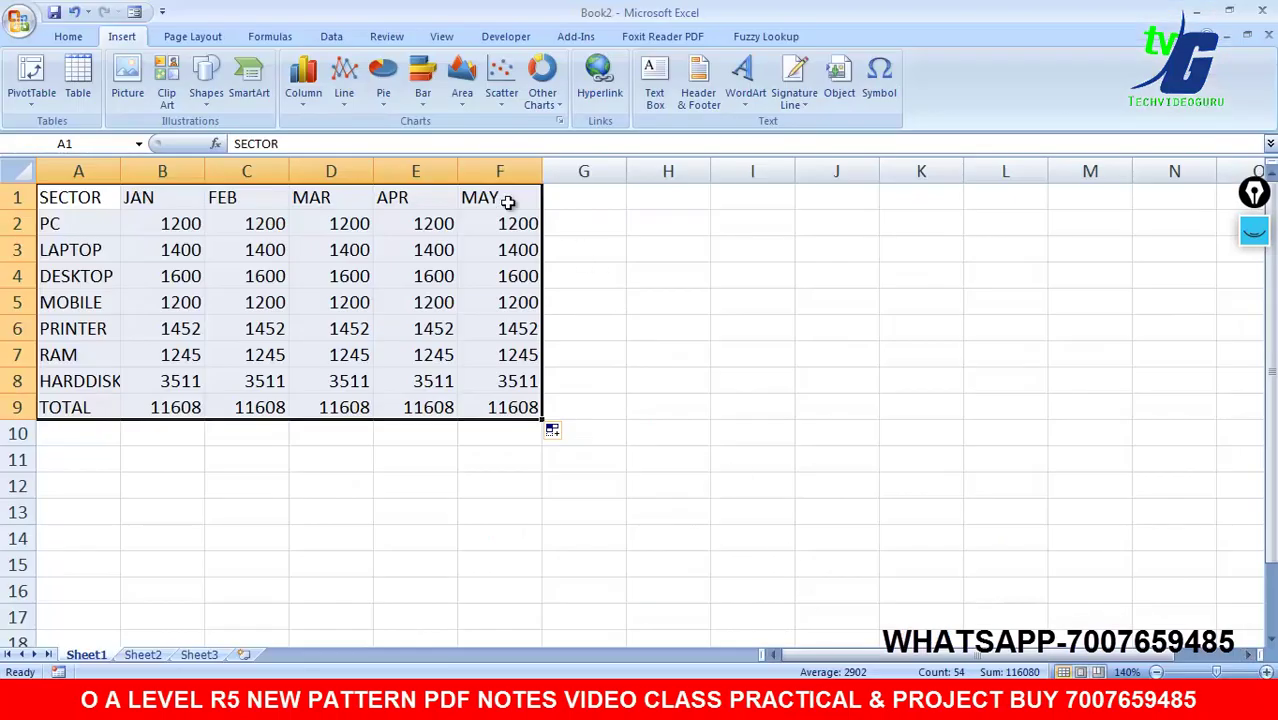
# Step: Insert a 3-D Clustered Column chart of A1:F9 and move it right of the table, up near row 1
pyautogui.click(303, 92)
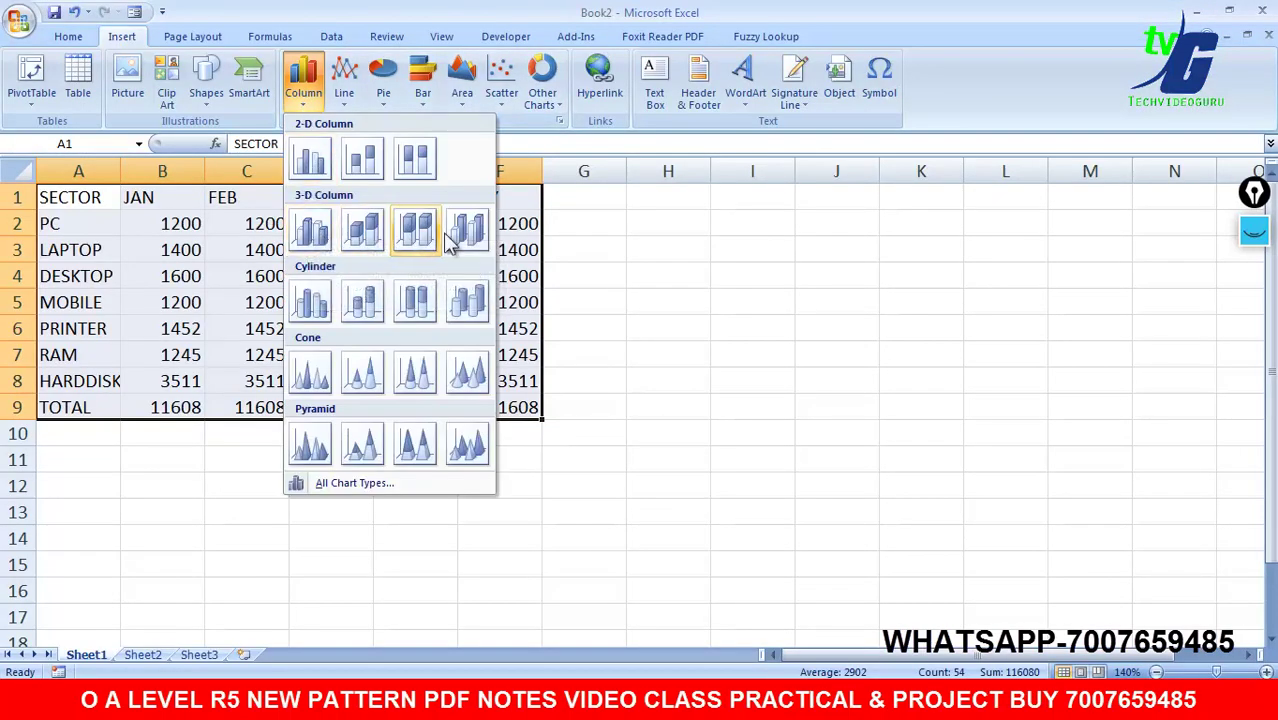
pyautogui.click(312, 229)
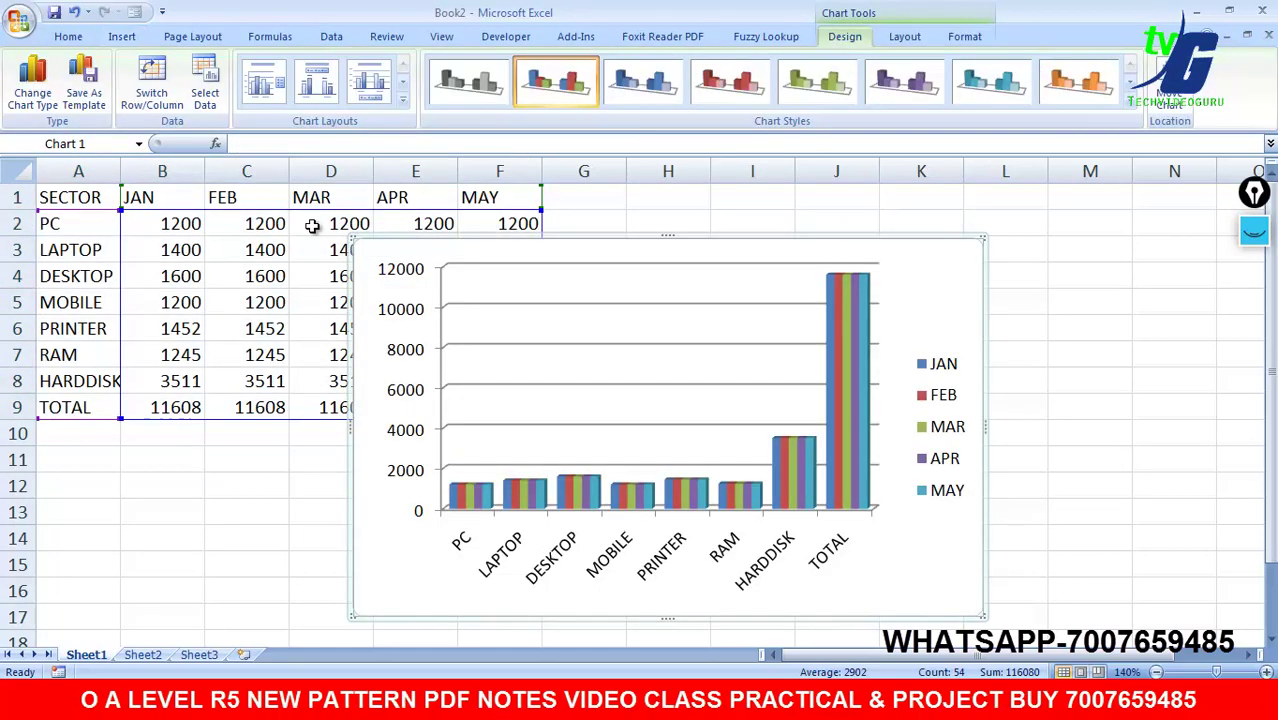
pyautogui.moveTo(607, 255); pyautogui.dragTo(800, 250)
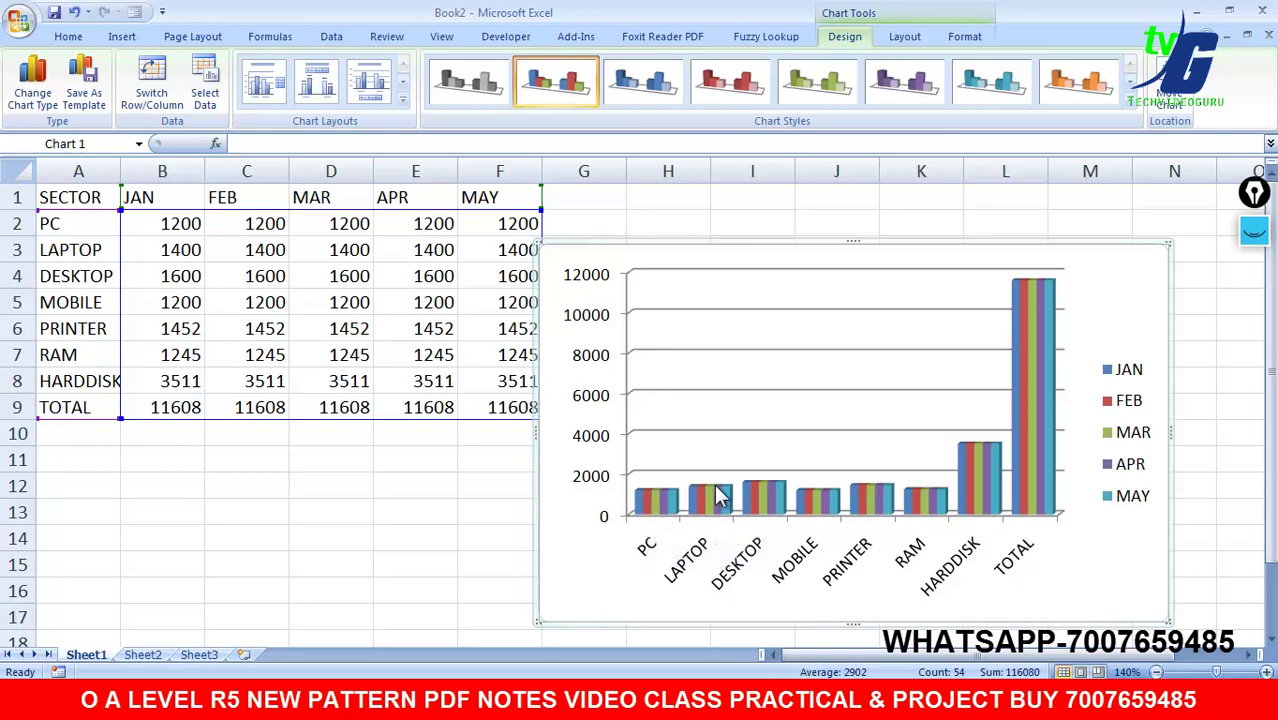
pyautogui.click(1137, 370)
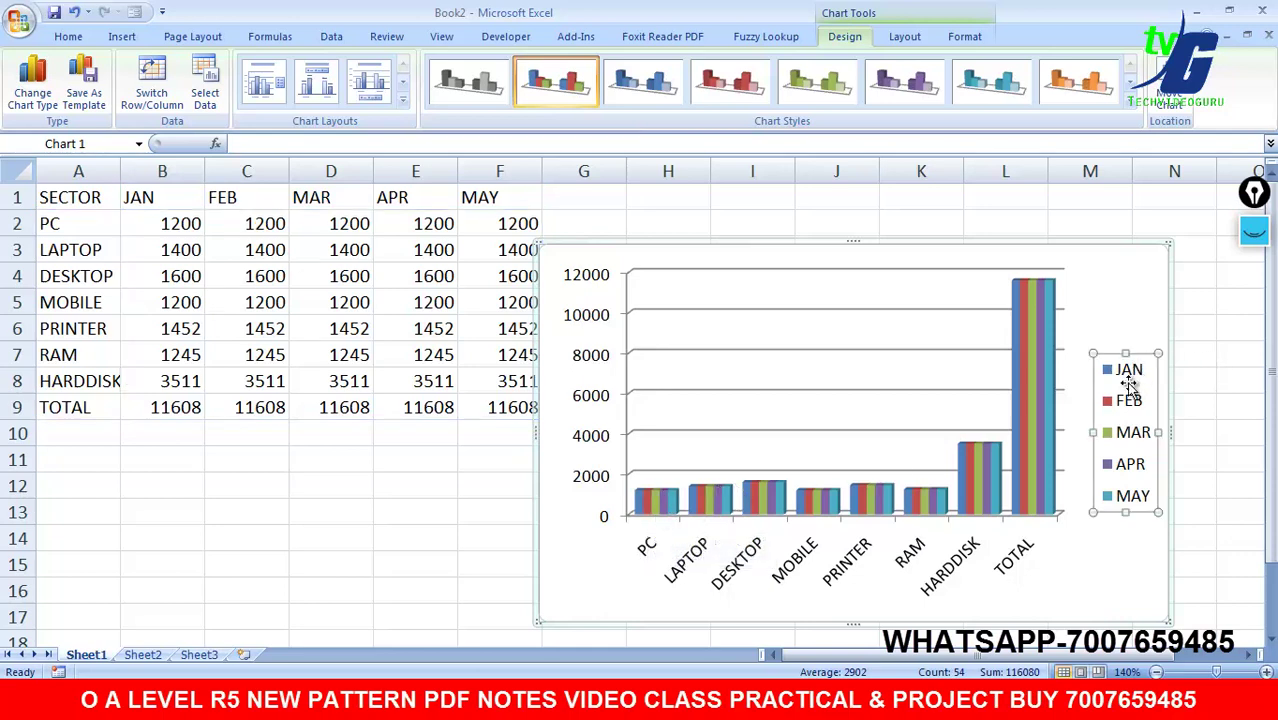
pyautogui.click(920, 497)
pyautogui.click(822, 497)
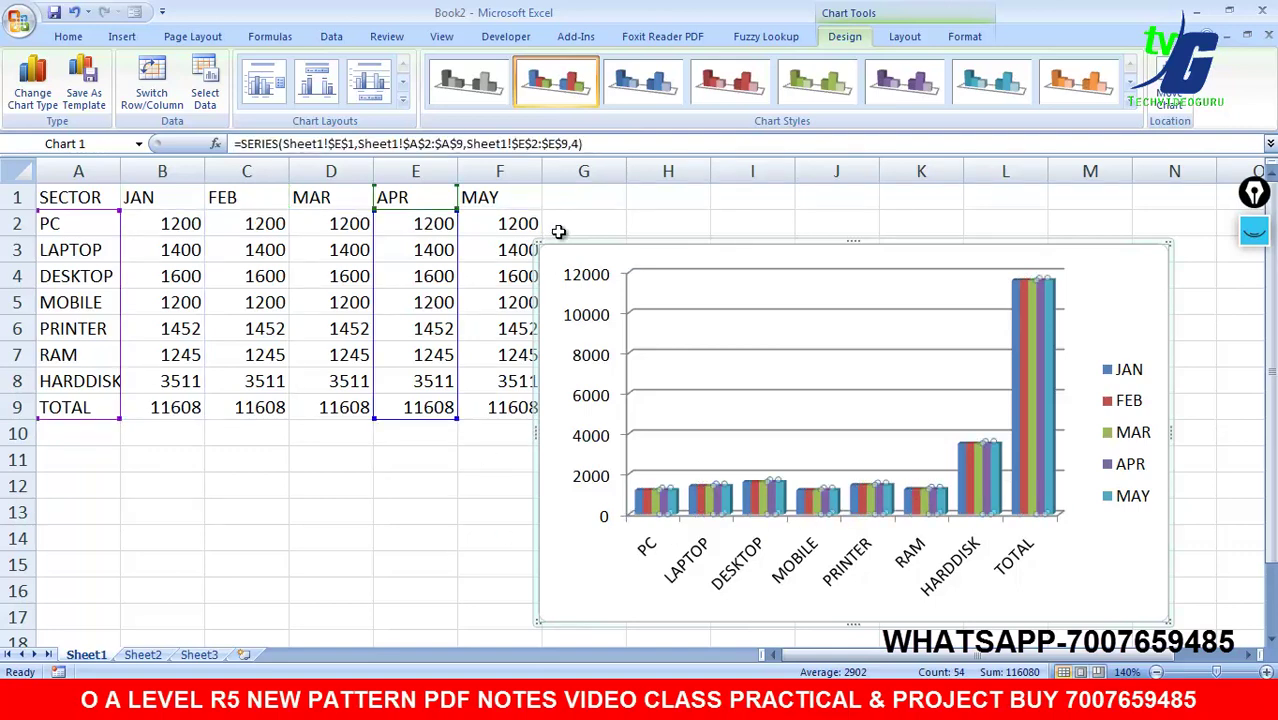
pyautogui.moveTo(562, 240)
pyautogui.mouseDown()
pyautogui.moveTo(573, 163)
pyautogui.moveTo(579, 220)
pyautogui.moveTo(611, 213)
pyautogui.mouseUp()
pyautogui.click(356, 504)
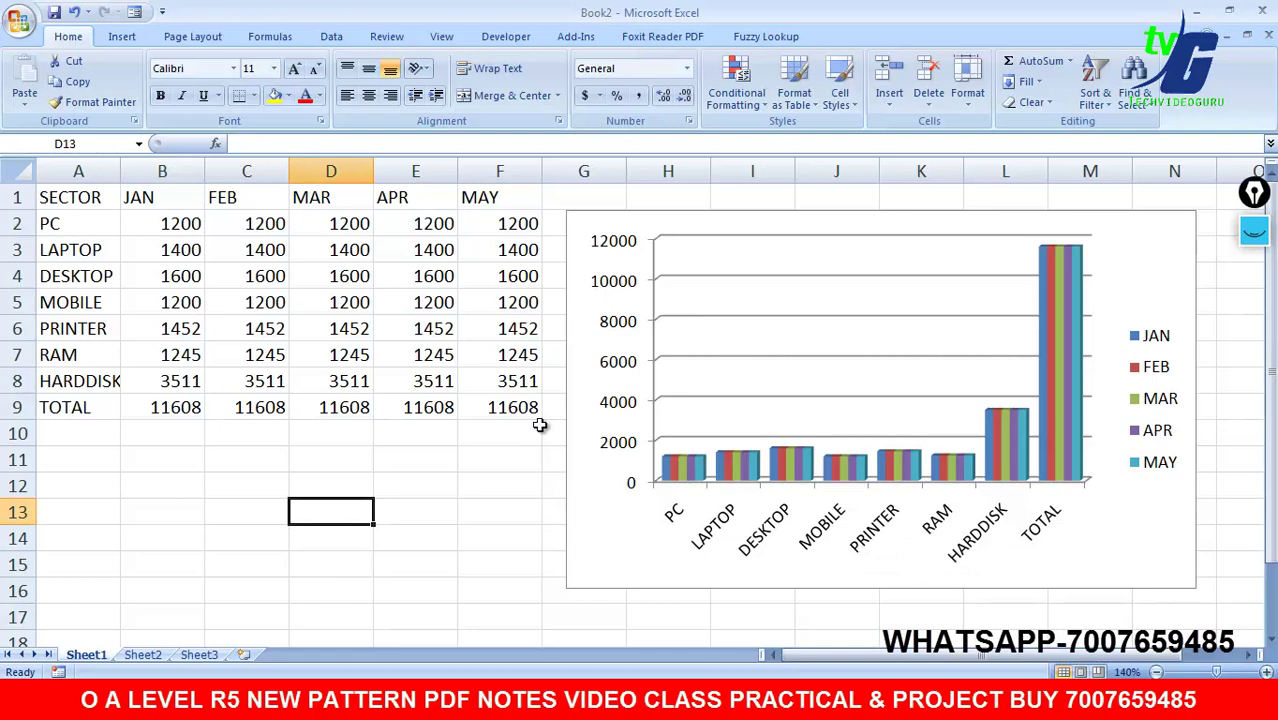
# Step: Nudge the chart slightly right and down, then reselect the A1:F9 table
pyautogui.click(629, 298)
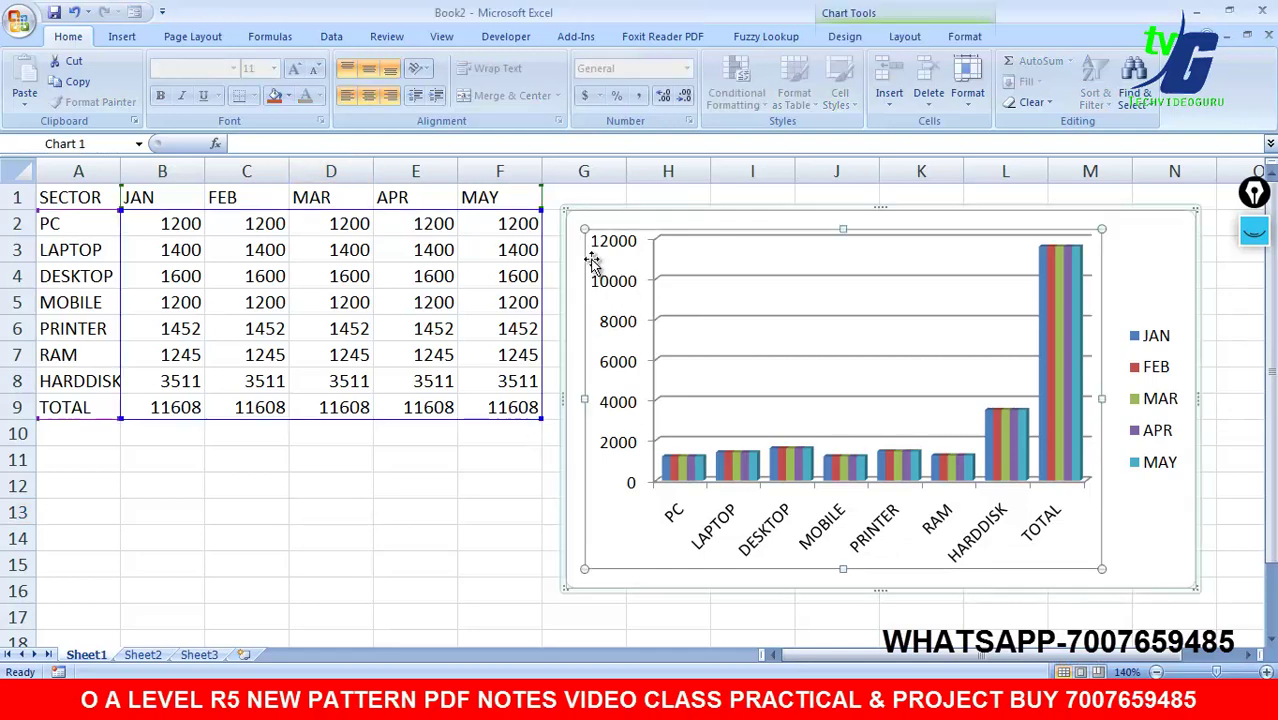
pyautogui.moveTo(564, 208)
pyautogui.mouseDown()
pyautogui.moveTo(659, 215)
pyautogui.moveTo(678, 200)
pyautogui.mouseUp()
pyautogui.click(364, 501)
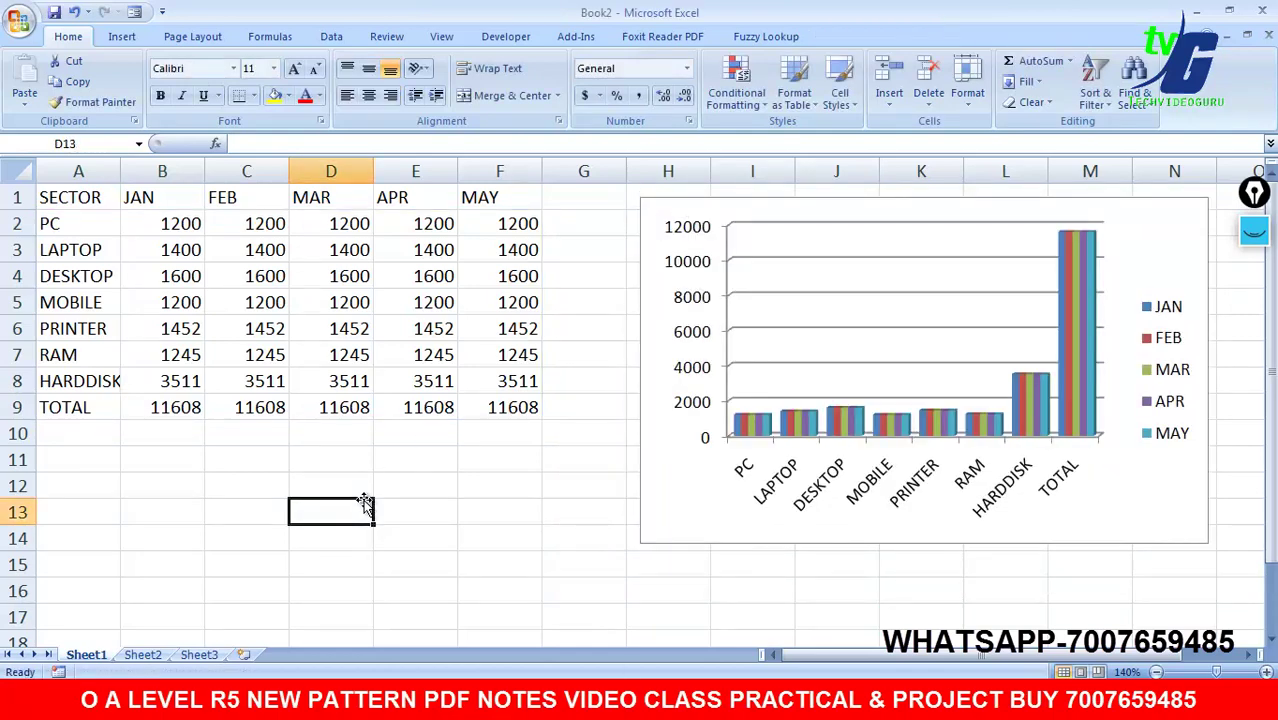
pyautogui.moveTo(78, 205); pyautogui.dragTo(518, 405)
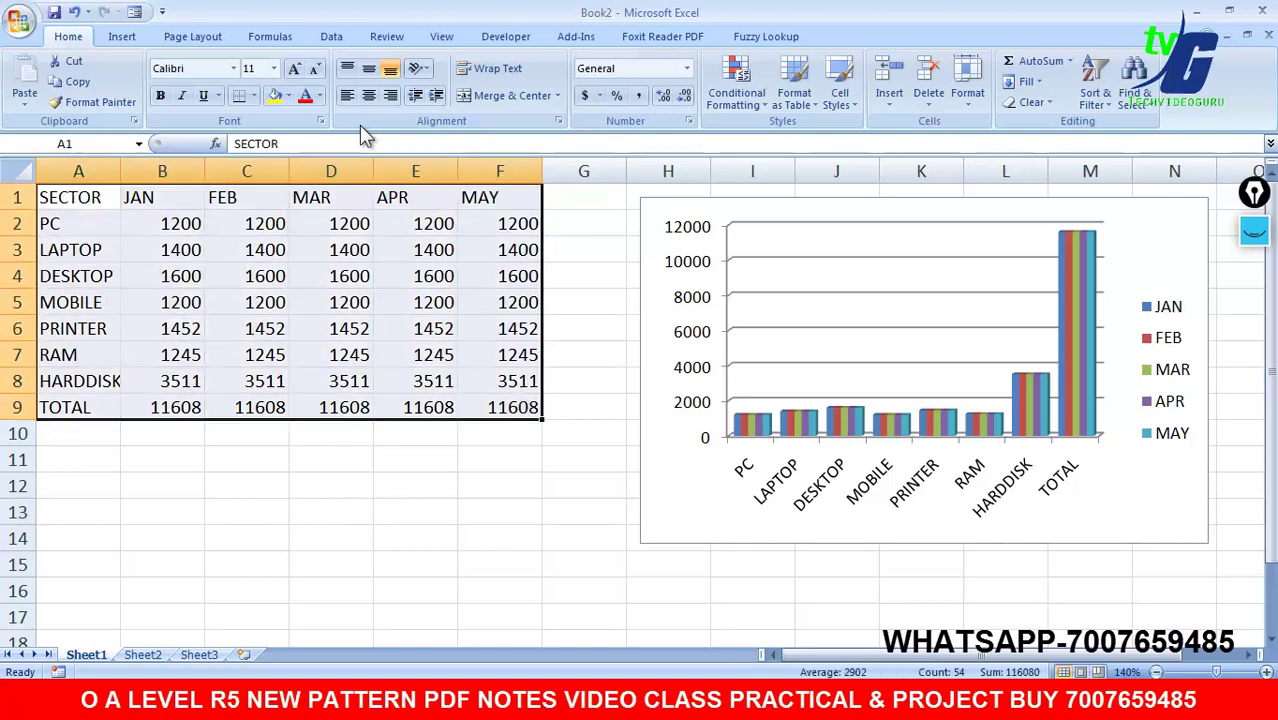
# Step: Apply All Borders to every cell of the A1:F9 table
pyautogui.click(256, 99)
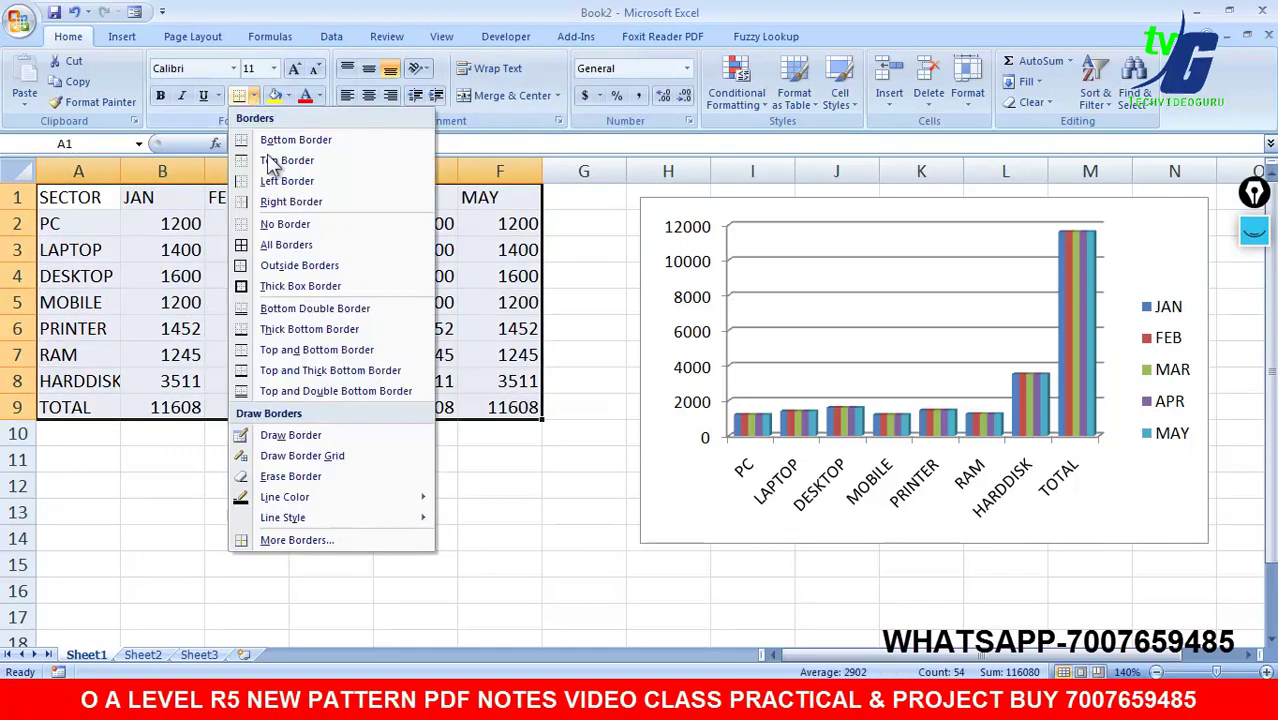
pyautogui.click(299, 250)
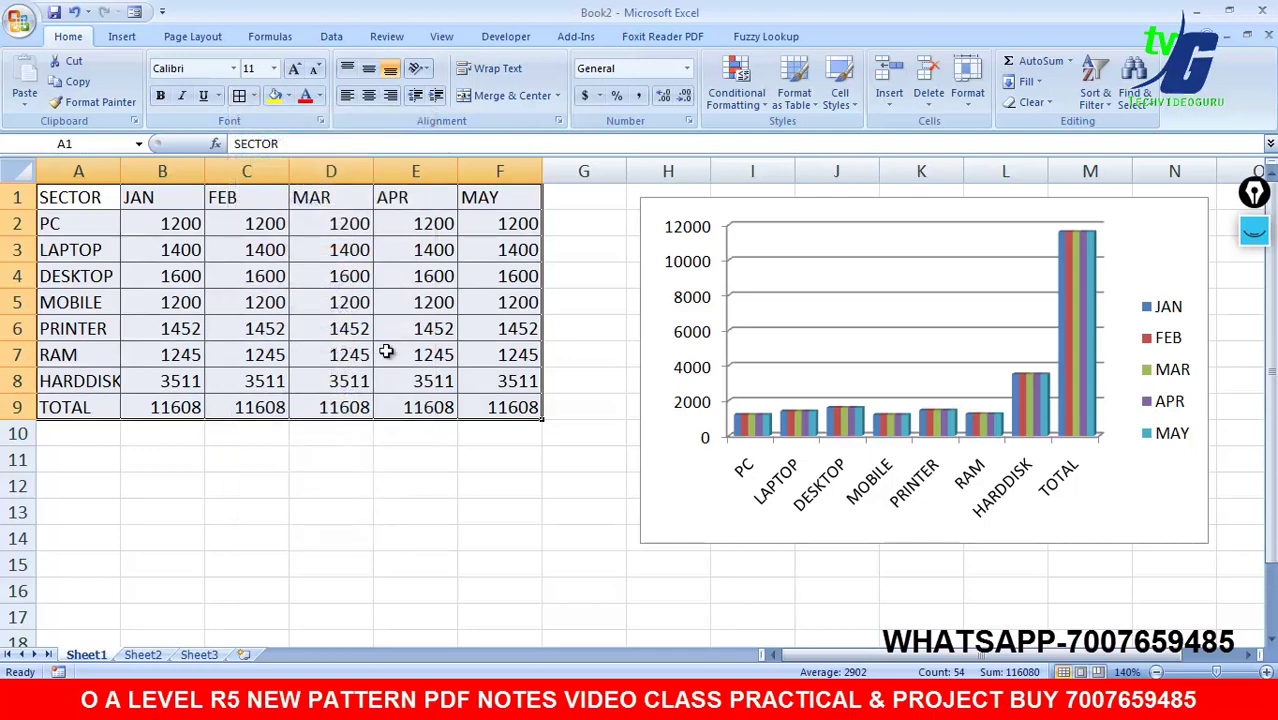
pyautogui.click(488, 505)
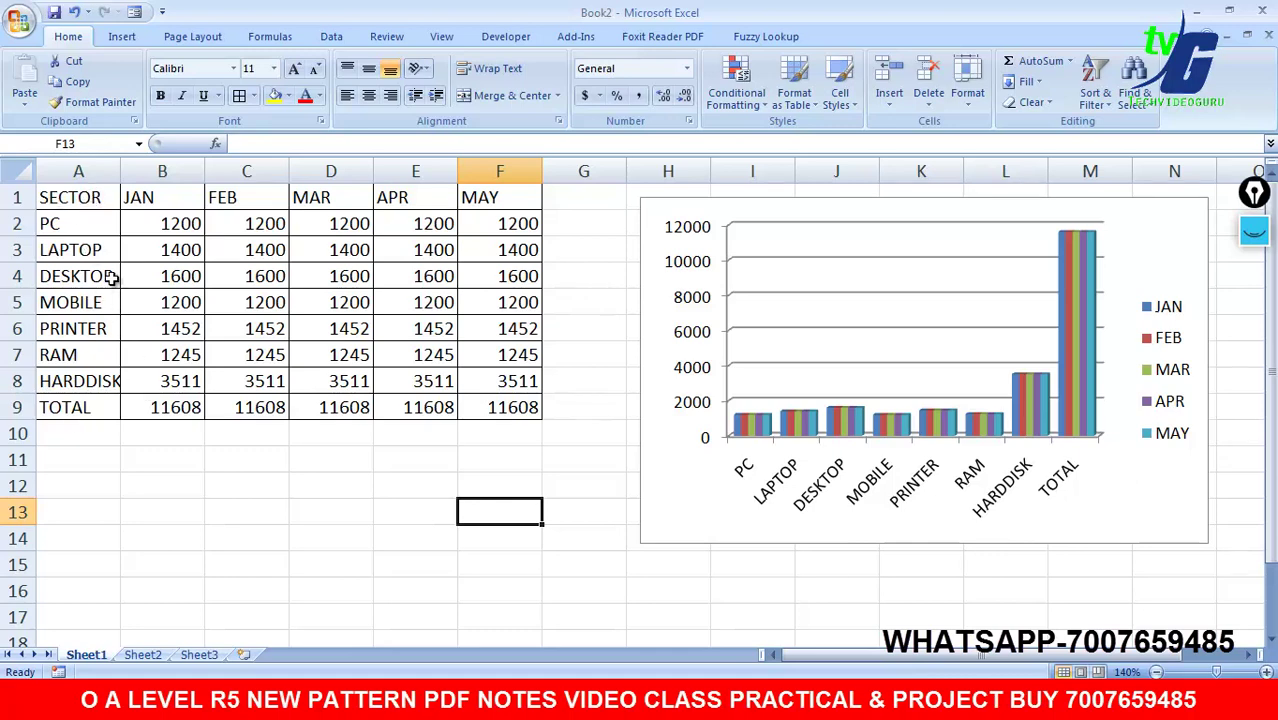
# Step: Launch Notepad and maximize its blank Untitled window
pyautogui.press('super')
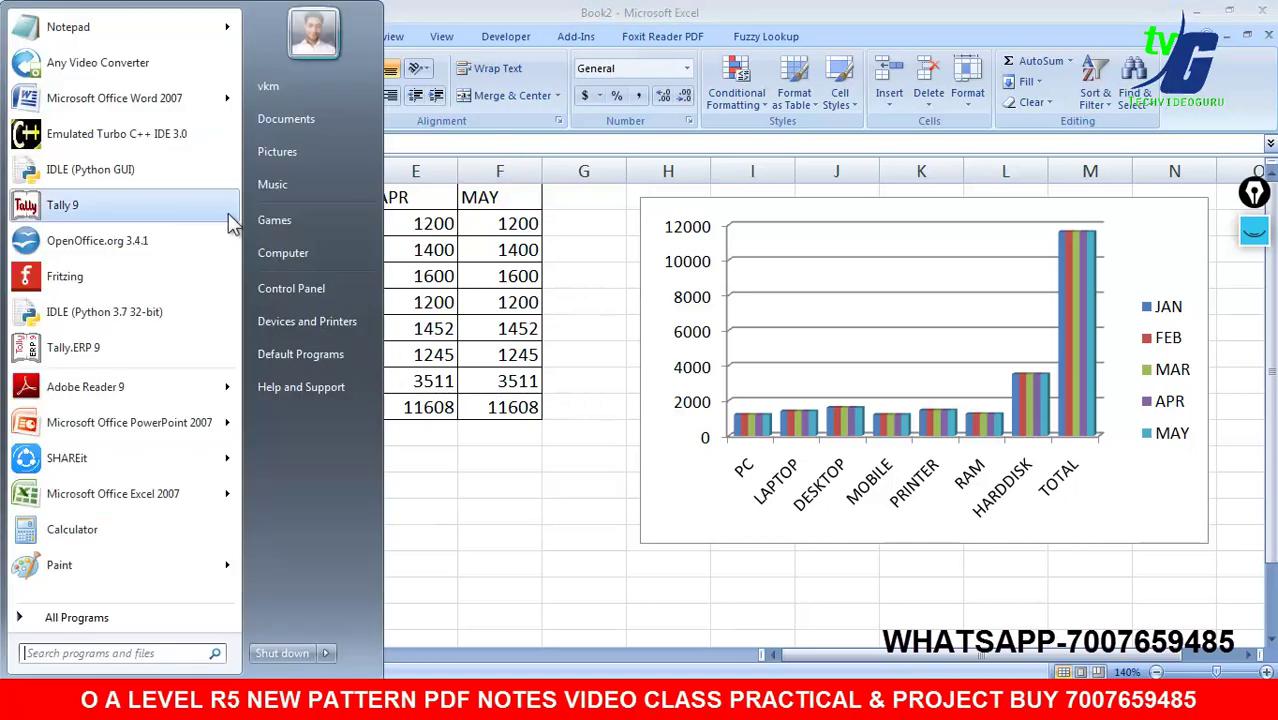
pyautogui.click(130, 30)
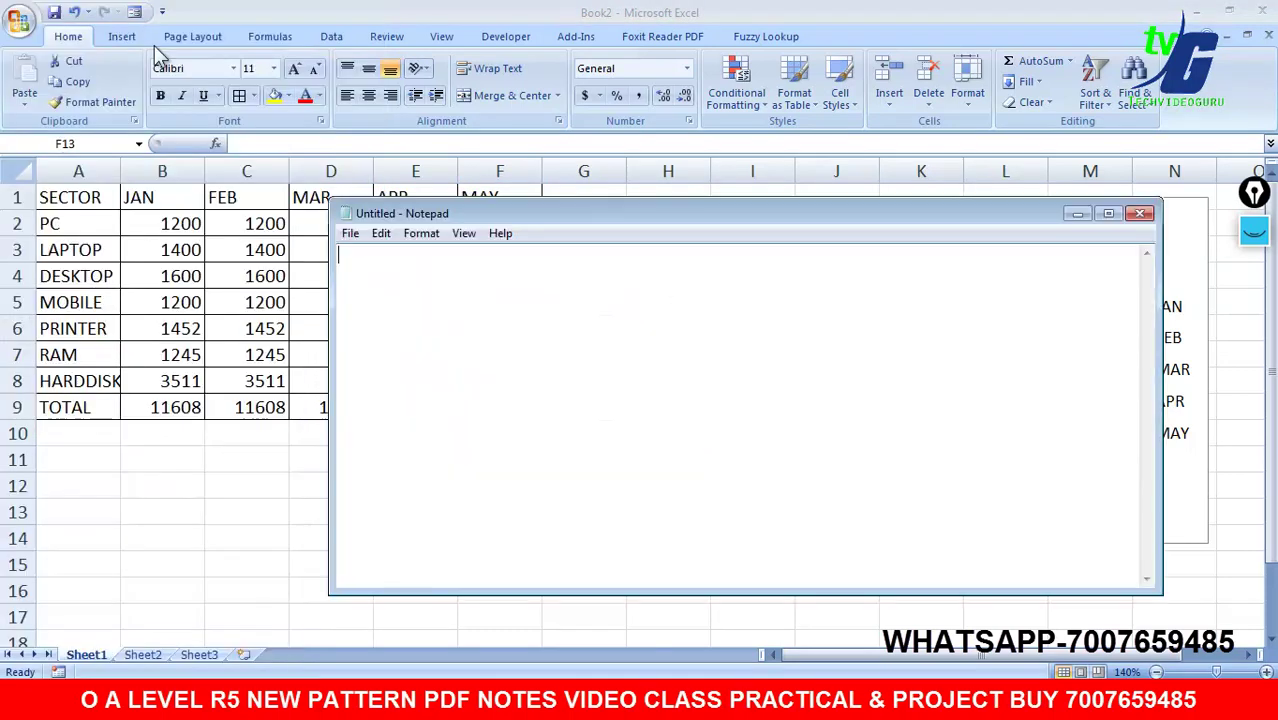
pyautogui.doubleClick(777, 216)
pyautogui.click(1254, 192)
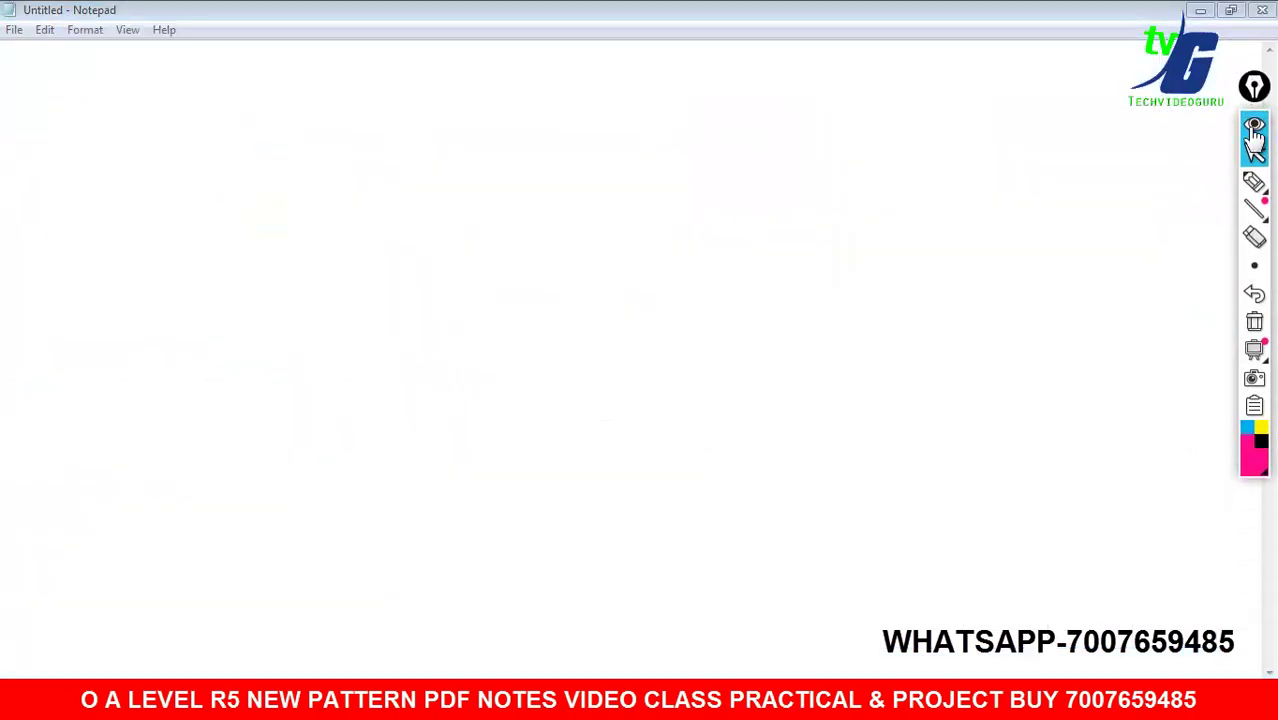
# Step: With the pen, draw a pink box outline with three row lines across it
pyautogui.click(1254, 182)
pyautogui.moveTo(394, 162); pyautogui.dragTo(890, 171)
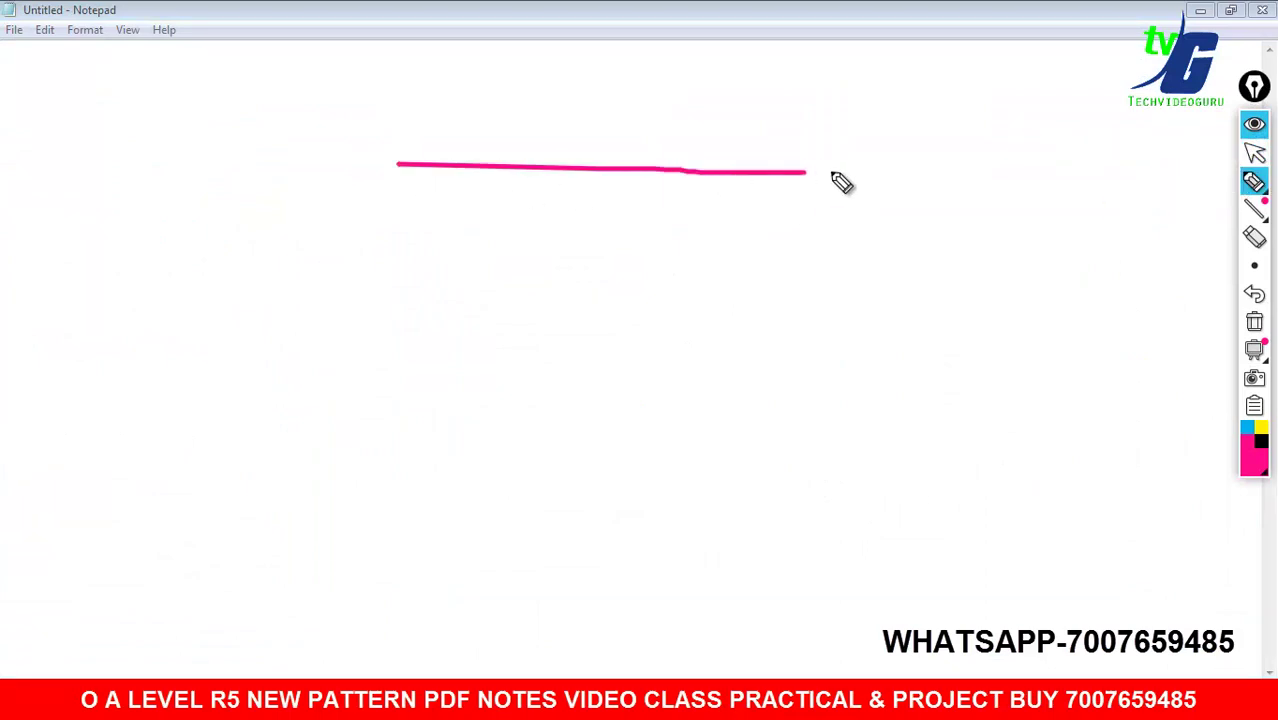
pyautogui.moveTo(394, 160); pyautogui.dragTo(382, 606)
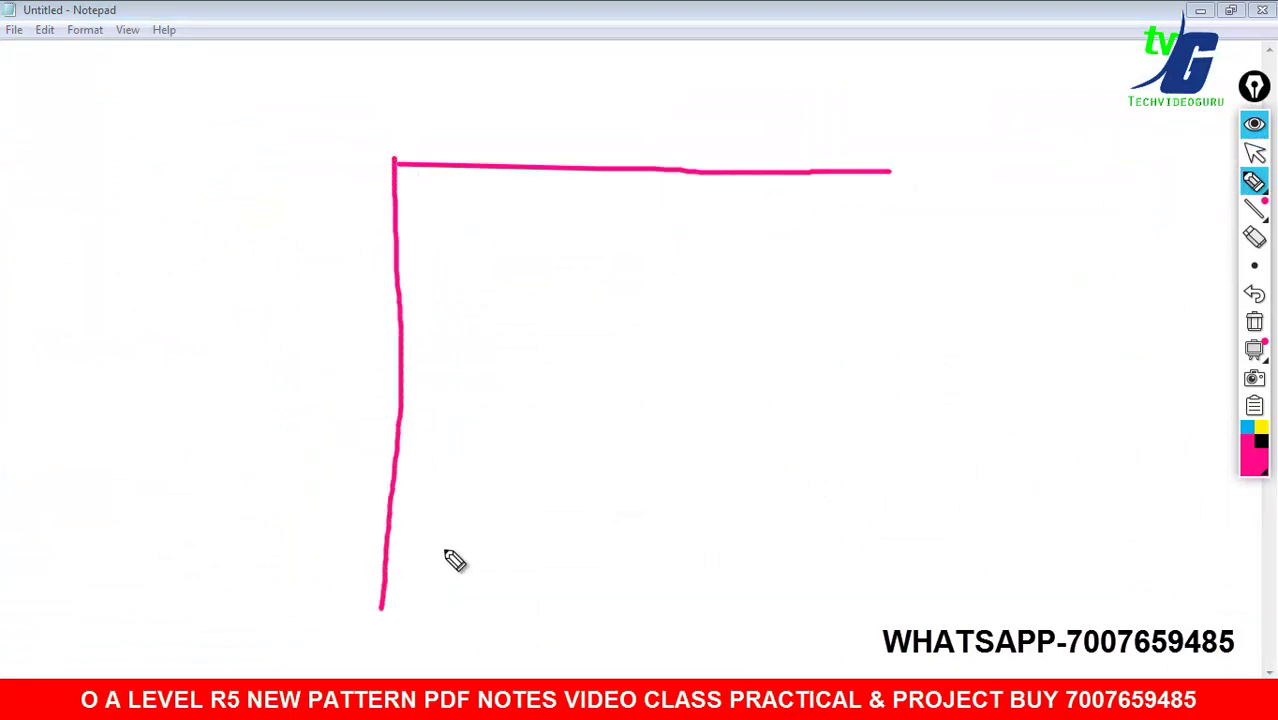
pyautogui.moveTo(892, 172); pyautogui.dragTo(897, 614)
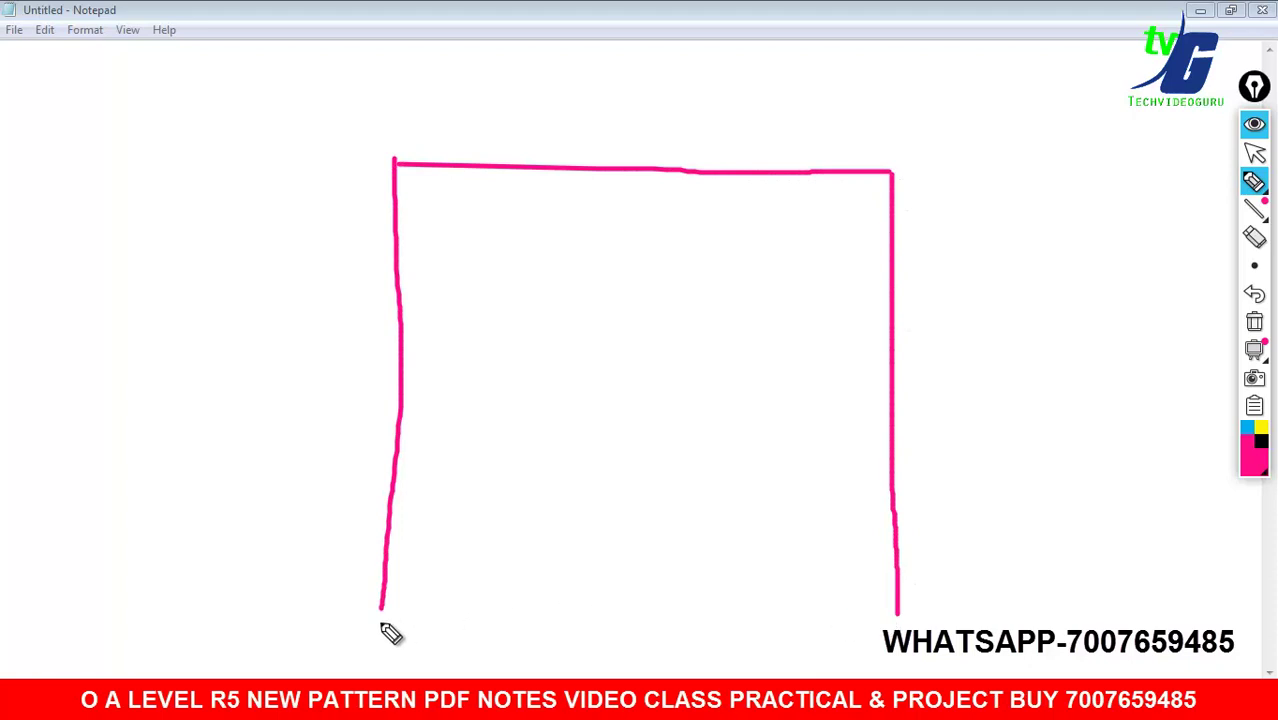
pyautogui.moveTo(380, 610); pyautogui.dragTo(915, 625)
pyautogui.moveTo(399, 214); pyautogui.dragTo(885, 226)
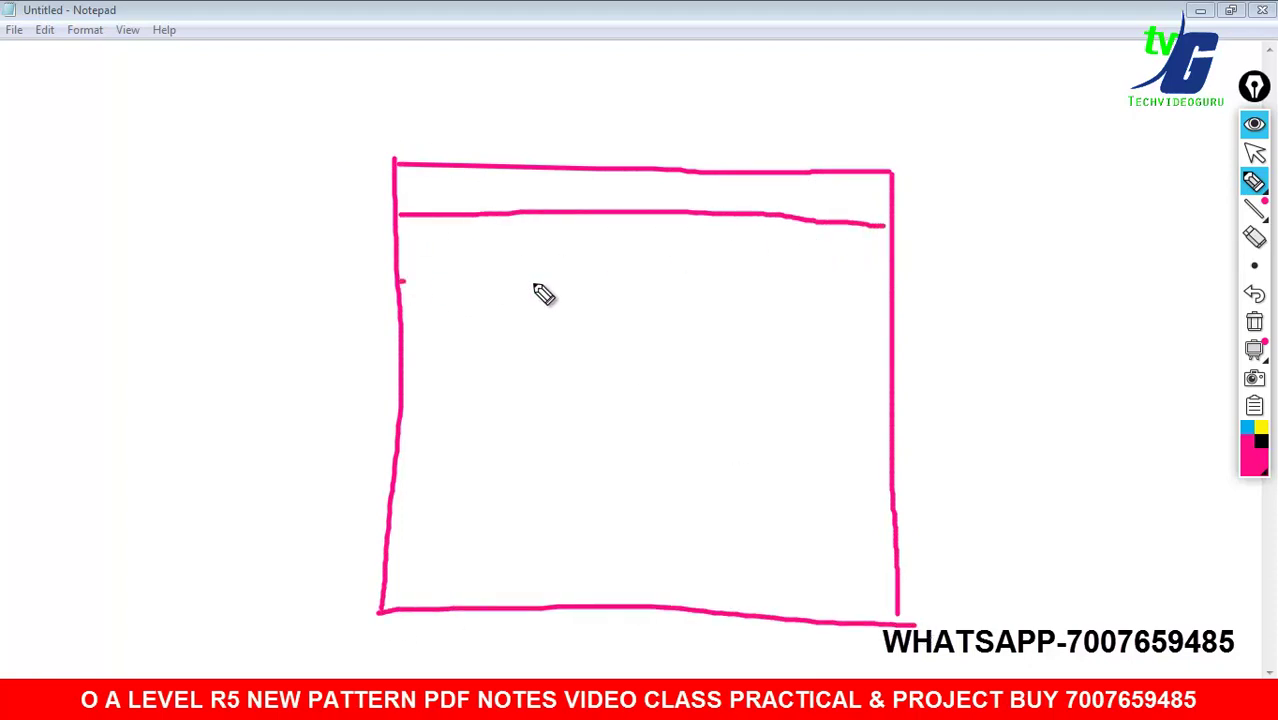
pyautogui.moveTo(398, 282); pyautogui.dragTo(934, 296)
pyautogui.moveTo(404, 396); pyautogui.dragTo(929, 402)
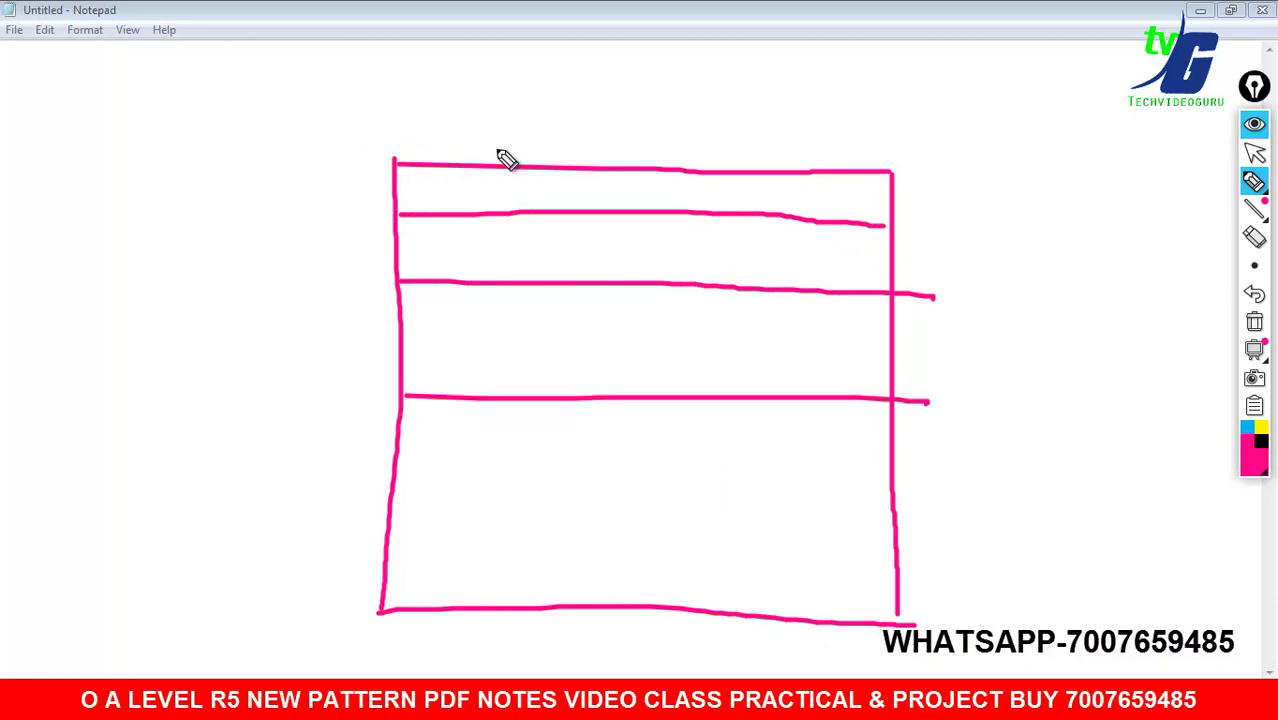
# Step: Add four column dividers and an outline shape beside the grid, then hide the sketch
pyautogui.moveTo(502, 165); pyautogui.dragTo(491, 608)
pyautogui.moveTo(572, 178); pyautogui.dragTo(576, 587)
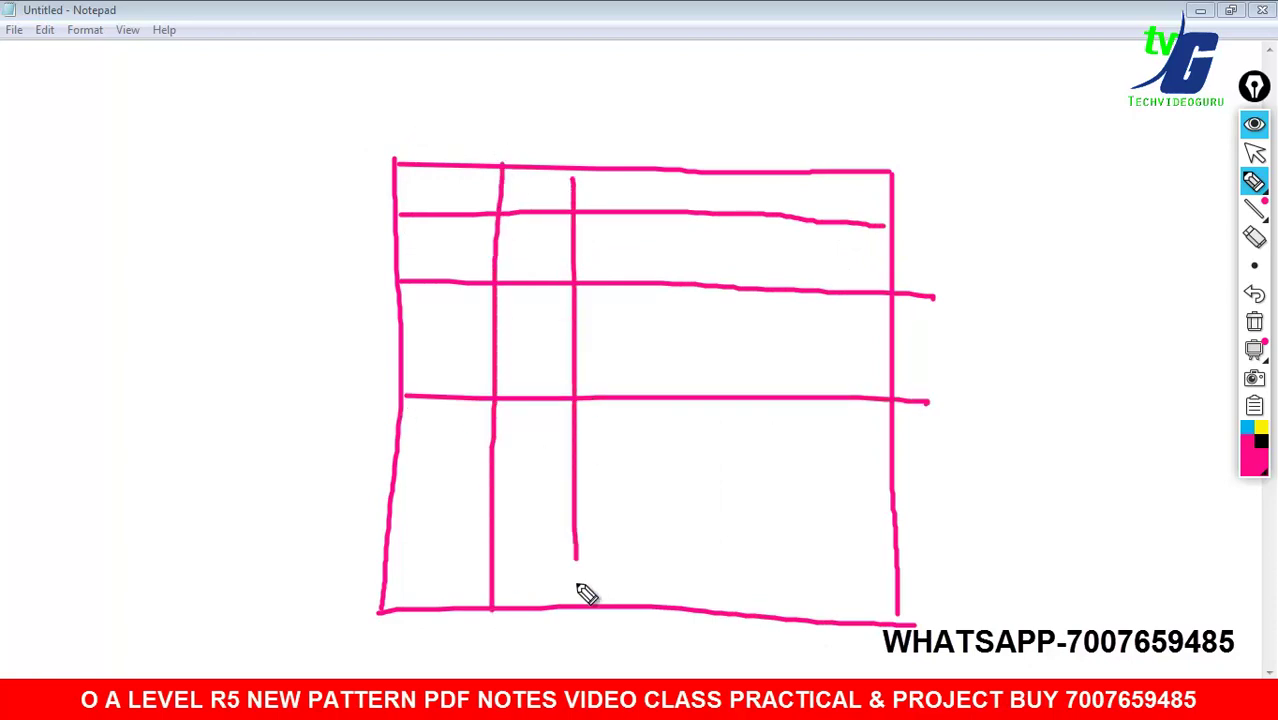
pyautogui.moveTo(674, 150); pyautogui.dragTo(660, 602)
pyautogui.moveTo(790, 174); pyautogui.dragTo(773, 614)
pyautogui.moveTo(620, 643); pyautogui.dragTo(683, 645)
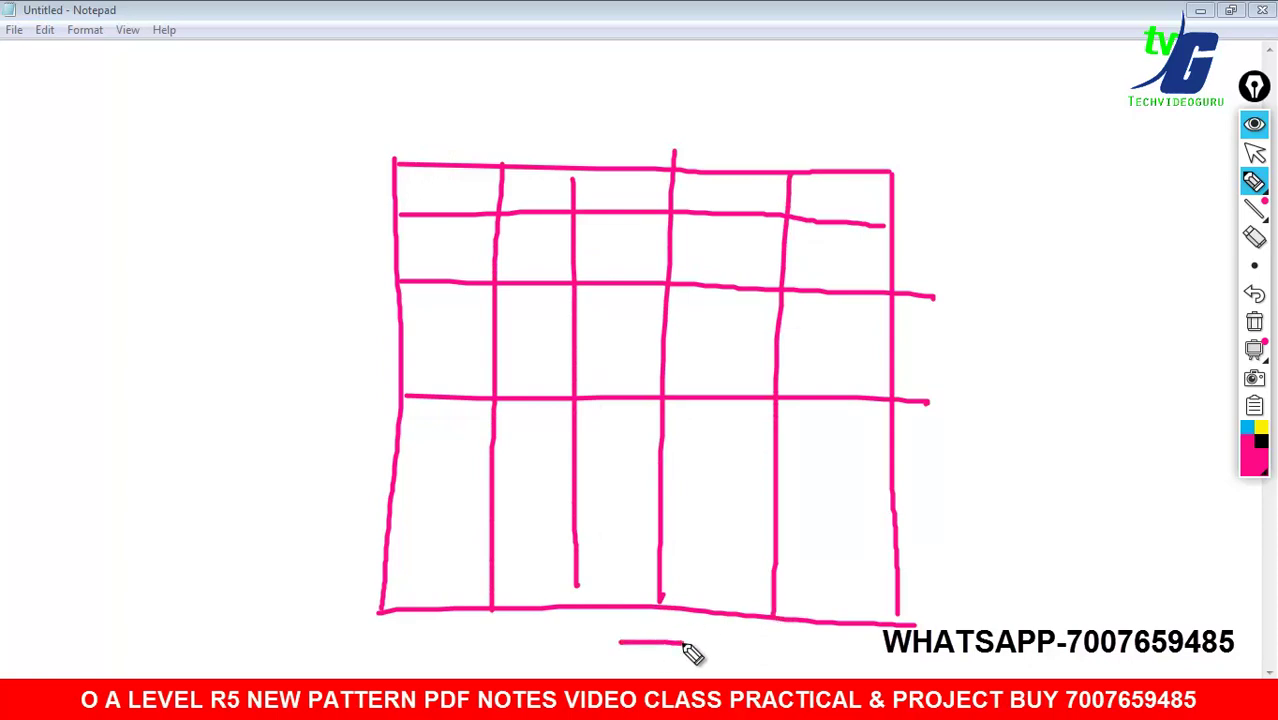
pyautogui.moveTo(998, 262); pyautogui.dragTo(1003, 506)
pyautogui.moveTo(1079, 218)
pyautogui.mouseDown()
pyautogui.moveTo(1093, 216)
pyautogui.moveTo(1017, 285)
pyautogui.moveTo(1124, 204)
pyautogui.mouseUp()
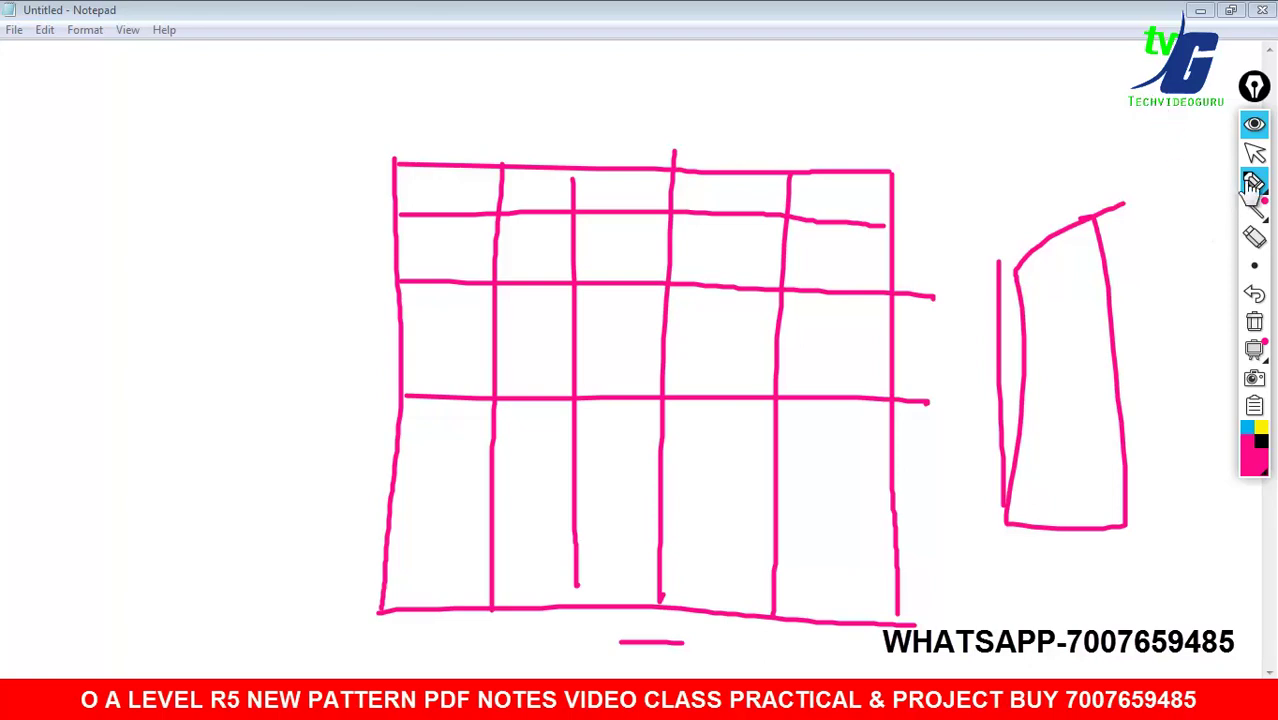
pyautogui.click(1255, 125)
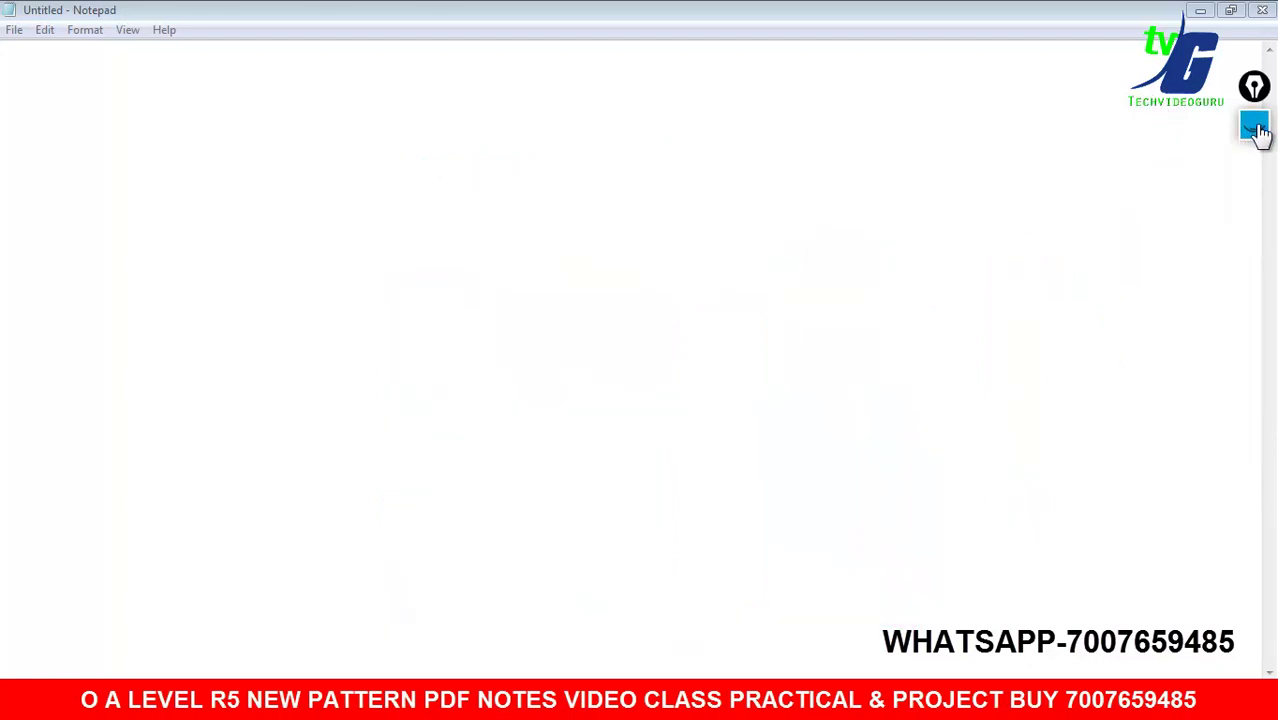
# Step: Erase the pink annotation sketch and return to the normal pointer
pyautogui.click(1255, 125)
pyautogui.click(1254, 321)
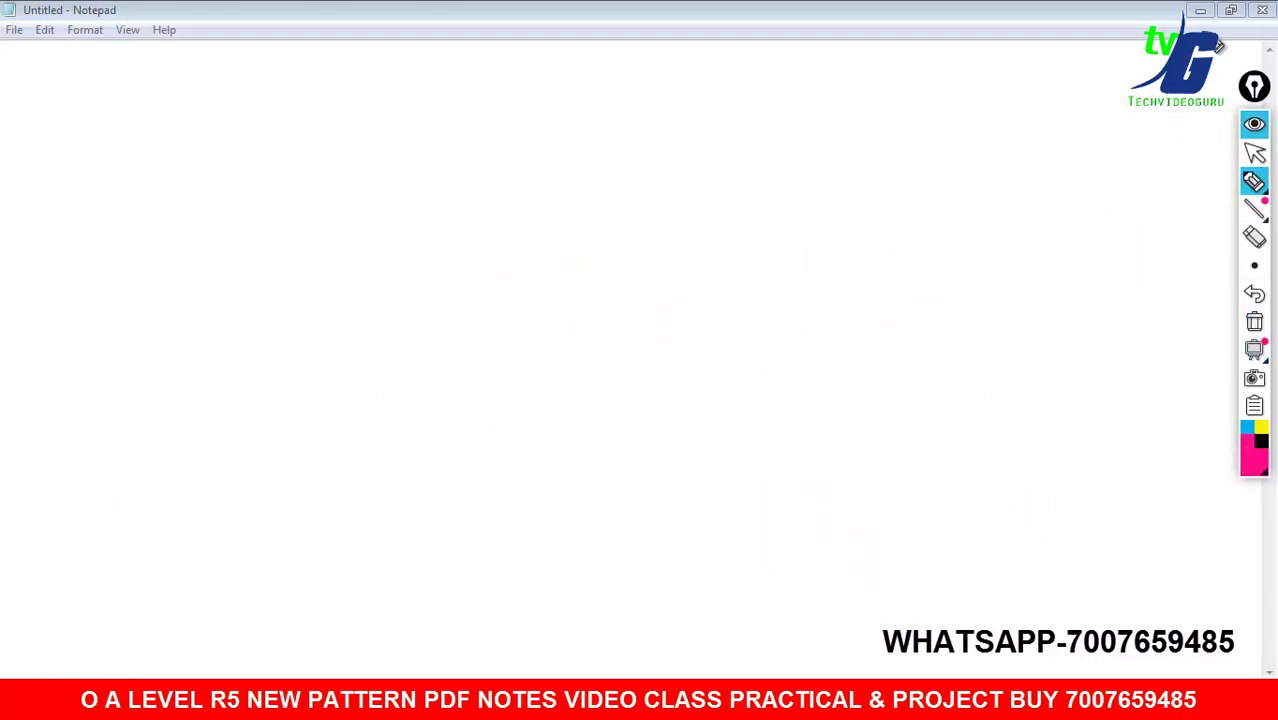
pyautogui.click(1255, 150)
# Step: Check the PDF task, then delete the 3-D column chart from Sheet1
pyautogui.click(1262, 10)
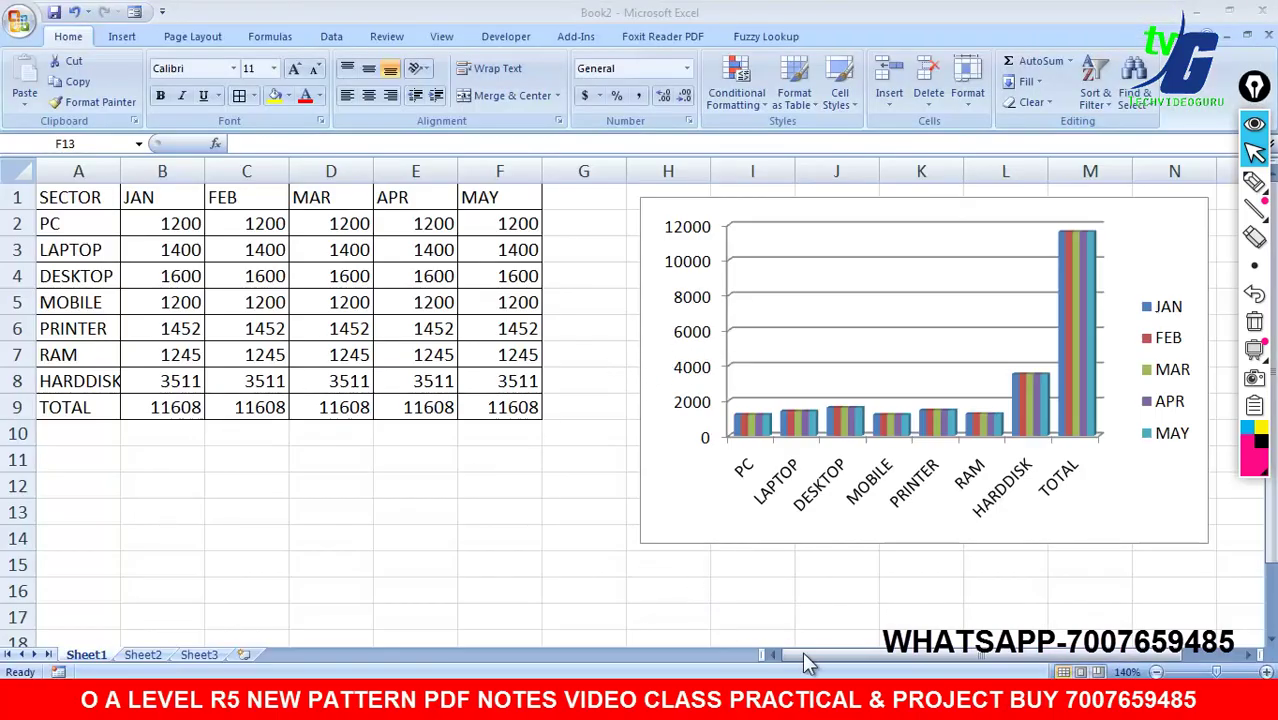
pyautogui.hotkey('alt', 'Tab')
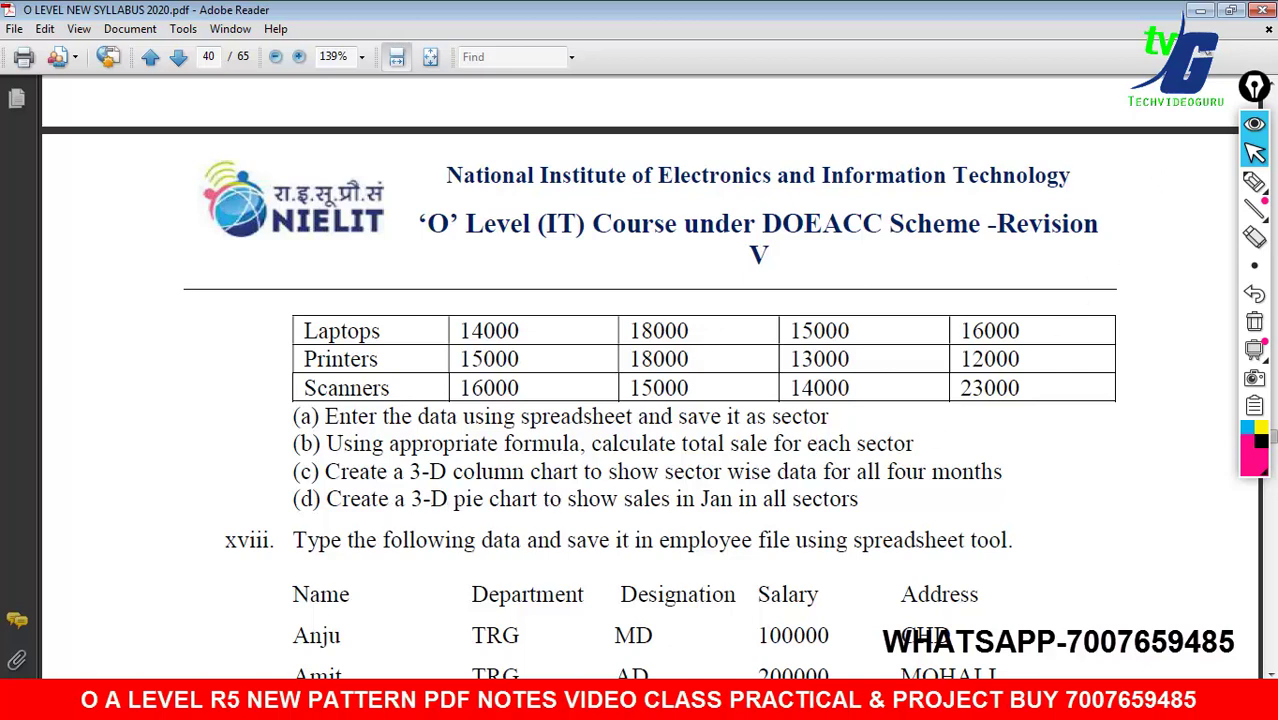
pyautogui.hotkey('alt', 'Tab')
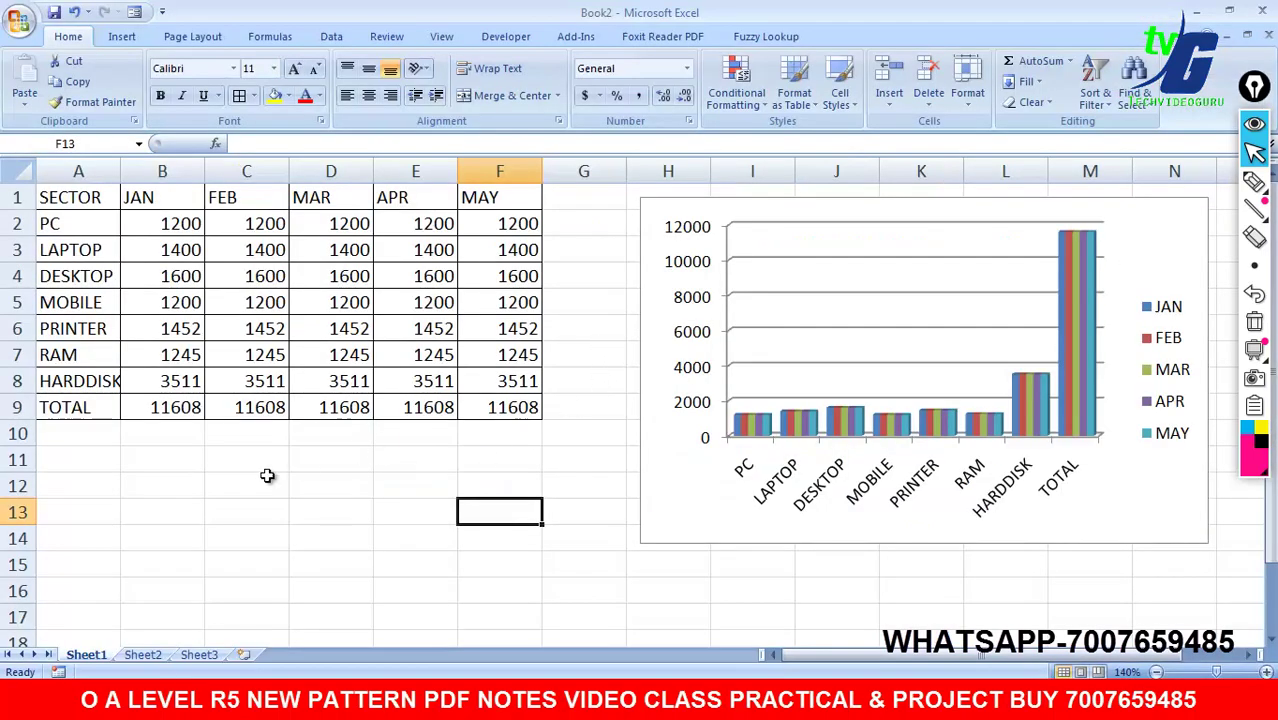
pyautogui.click(753, 262)
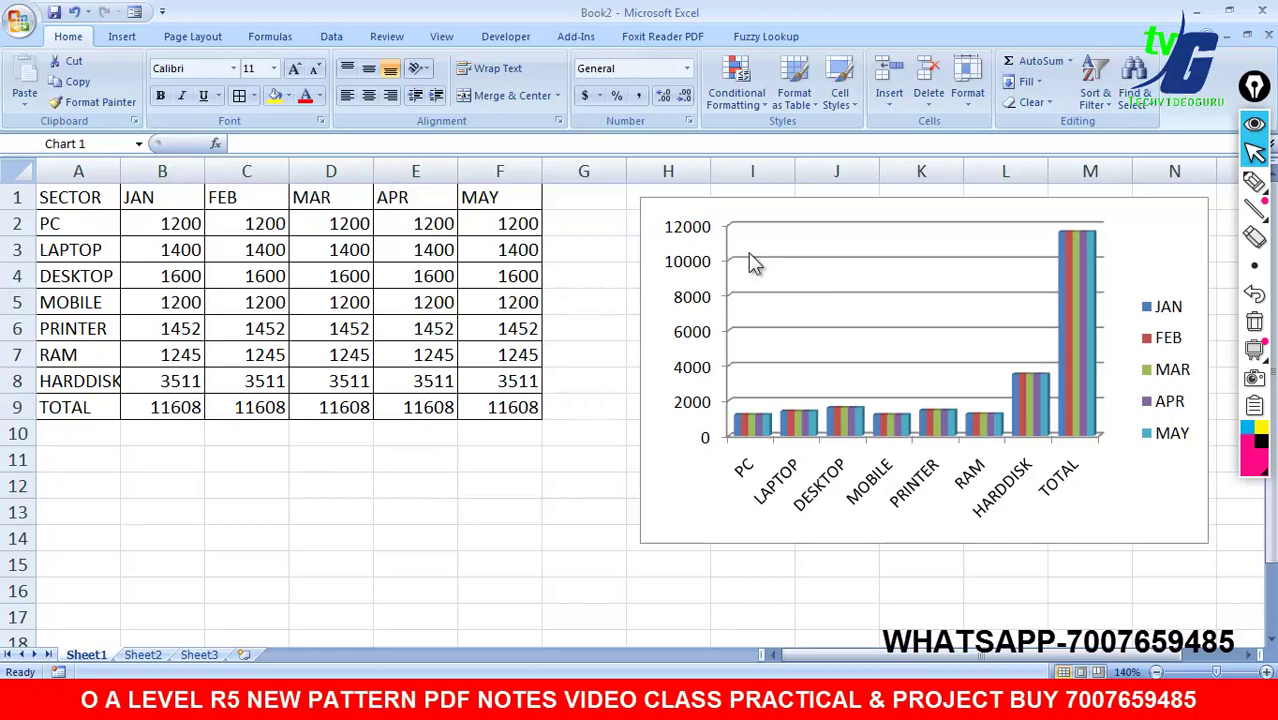
pyautogui.click(684, 193)
pyautogui.press('Delete')
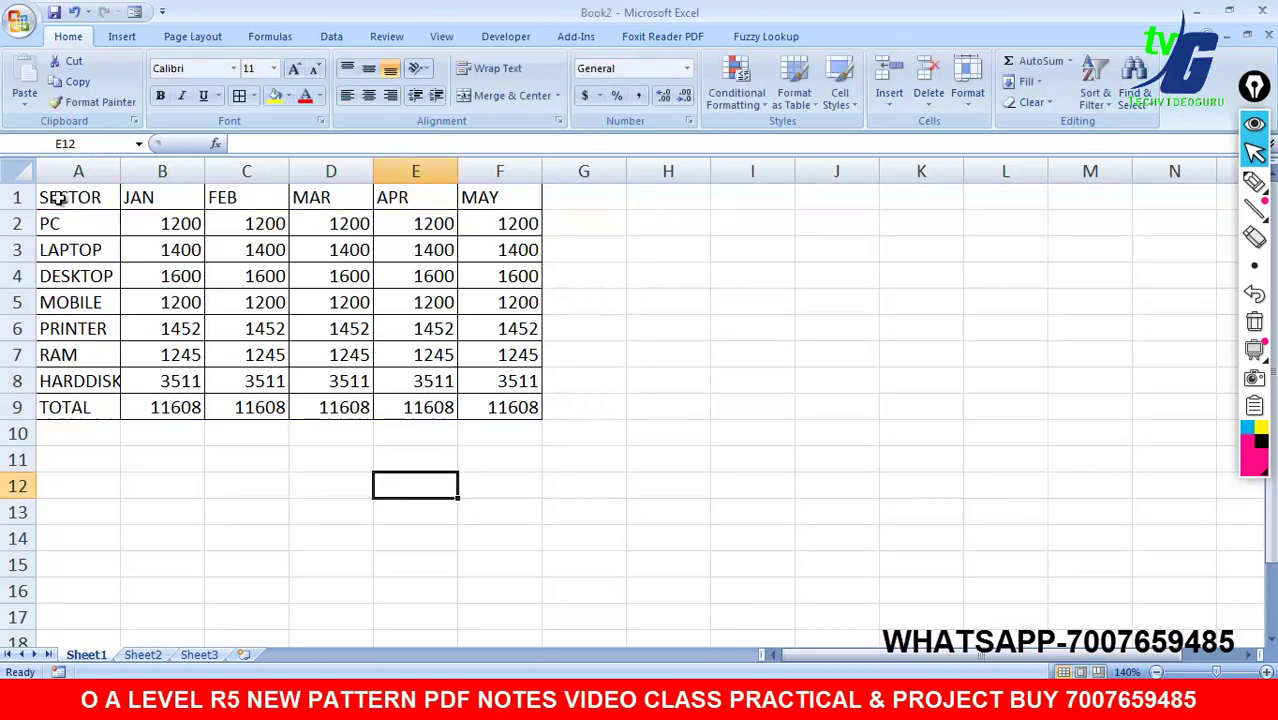
# Step: Insert a 3-D pie chart of A1:B9 (sector and JAN sales) and drag it beside the table
pyautogui.moveTo(60, 198); pyautogui.dragTo(162, 407)
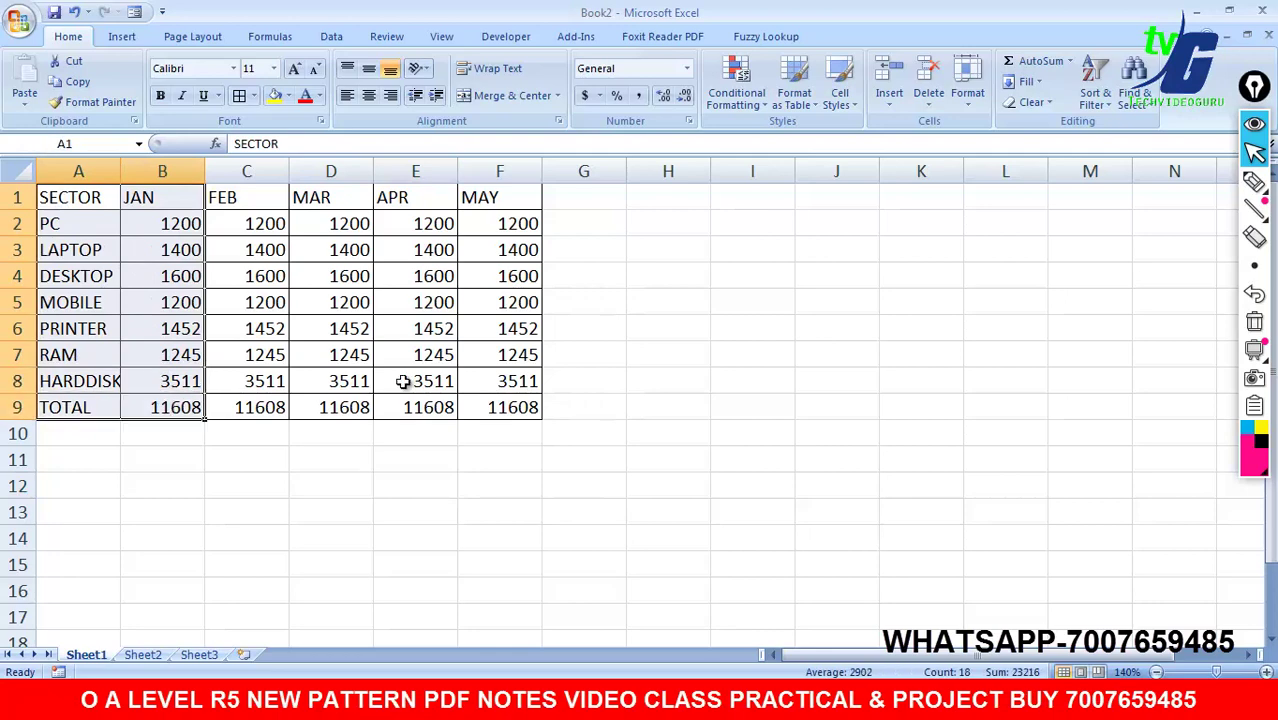
pyautogui.click(122, 38)
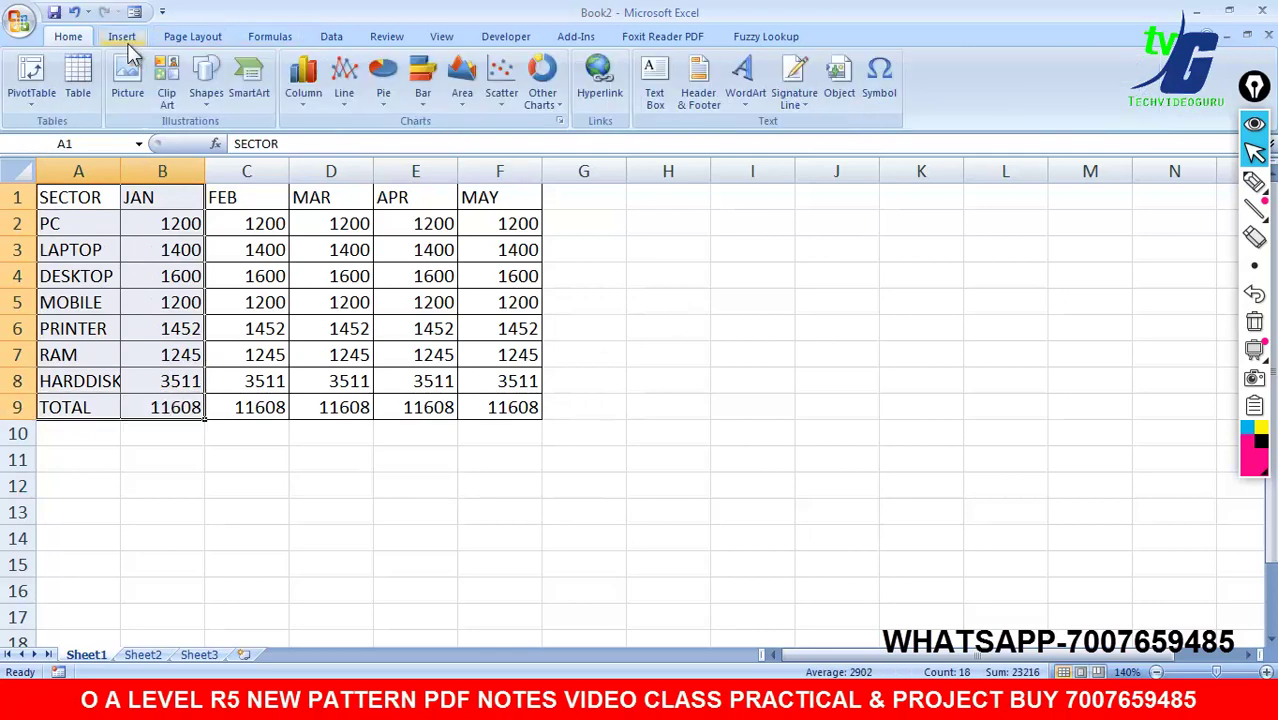
pyautogui.click(378, 100)
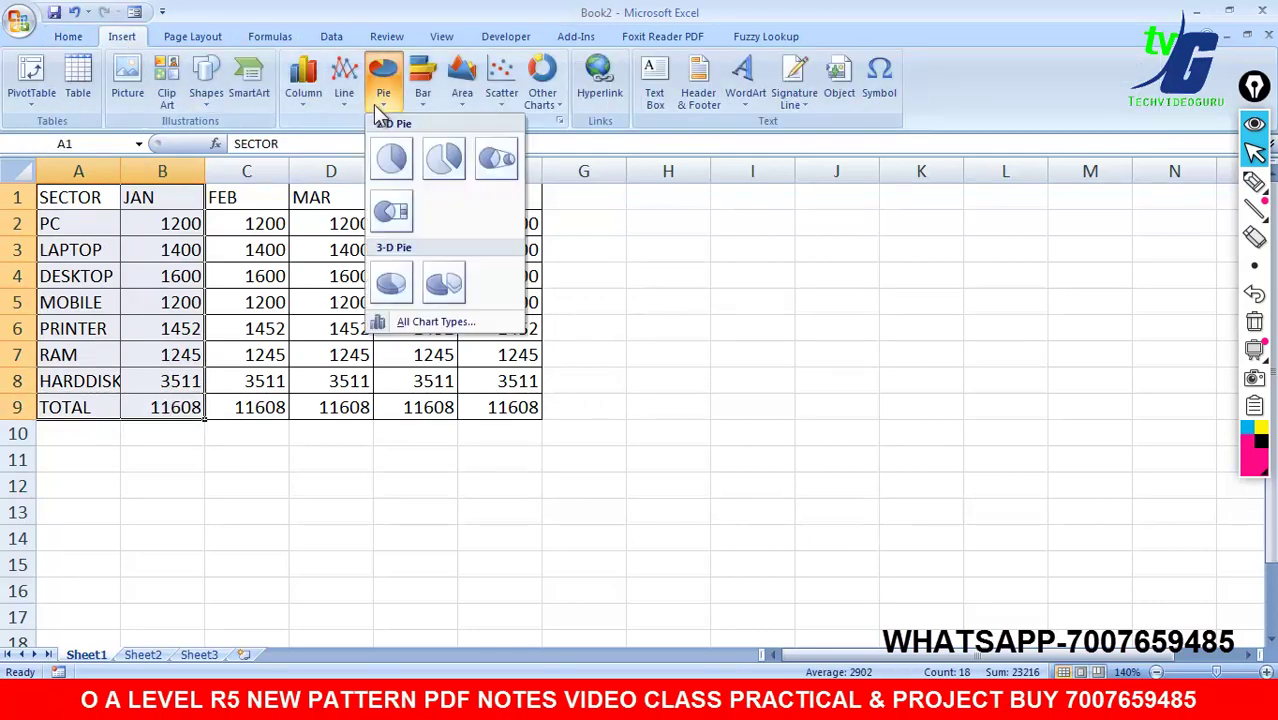
pyautogui.click(395, 285)
pyautogui.moveTo(696, 241); pyautogui.dragTo(860, 228)
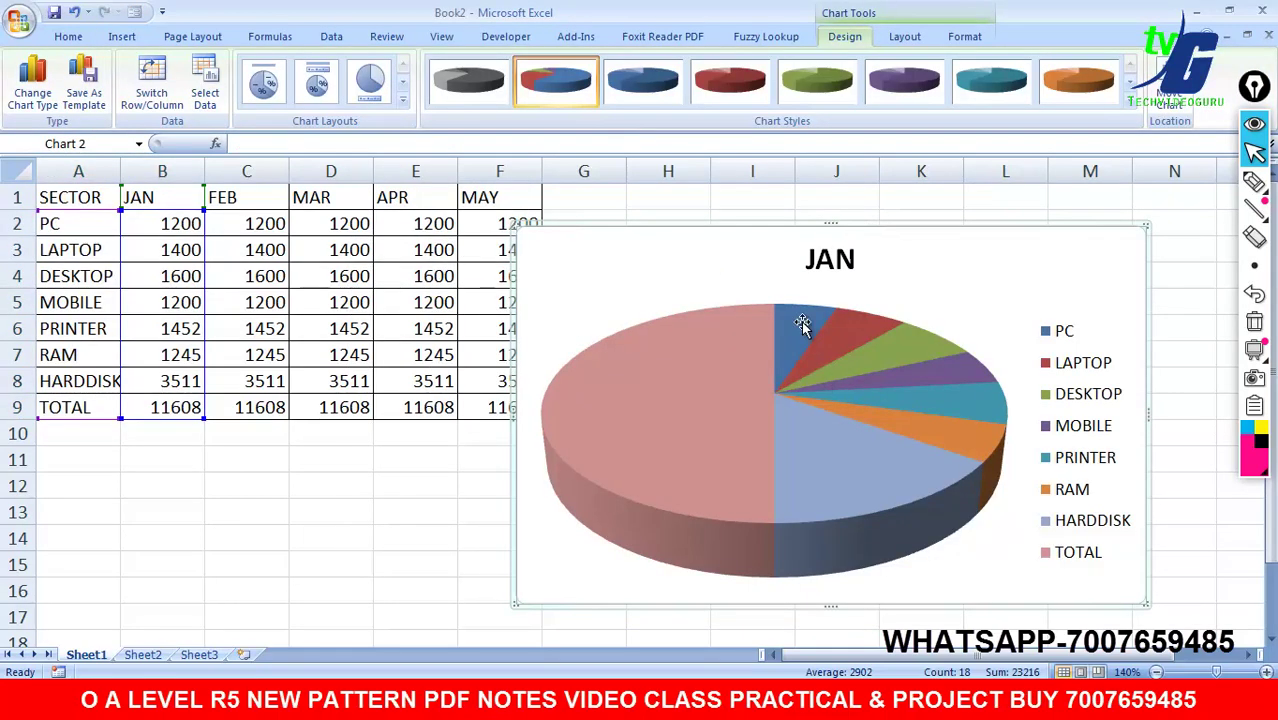
# Step: Try green, grey, orange and black-background chart styles on the JAN pie, settling on grey
pyautogui.click(836, 336)
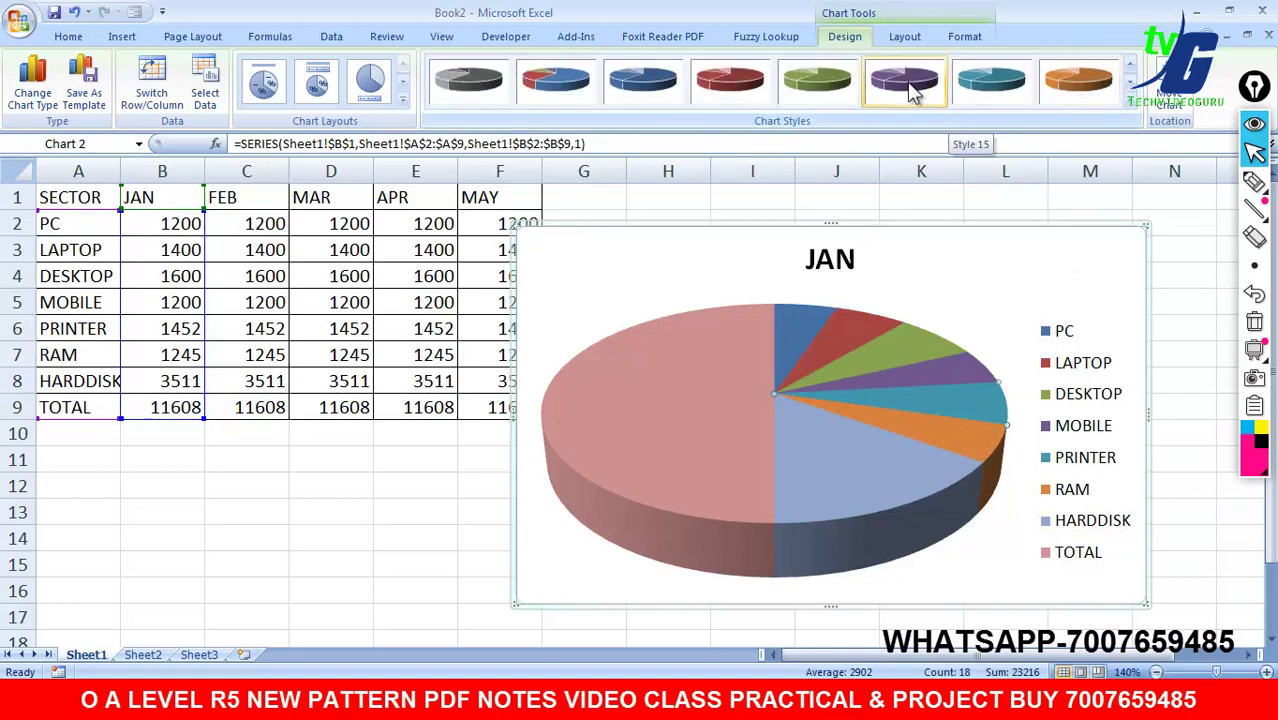
pyautogui.click(835, 85)
pyautogui.click(735, 95)
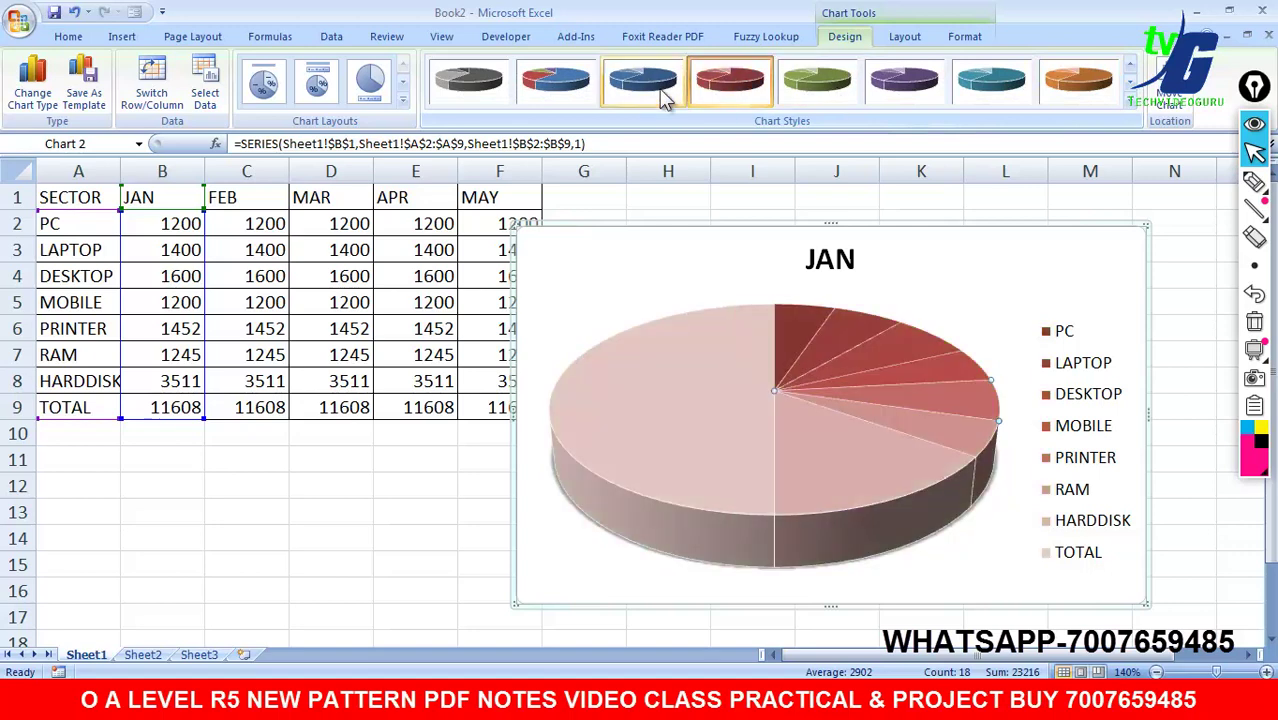
pyautogui.click(645, 90)
pyautogui.click(558, 90)
pyautogui.click(478, 88)
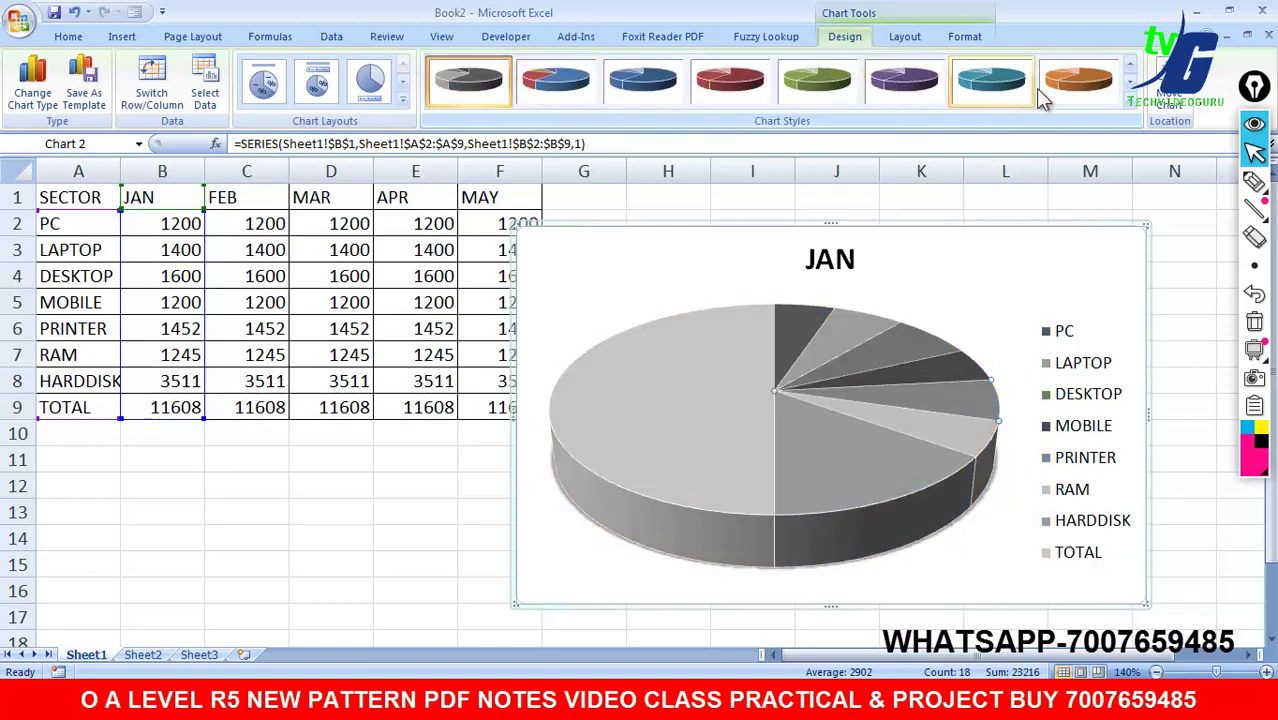
pyautogui.click(1078, 82)
pyautogui.click(1130, 101)
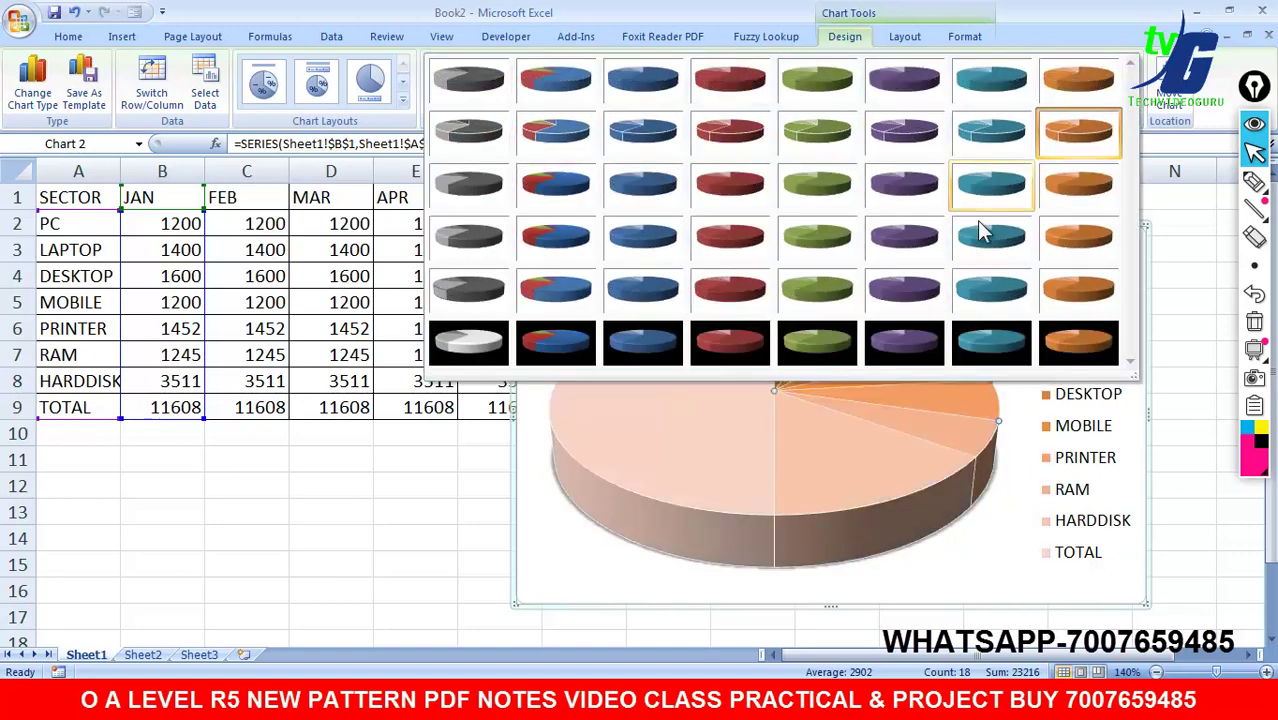
pyautogui.click(725, 340)
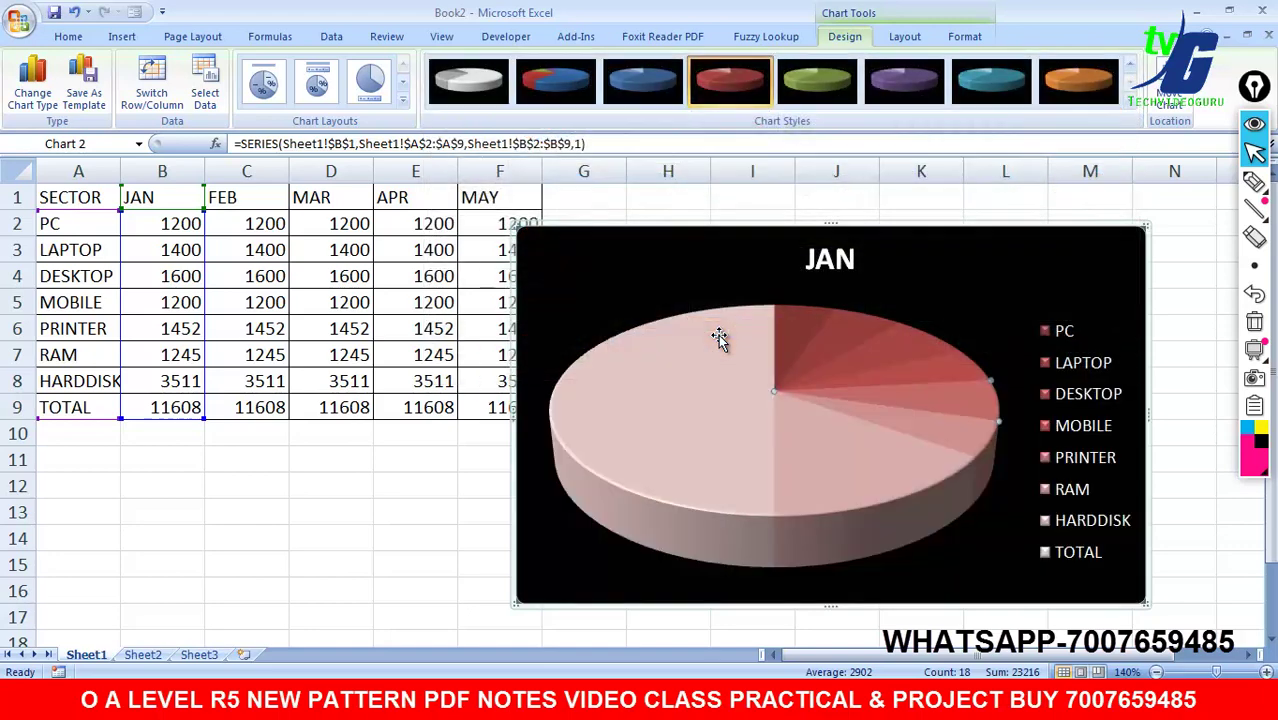
pyautogui.click(1130, 101)
pyautogui.click(500, 92)
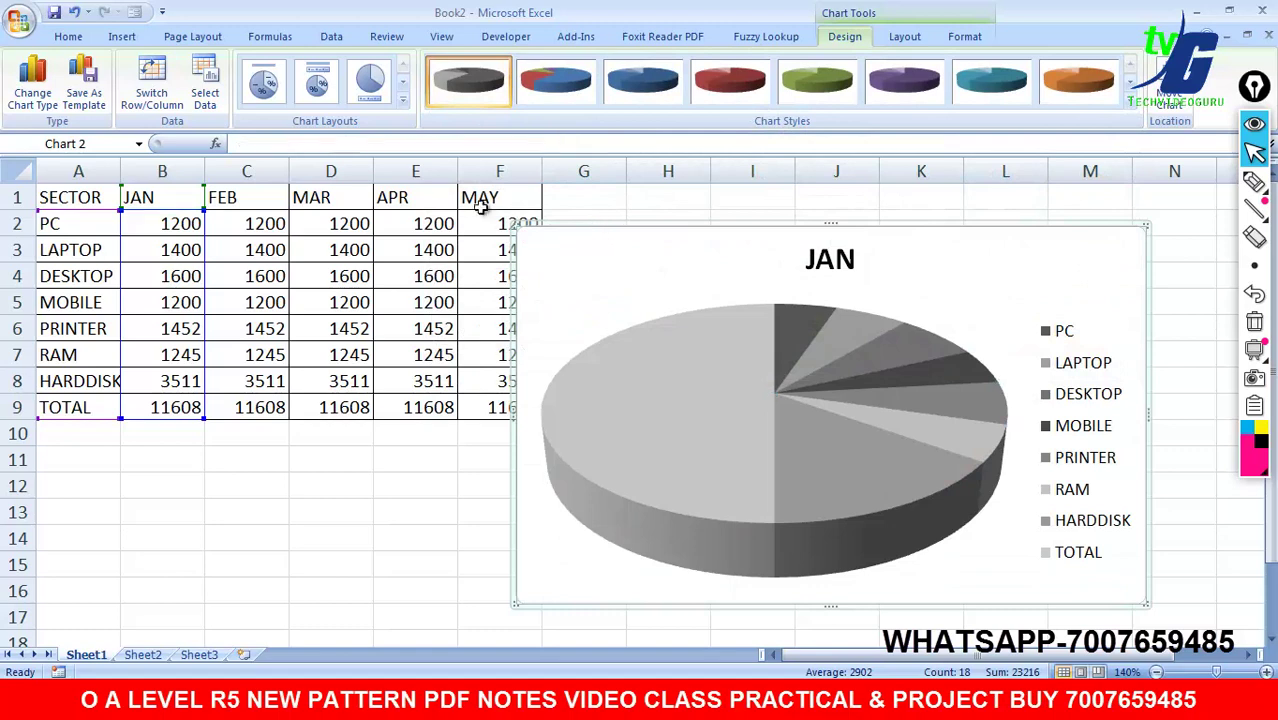
# Step: Apply the chart layout with percentage slice labels and a side legend
pyautogui.click(342, 100)
pyautogui.click(316, 88)
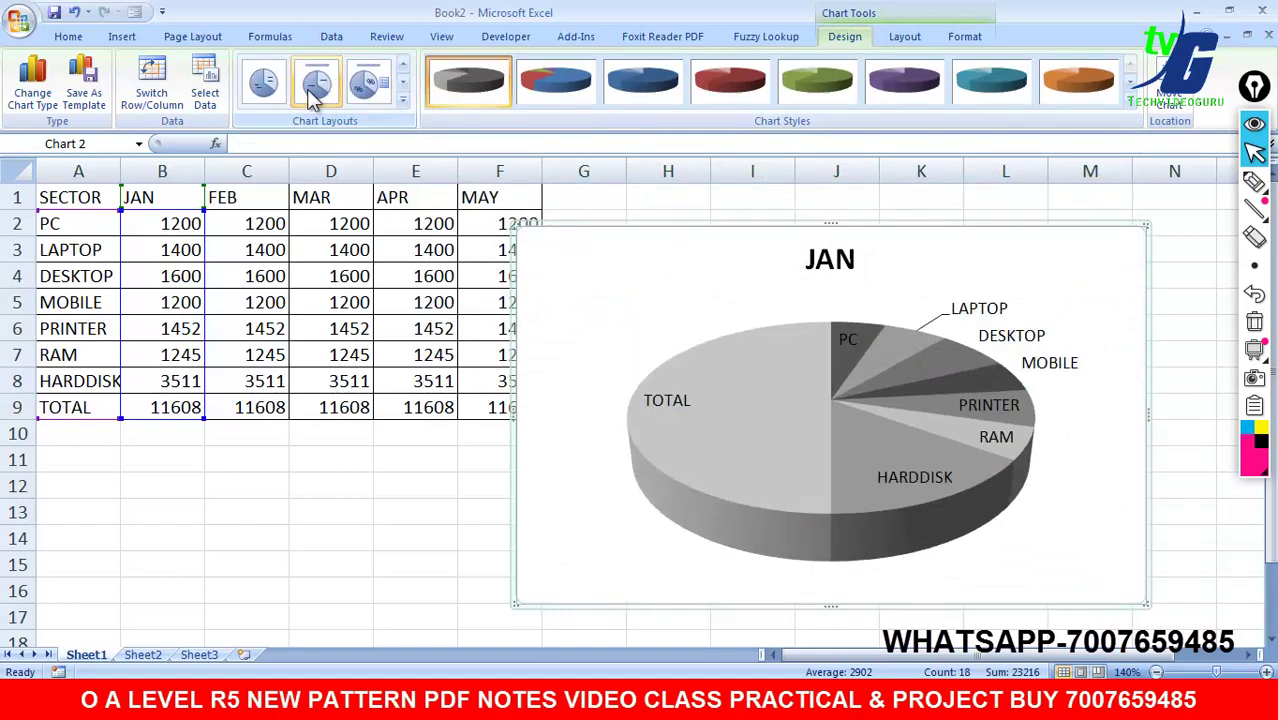
pyautogui.click(403, 100)
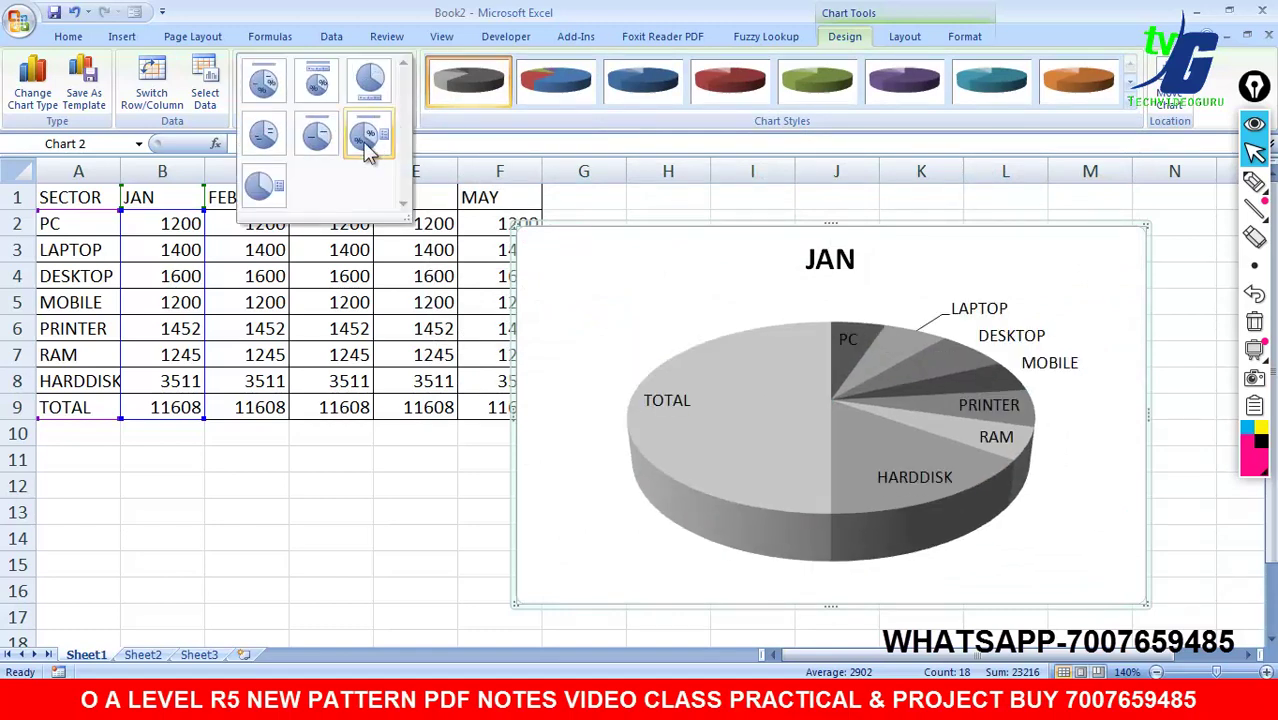
pyautogui.click(370, 140)
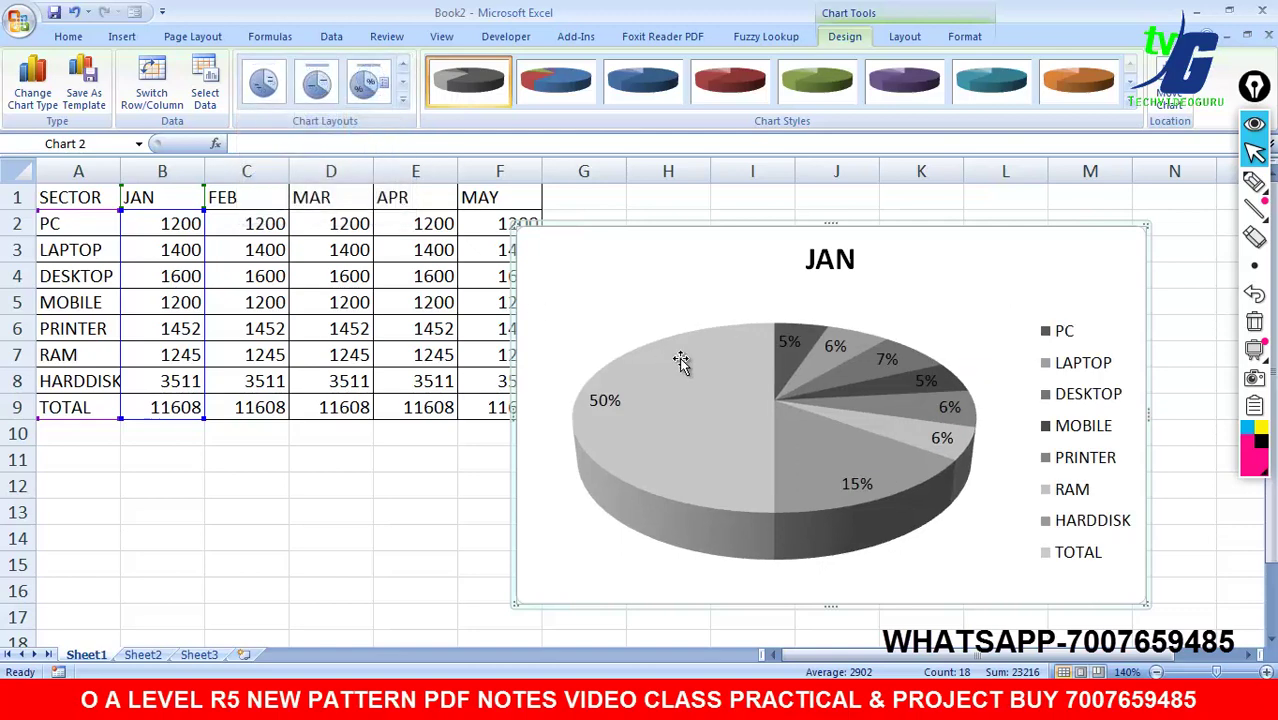
# Step: Give the pie the multicolour chart style
pyautogui.click(811, 365)
pyautogui.click(730, 80)
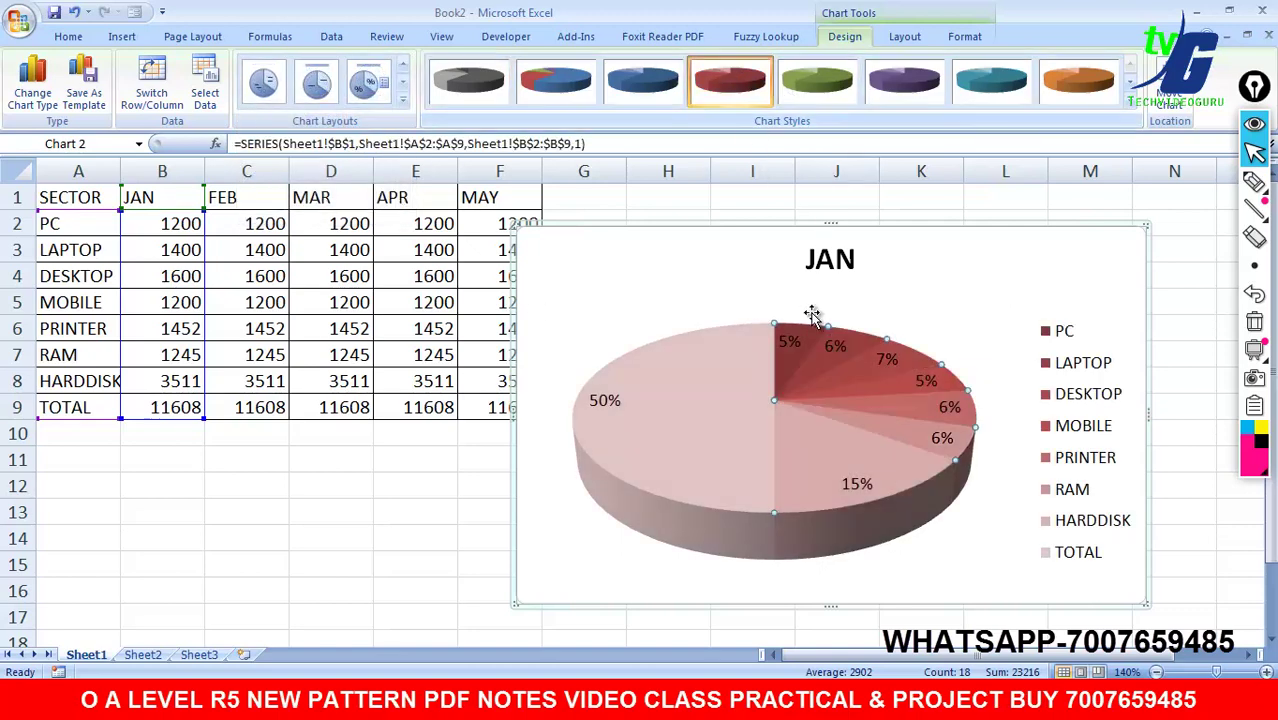
pyautogui.click(1129, 100)
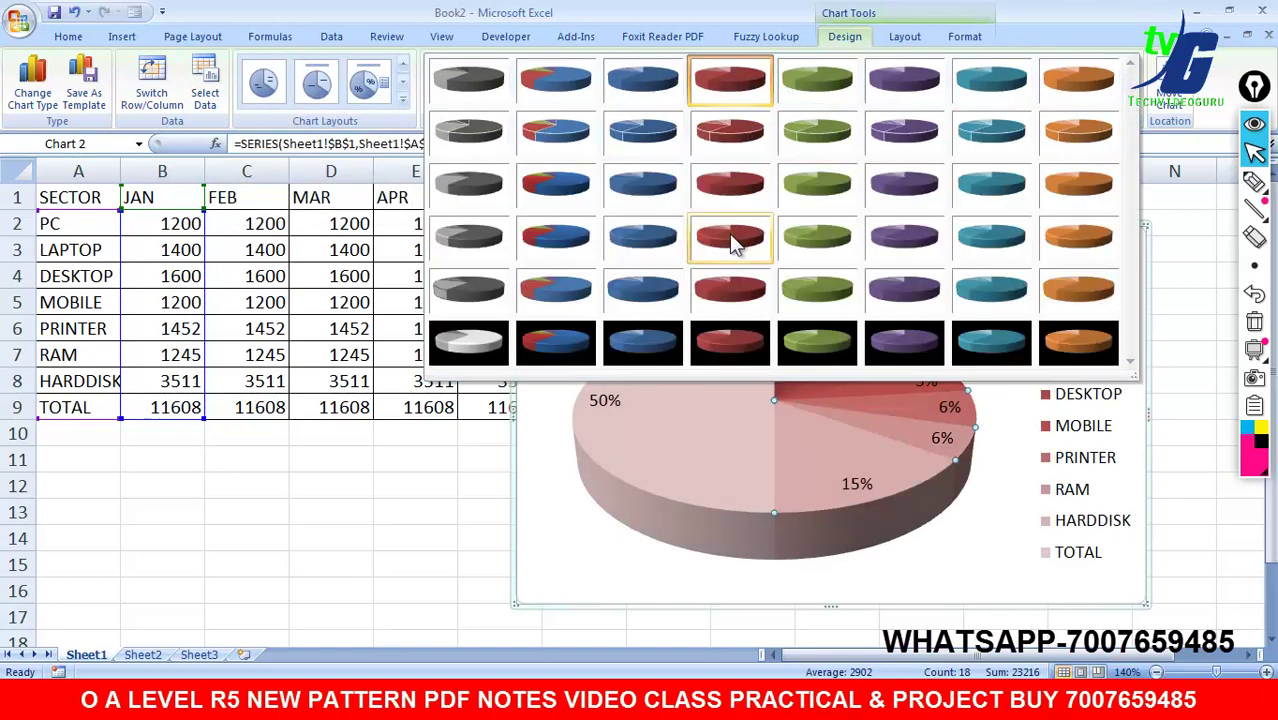
pyautogui.click(563, 235)
pyautogui.click(460, 538)
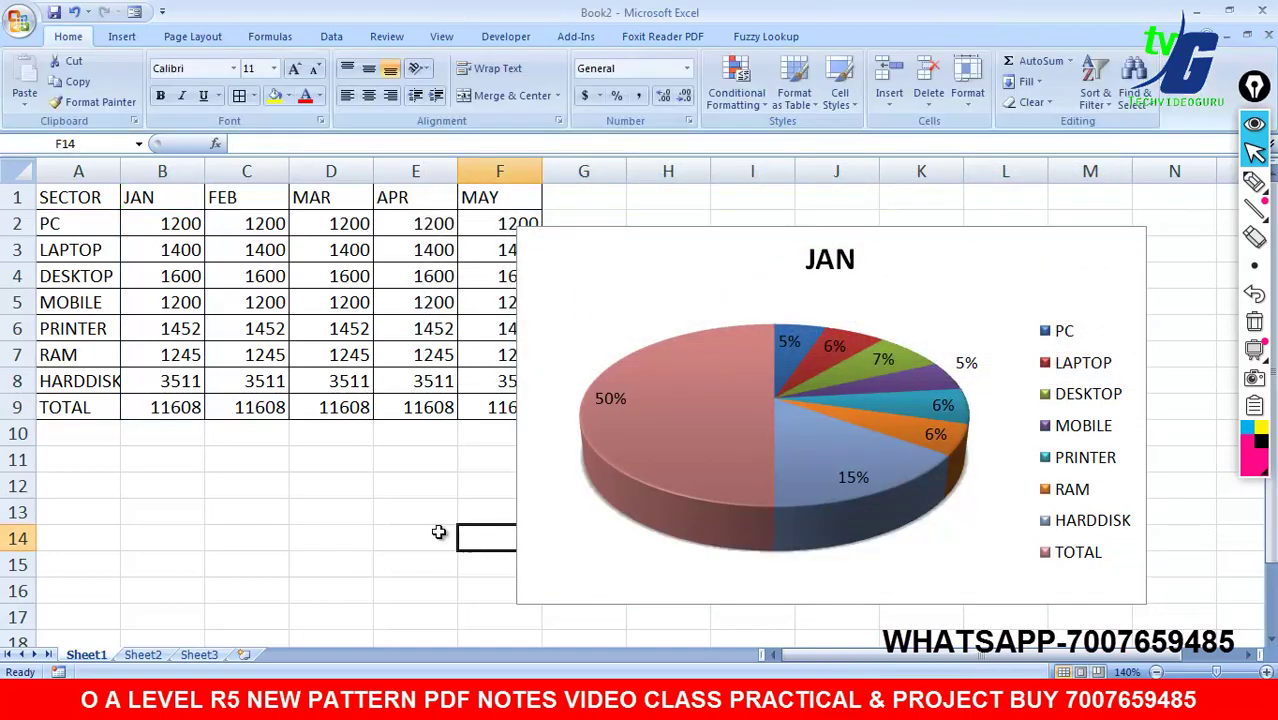
pyautogui.click(668, 432)
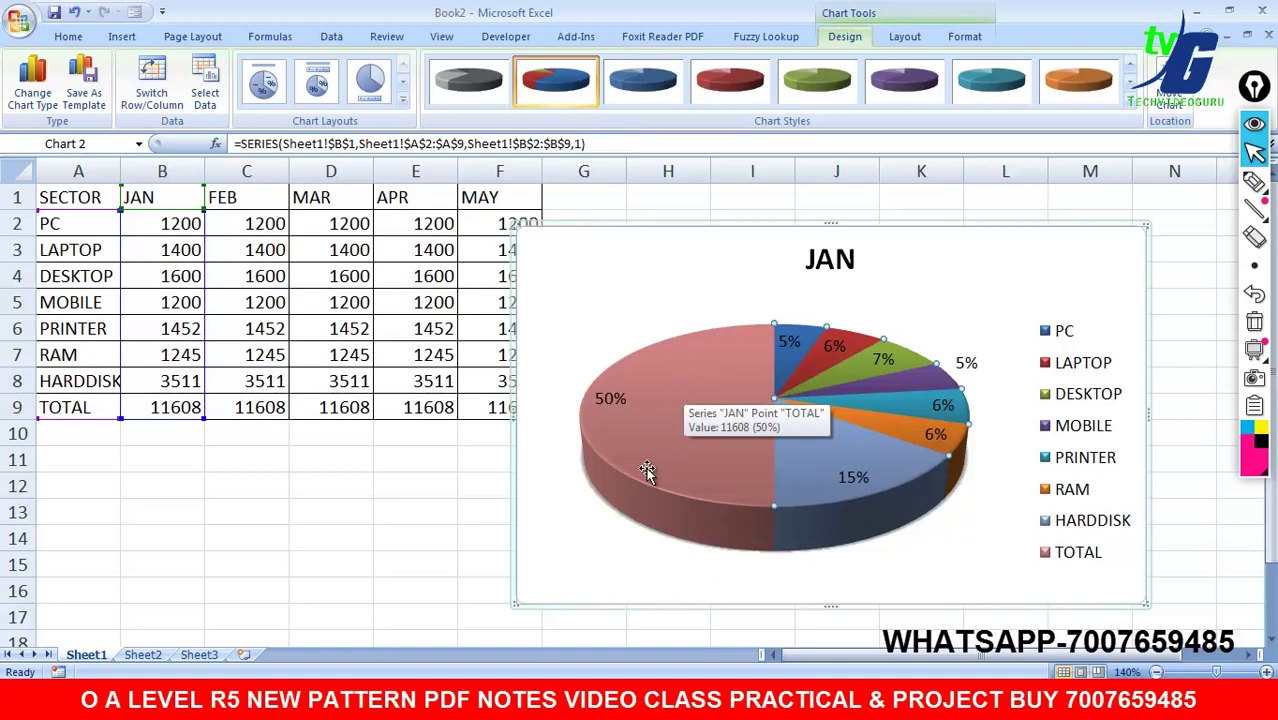
# Step: Shift the JAN pie chart right of the table so MAY shows, then select A1:F9
pyautogui.press('Right')
pyautogui.press('Right')
pyautogui.press('Right')
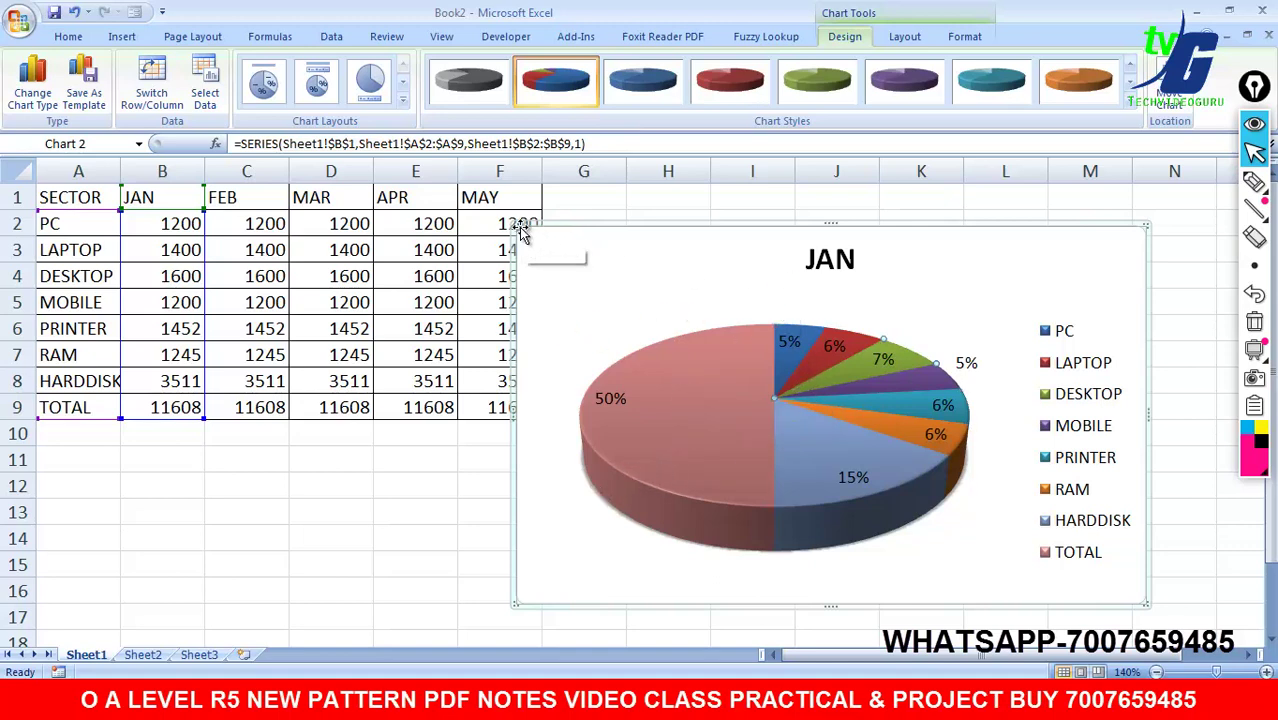
pyautogui.moveTo(508, 224); pyautogui.dragTo(568, 198)
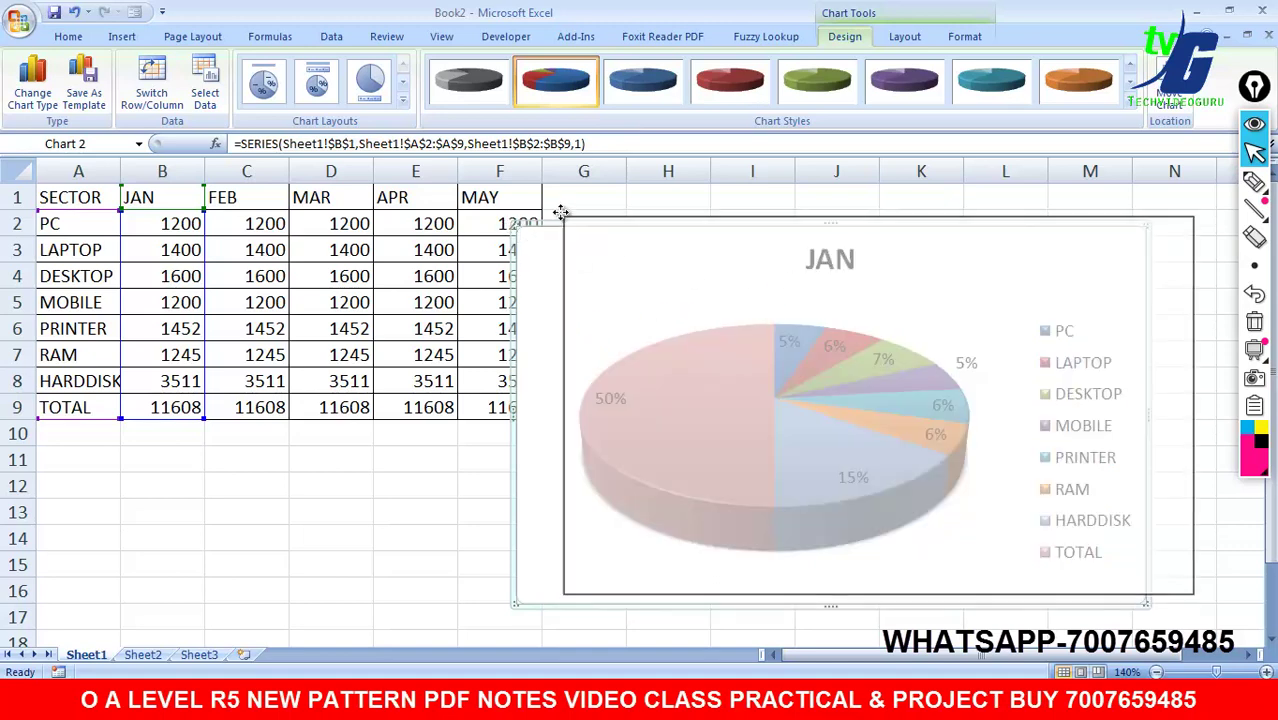
pyautogui.click(208, 571)
pyautogui.moveTo(64, 200); pyautogui.dragTo(495, 425)
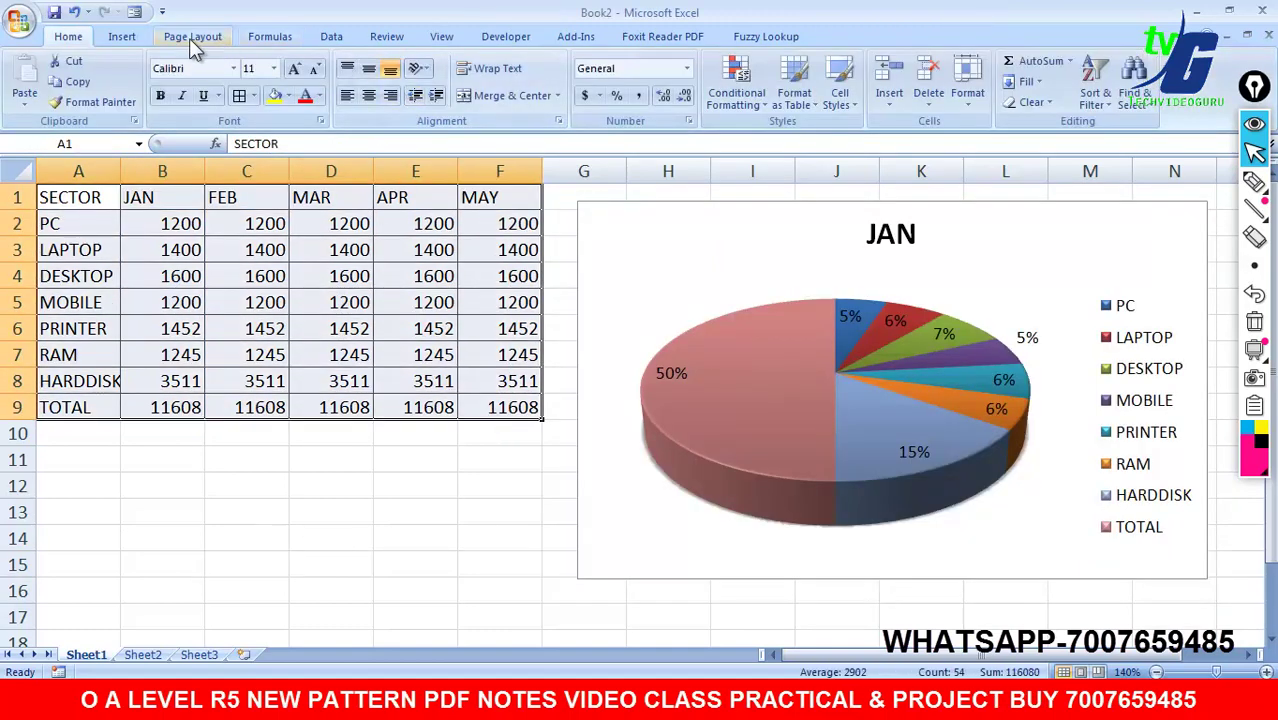
# Step: Insert a second 3-D pie chart of the table, then dismiss the duplicate
pyautogui.click(121, 36)
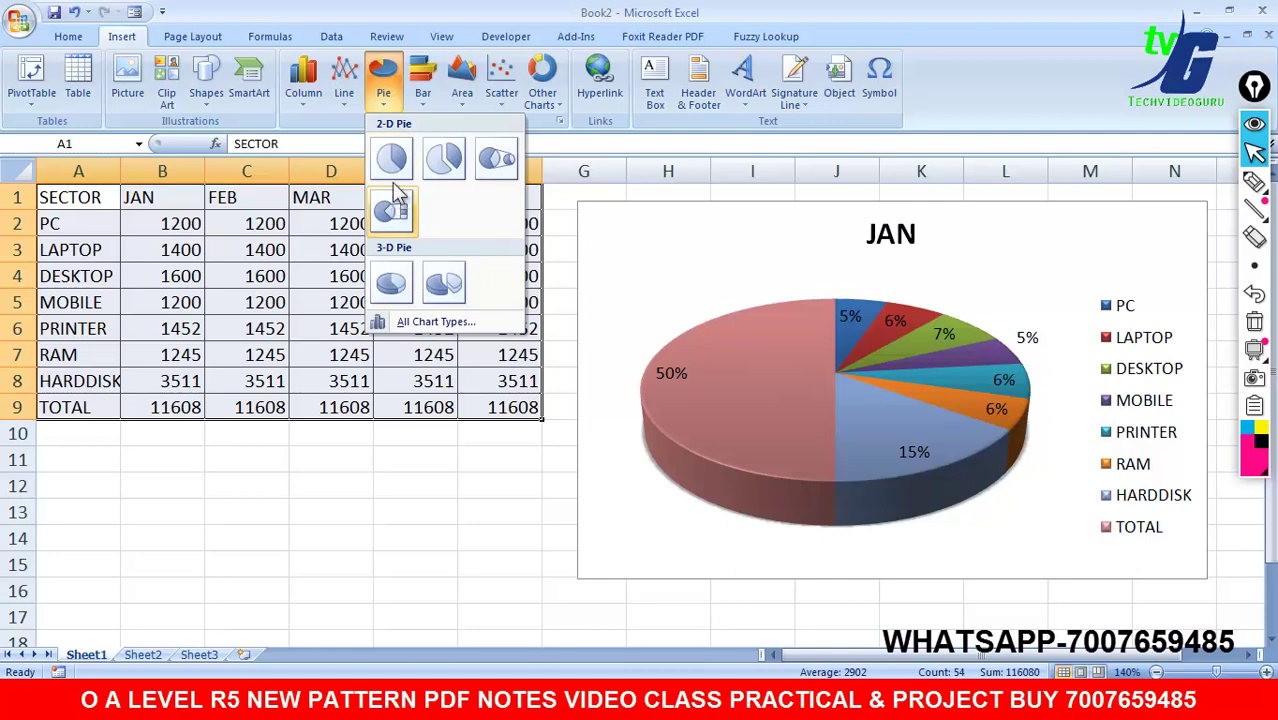
pyautogui.click(408, 287)
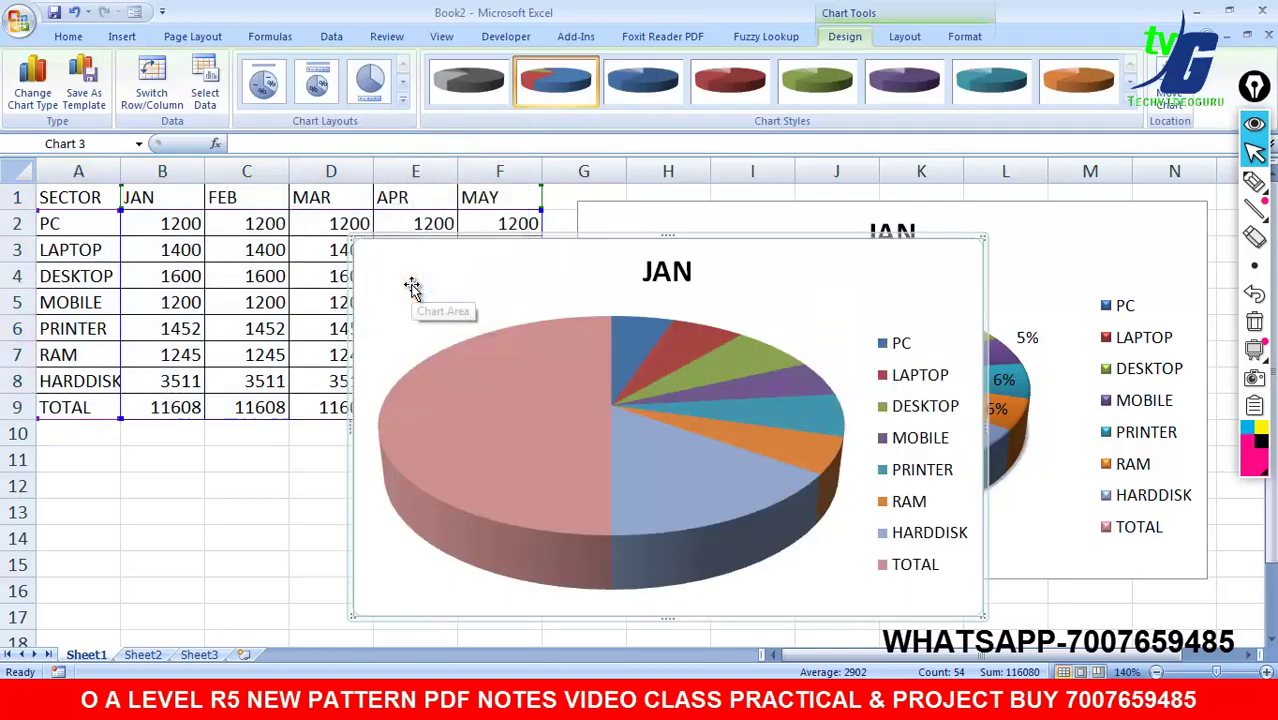
pyautogui.moveTo(676, 374)
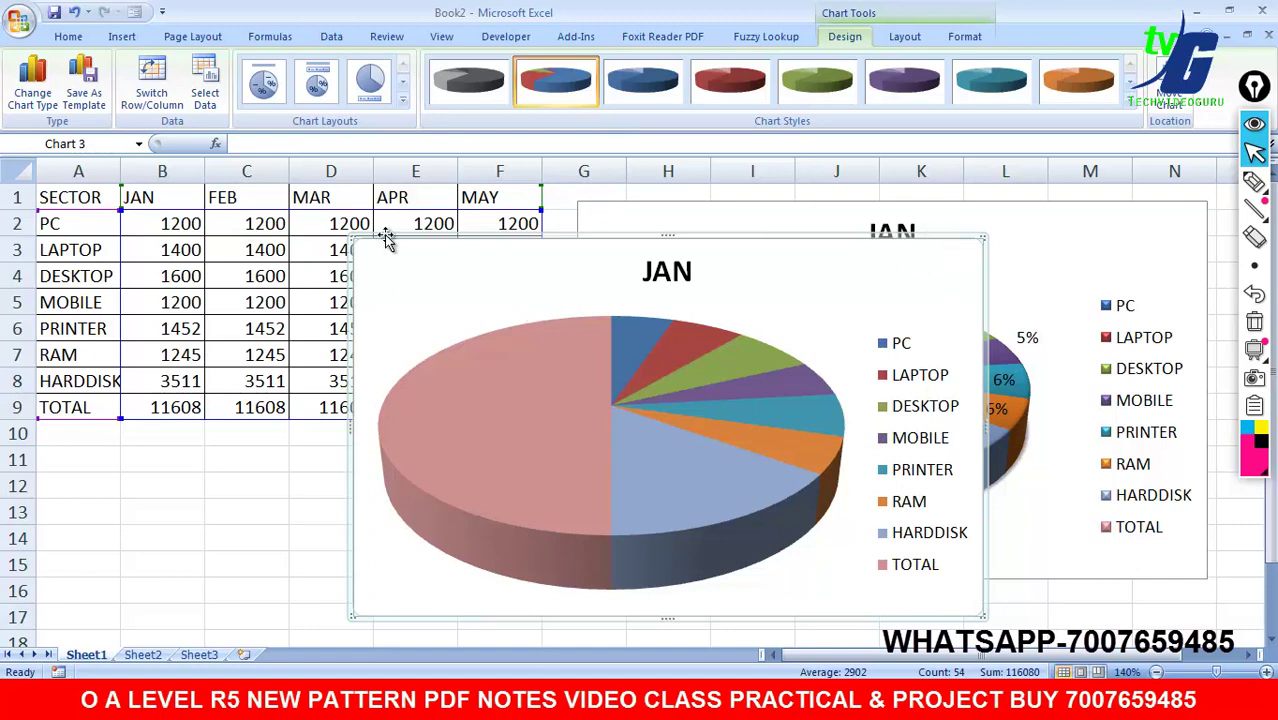
pyautogui.press('Escape')
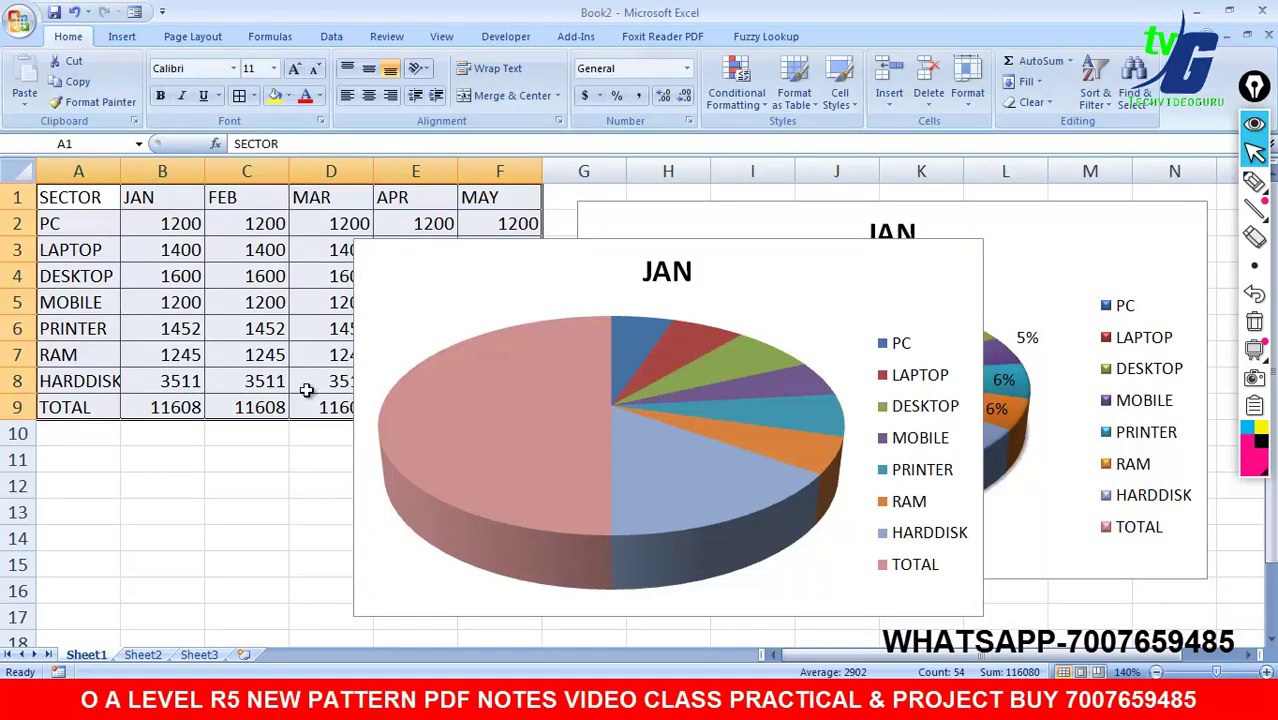
pyautogui.click(268, 490)
pyautogui.click(850, 358)
pyautogui.press('Escape')
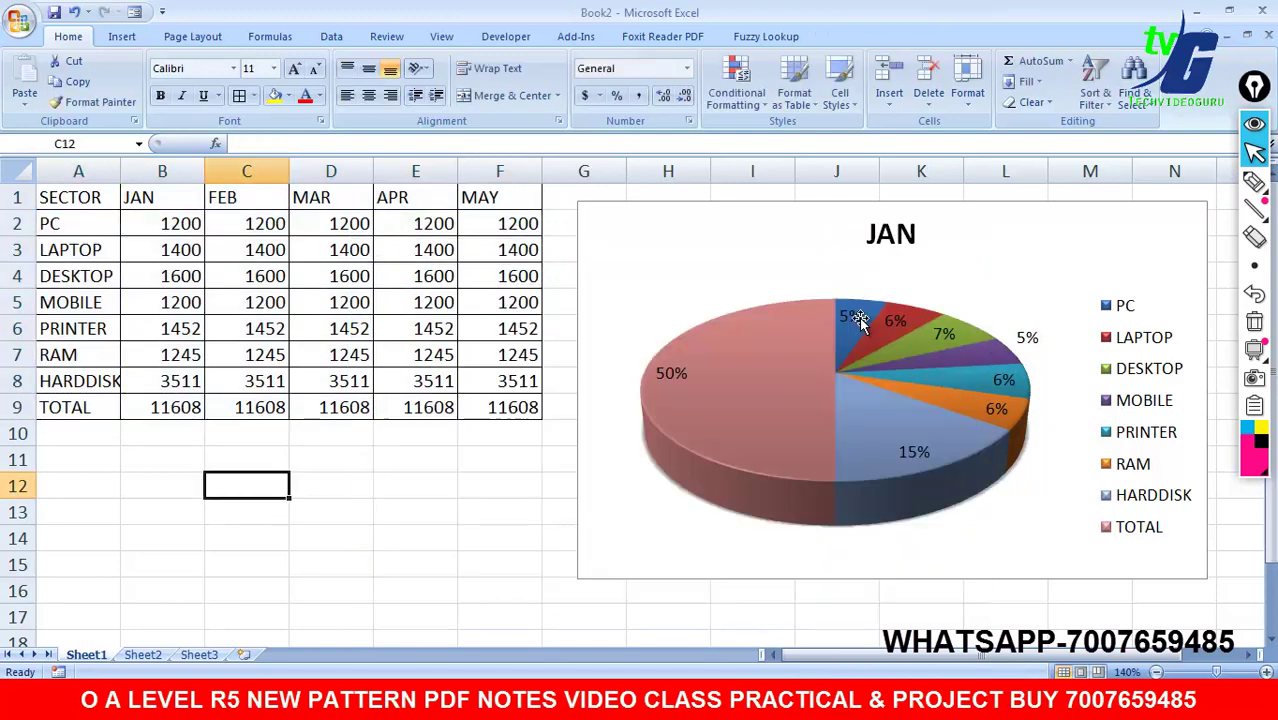
# Step: Delete the percentage data labels from the JAN pie chart
pyautogui.click(856, 318)
pyautogui.press('Delete')
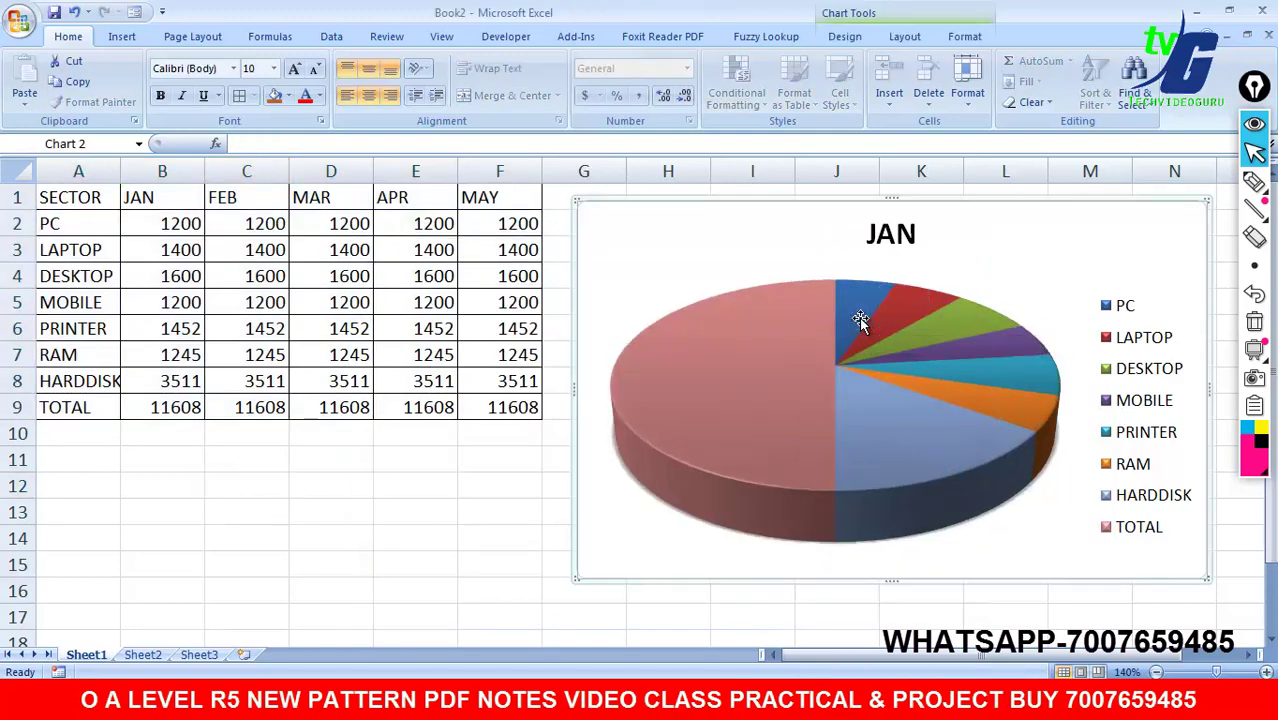
pyautogui.click(847, 303)
# Step: Delete the empty pie chart and insert a 3-D clustered bar chart of A1:F9
pyautogui.press('Delete')
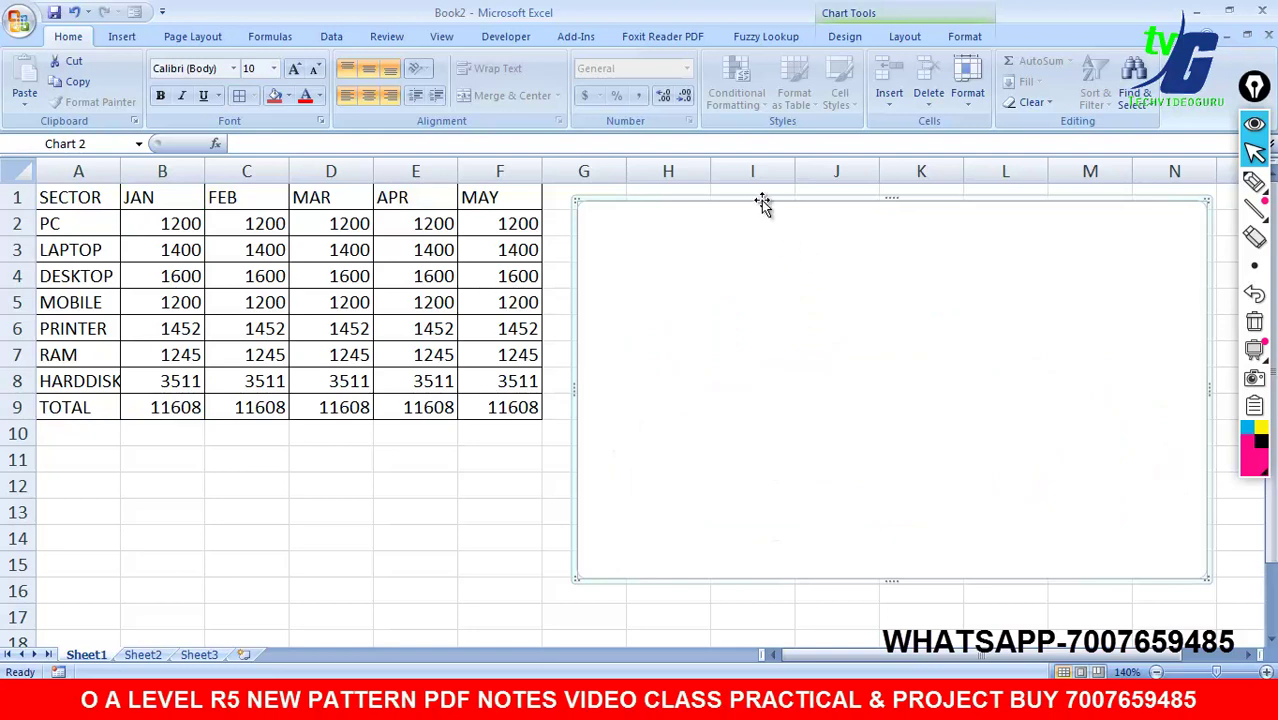
pyautogui.press('Delete')
pyautogui.moveTo(72, 204); pyautogui.dragTo(483, 406)
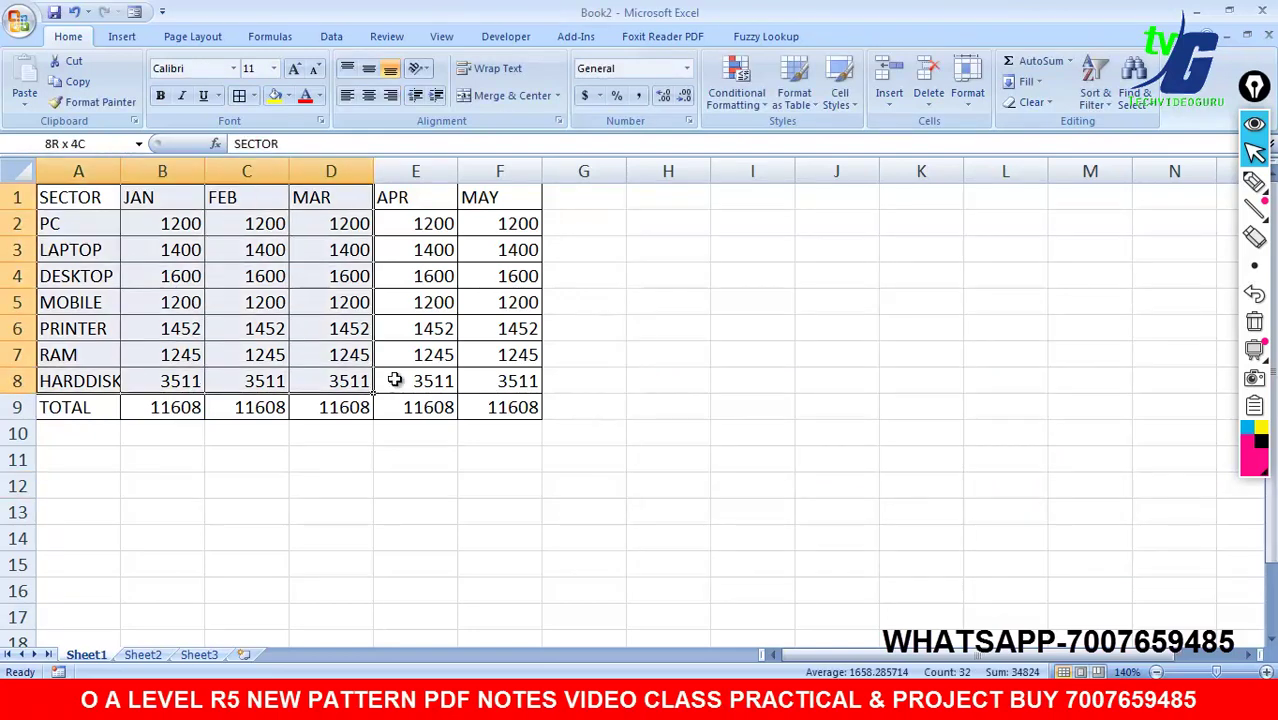
pyautogui.click(121, 36)
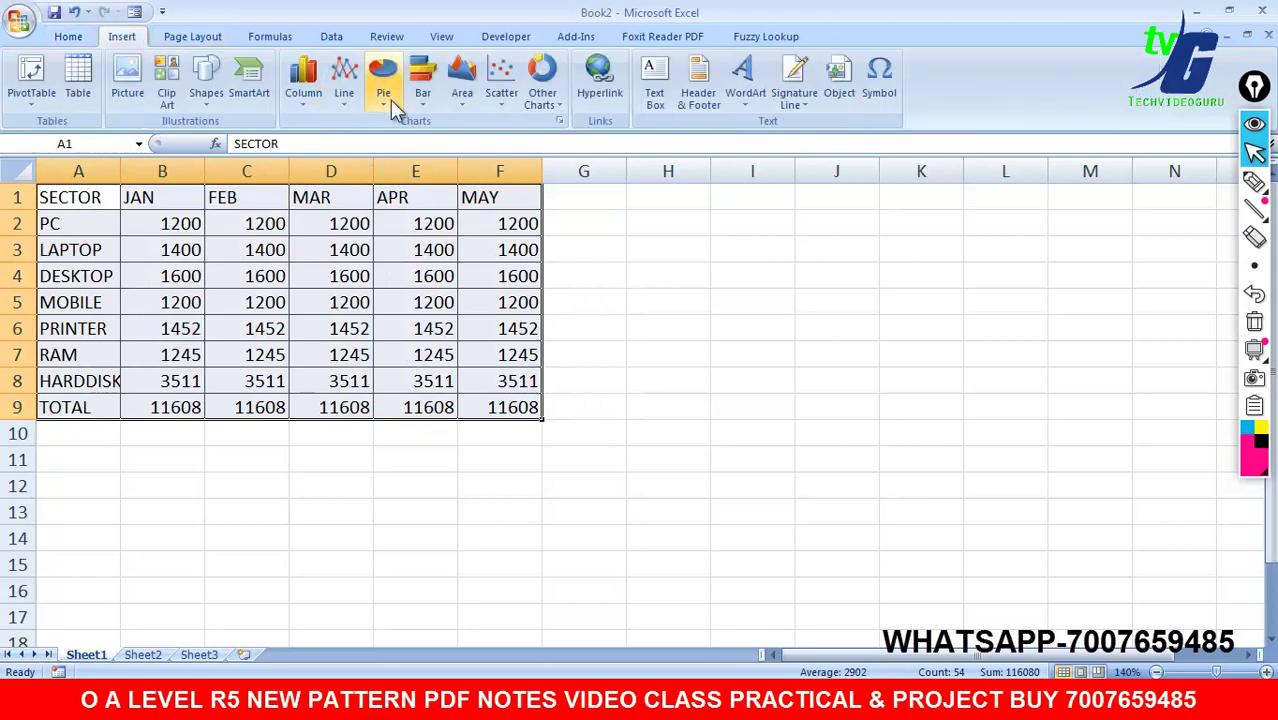
pyautogui.click(422, 90)
pyautogui.click(430, 230)
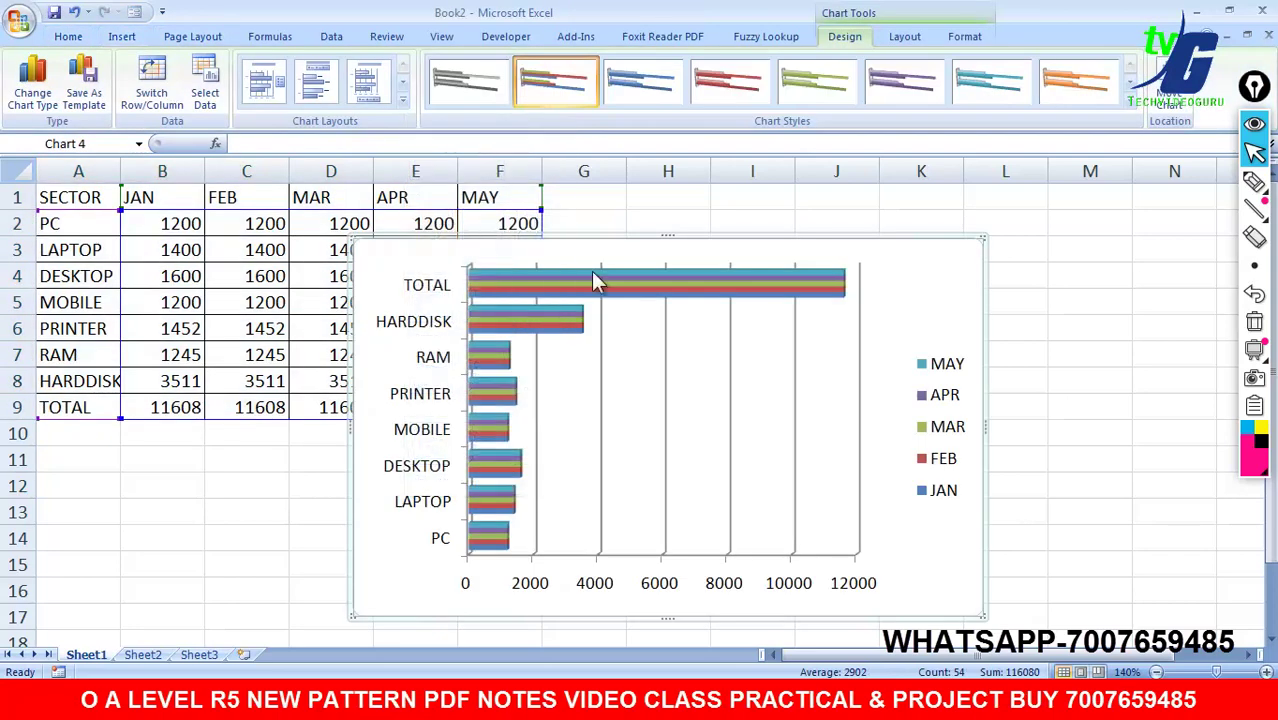
# Step: Change the chart to line with markers, 2-D area, smooth scatter, then 3-D bubble
pyautogui.click(124, 37)
pyautogui.click(343, 80)
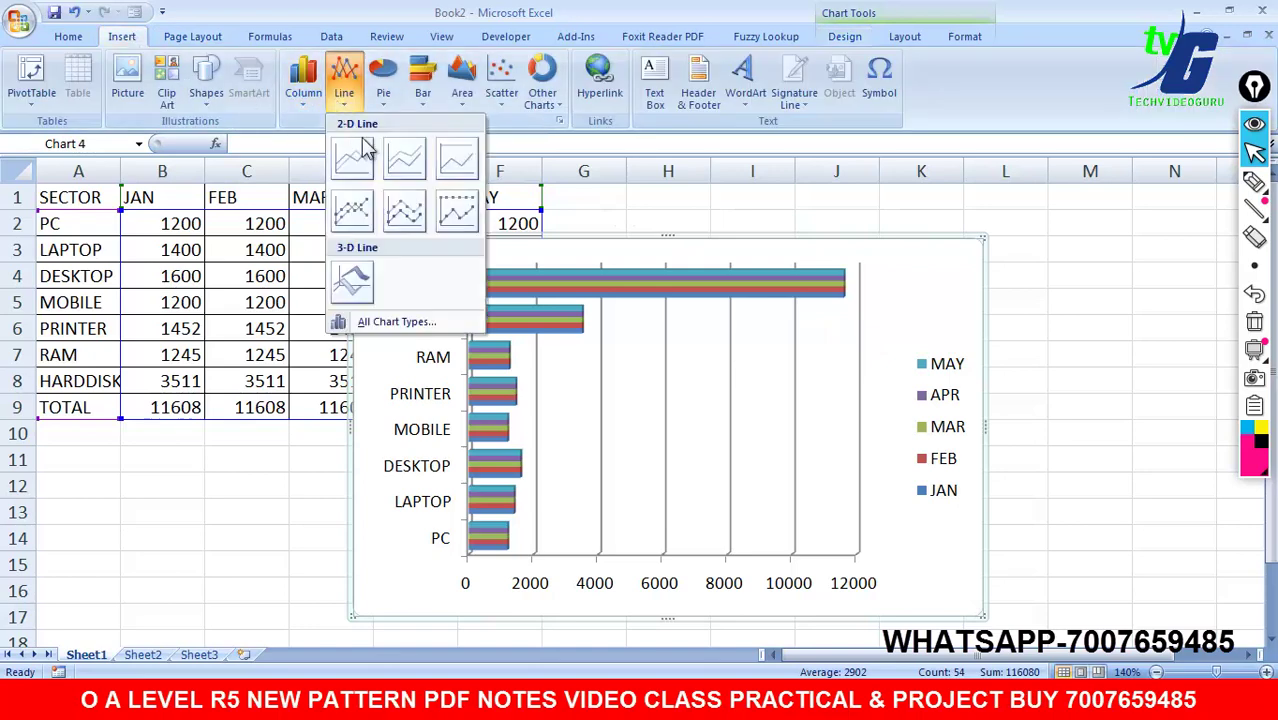
pyautogui.click(353, 208)
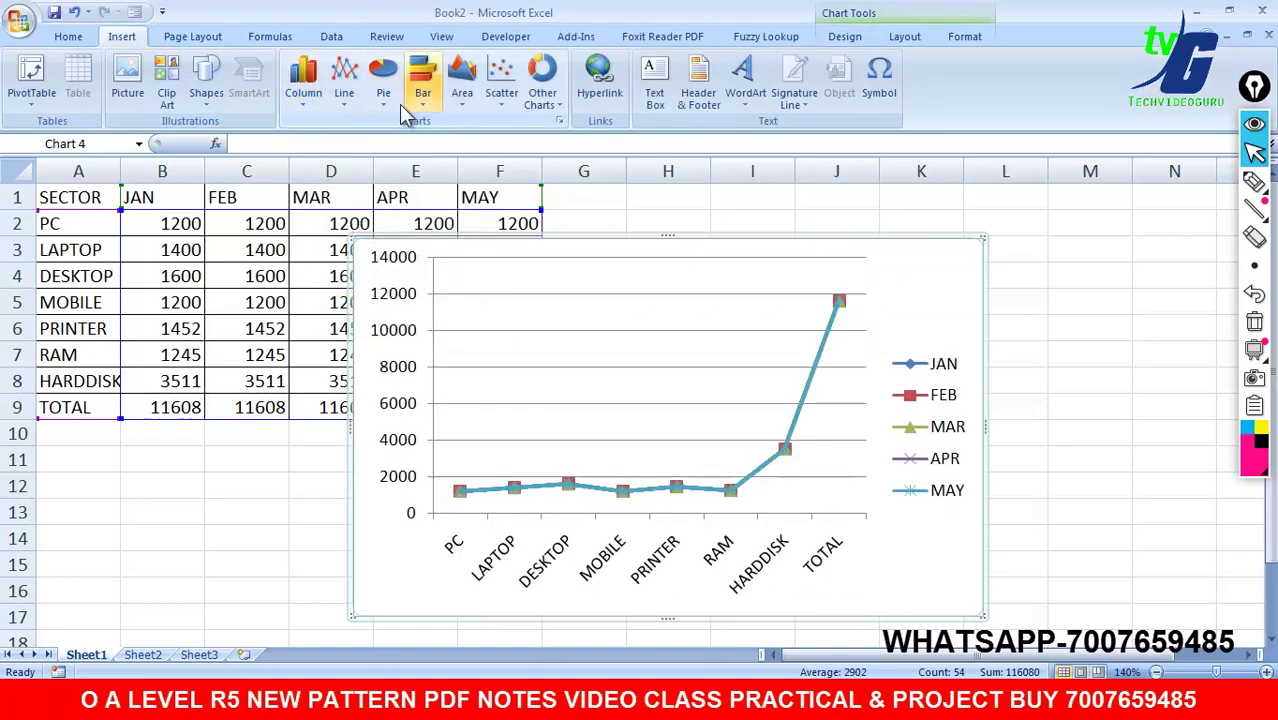
pyautogui.click(460, 110)
pyautogui.click(470, 158)
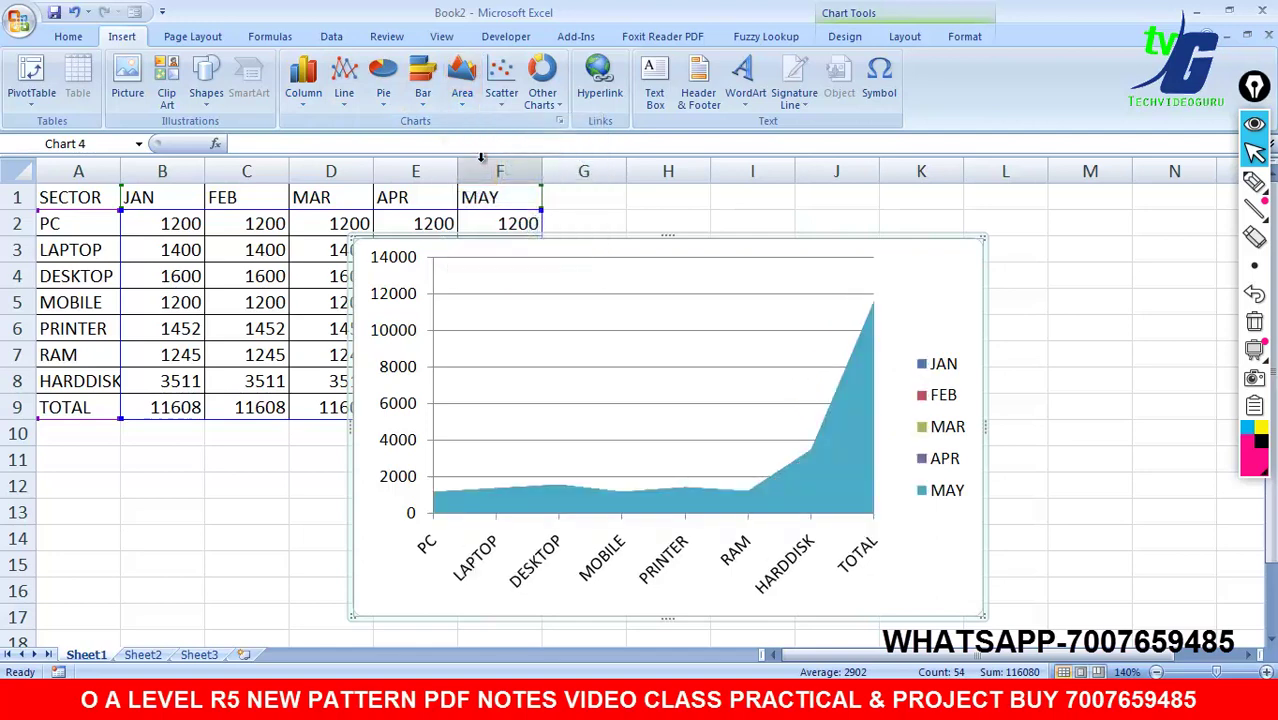
pyautogui.click(505, 106)
pyautogui.click(509, 210)
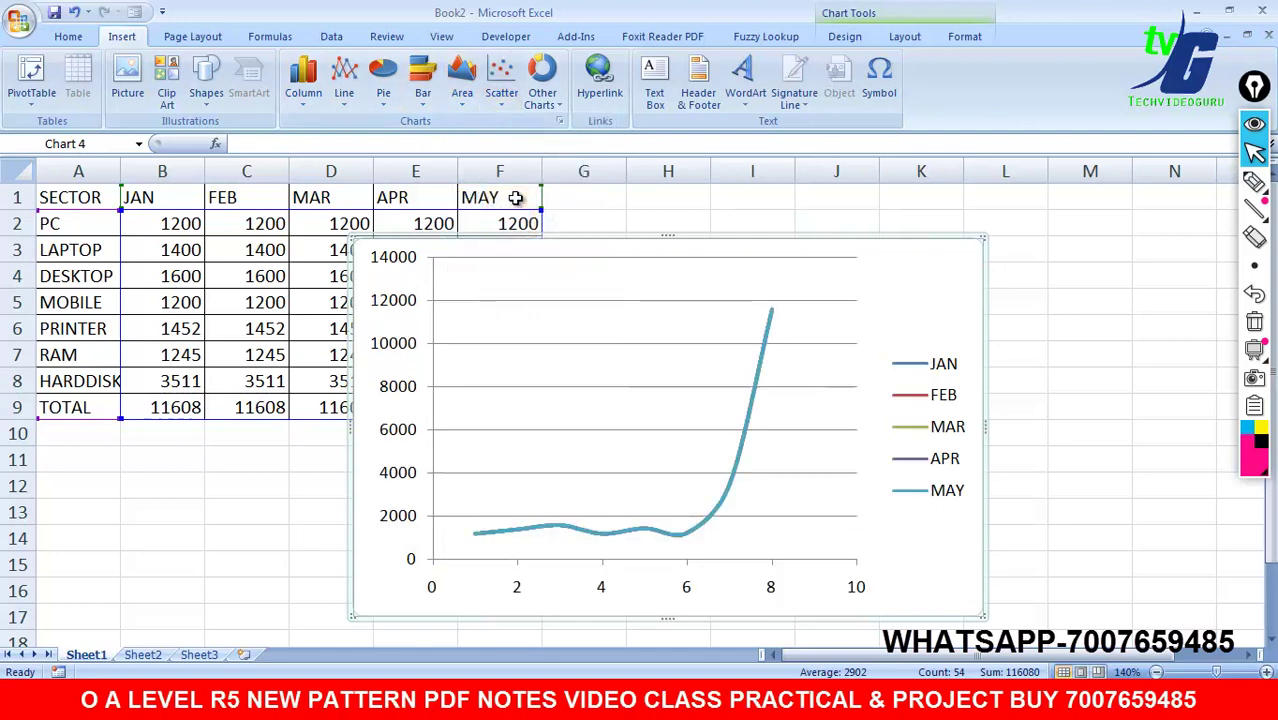
pyautogui.click(545, 105)
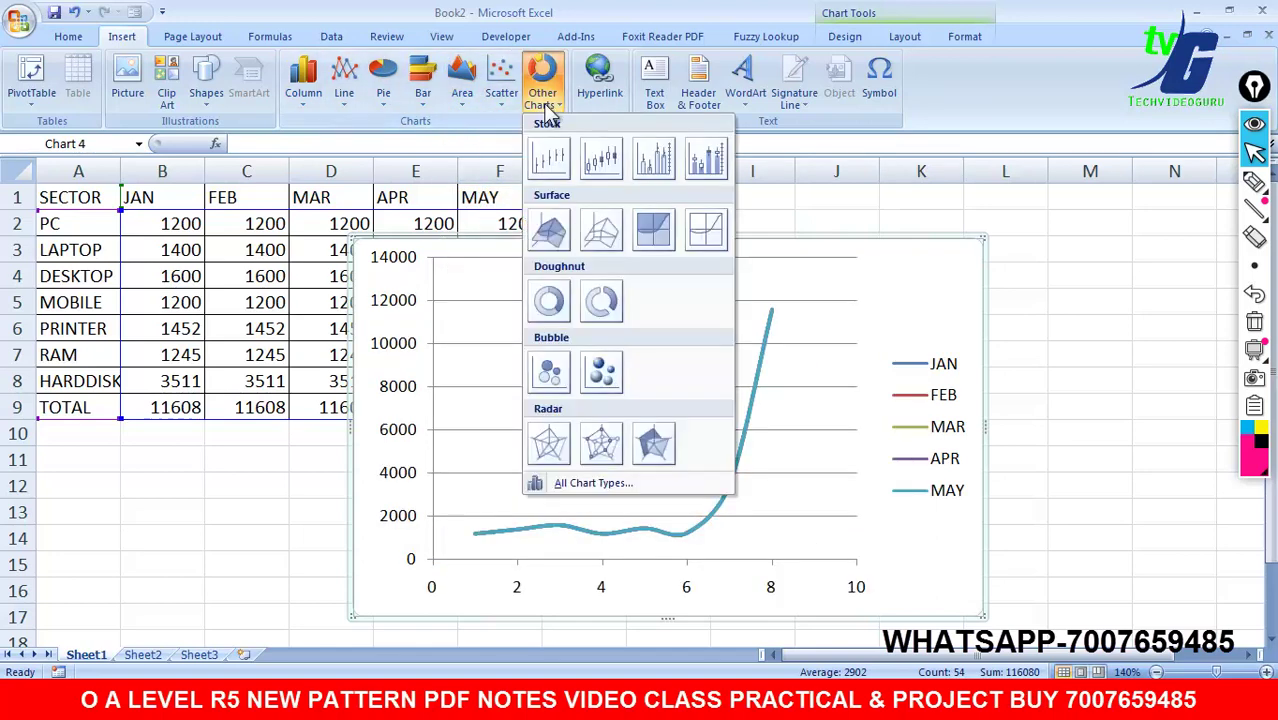
pyautogui.click(601, 368)
# Step: Delete the bubble chart so only the table remains
pyautogui.click(1104, 422)
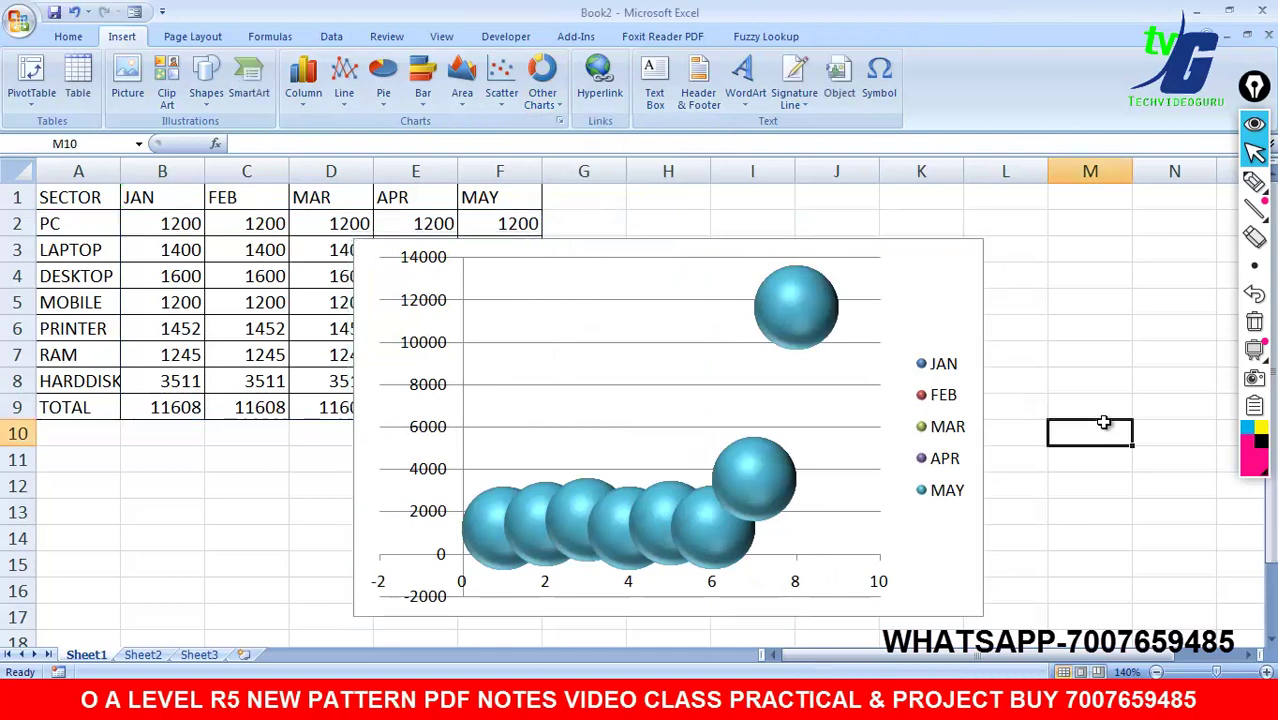
pyautogui.click(750, 232)
pyautogui.click(693, 245)
pyautogui.press('Delete')
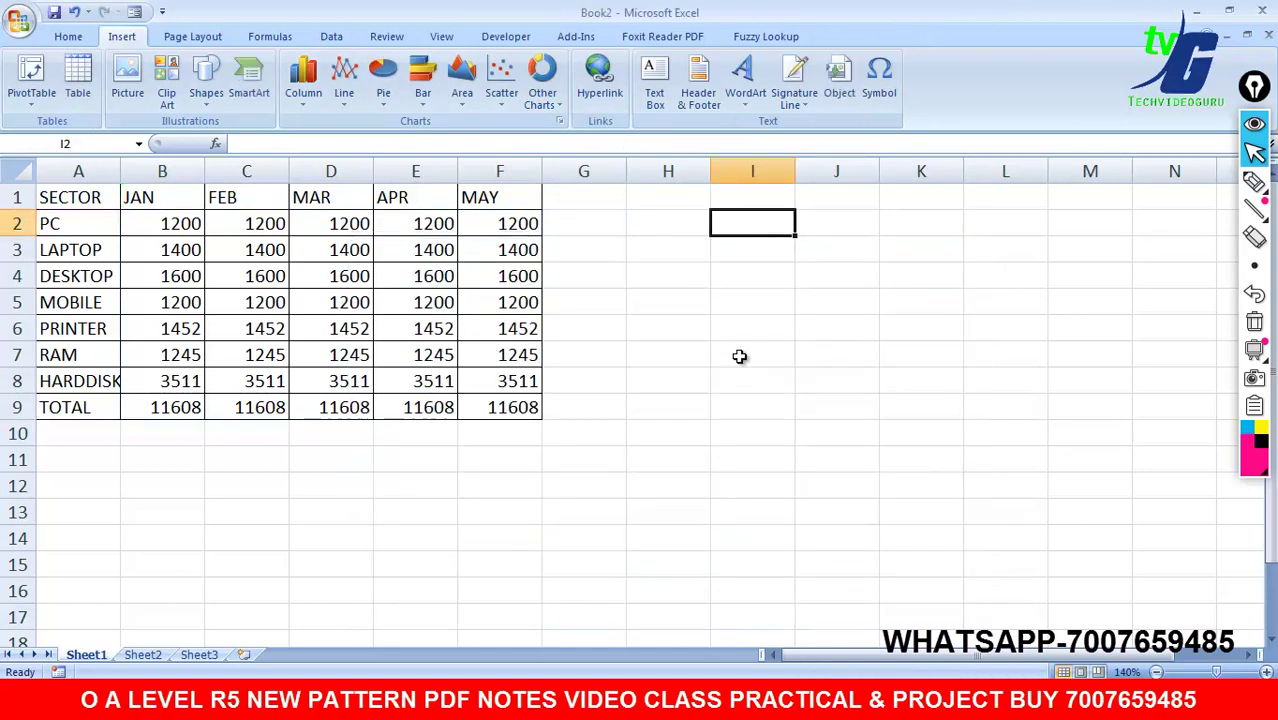
# Step: Switch to the syllabus PDF and scroll down to question xix on page 40
pyautogui.hotkey('alt', 'Tab')
pyautogui.scroll(-5, 709, 550)
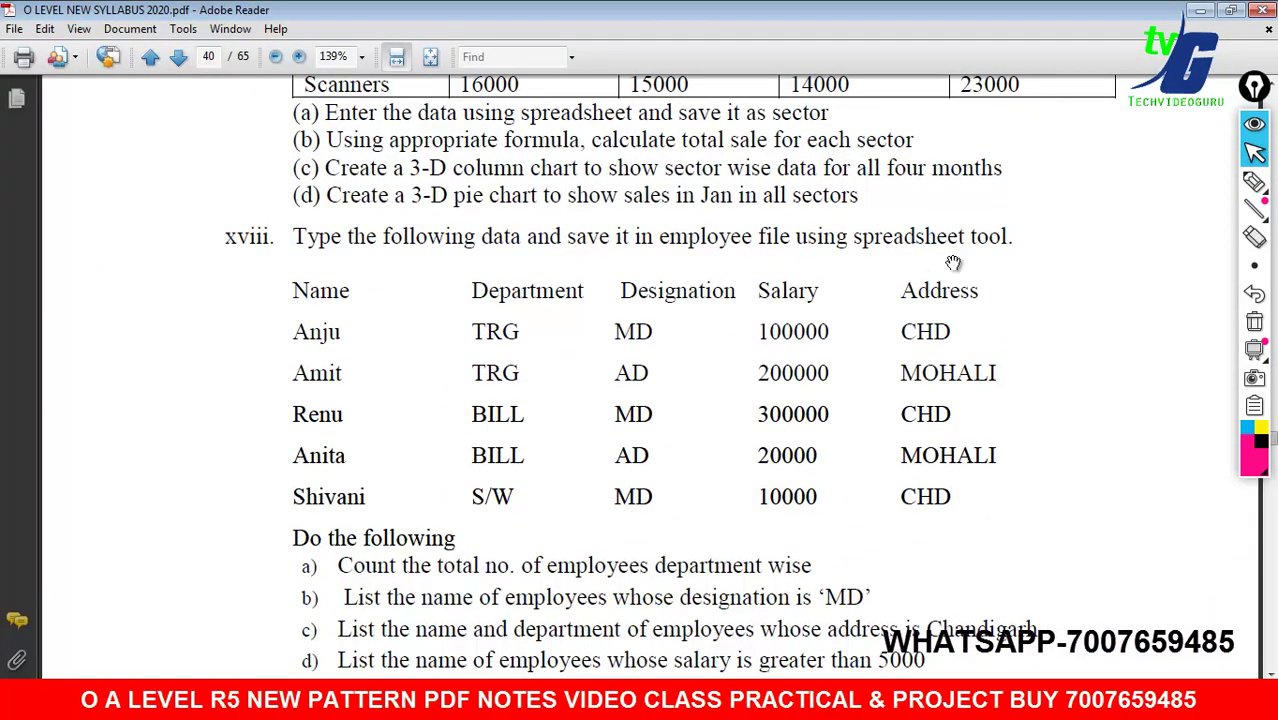
pyautogui.scroll(-2, 870, 400)
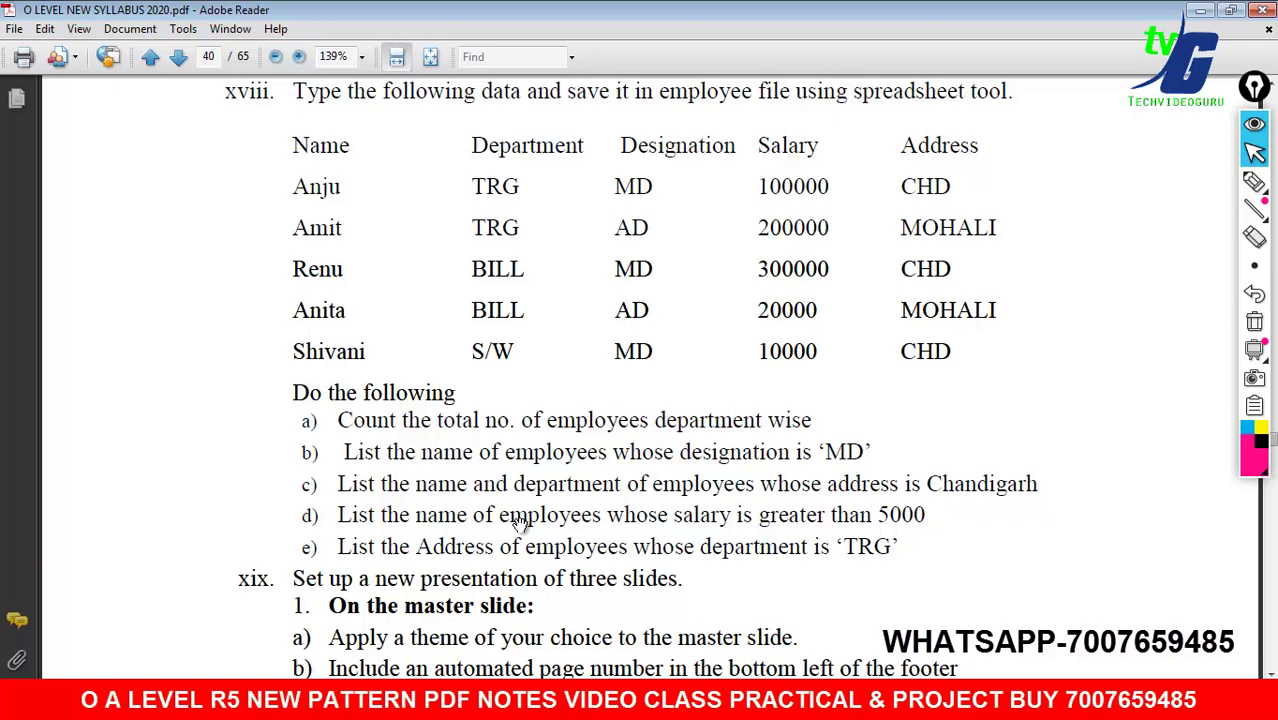
pyautogui.scroll(-2, 520, 528)
pyautogui.scroll(-1, 536, 400)
pyautogui.scroll(-2, 588, 546)
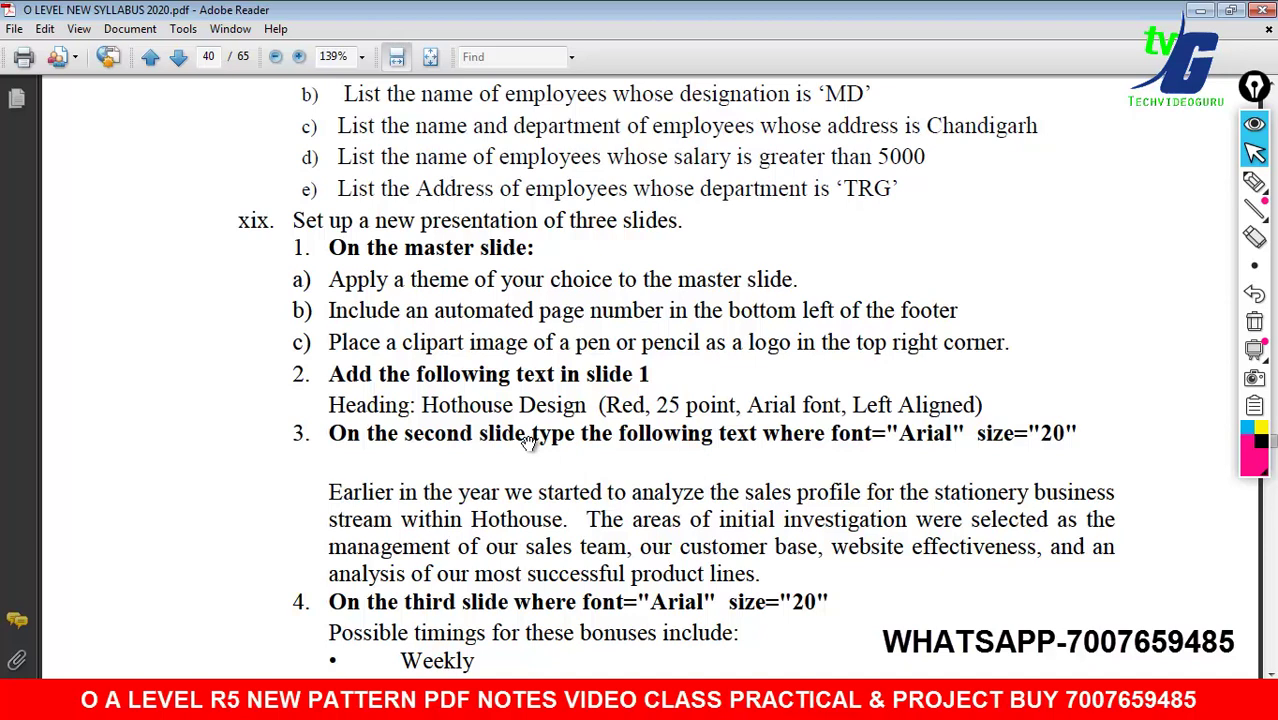
# Step: Launch PowerPoint 2007 from All Programs > Microsoft Office, then close Excel
pyautogui.click(20, 700)
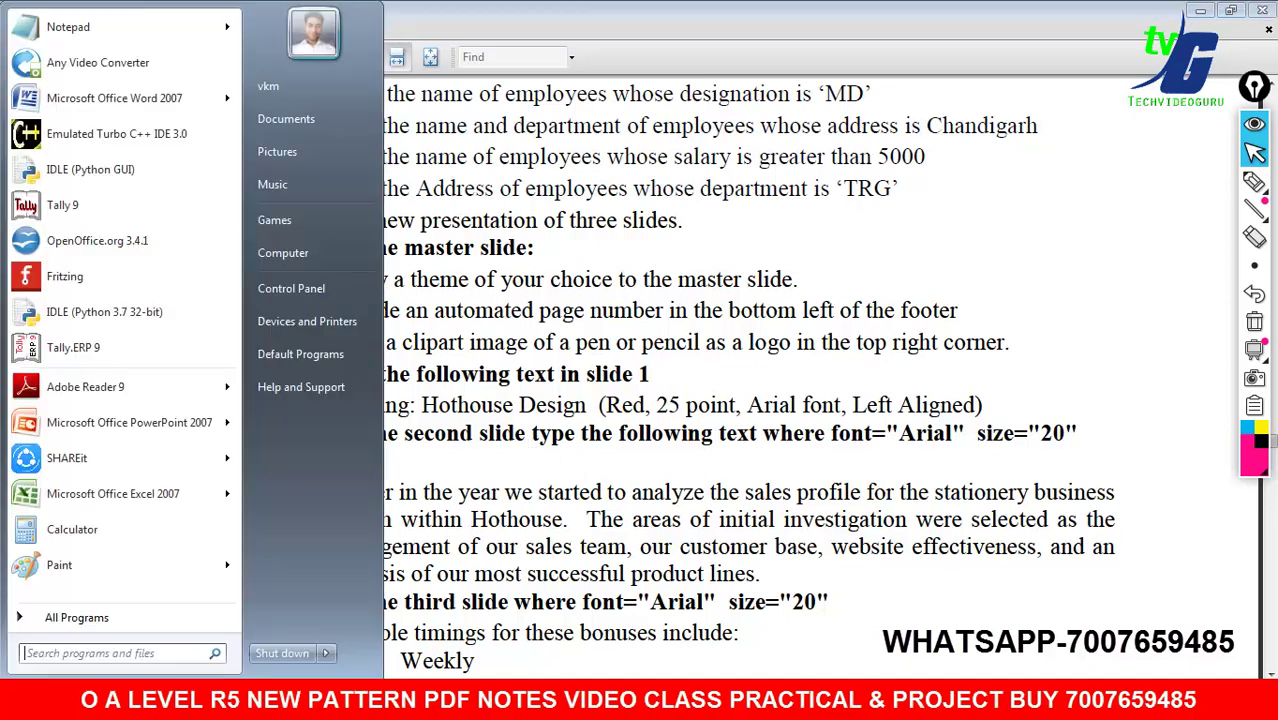
pyautogui.click(100, 618)
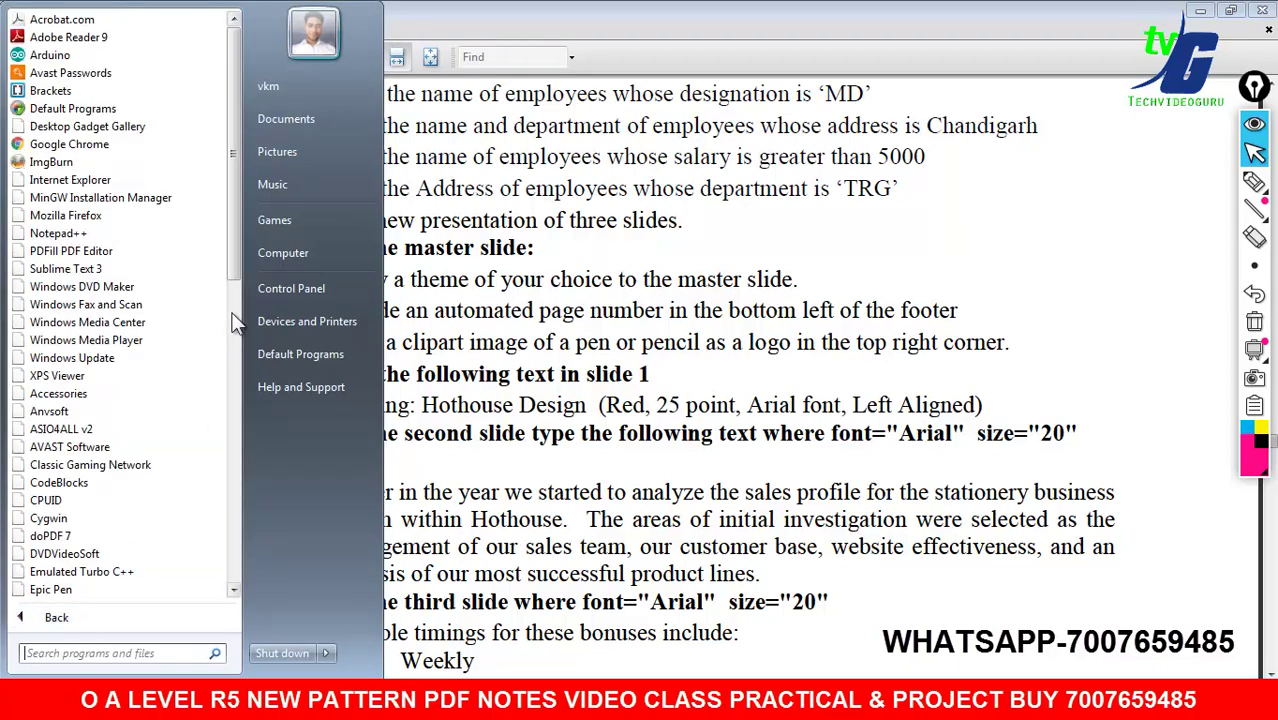
pyautogui.moveTo(237, 290); pyautogui.dragTo(228, 418)
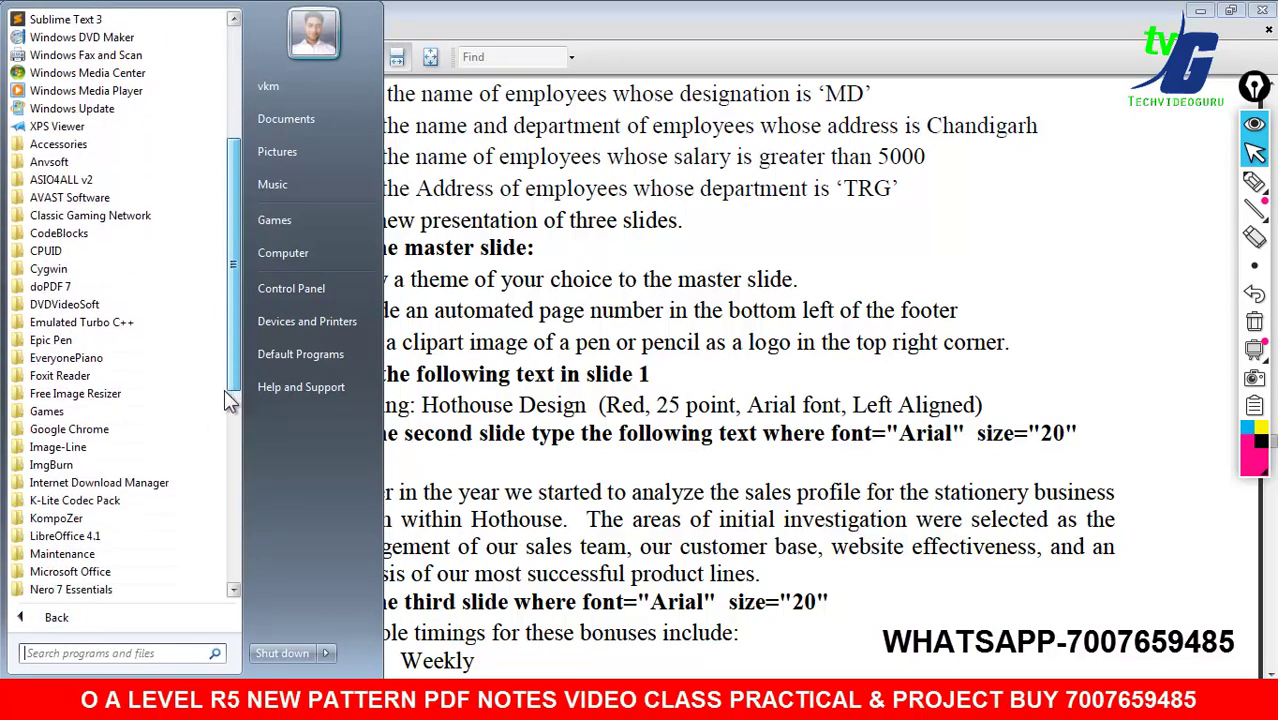
pyautogui.click(108, 482)
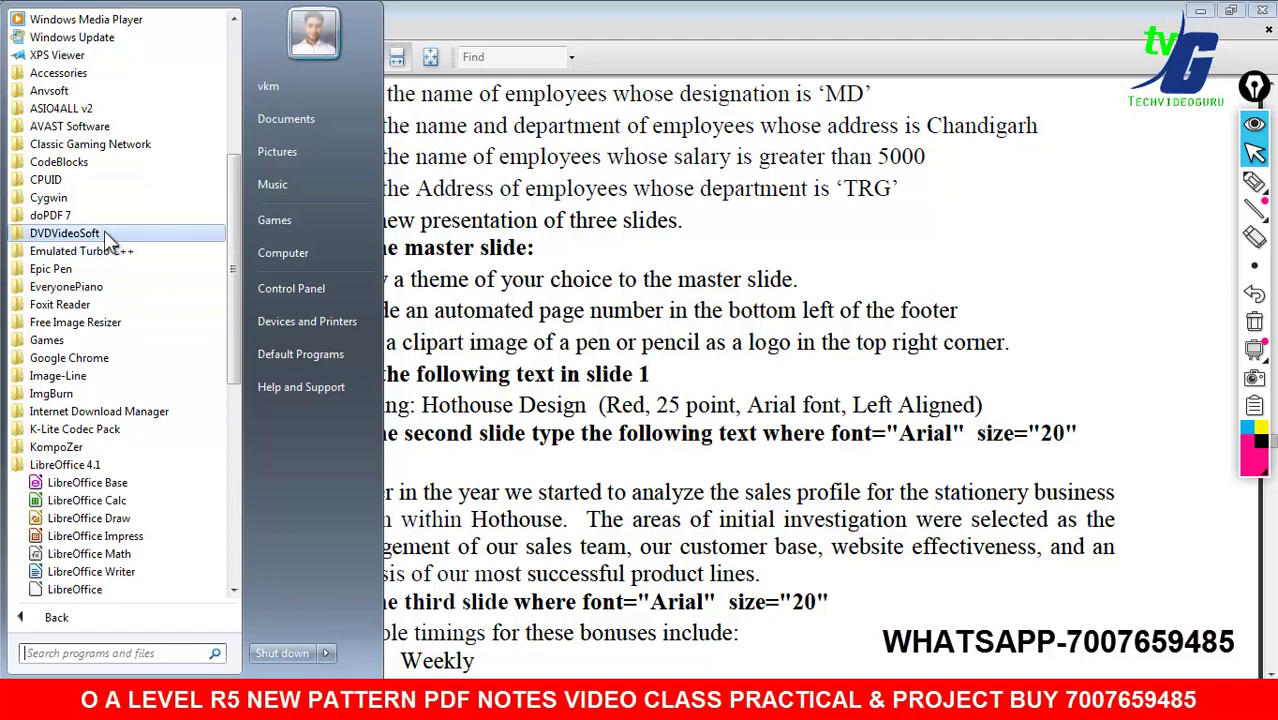
pyautogui.click(115, 466)
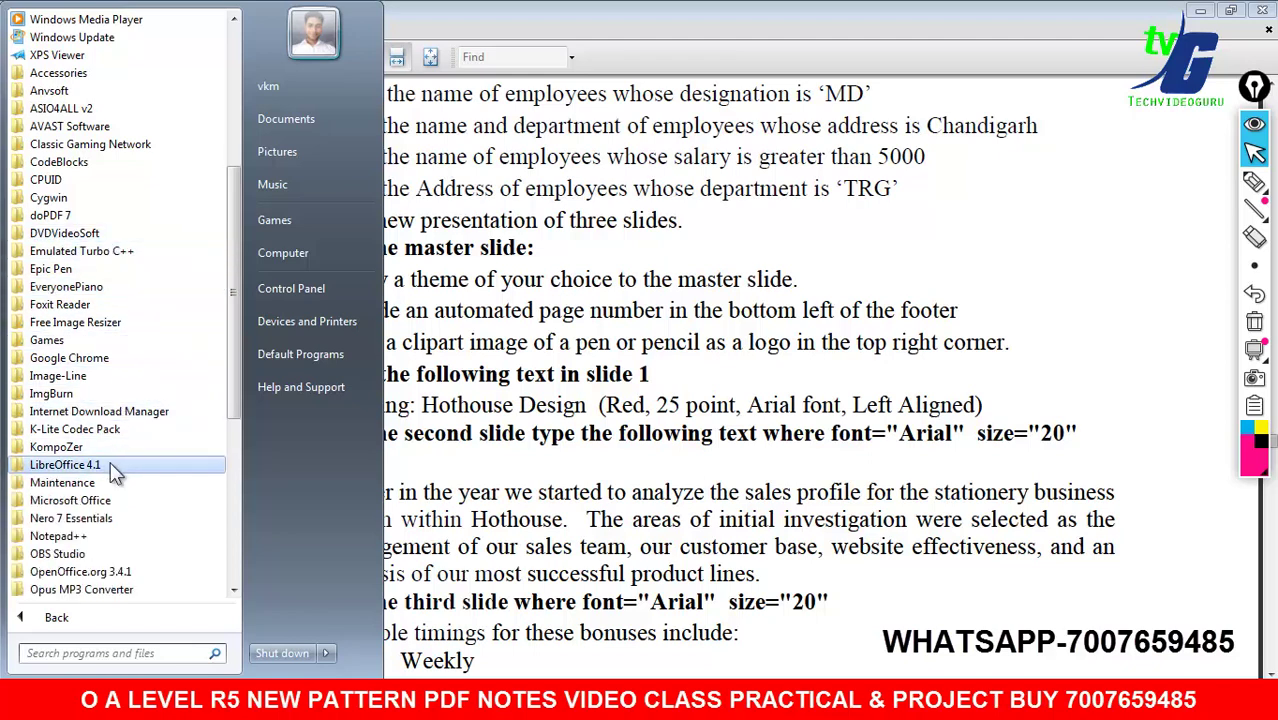
pyautogui.click(112, 504)
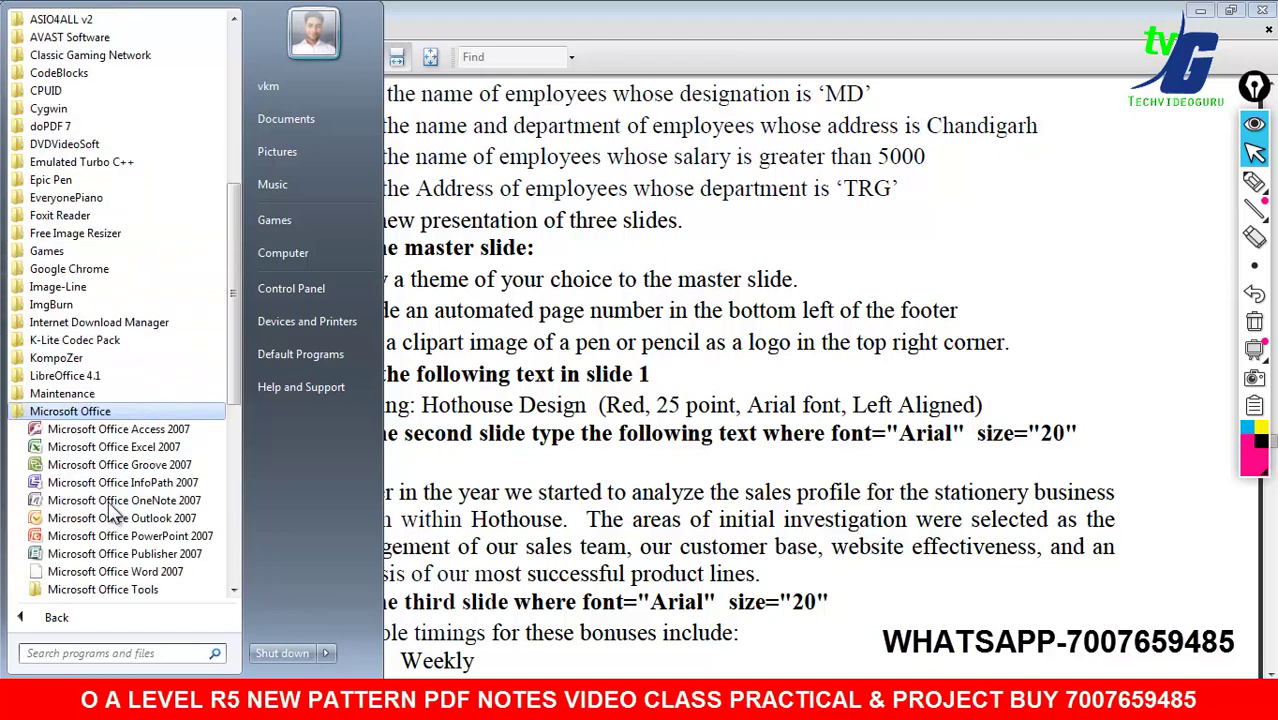
pyautogui.click(166, 540)
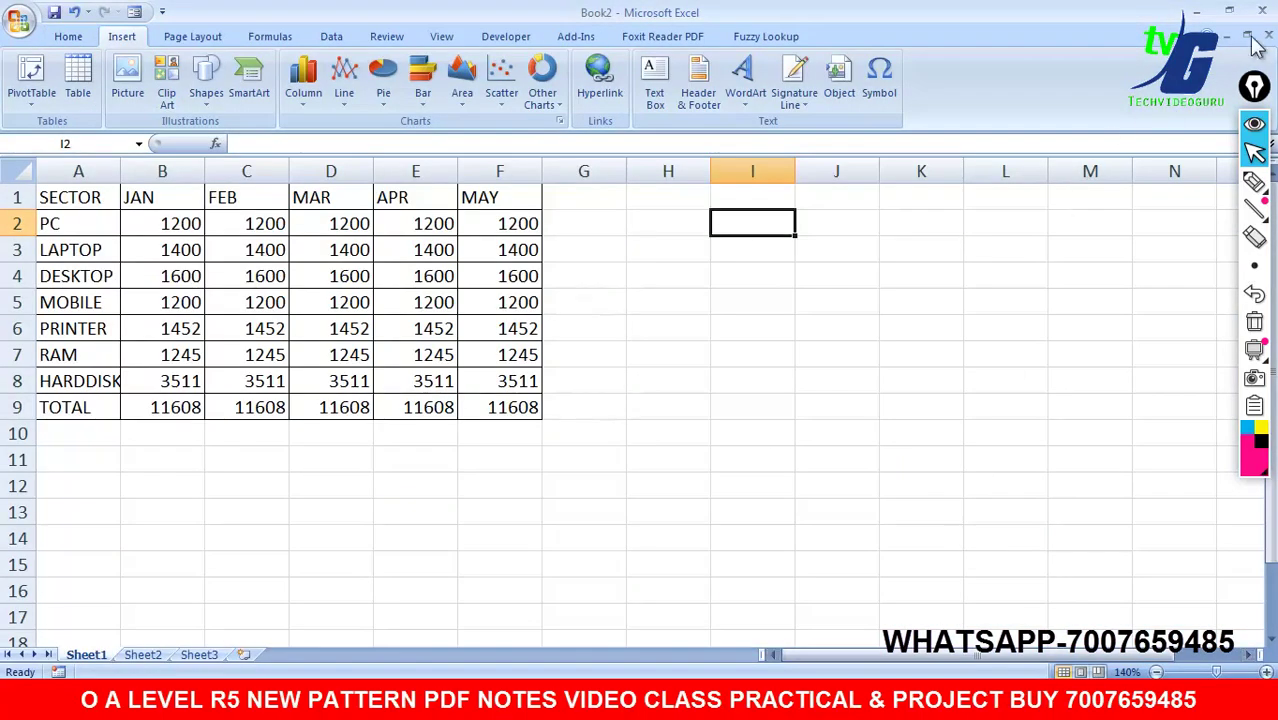
pyautogui.click(1262, 10)
# Step: Discard Book2, then compare the blank one-slide Presentation1 with the PDF's three-slide instructions
pyautogui.click(642, 398)
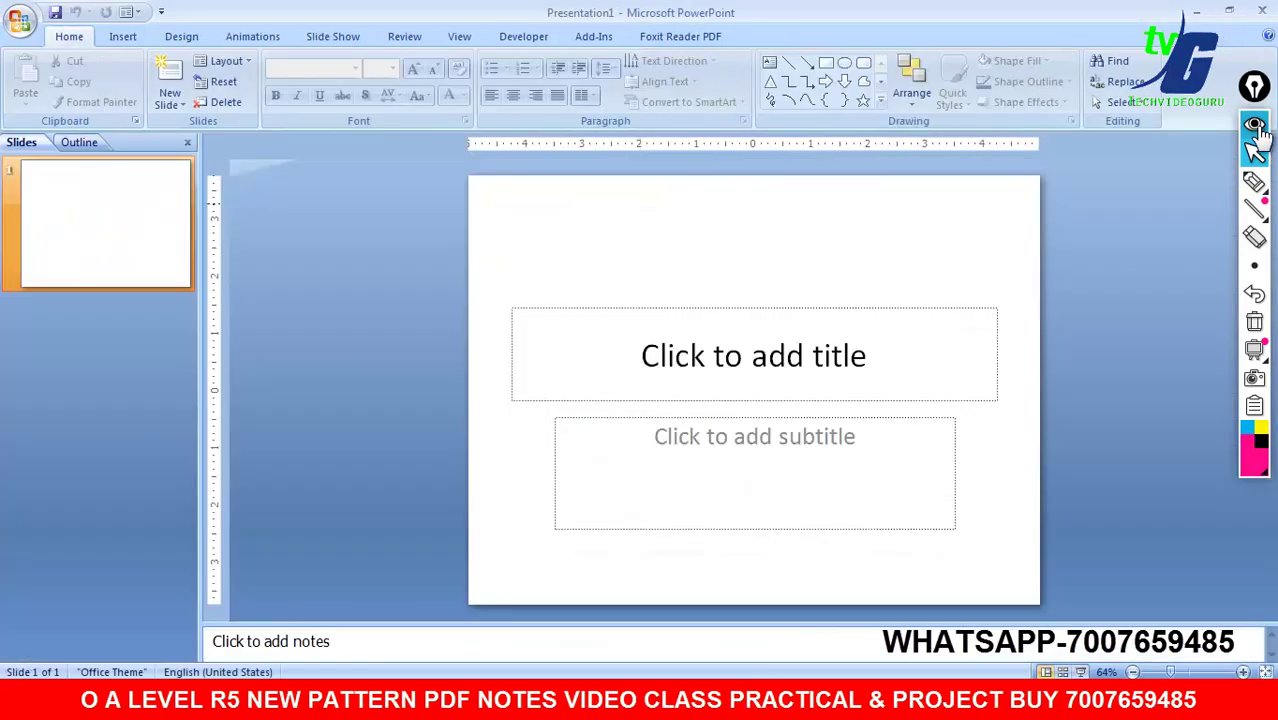
pyautogui.click(1256, 128)
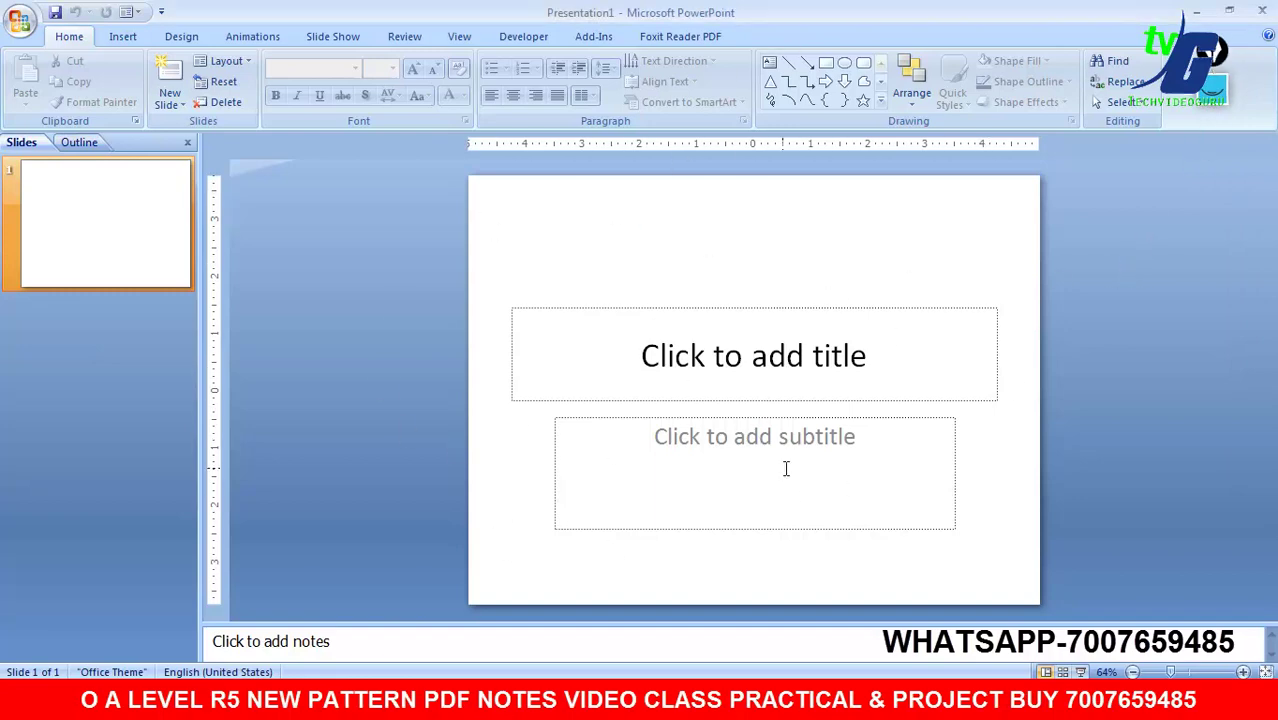
pyautogui.click(790, 705)
pyautogui.rightClick(121, 254)
pyautogui.click(281, 238)
pyautogui.hotkey('alt', 'Tab')
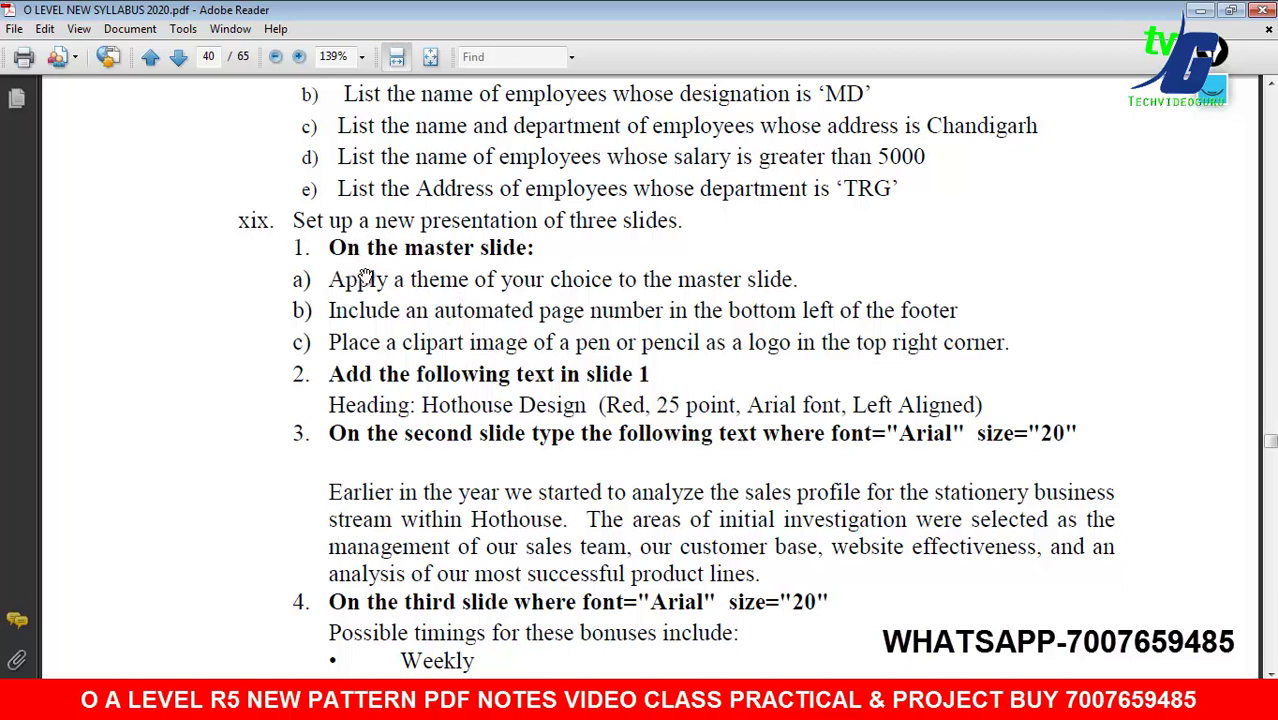
pyautogui.click(1200, 10)
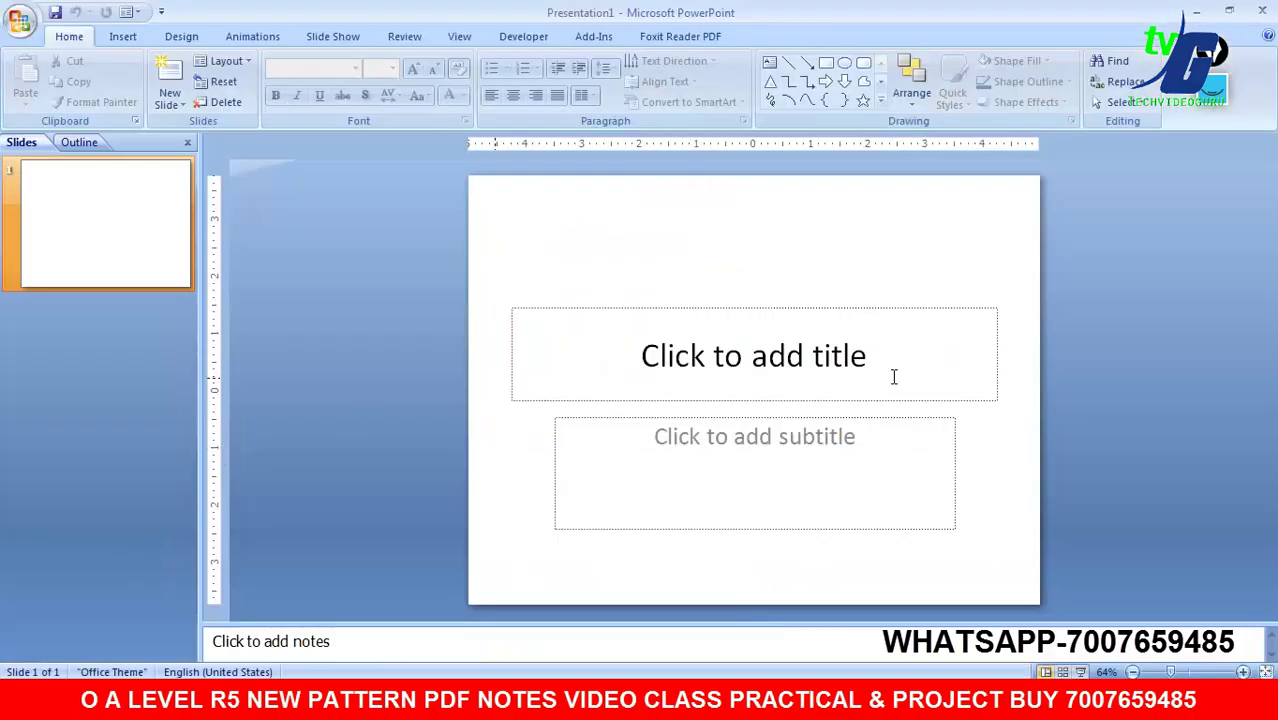
# Step: Add a second slide after slide 1 from the thumbnail's New Slide option
pyautogui.click(87, 217)
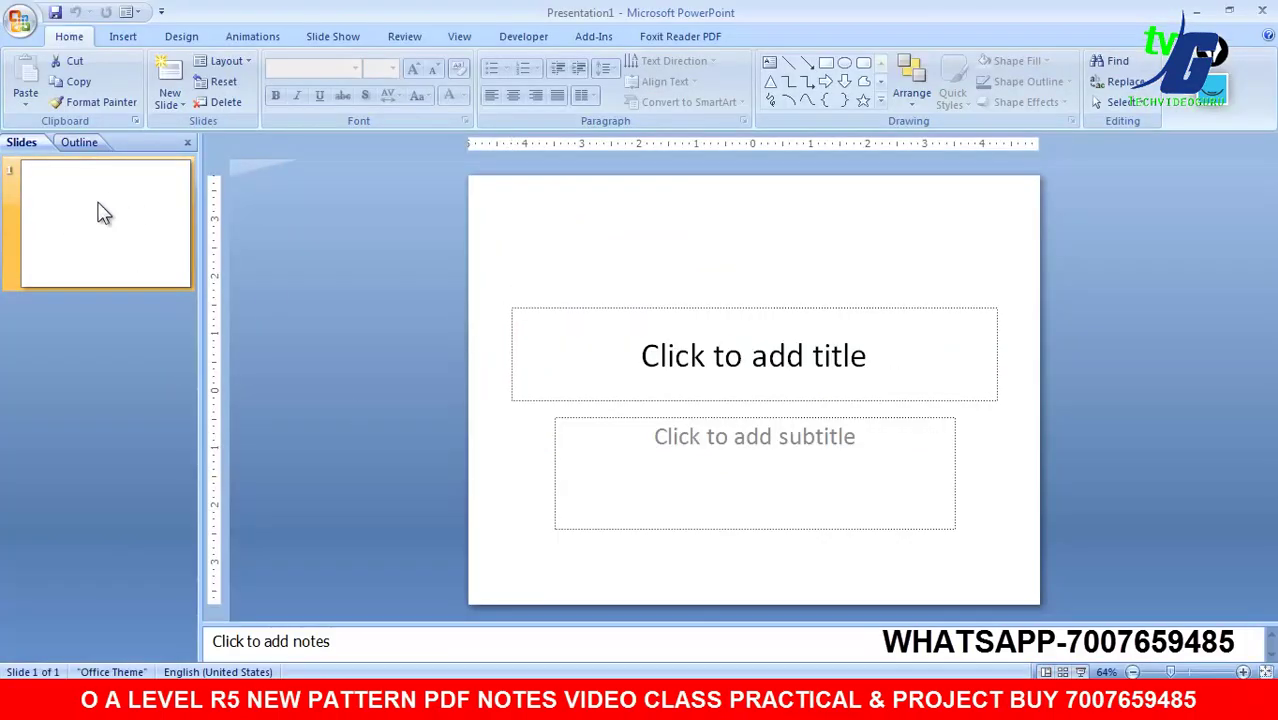
pyautogui.click(62, 141)
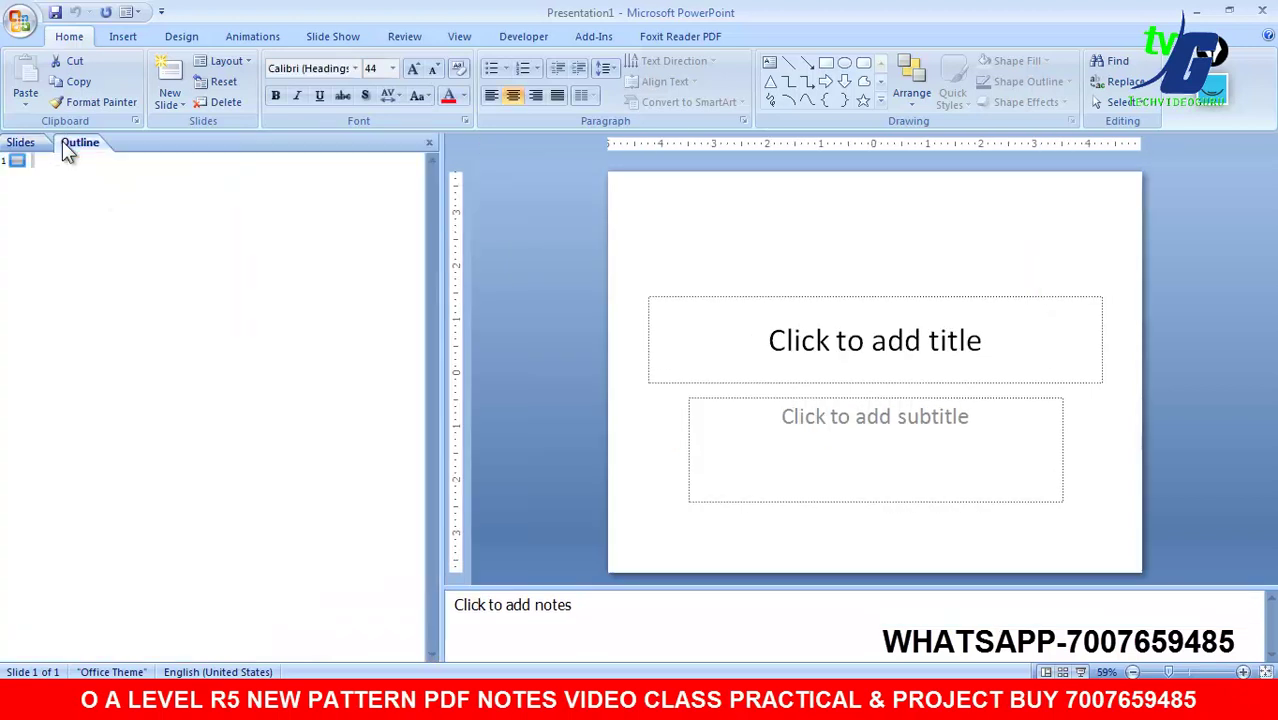
pyautogui.click(21, 146)
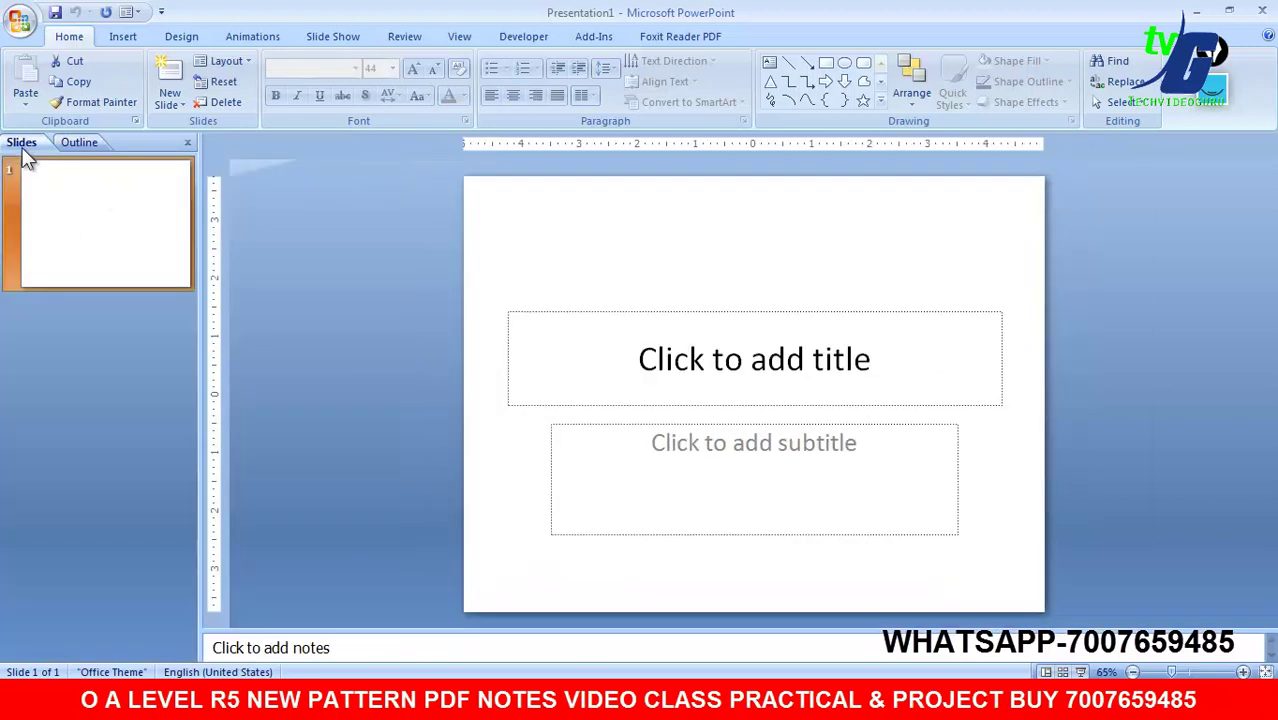
pyautogui.rightClick(92, 220)
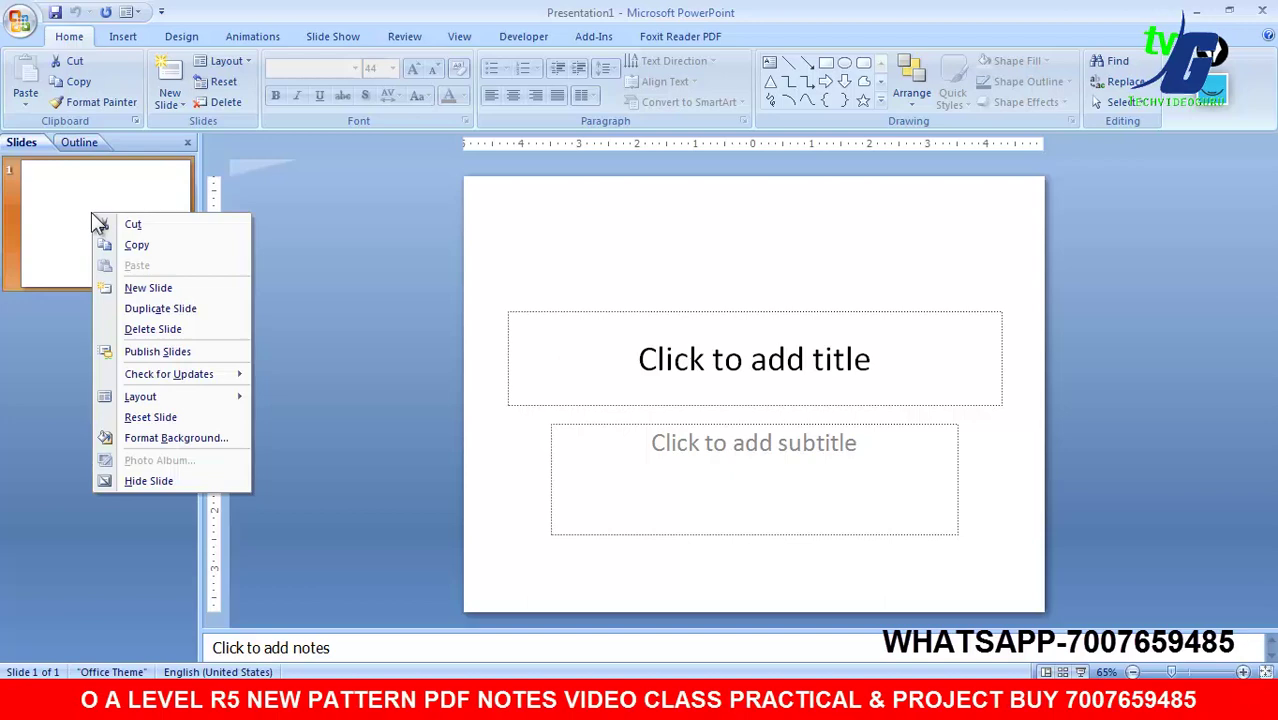
pyautogui.click(134, 288)
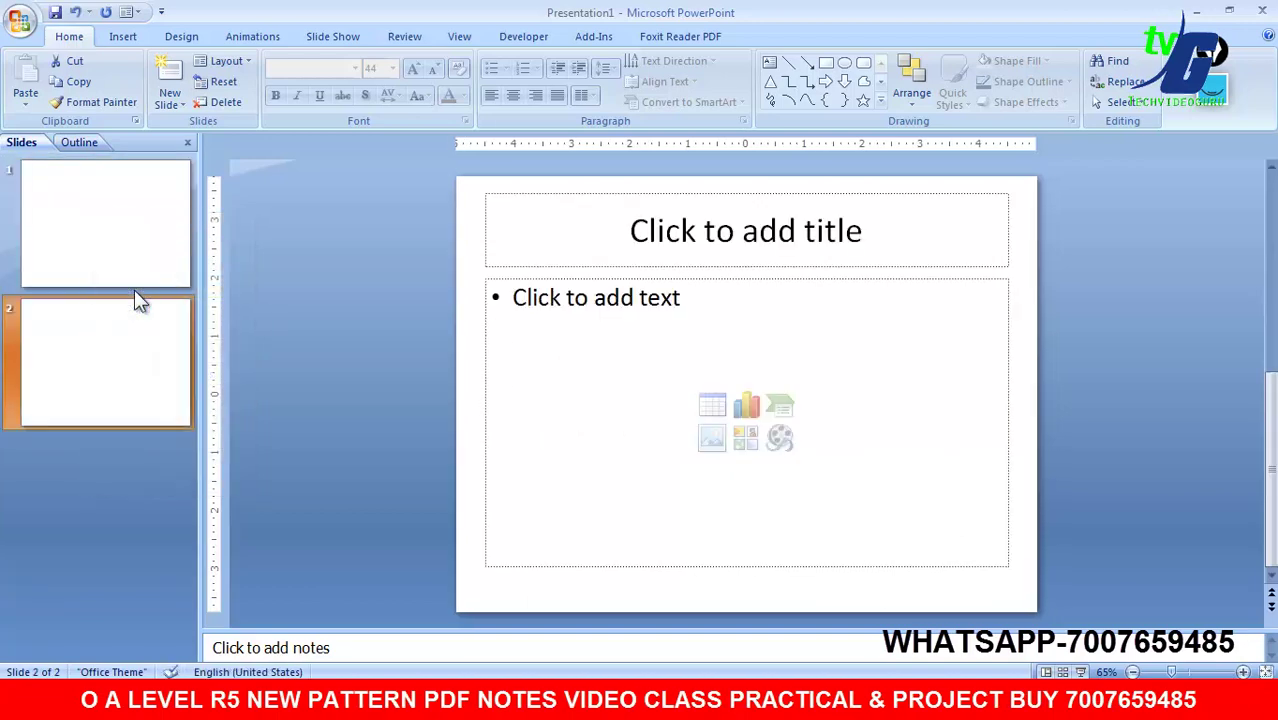
# Step: Add a third slide after slide 2 via New Slide
pyautogui.click(22, 22)
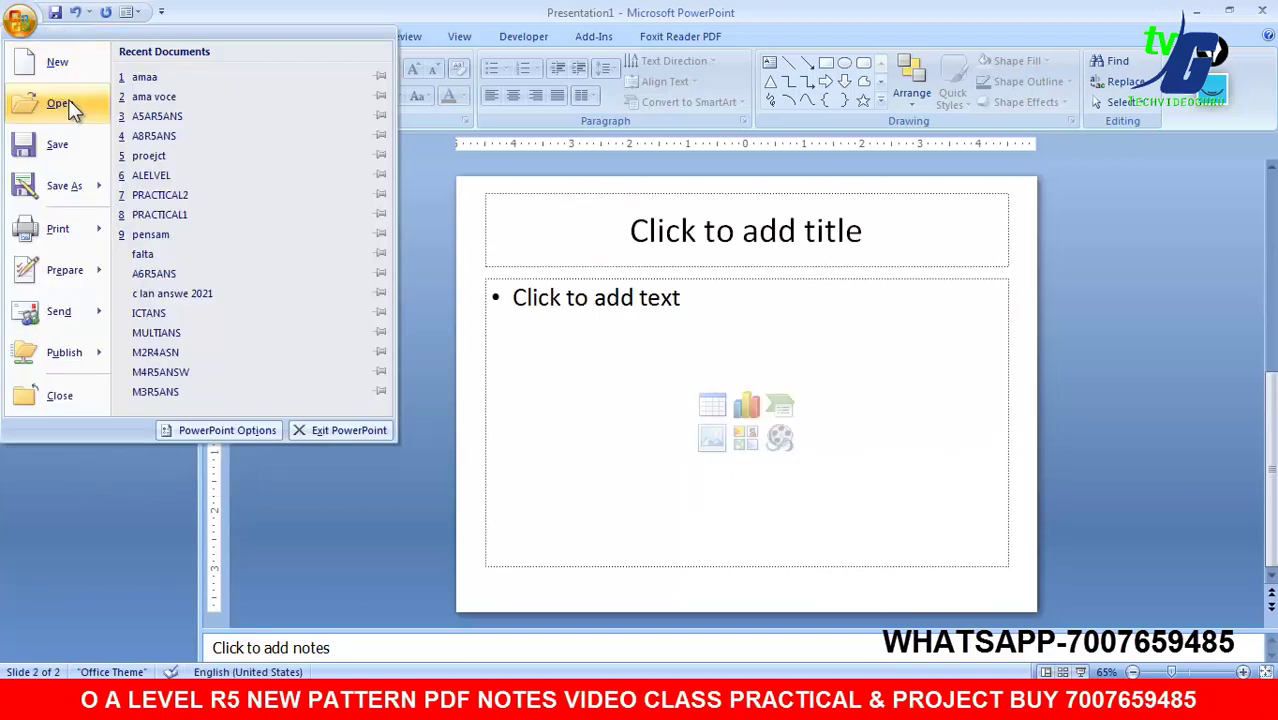
pyautogui.press('Escape')
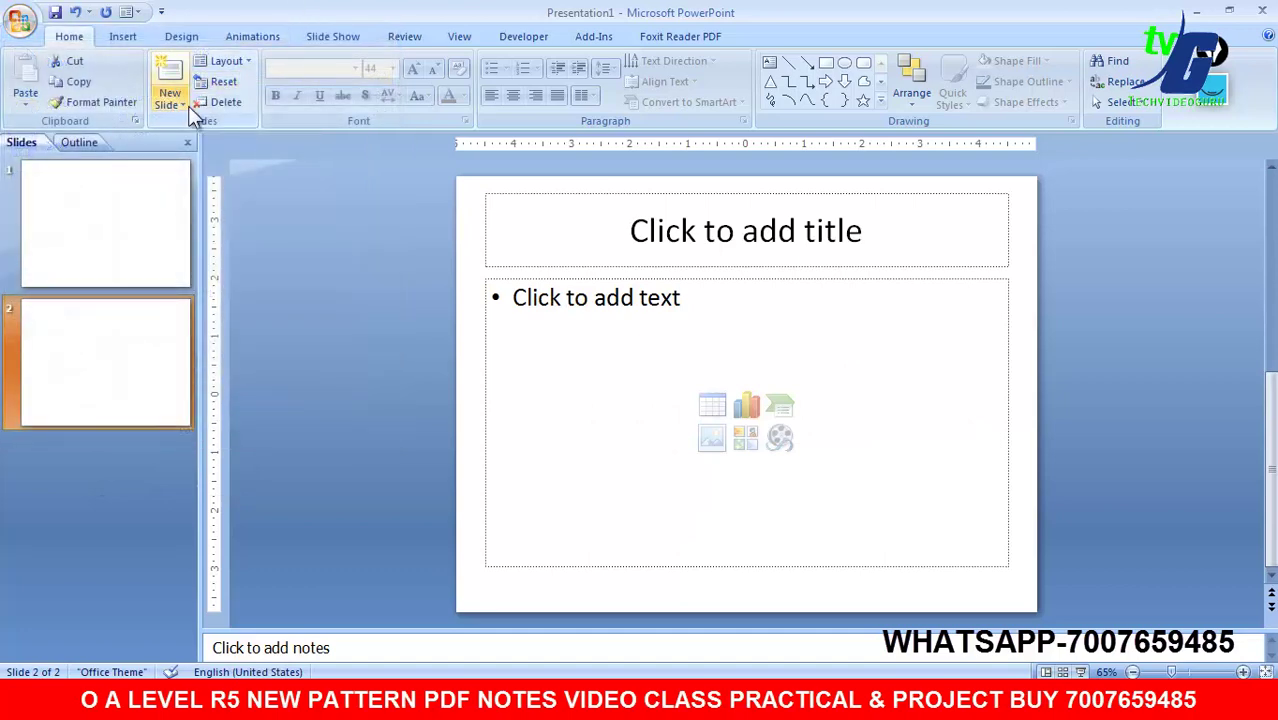
pyautogui.click(186, 106)
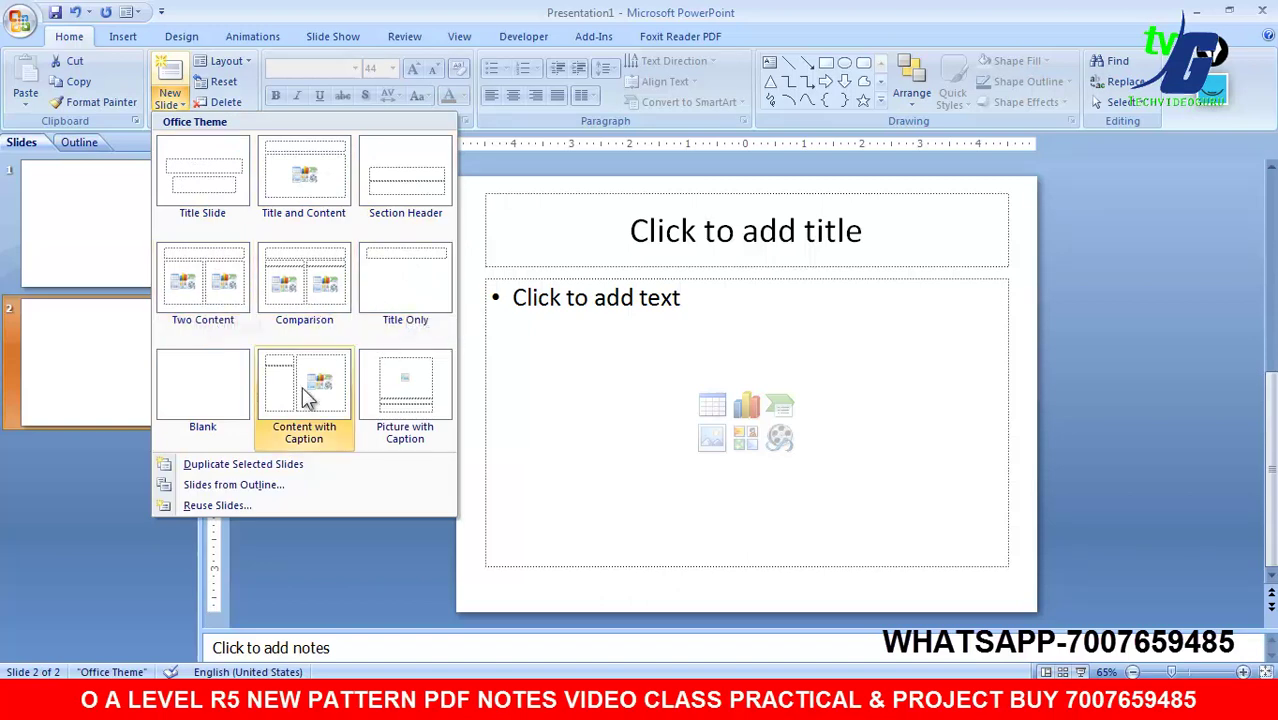
pyautogui.click(93, 352)
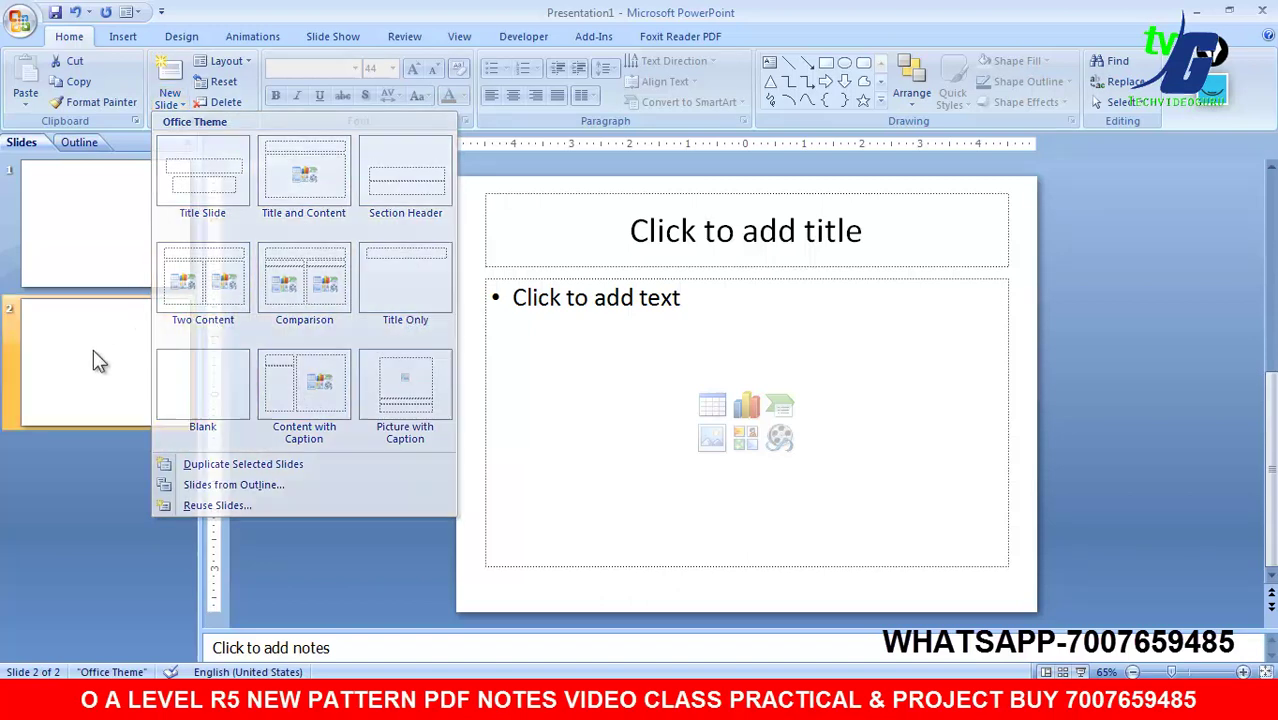
pyautogui.rightClick(125, 350)
pyautogui.click(165, 425)
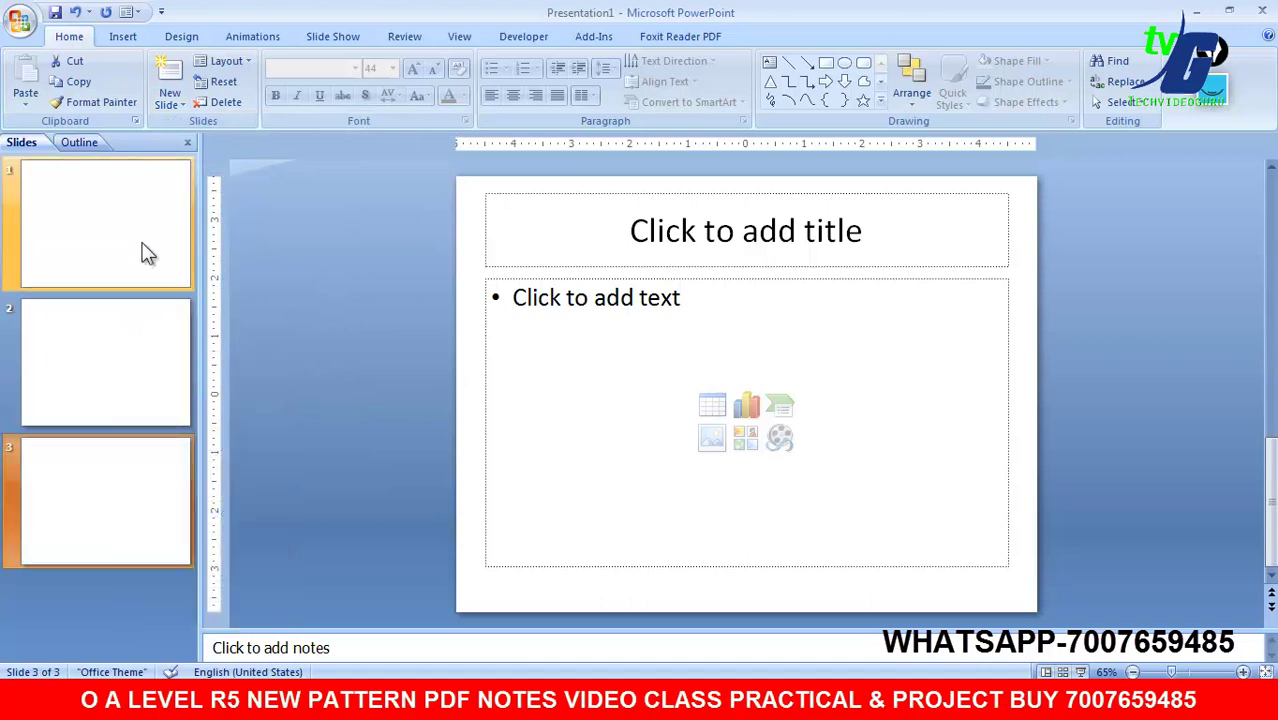
# Step: Check each of the three slides, ending on slide 1
pyautogui.click(119, 340)
pyautogui.click(115, 440)
pyautogui.click(157, 200)
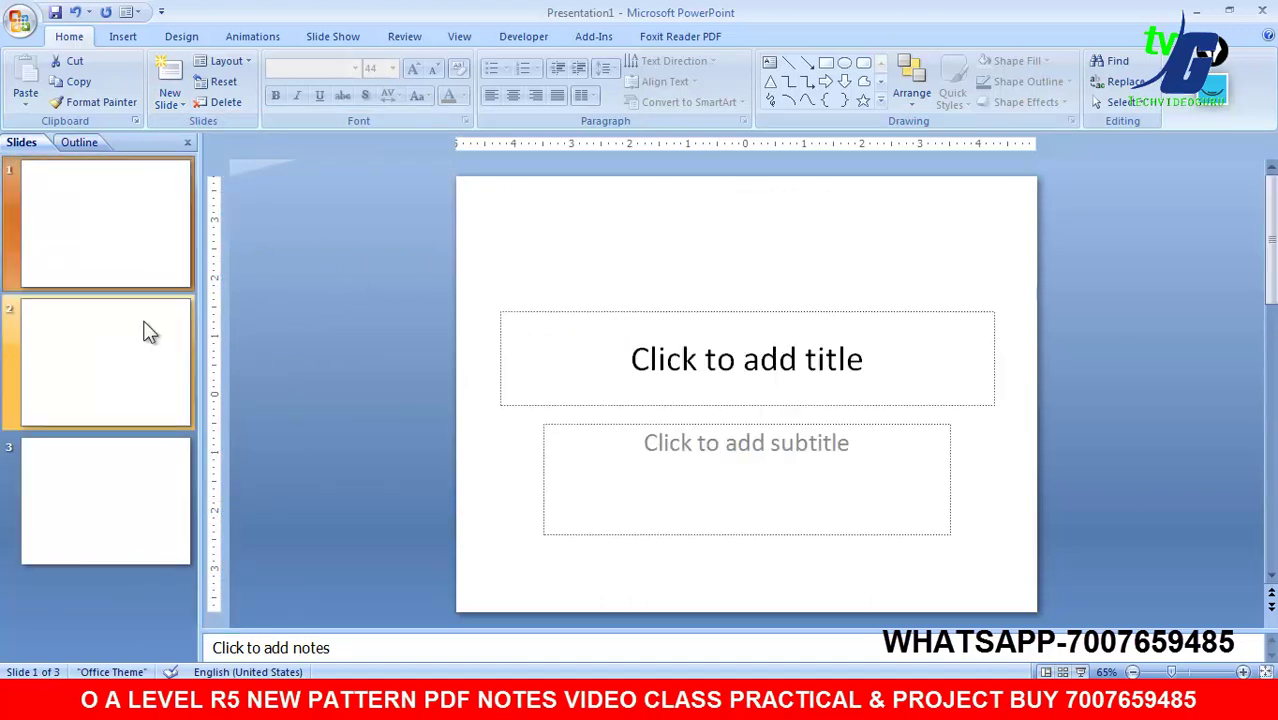
pyautogui.click(148, 332)
pyautogui.click(139, 242)
# Step: Type 'O LEVEL PRACTICAL' as slide 1's title and nudge the title box higher
pyautogui.click(709, 370)
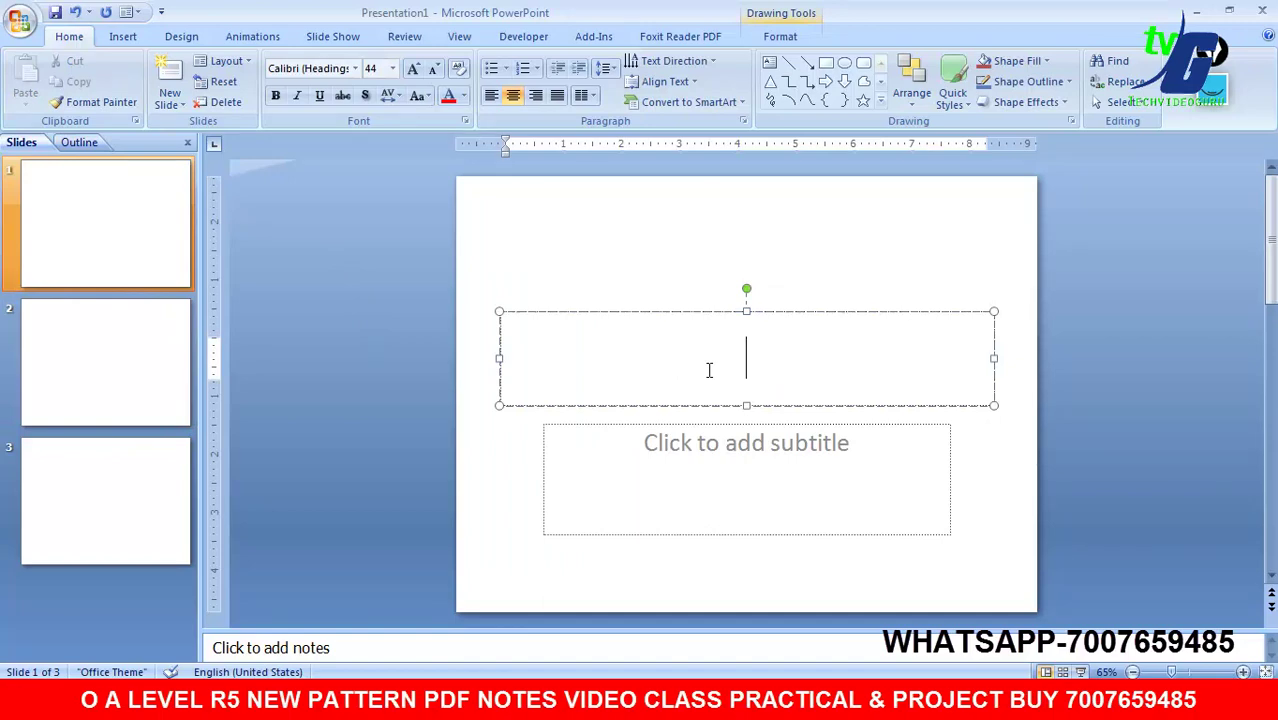
pyautogui.write('O LEVE')
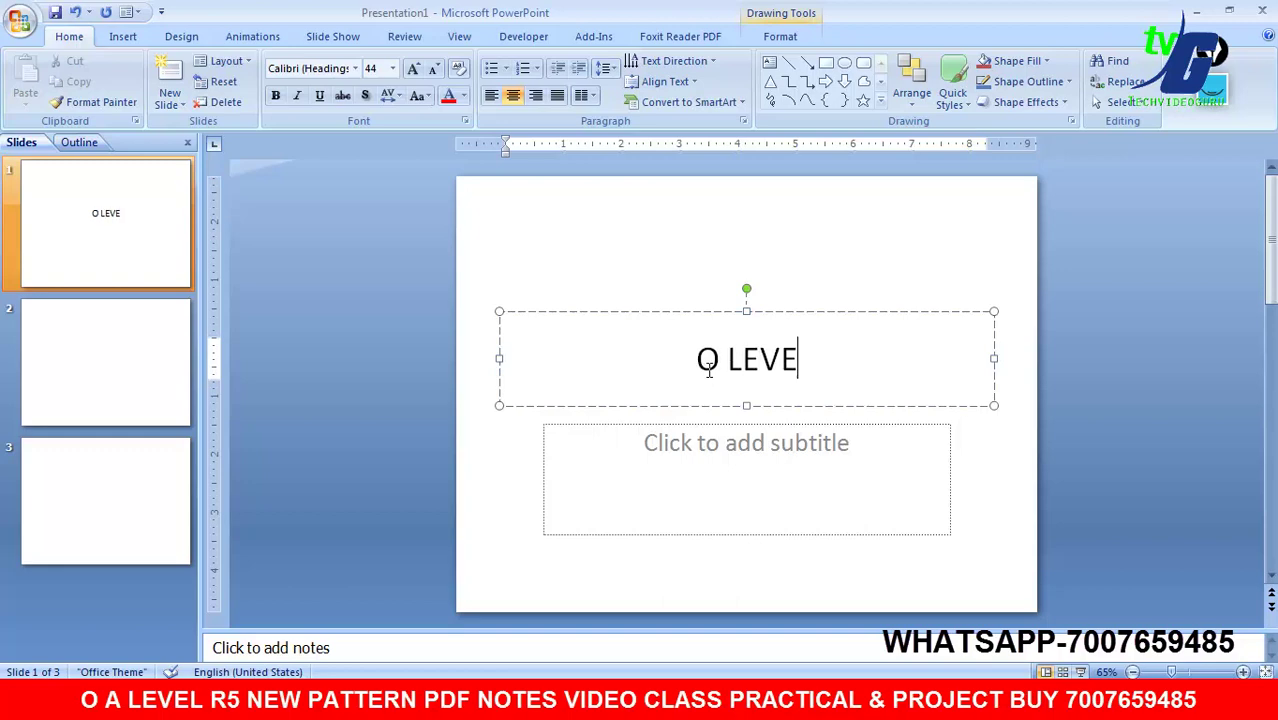
pyautogui.write('L PRACT')
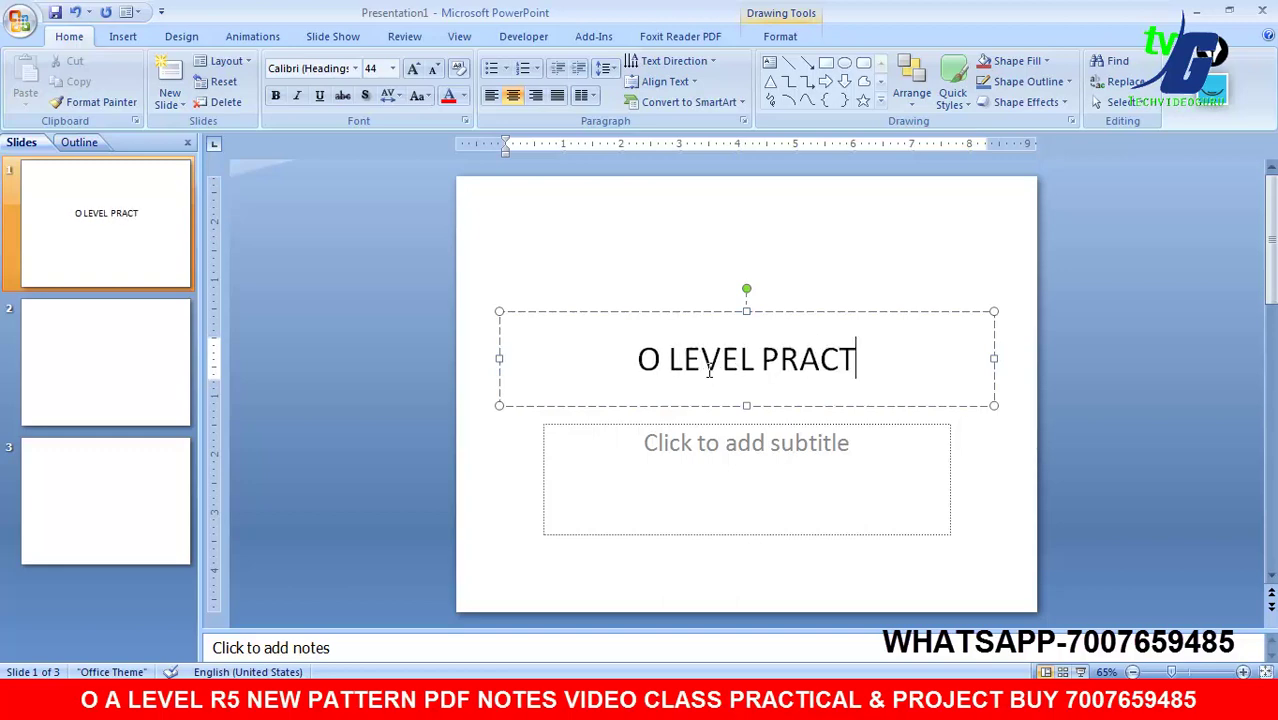
pyautogui.write('ICAL')
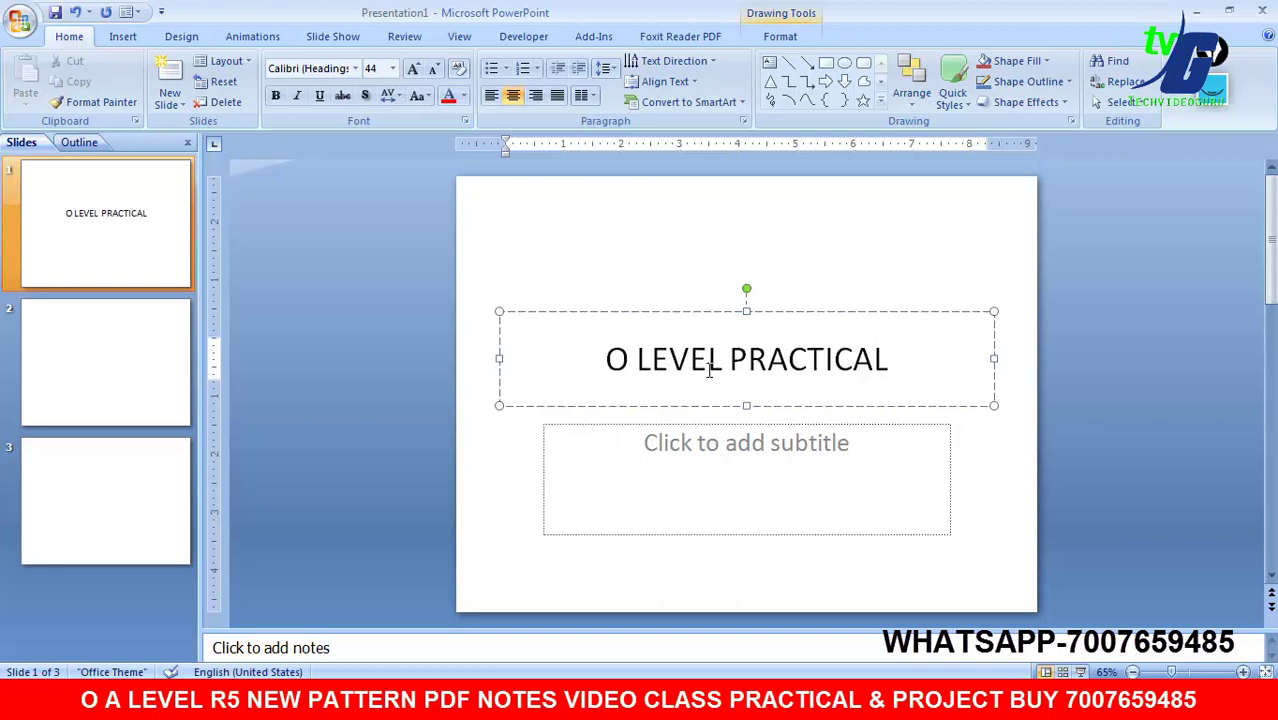
pyautogui.moveTo(712, 310); pyautogui.dragTo(710, 272)
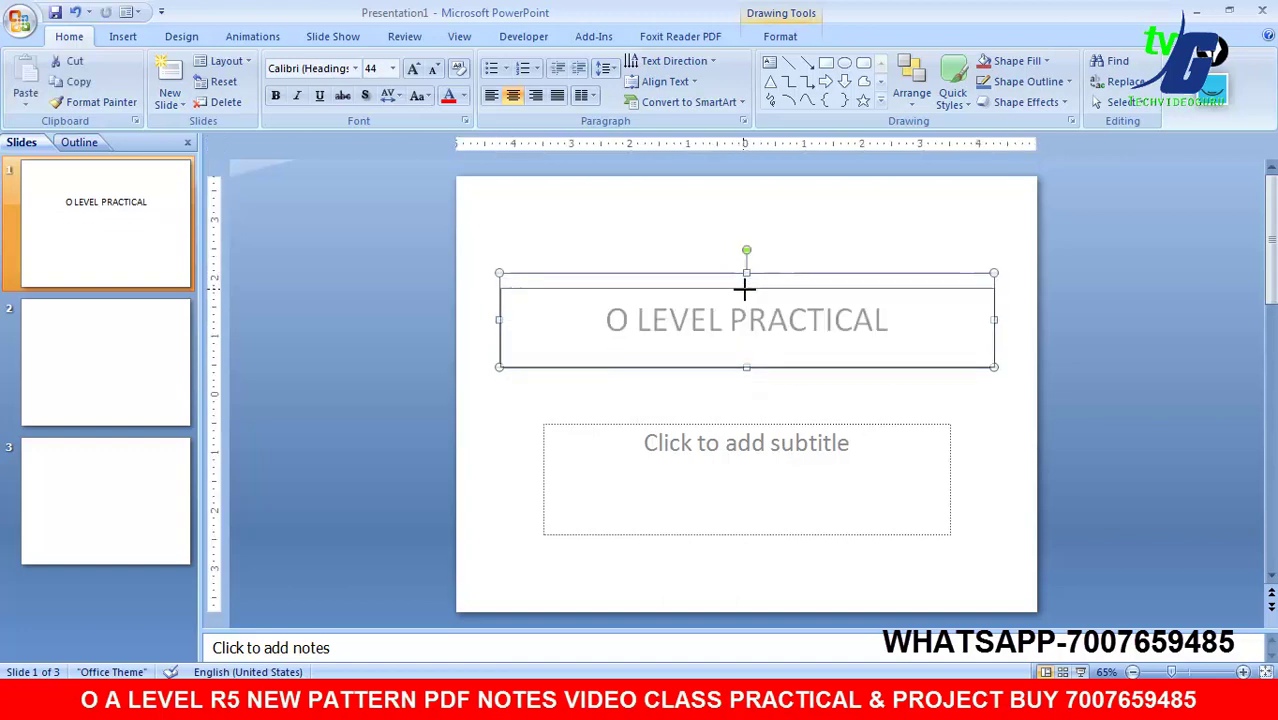
# Step: Select all the title text so it can be formatted
pyautogui.click(746, 318)
pyautogui.hotkey('ctrl', 'a')
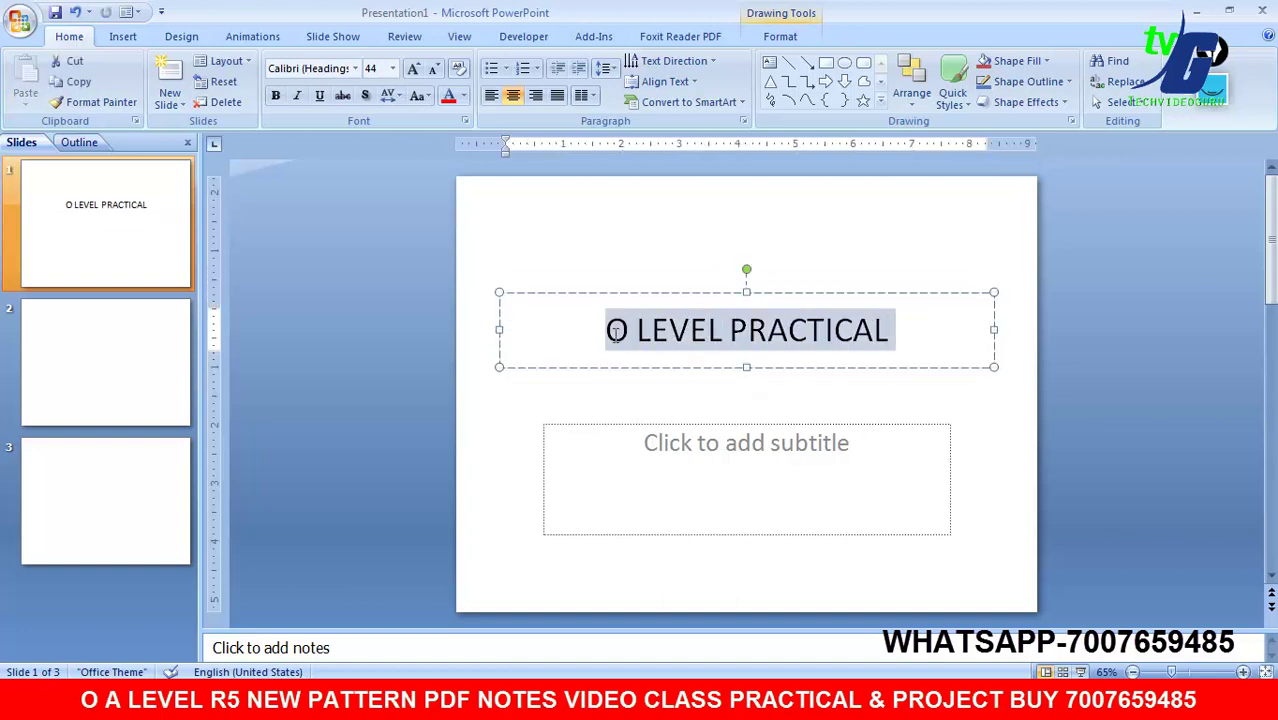
pyautogui.click(780, 36)
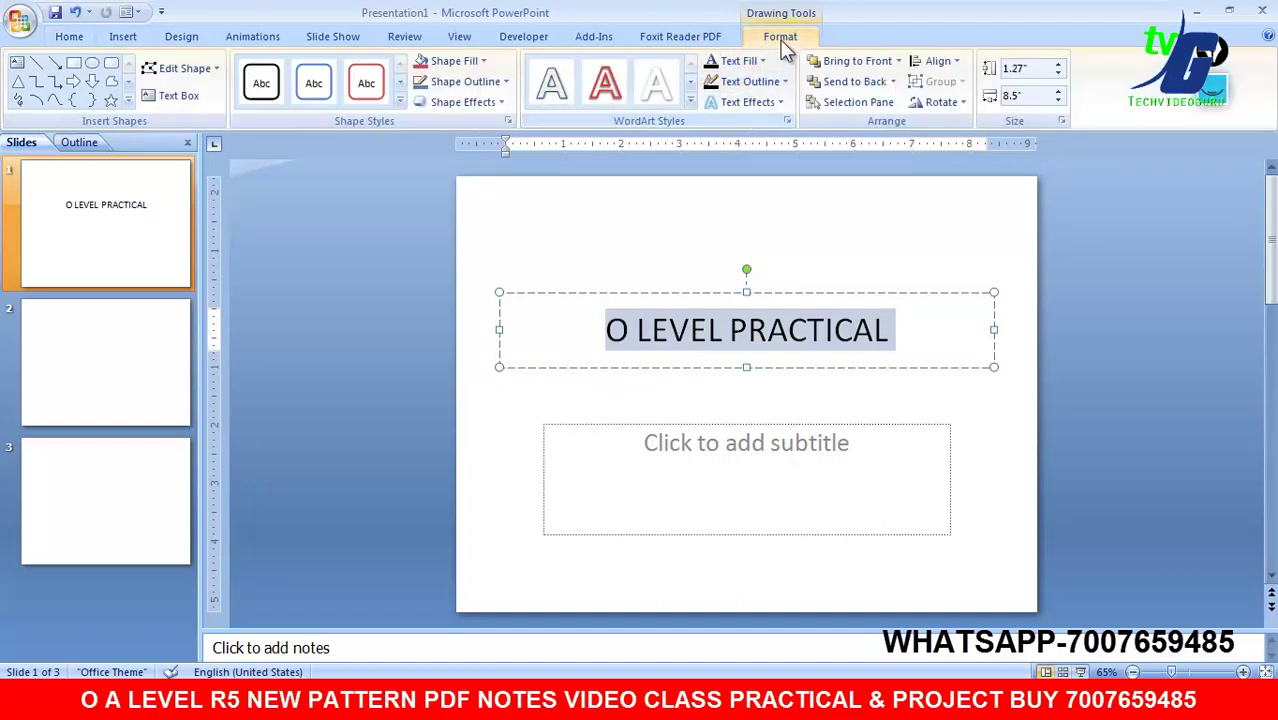
# Step: Colour the title text red and give the title box a solid black fill
pyautogui.click(69, 36)
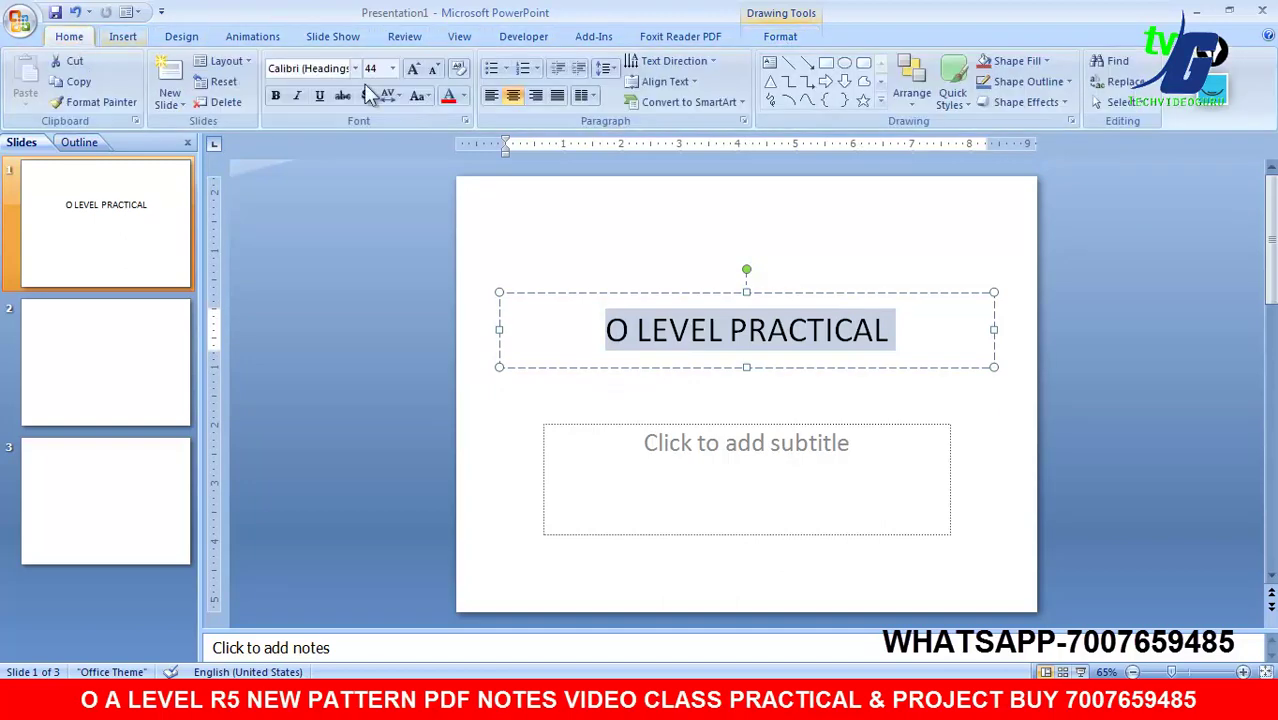
pyautogui.click(464, 96)
pyautogui.click(462, 236)
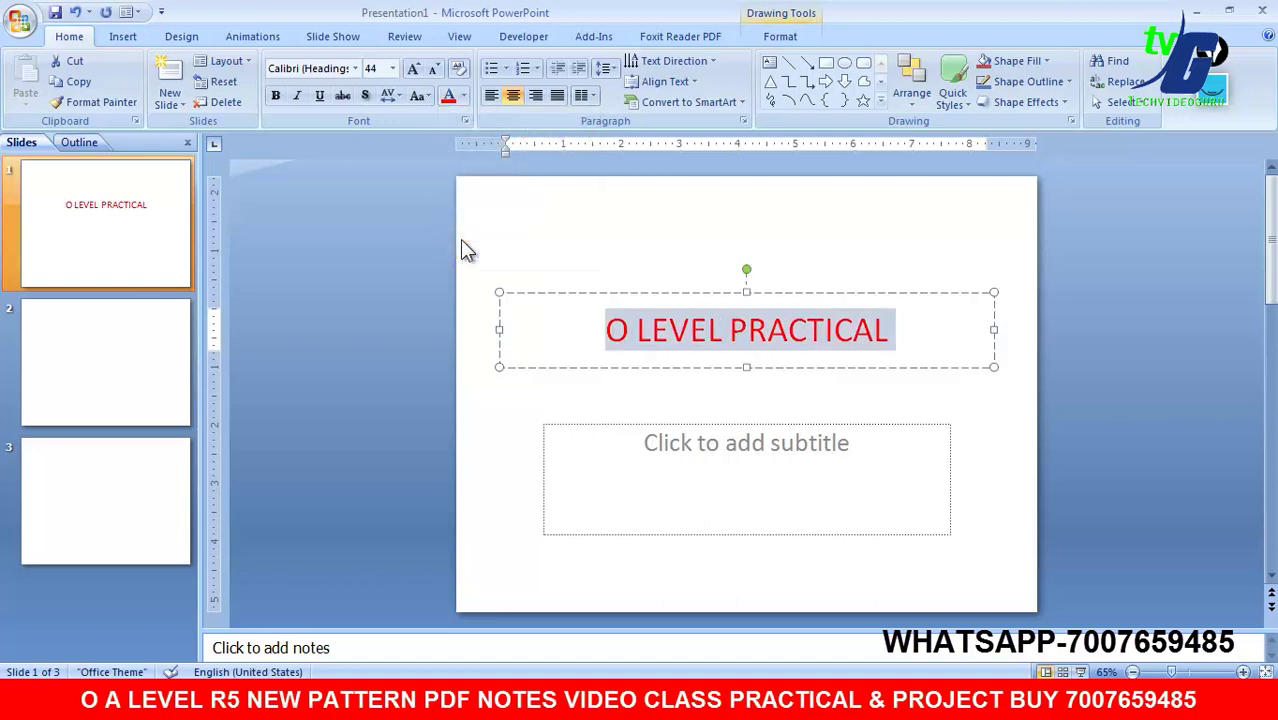
pyautogui.click(791, 42)
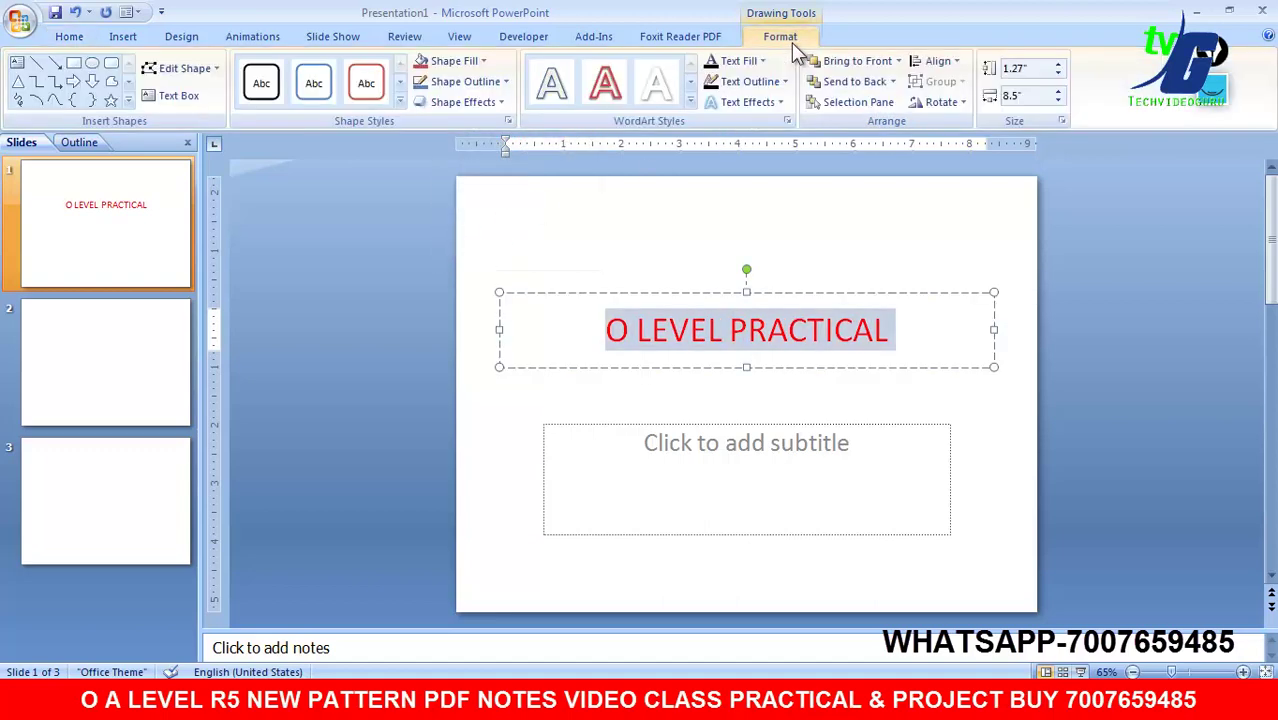
pyautogui.click(462, 61)
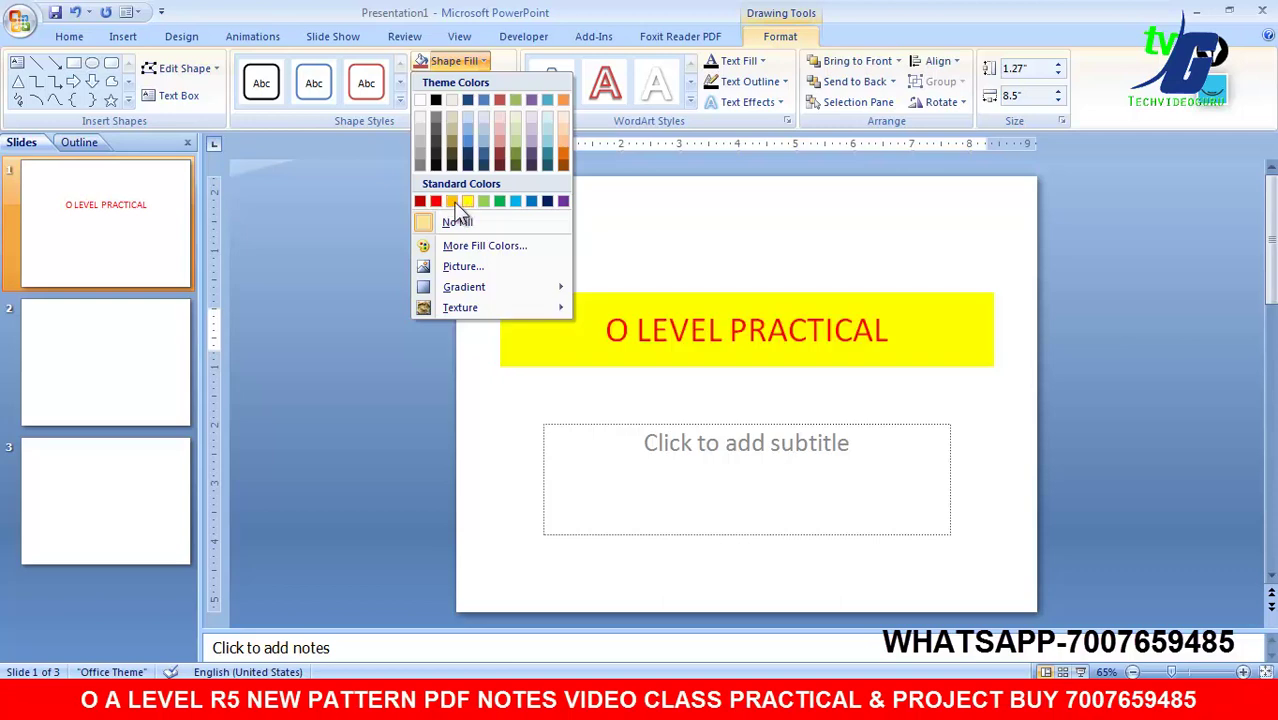
pyautogui.click(436, 101)
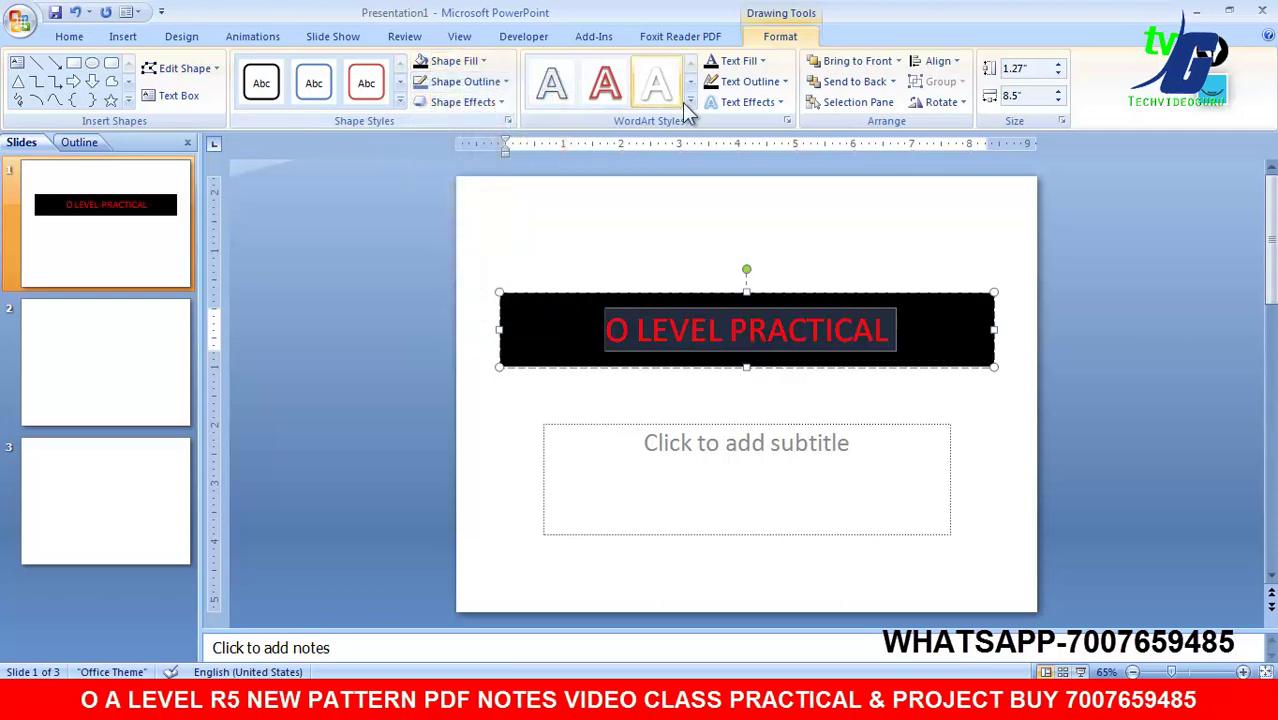
# Step: Make the title bold and grow it step by step to 66 pt
pyautogui.click(70, 37)
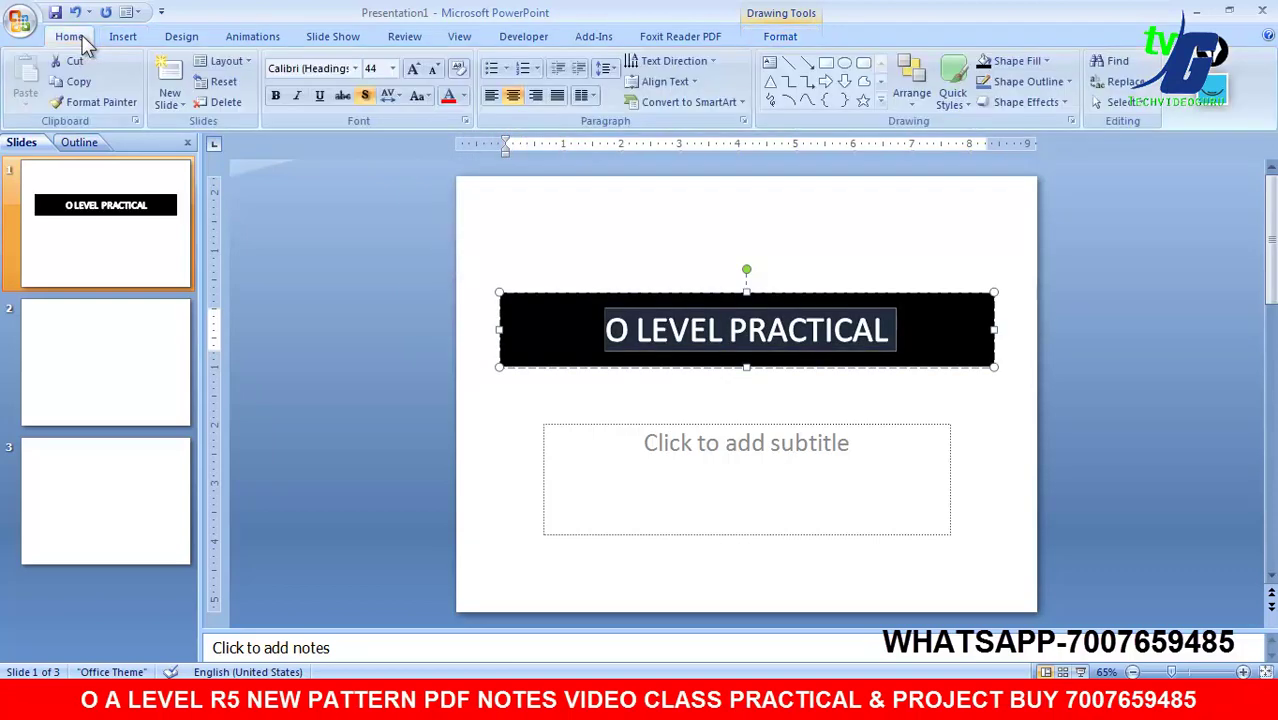
pyautogui.click(280, 98)
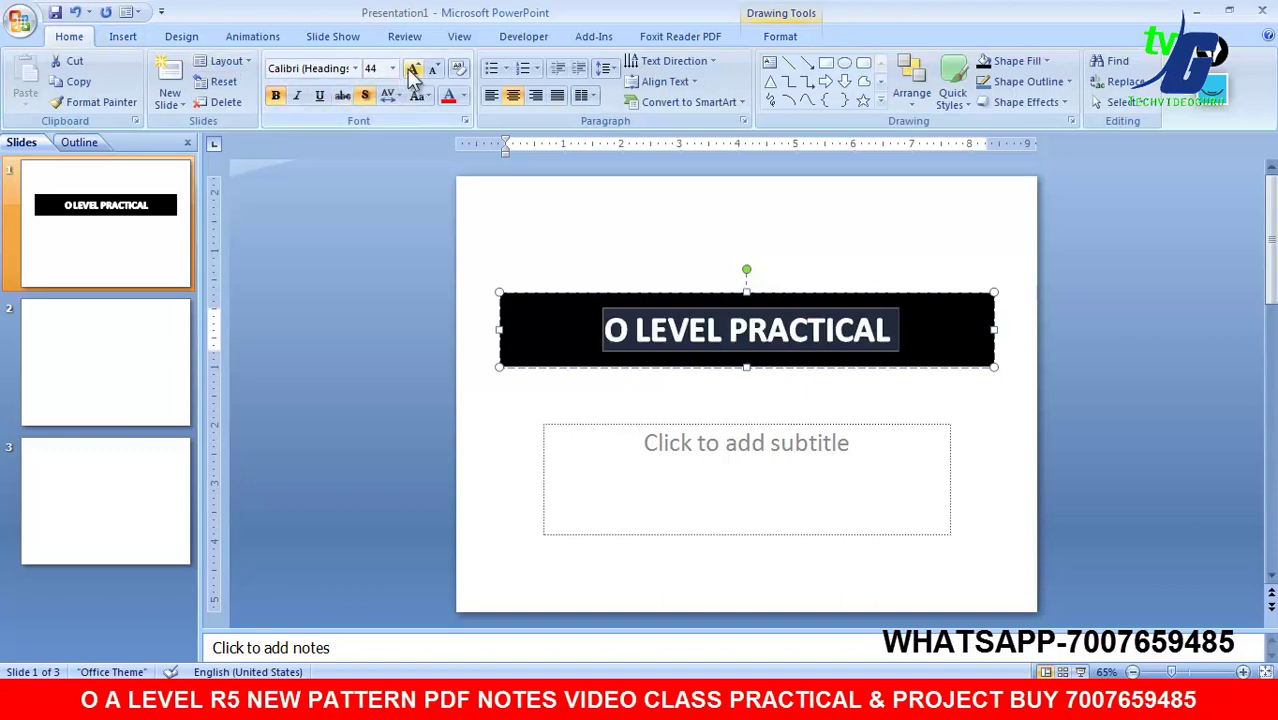
pyautogui.click(413, 78)
pyautogui.click(413, 78)
pyautogui.click(413, 78)
pyautogui.click(413, 78)
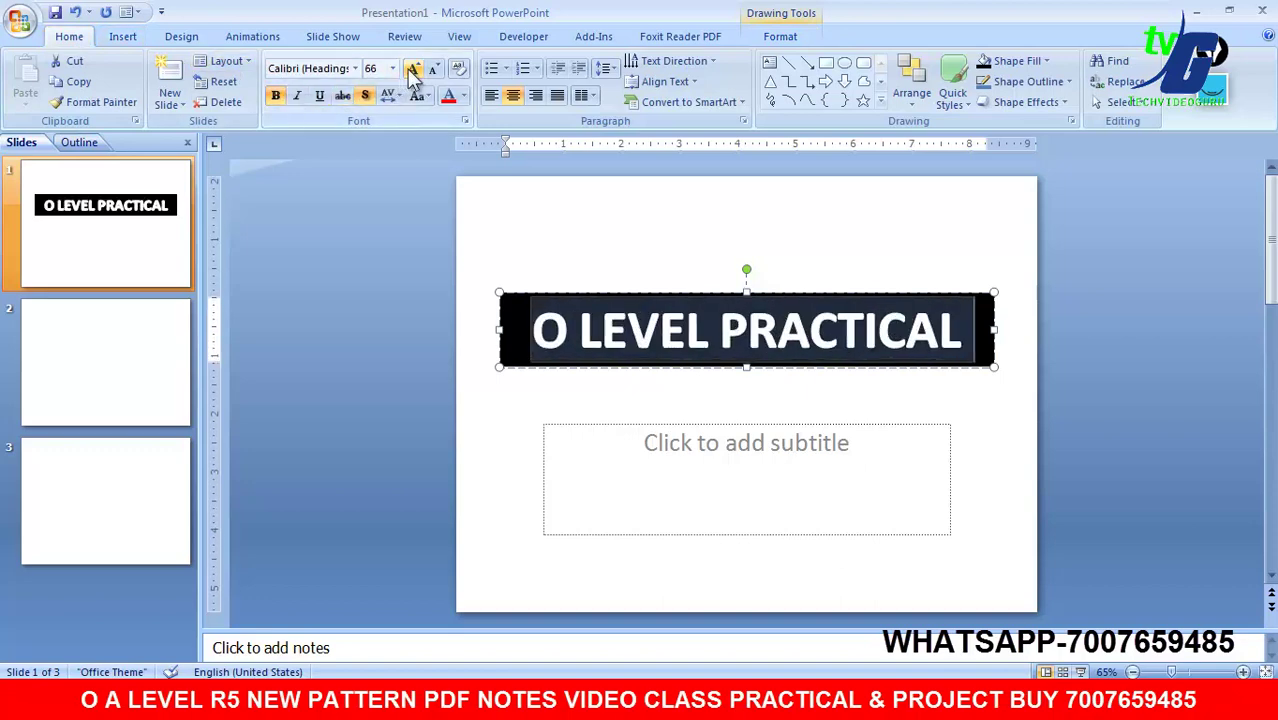
pyautogui.click(413, 78)
# Step: Enlarge the title to 72 pt and move the title box higher on the slide
pyautogui.click(341, 271)
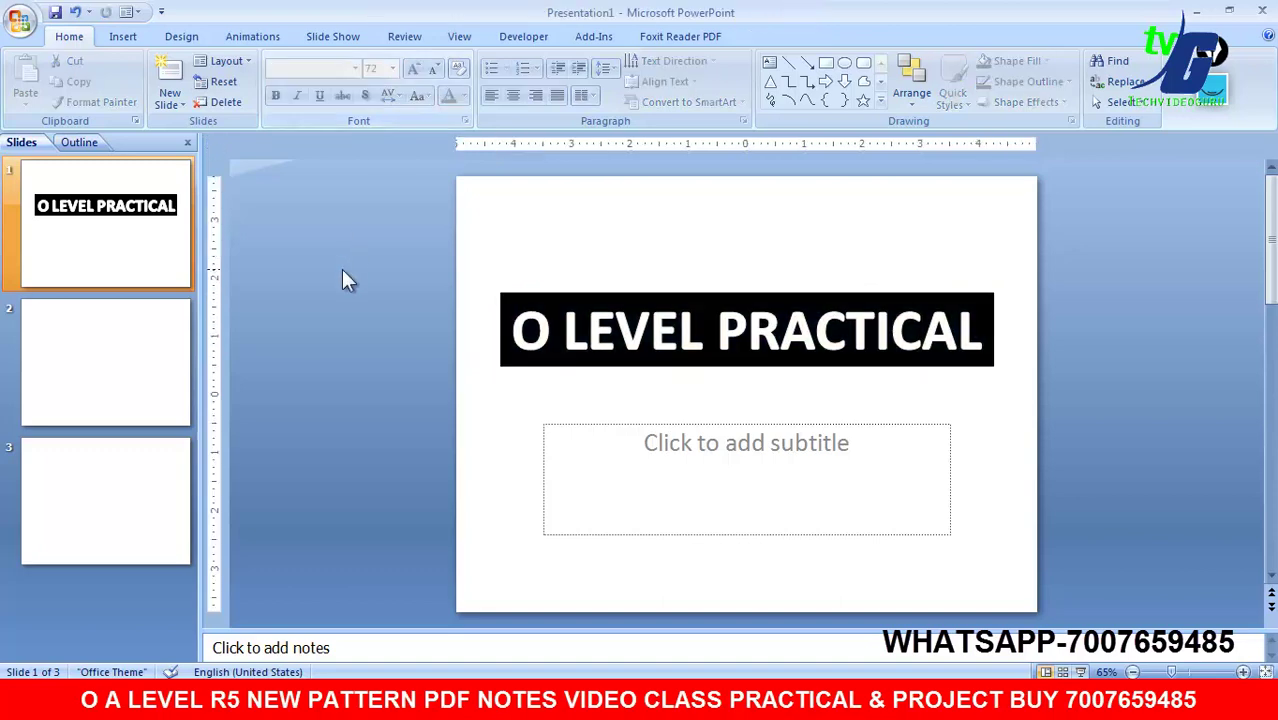
pyautogui.click(769, 427)
pyautogui.press('Escape')
pyautogui.press('Escape')
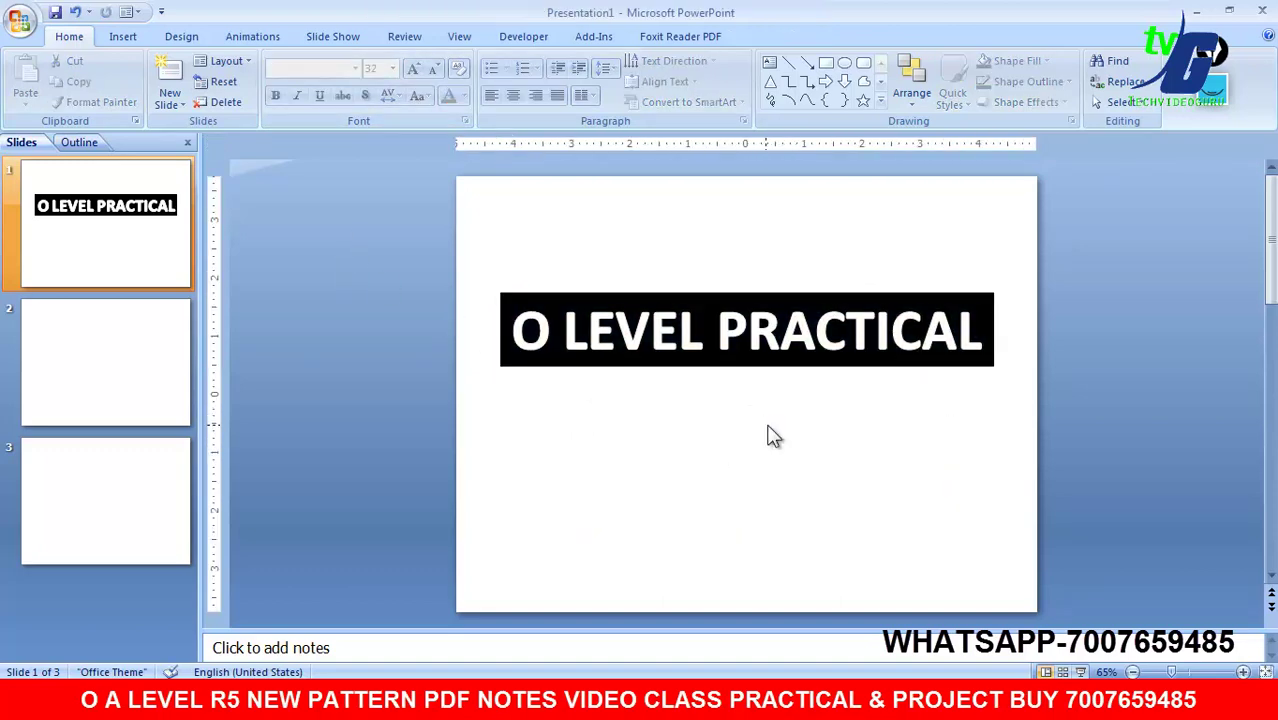
pyautogui.click(762, 305)
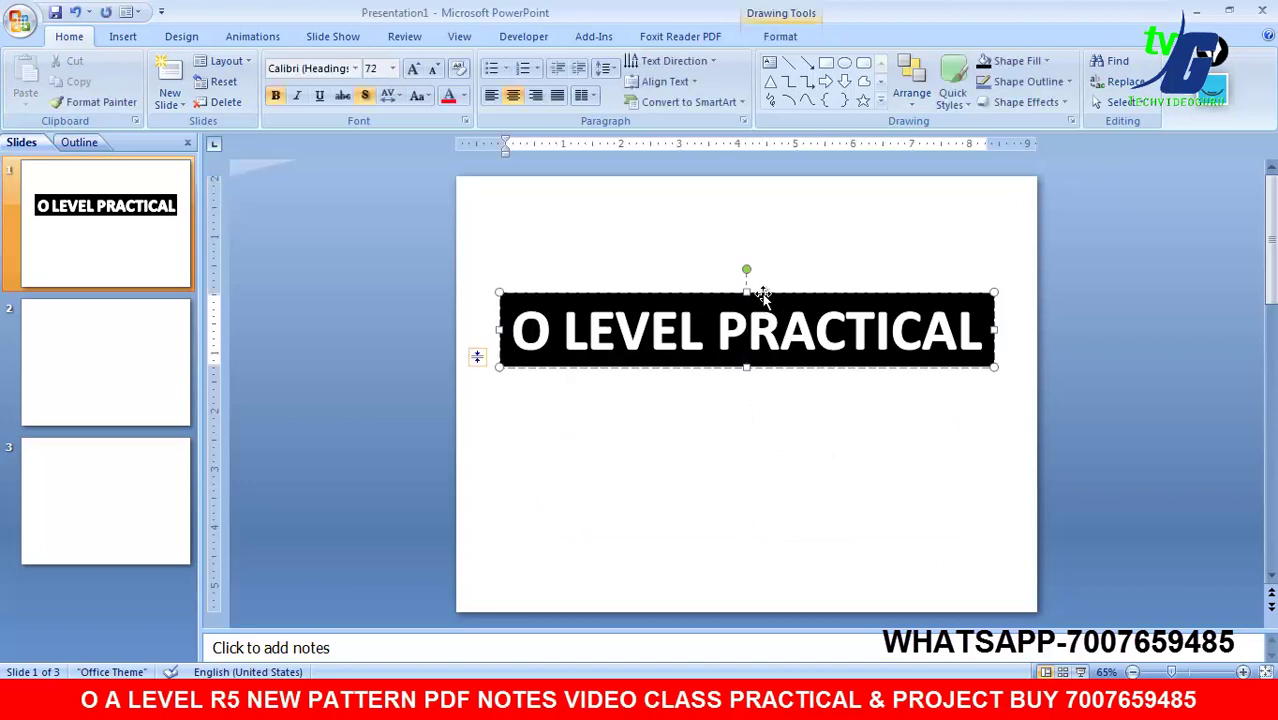
pyautogui.moveTo(762, 296); pyautogui.dragTo(762, 238)
pyautogui.click(741, 400)
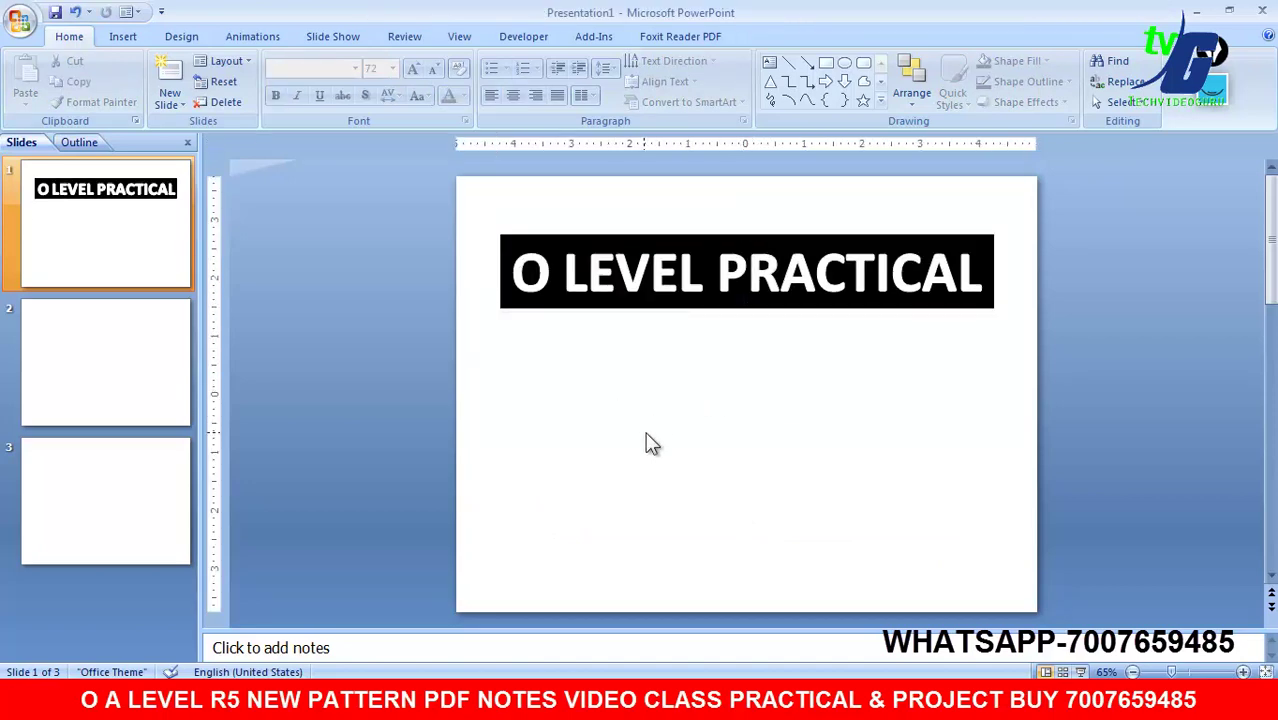
# Step: Review slides 2 and 3, then return to the O LEVEL PRACTICAL title slide
pyautogui.click(110, 370)
pyautogui.click(105, 277)
pyautogui.click(106, 391)
pyautogui.click(102, 489)
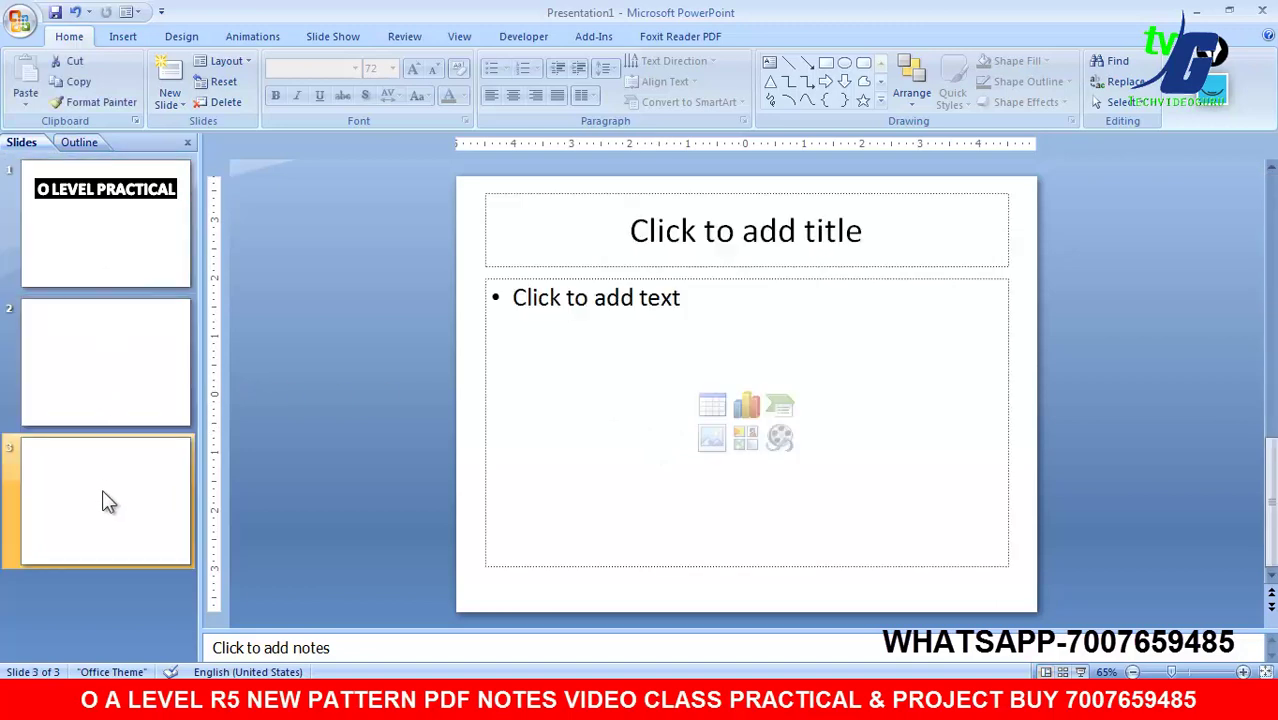
pyautogui.click(116, 246)
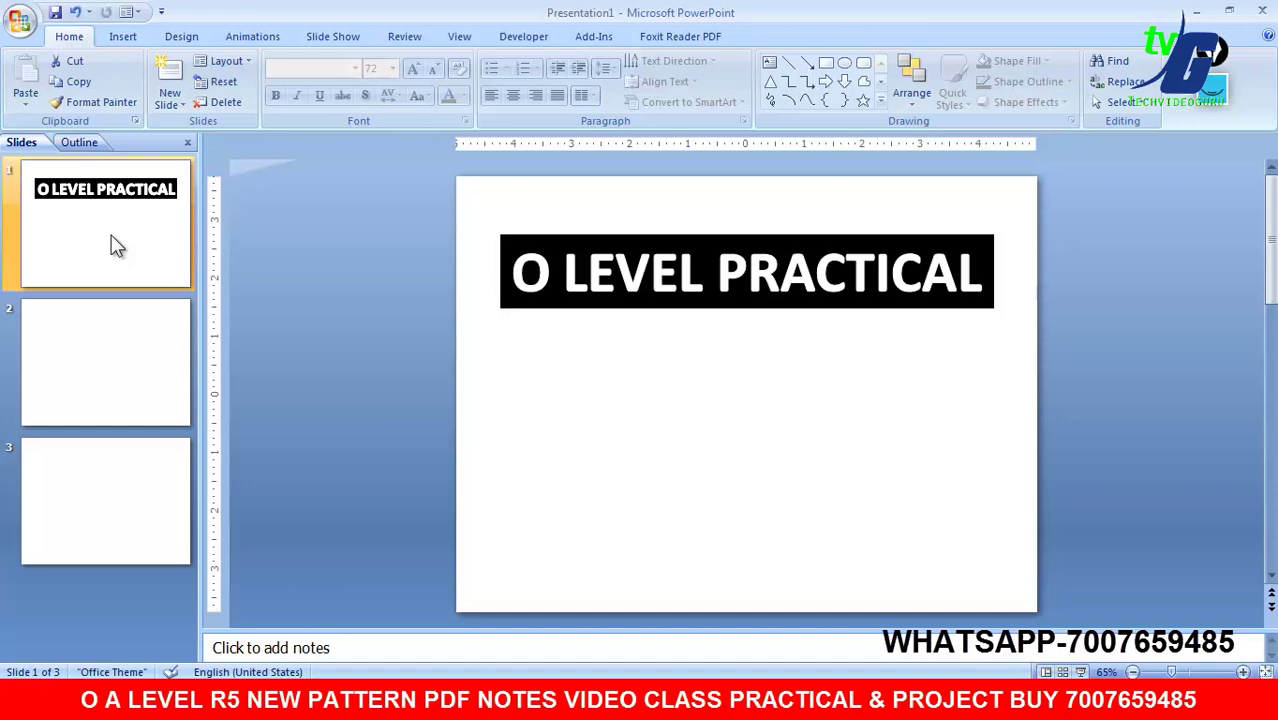
pyautogui.click(775, 206)
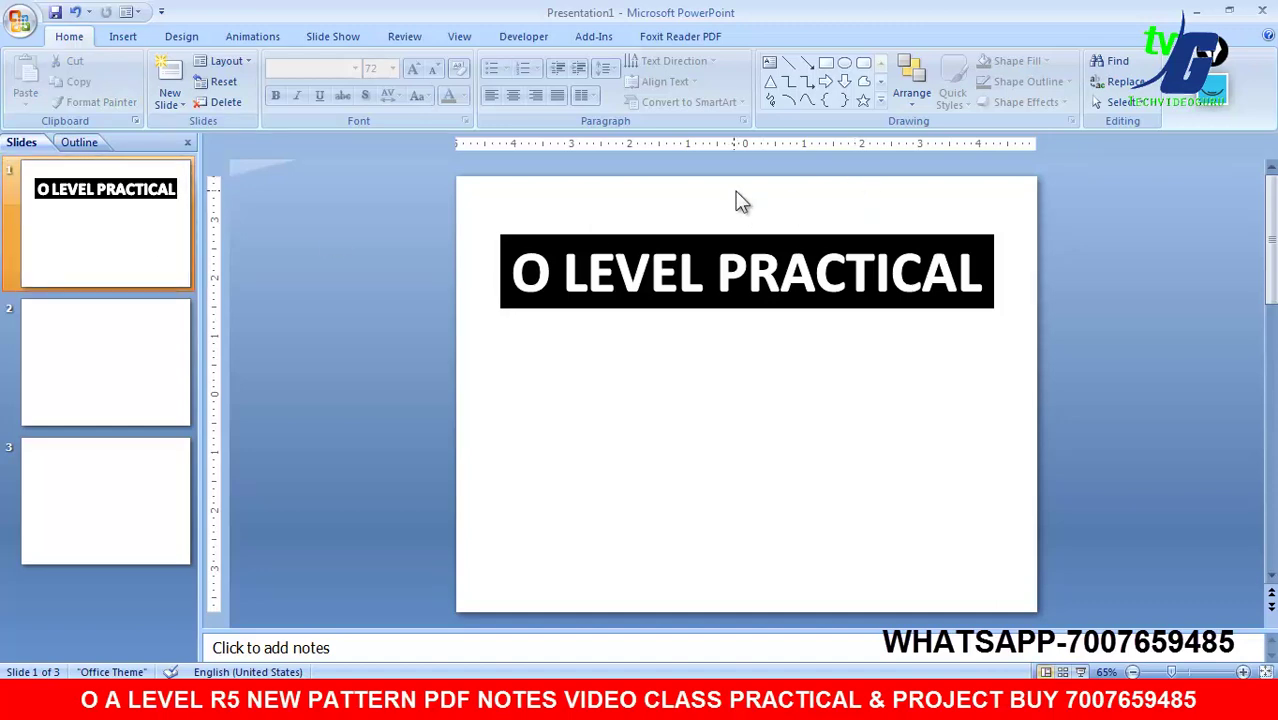
pyautogui.click(124, 41)
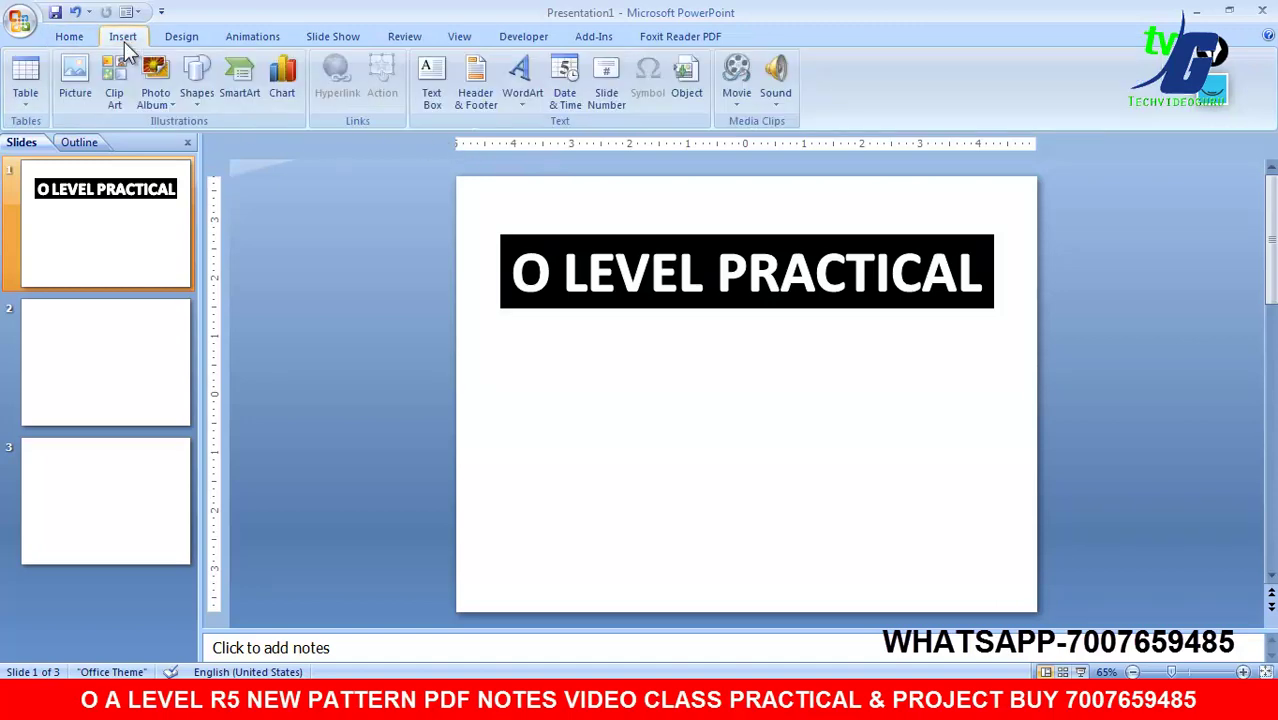
# Step: Add automatic slide numbers and a footer to all slides, leaving date and time off
pyautogui.click(485, 98)
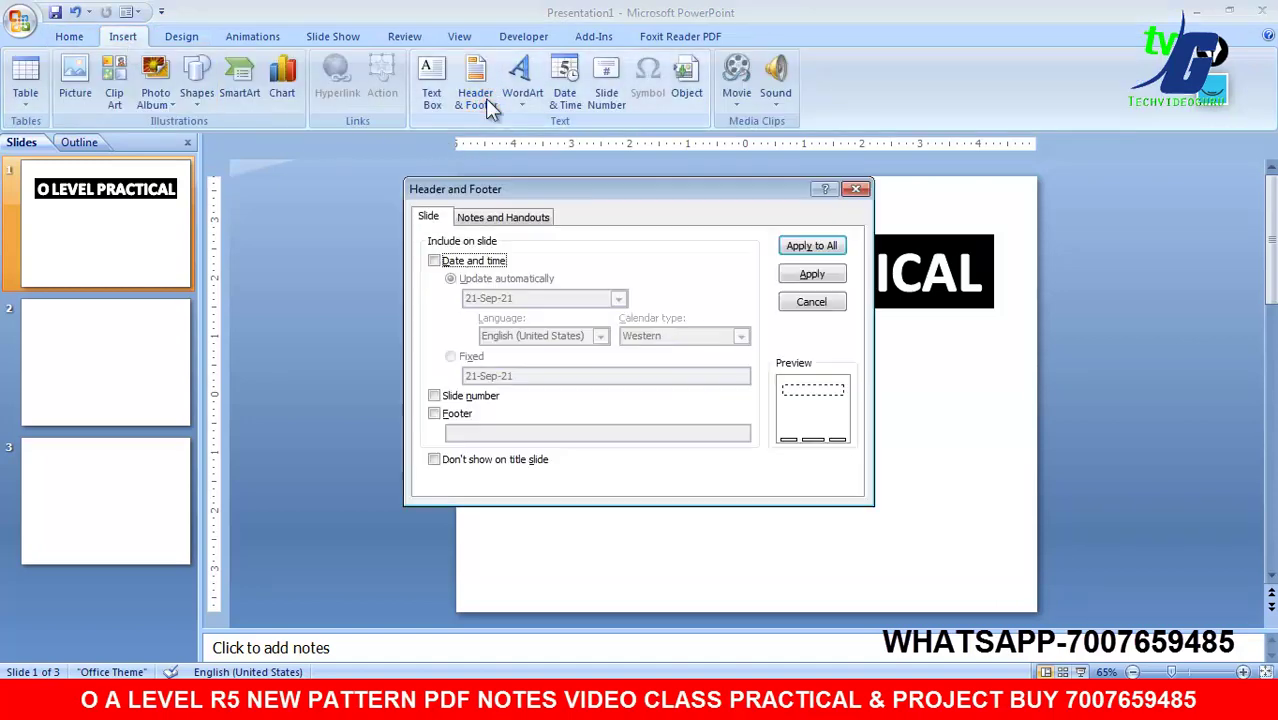
pyautogui.click(435, 261)
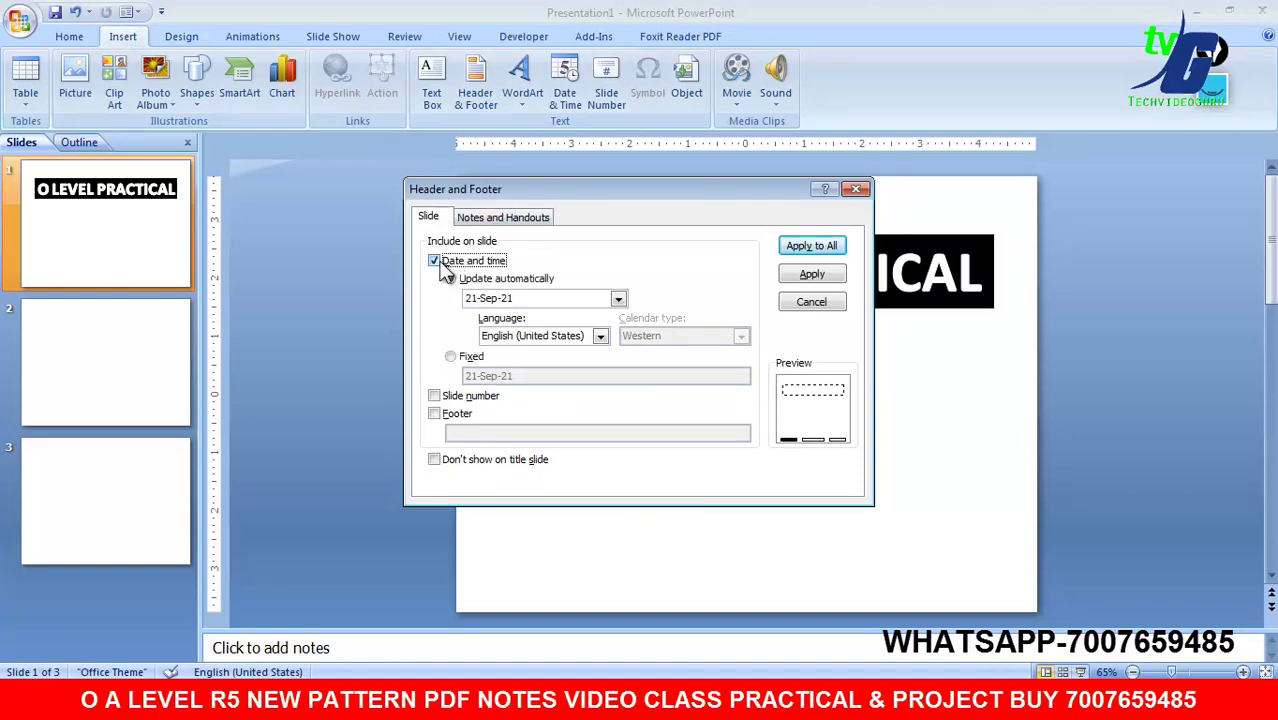
pyautogui.click(436, 262)
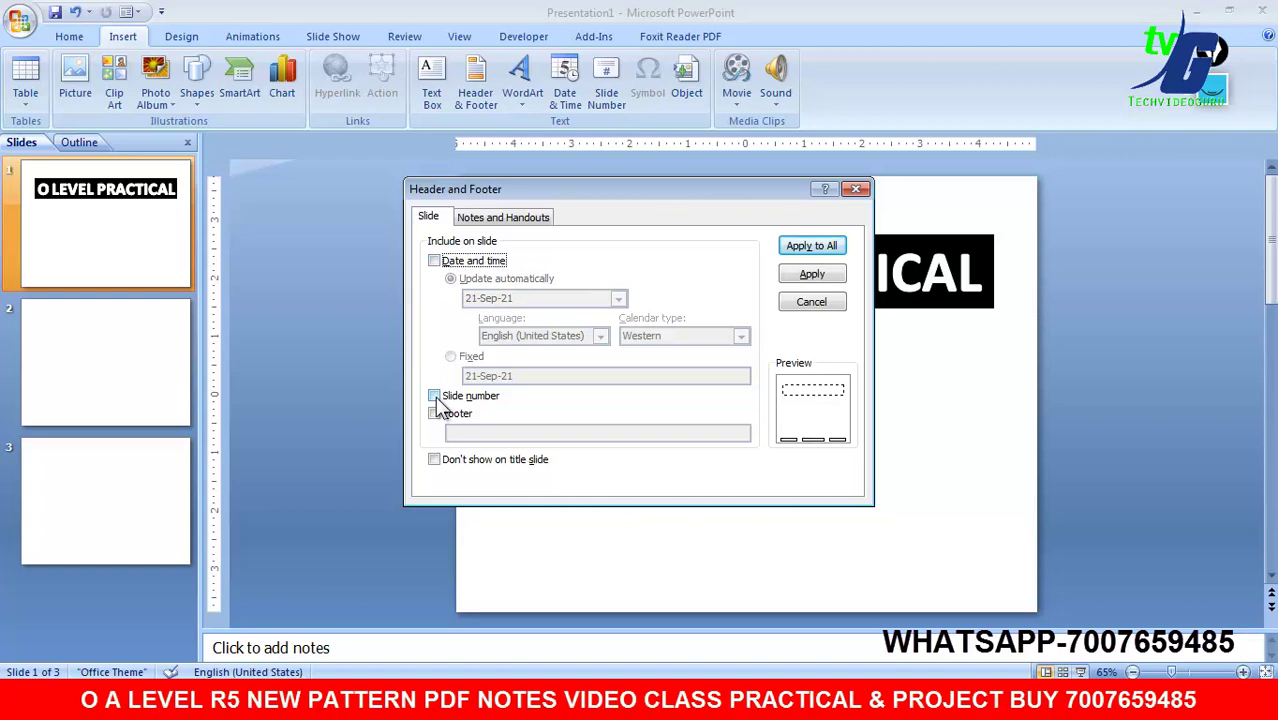
pyautogui.click(434, 396)
pyautogui.click(435, 416)
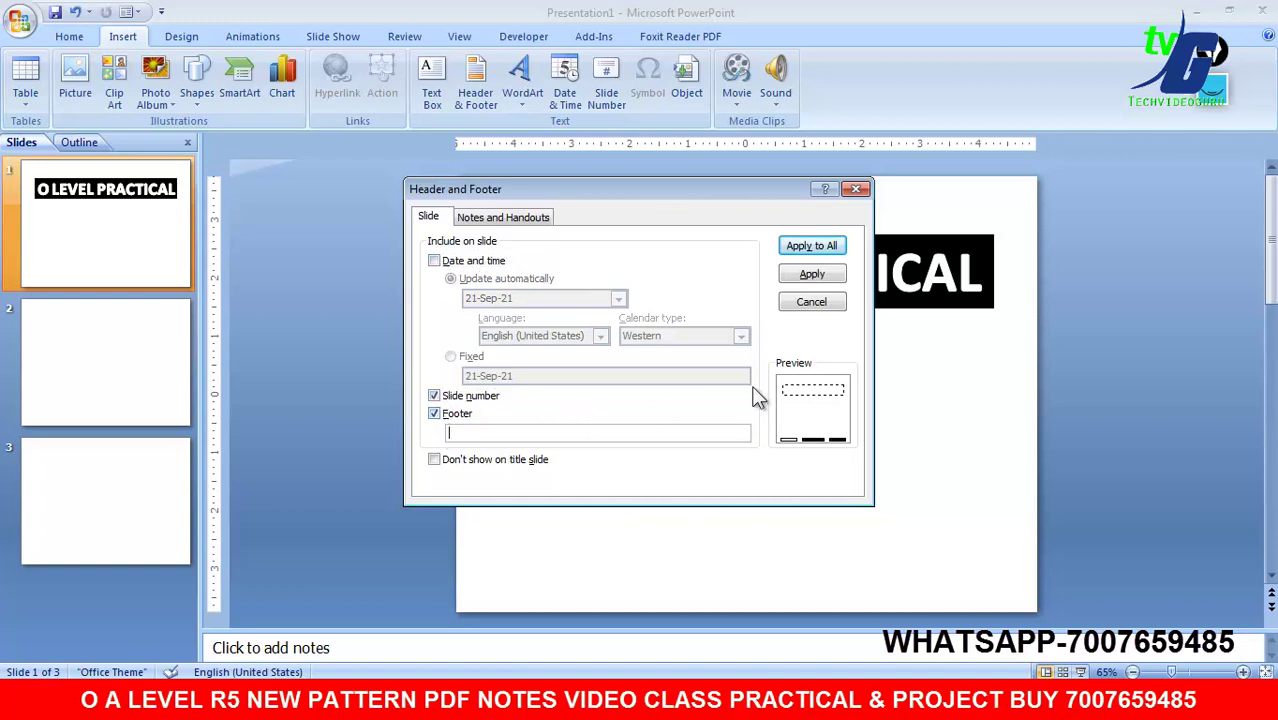
pyautogui.click(810, 248)
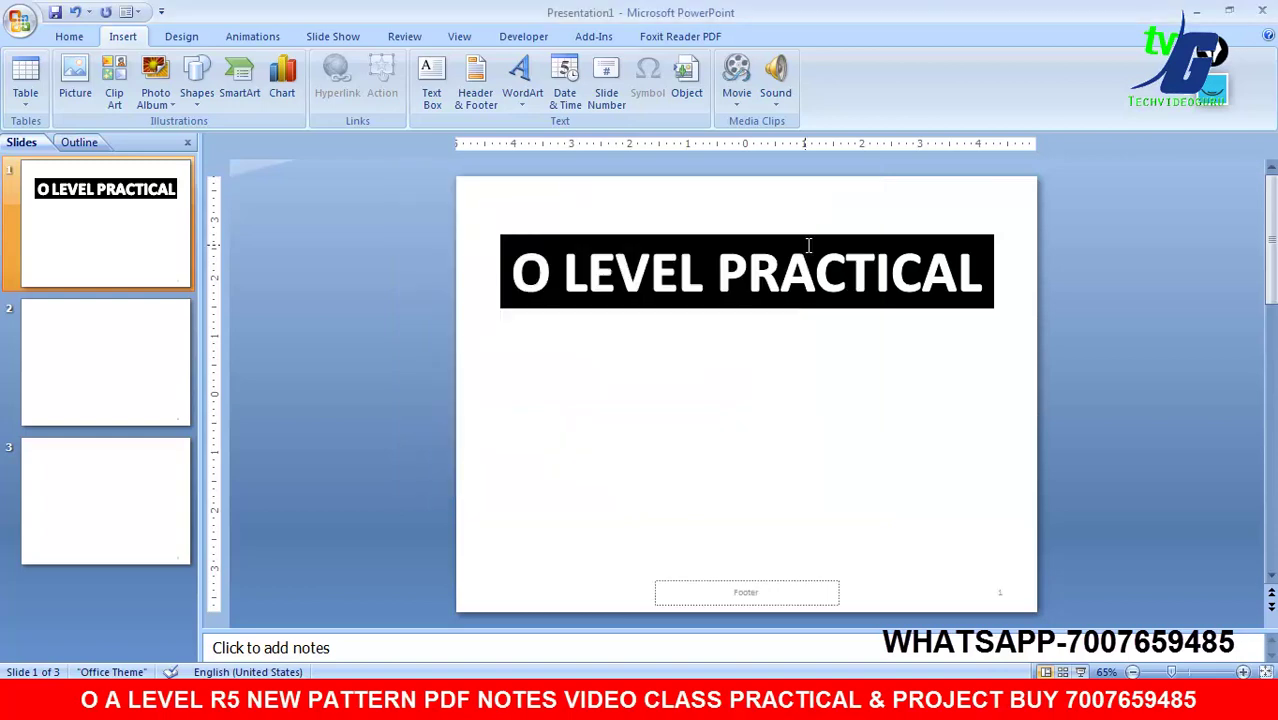
# Step: Check the footer and slide-number boxes on slides 1, 2 and 3, then return to slide 1
pyautogui.click(757, 590)
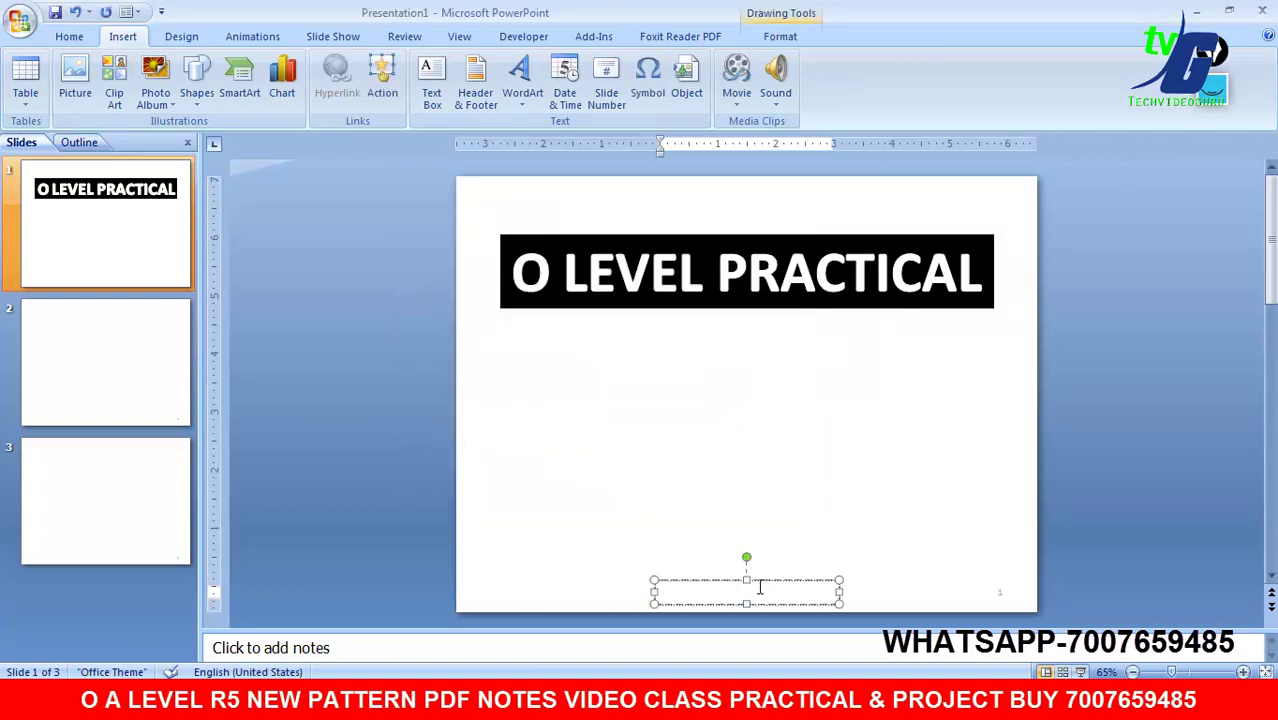
pyautogui.click(907, 550)
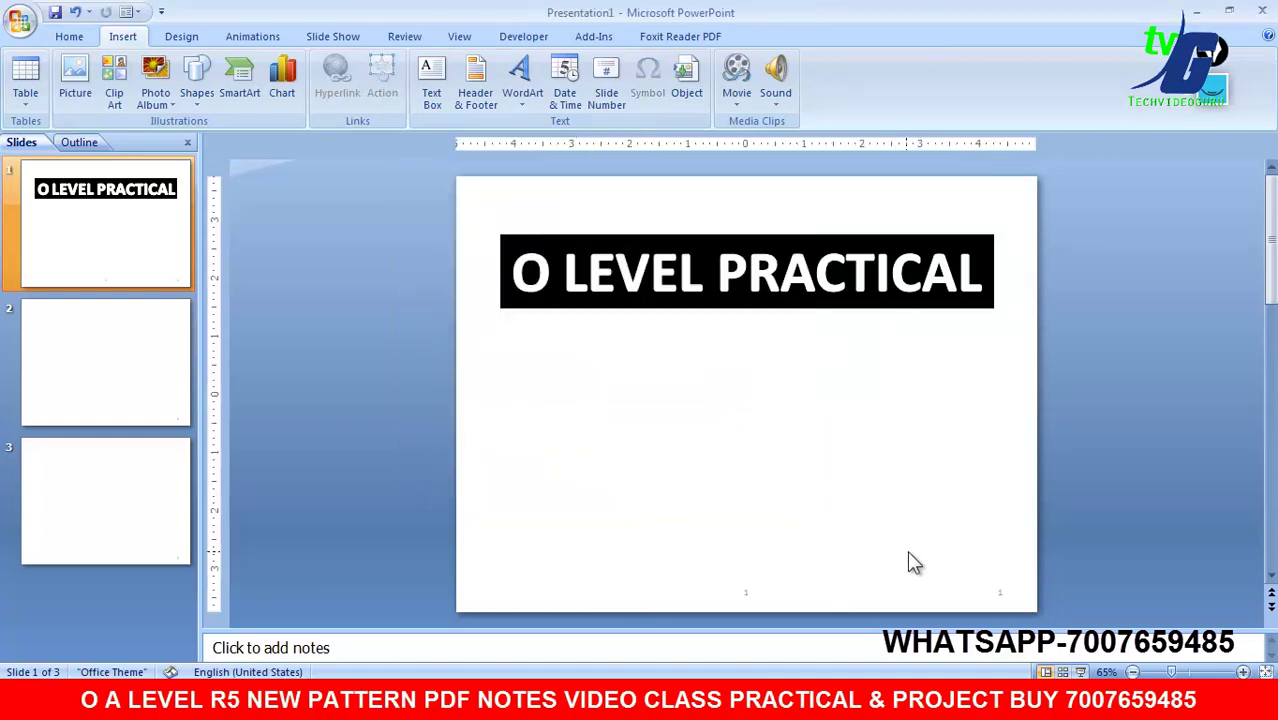
pyautogui.click(752, 598)
pyautogui.click(1002, 592)
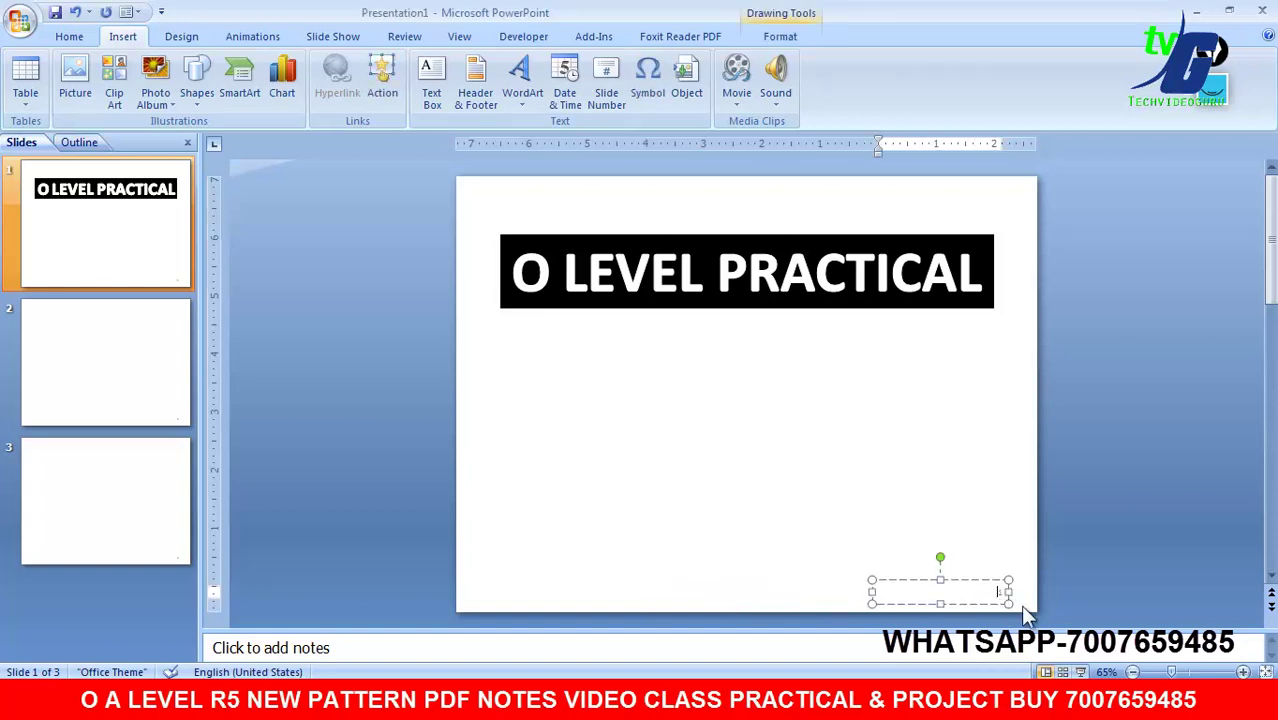
pyautogui.click(998, 528)
pyautogui.click(80, 375)
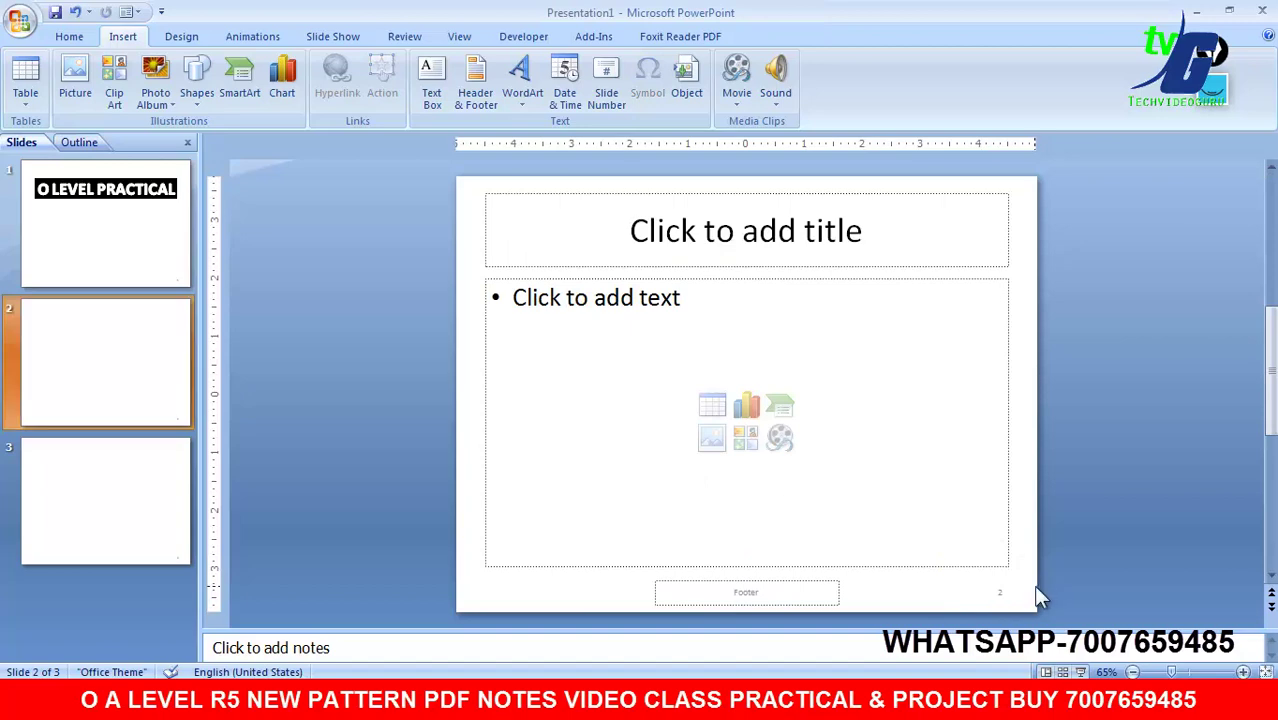
pyautogui.click(1000, 592)
pyautogui.click(152, 504)
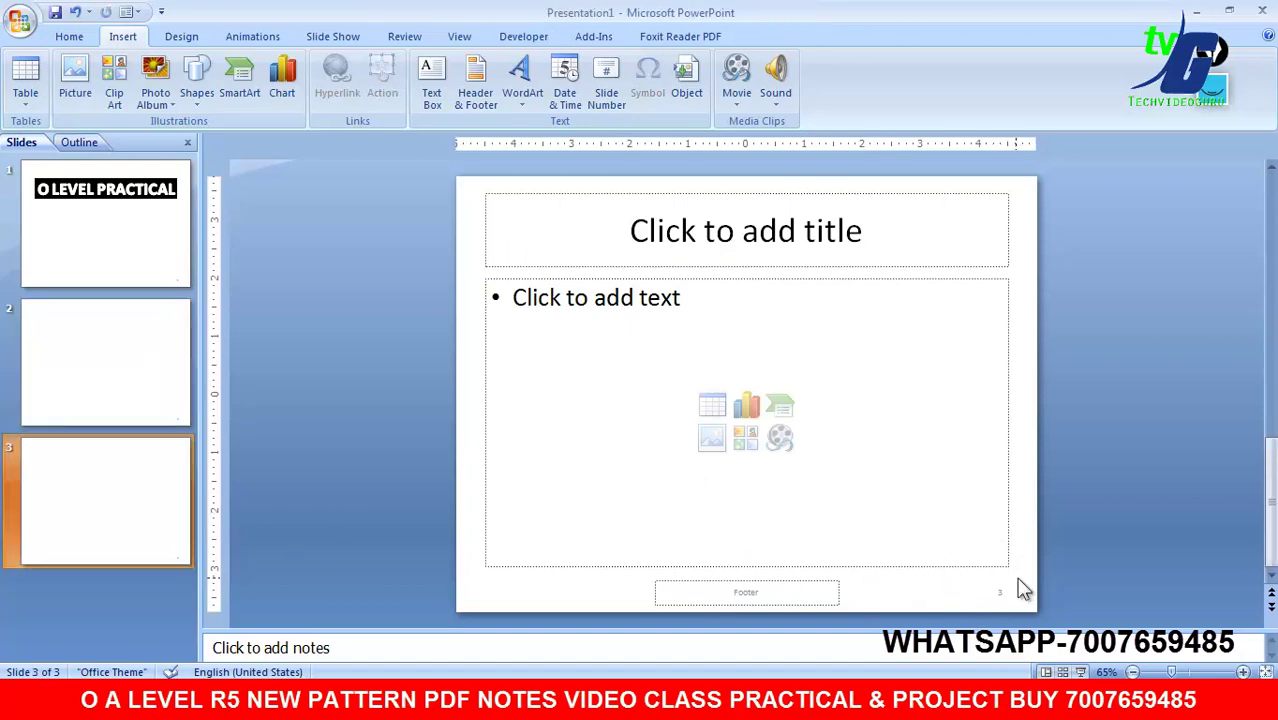
pyautogui.click(61, 219)
pyautogui.hotkey('alt', 'Tab')
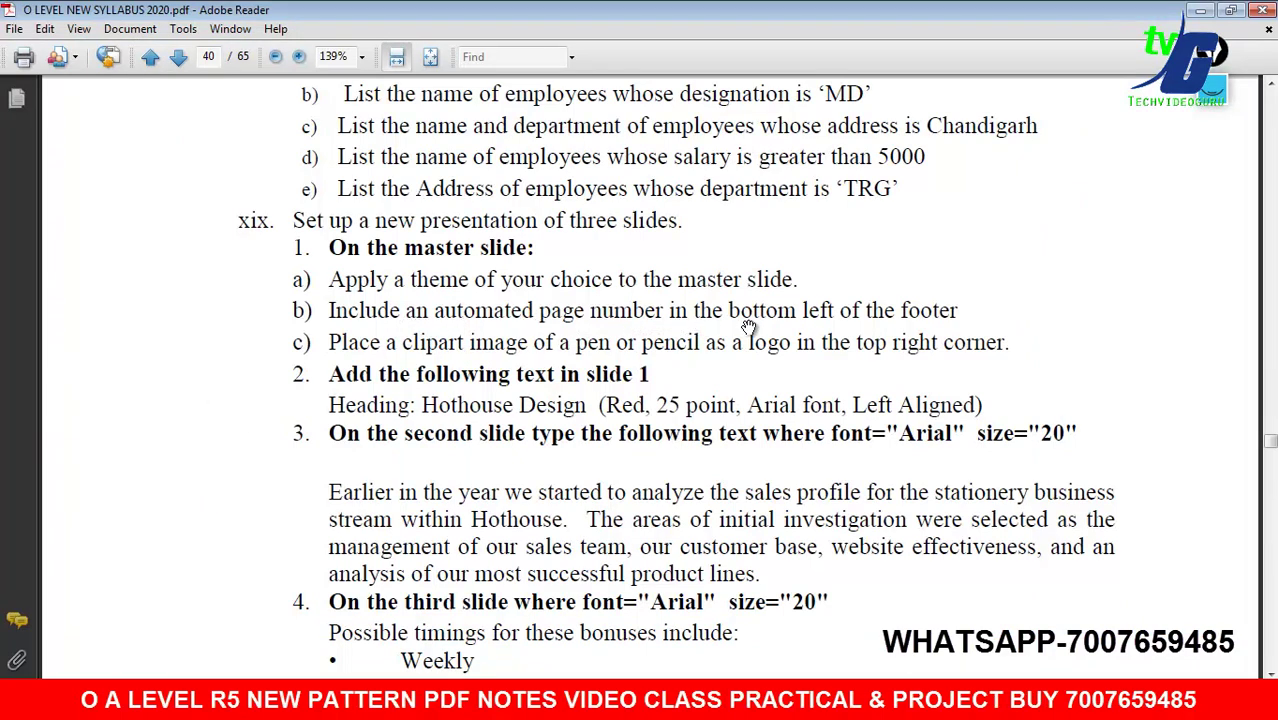
pyautogui.hotkey('alt', 'Tab')
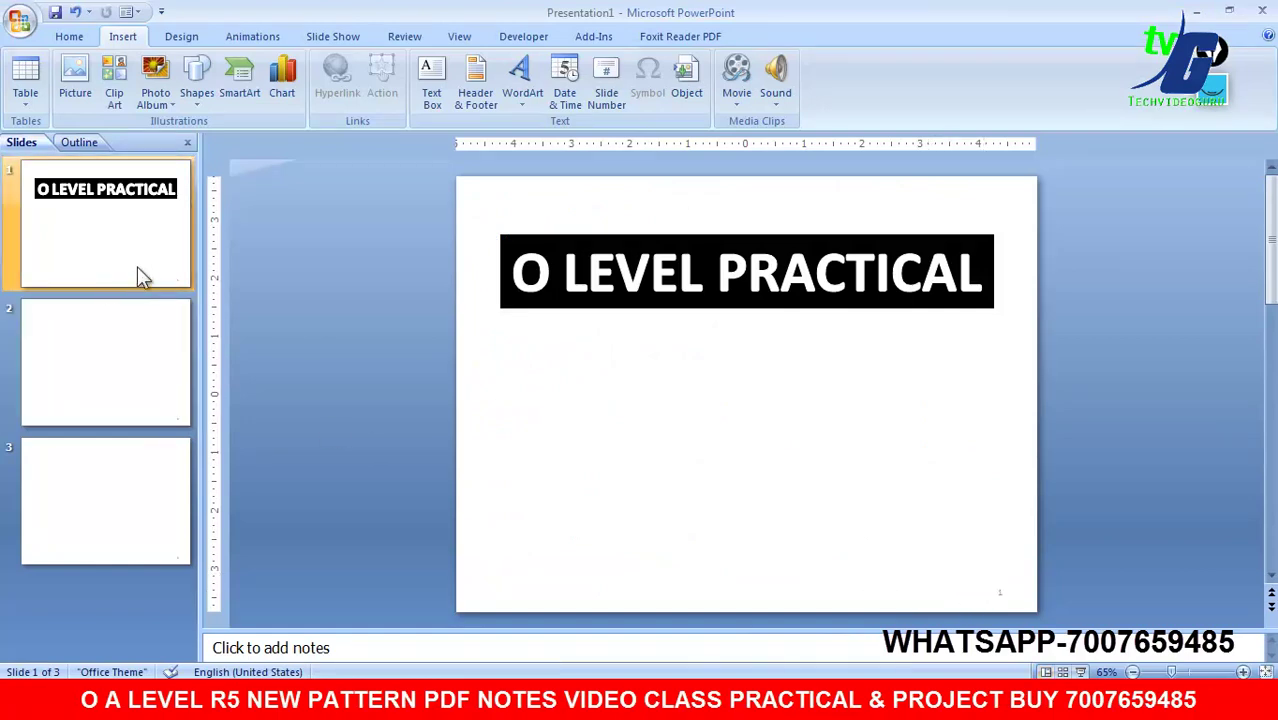
# Step: Move slide 1's page number leftward along the bottom edge
pyautogui.click(985, 590)
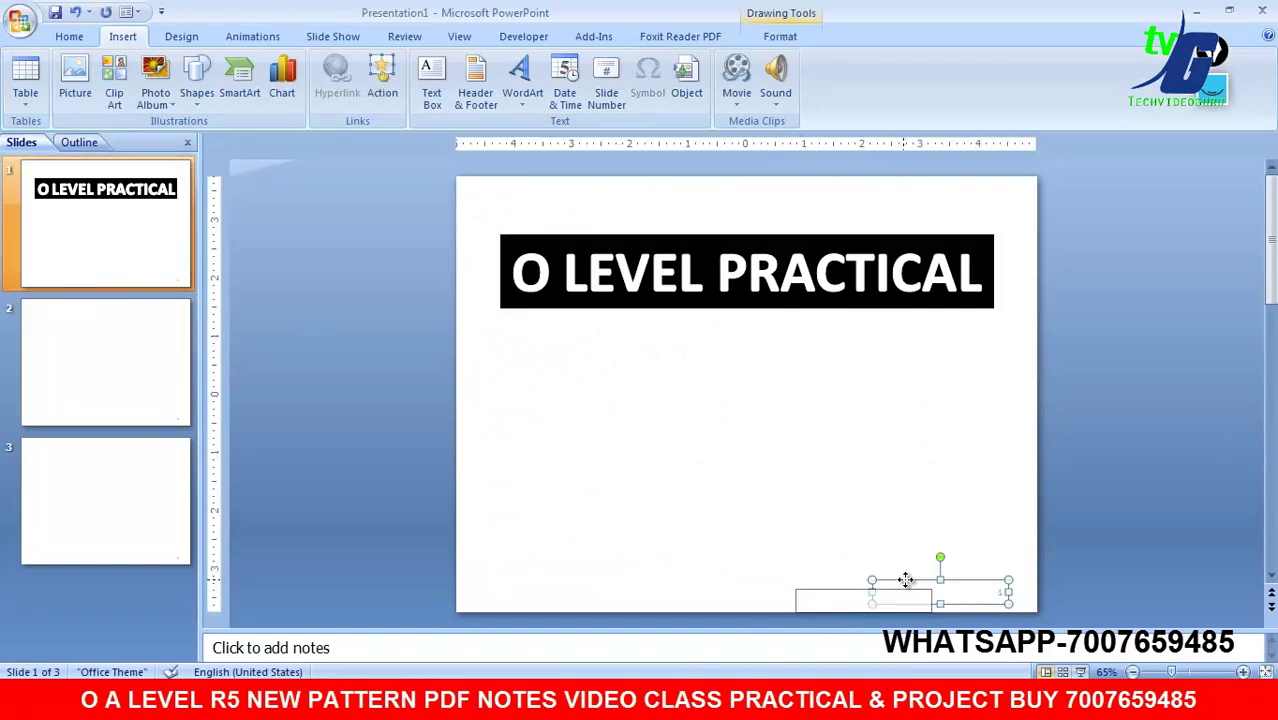
pyautogui.moveTo(985, 590); pyautogui.dragTo(789, 581)
pyautogui.press('Escape')
pyautogui.click(977, 499)
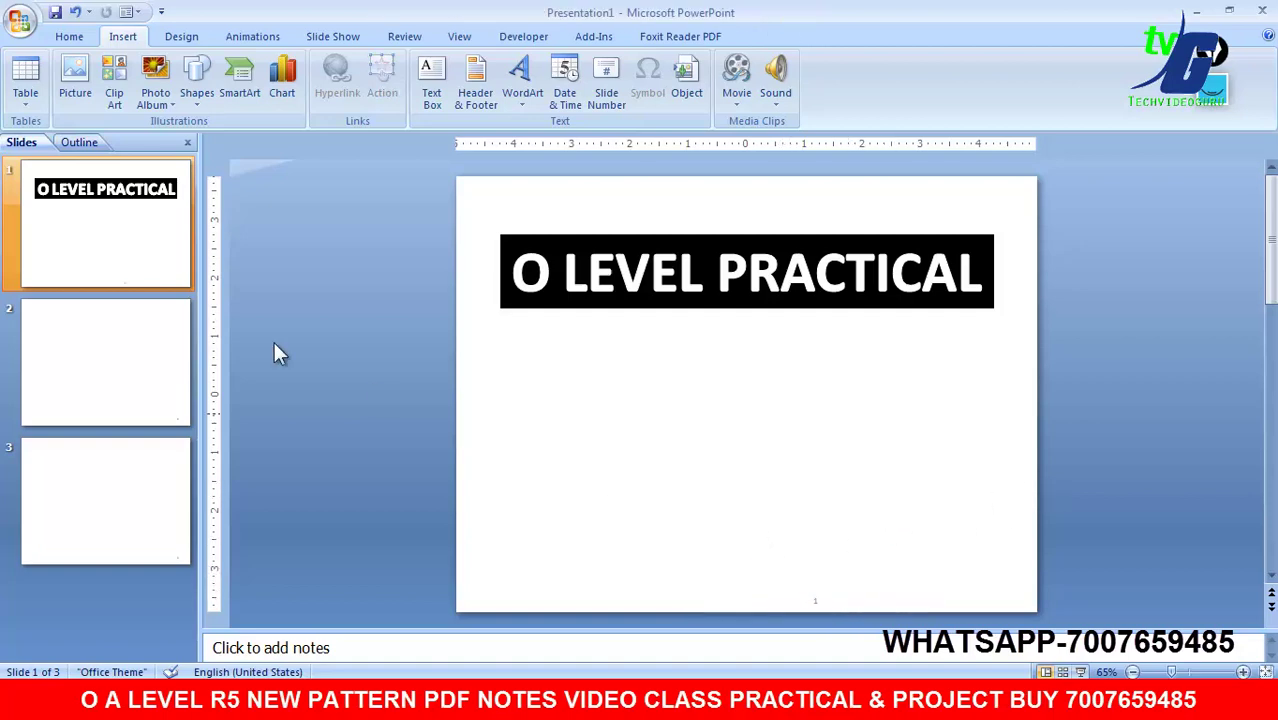
# Step: Enable the slide footer plus a header and footer on notes and handouts, applied to all
pyautogui.click(475, 100)
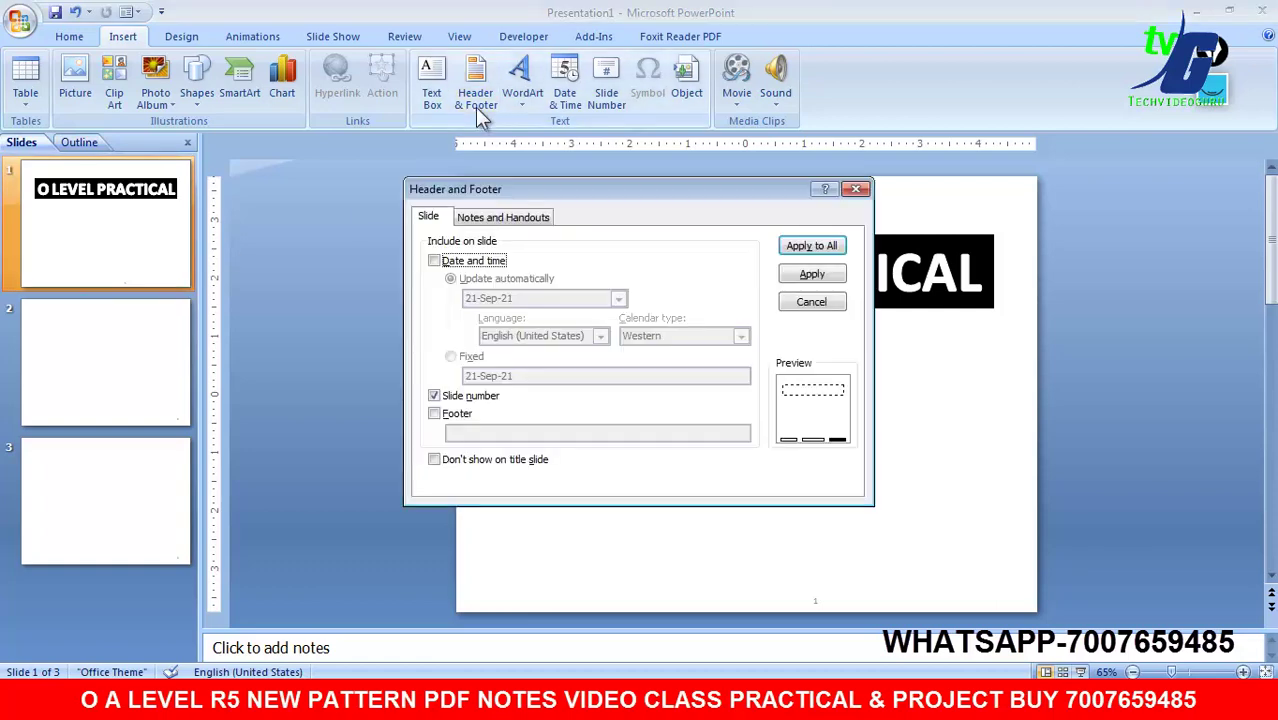
pyautogui.click(435, 415)
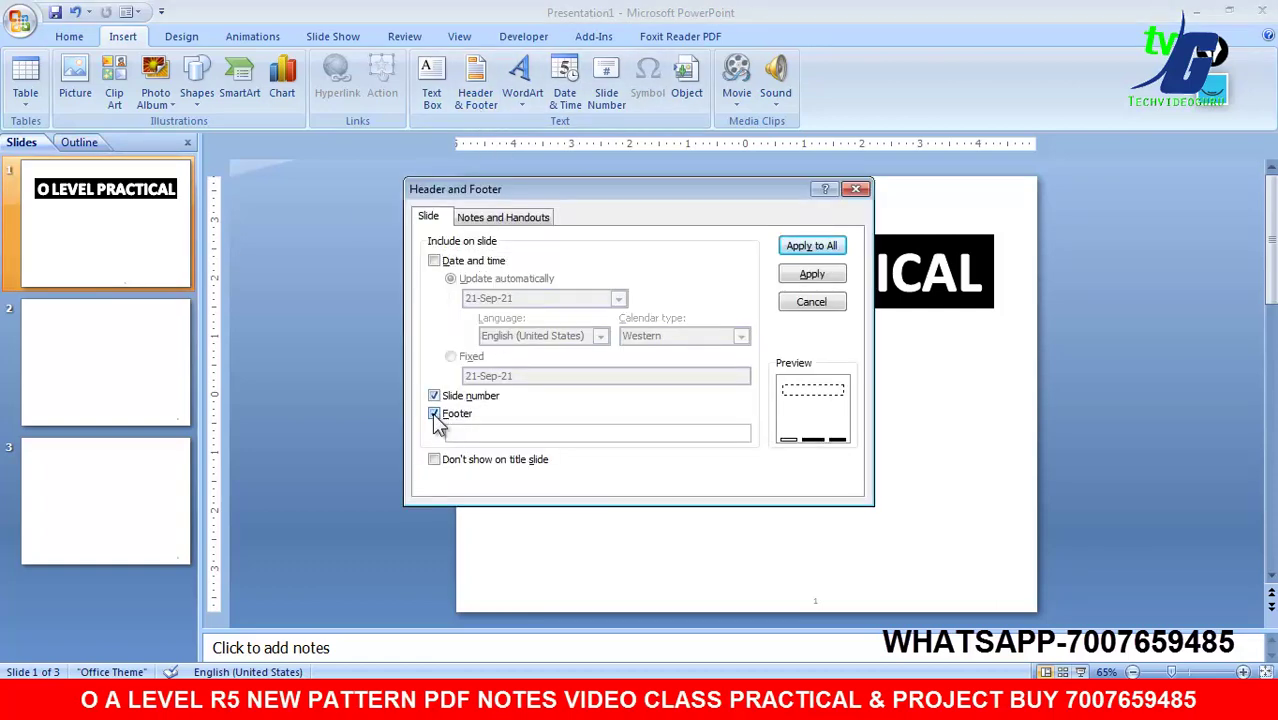
pyautogui.click(490, 218)
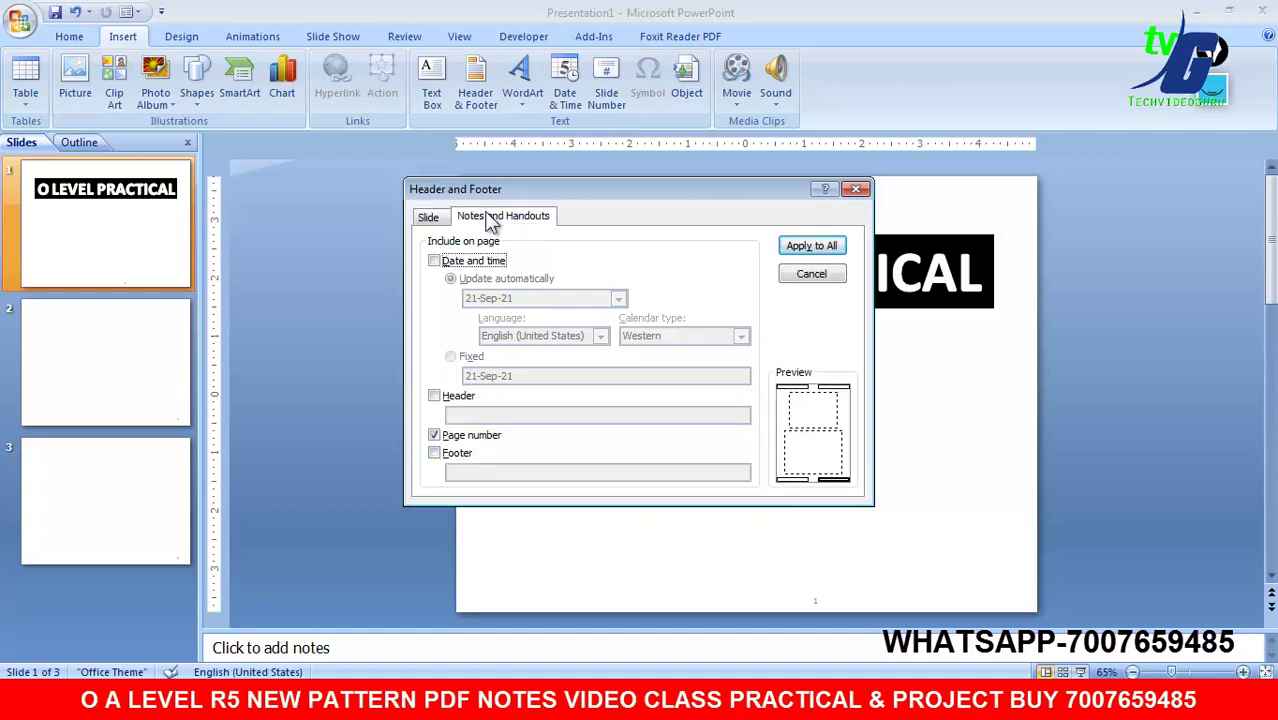
pyautogui.click(434, 397)
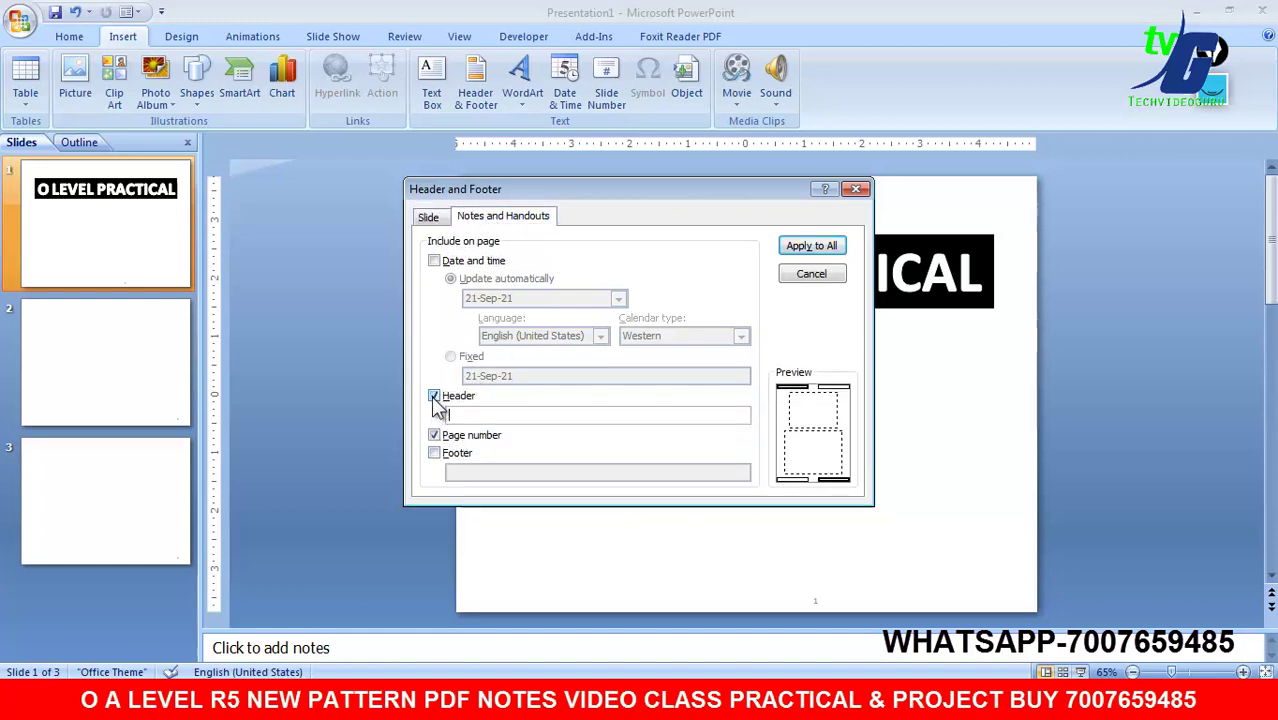
pyautogui.click(435, 453)
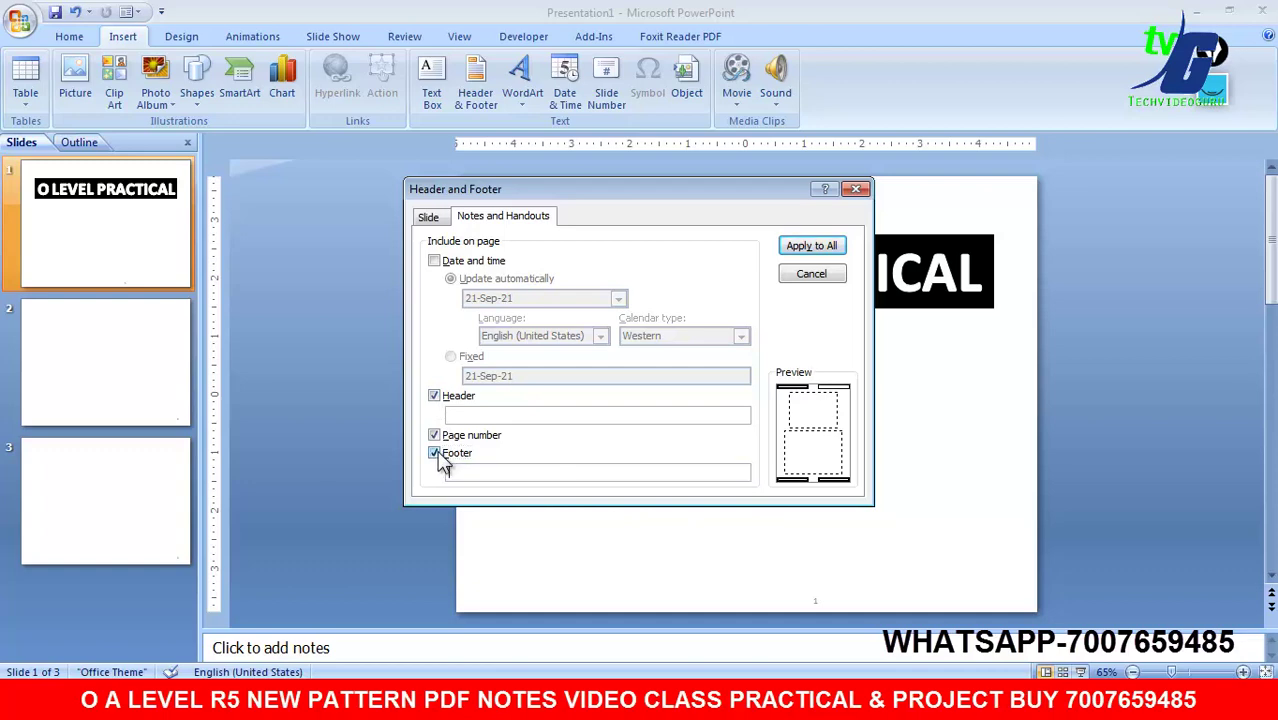
pyautogui.click(808, 247)
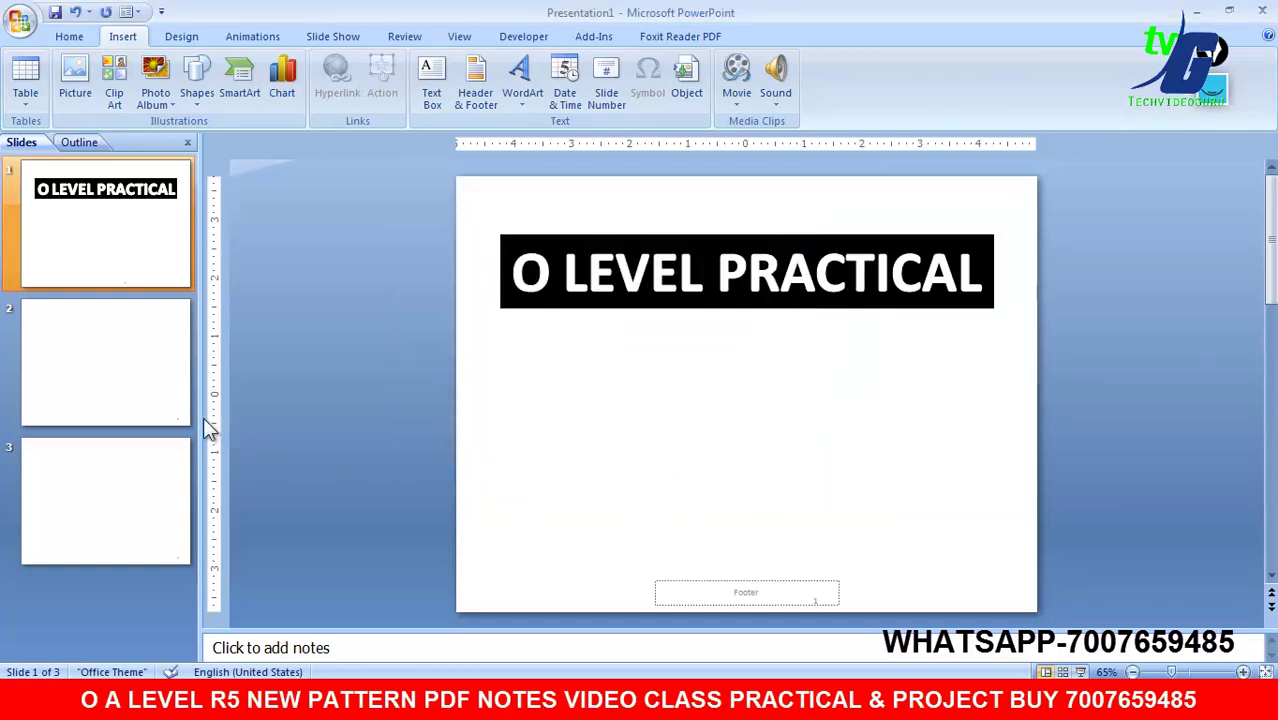
pyautogui.click(141, 395)
# Step: Move slide 2's slide number left beside its footer
pyautogui.click(131, 472)
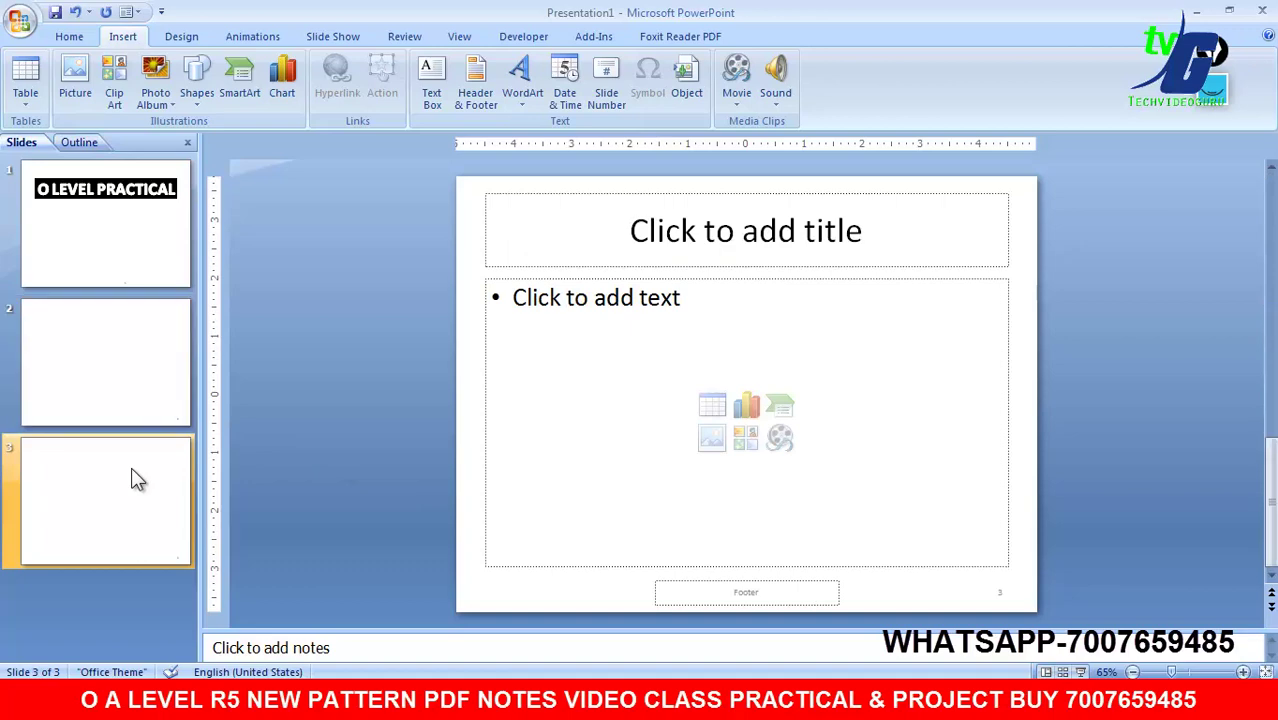
pyautogui.click(140, 363)
pyautogui.click(788, 582)
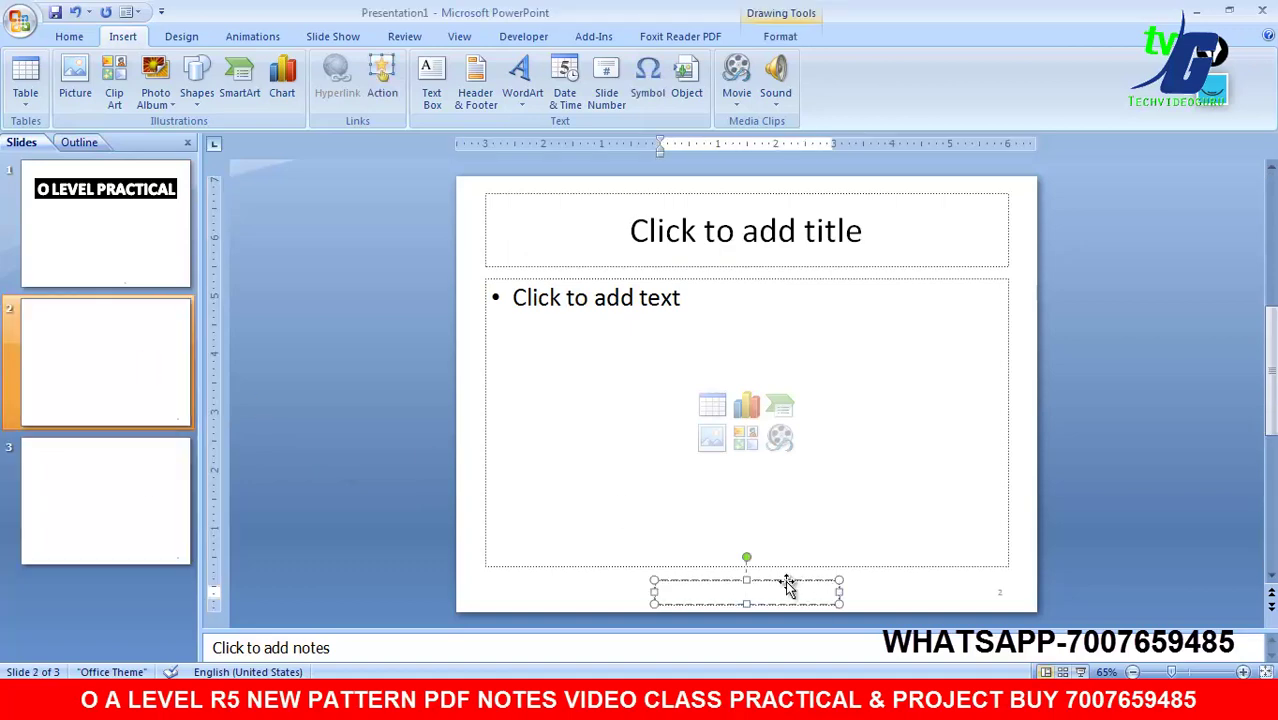
pyautogui.press('Escape')
pyautogui.press('Escape')
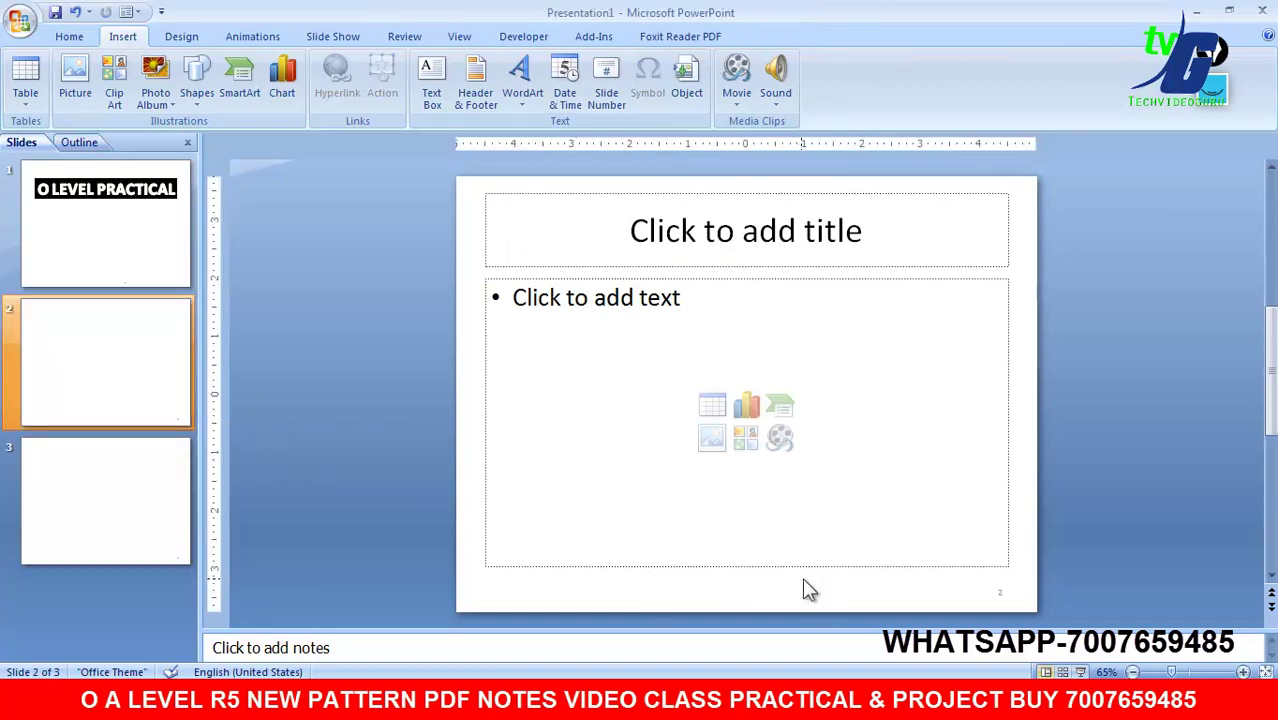
pyautogui.click(990, 591)
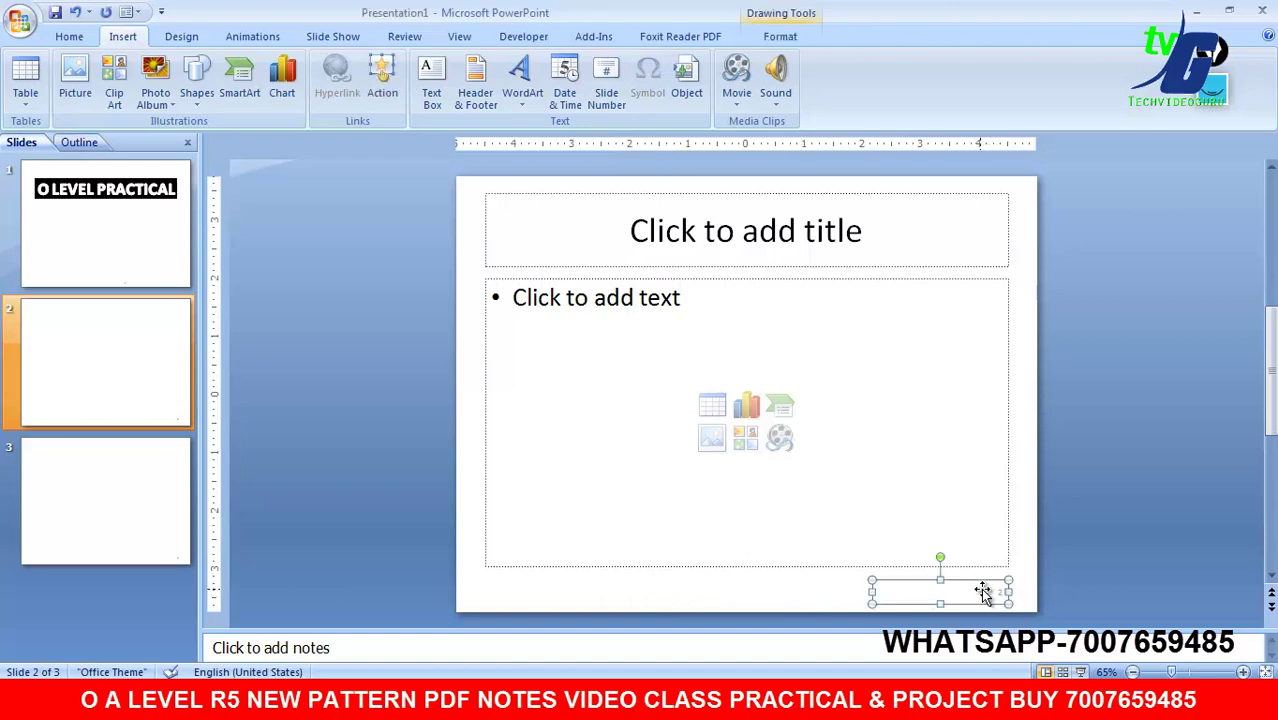
pyautogui.moveTo(972, 580); pyautogui.dragTo(791, 578)
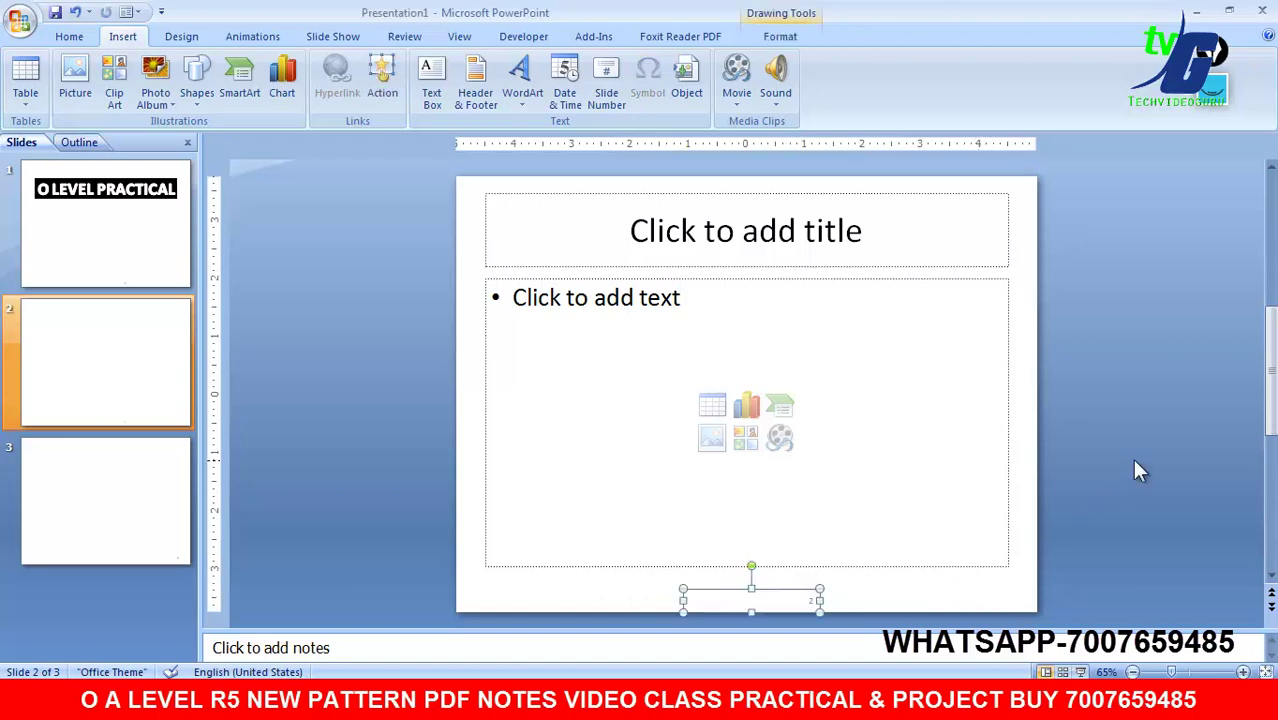
pyautogui.click(1132, 458)
# Step: Inspect the footer and page-number boxes on slide 3
pyautogui.click(114, 450)
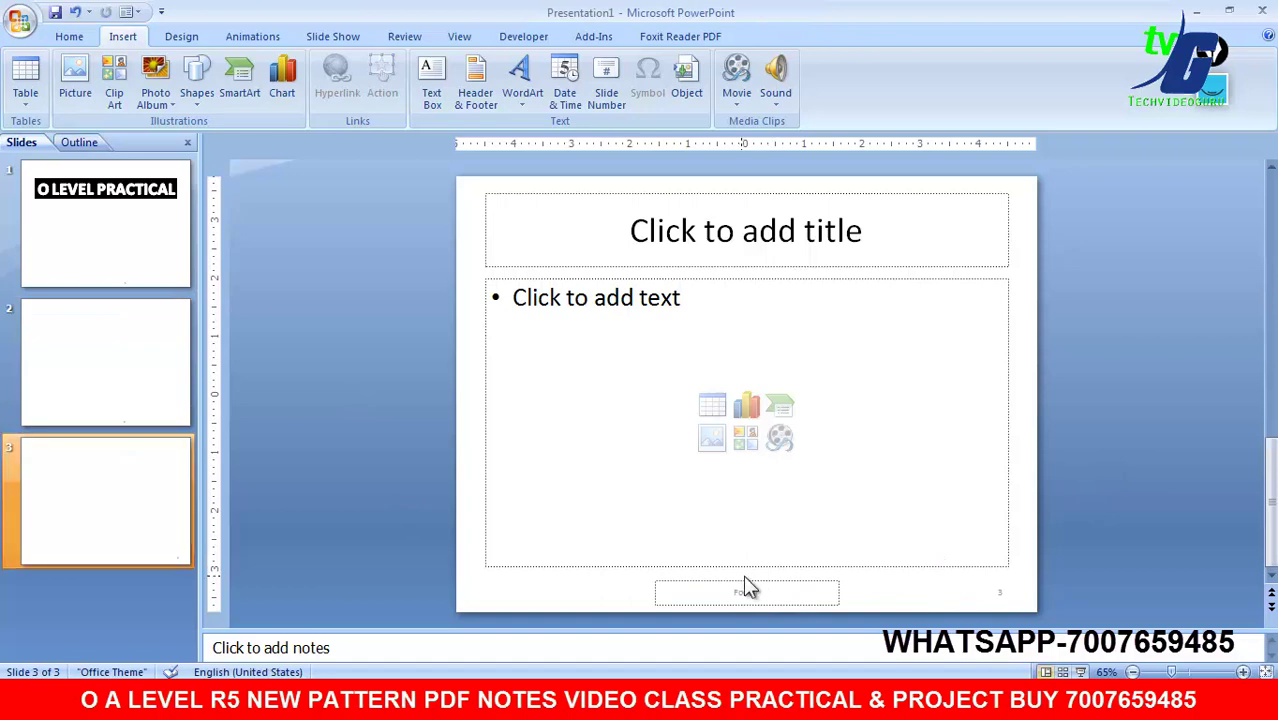
pyautogui.click(757, 584)
pyautogui.press('Escape')
pyautogui.click(761, 582)
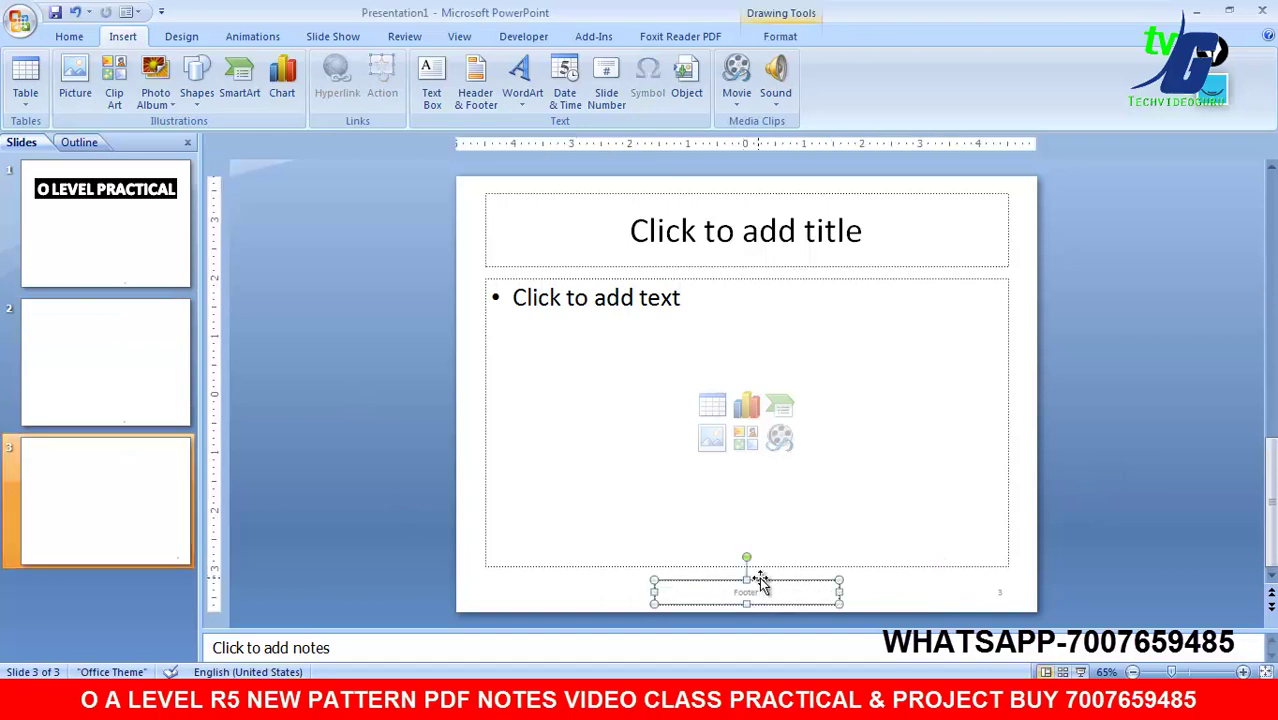
pyautogui.press('Escape')
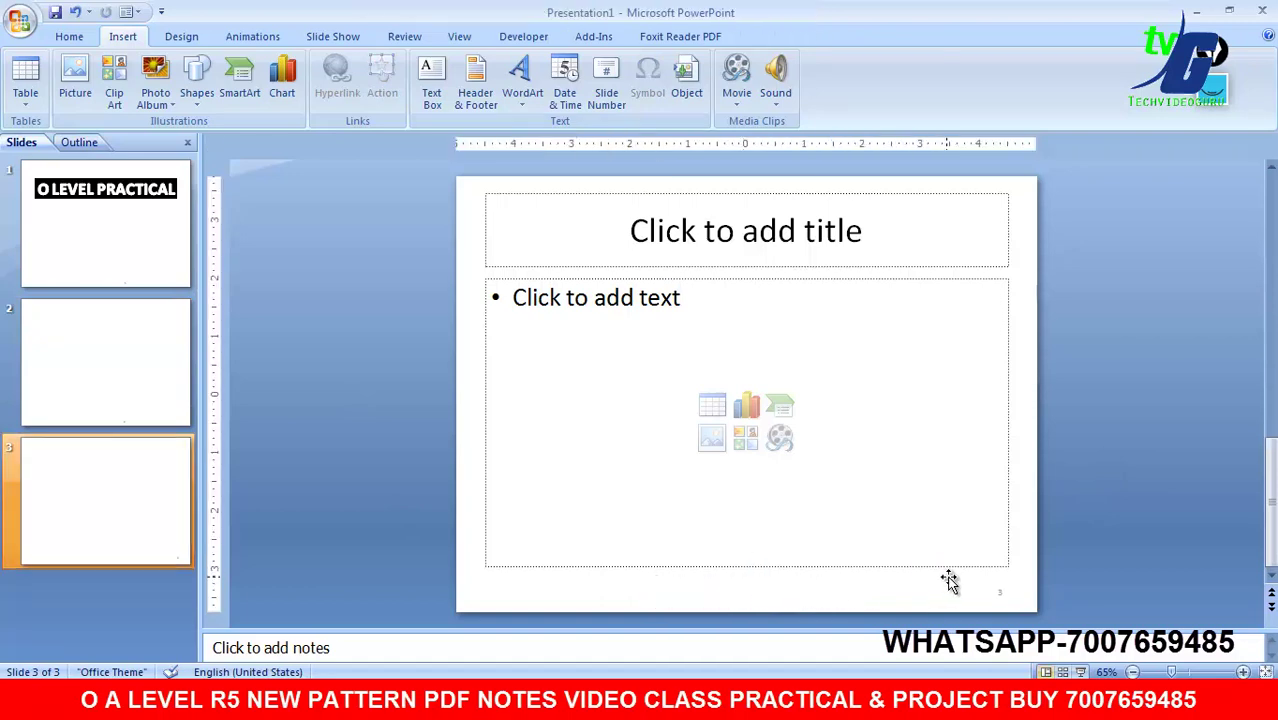
pyautogui.click(949, 581)
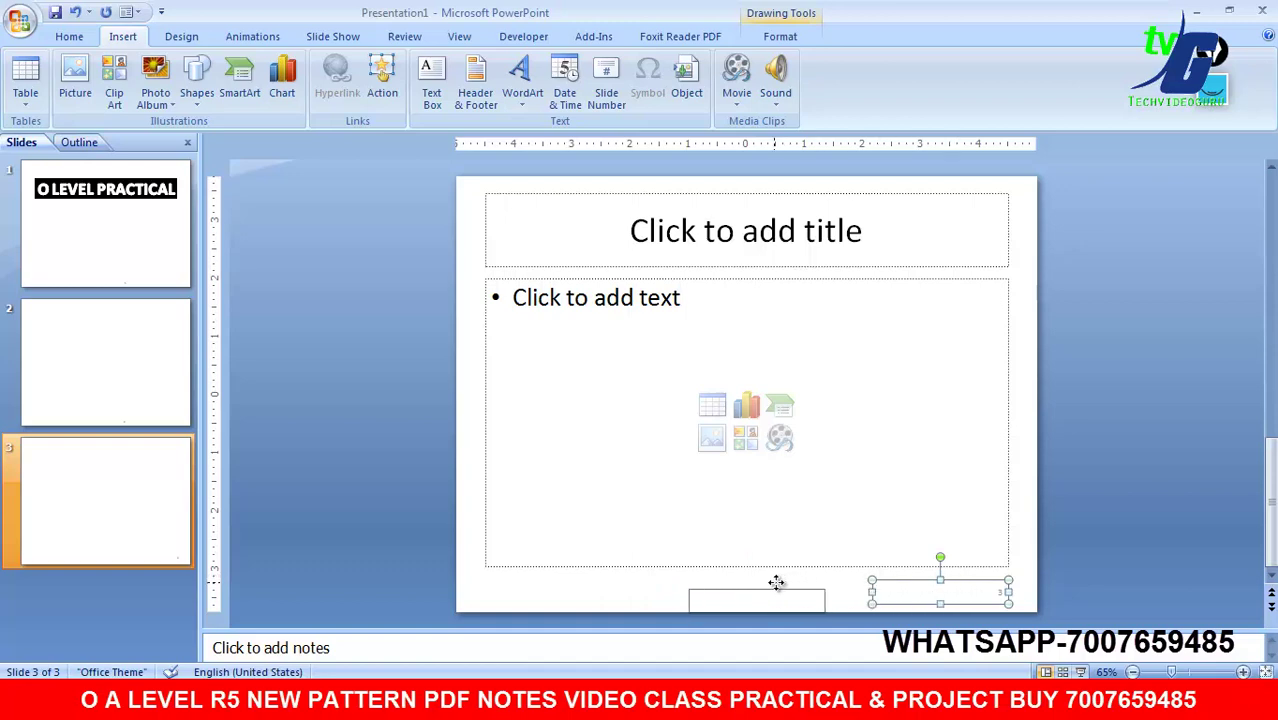
pyautogui.click(776, 582)
pyautogui.click(1100, 495)
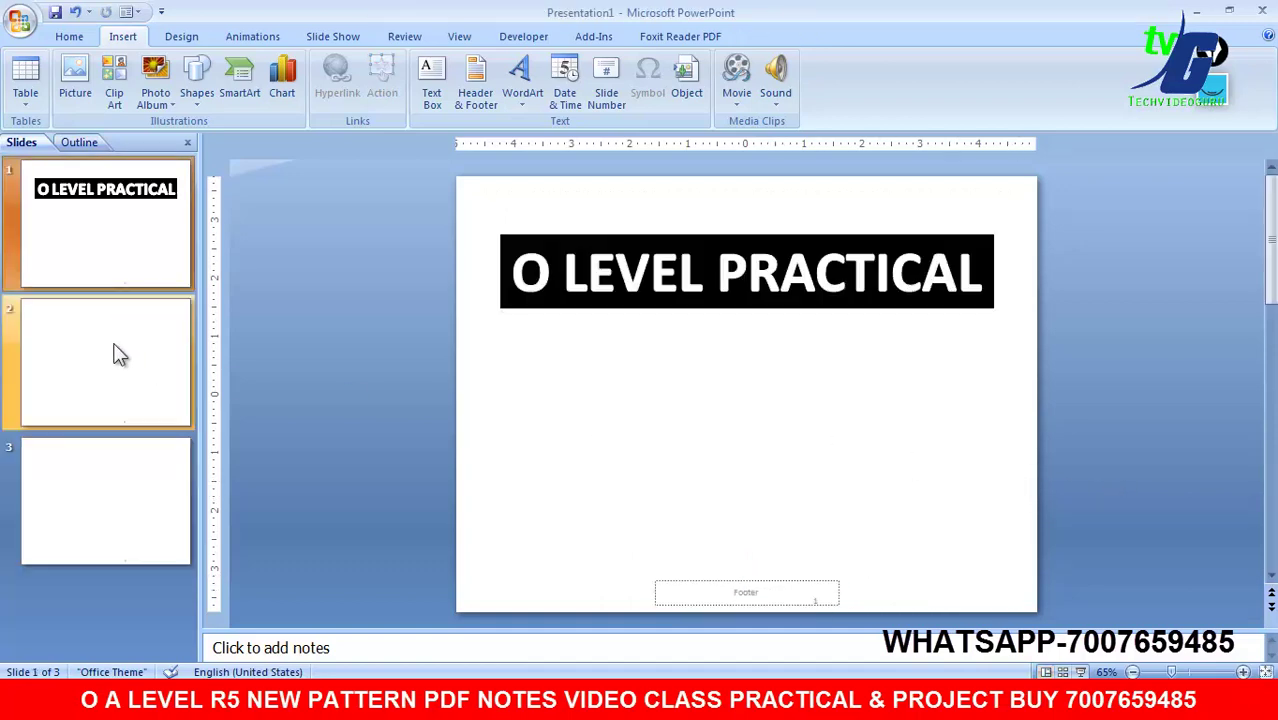
# Step: Return to slide 1 and glance at the syllabus PDF before coming back
pyautogui.click(104, 448)
pyautogui.click(105, 253)
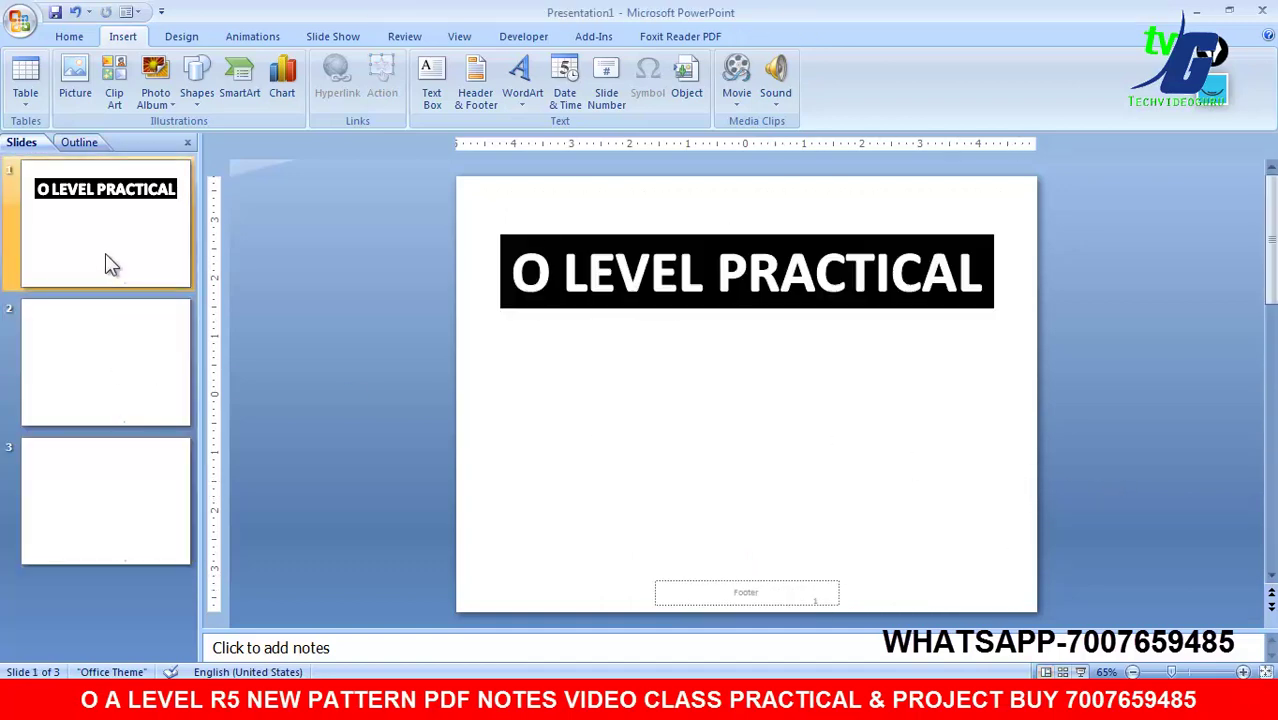
pyautogui.hotkey('alt', 'Tab')
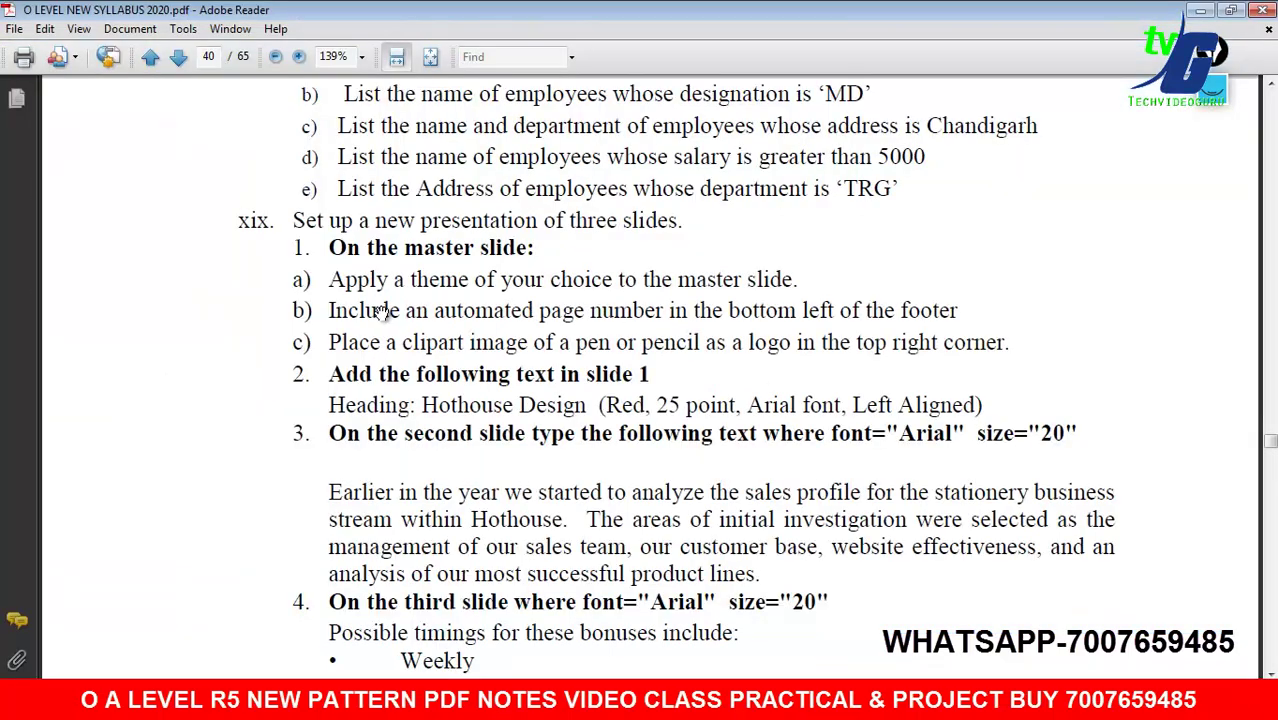
pyautogui.hotkey('alt', 'Tab')
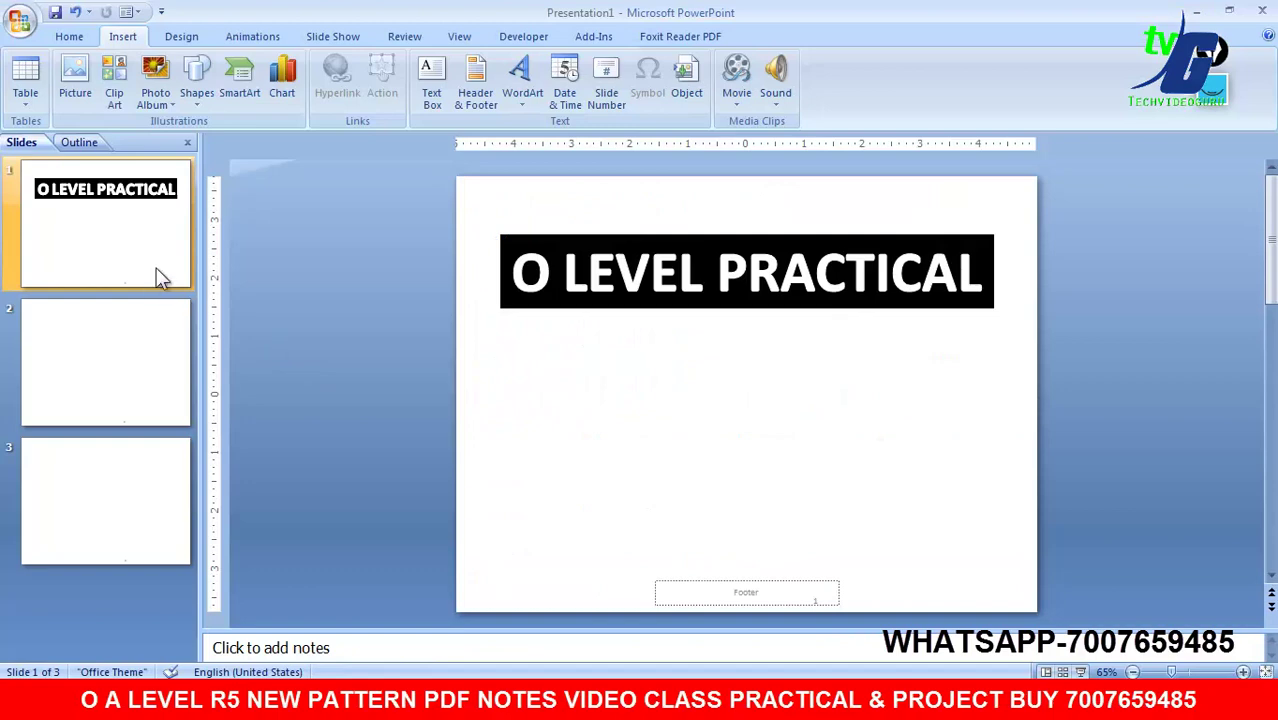
# Step: Apply the Flow theme from the Themes gallery and view slides 2 and 3 with it
pyautogui.click(186, 40)
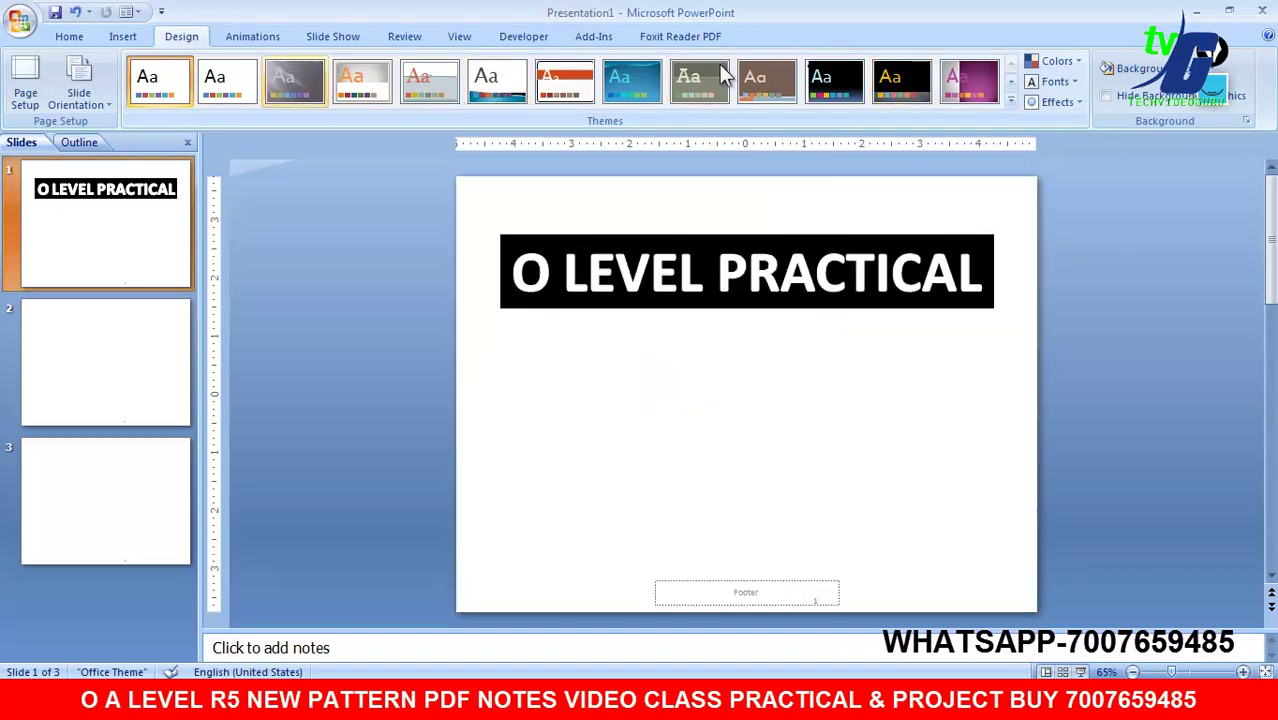
pyautogui.click(1010, 101)
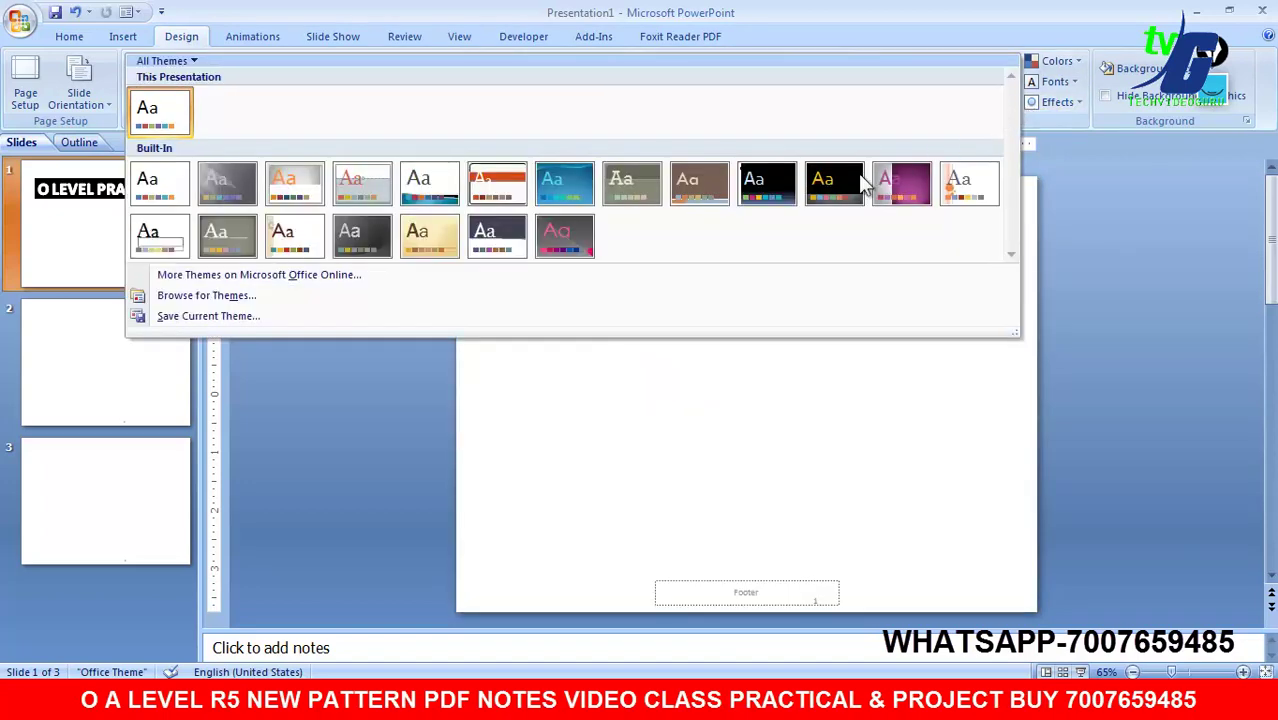
pyautogui.click(556, 183)
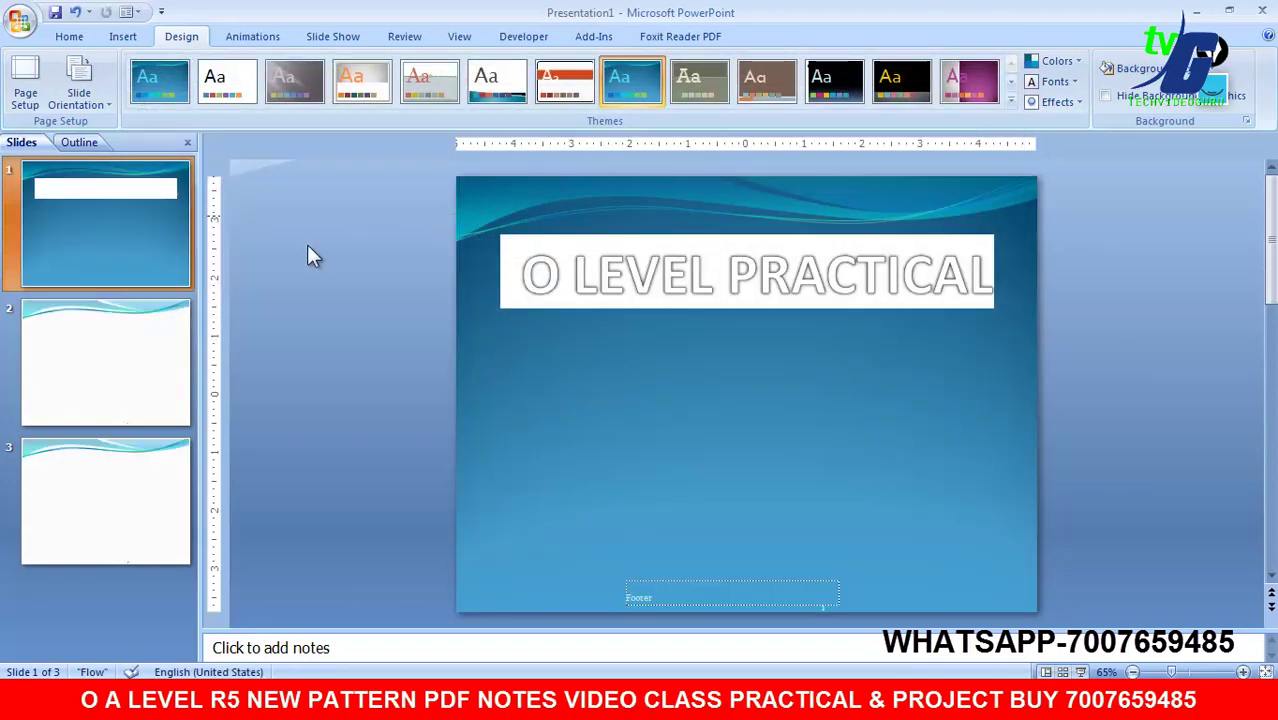
pyautogui.click(137, 345)
pyautogui.click(121, 436)
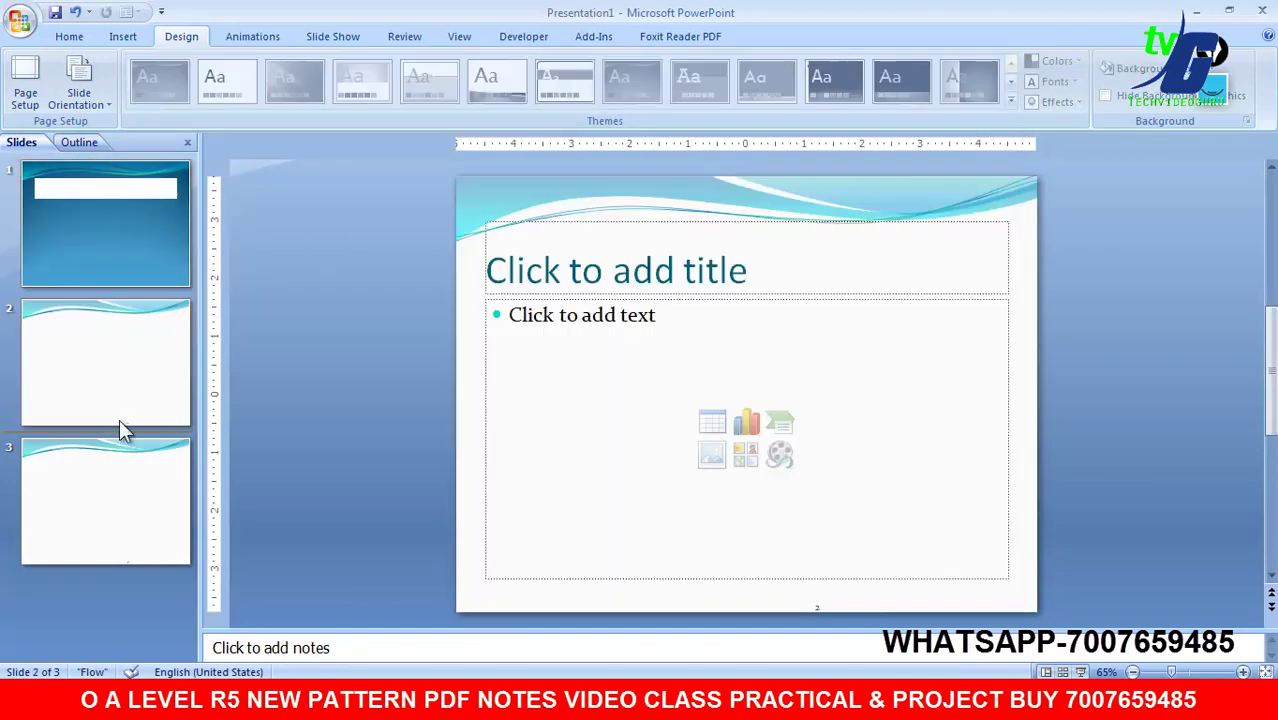
pyautogui.click(127, 263)
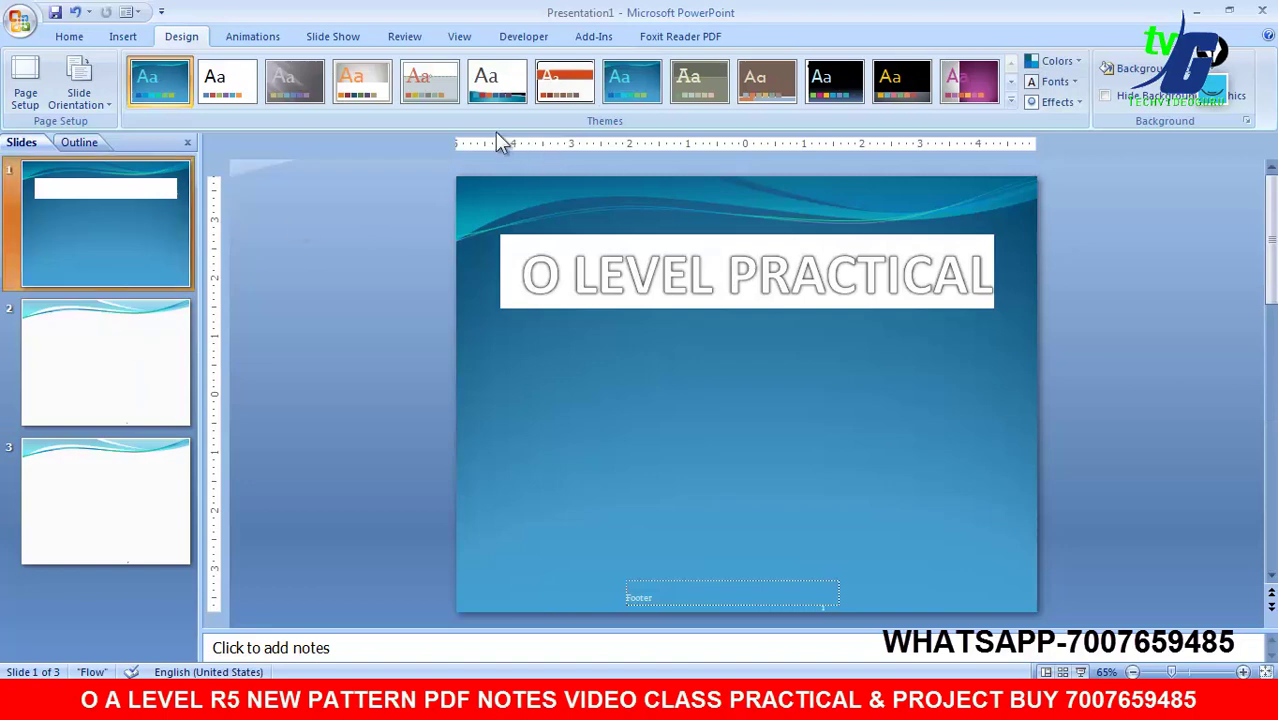
# Step: Preview Concourse, Civic, Module, Opulent, Apex and Office themes, then settle on Flow
pyautogui.click(497, 81)
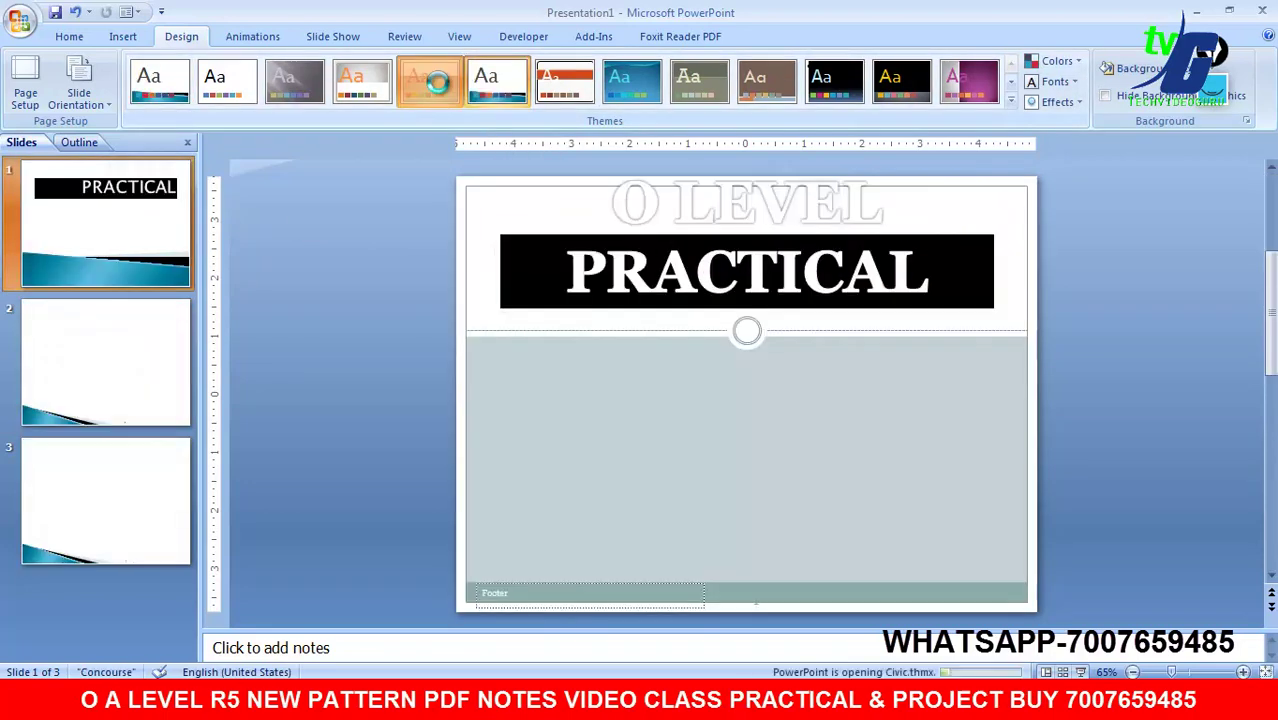
pyautogui.click(432, 82)
pyautogui.click(900, 84)
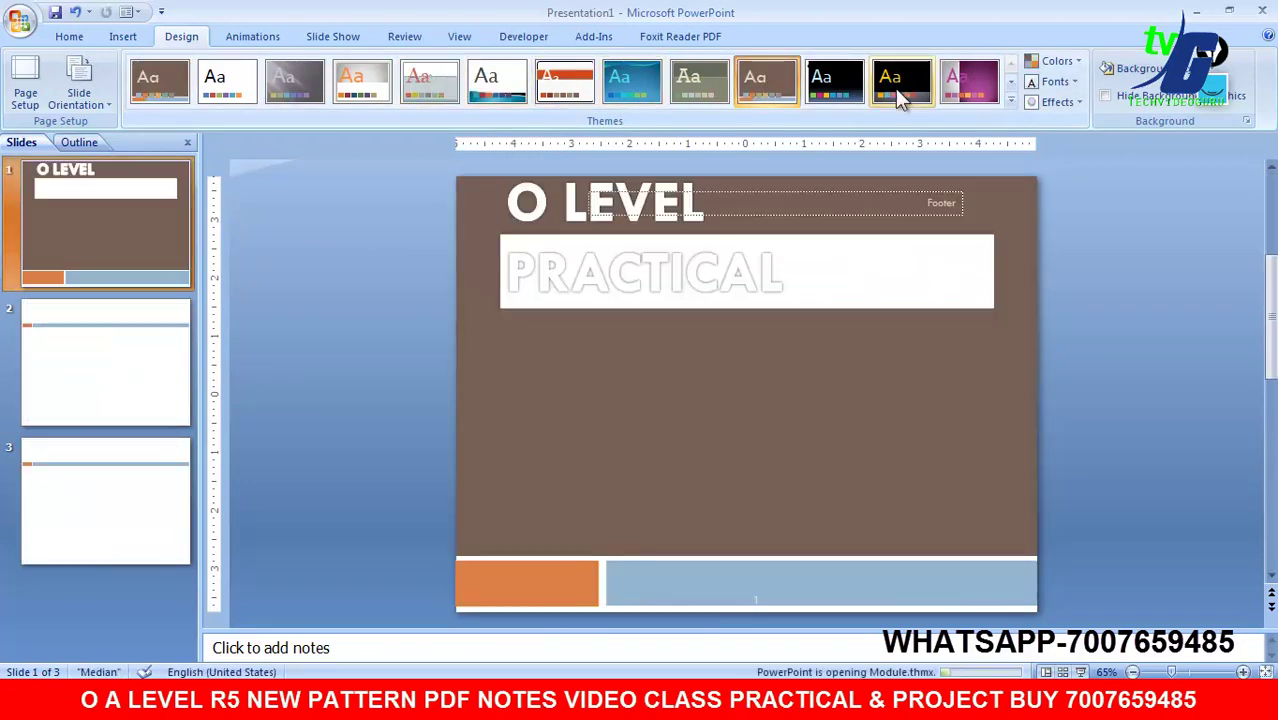
pyautogui.click(955, 89)
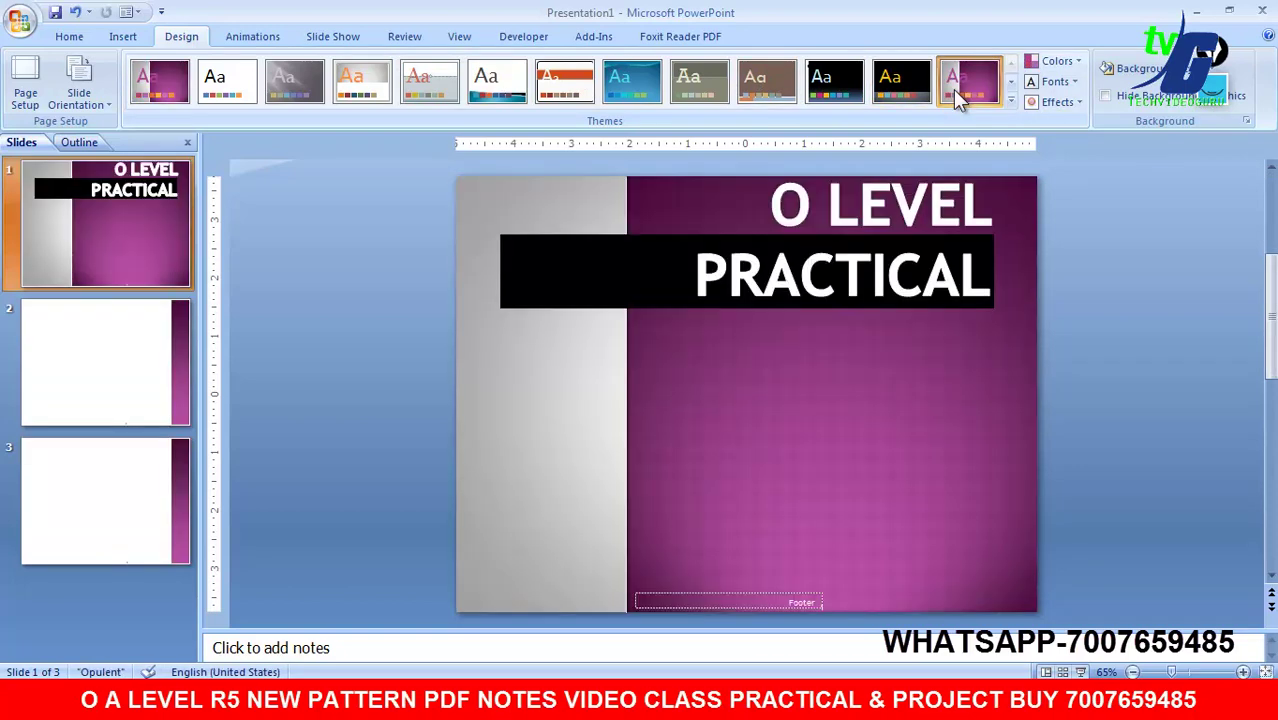
pyautogui.click(291, 85)
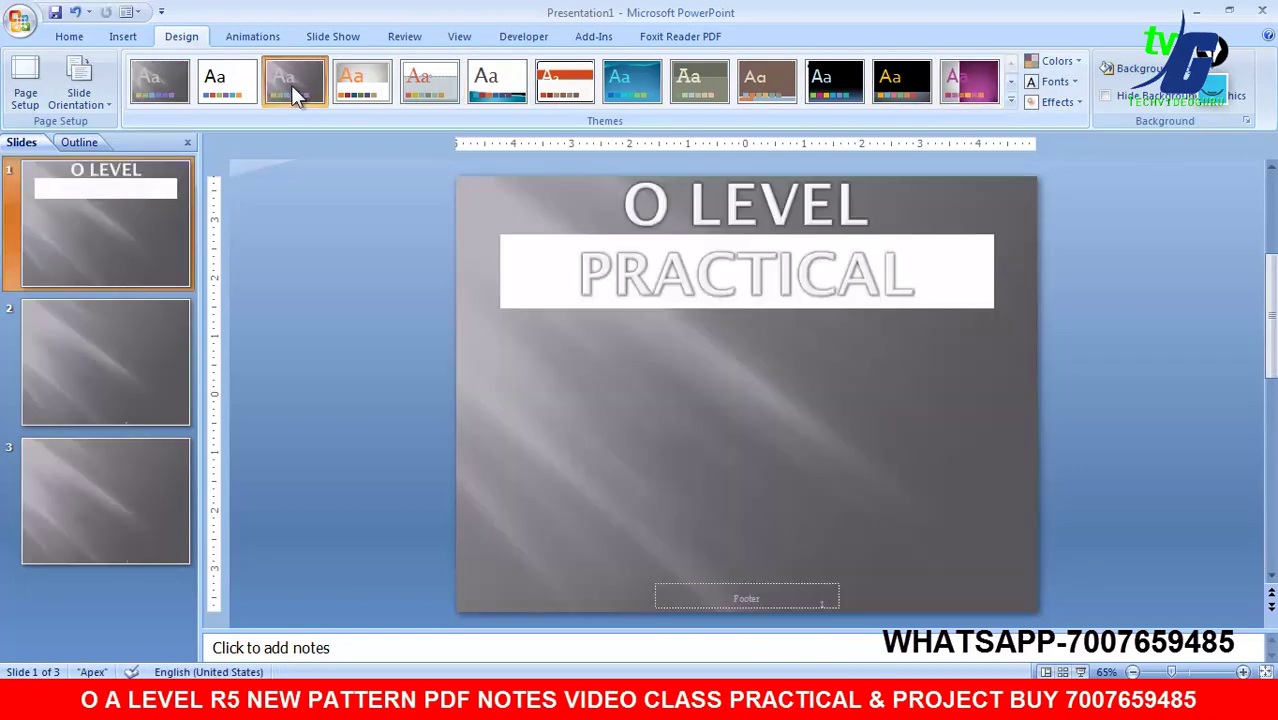
pyautogui.click(214, 86)
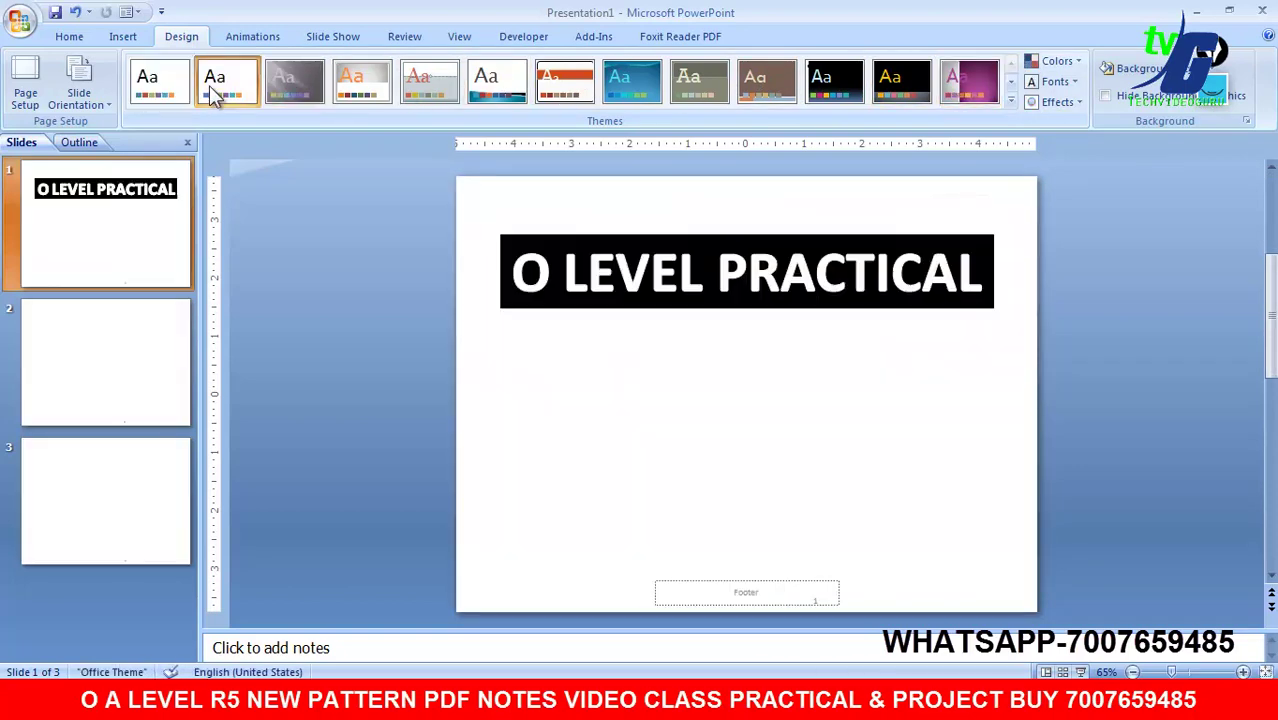
pyautogui.click(293, 92)
pyautogui.click(428, 90)
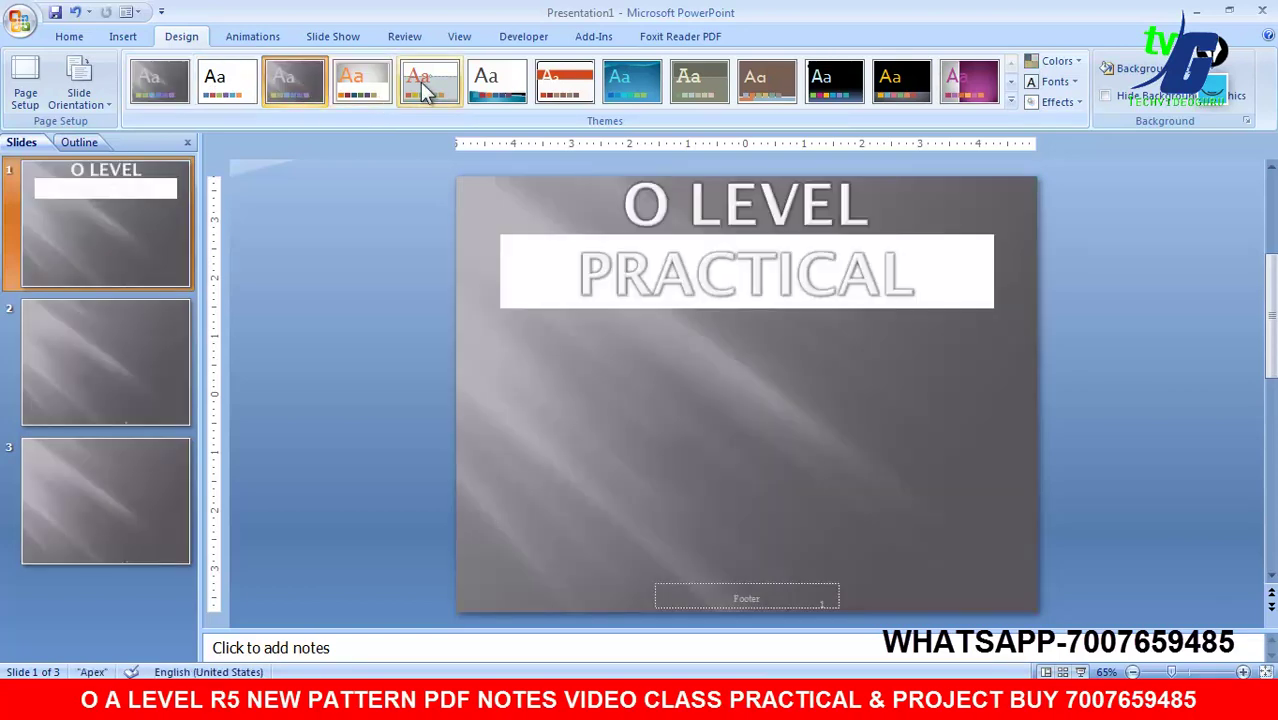
pyautogui.click(624, 77)
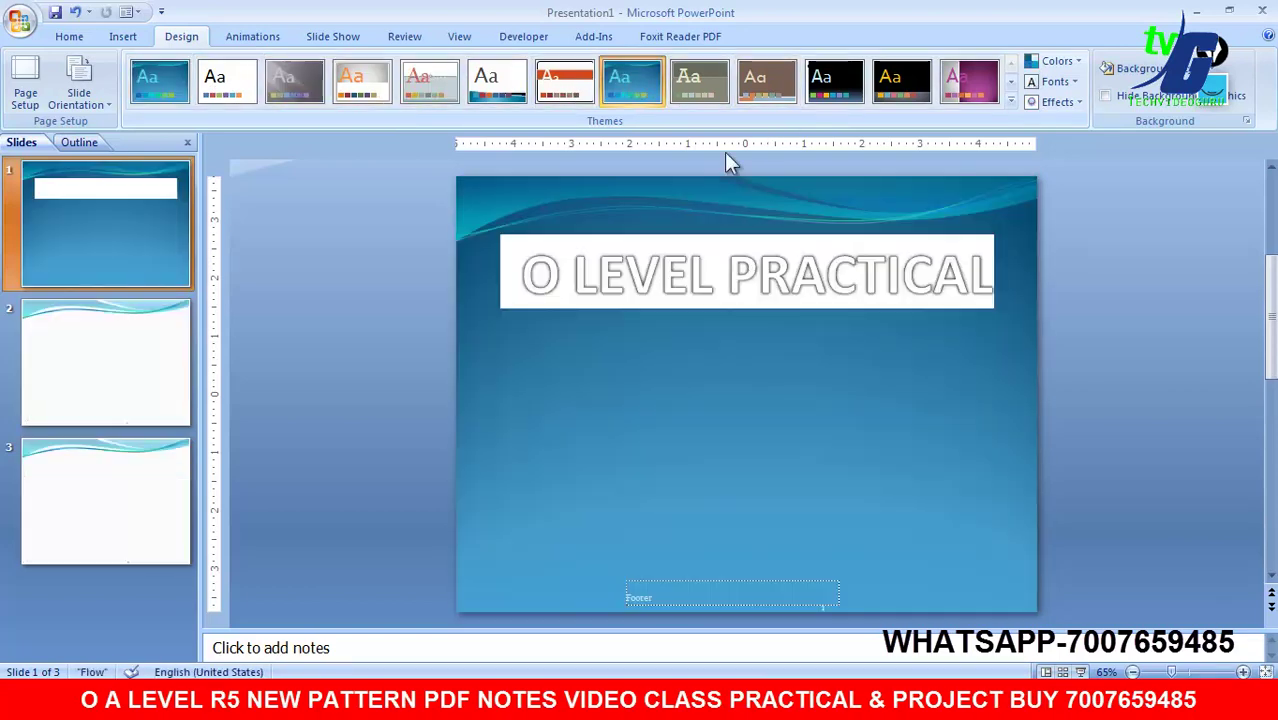
pyautogui.click(647, 308)
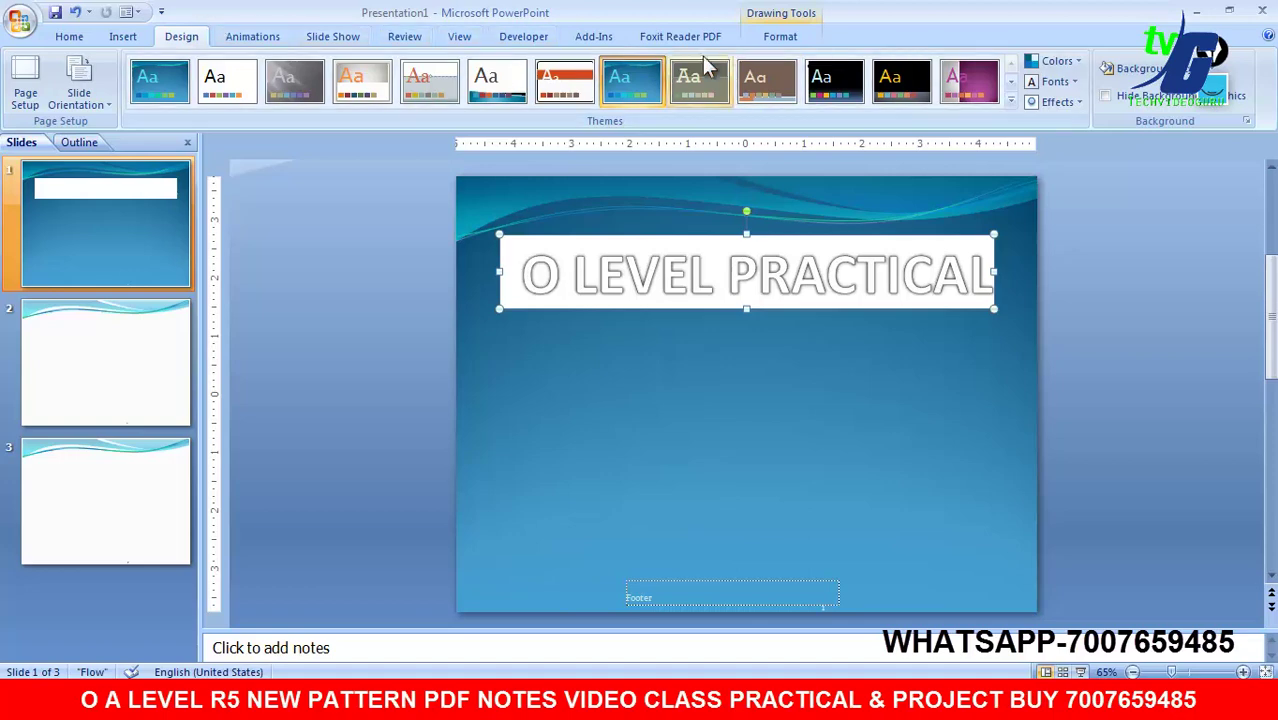
# Step: Fill the O LEVEL PRACTICAL title box with black
pyautogui.click(778, 37)
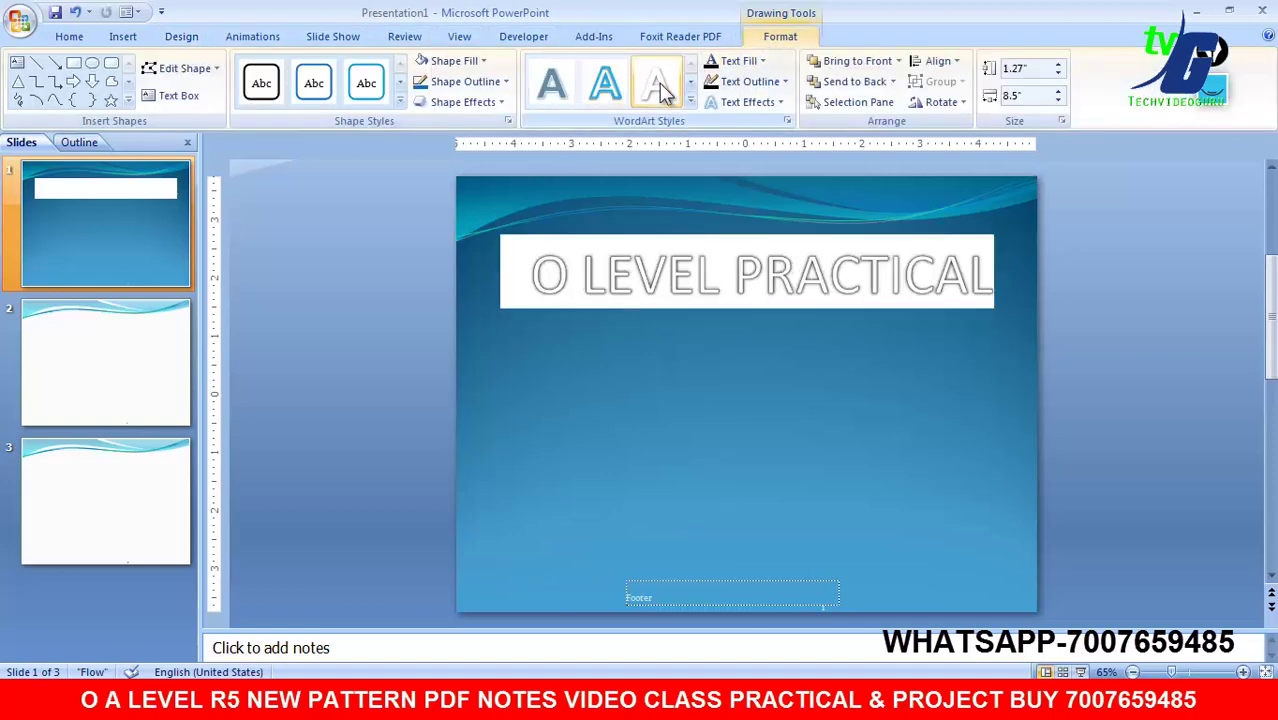
pyautogui.click(450, 61)
pyautogui.click(420, 100)
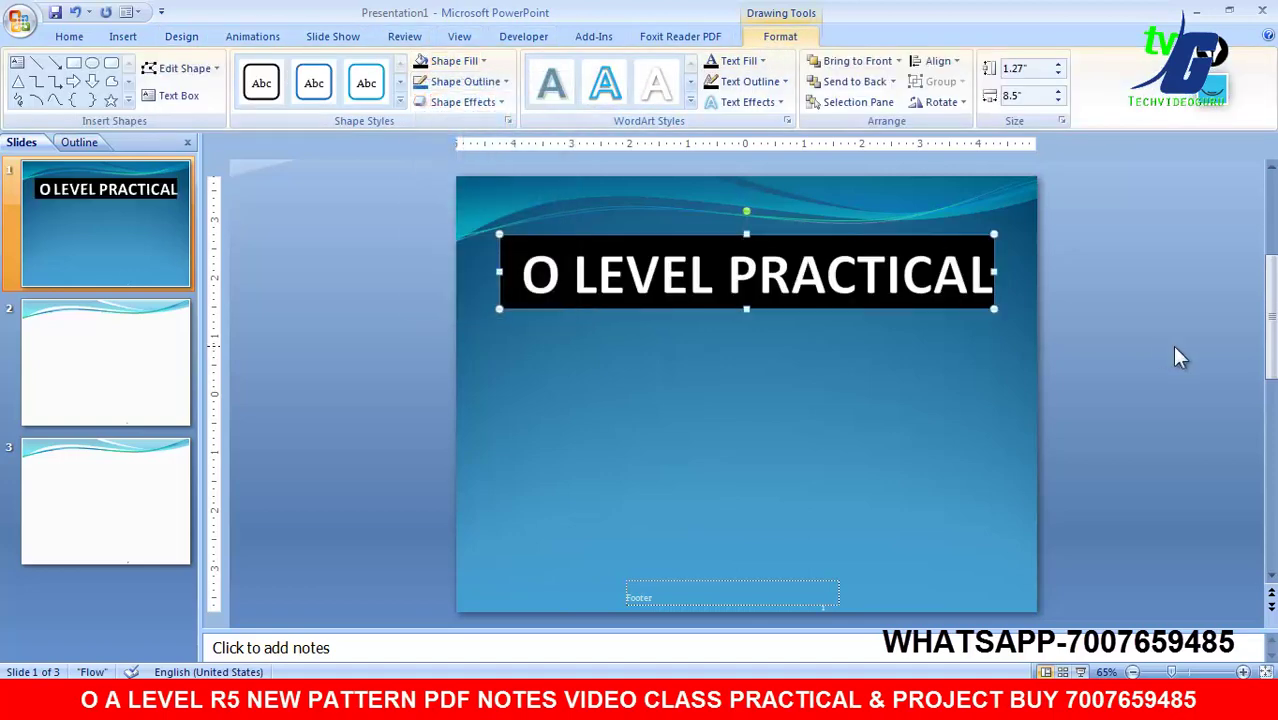
pyautogui.click(732, 342)
# Step: View slide 2, return to the title slide, and check the syllabus PDF
pyautogui.click(179, 331)
pyautogui.click(115, 257)
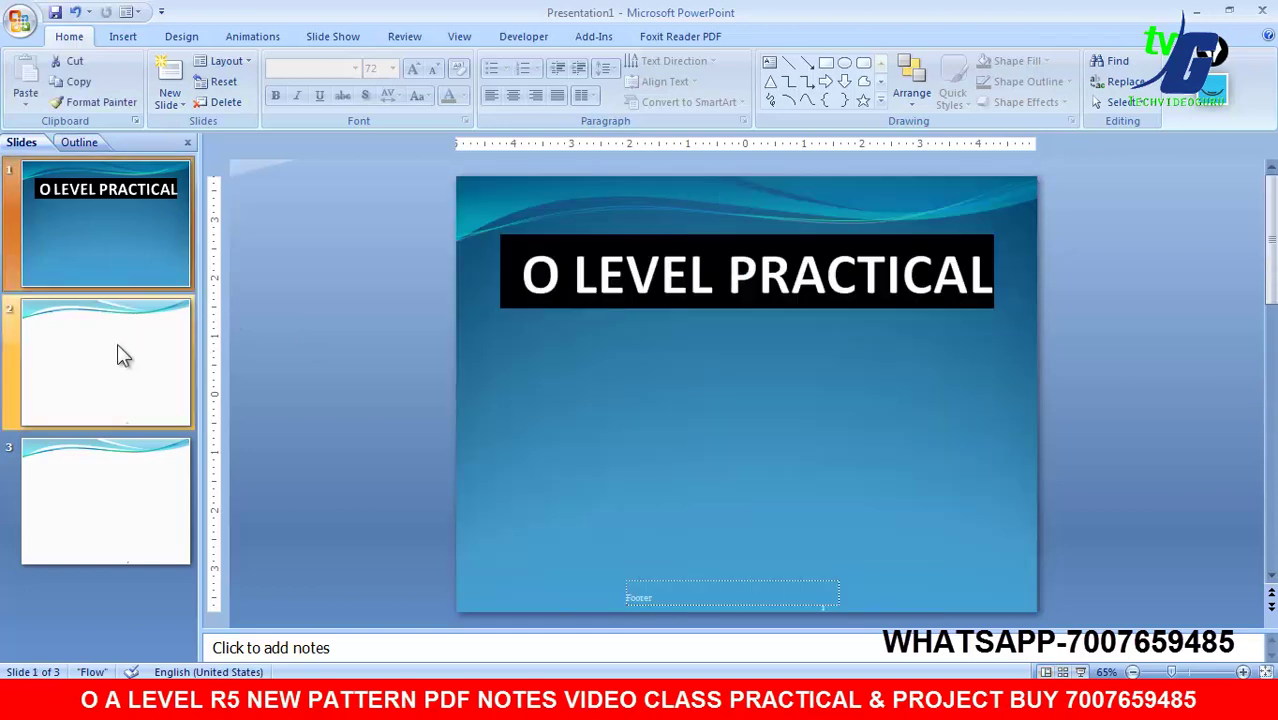
pyautogui.hotkey('alt', 'Tab')
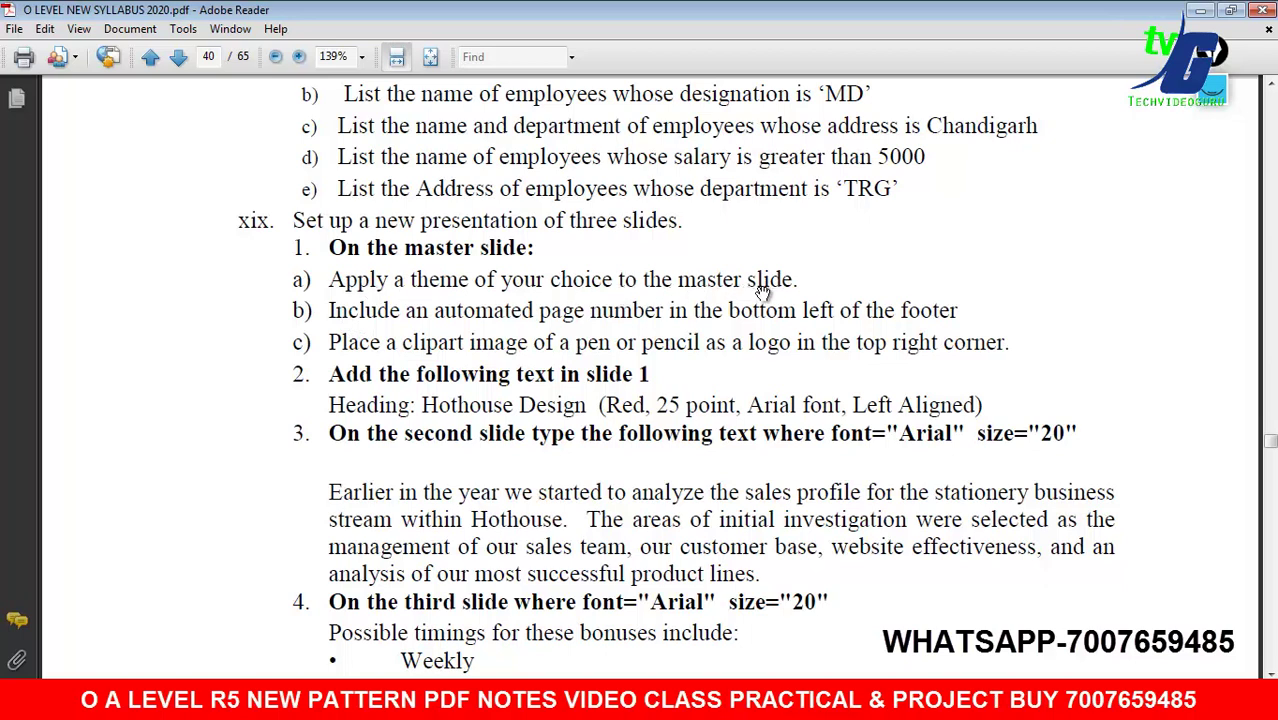
pyautogui.hotkey('alt', 'Tab')
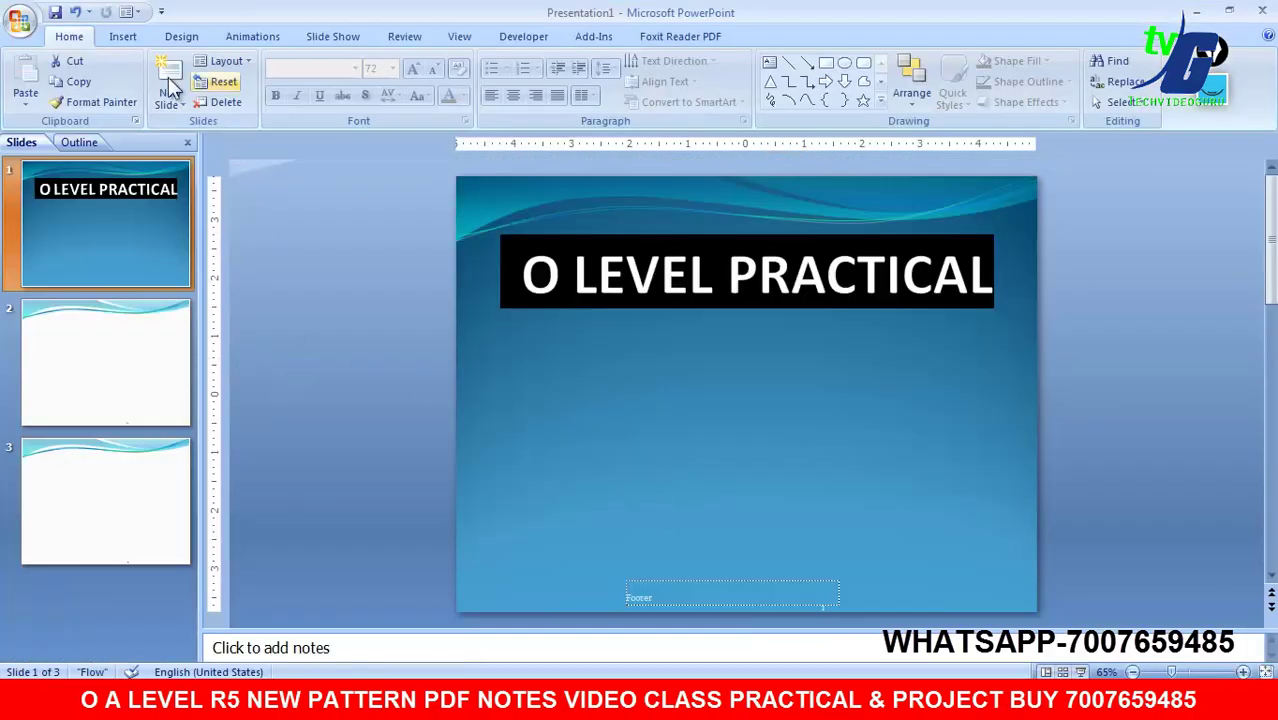
# Step: Browse the Design, Animations, Slide Show and View ribbons, then consult the syllabus PDF and return
pyautogui.click(178, 37)
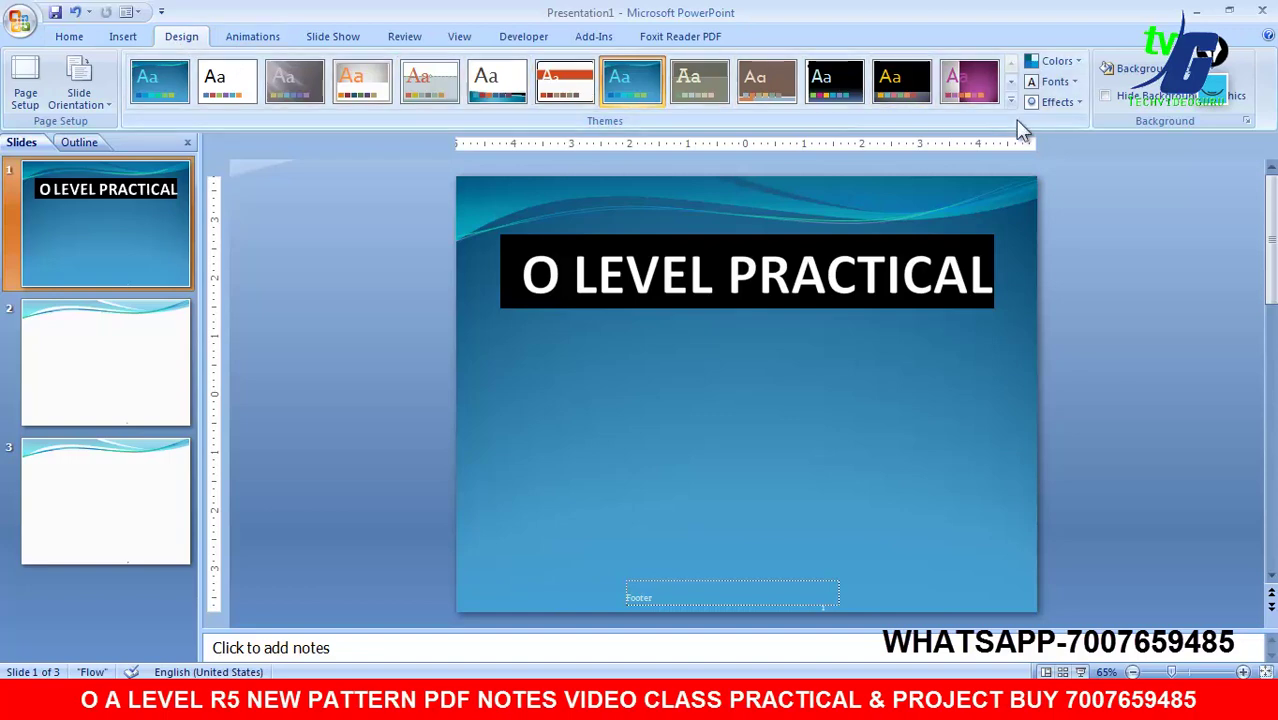
pyautogui.click(232, 28)
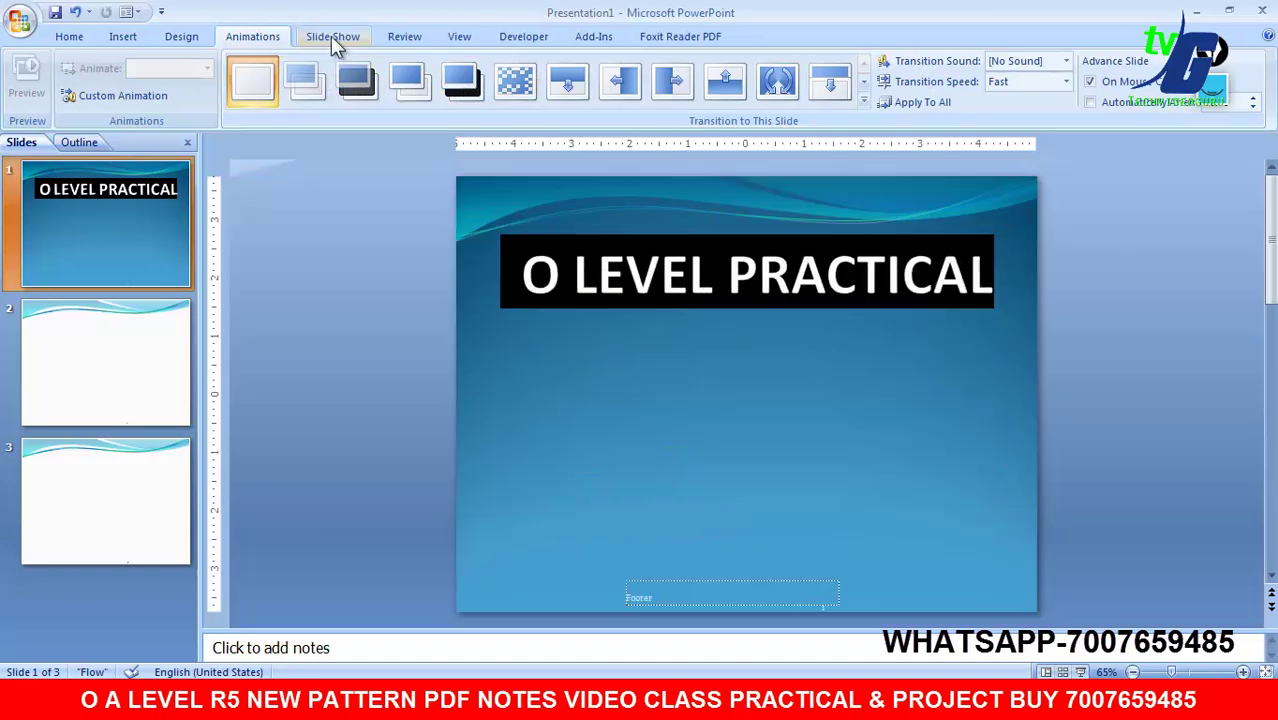
pyautogui.click(332, 37)
pyautogui.click(459, 36)
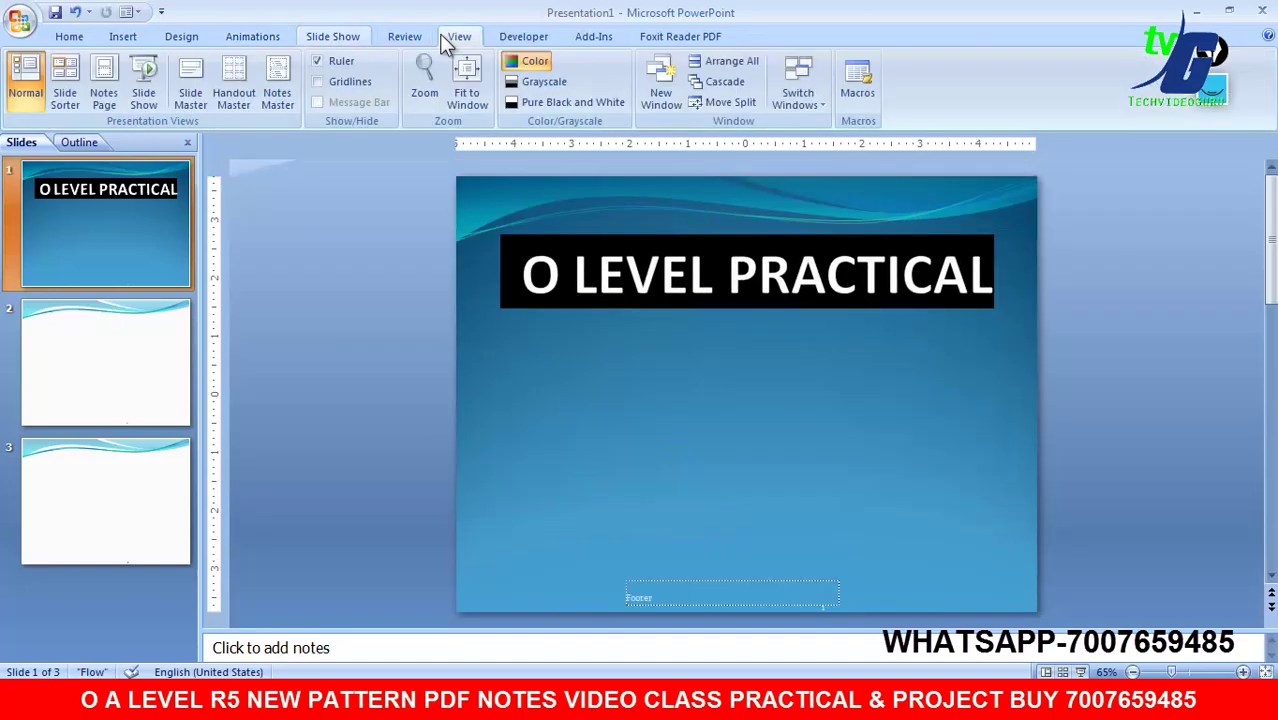
pyautogui.click(258, 34)
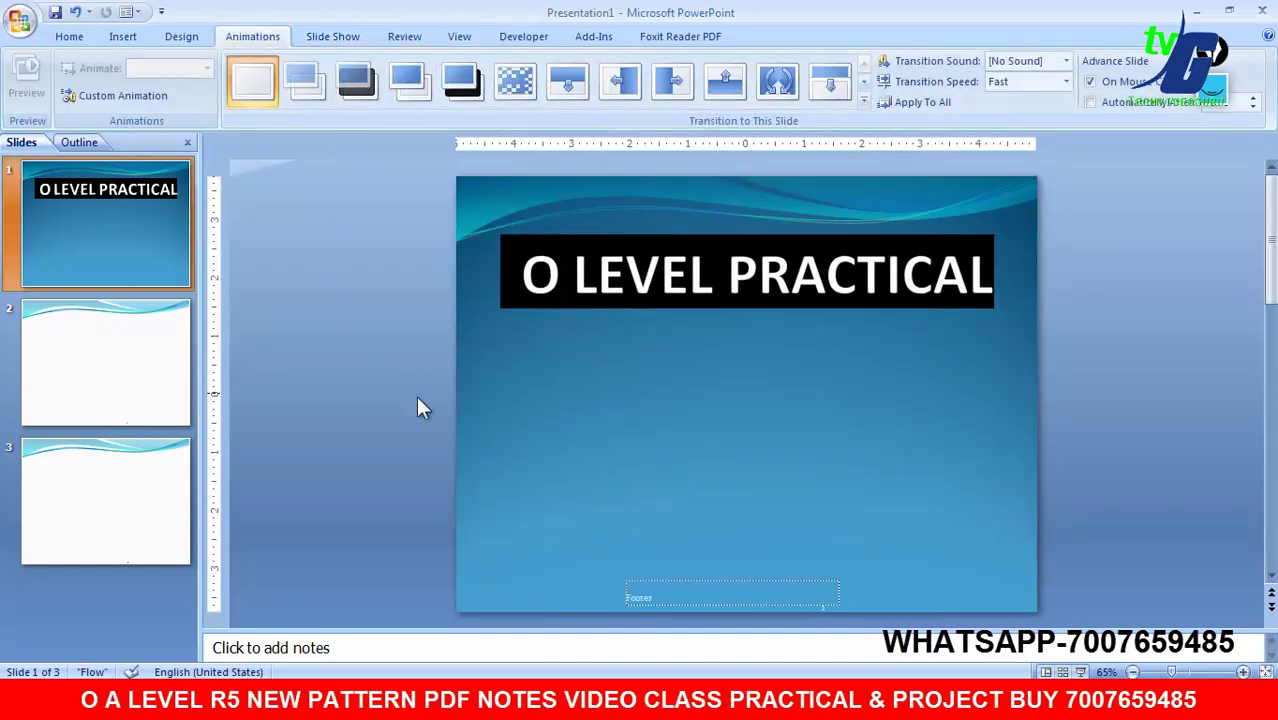
pyautogui.hotkey('alt', 'Tab')
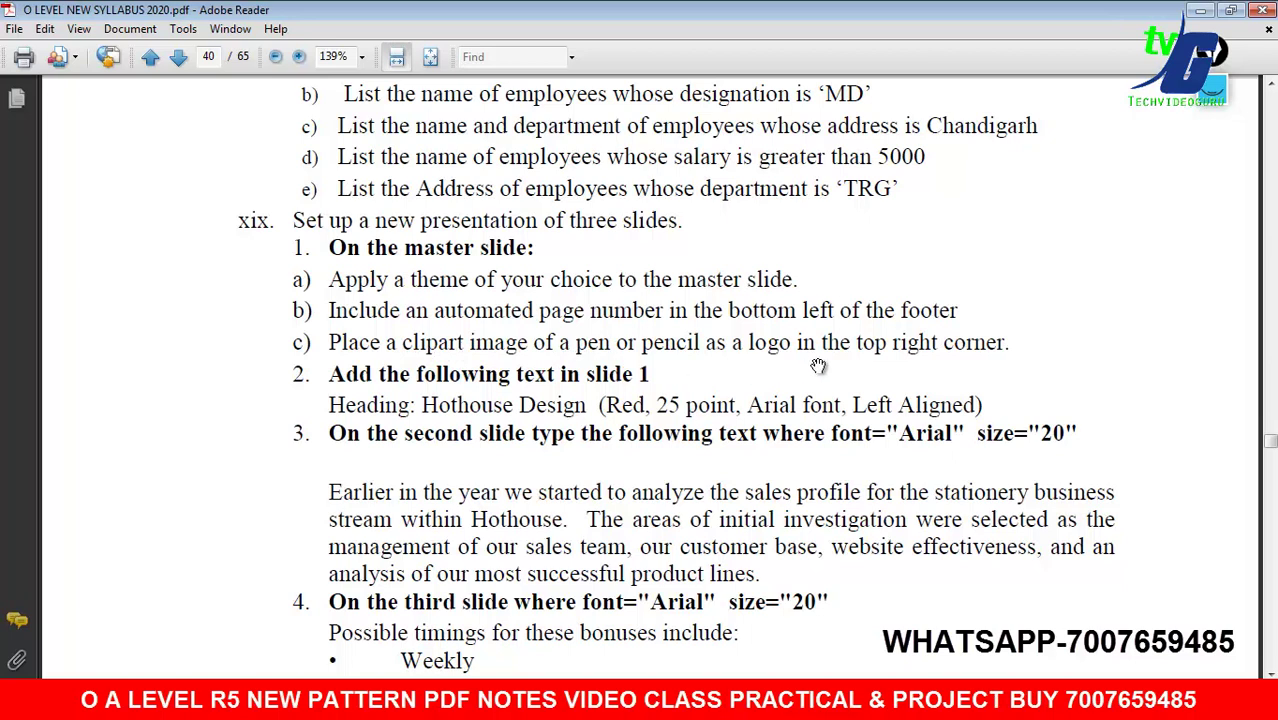
pyautogui.hotkey('alt', 'Tab')
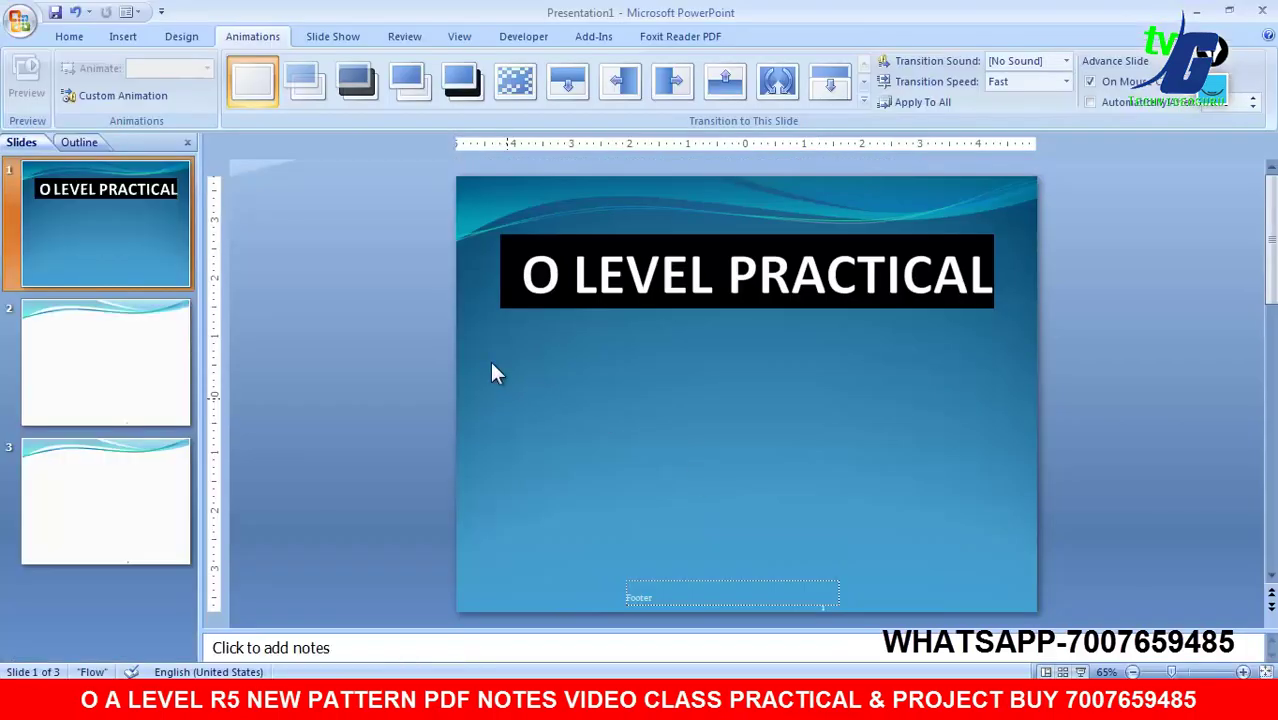
# Step: Open the Clip Art pane and clear the search term to list all available clip art
pyautogui.click(124, 38)
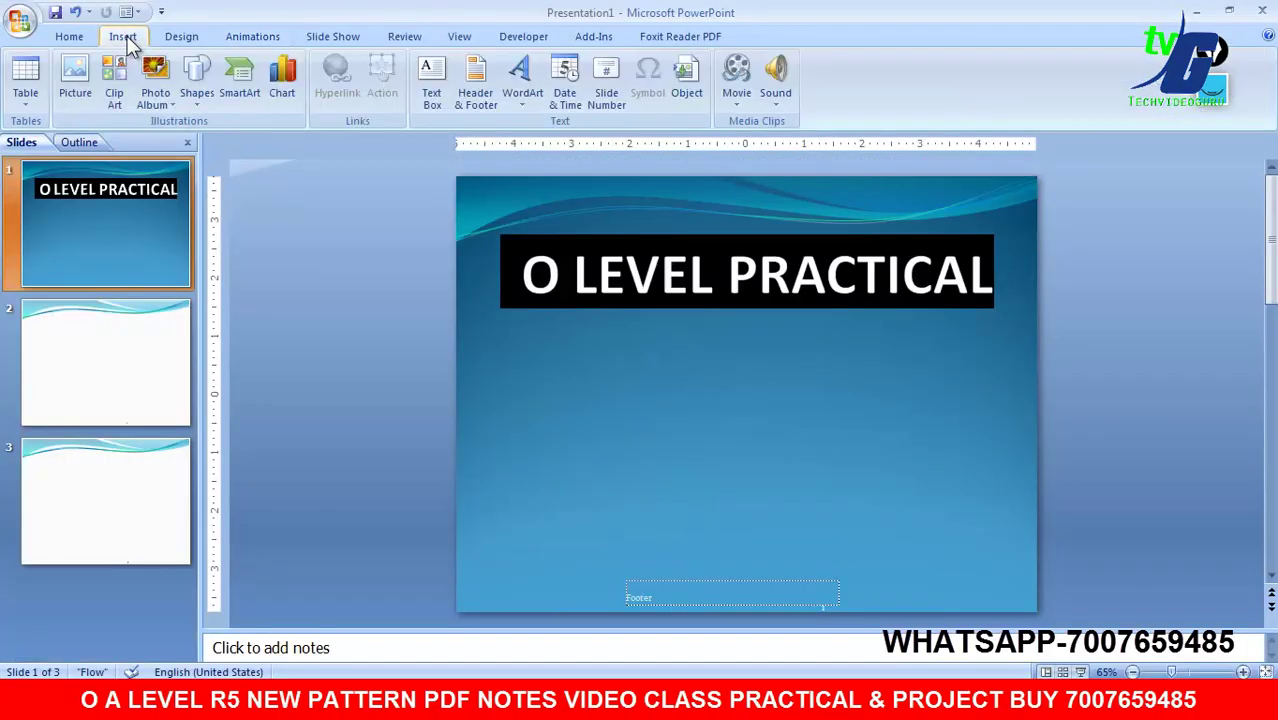
pyautogui.click(120, 90)
pyautogui.write('PEN')
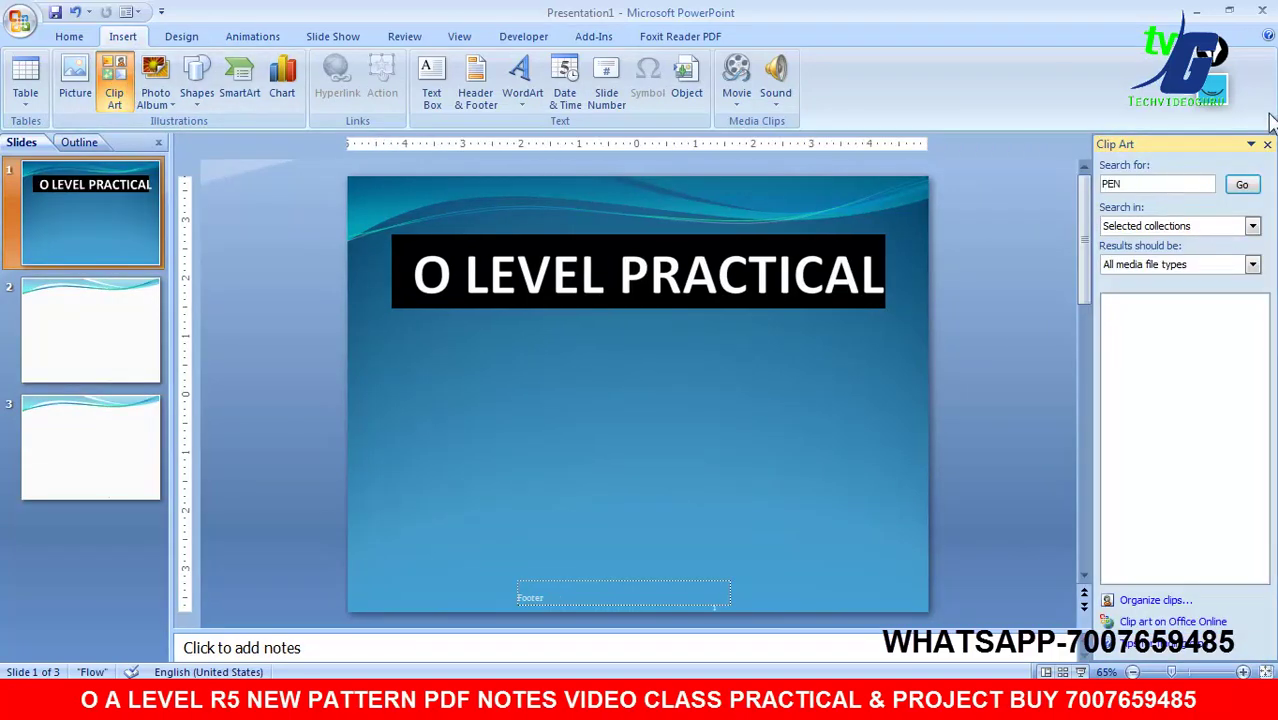
pyautogui.click(1240, 186)
pyautogui.click(1173, 185)
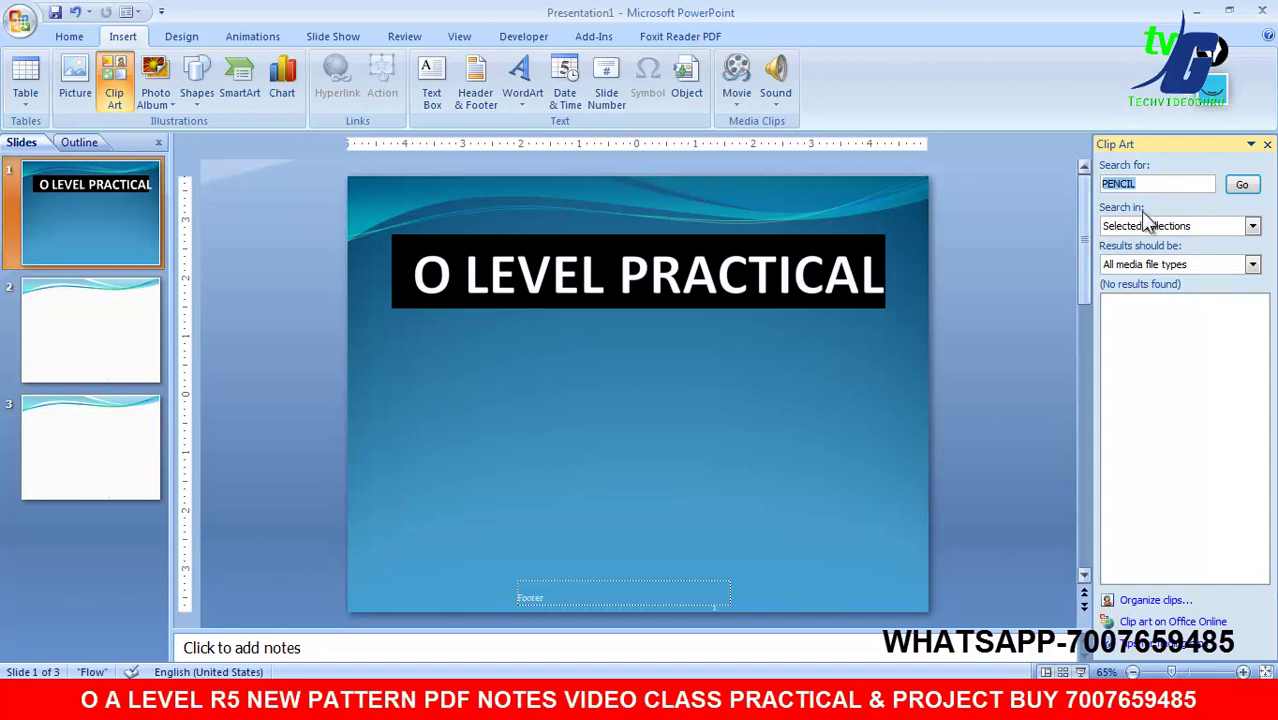
pyautogui.click(1180, 226)
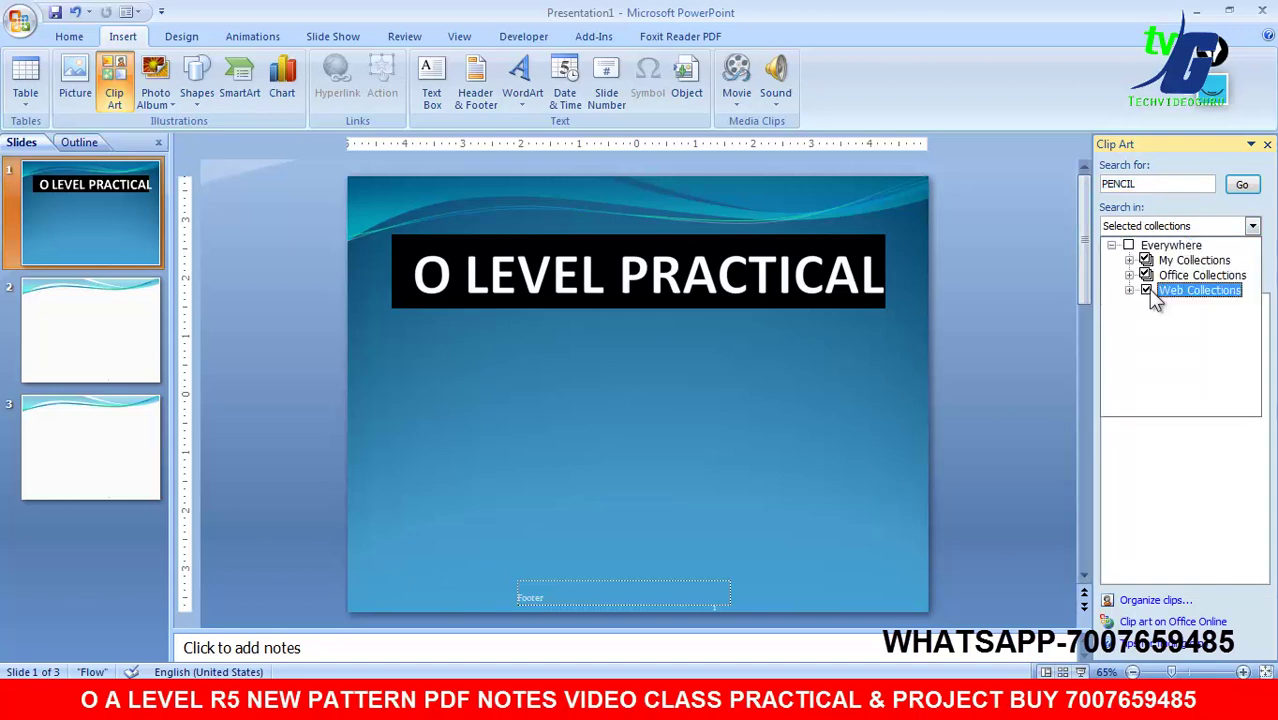
pyautogui.click(1243, 186)
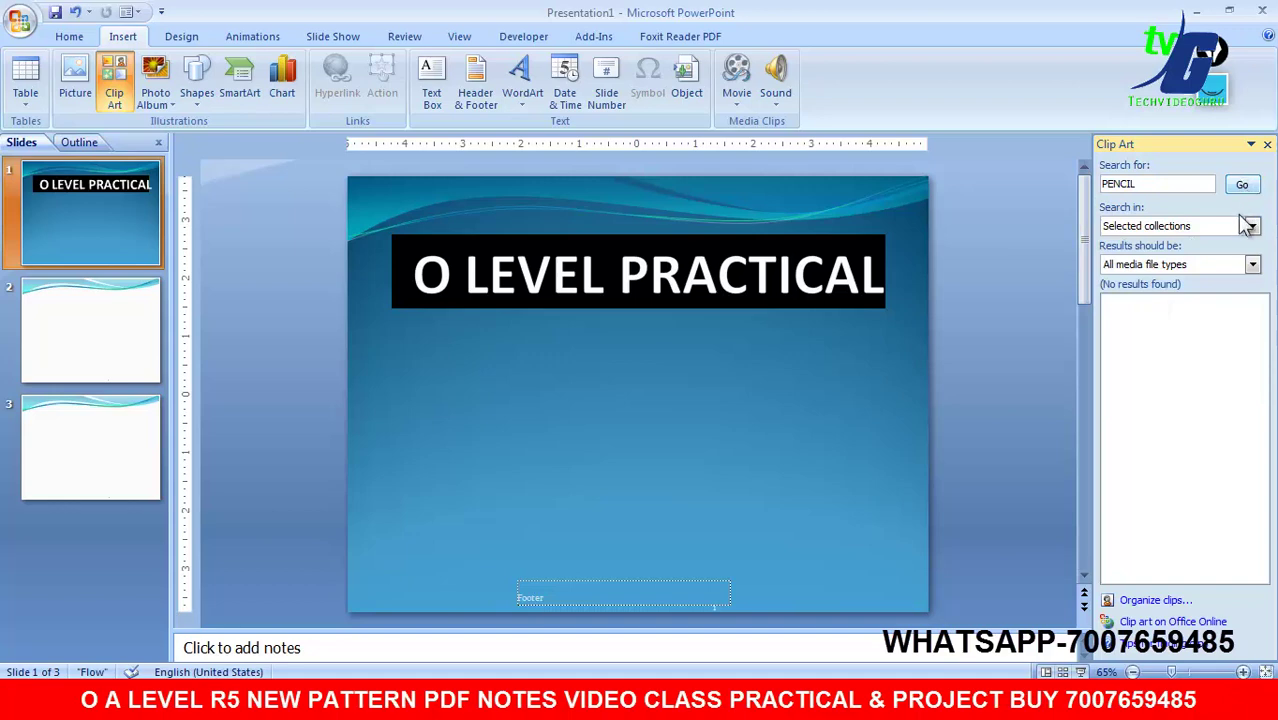
pyautogui.click(1253, 265)
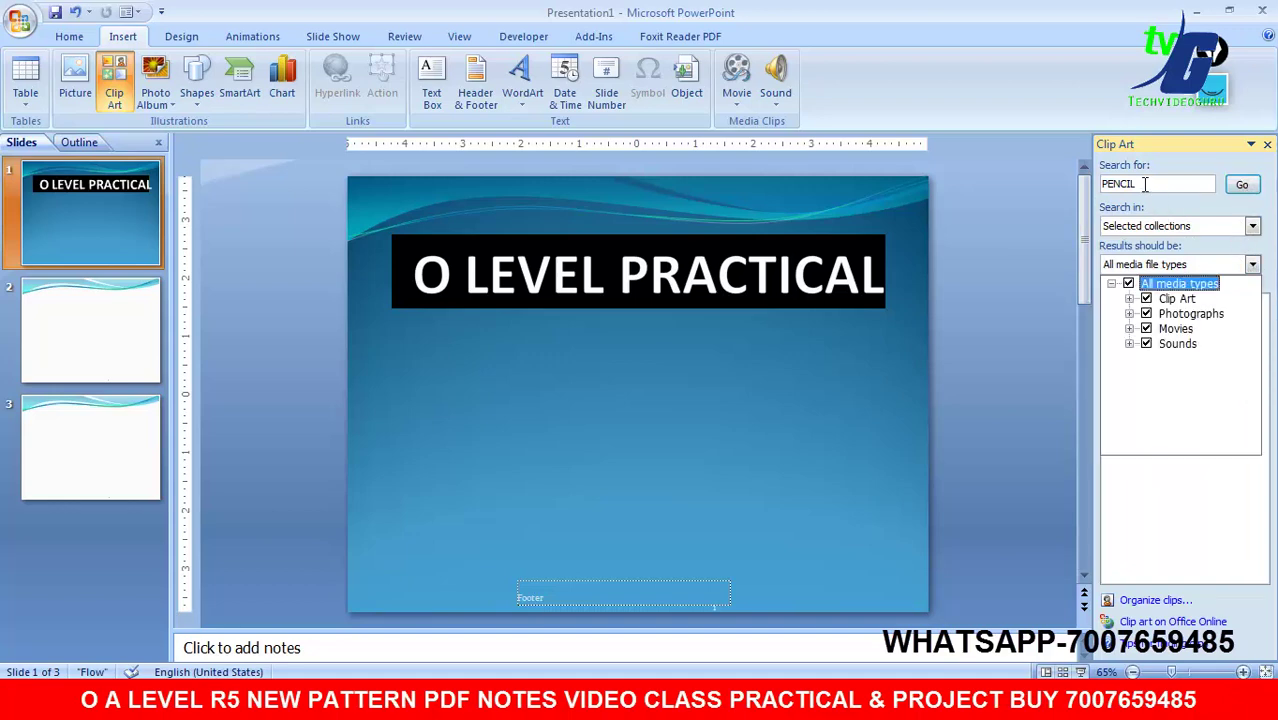
pyautogui.click(1253, 265)
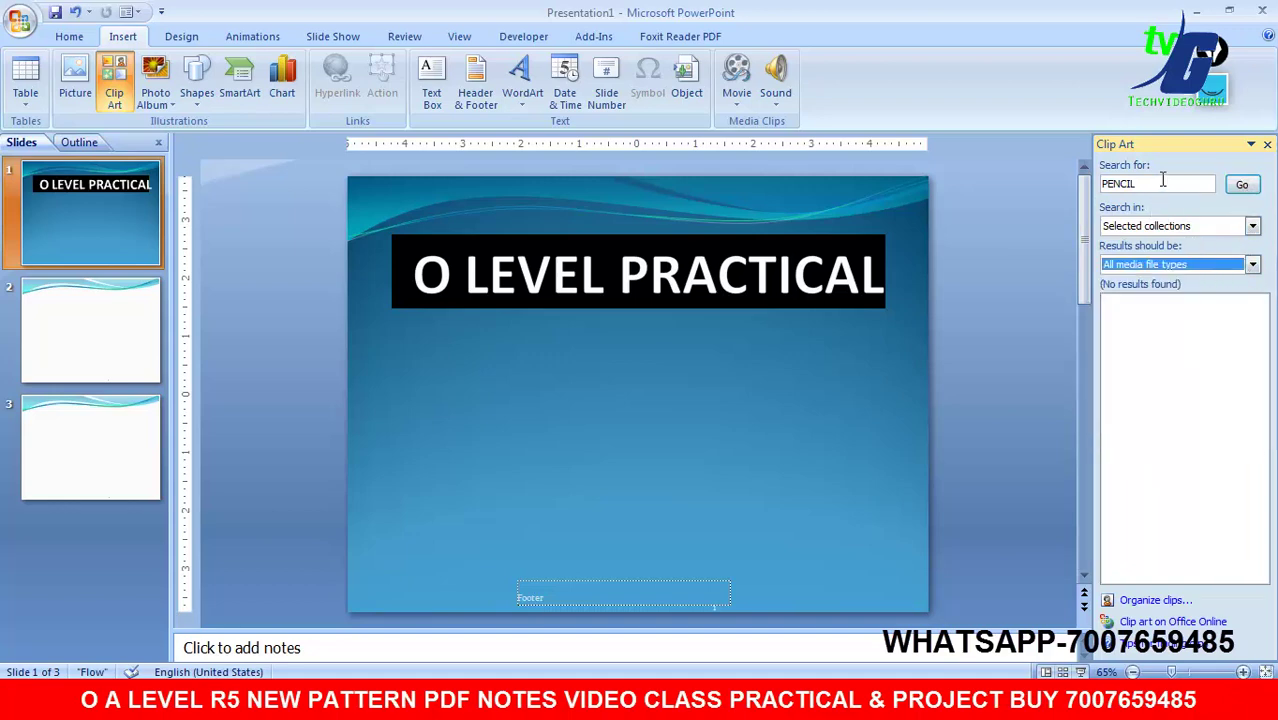
pyautogui.doubleClick(1160, 183)
pyautogui.press('BackSpace')
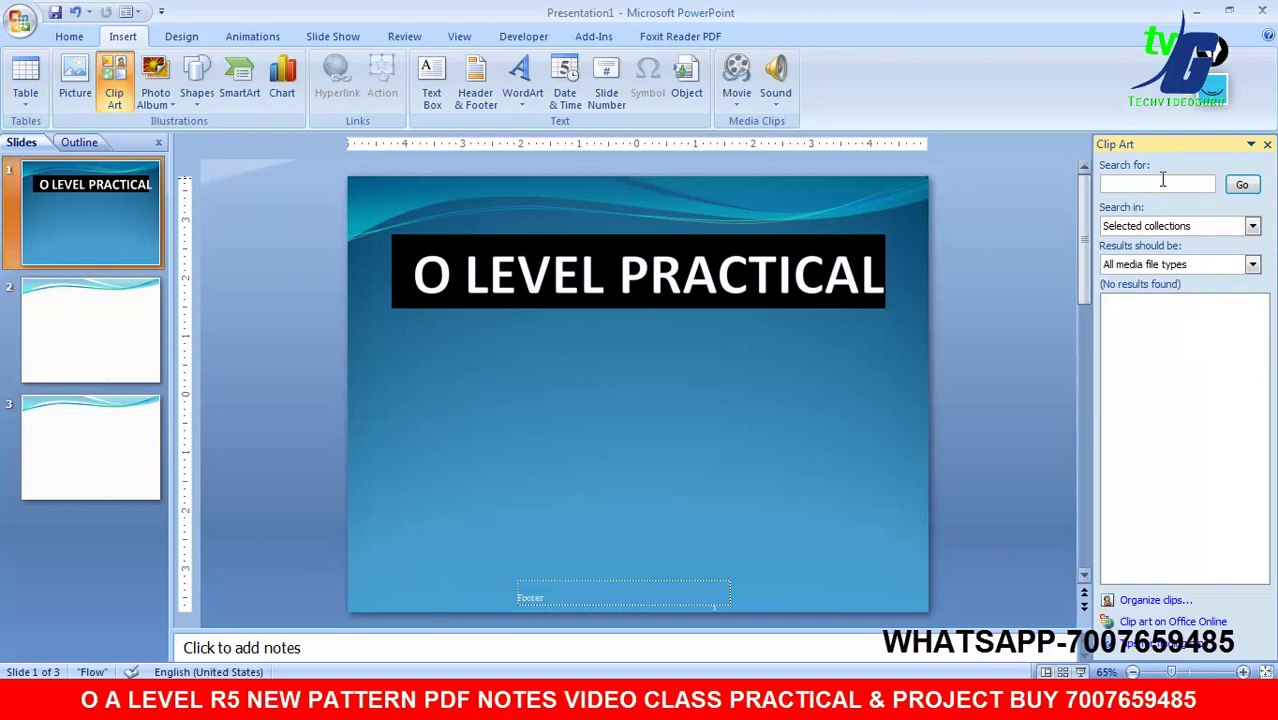
pyautogui.click(1249, 191)
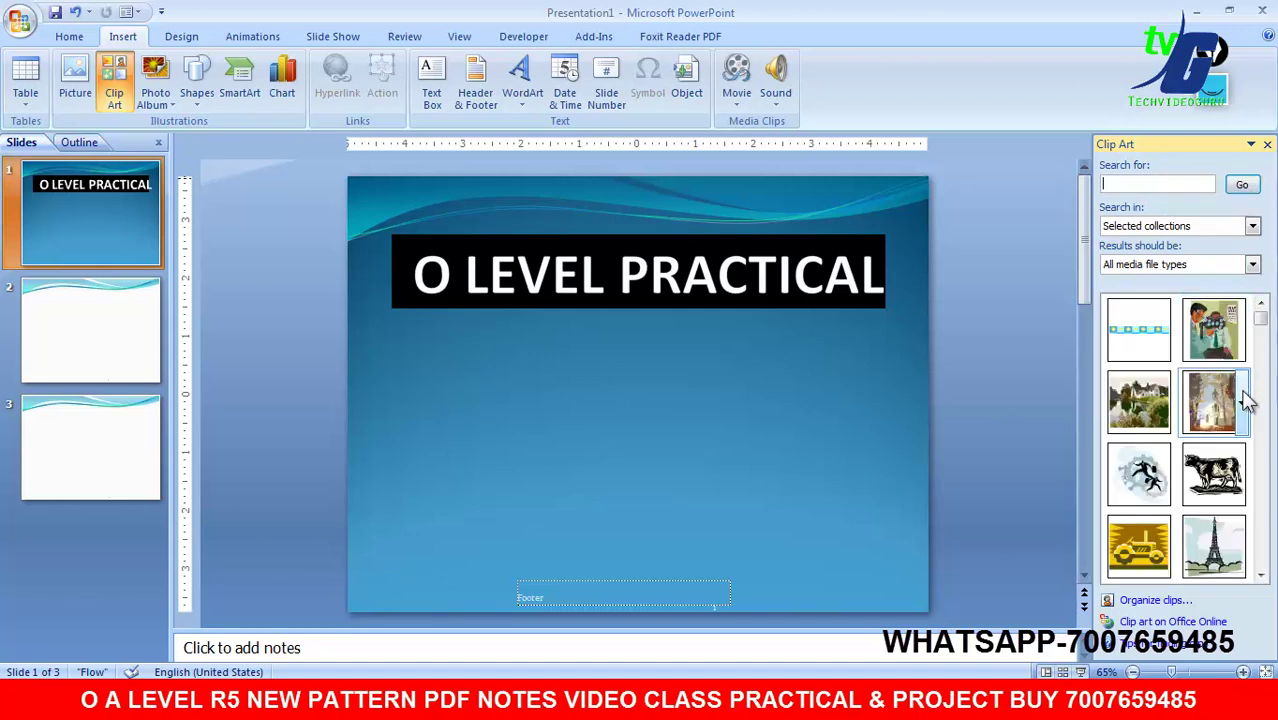
# Step: Find the pencil-and-tooth clip, insert it, and move it to the upper right below the title
pyautogui.click(1261, 575)
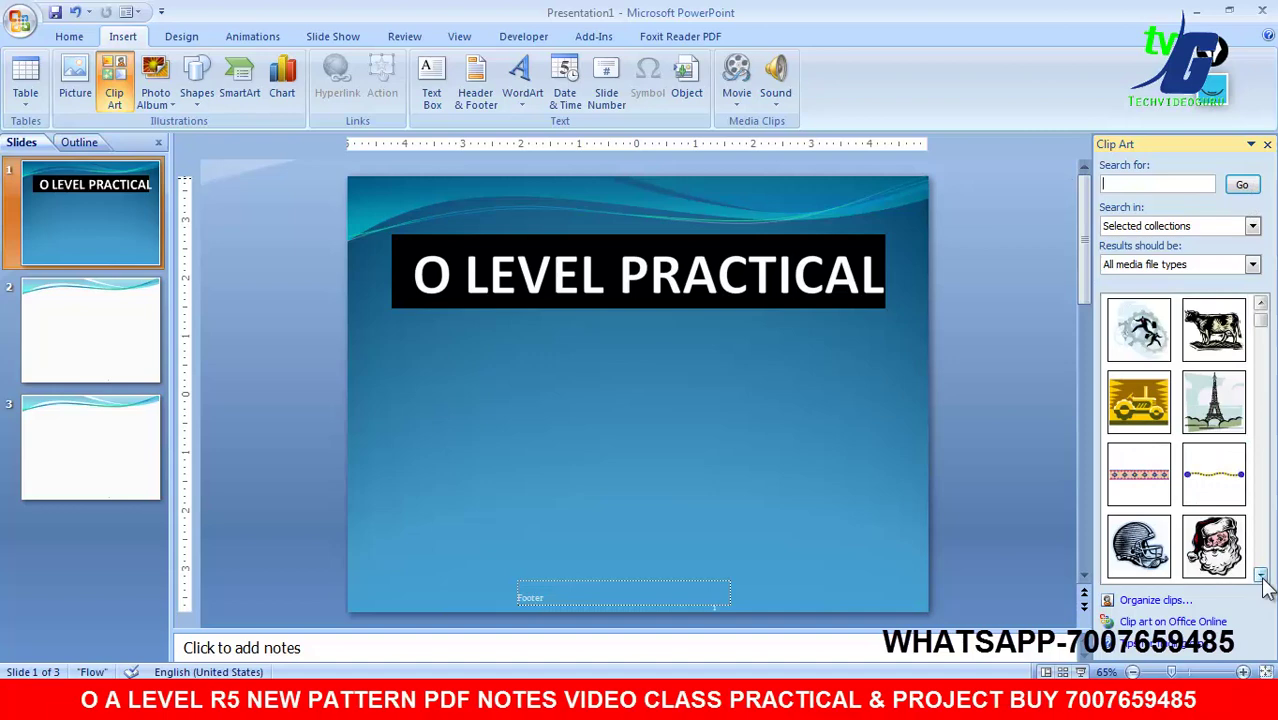
pyautogui.click(1261, 575)
pyautogui.click(1261, 575)
pyautogui.click(1261, 575)
pyautogui.click(1261, 575)
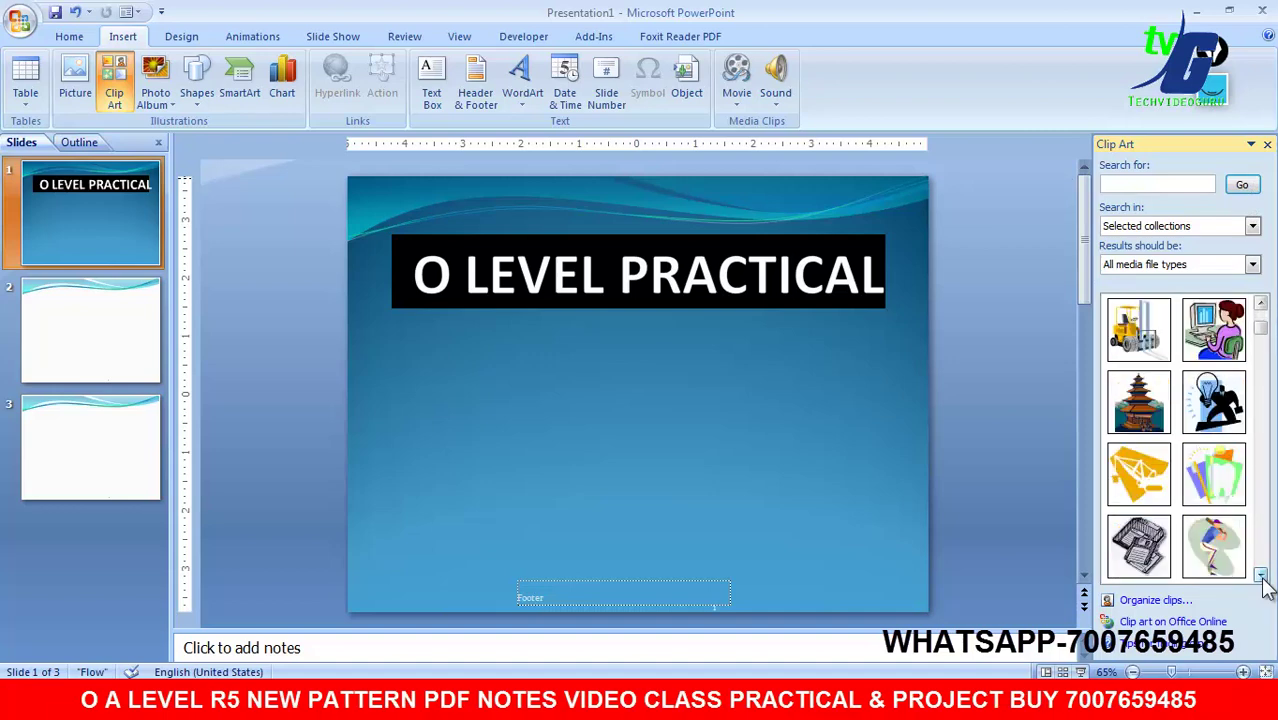
pyautogui.click(1261, 575)
pyautogui.click(1261, 575)
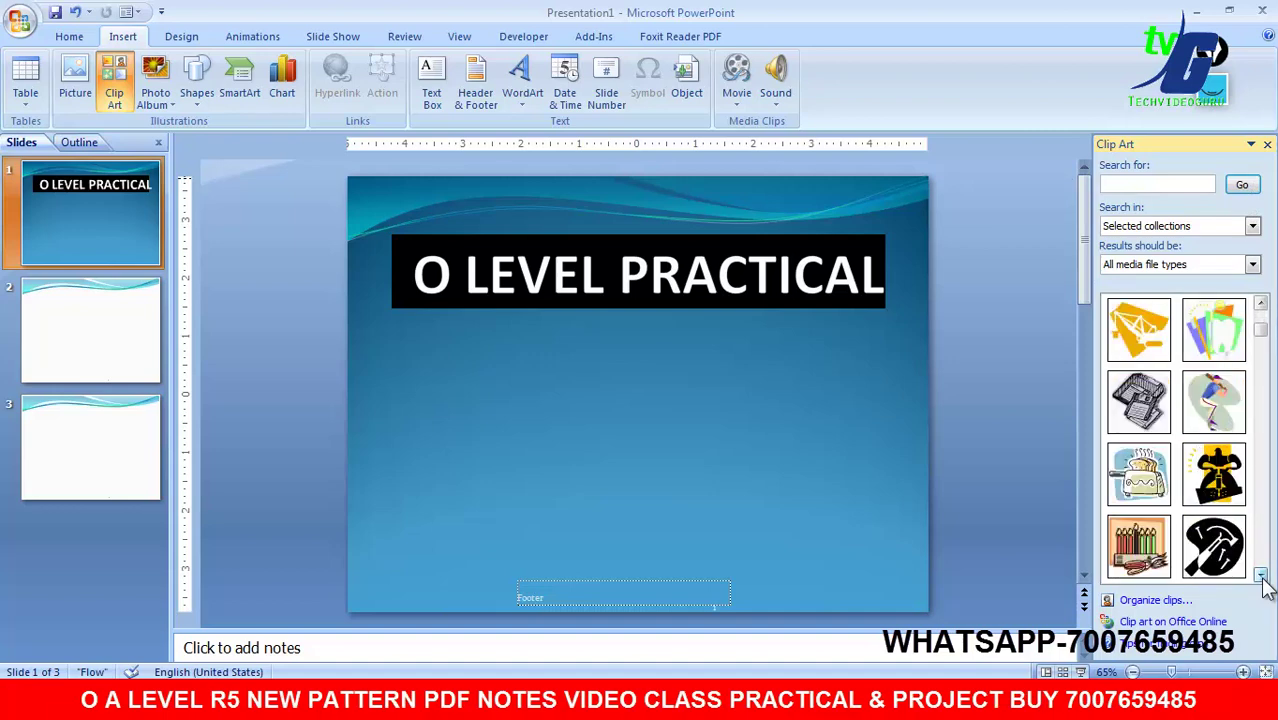
pyautogui.click(1261, 575)
pyautogui.click(1261, 575)
pyautogui.click(1261, 575)
pyautogui.click(1261, 576)
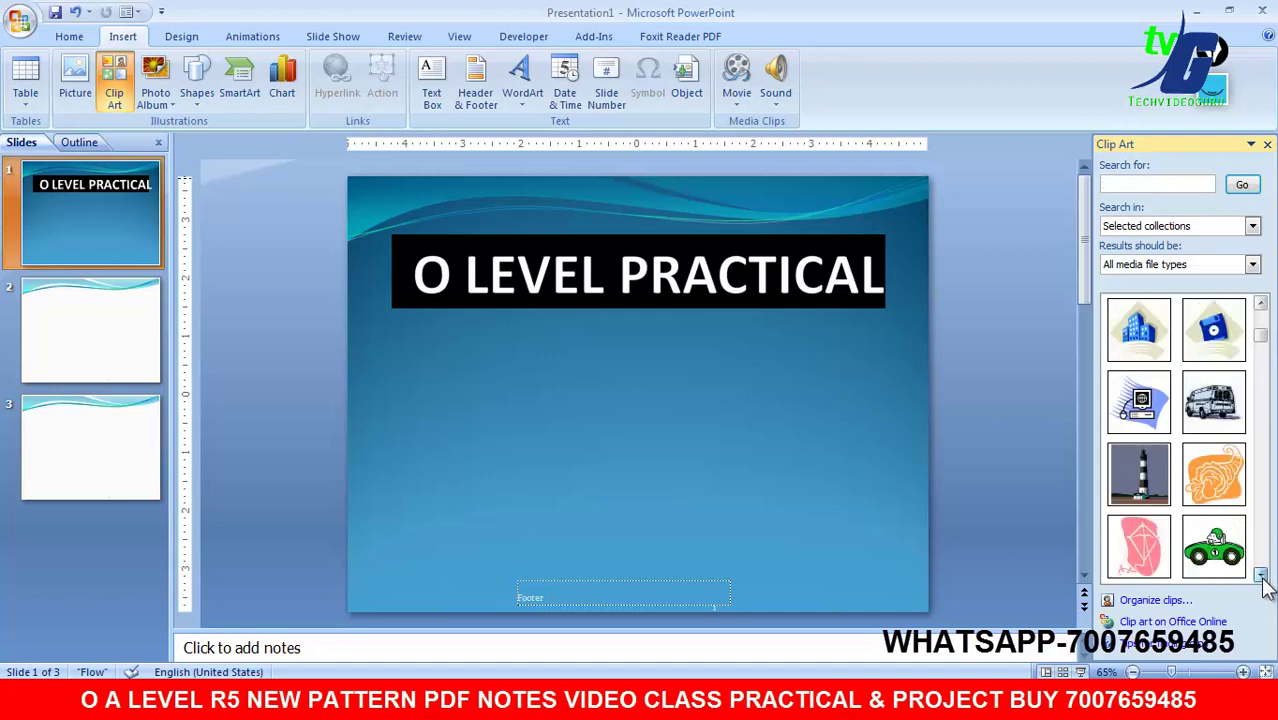
pyautogui.click(1261, 576)
pyautogui.click(1261, 576)
pyautogui.click(1261, 576)
pyautogui.click(1261, 576)
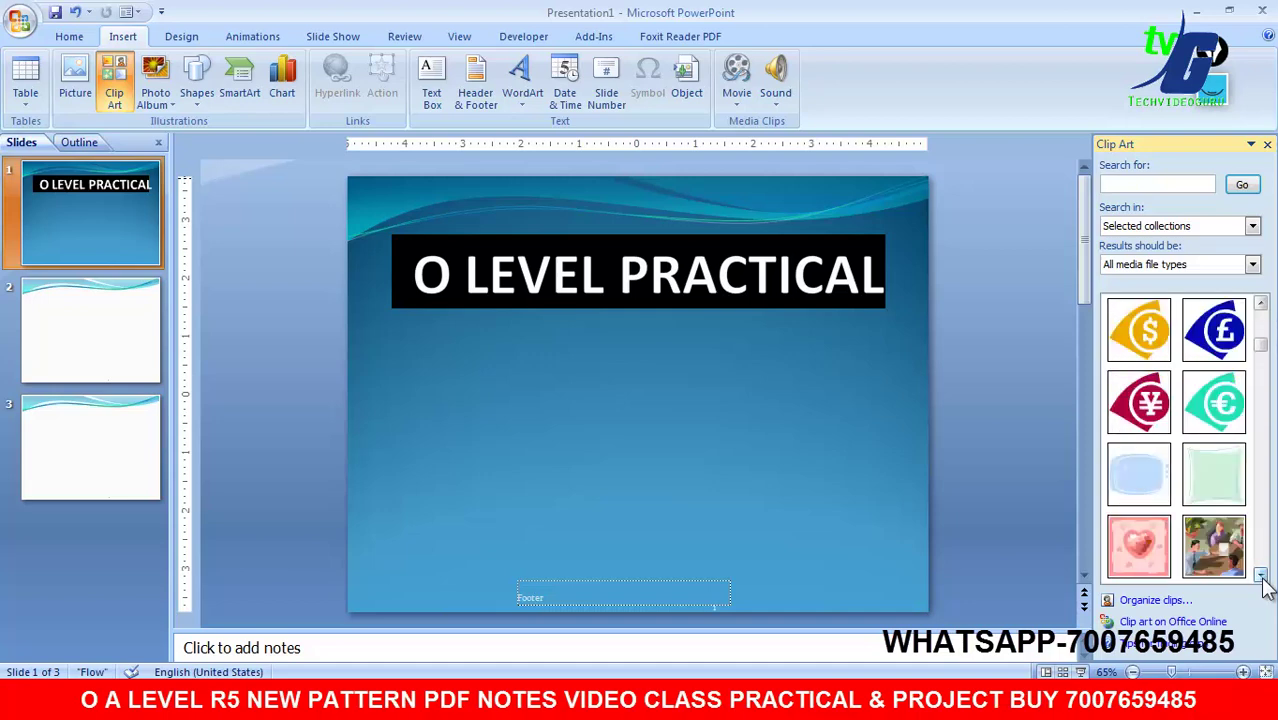
pyautogui.click(1261, 576)
pyautogui.click(1261, 576)
pyautogui.click(1261, 576)
pyautogui.click(1261, 577)
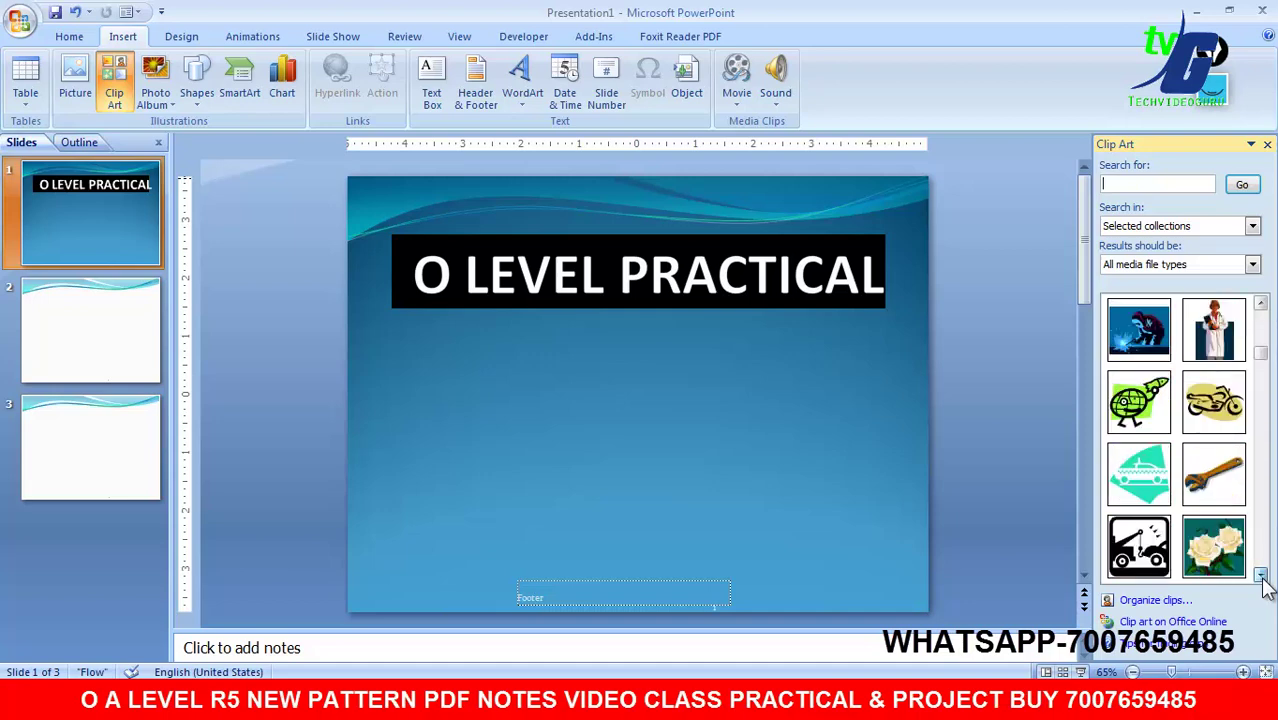
pyautogui.click(1261, 577)
pyautogui.click(1261, 577)
pyautogui.click(1261, 577)
pyautogui.click(1261, 577)
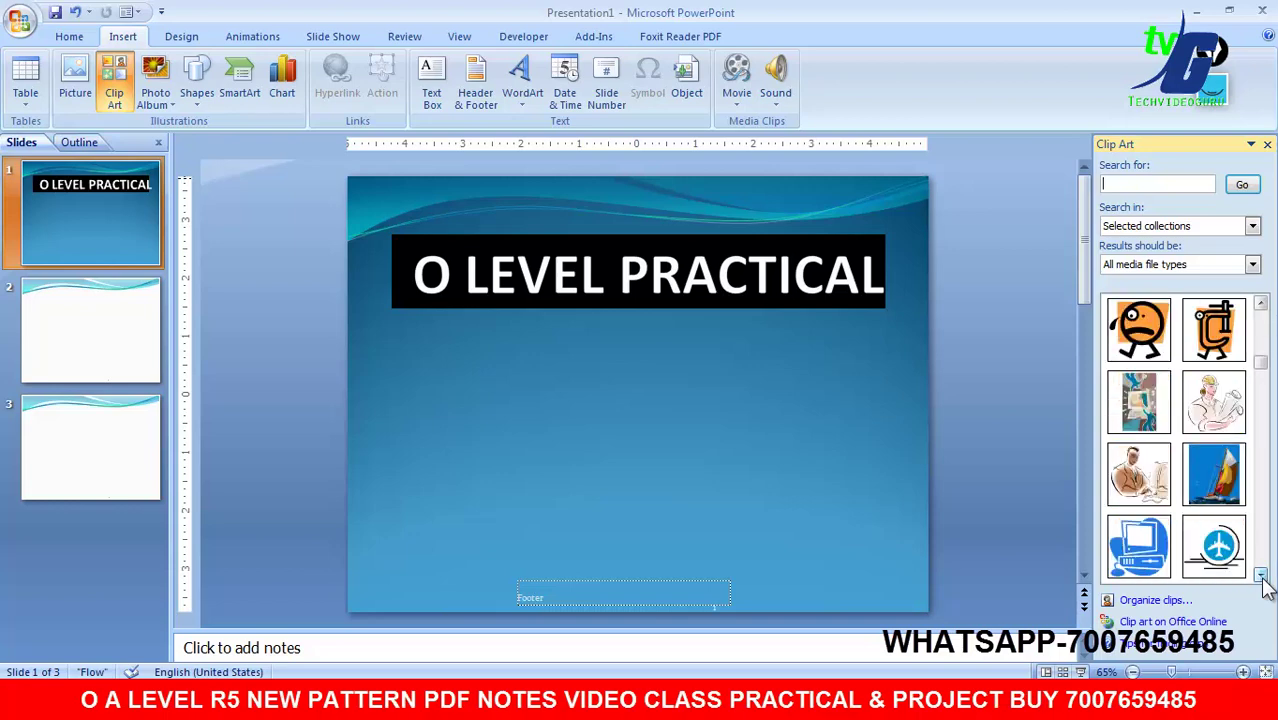
pyautogui.click(1261, 577)
pyautogui.click(1261, 577)
pyautogui.click(1261, 577)
pyautogui.click(1261, 577)
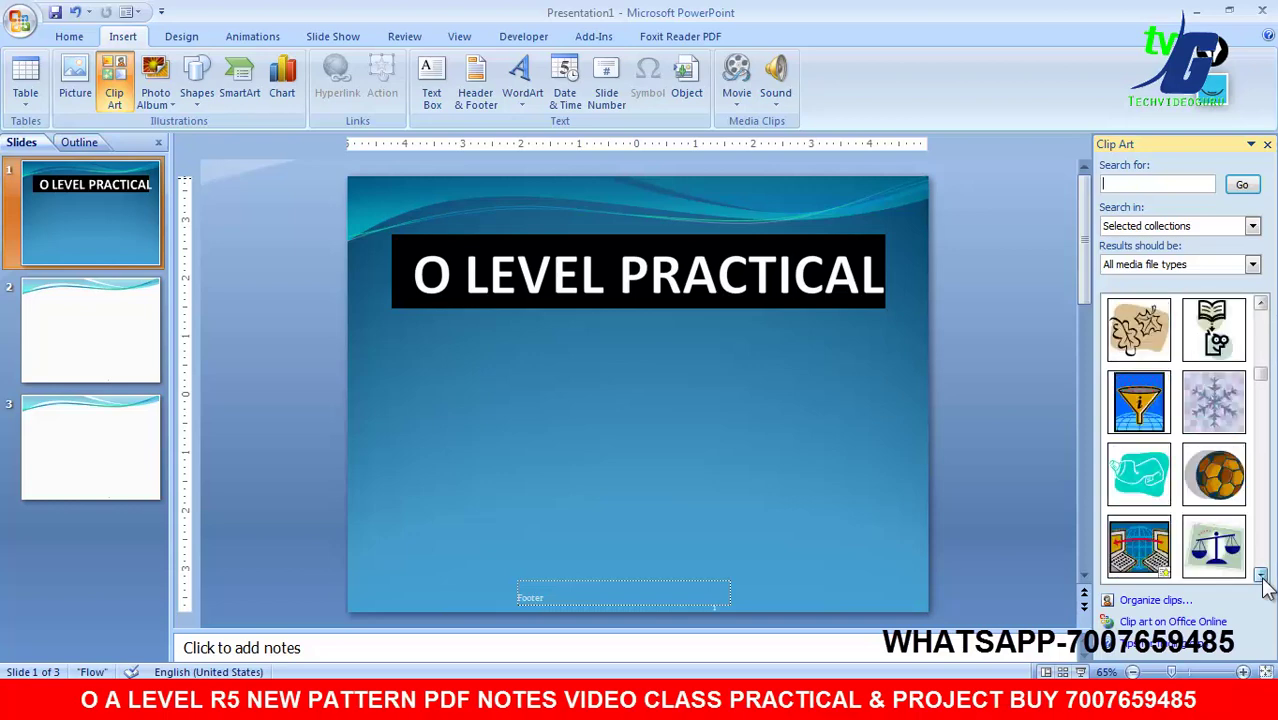
pyautogui.click(1261, 577)
pyautogui.click(1261, 577)
pyautogui.click(1261, 577)
pyautogui.click(1261, 577)
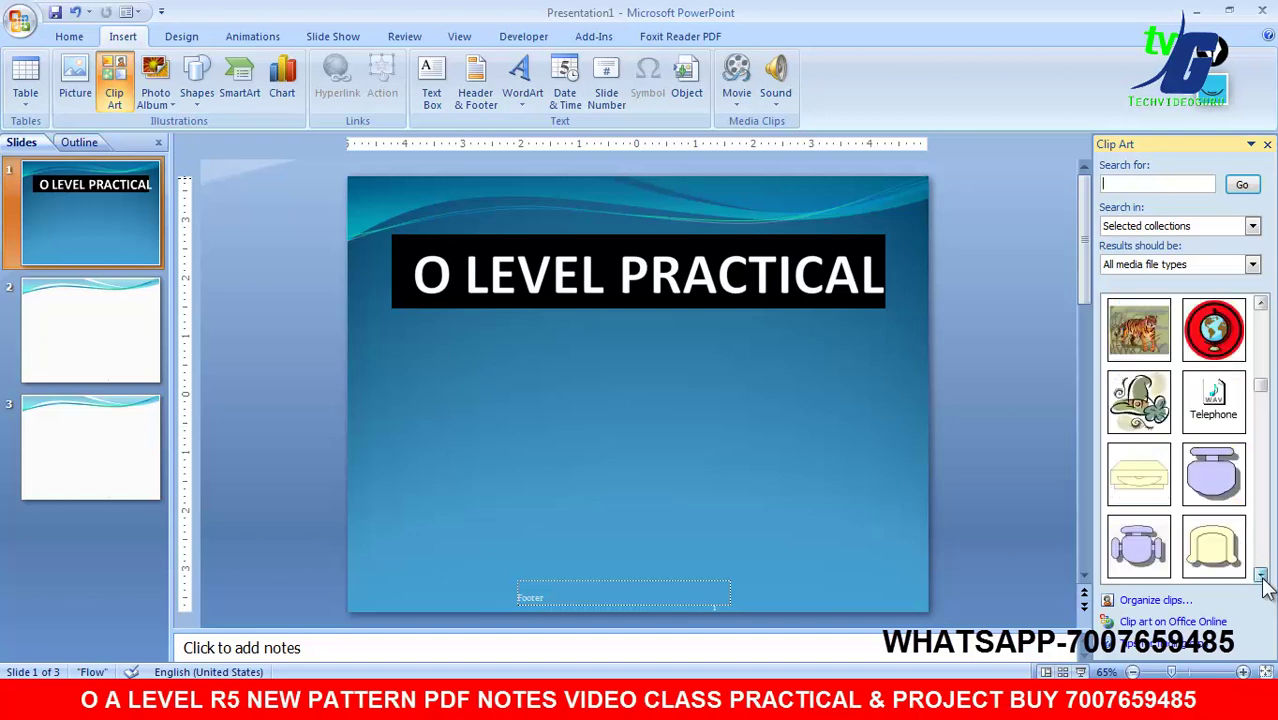
pyautogui.click(1261, 577)
pyautogui.click(1261, 577)
pyautogui.click(1261, 577)
pyautogui.moveTo(1262, 393)
pyautogui.mouseDown()
pyautogui.moveTo(1266, 565)
pyautogui.moveTo(1263, 322)
pyautogui.moveTo(1262, 335)
pyautogui.mouseUp()
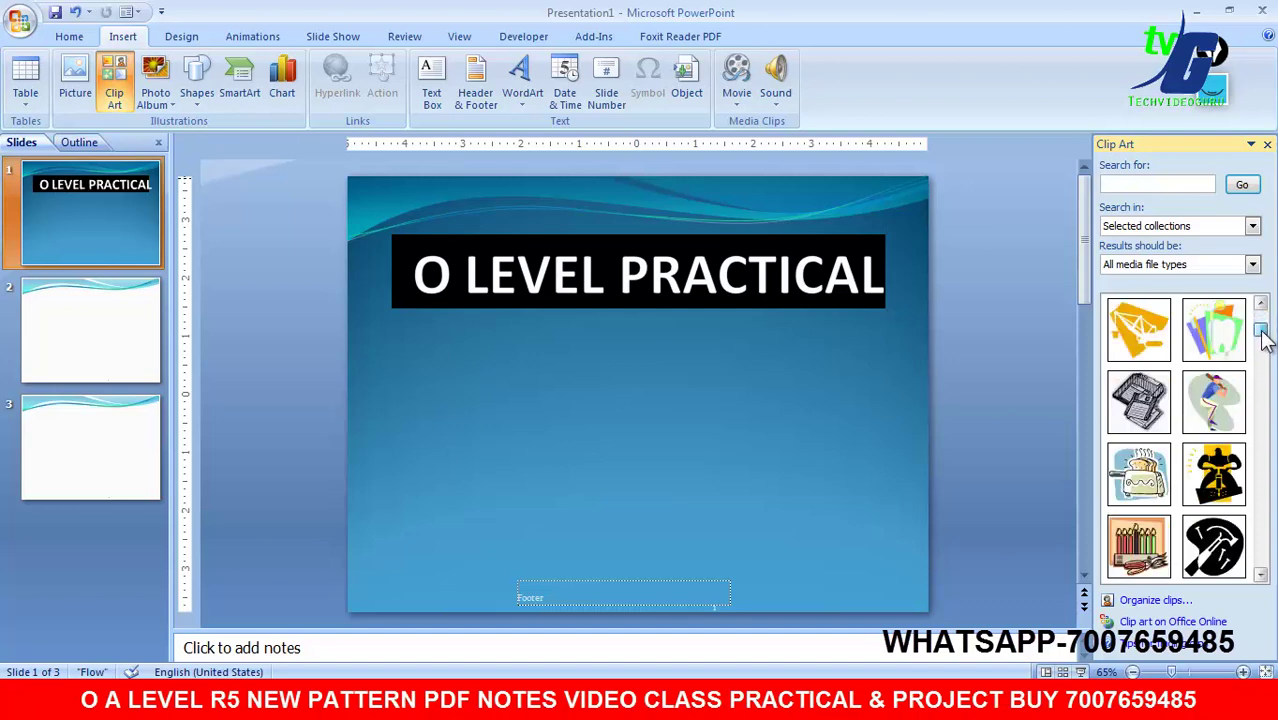
pyautogui.click(1222, 348)
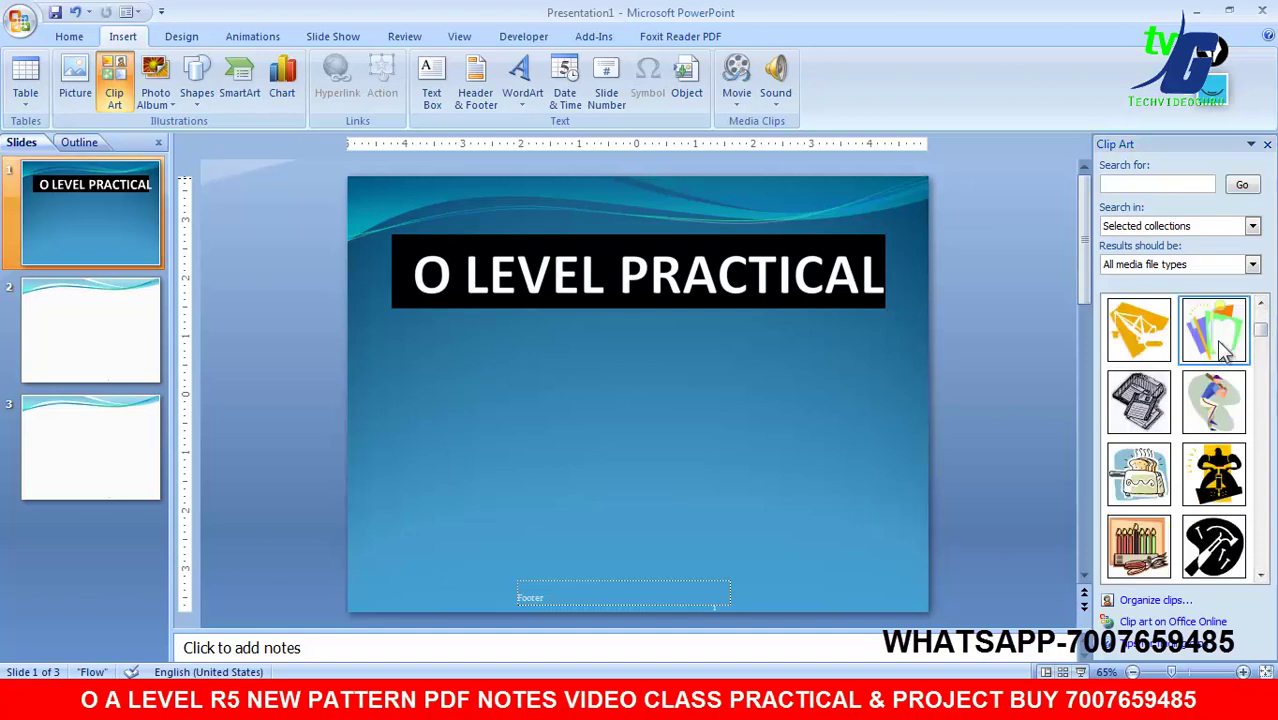
pyautogui.moveTo(641, 416); pyautogui.dragTo(818, 402)
# Step: Duplicate slide 1 twice so slides 2 and 3 carry the title and logo
pyautogui.click(1015, 424)
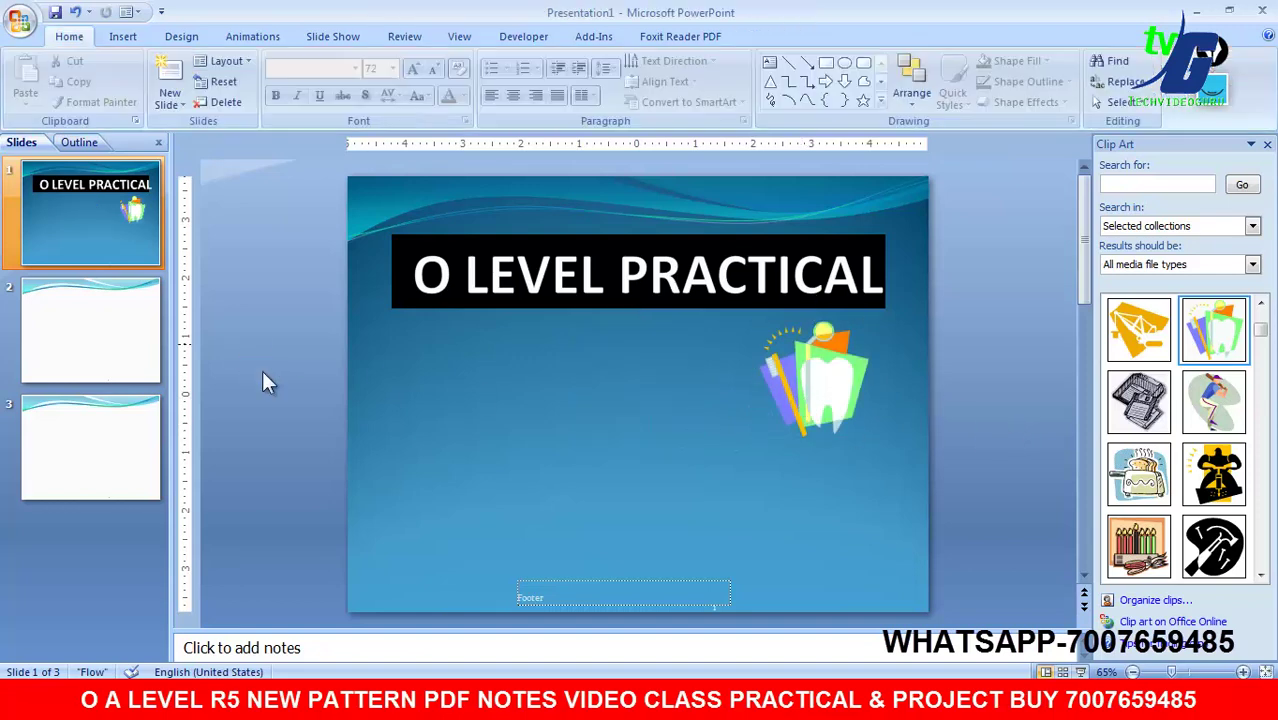
pyautogui.click(122, 312)
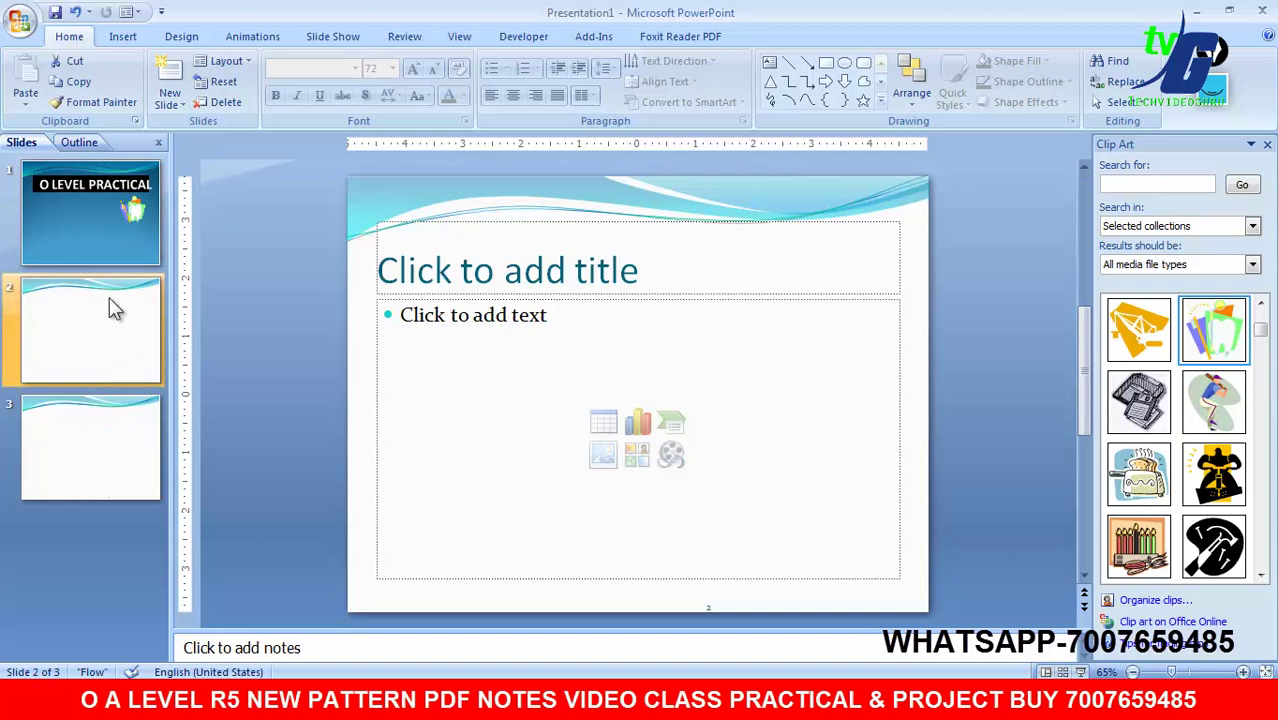
pyautogui.click(112, 259)
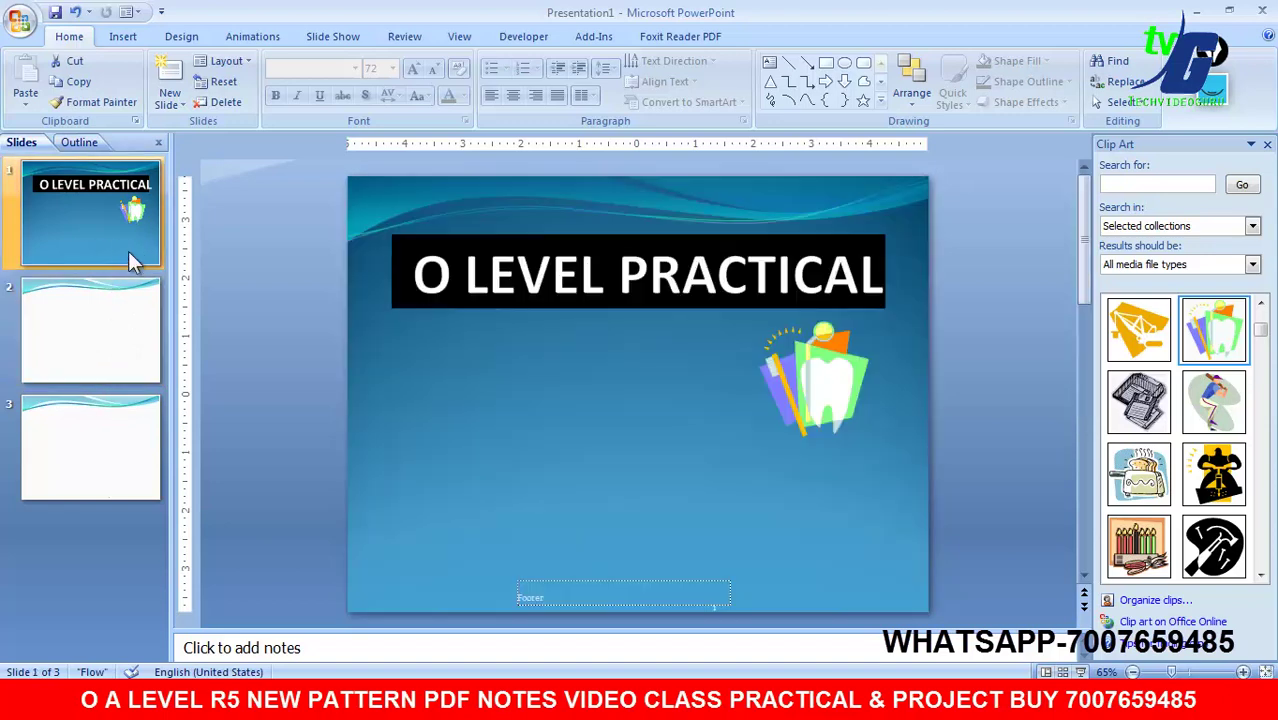
pyautogui.rightClick(115, 239)
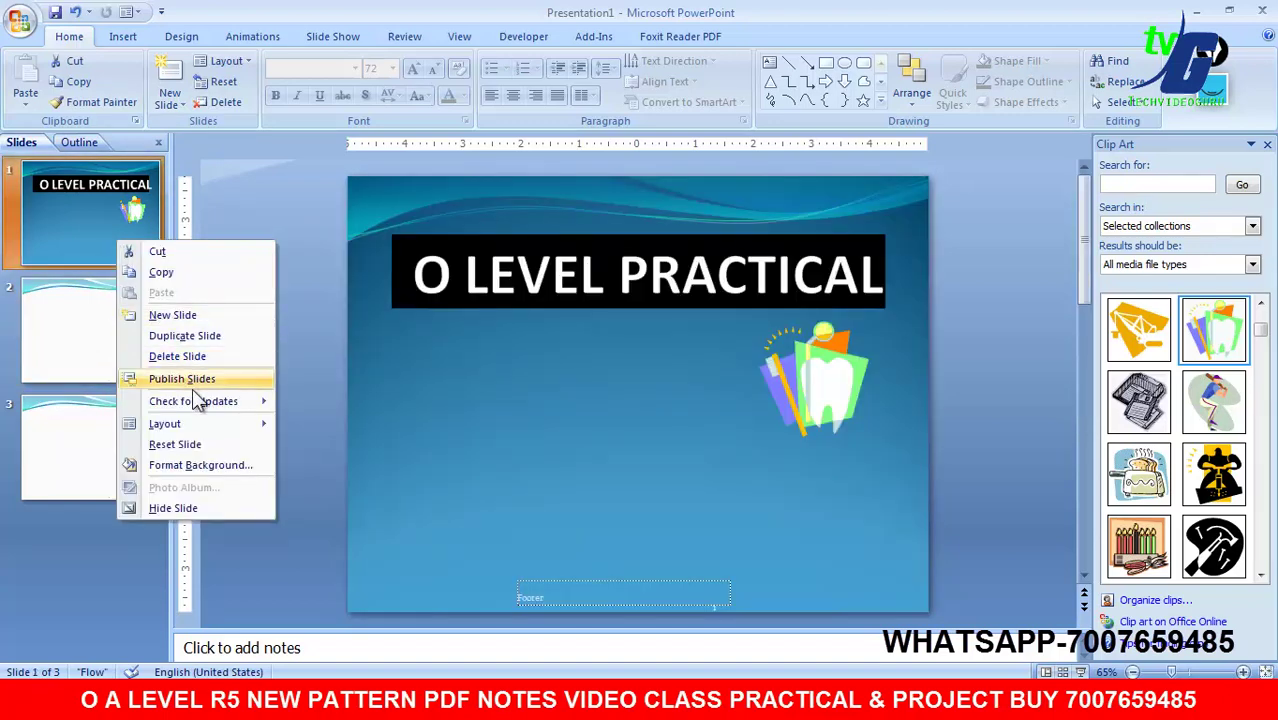
pyautogui.click(197, 338)
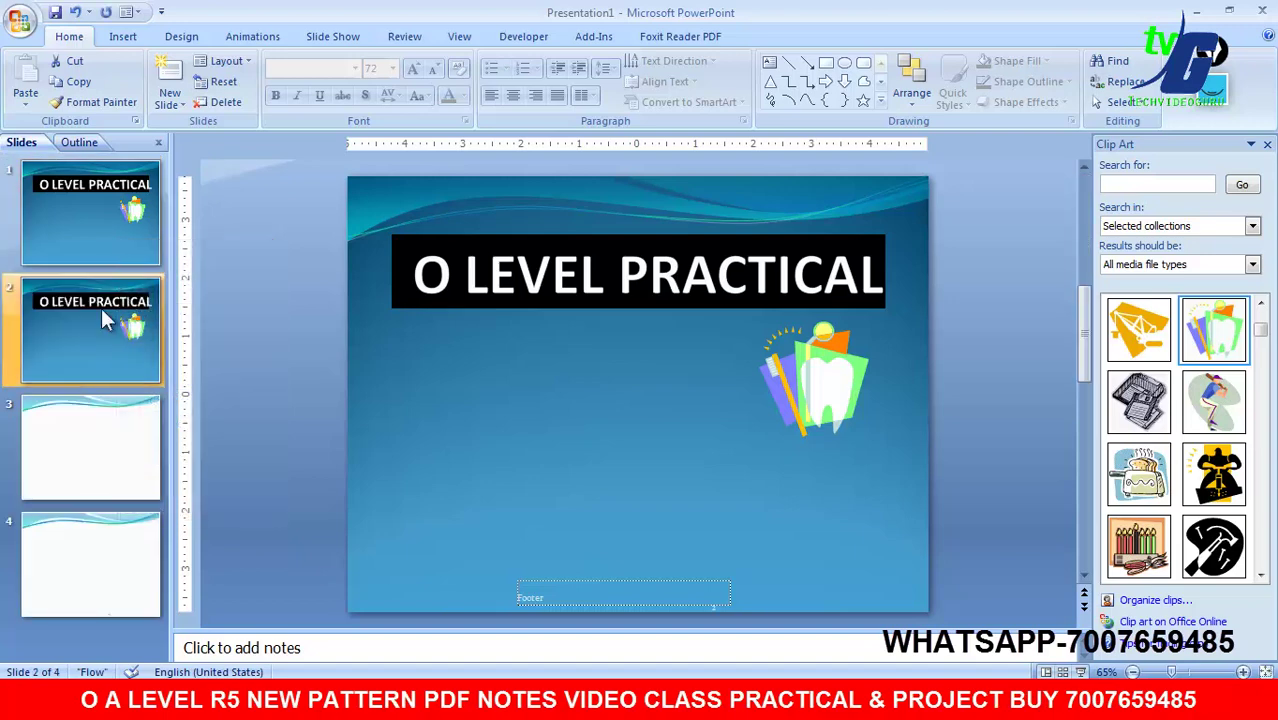
pyautogui.rightClick(104, 311)
pyautogui.click(157, 406)
# Step: Delete the blank fourth slide and return to slide 1
pyautogui.click(106, 493)
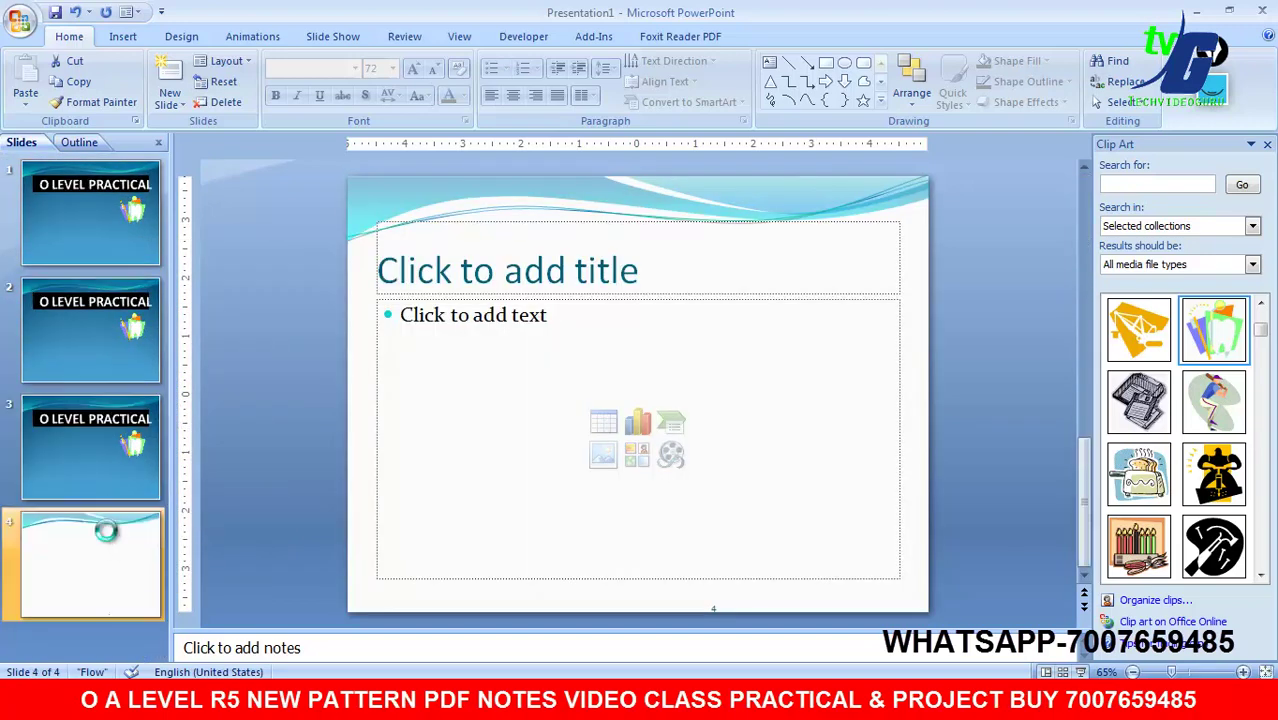
pyautogui.press('Delete')
pyautogui.click(125, 218)
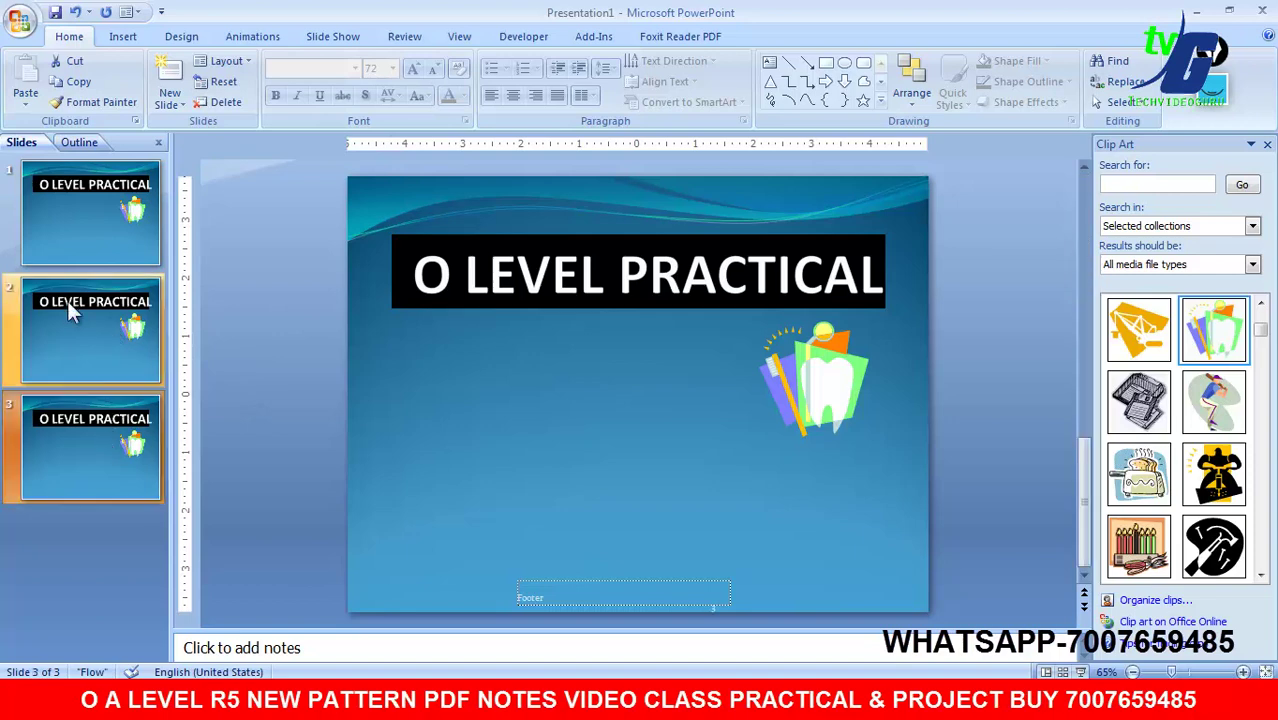
# Step: Apply a Wipe Down transition at Slow speed to slide 3 and close the Clip Art pane
pyautogui.click(255, 37)
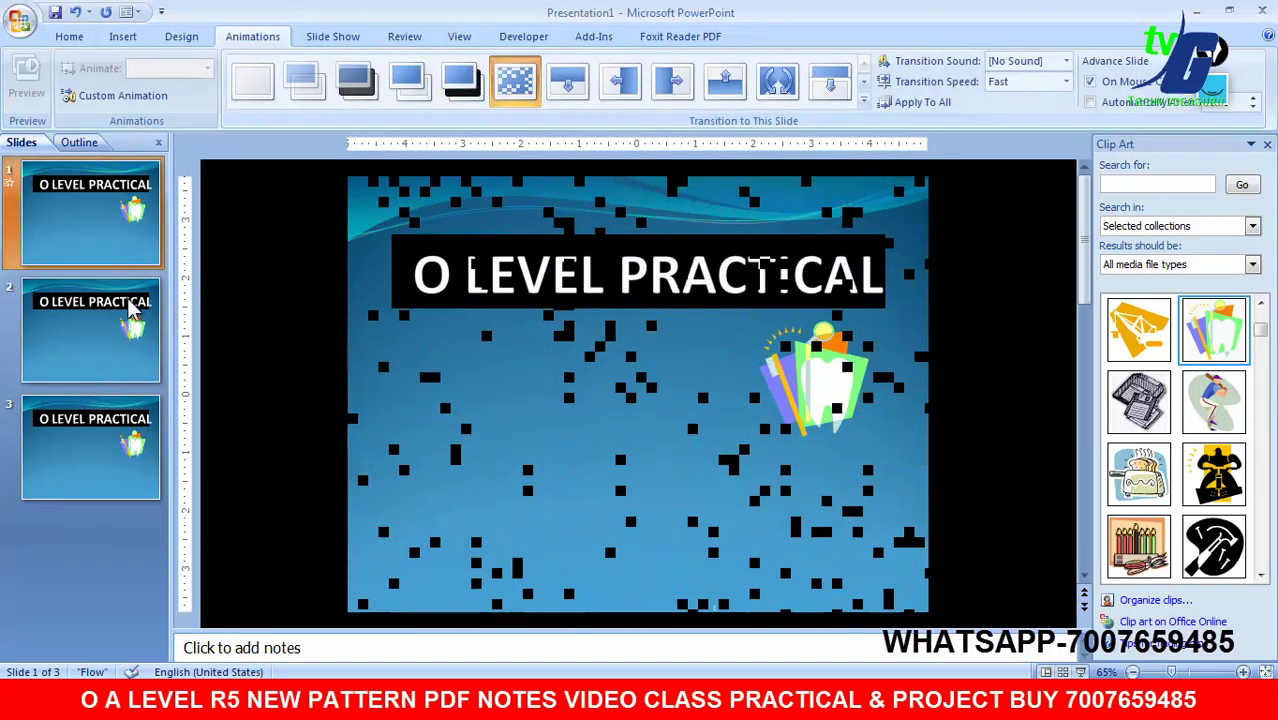
pyautogui.scroll(-1, 405, 130)
pyautogui.scroll(-1, 510, 140)
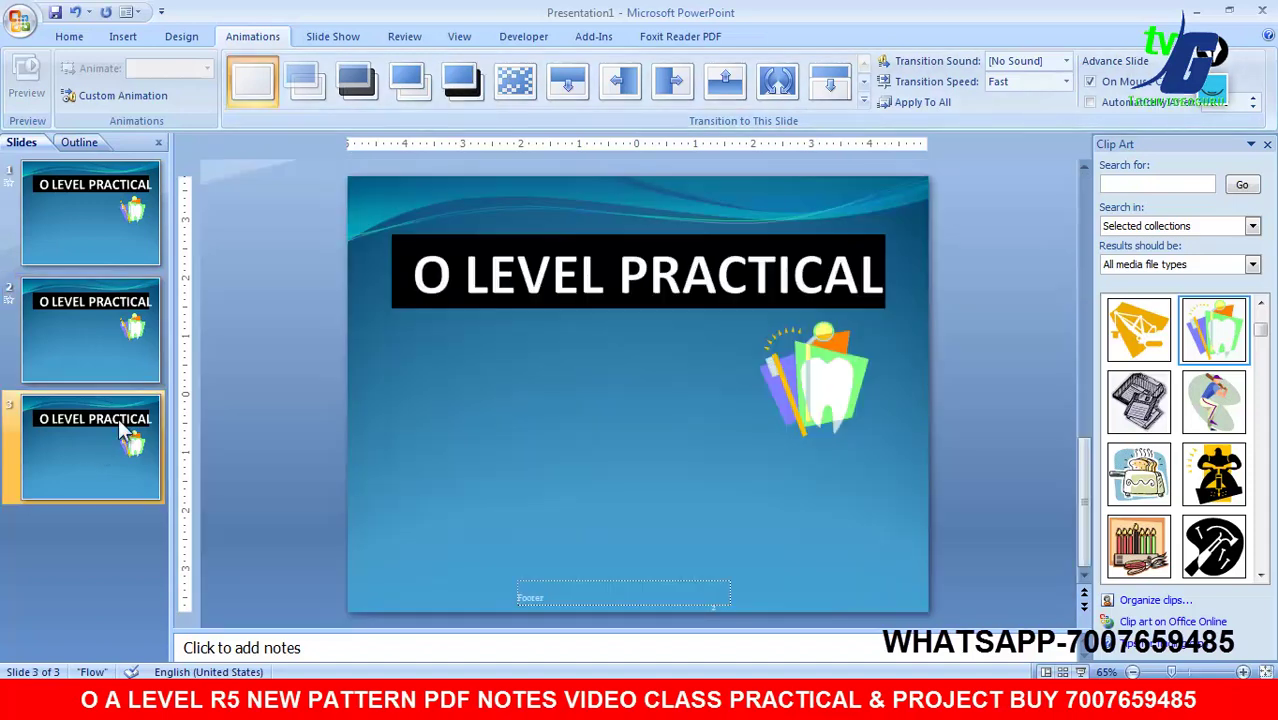
pyautogui.click(551, 92)
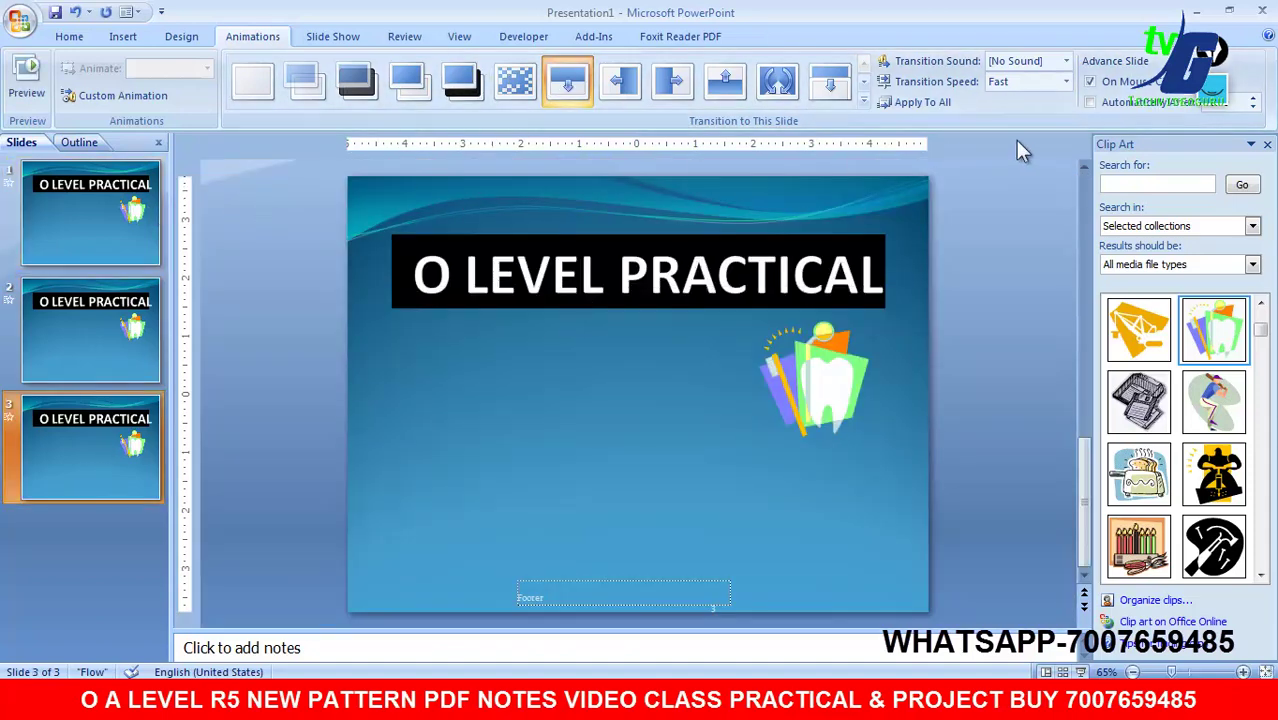
pyautogui.click(1042, 84)
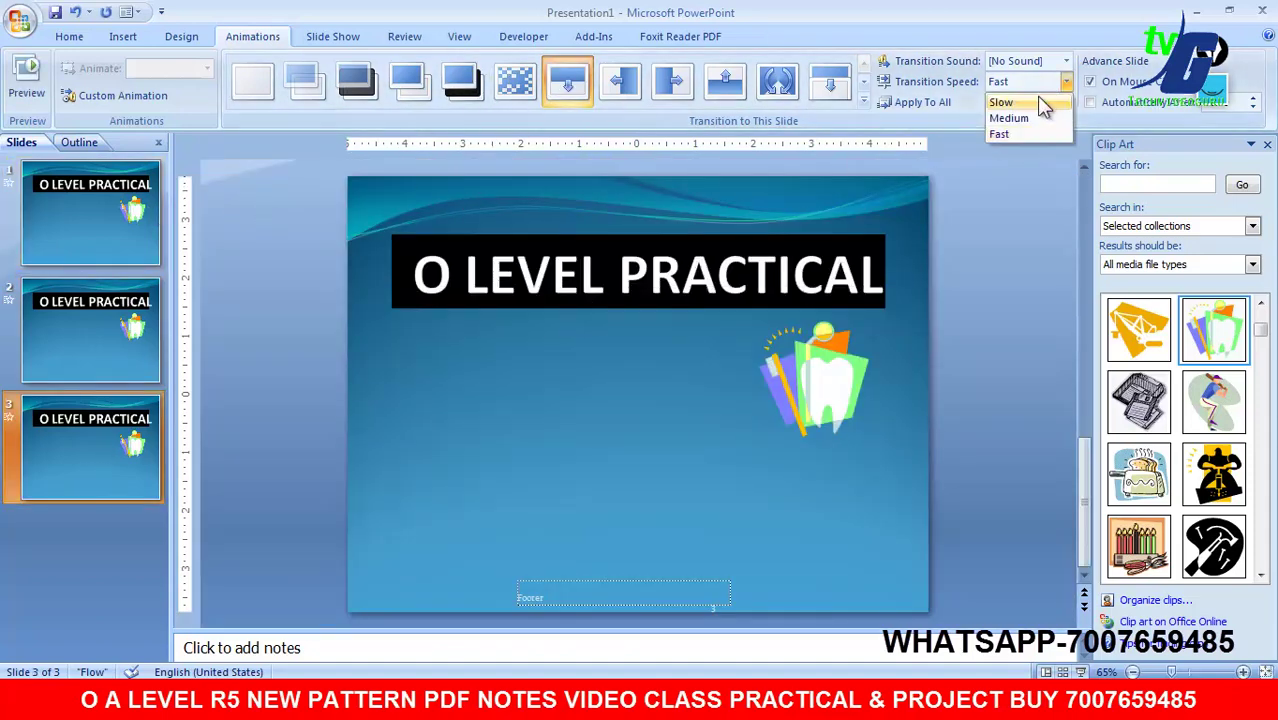
pyautogui.click(1035, 102)
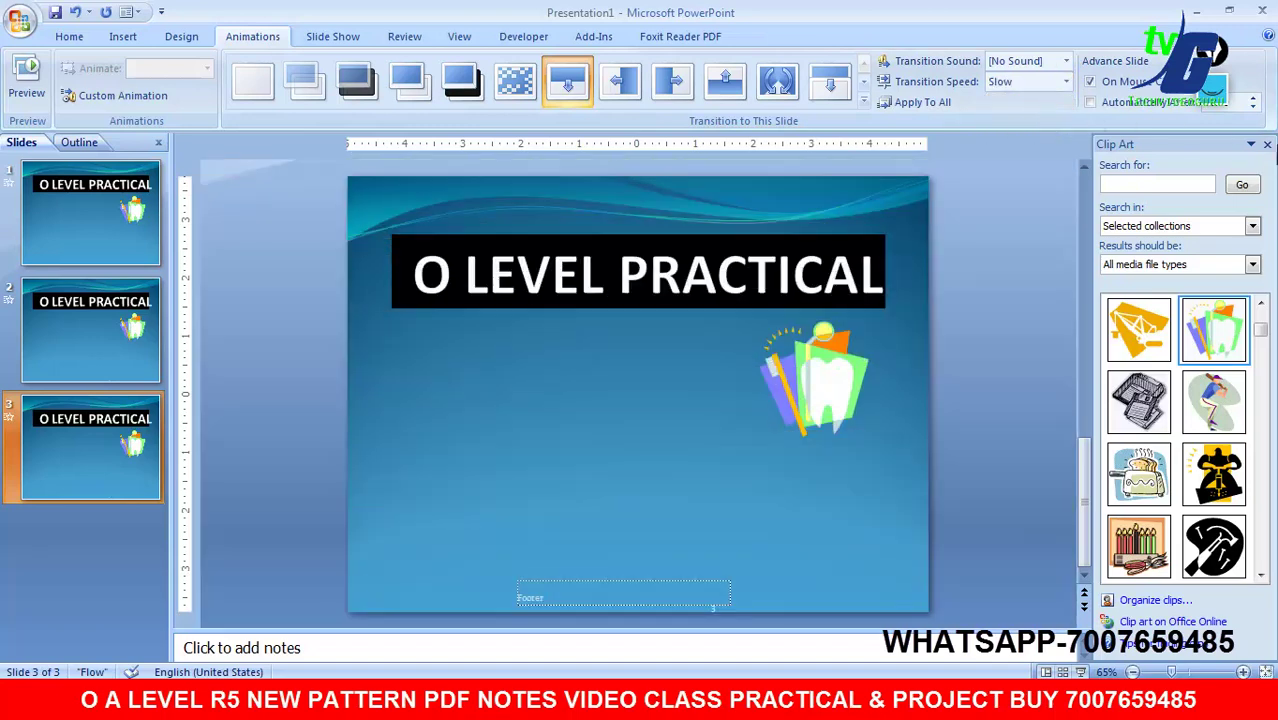
pyautogui.click(1267, 144)
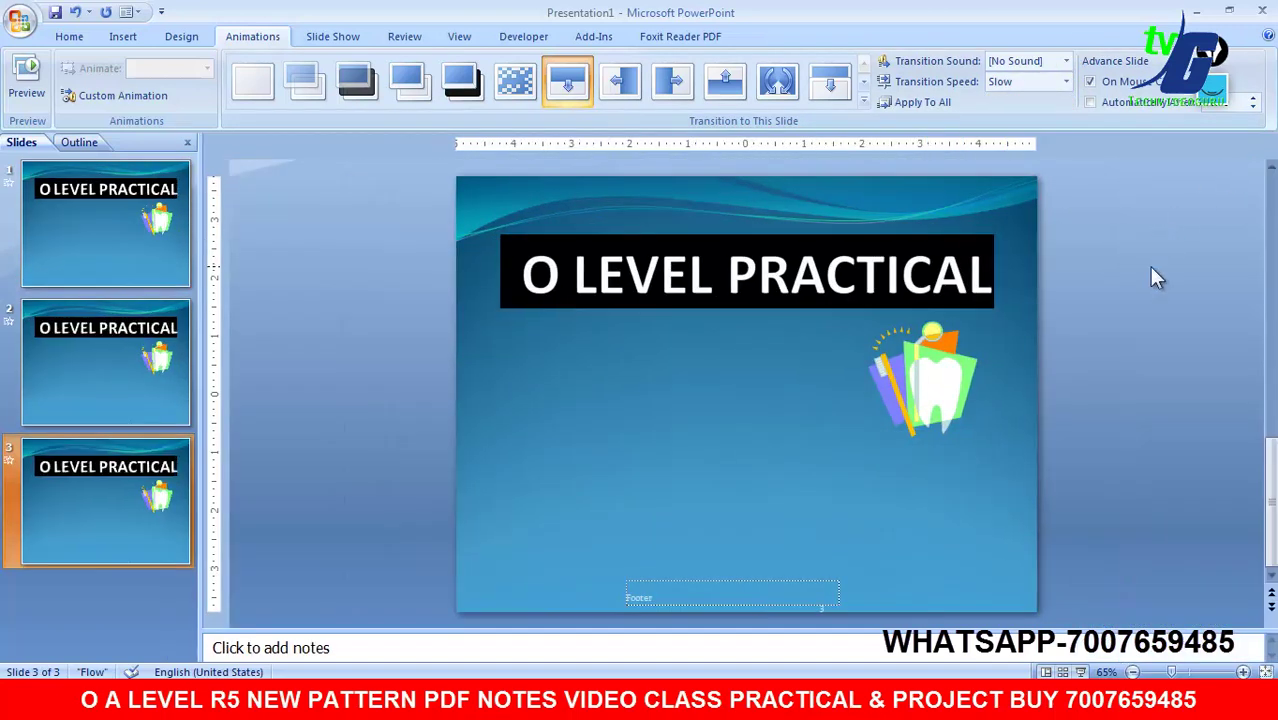
pyautogui.click(324, 40)
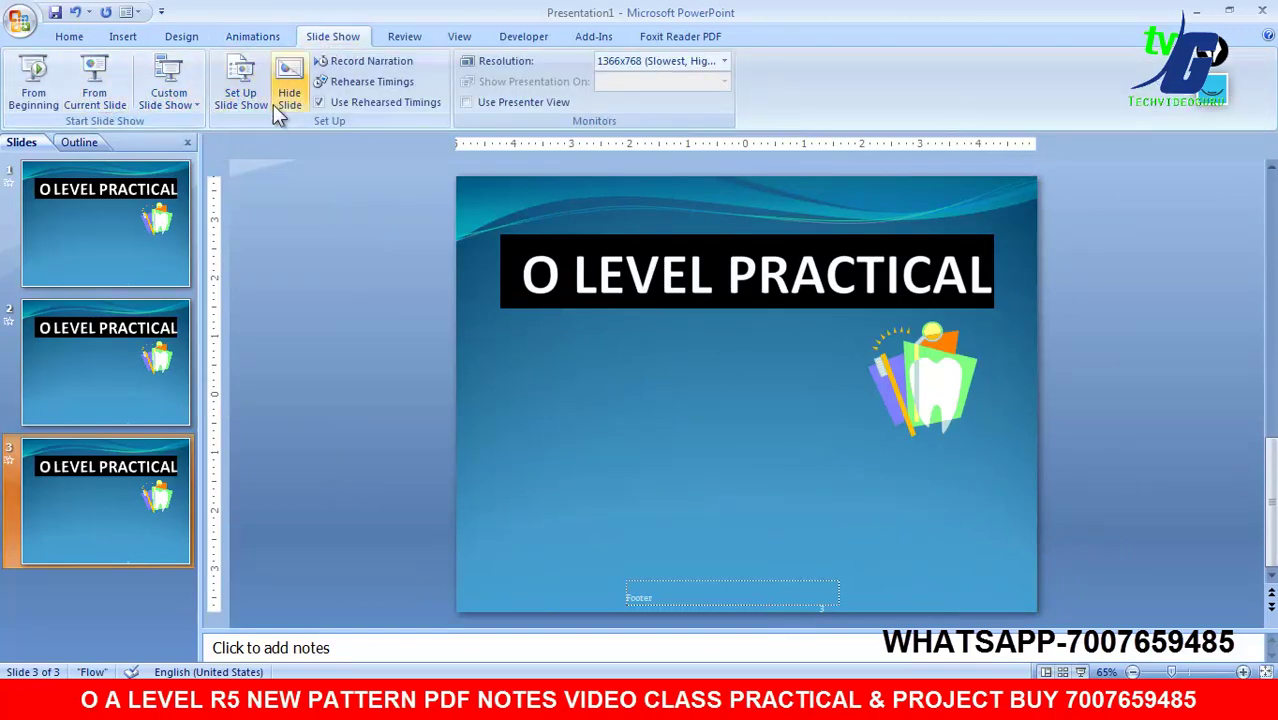
# Step: Run the slide show From Beginning, click through to exit, and reselect slide 1
pyautogui.click(33, 85)
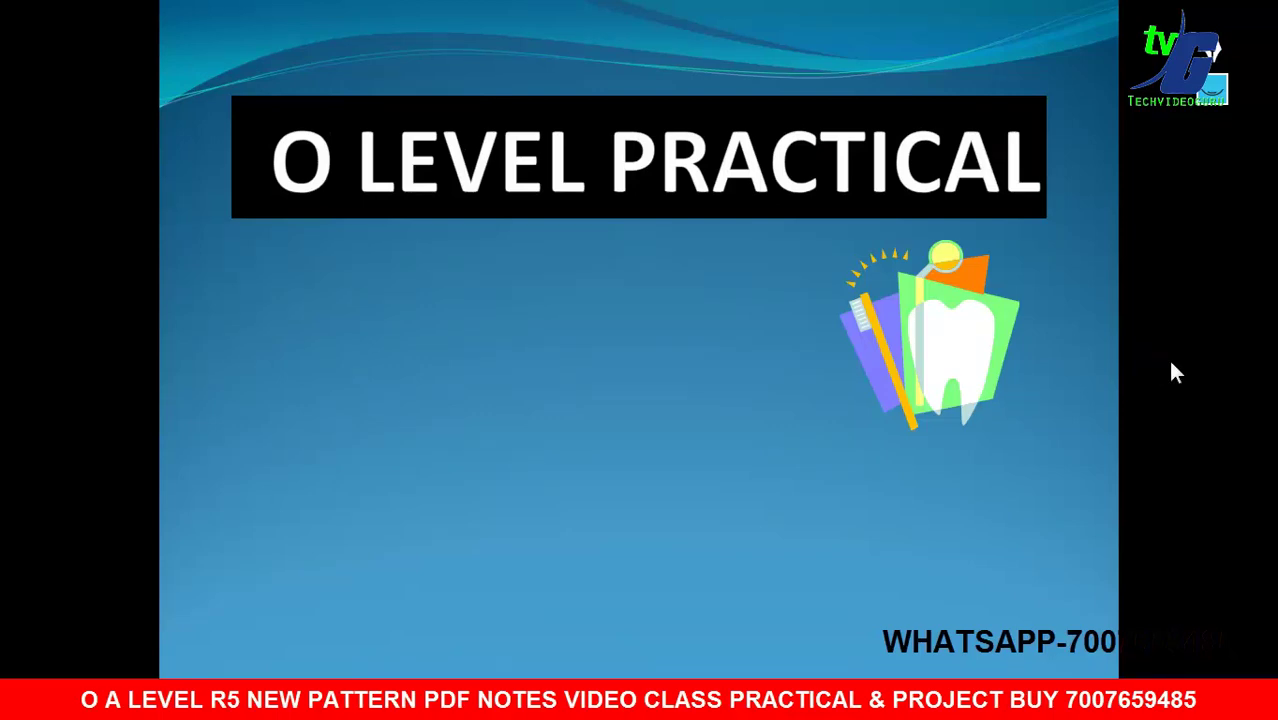
pyautogui.click(1175, 372)
pyautogui.click(1175, 372)
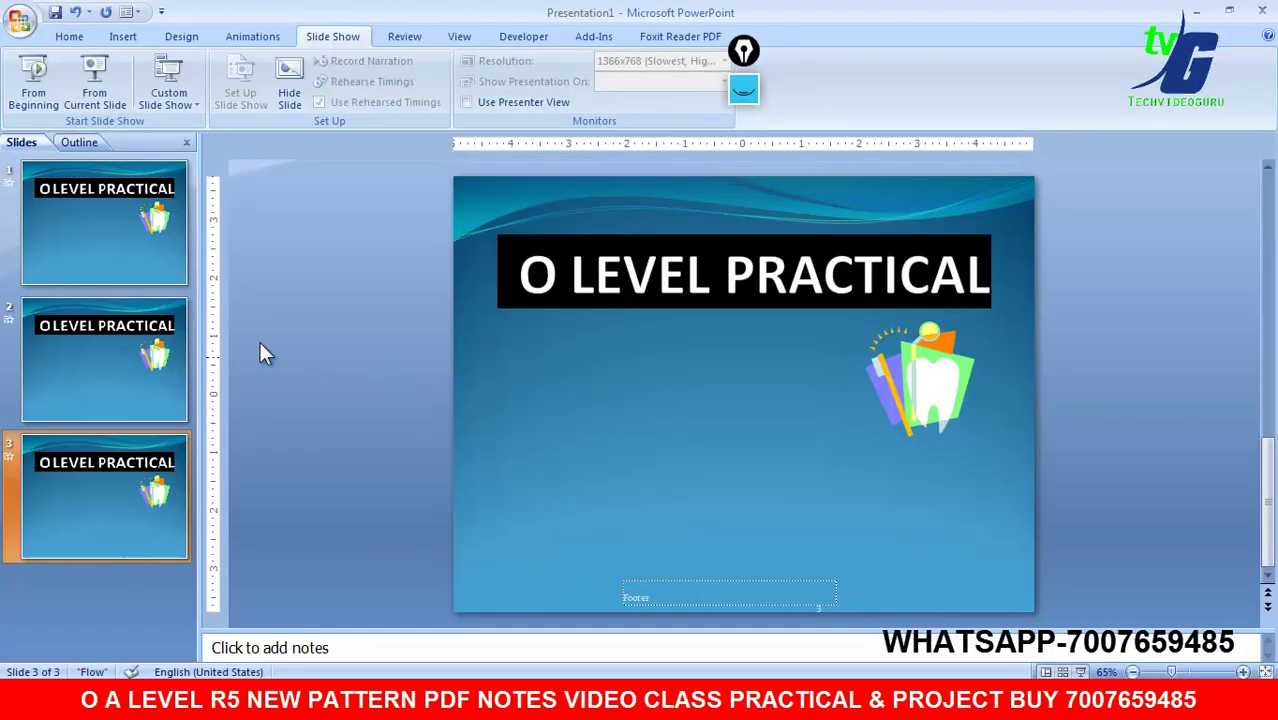
pyautogui.click(104, 263)
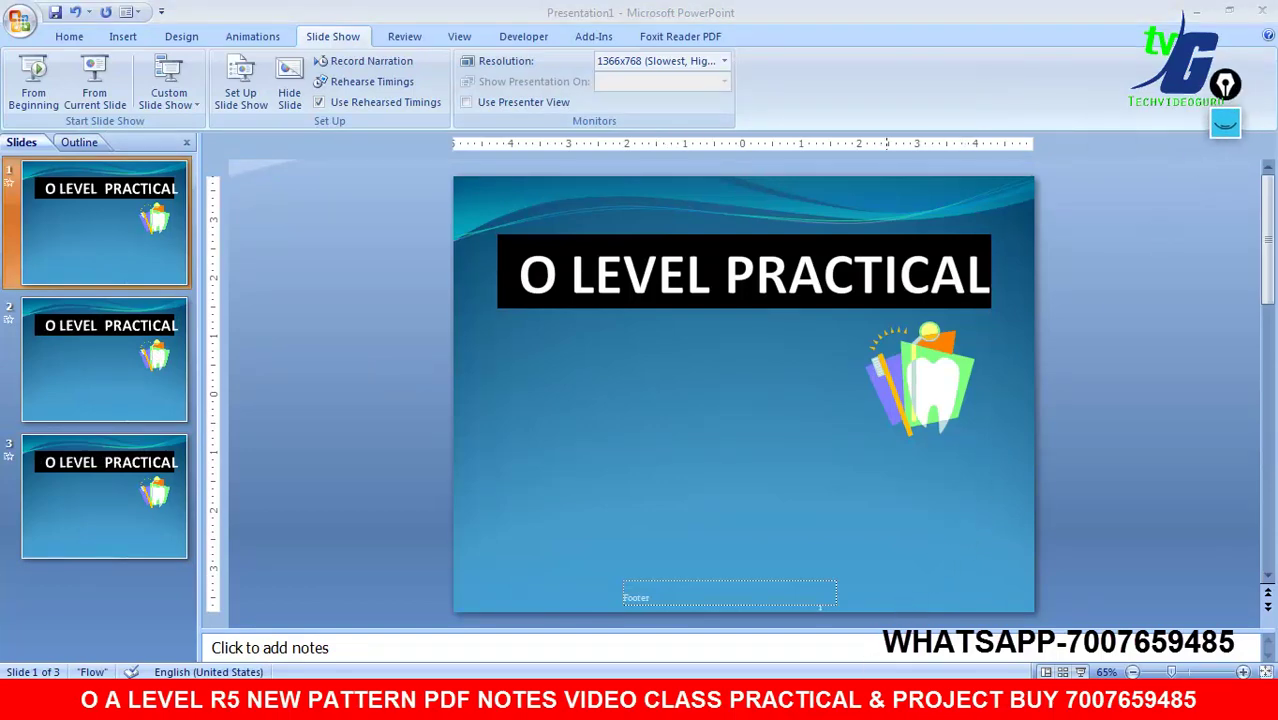
# Step: Maximize Adobe Reader with the syllabus PDF and scroll down to page 41's four-slide presentation task
pyautogui.hotkey('alt', 'Tab')
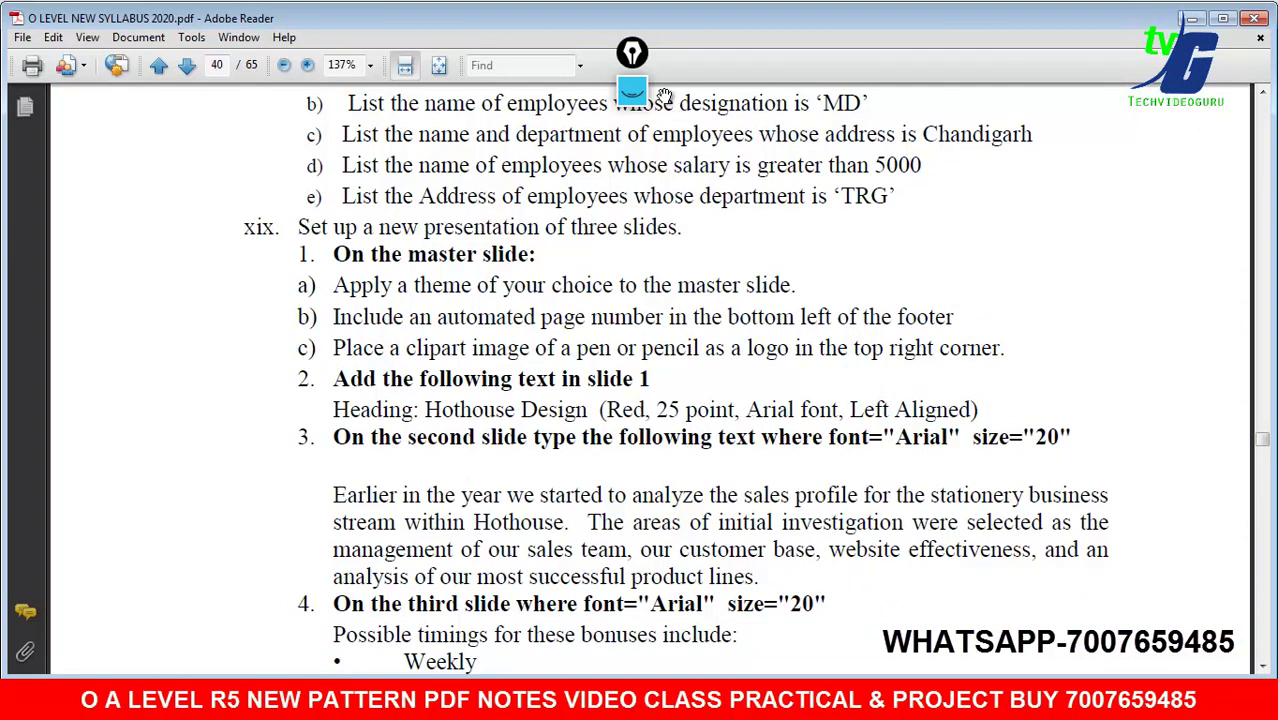
pyautogui.click(1226, 22)
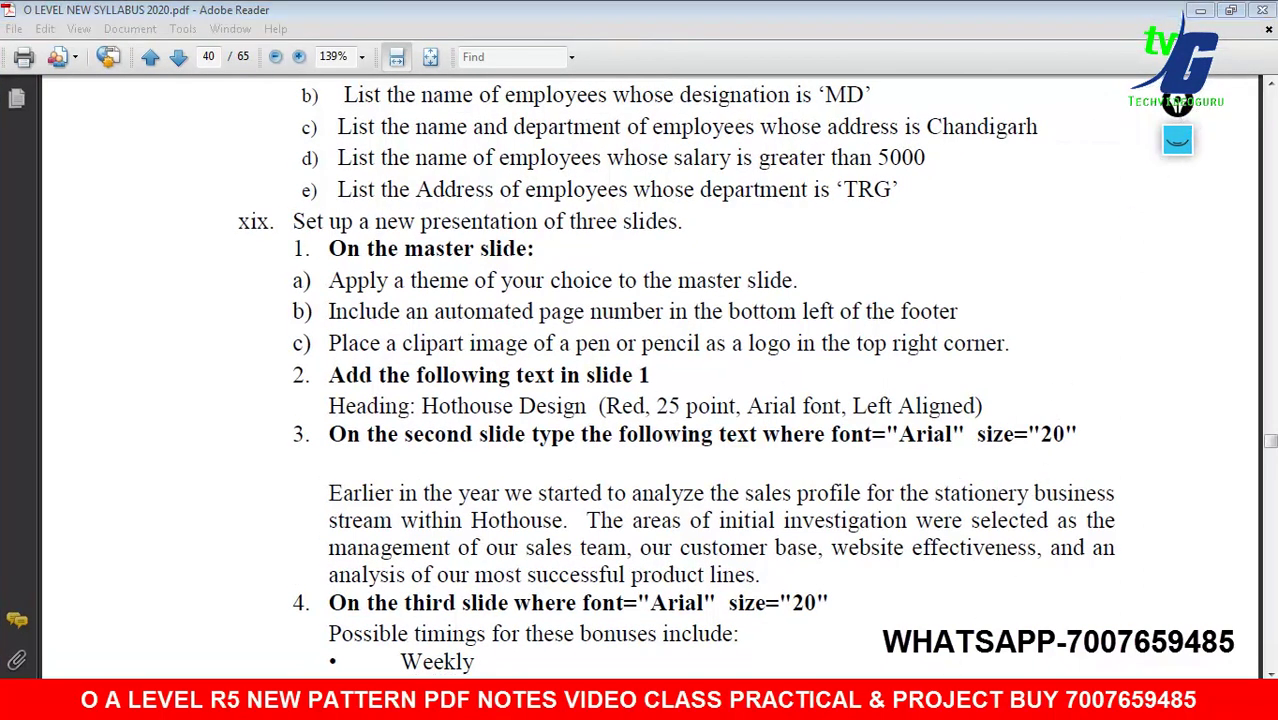
pyautogui.hotkey('alt', 'Tab')
pyautogui.hotkey('alt', 'Tab')
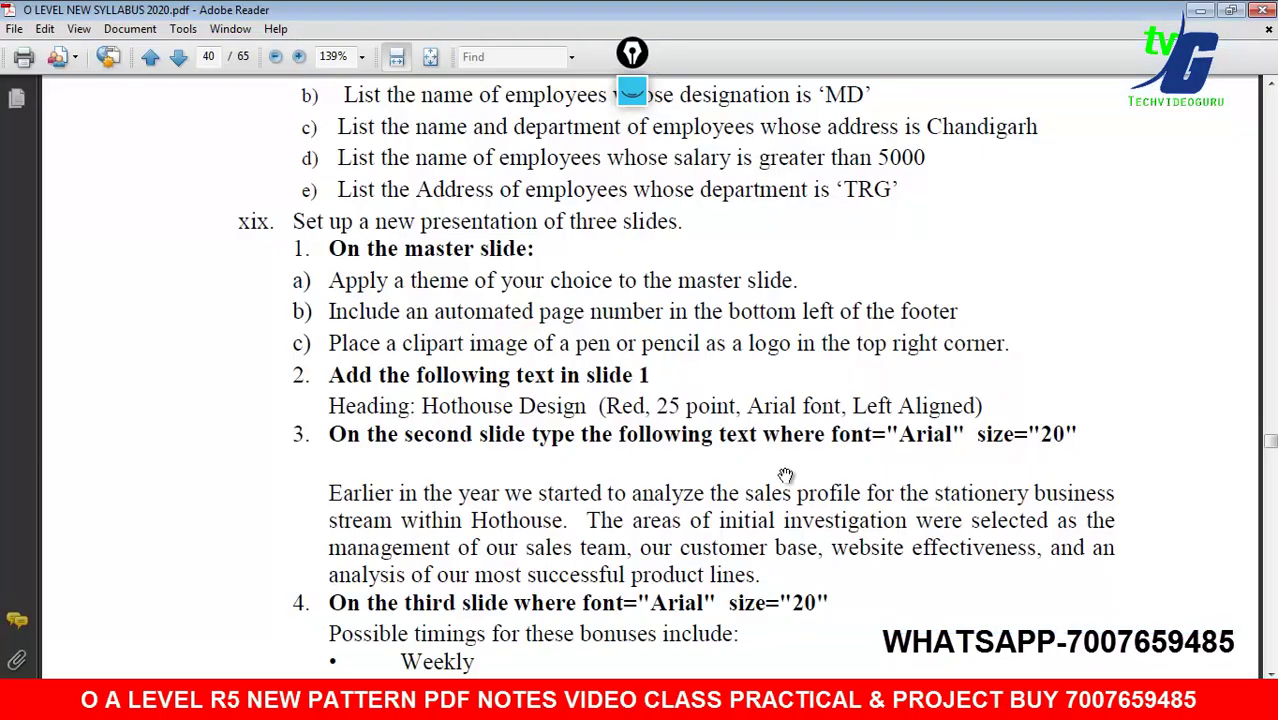
pyautogui.scroll(-2, 425, 385)
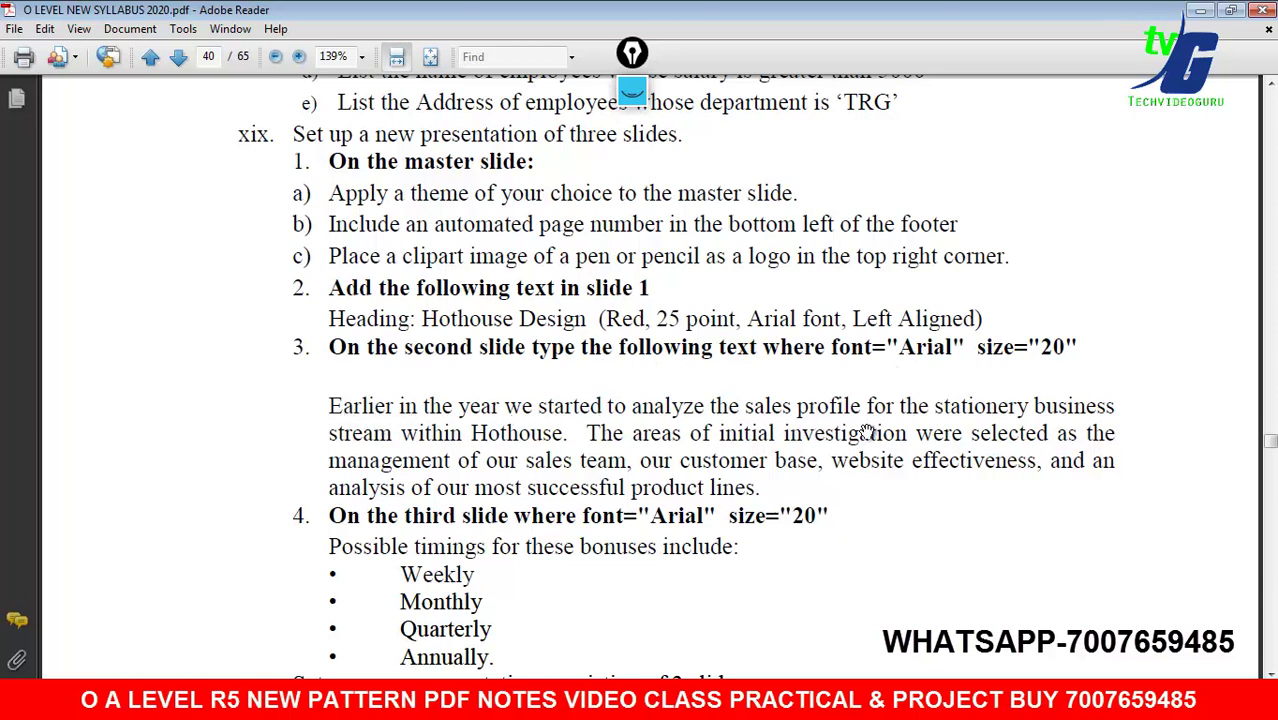
pyautogui.scroll(-2, 497, 490)
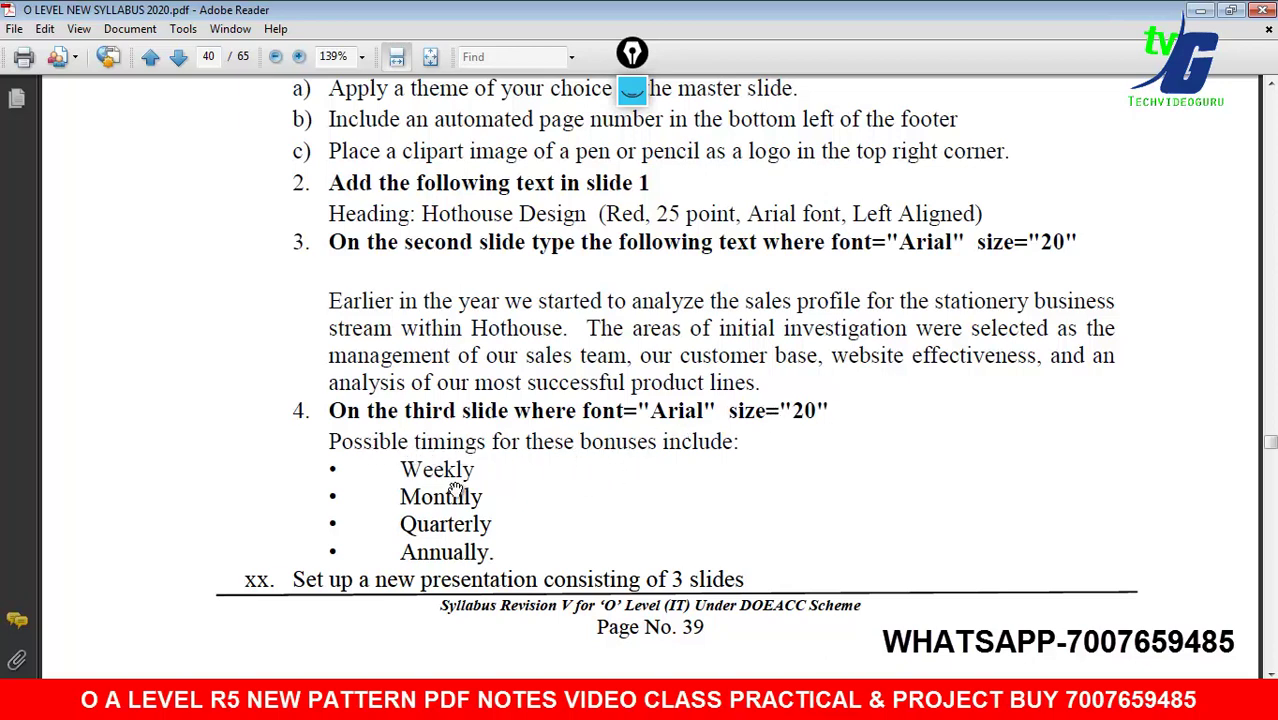
pyautogui.scroll(-1, 420, 505)
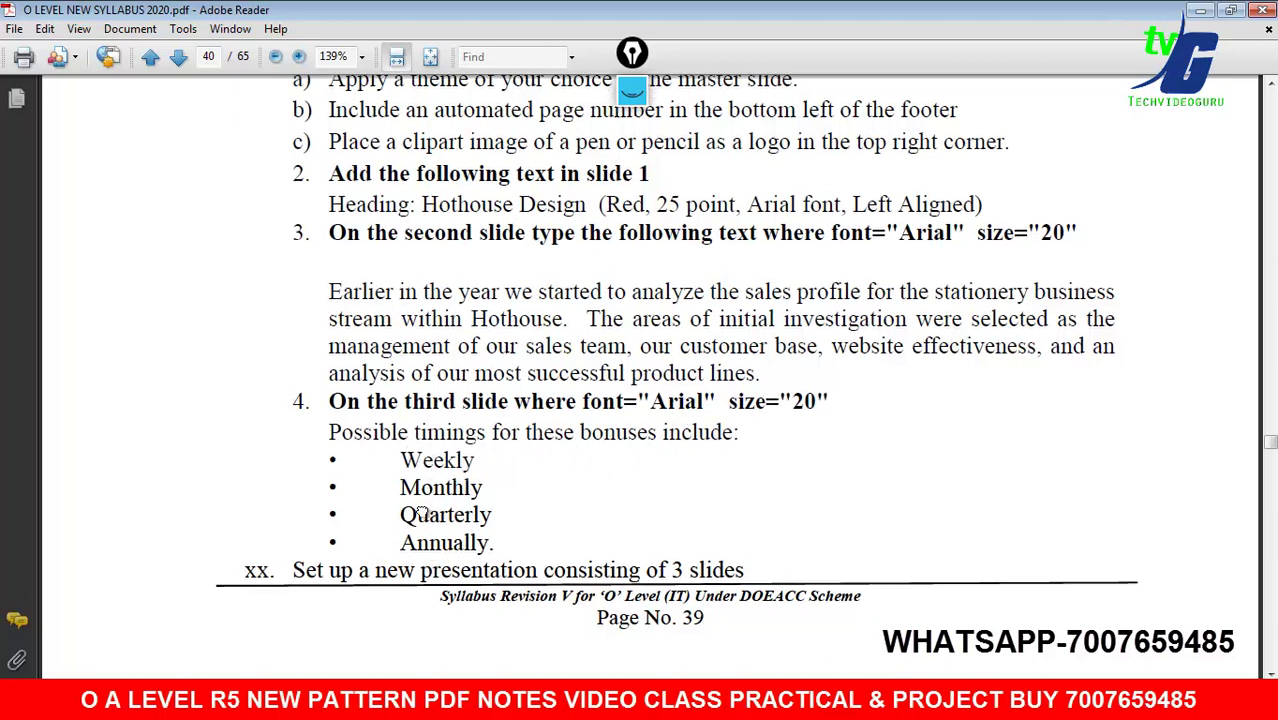
pyautogui.scroll(-6, 420, 505)
pyautogui.scroll(-2, 418, 470)
pyautogui.scroll(-1, 415, 430)
pyautogui.scroll(-1, 412, 400)
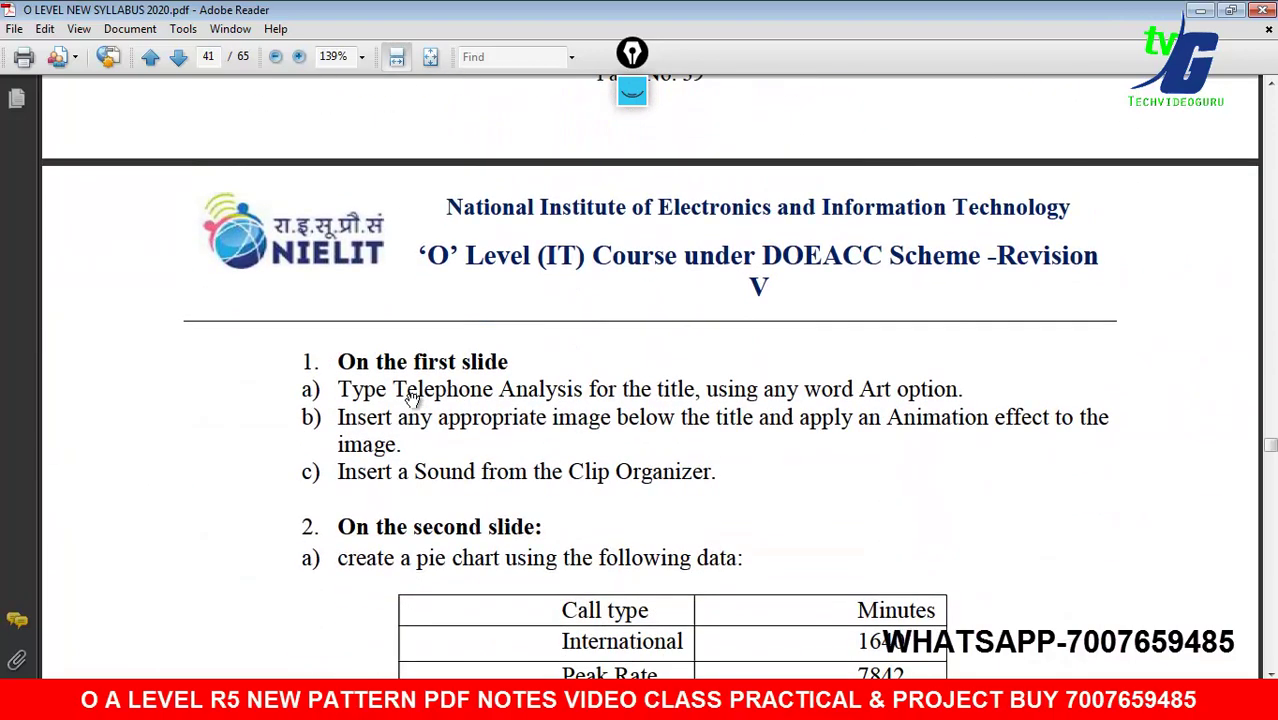
pyautogui.scroll(-2, 412, 398)
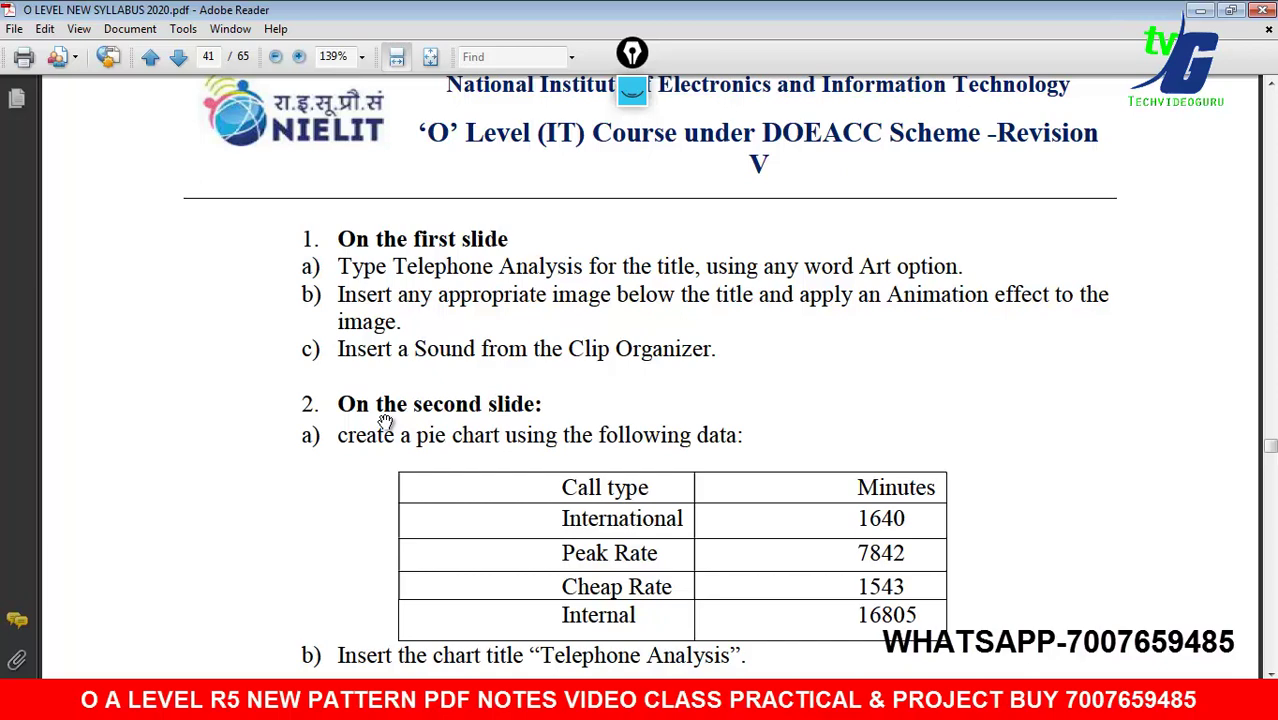
pyautogui.scroll(-3, 385, 422)
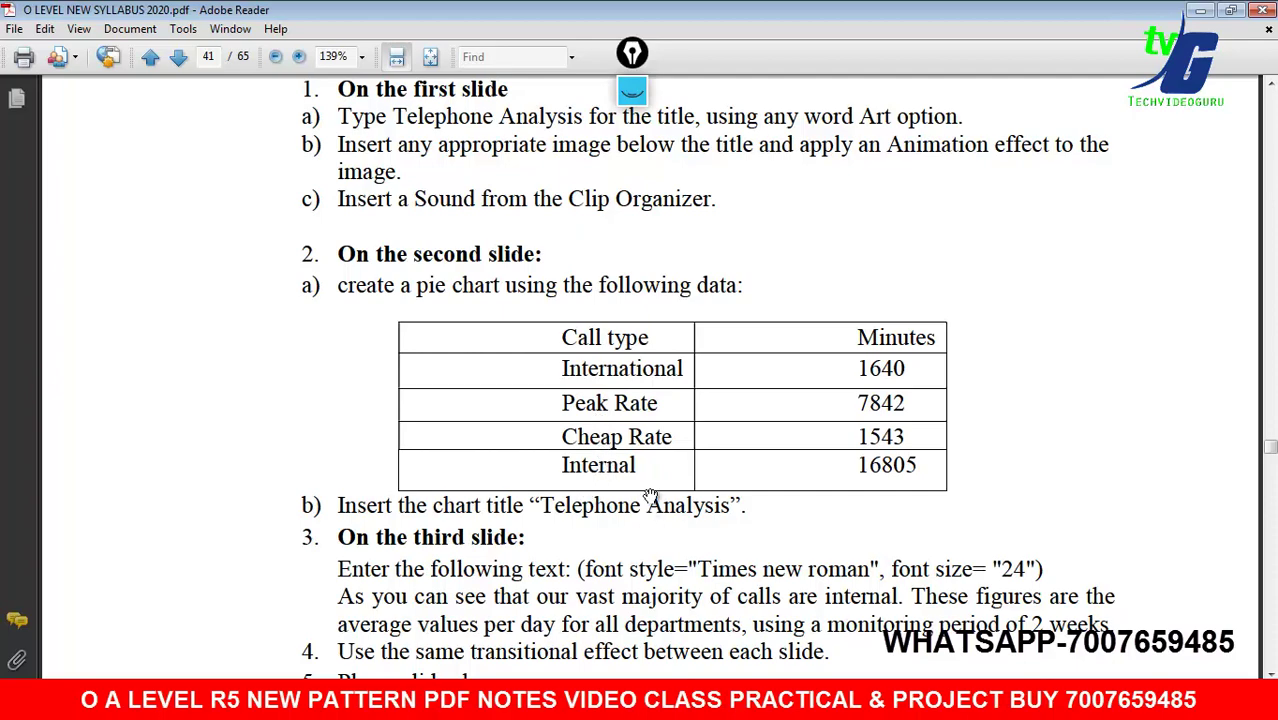
pyautogui.scroll(-4, 650, 497)
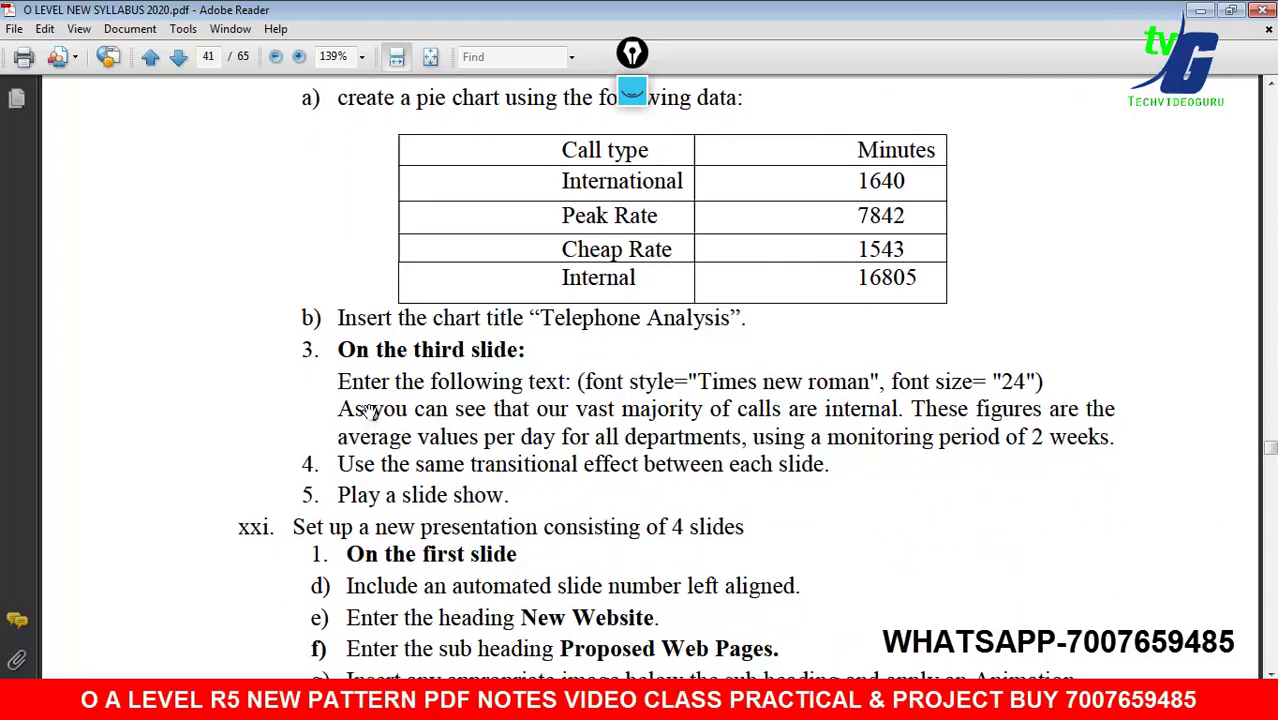
pyautogui.scroll(-4, 420, 525)
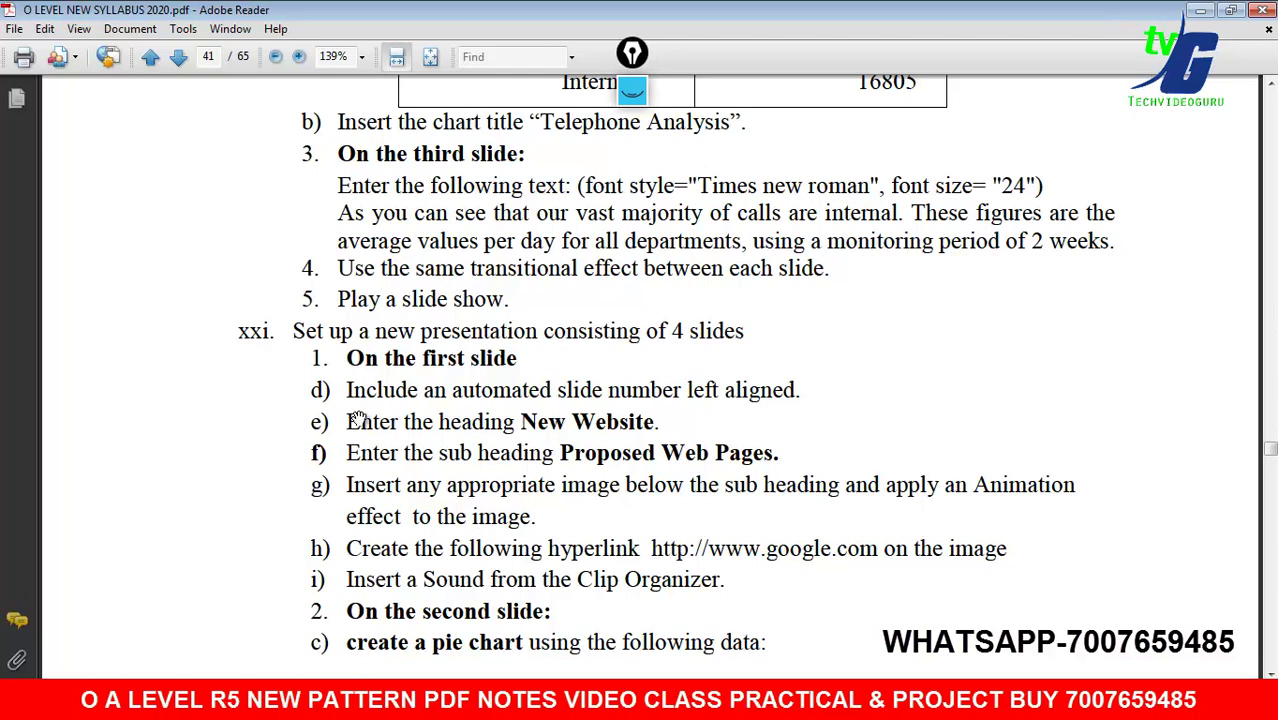
pyautogui.scroll(-2, 407, 373)
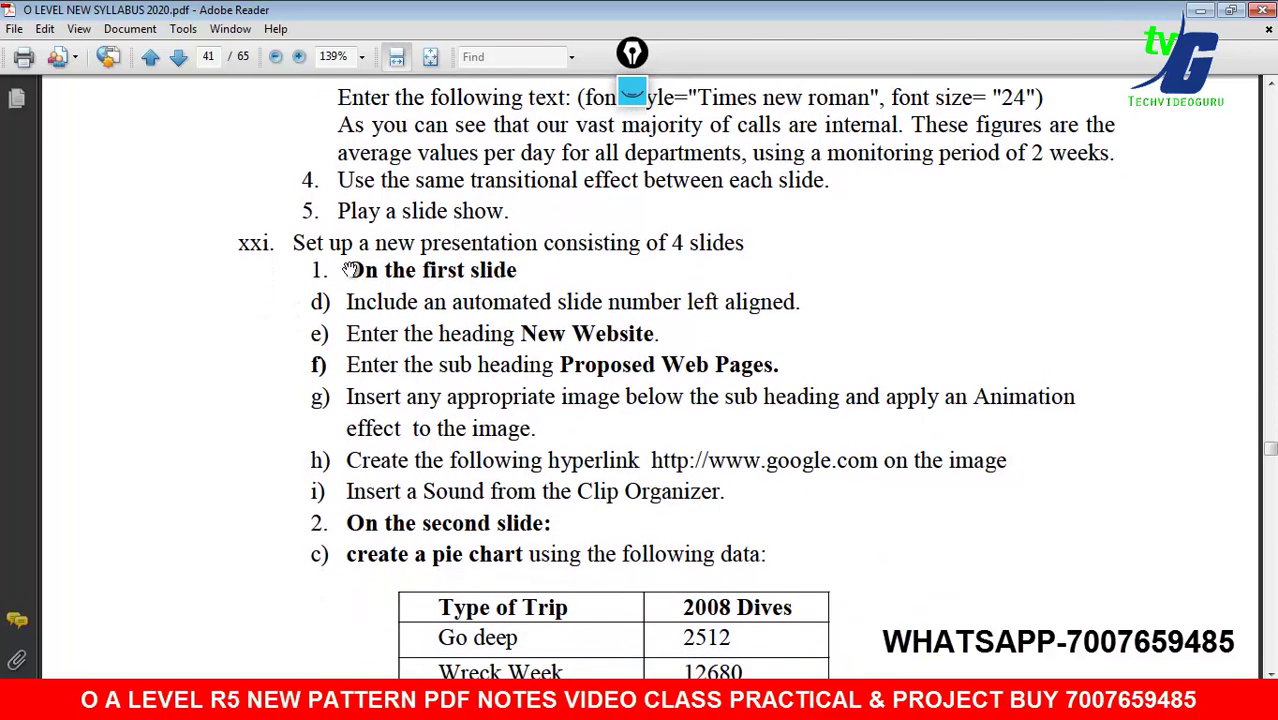
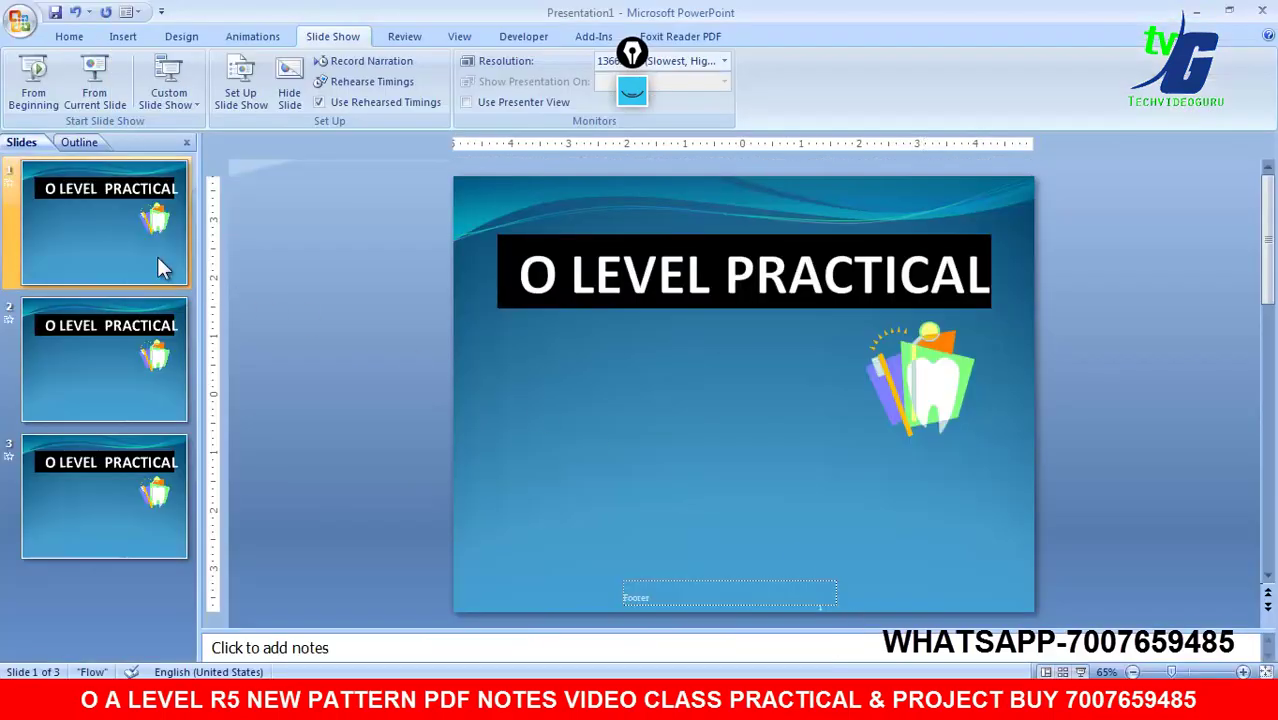
# Step: Create a new blank presentation and put the cursor in its title placeholder
pyautogui.click(19, 19)
pyautogui.click(45, 63)
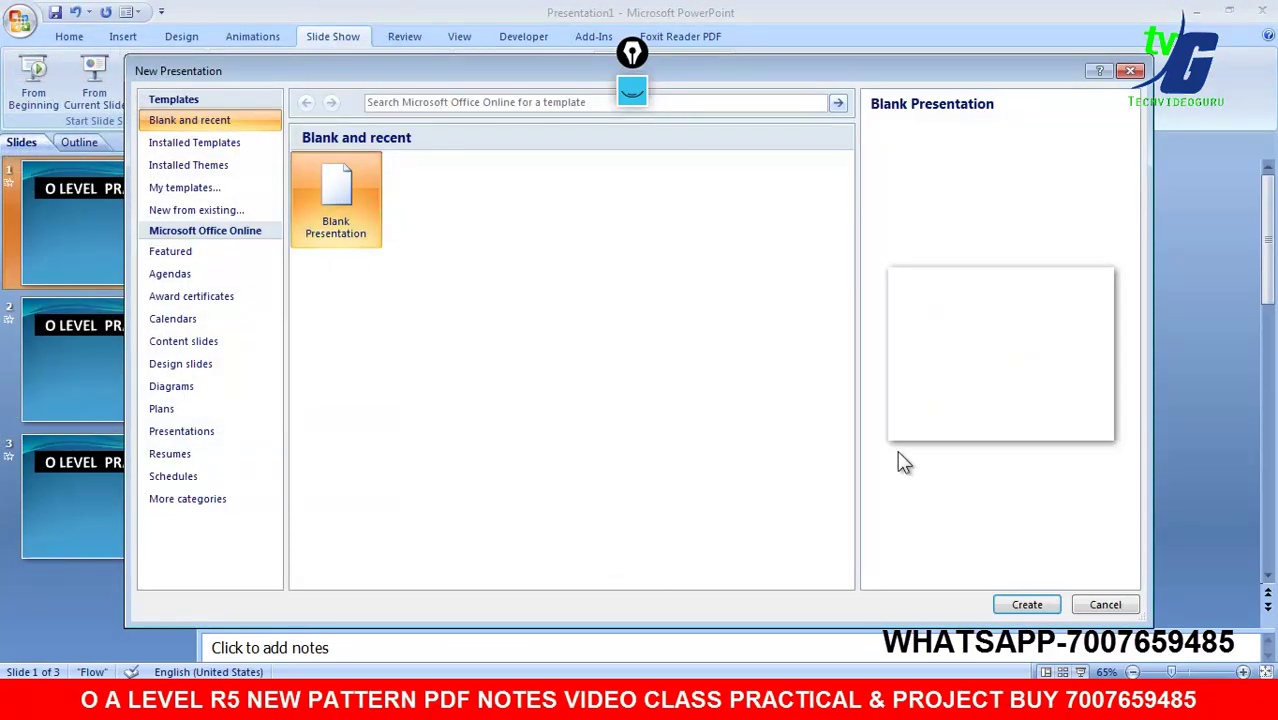
pyautogui.click(1024, 605)
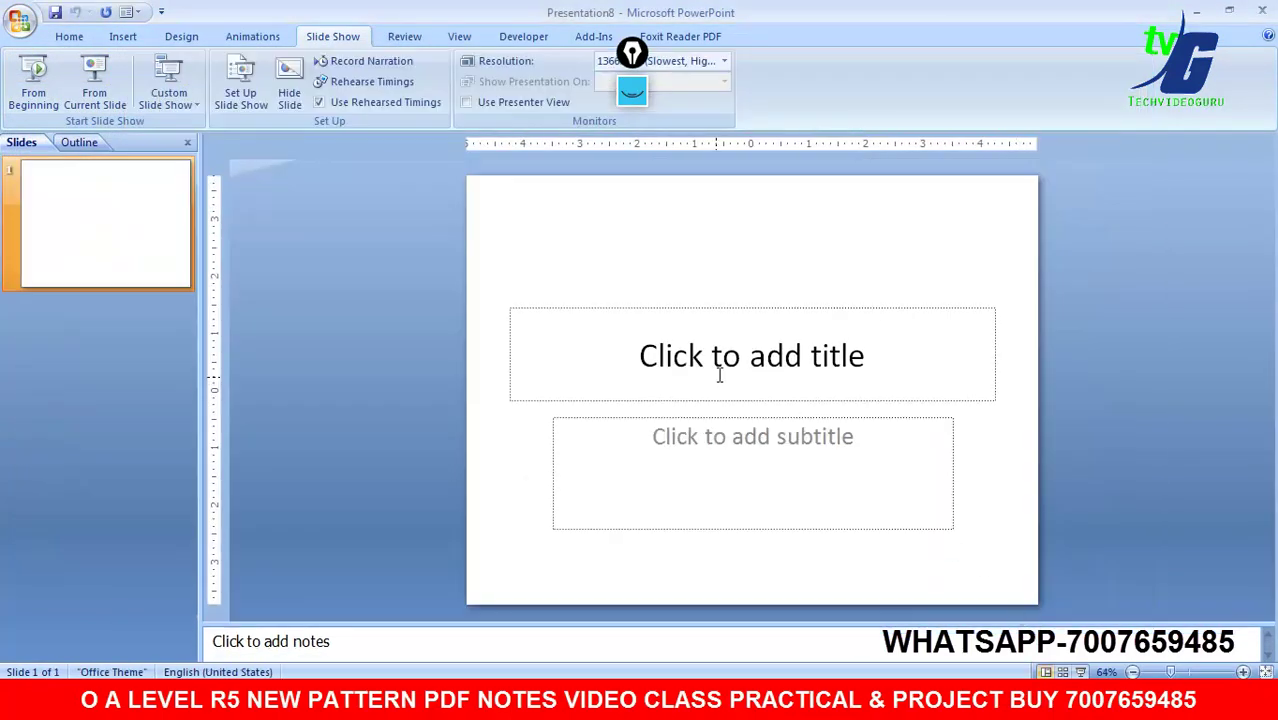
pyautogui.click(719, 374)
# Step: Read exercise xxi in the syllabus PDF, then bring Presentation1 back to the front
pyautogui.hotkey('alt', 'Tab')
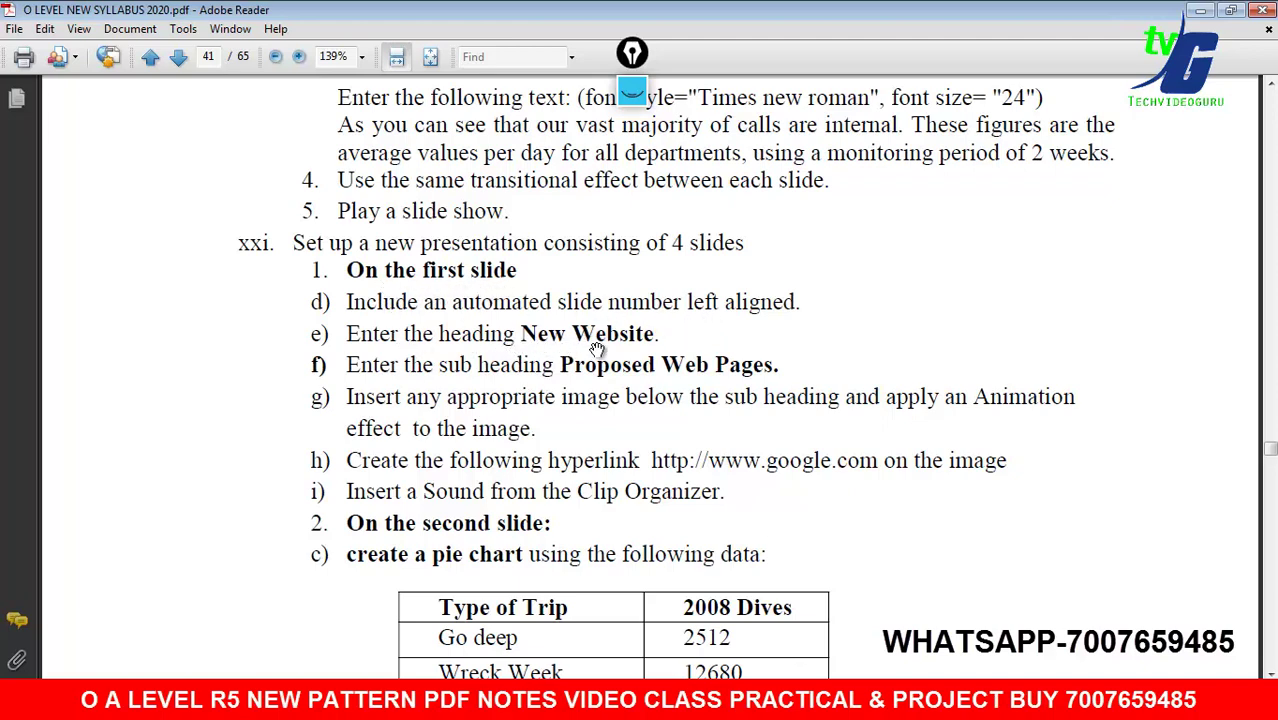
pyautogui.click(895, 705)
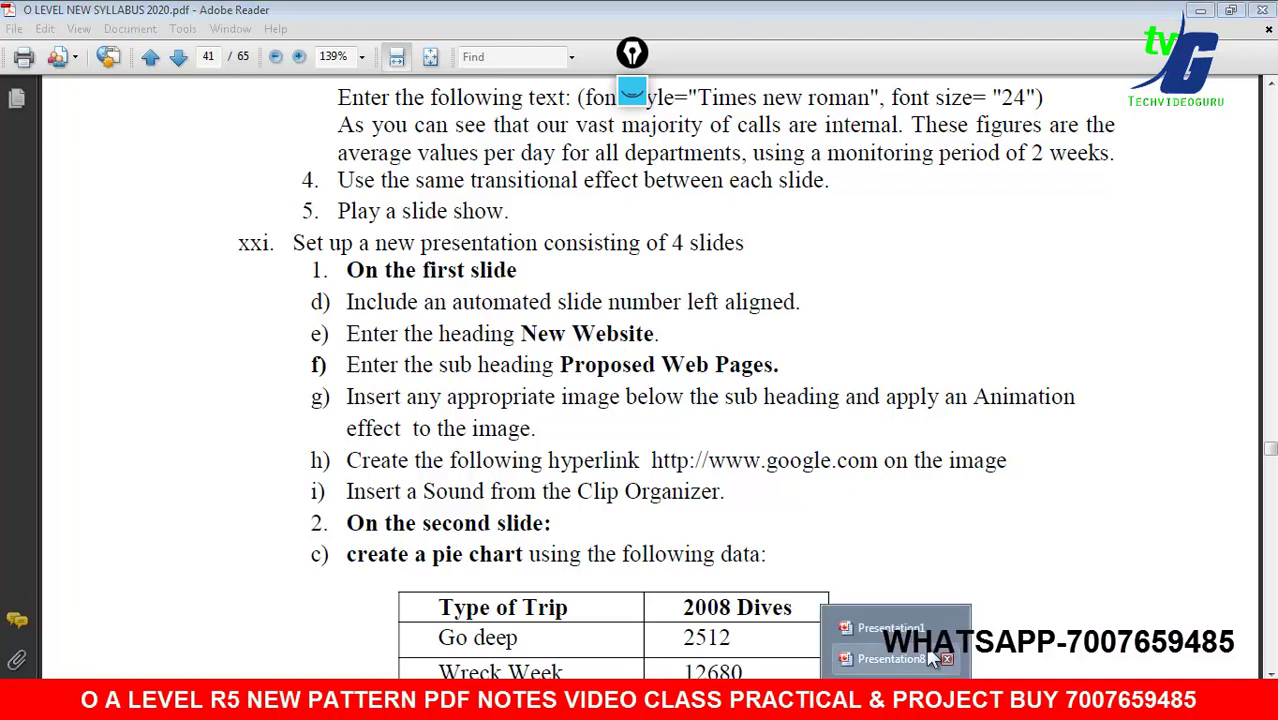
pyautogui.click(890, 628)
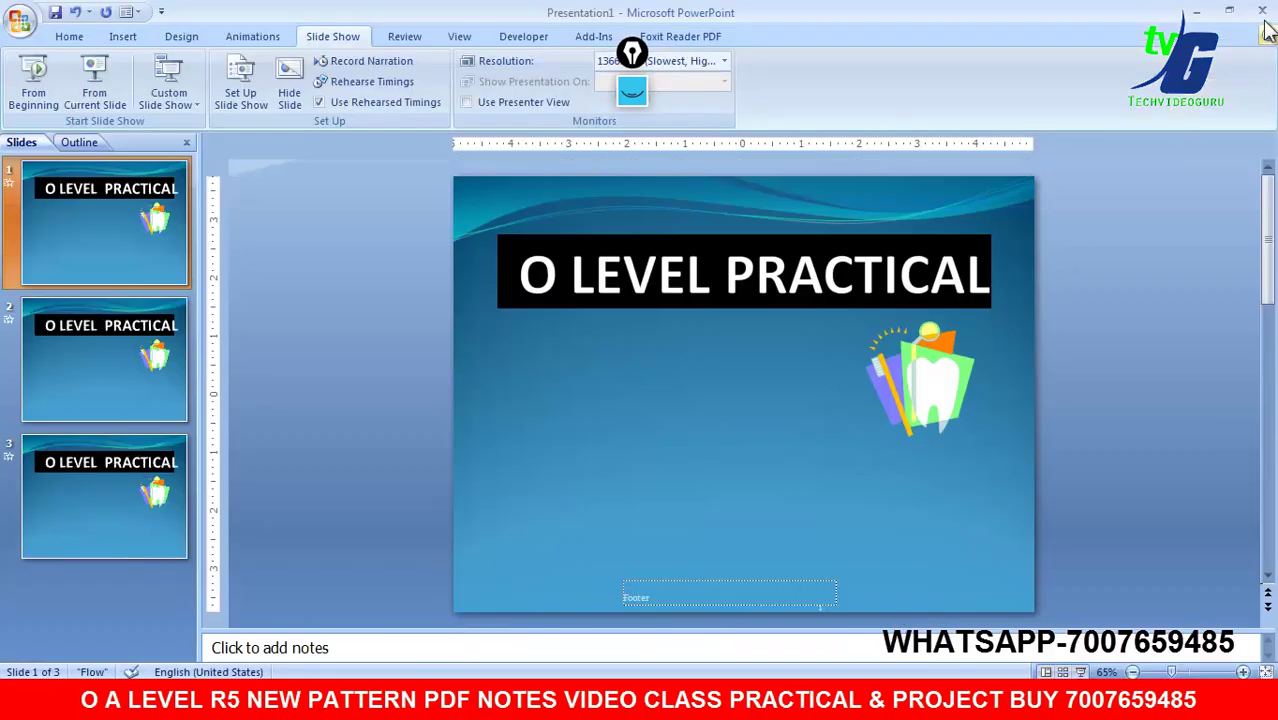
# Step: Close Presentation1 without saving and type the title NEW WEBSITE
pyautogui.click(1262, 10)
pyautogui.click(645, 397)
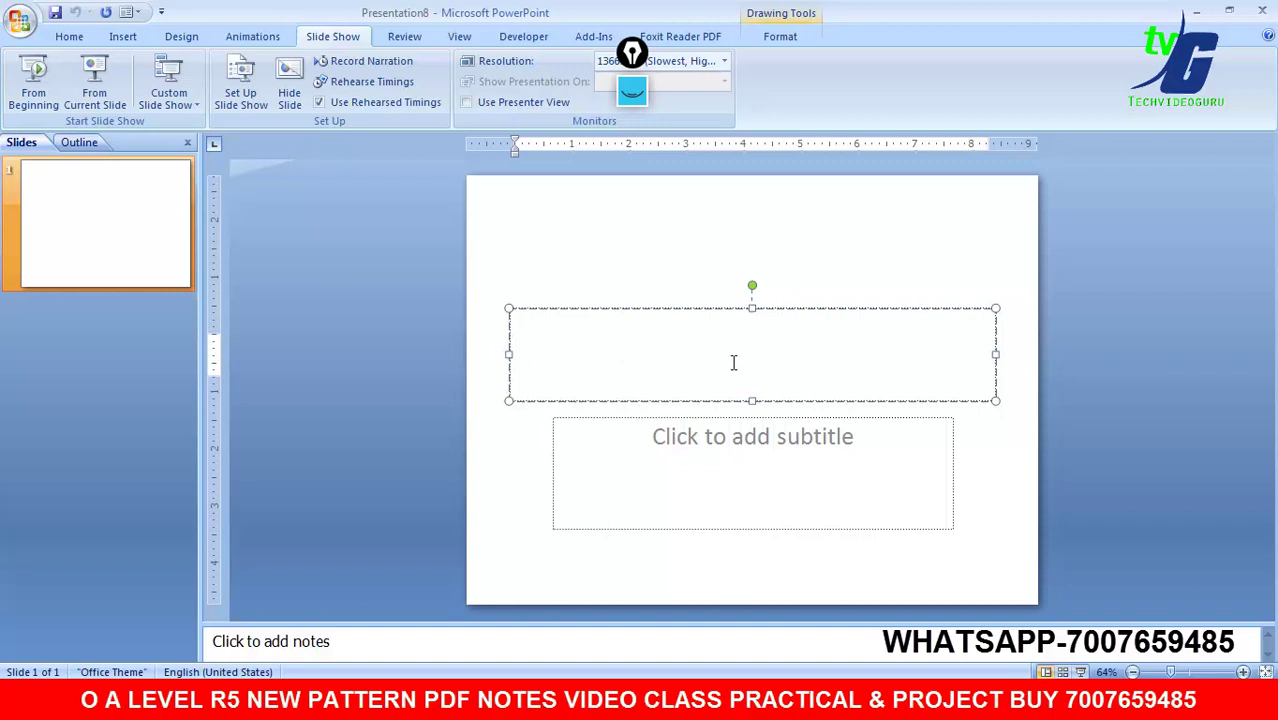
pyautogui.write('NEW')
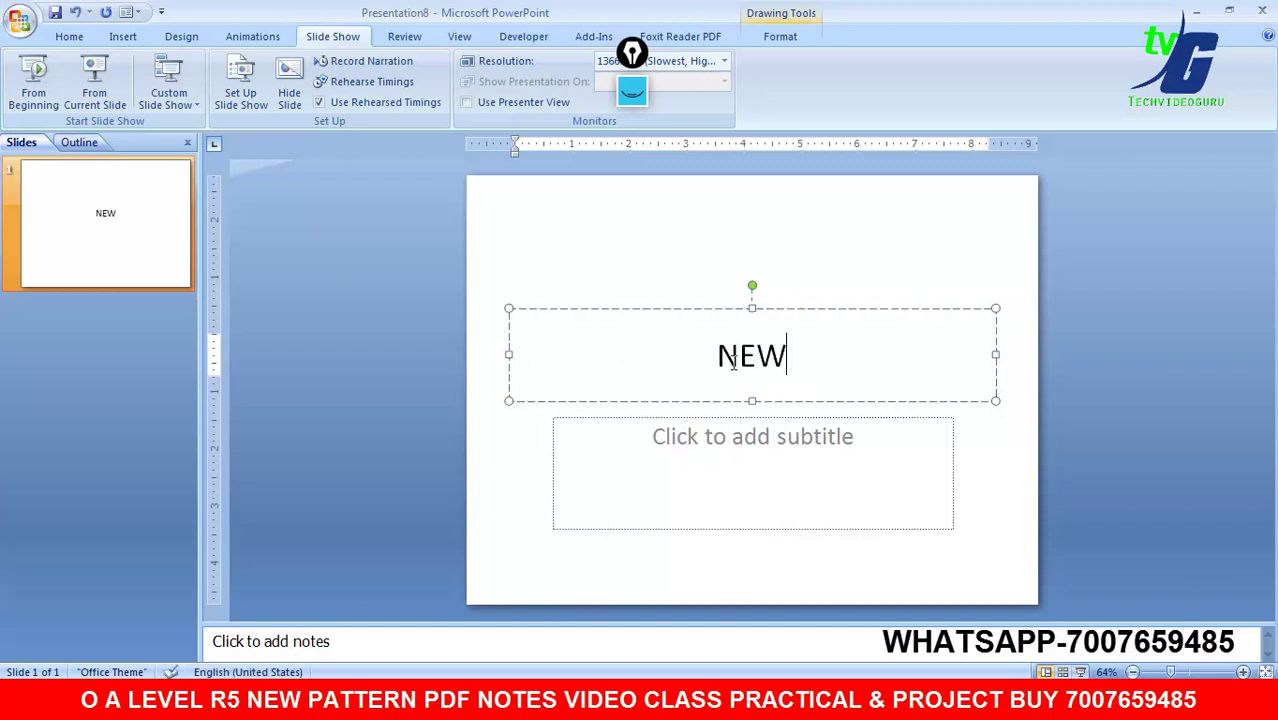
pyautogui.write(' WEBSI')
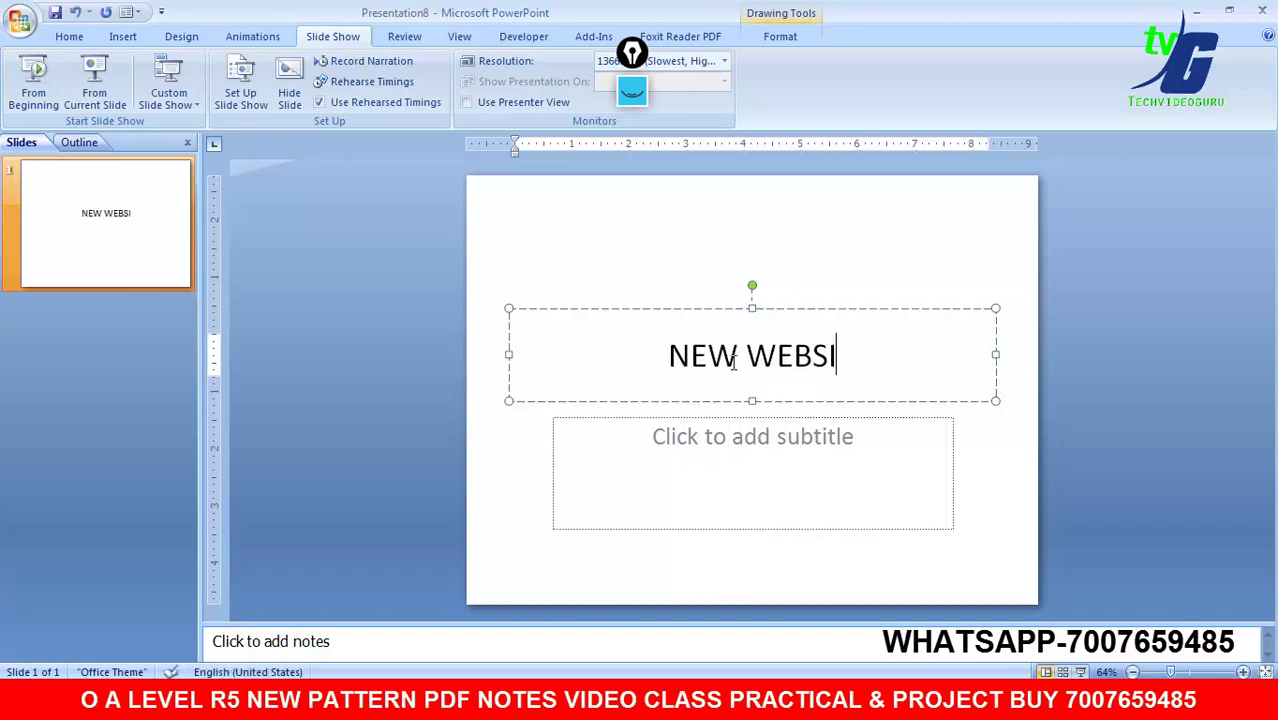
pyautogui.write('TE')
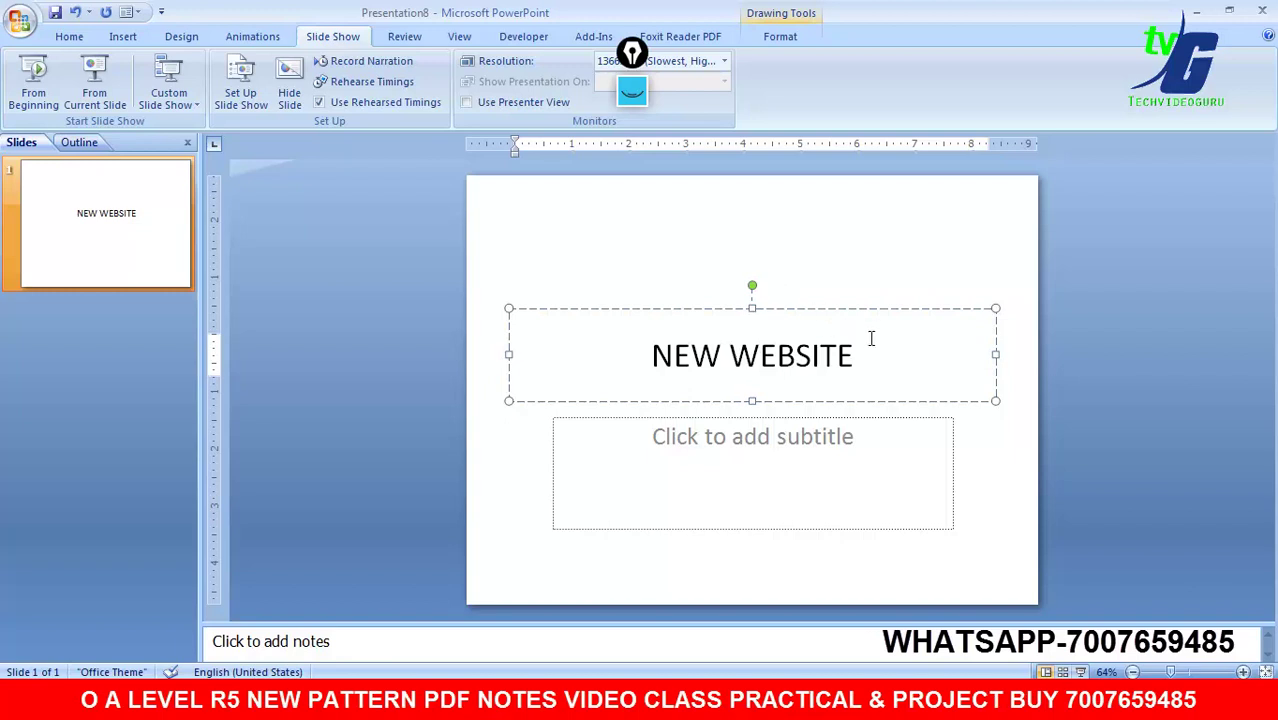
# Step: Make the NEW WEBSITE title bold at 72 pt and move it higher on the slide
pyautogui.moveTo(871, 338); pyautogui.dragTo(630, 348)
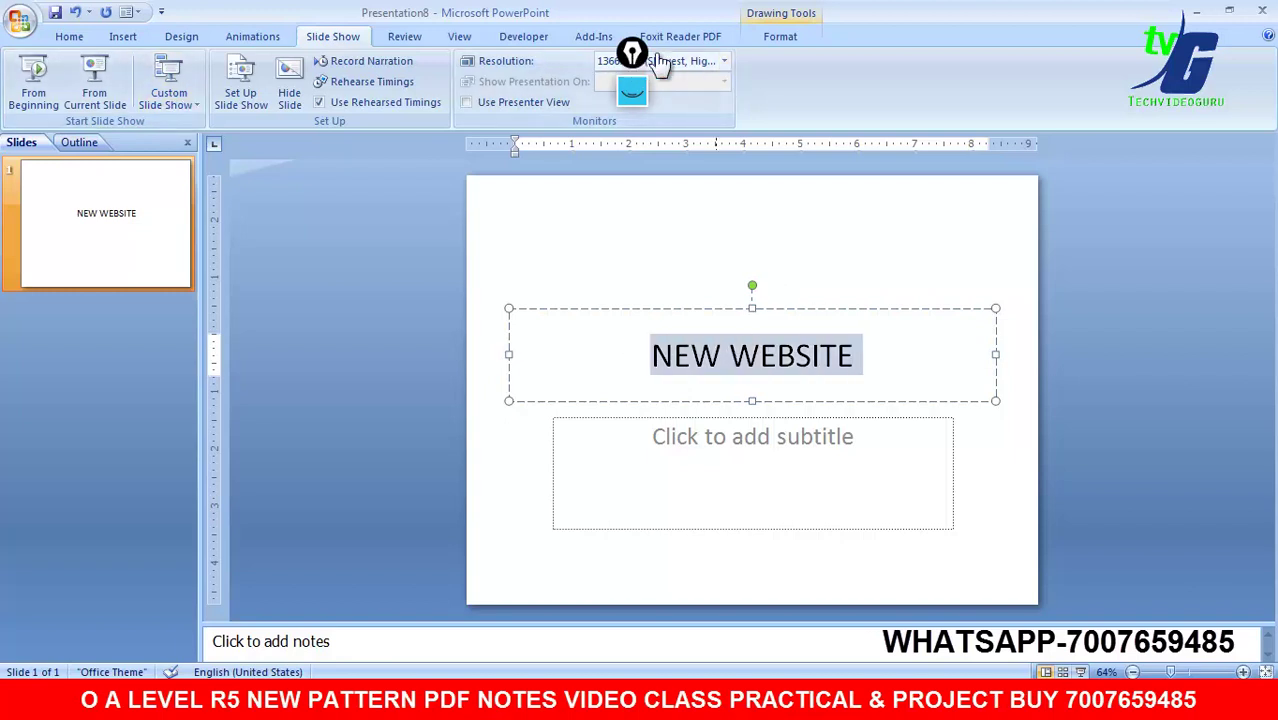
pyautogui.click(70, 37)
pyautogui.click(275, 95)
pyautogui.click(408, 70)
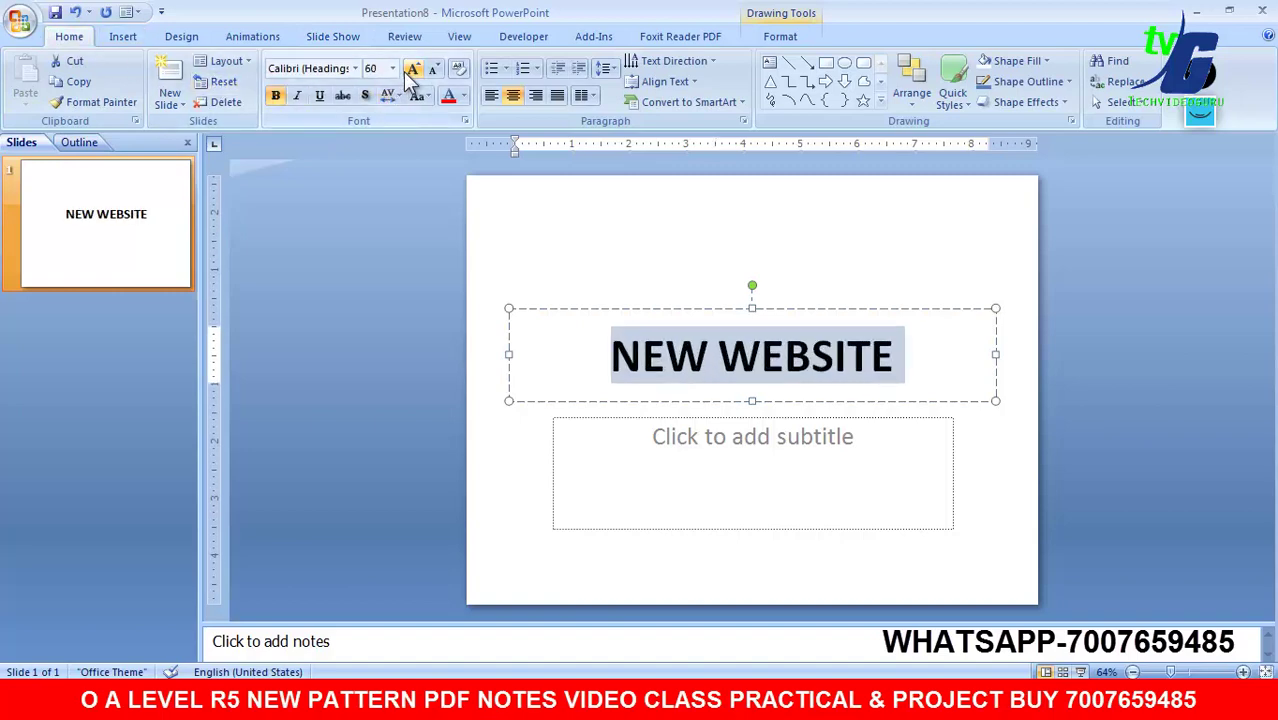
pyautogui.click(408, 70)
pyautogui.click(408, 70)
pyautogui.click(348, 266)
pyautogui.moveTo(776, 308); pyautogui.dragTo(776, 274)
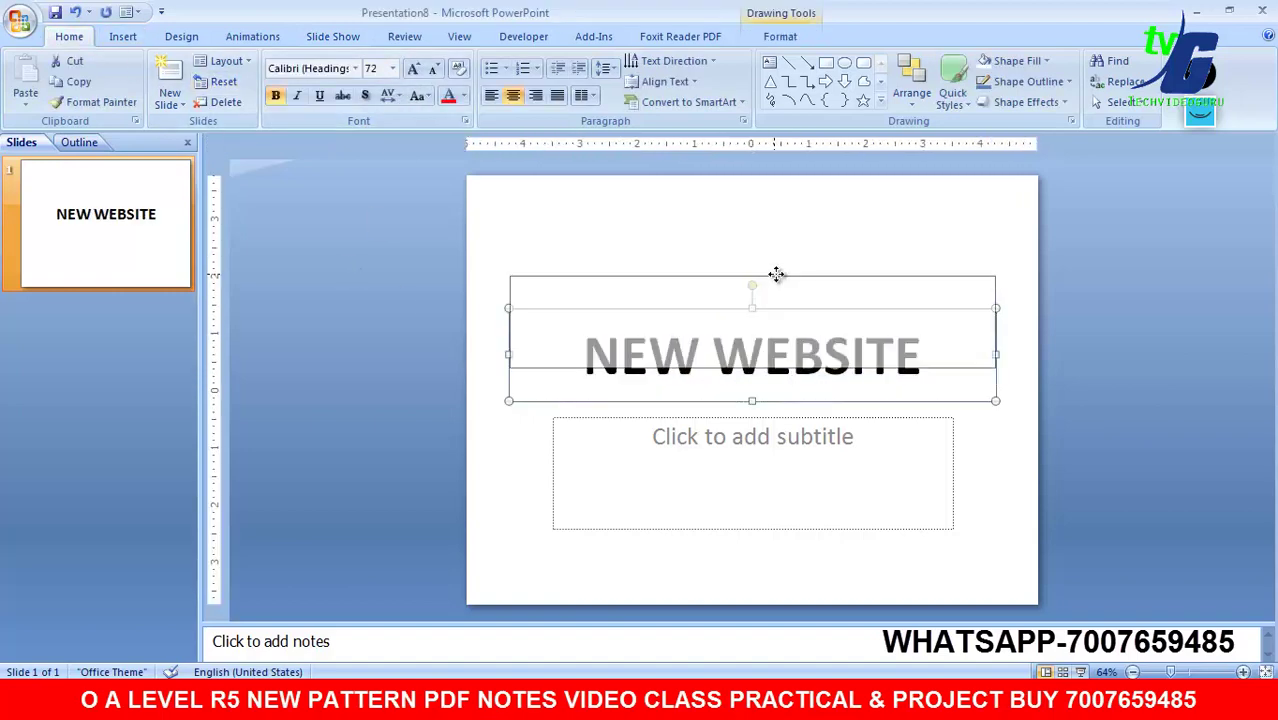
pyautogui.click(755, 208)
# Step: Copy the sub heading 'Proposed Web Pages.' from the exercise PDF
pyautogui.click(724, 424)
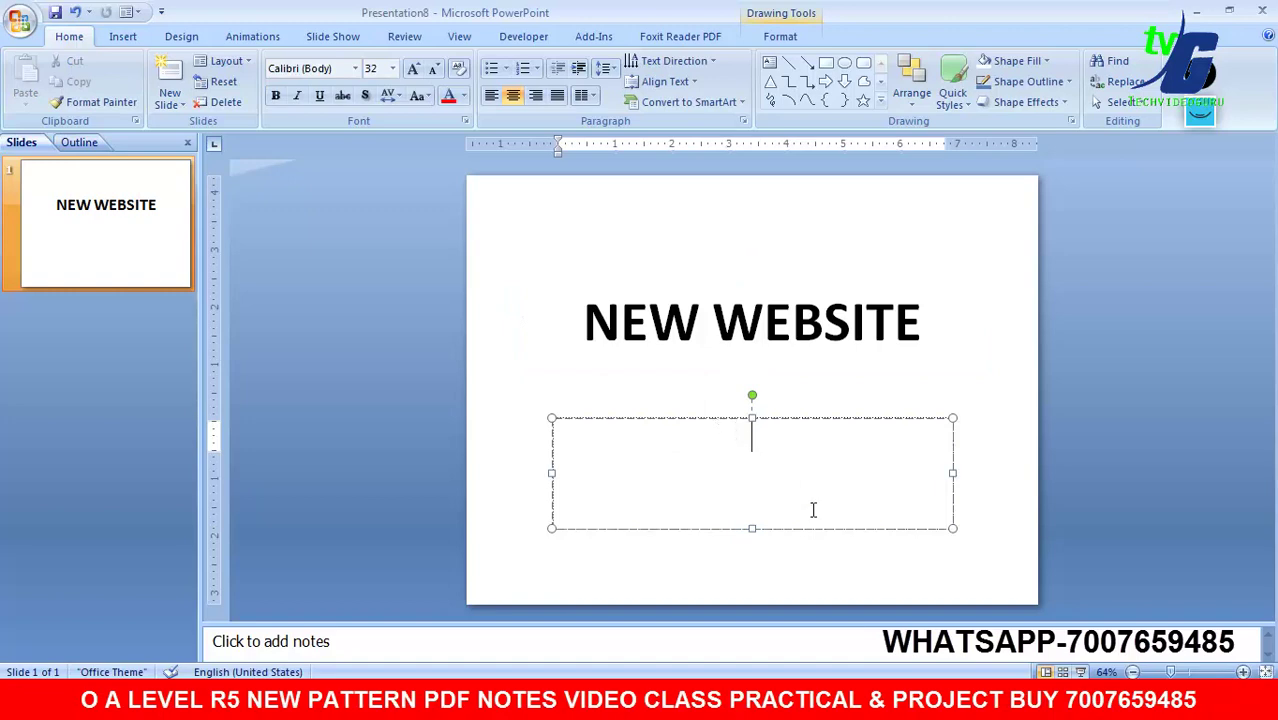
pyautogui.hotkey('alt', 'Tab')
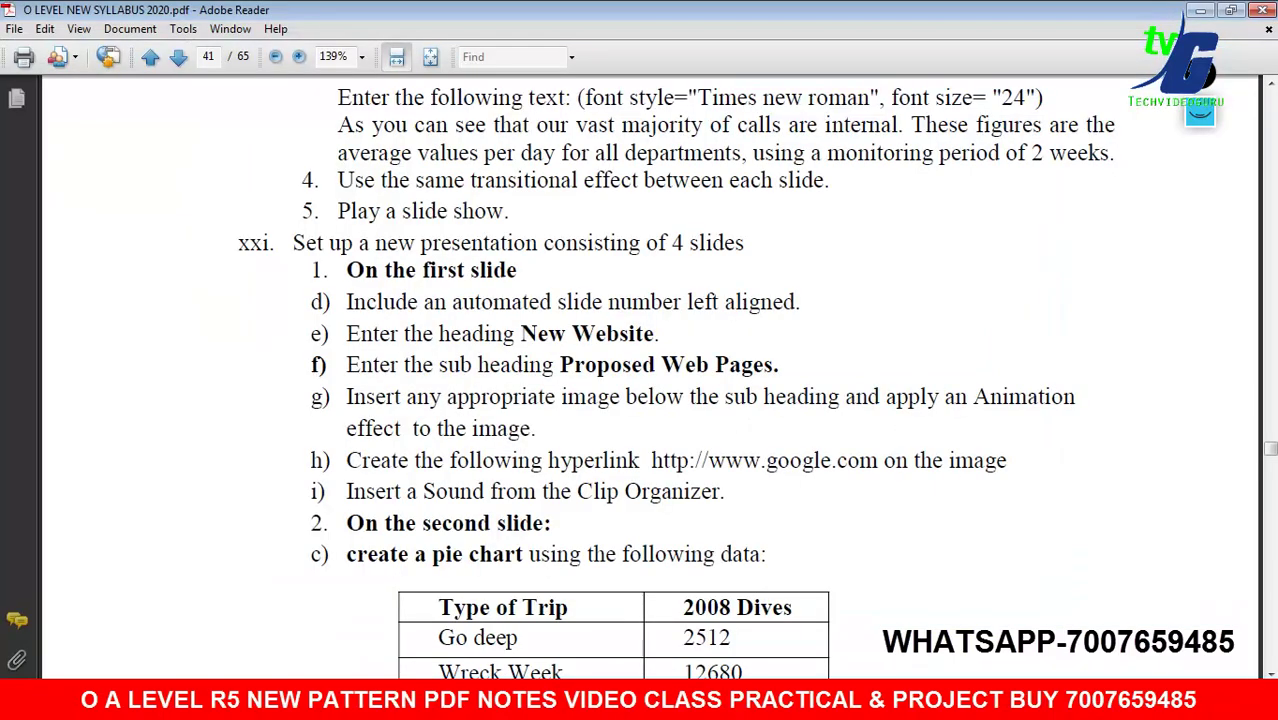
pyautogui.rightClick(772, 352)
pyautogui.click(783, 367)
pyautogui.moveTo(783, 367); pyautogui.dragTo(560, 366)
pyautogui.rightClick(588, 367)
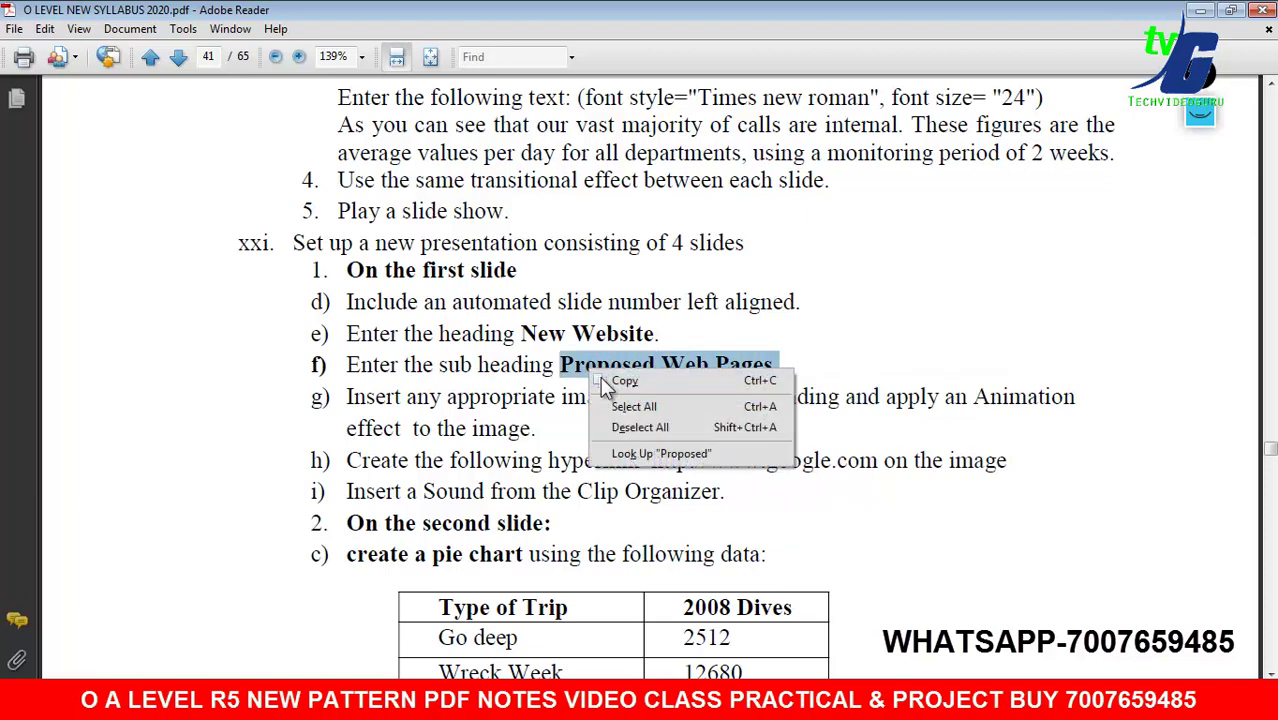
pyautogui.click(602, 377)
pyautogui.hotkey('alt', 'Tab')
# Step: Paste 'Proposed Web Pages.' into the subtitle box and shrink the box to fit
pyautogui.rightClick(757, 441)
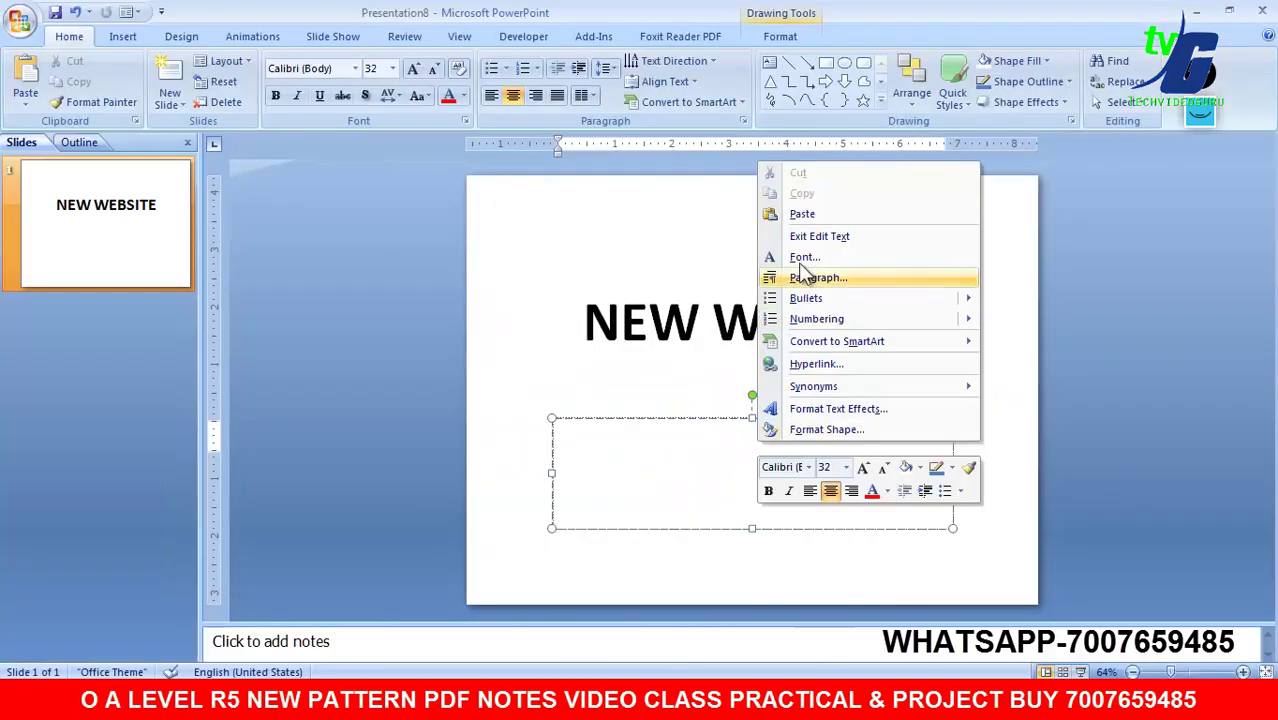
pyautogui.click(790, 214)
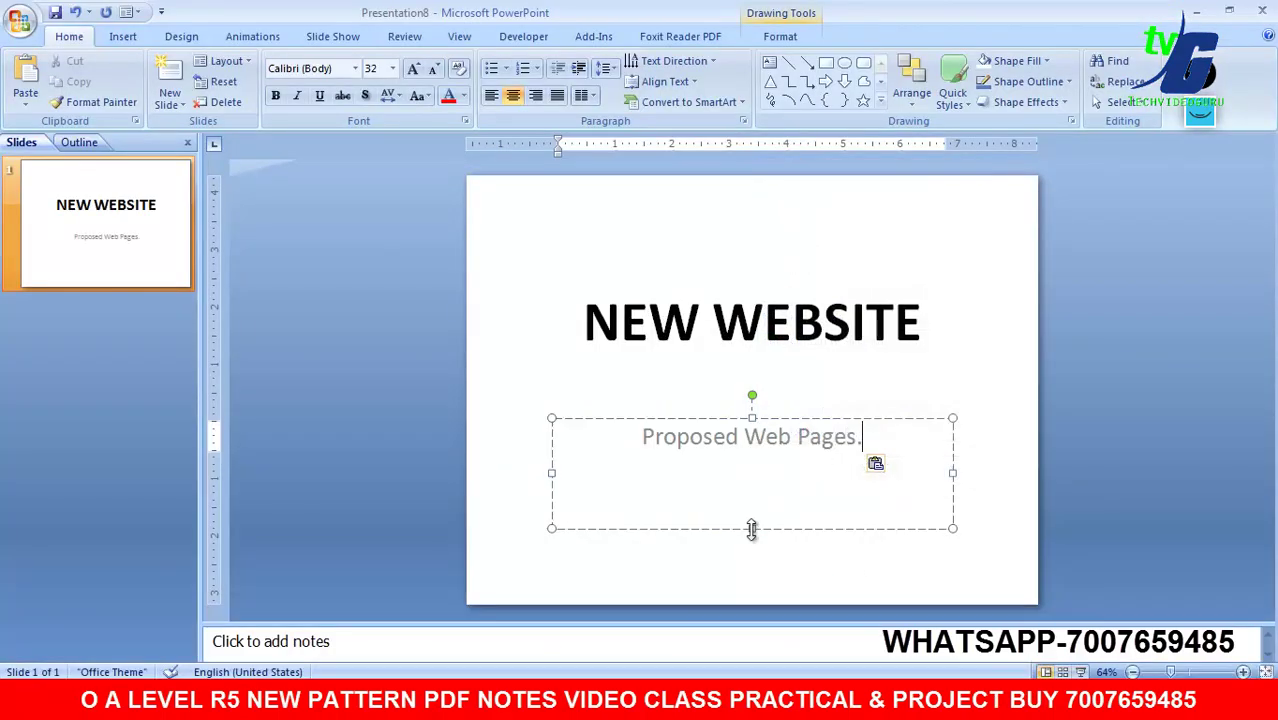
pyautogui.moveTo(752, 528); pyautogui.dragTo(756, 483)
pyautogui.click(1030, 380)
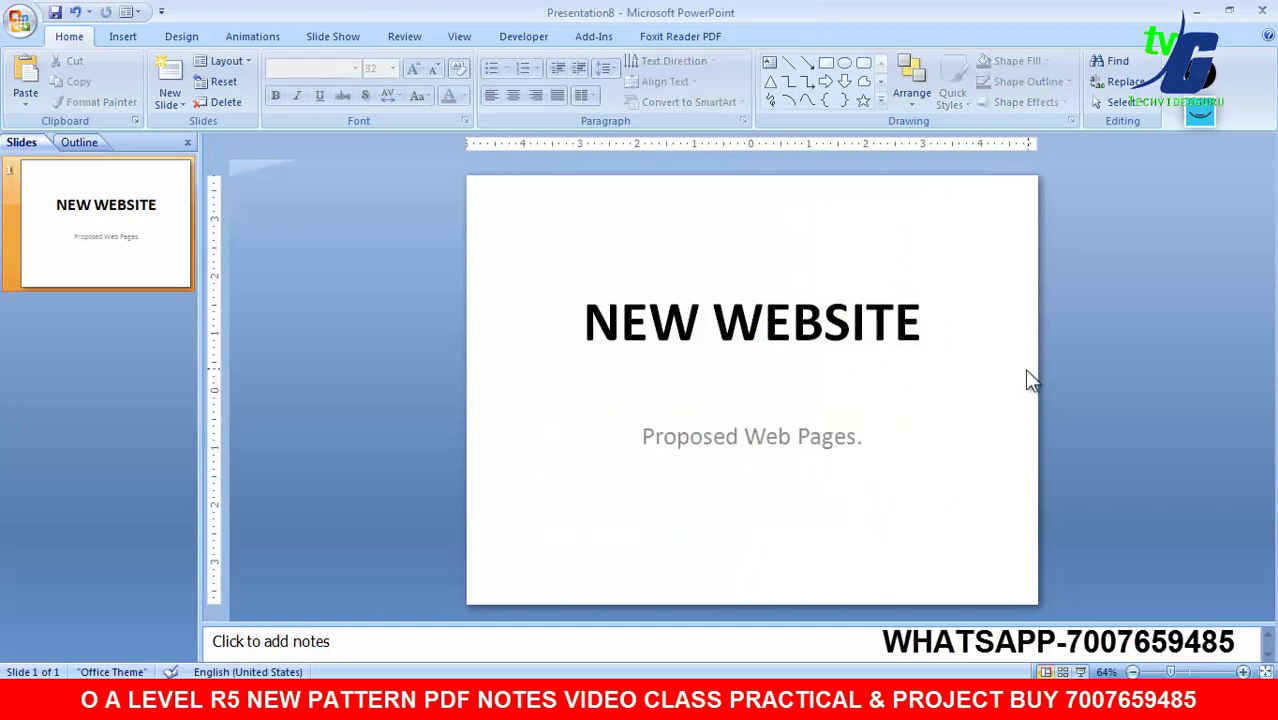
# Step: Format the sub heading as bold 48 pt, then check the next PDF instruction
pyautogui.tripleClick(788, 443)
pyautogui.click(412, 70)
pyautogui.click(412, 70)
pyautogui.click(412, 70)
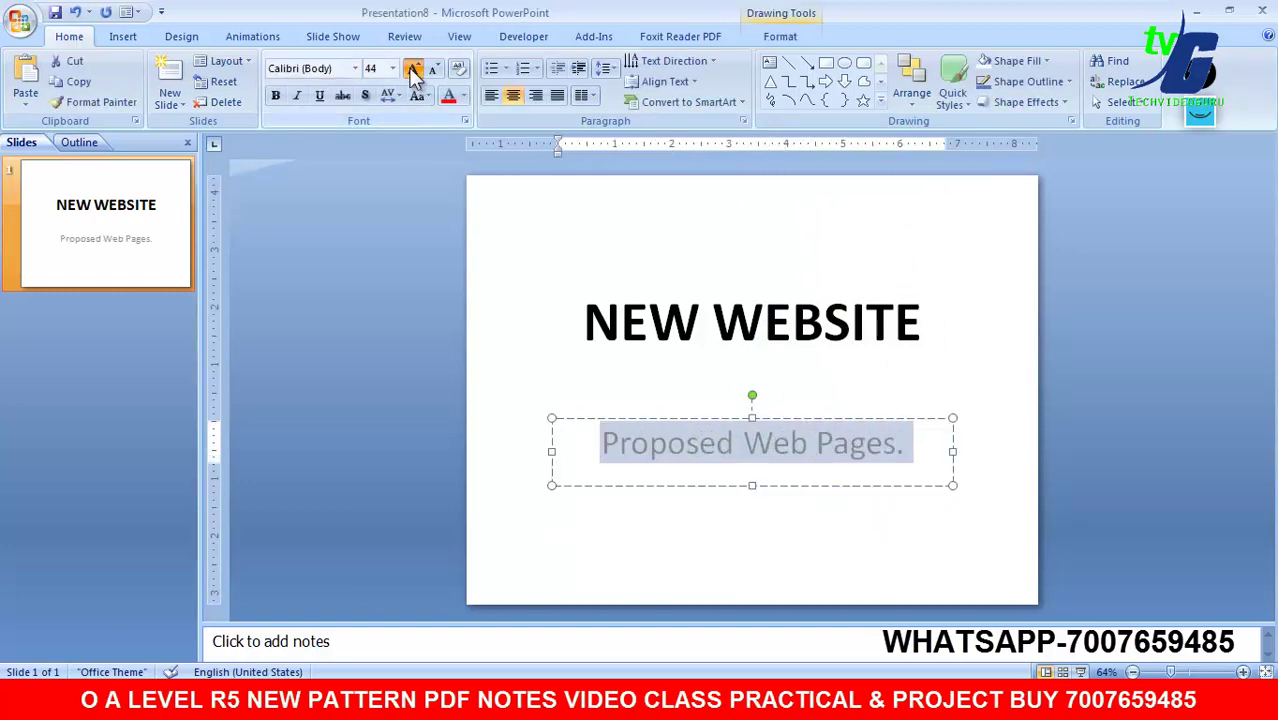
pyautogui.click(412, 70)
pyautogui.click(279, 94)
pyautogui.click(1120, 408)
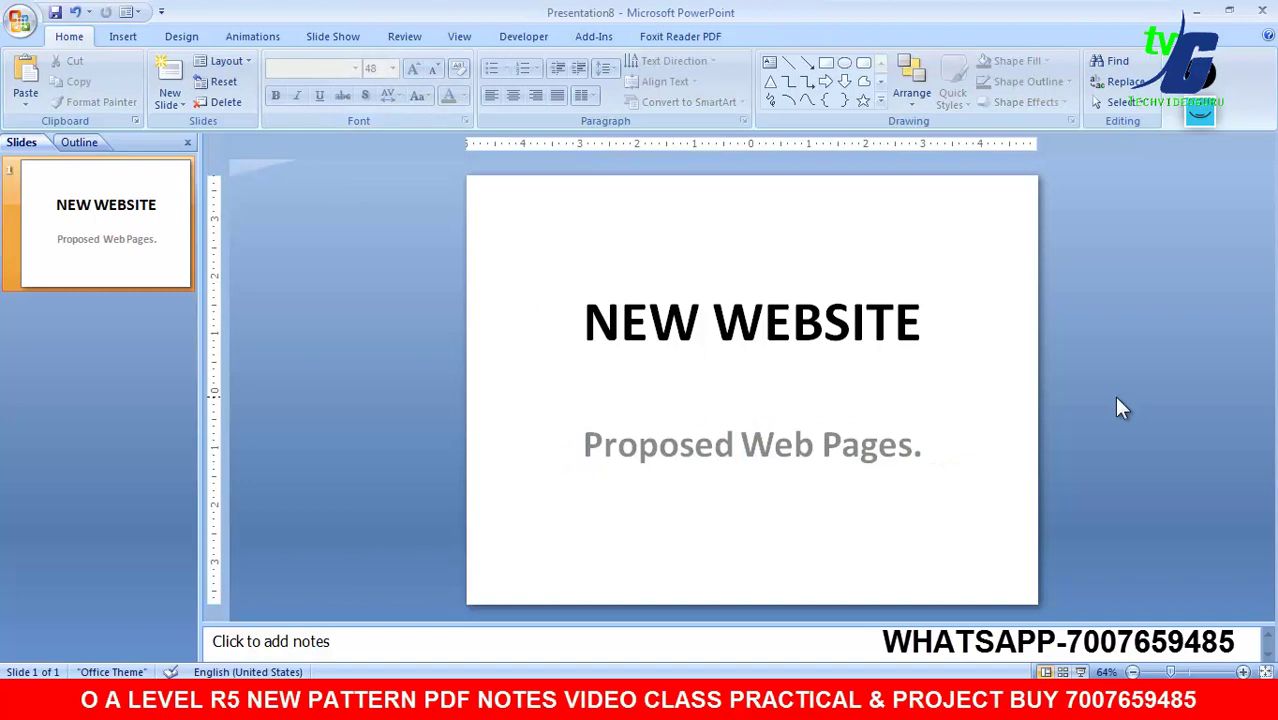
pyautogui.hotkey('alt', 'Tab')
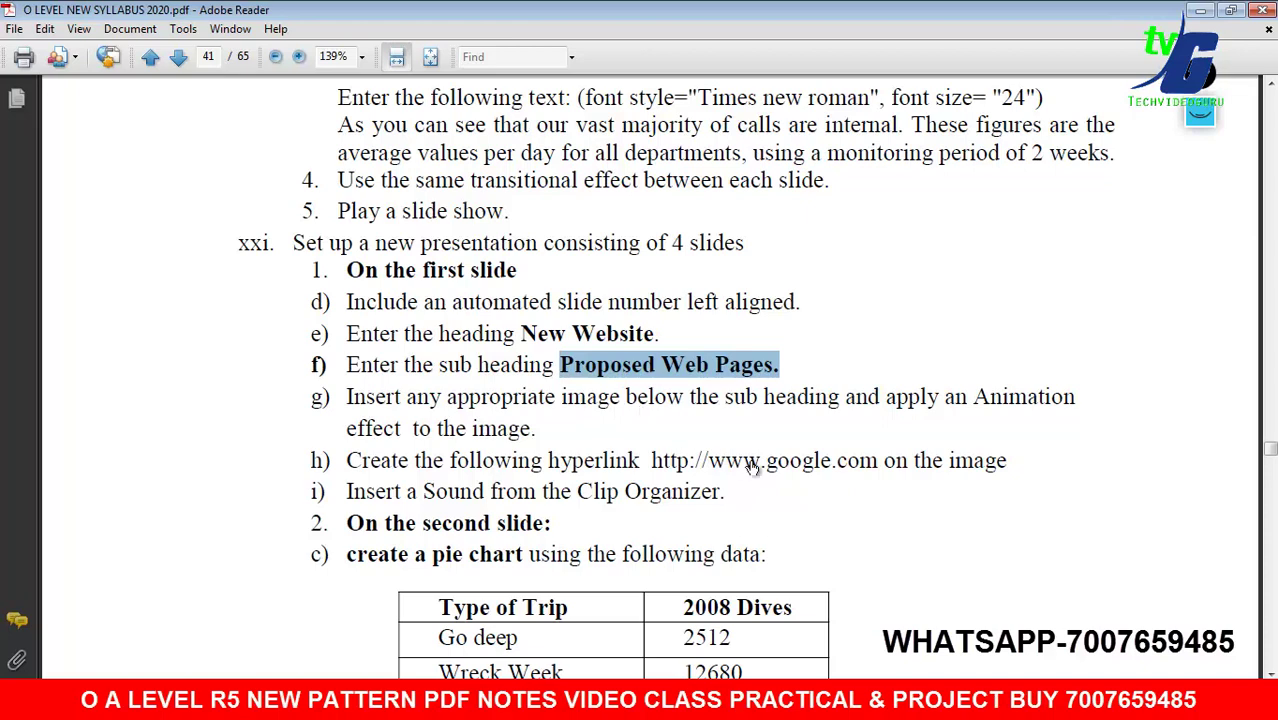
pyautogui.hotkey('alt', 'Tab')
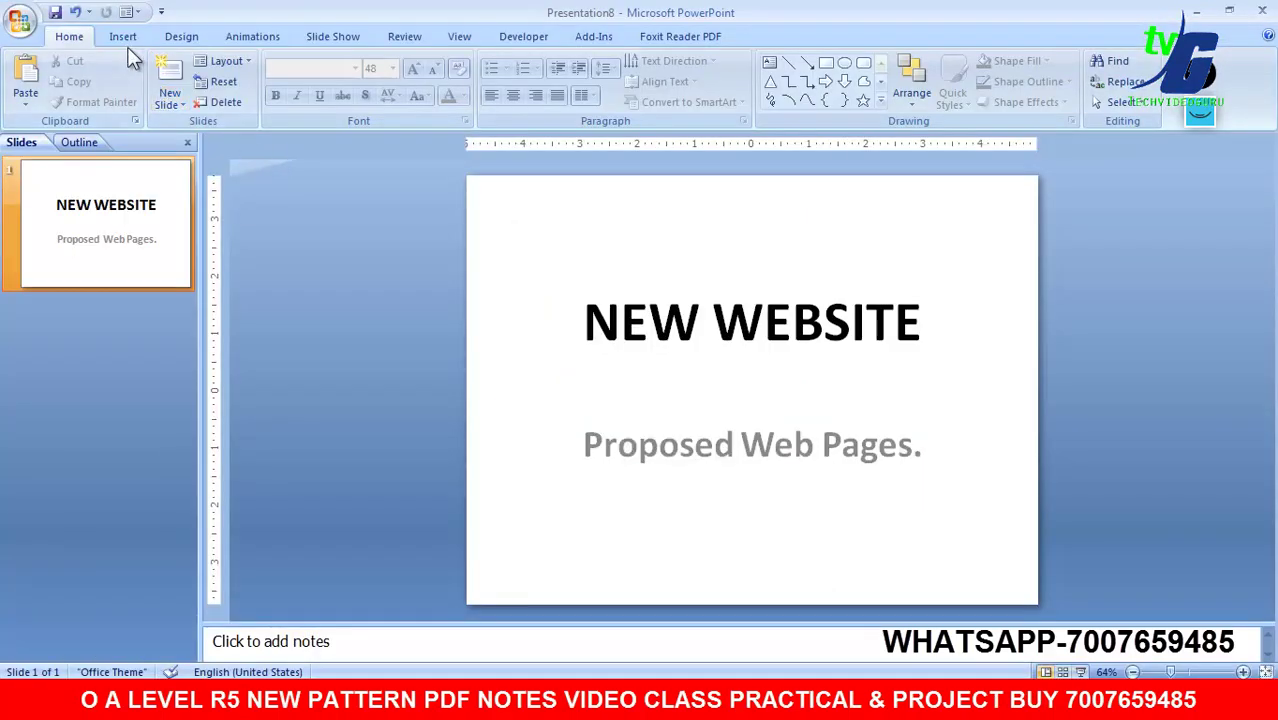
# Step: Insert the woman-at-computer clip art onto the title slide
pyautogui.click(127, 43)
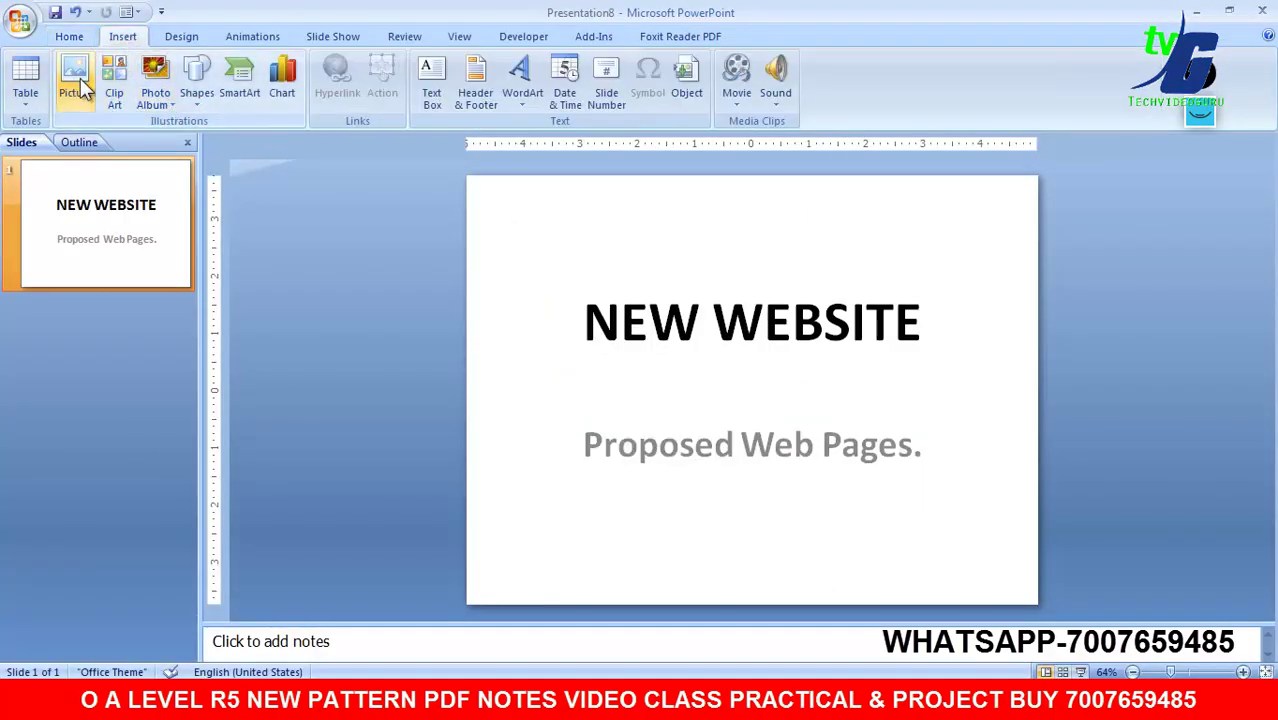
pyautogui.click(114, 80)
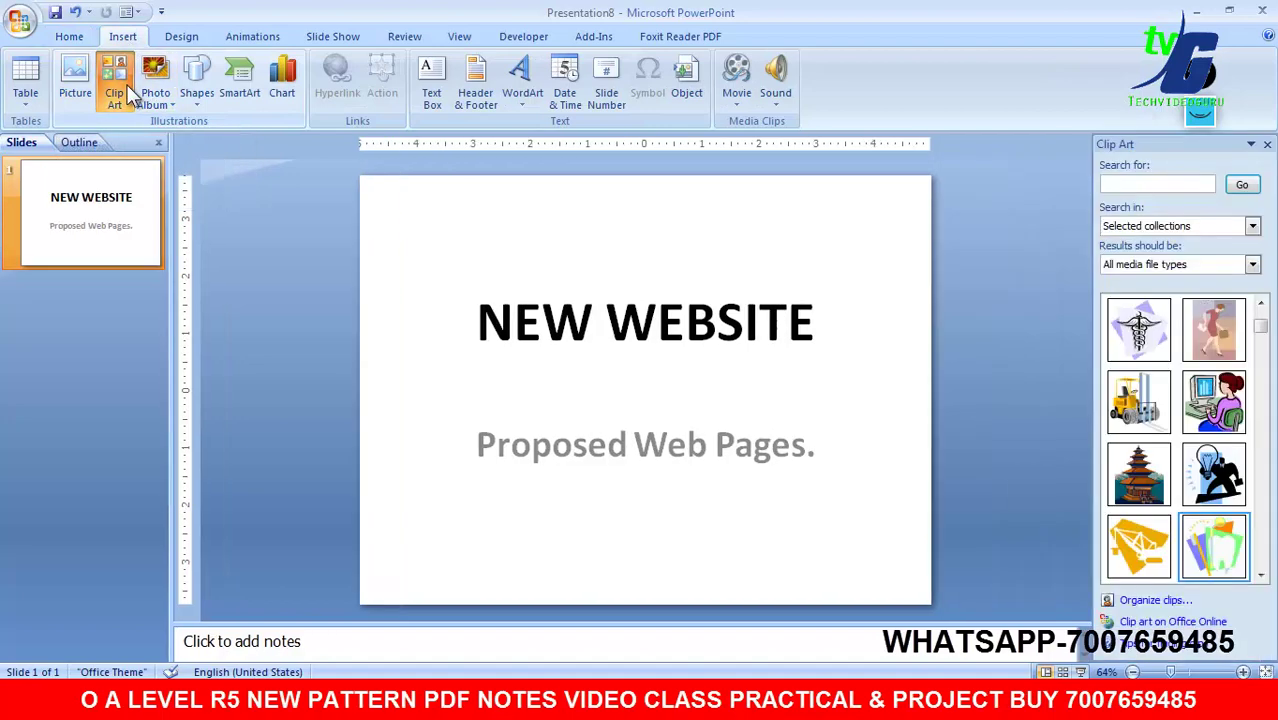
pyautogui.click(1240, 400)
pyautogui.moveTo(638, 381)
pyautogui.mouseDown()
pyautogui.moveTo(652, 455)
pyautogui.moveTo(538, 455)
pyautogui.mouseUp()
# Step: Arrange the title, picture and sub heading so the picture sits between them, and close the Clip Art pane
pyautogui.click(628, 277)
pyautogui.moveTo(628, 235); pyautogui.dragTo(628, 177)
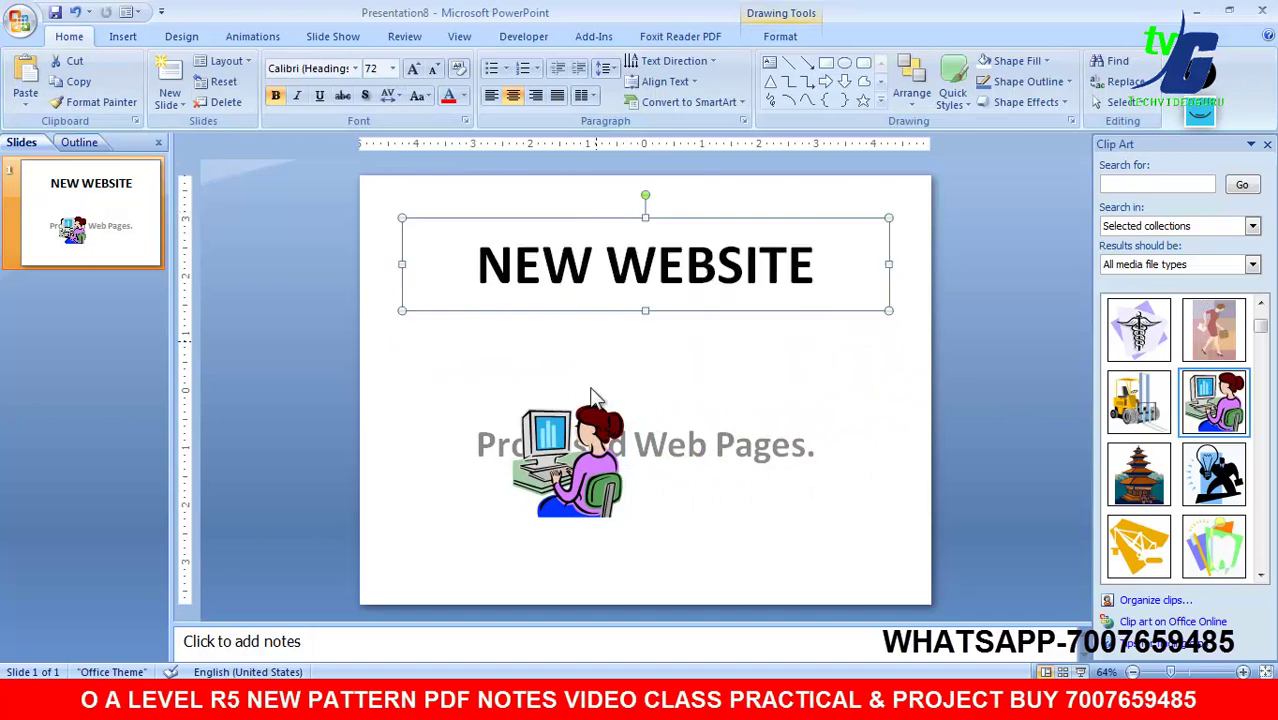
pyautogui.moveTo(590, 400); pyautogui.dragTo(663, 300)
pyautogui.click(550, 428)
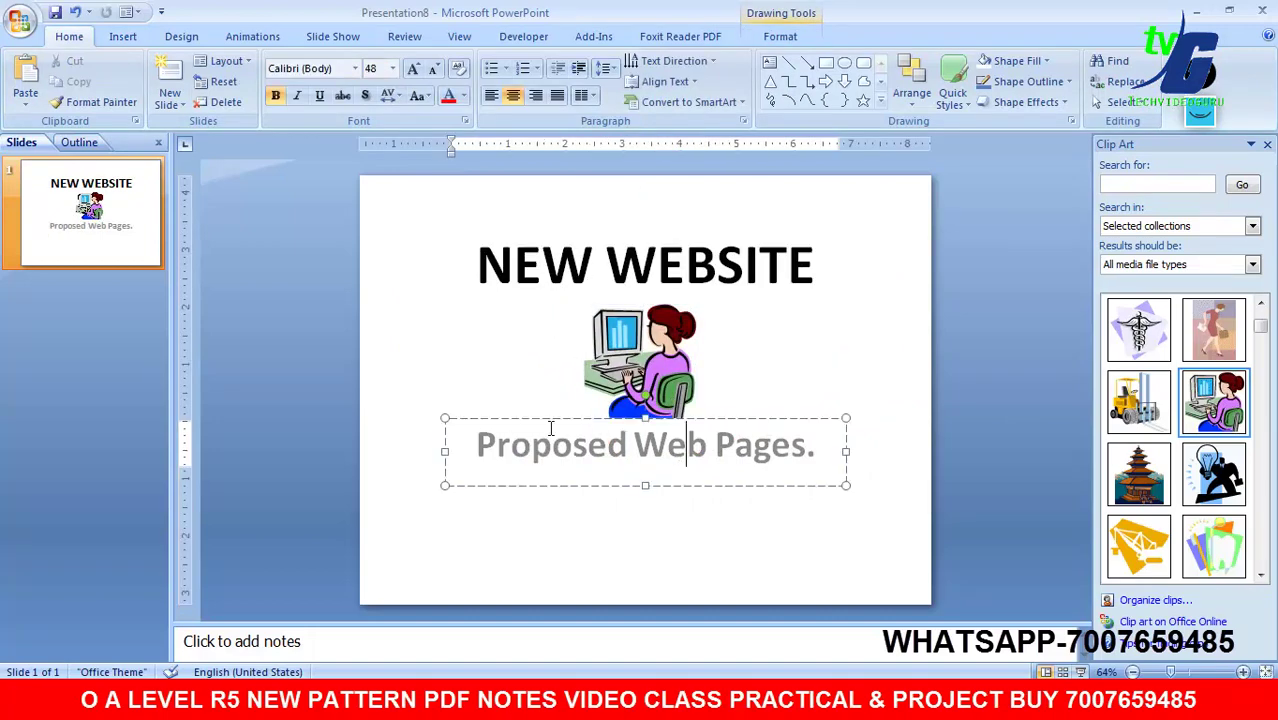
pyautogui.moveTo(556, 422); pyautogui.dragTo(556, 446)
pyautogui.click(998, 332)
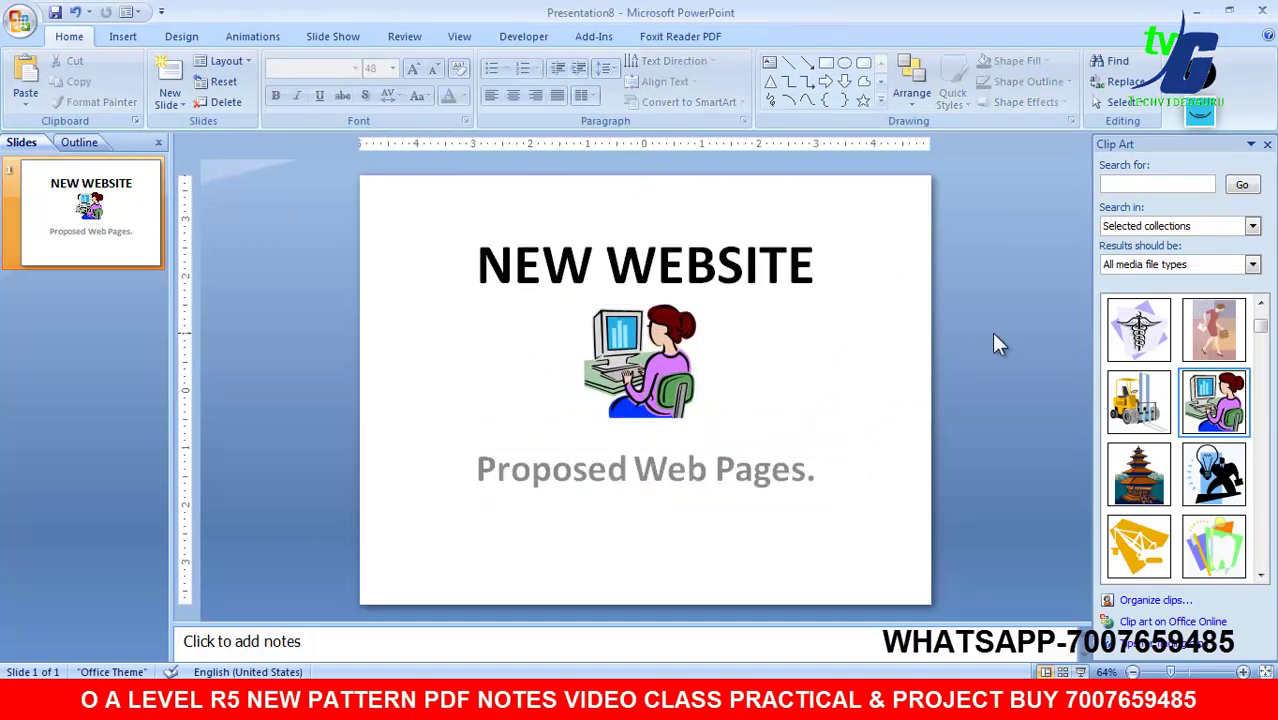
pyautogui.click(1267, 144)
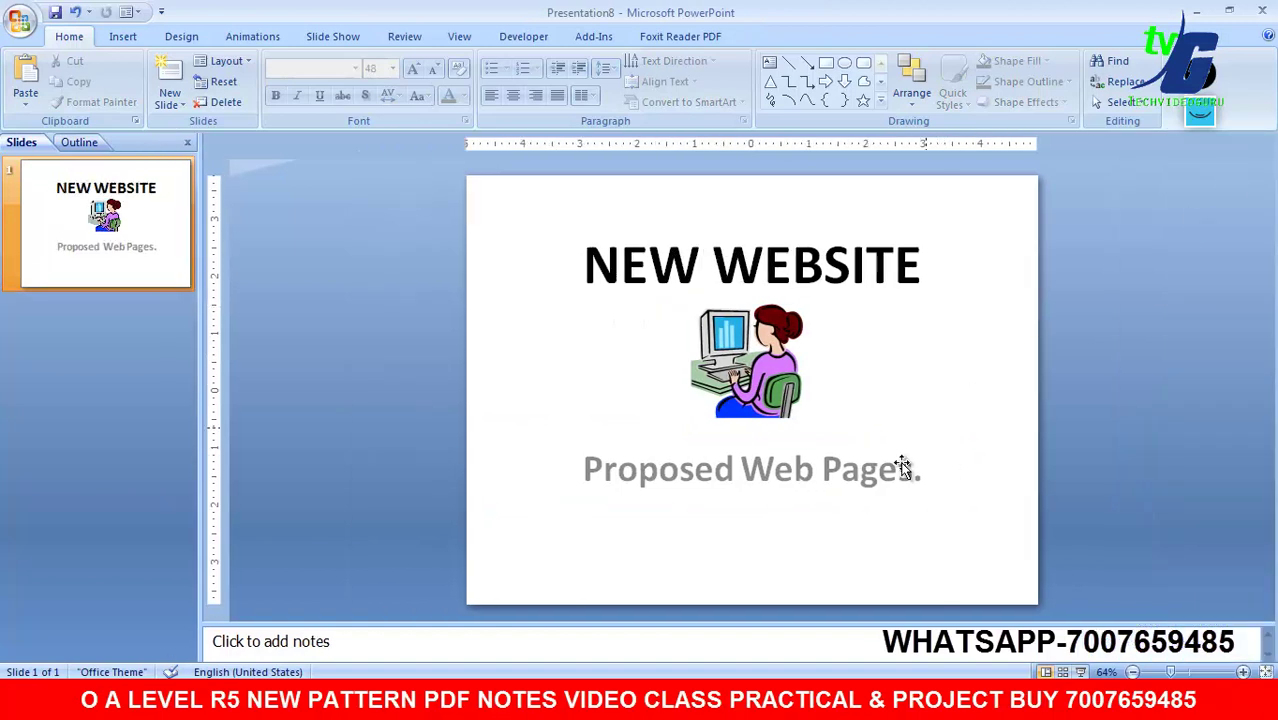
pyautogui.hotkey('alt', 'Tab')
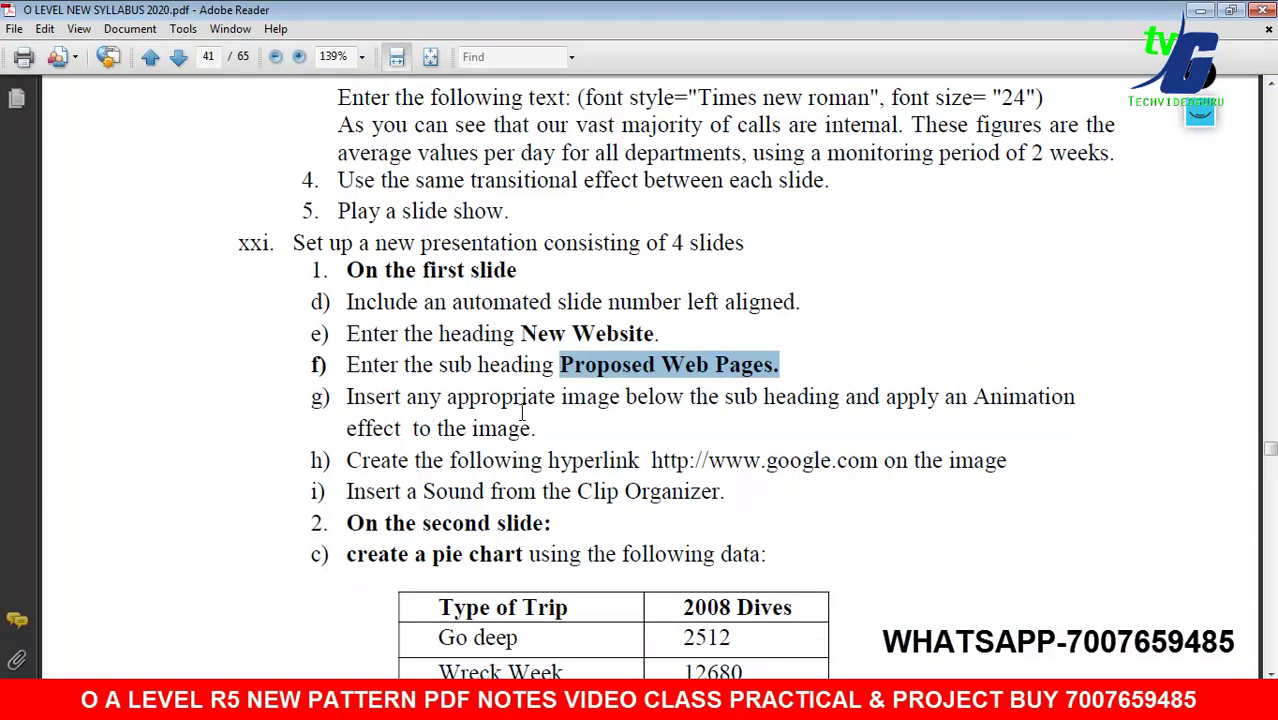
pyautogui.moveTo(345, 462); pyautogui.dragTo(576, 452)
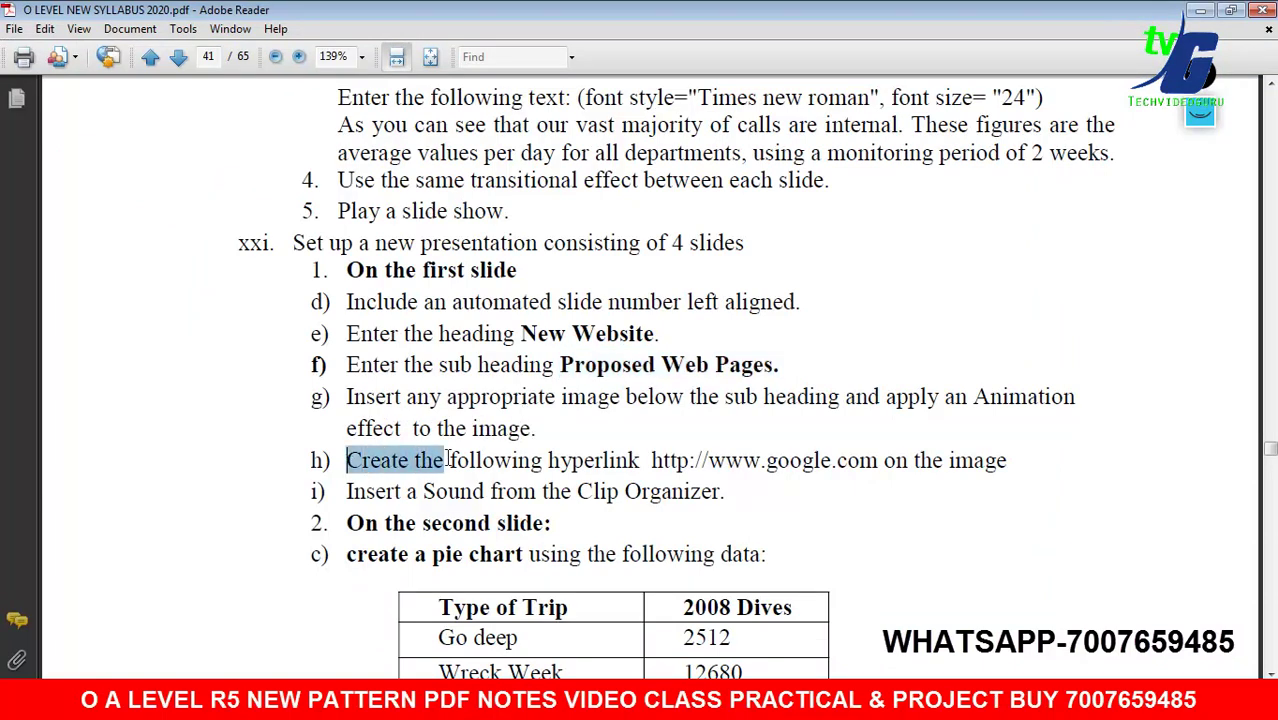
pyautogui.click(852, 467)
pyautogui.click(856, 263)
pyautogui.click(795, 474)
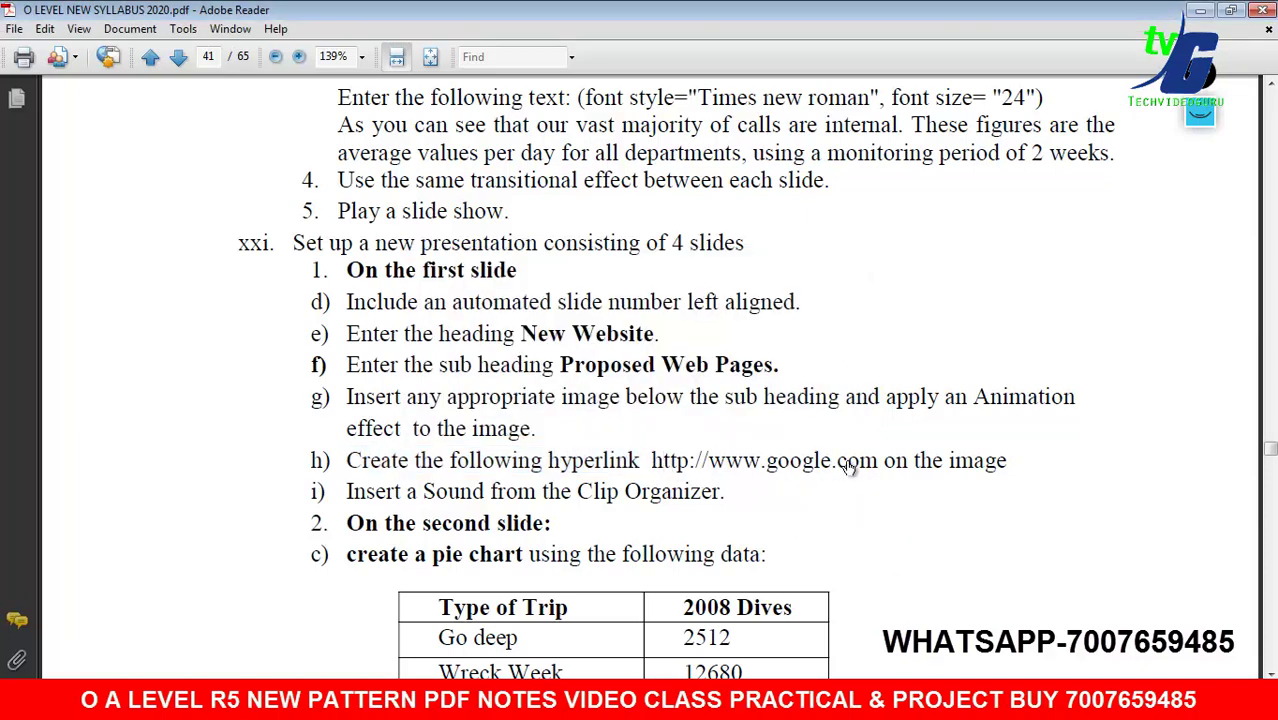
pyautogui.moveTo(870, 461); pyautogui.dragTo(649, 461)
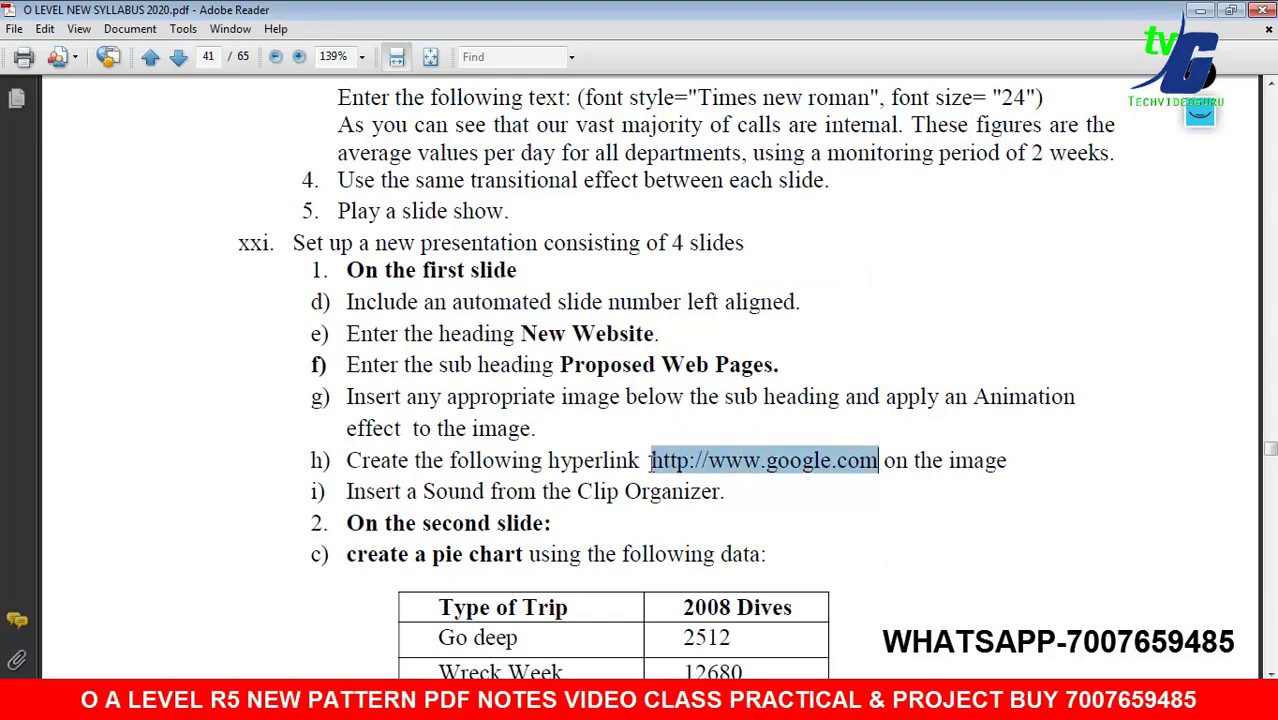
pyautogui.rightClick(700, 466)
pyautogui.click(770, 472)
pyautogui.click(910, 565)
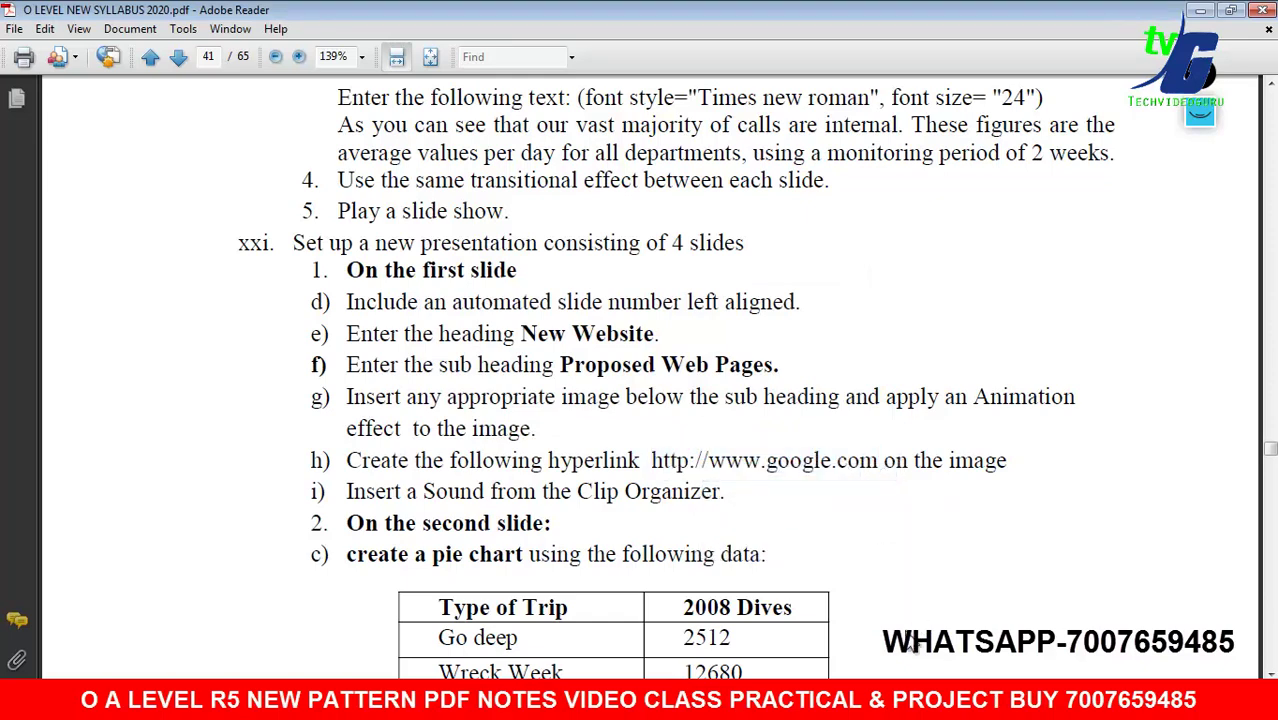
pyautogui.hotkey('alt', 'Tab')
pyautogui.click(760, 390)
pyautogui.rightClick(760, 390)
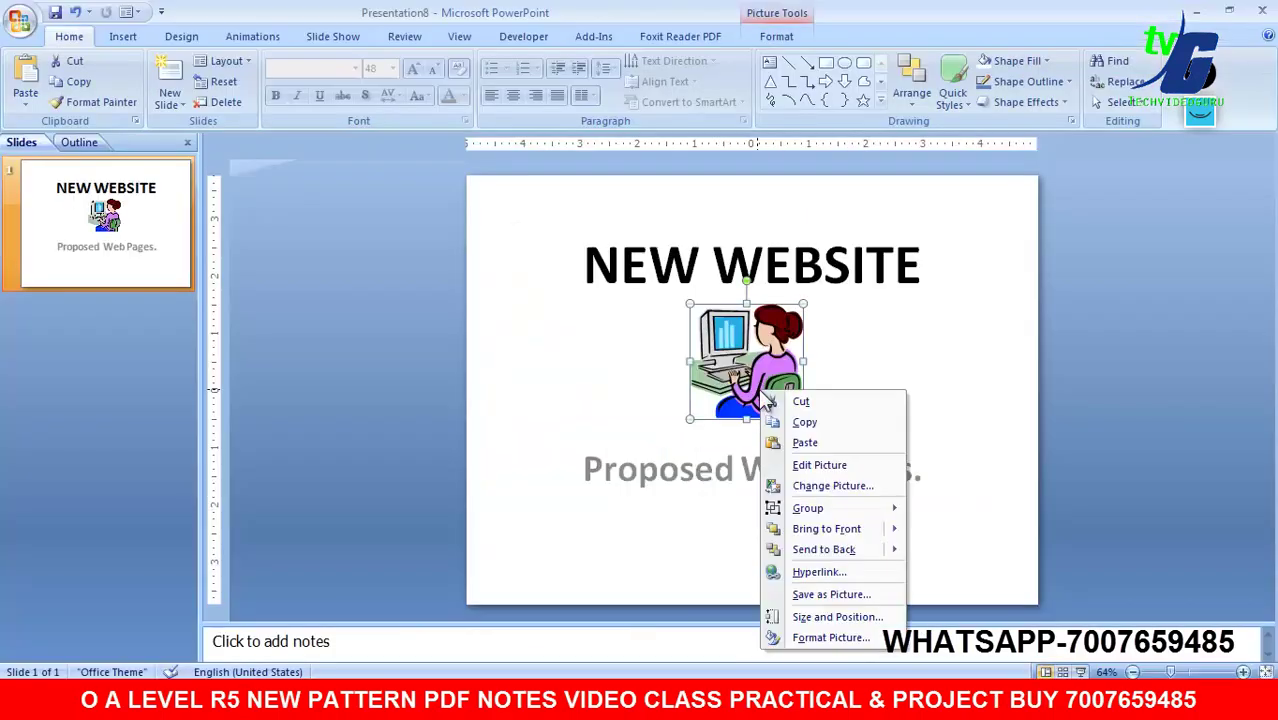
pyautogui.click(815, 575)
pyautogui.rightClick(565, 432)
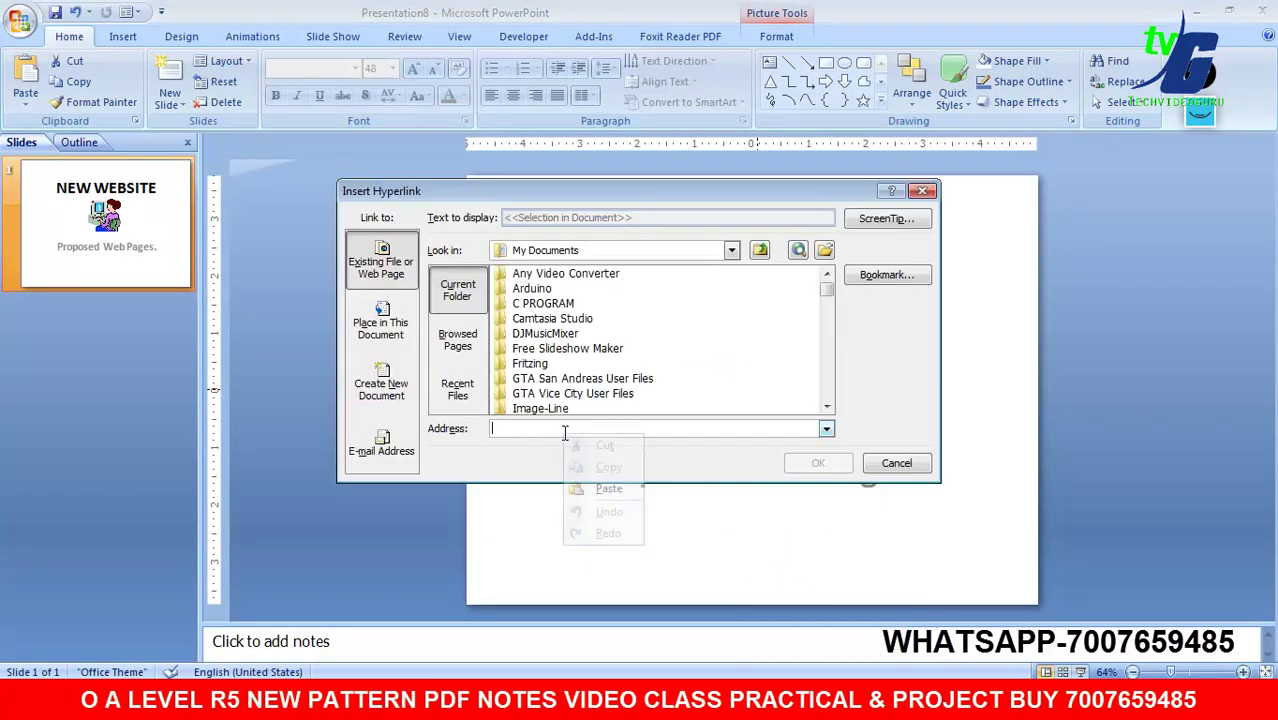
pyautogui.click(605, 490)
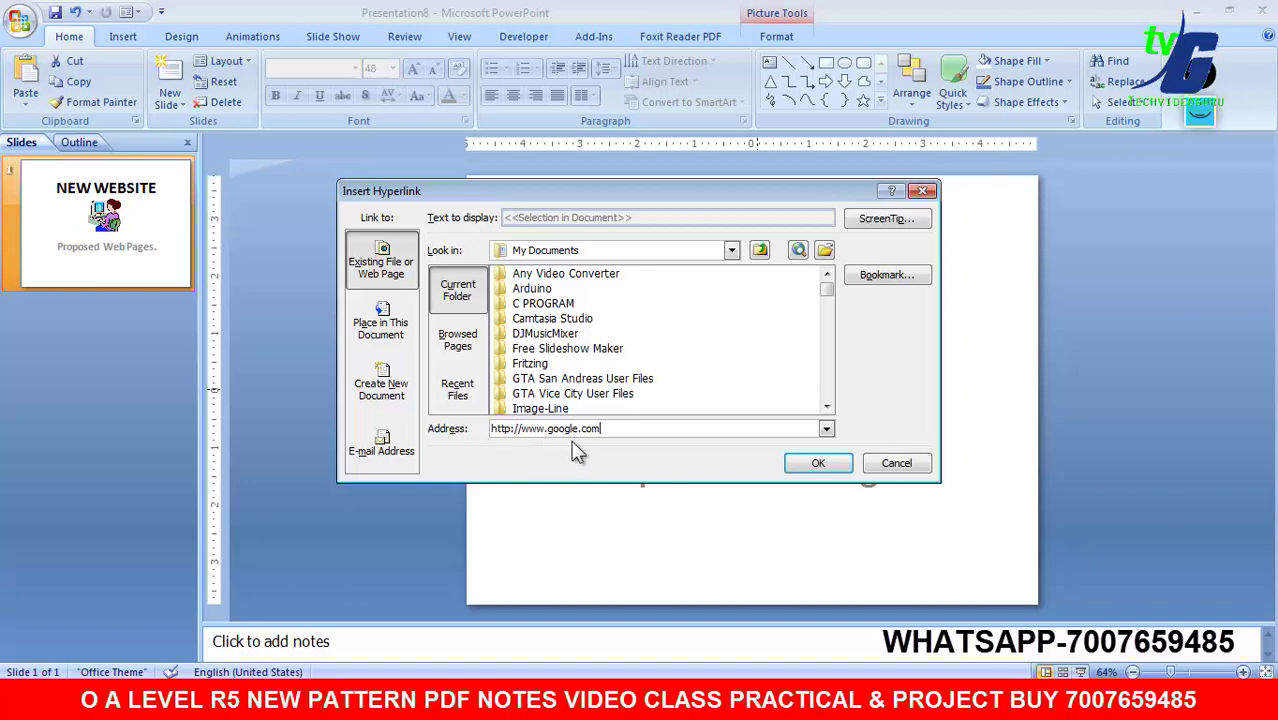
pyautogui.click(815, 463)
pyautogui.click(1138, 443)
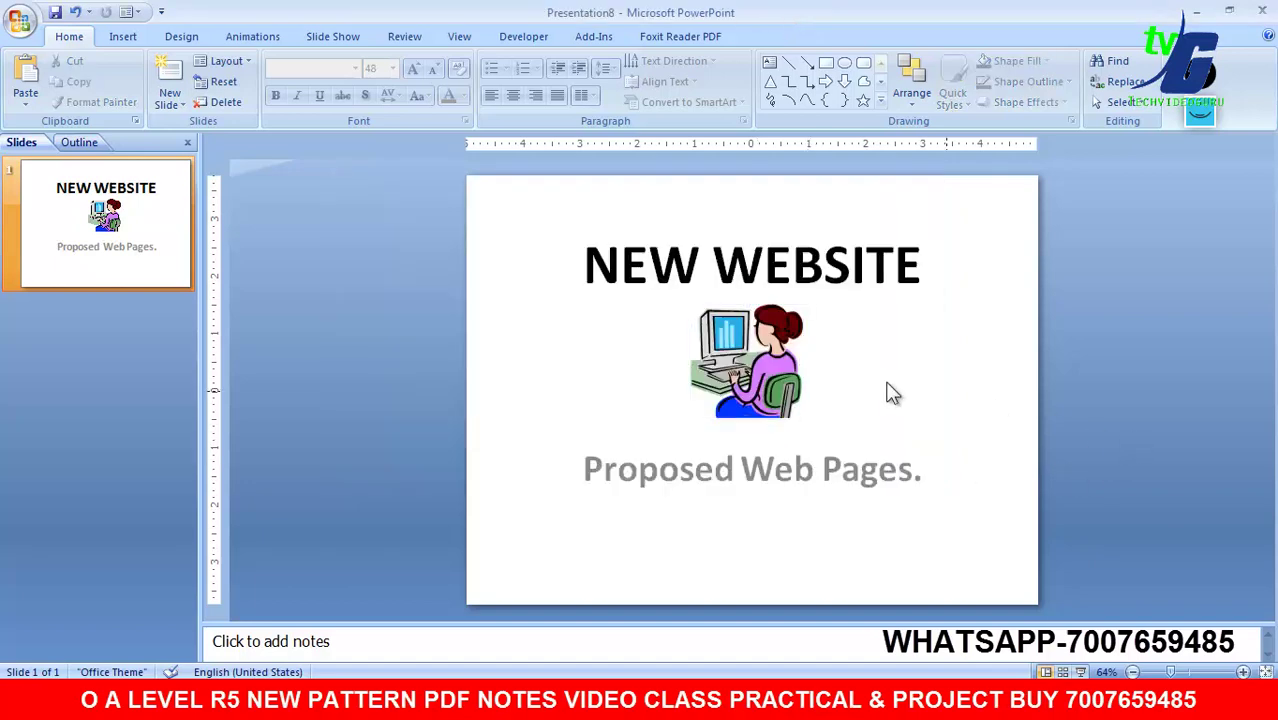
# Step: Verify the picture's hyperlink in Edit Hyperlink and accept it unchanged
pyautogui.click(760, 372)
pyautogui.doubleClick(759, 372)
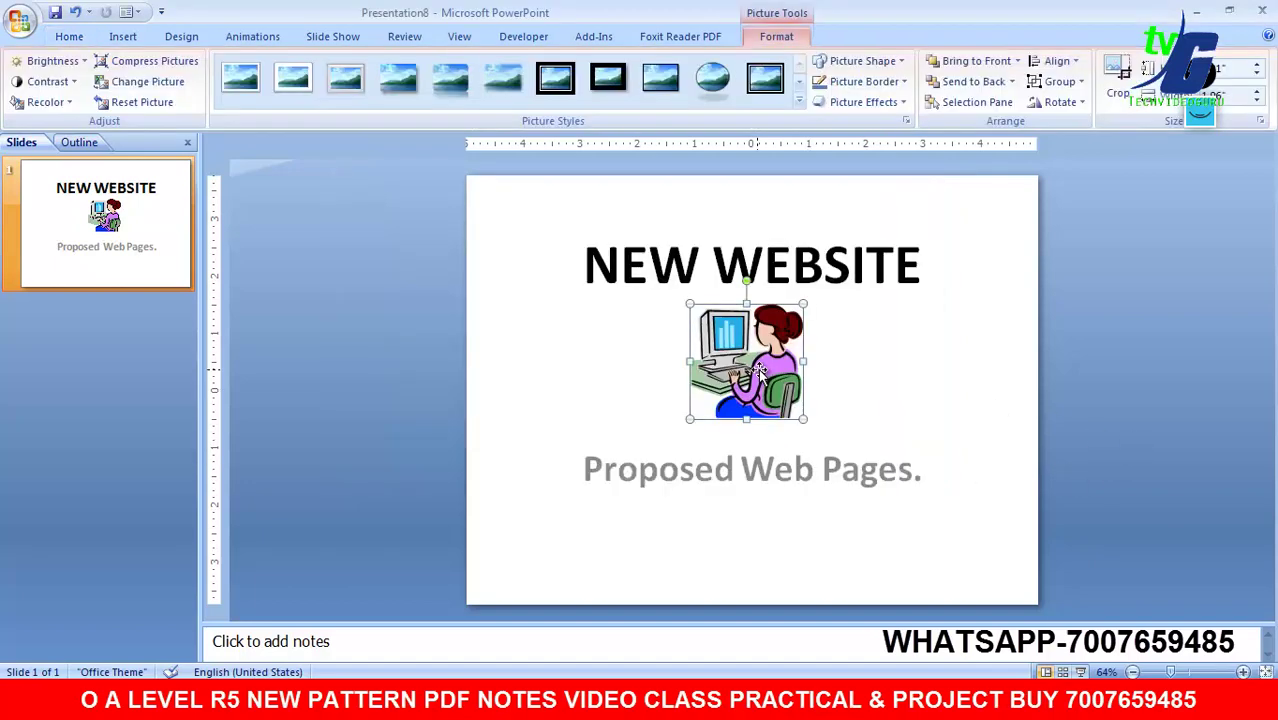
pyautogui.rightClick(763, 362)
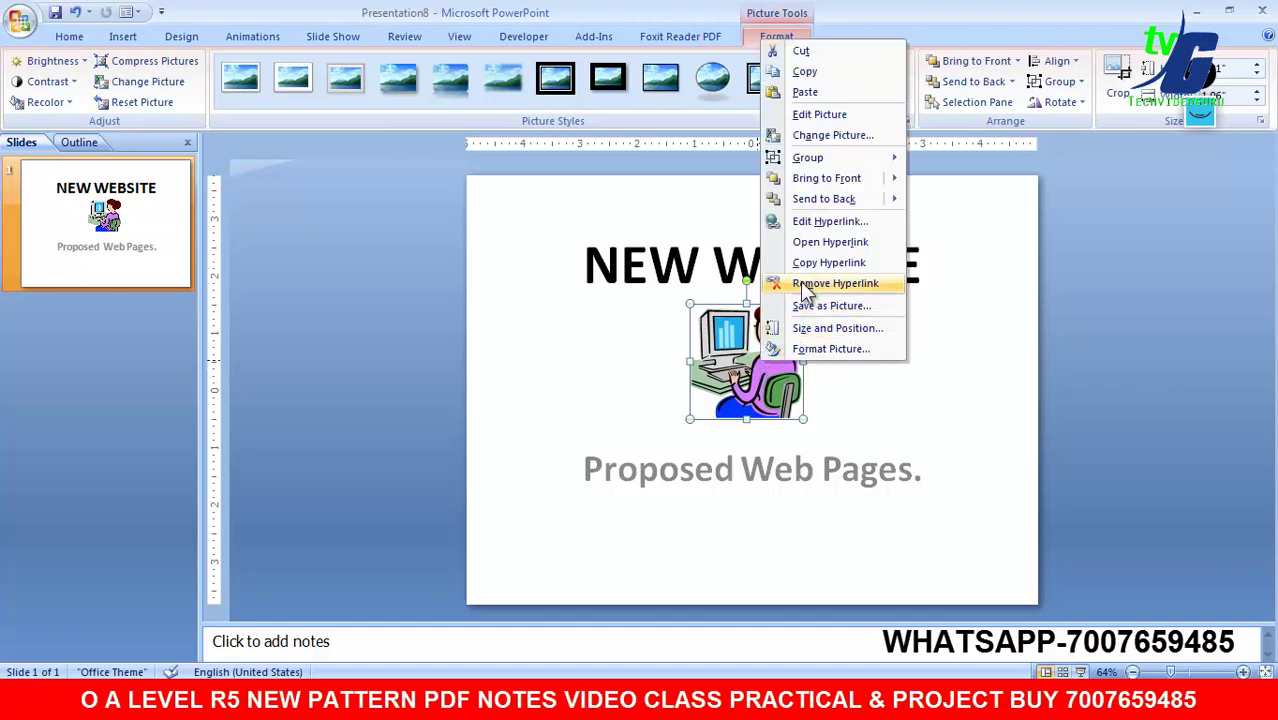
pyautogui.click(826, 228)
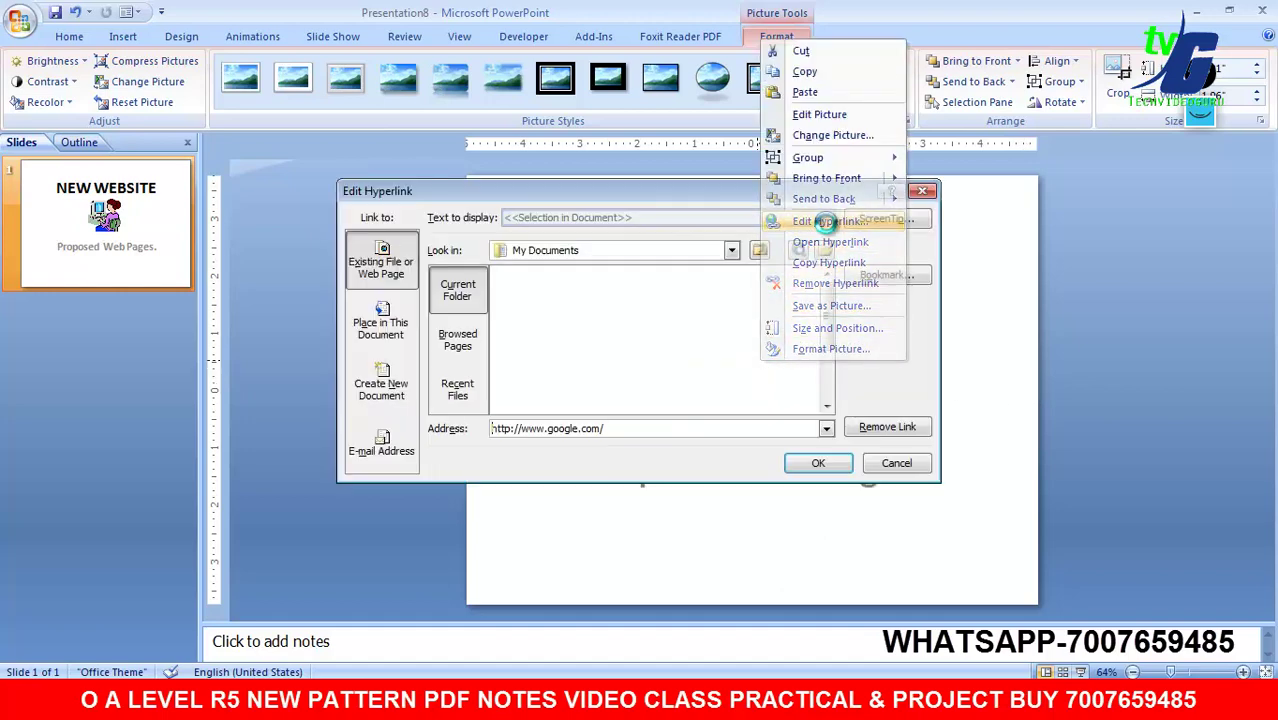
pyautogui.click(818, 463)
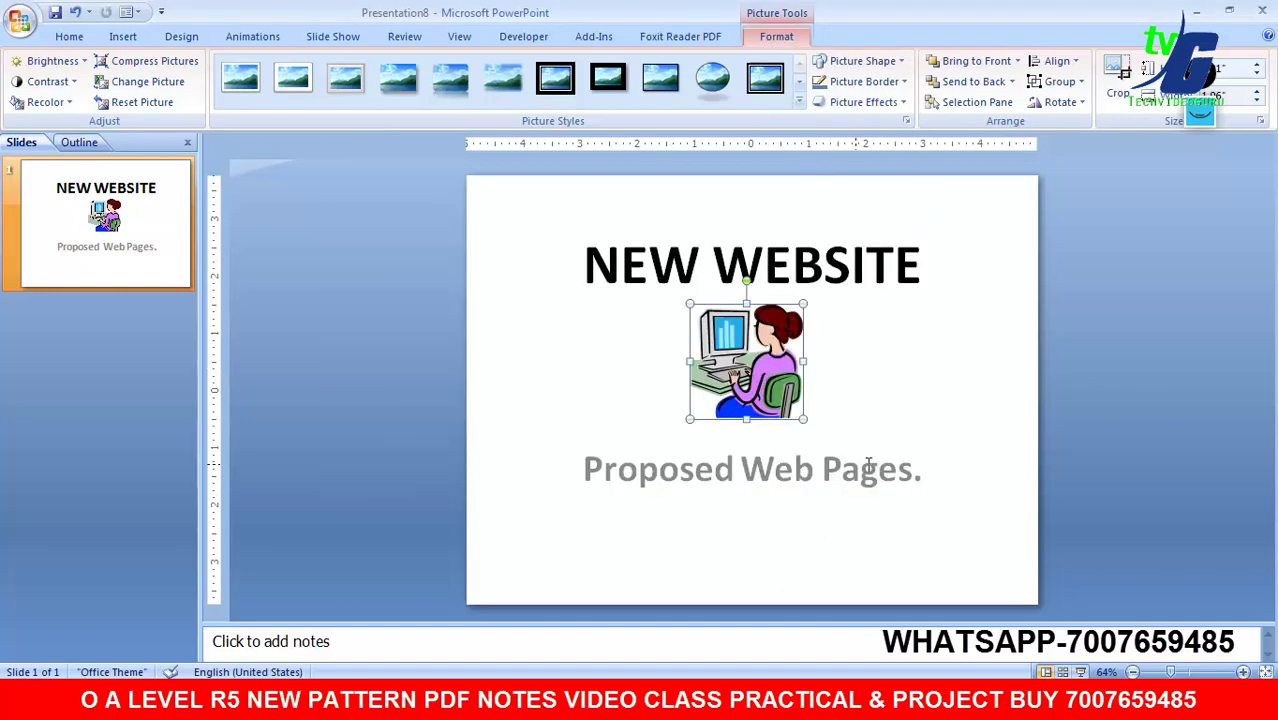
pyautogui.click(1070, 443)
pyautogui.doubleClick(784, 392)
pyautogui.click(190, 38)
pyautogui.click(243, 38)
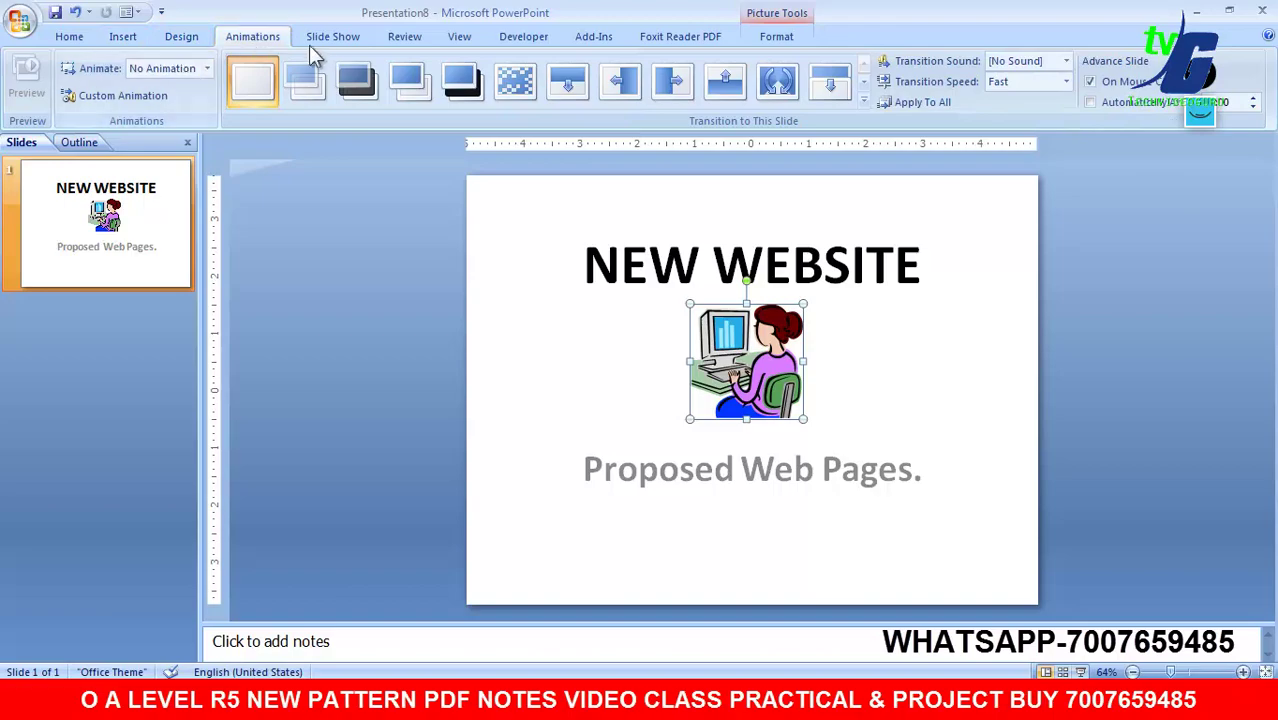
pyautogui.click(318, 40)
pyautogui.click(48, 83)
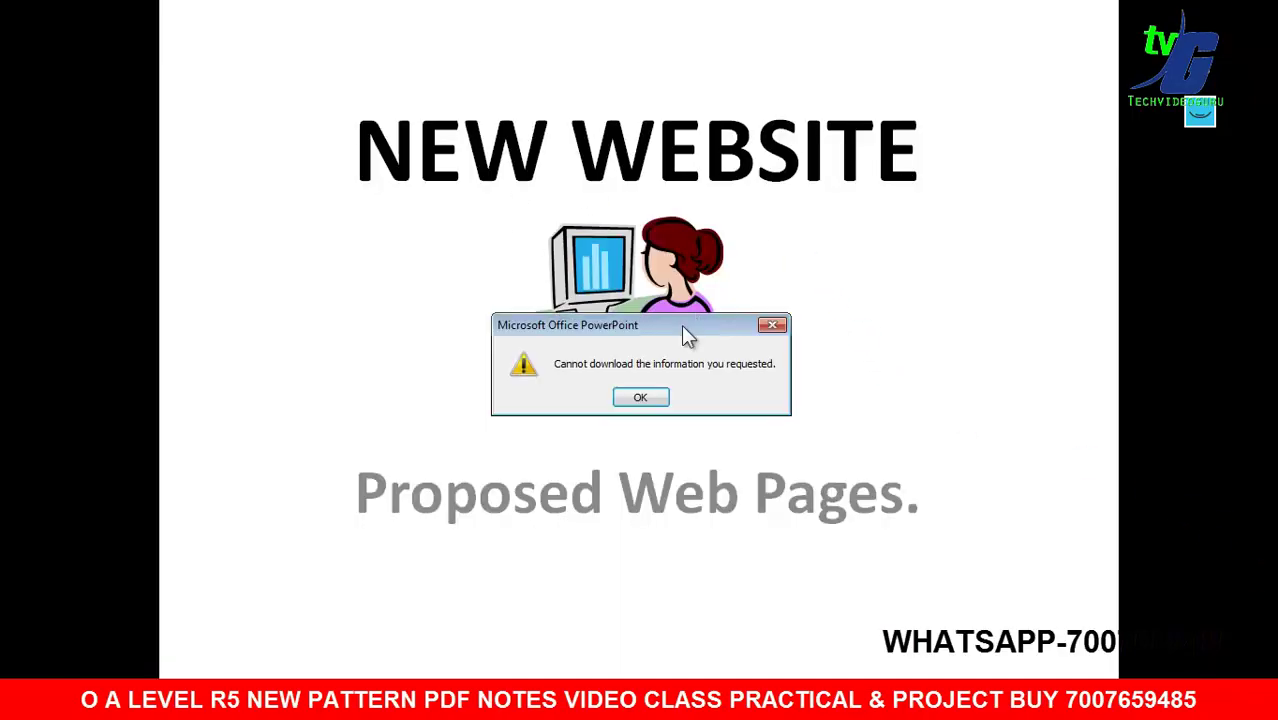
pyautogui.click(645, 398)
pyautogui.click(642, 398)
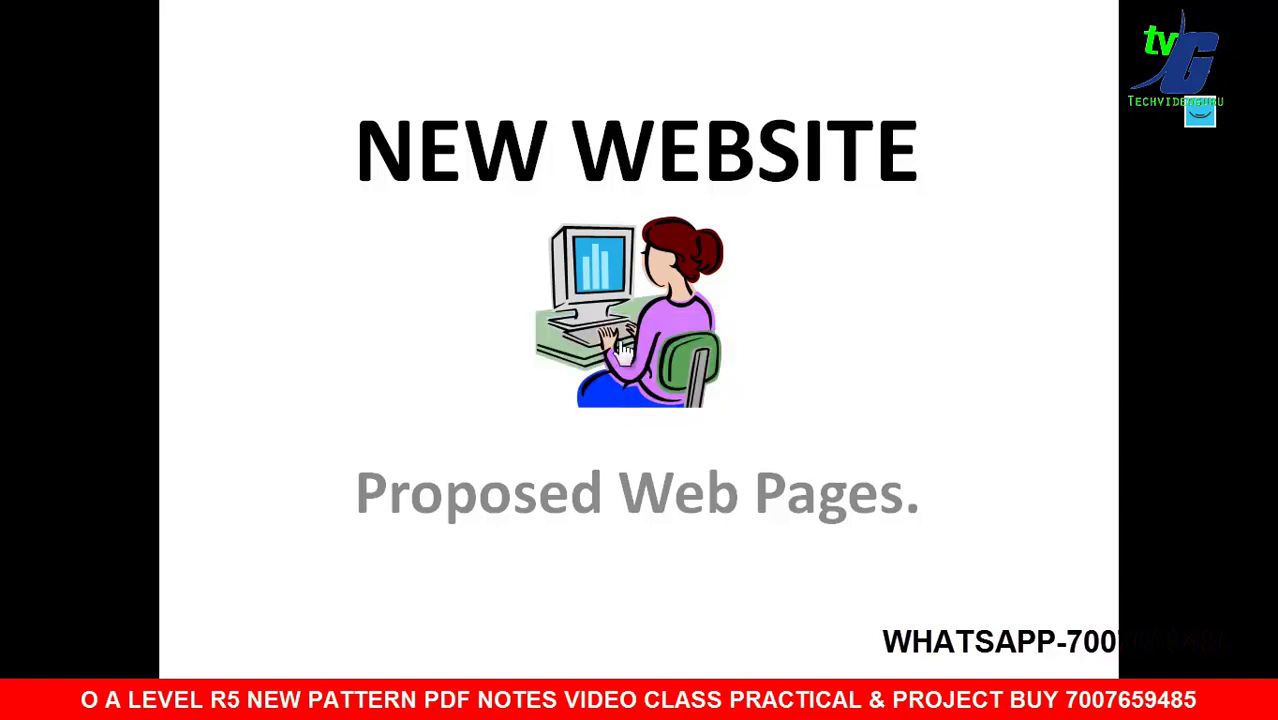
pyautogui.click(638, 399)
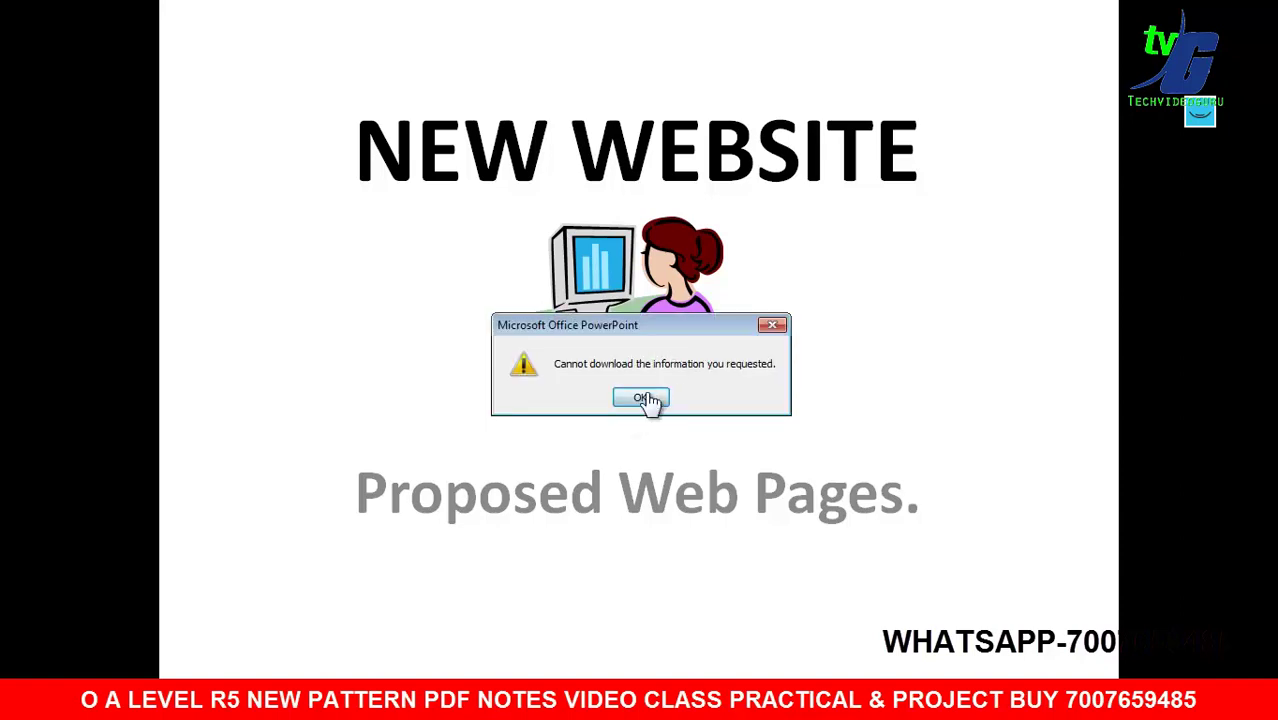
pyautogui.click(647, 399)
pyautogui.rightClick(652, 349)
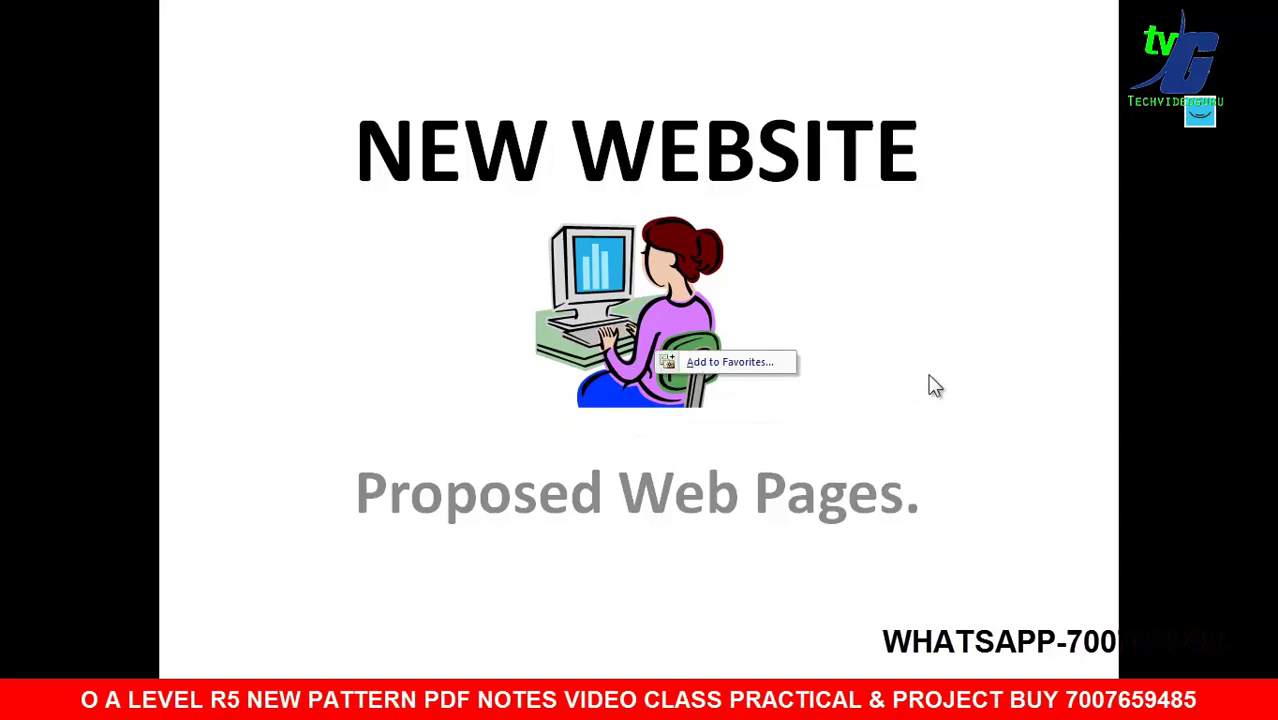
pyautogui.press('Escape')
pyautogui.press('Escape')
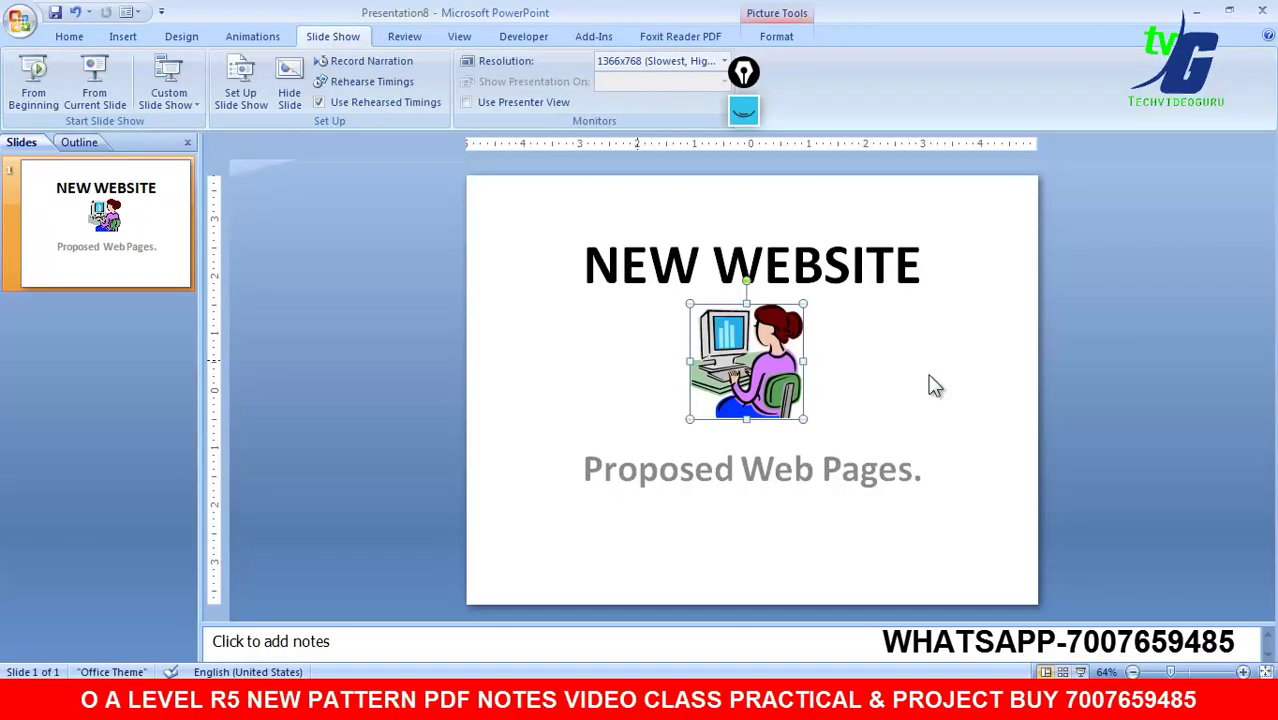
# Step: Reopen the picture's hyperlink settings and close them without changes
pyautogui.rightClick(734, 362)
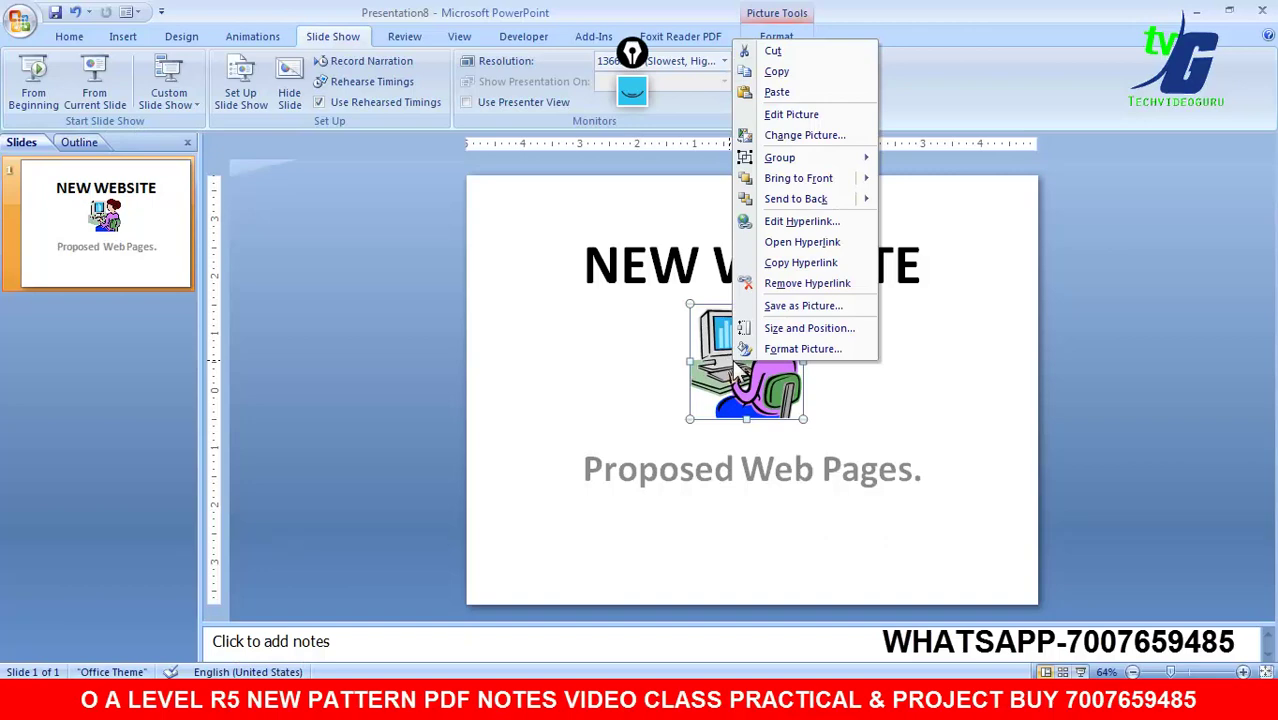
pyautogui.click(806, 224)
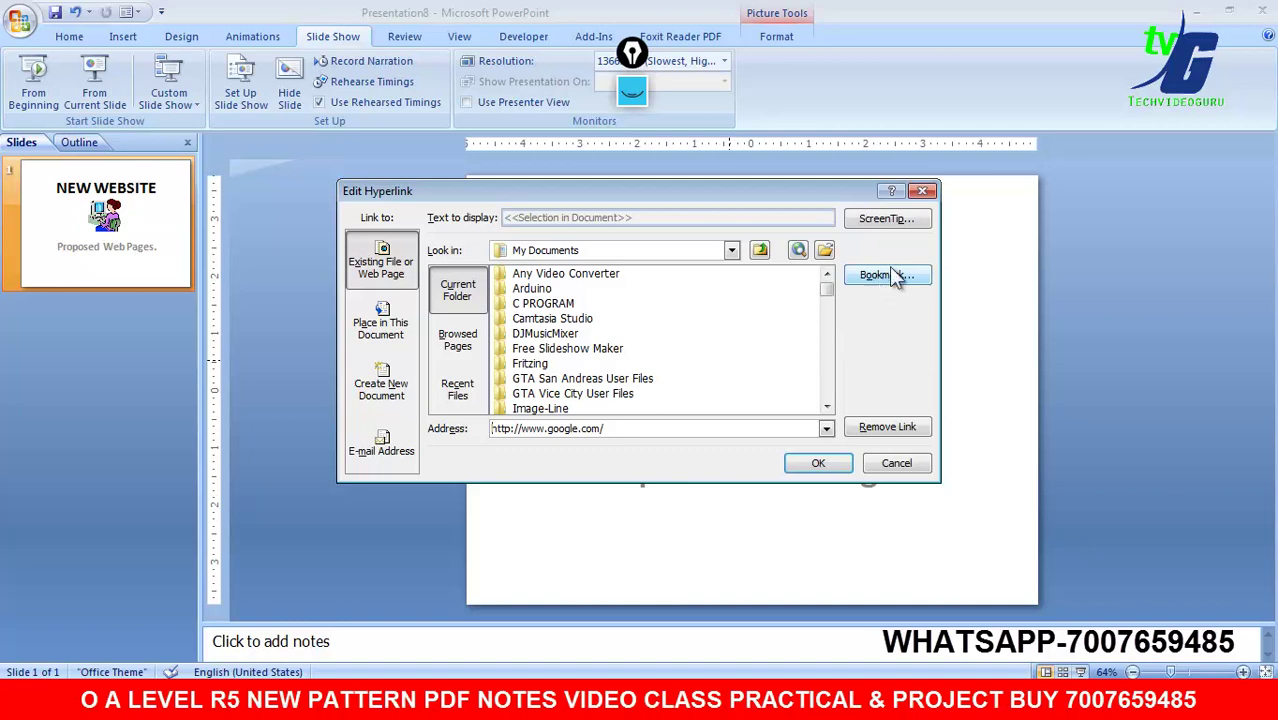
pyautogui.click(924, 192)
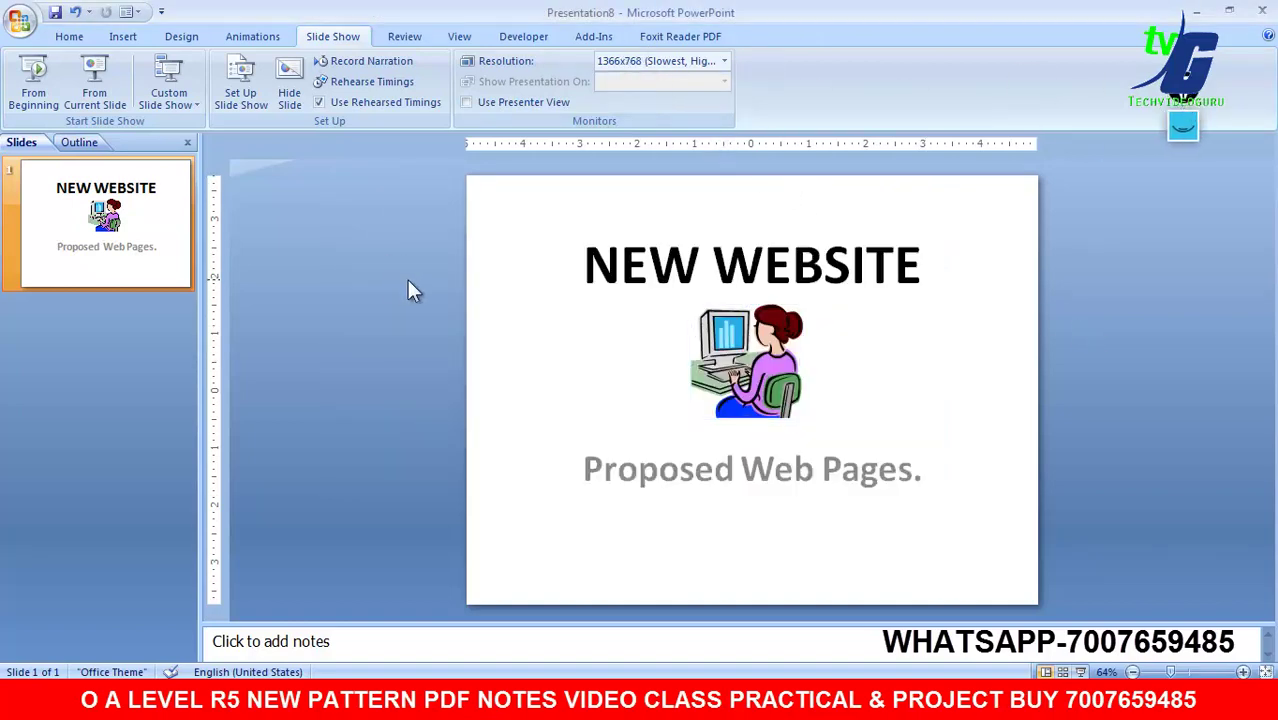
# Step: Save the presentation as NEW WEBSITE in Documents
pyautogui.hotkey('ctrl', 's')
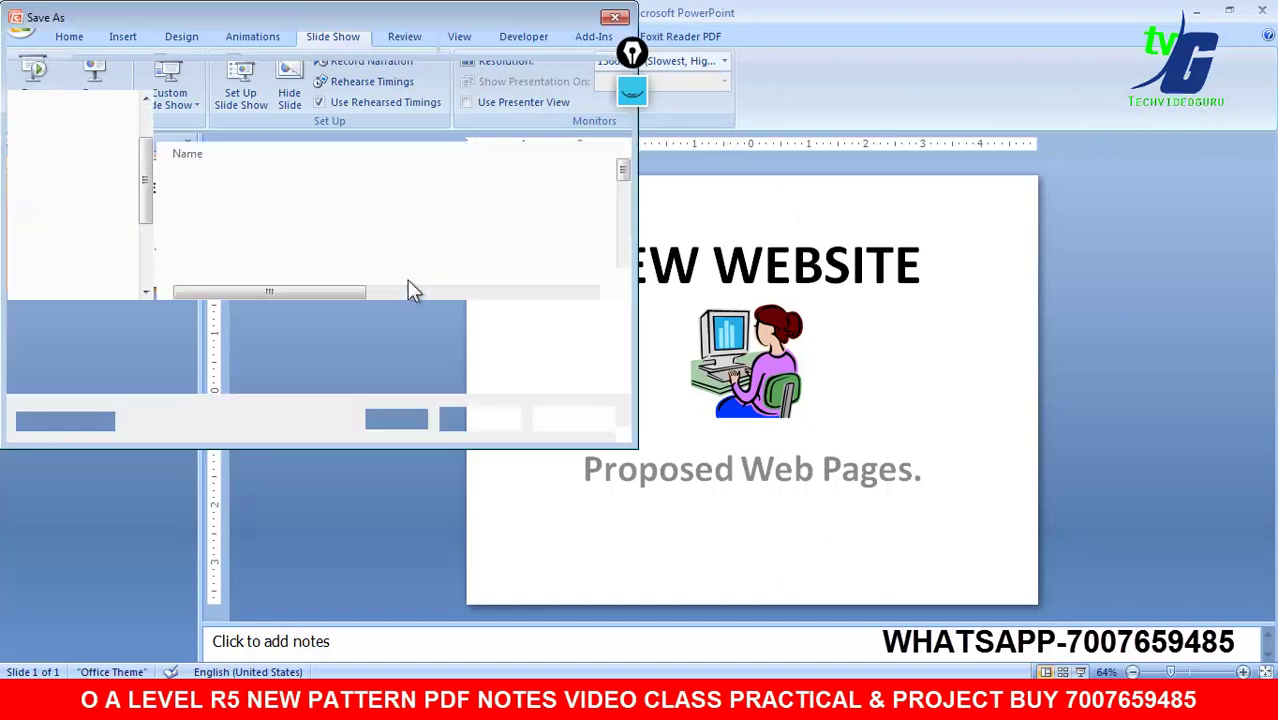
pyautogui.click(480, 418)
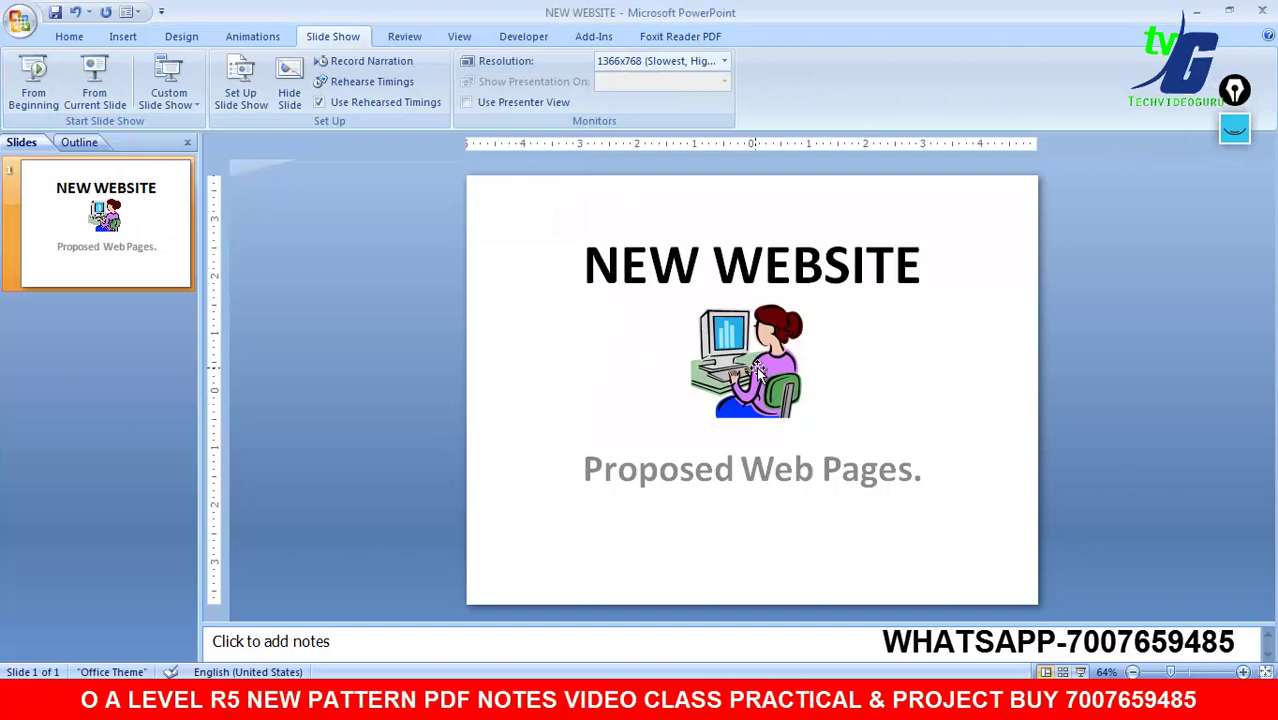
pyautogui.click(760, 376)
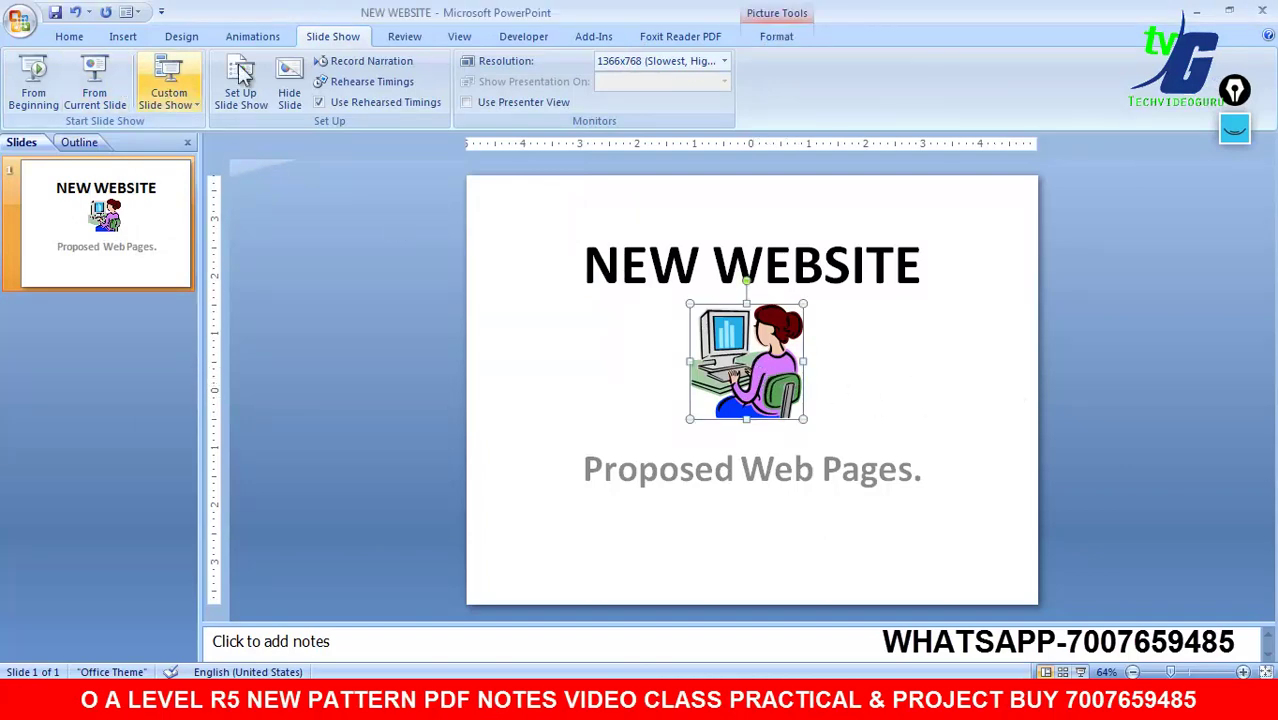
pyautogui.click(34, 78)
pyautogui.press('Escape')
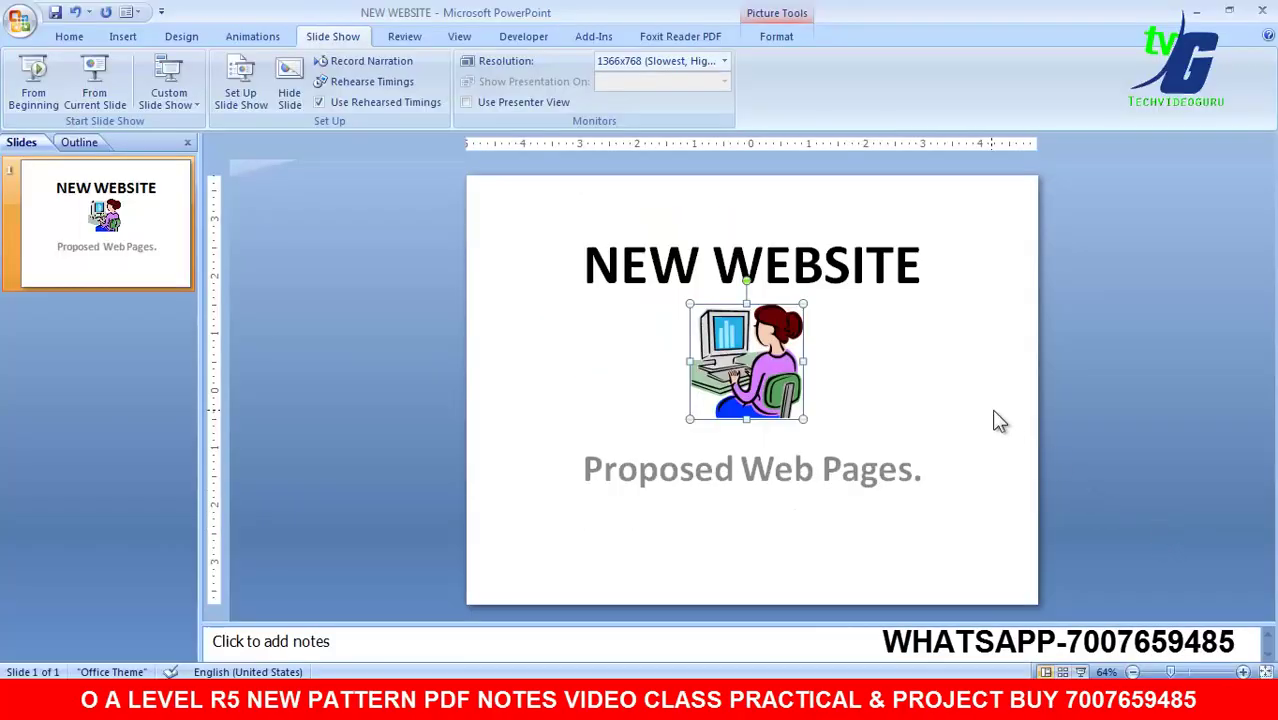
pyautogui.rightClick(740, 374)
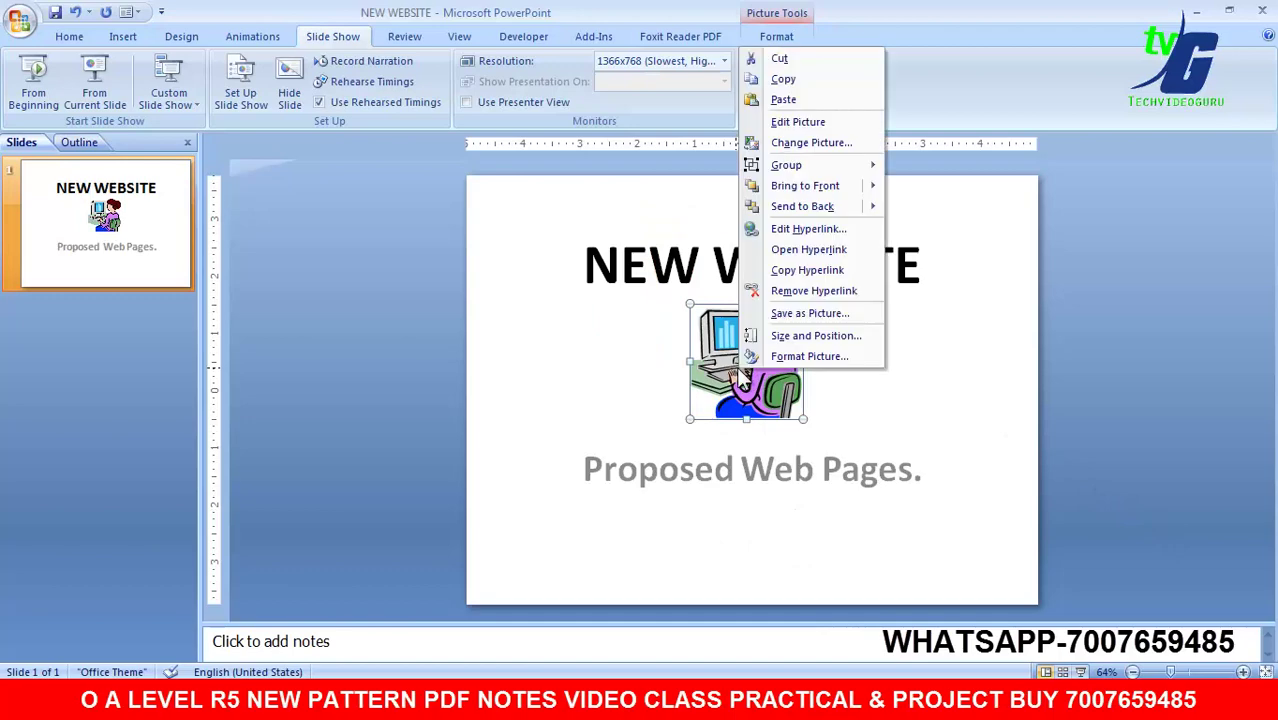
pyautogui.click(770, 228)
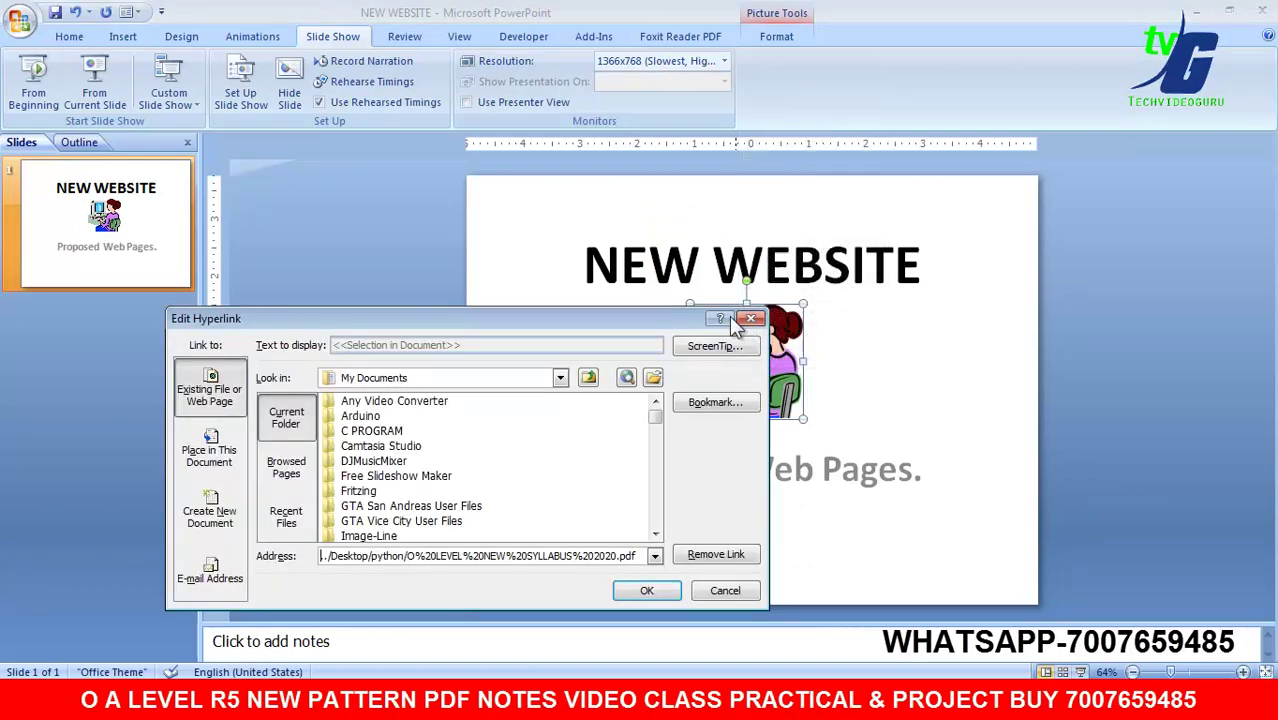
pyautogui.doubleClick(478, 557)
pyautogui.press('BackSpace')
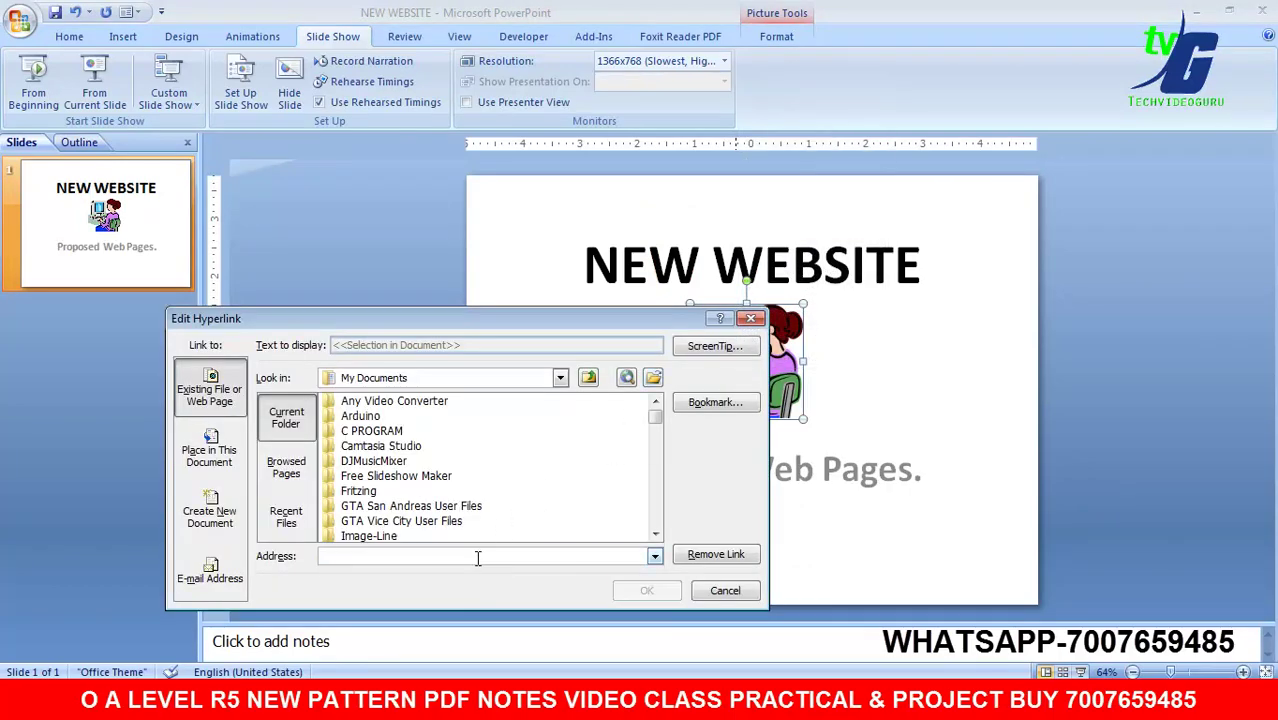
pyautogui.click(719, 585)
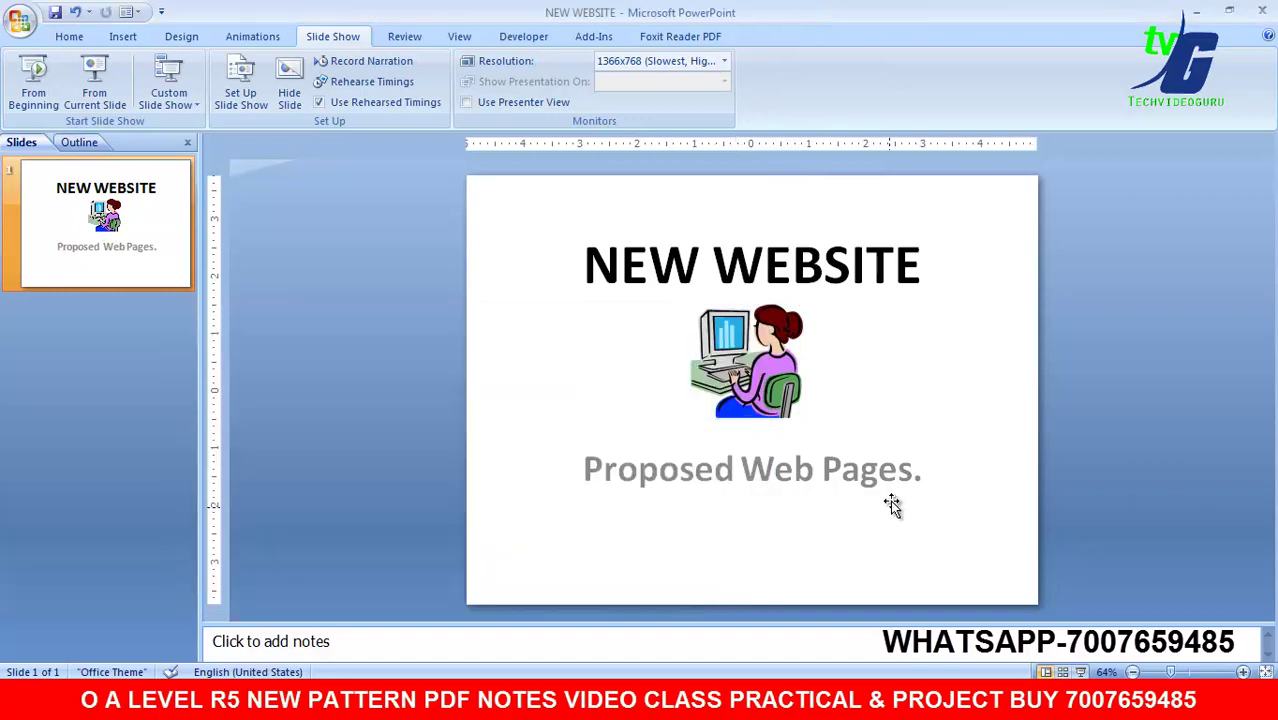
pyautogui.hotkey('alt', 'Tab')
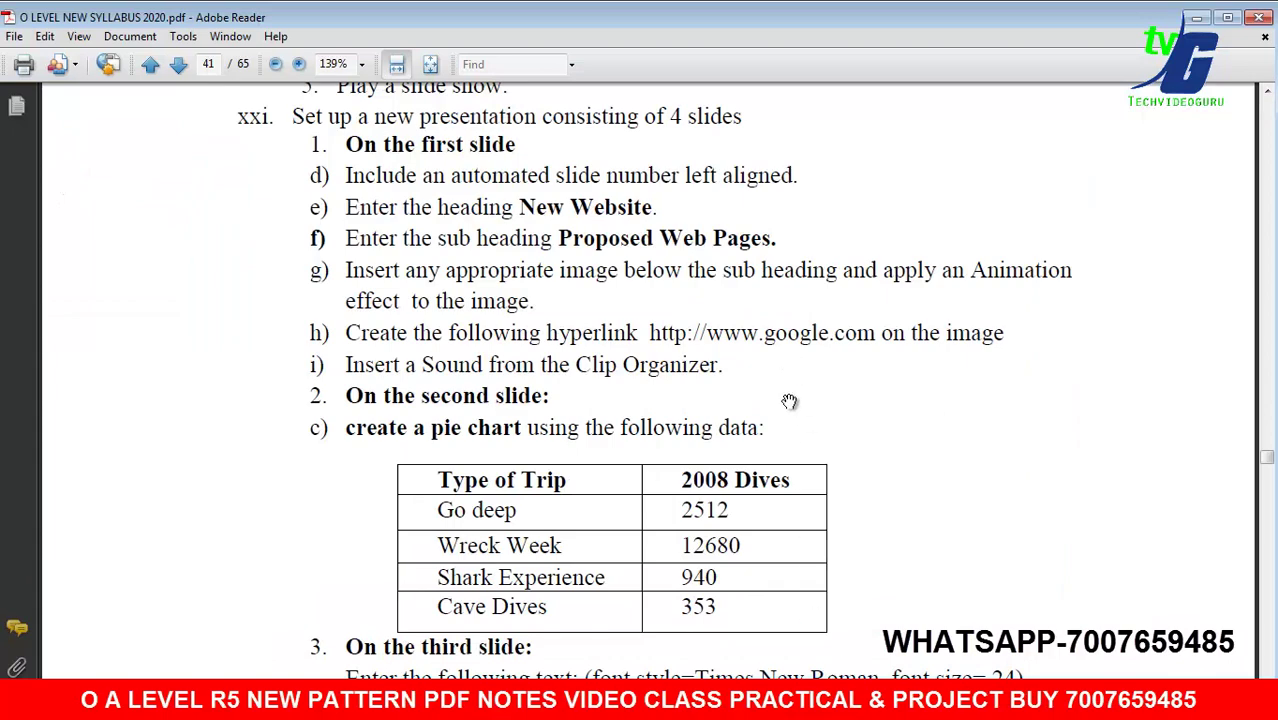
pyautogui.scroll(-1, 1004, 553)
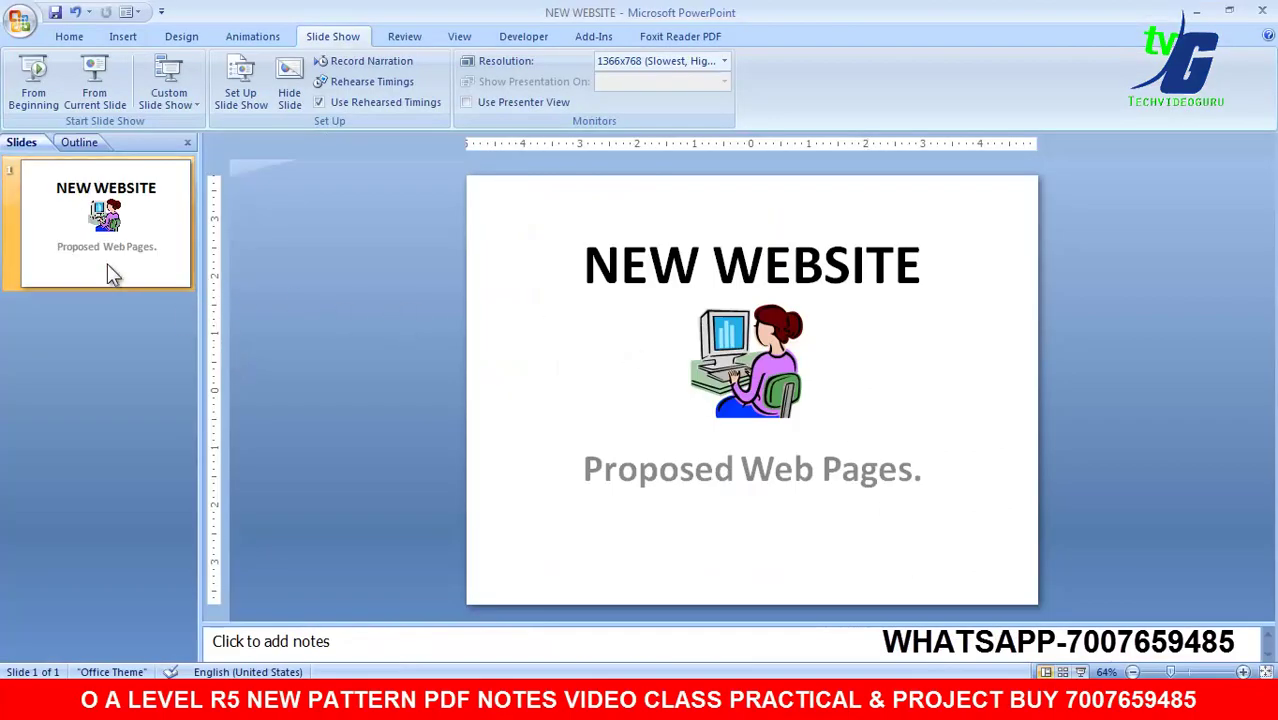
# Step: Add two blank slides after the title slide and return to slide 1
pyautogui.rightClick(107, 265)
pyautogui.click(117, 332)
pyautogui.rightClick(117, 337)
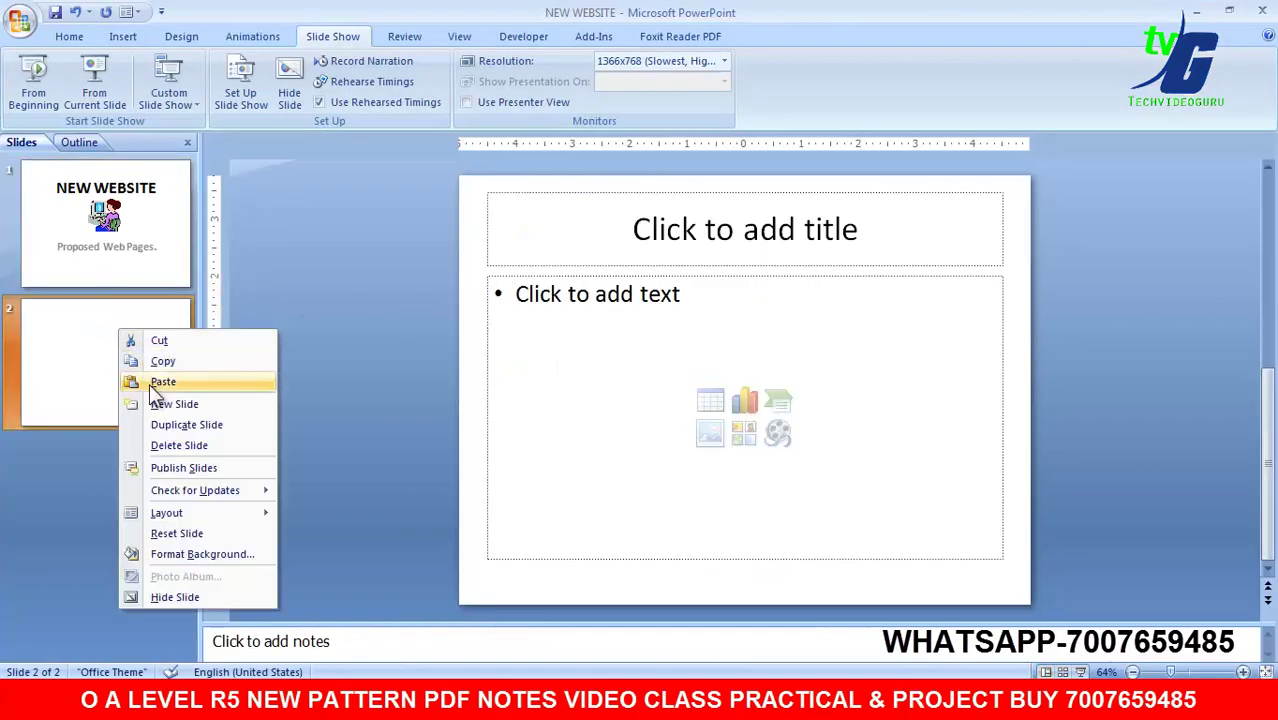
pyautogui.click(170, 403)
pyautogui.click(118, 245)
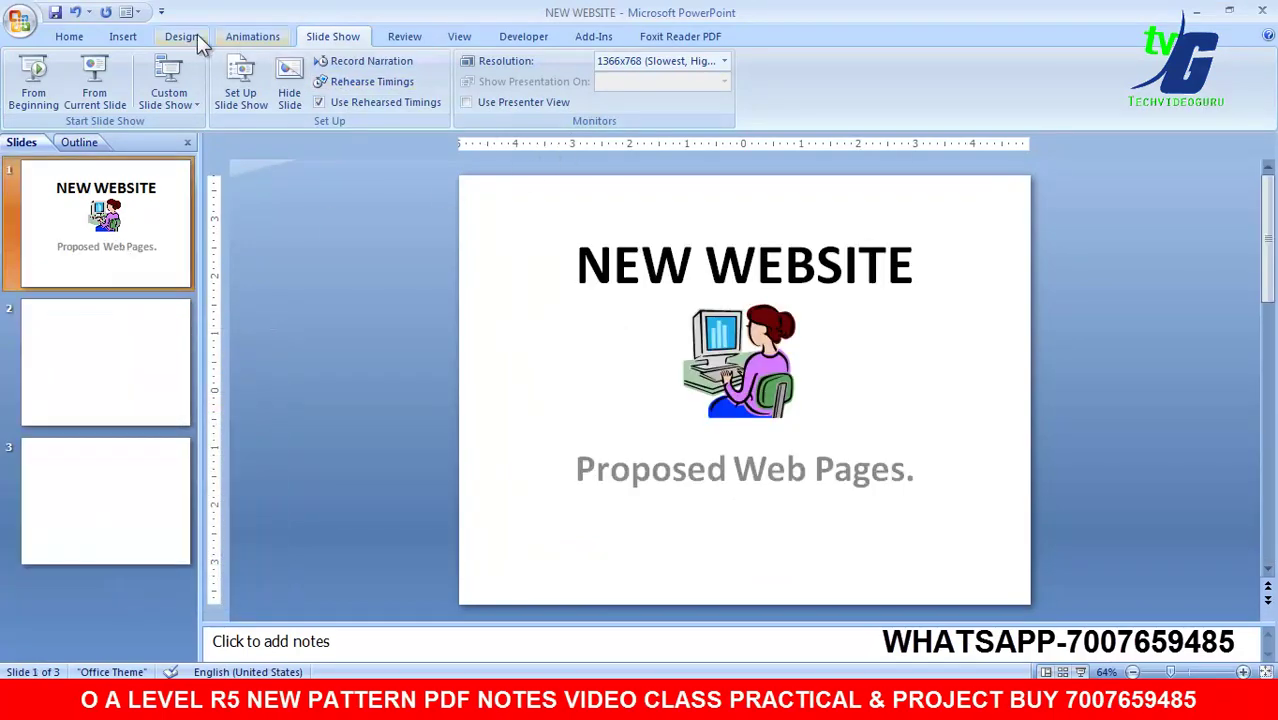
# Step: Insert the Claps Cheer sound from the Clip Organizer, set to play when clicked
pyautogui.click(132, 37)
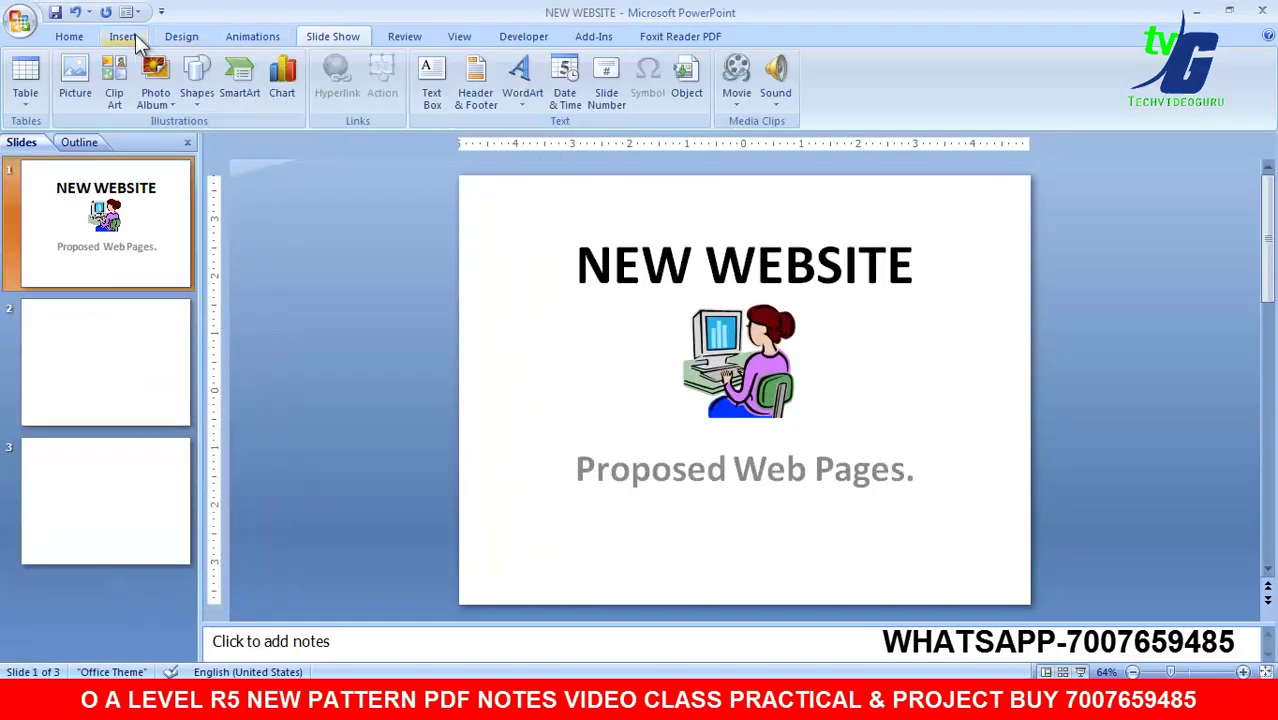
pyautogui.click(777, 75)
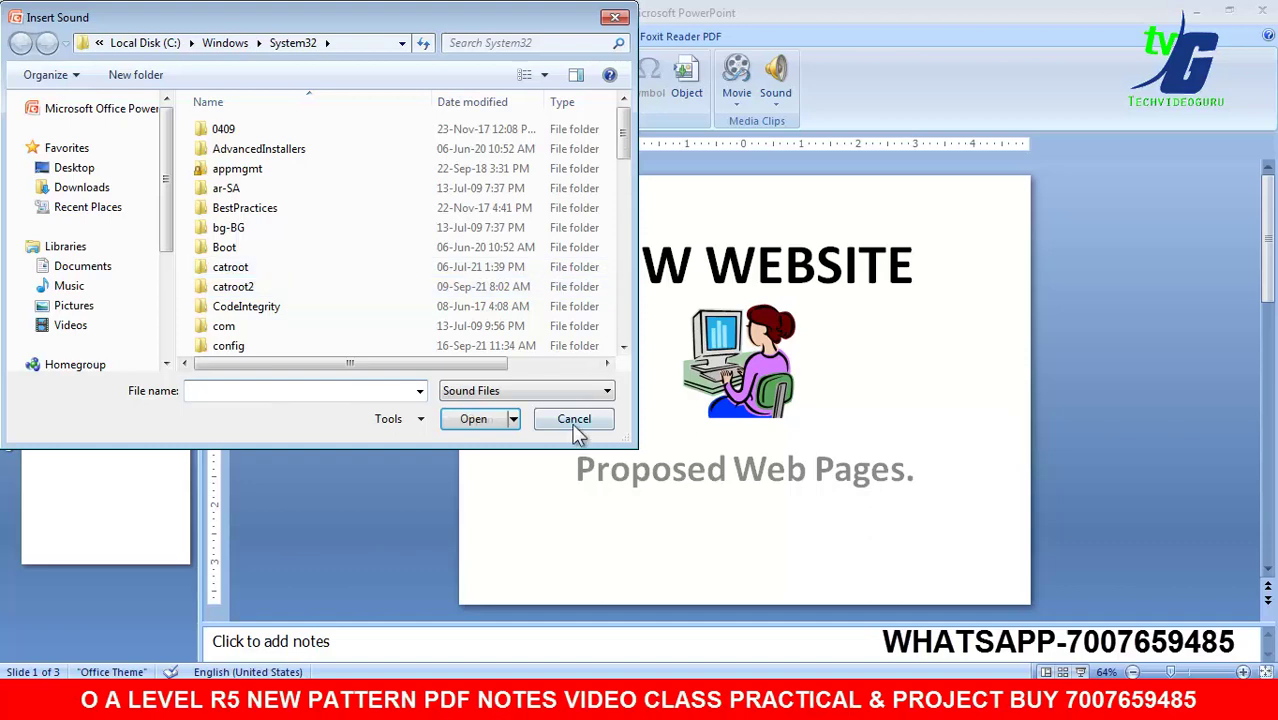
pyautogui.click(577, 420)
pyautogui.click(776, 106)
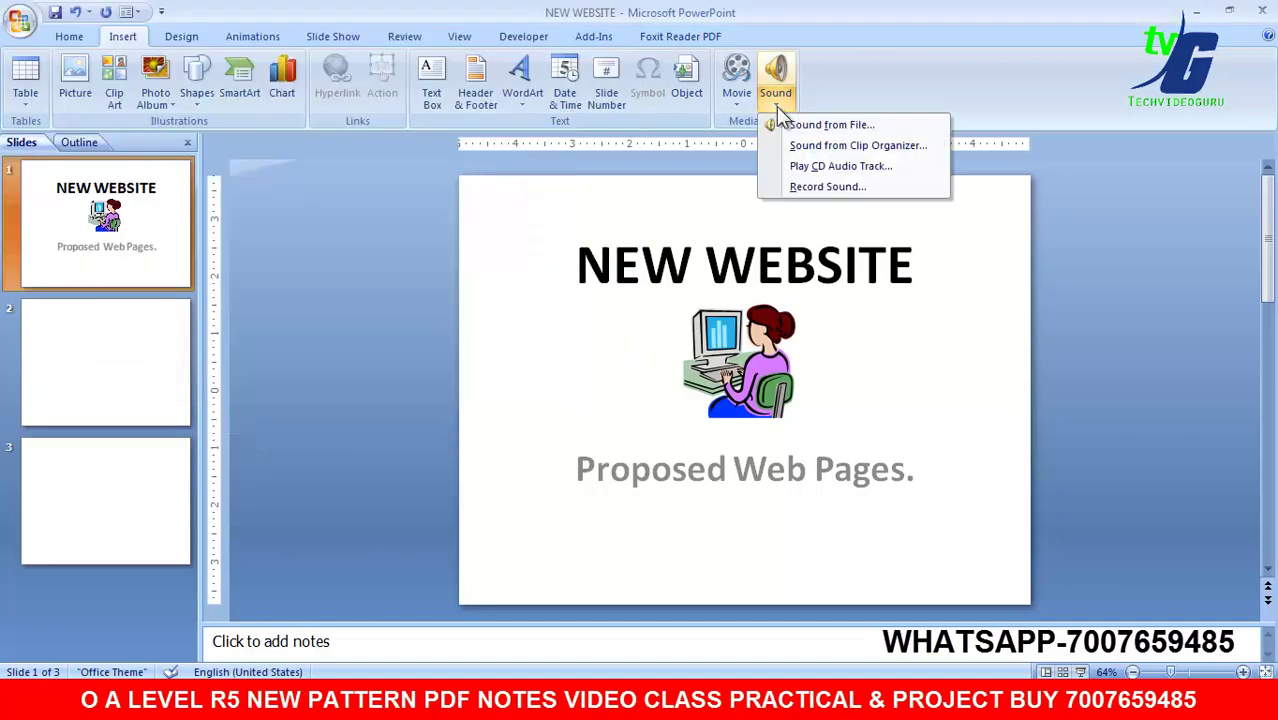
pyautogui.click(844, 150)
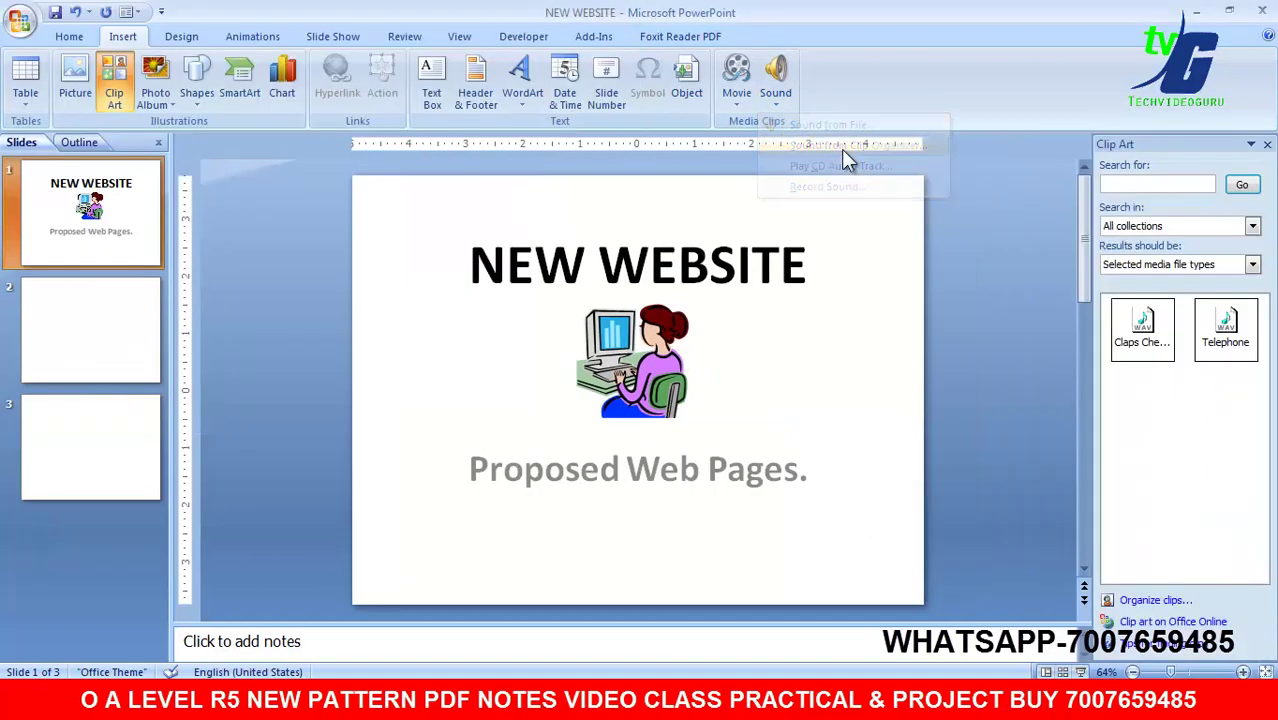
pyautogui.click(1142, 328)
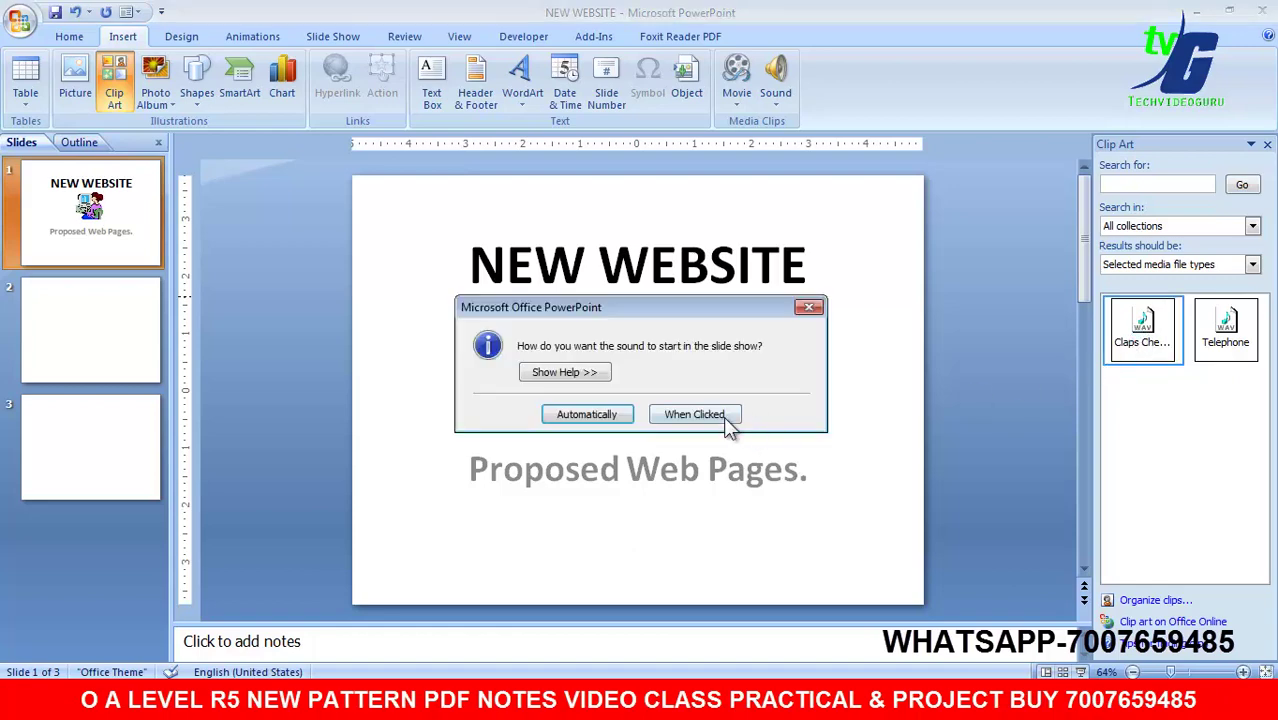
pyautogui.click(702, 418)
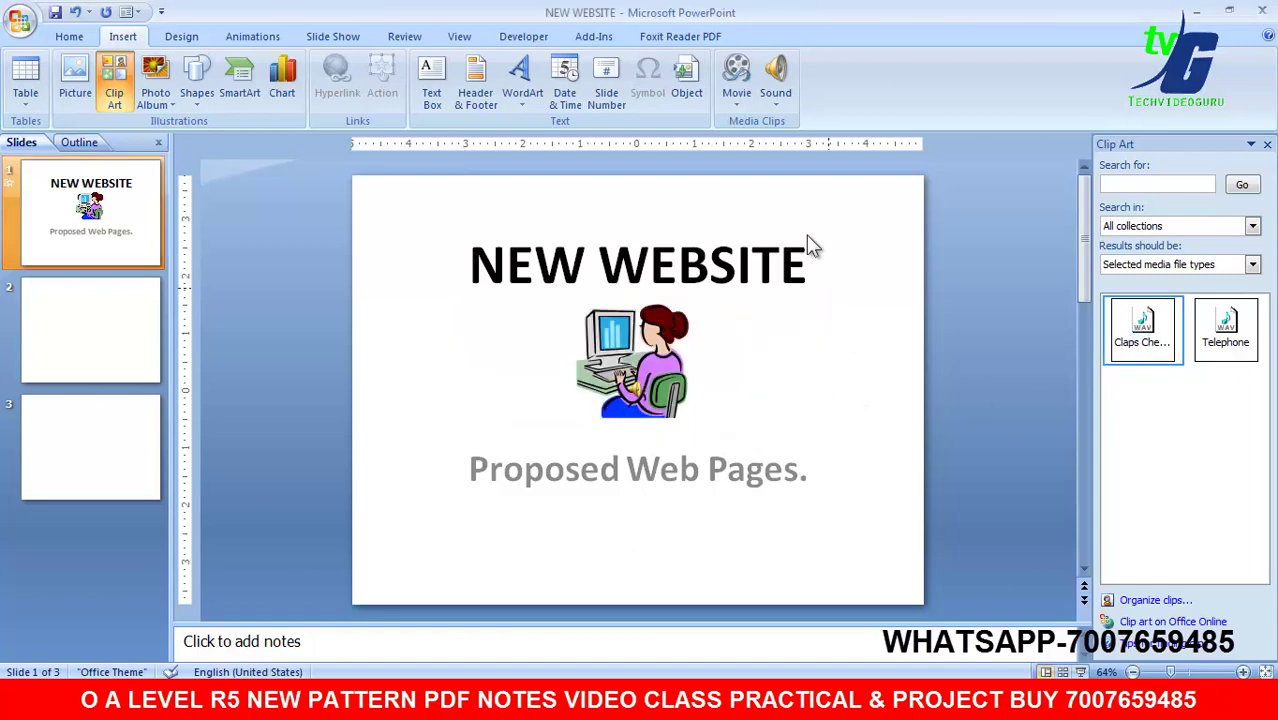
# Step: Start inserting a sound from file, browsing the Videos library and Sample Videos folder
pyautogui.click(784, 100)
pyautogui.click(778, 125)
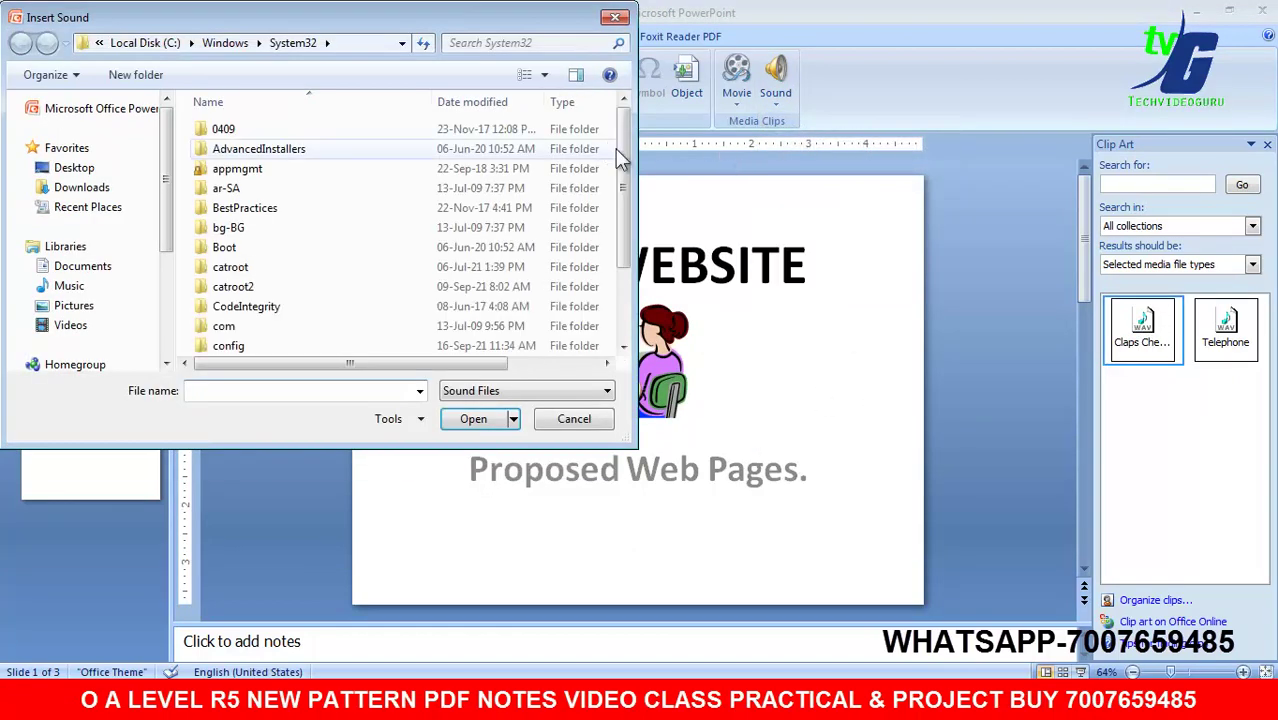
pyautogui.moveTo(621, 150); pyautogui.dragTo(608, 331)
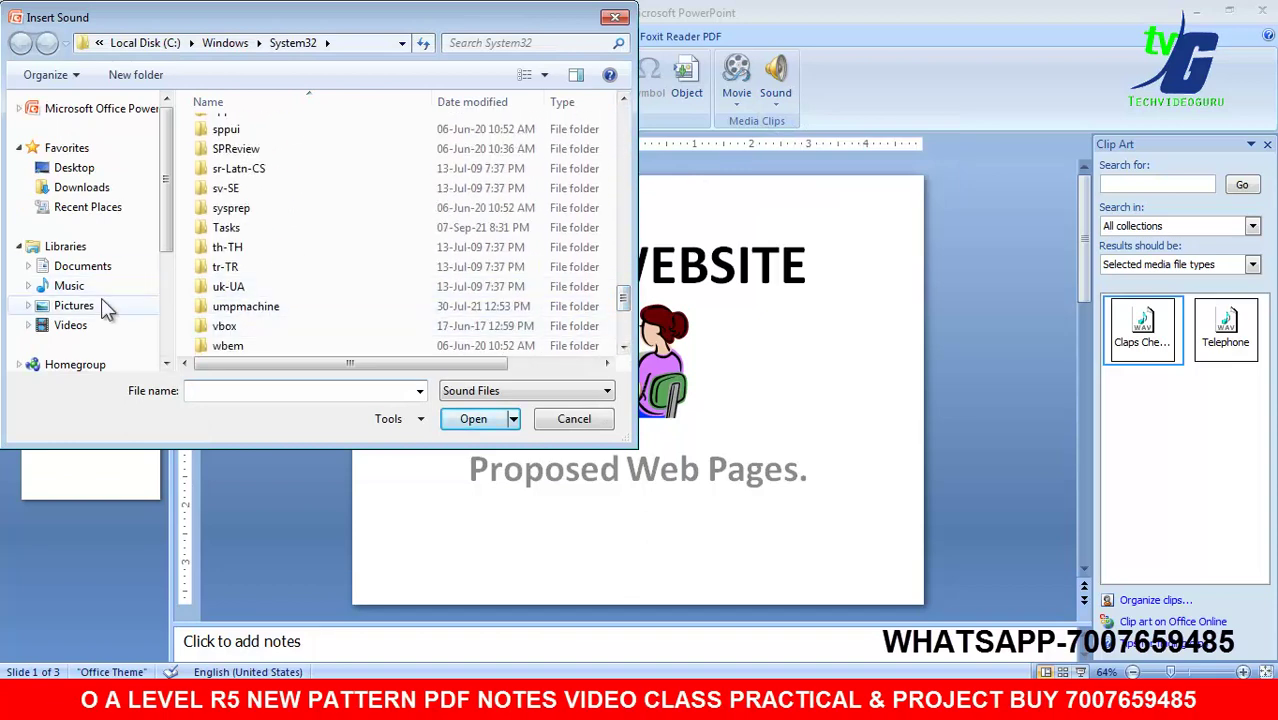
pyautogui.click(72, 324)
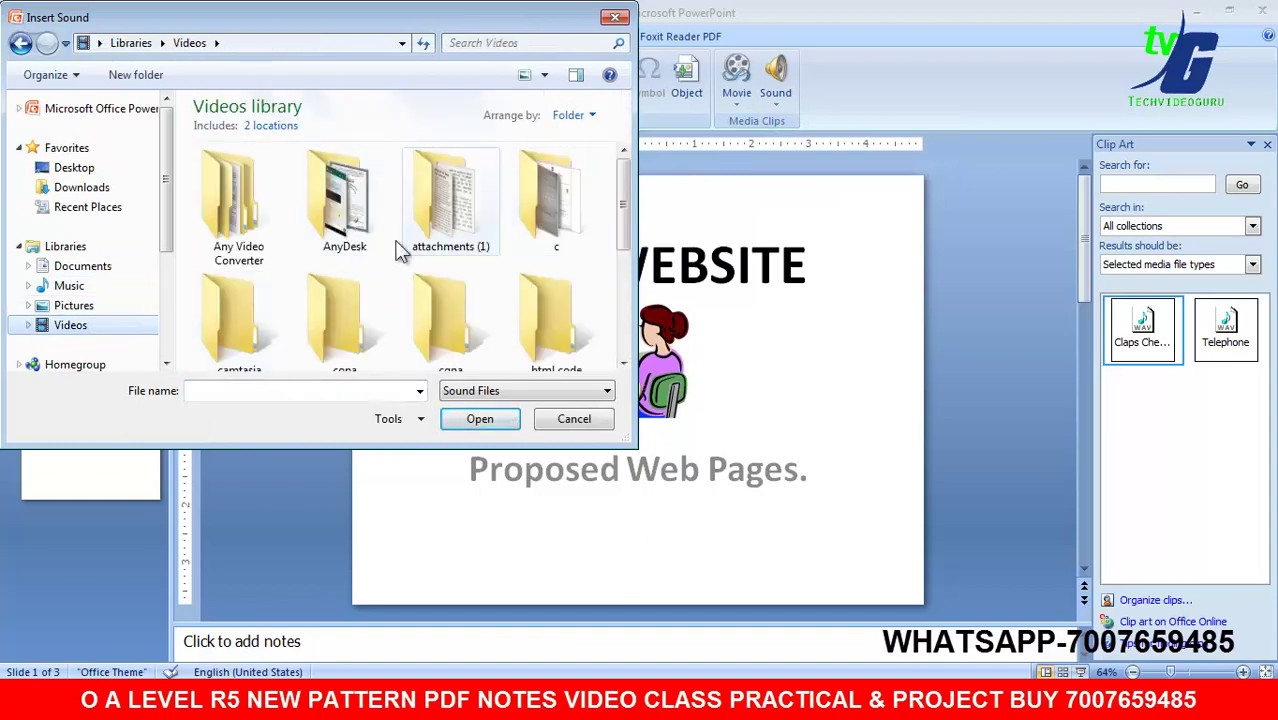
pyautogui.scroll(-1, 628, 293)
pyautogui.moveTo(627, 287); pyautogui.dragTo(627, 326)
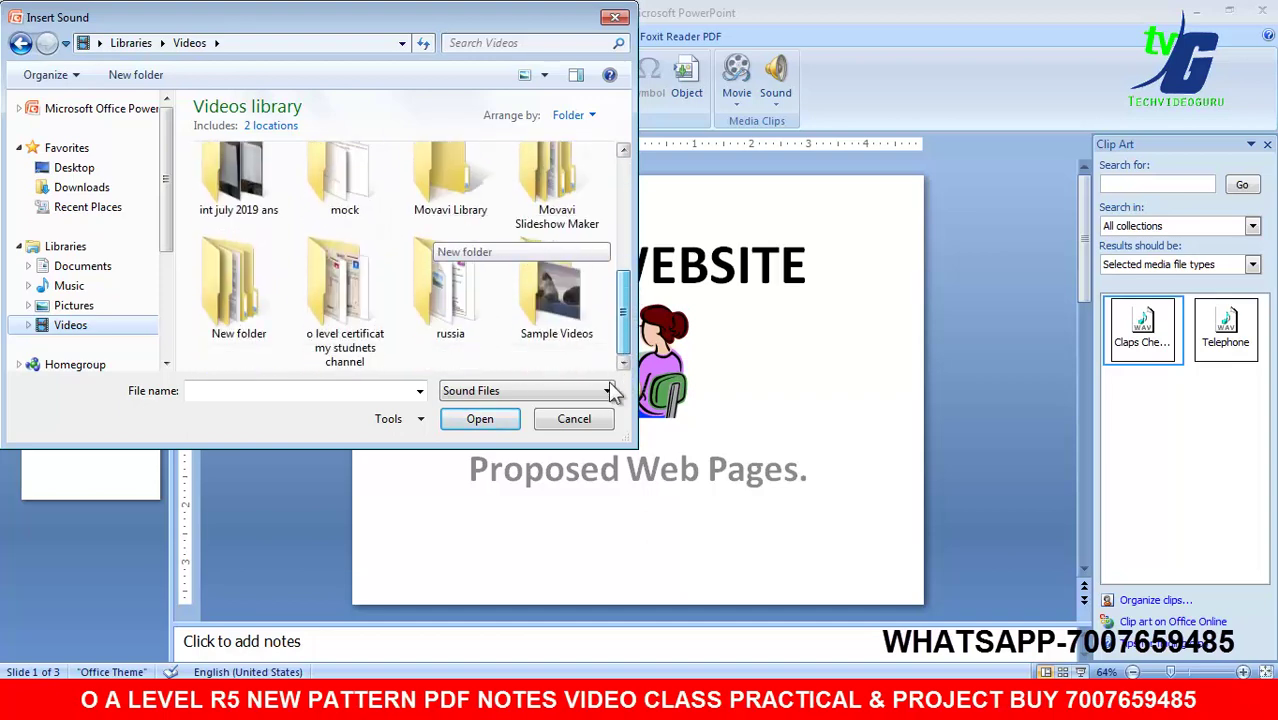
pyautogui.moveTo(628, 330); pyautogui.dragTo(623, 352)
pyautogui.doubleClick(560, 300)
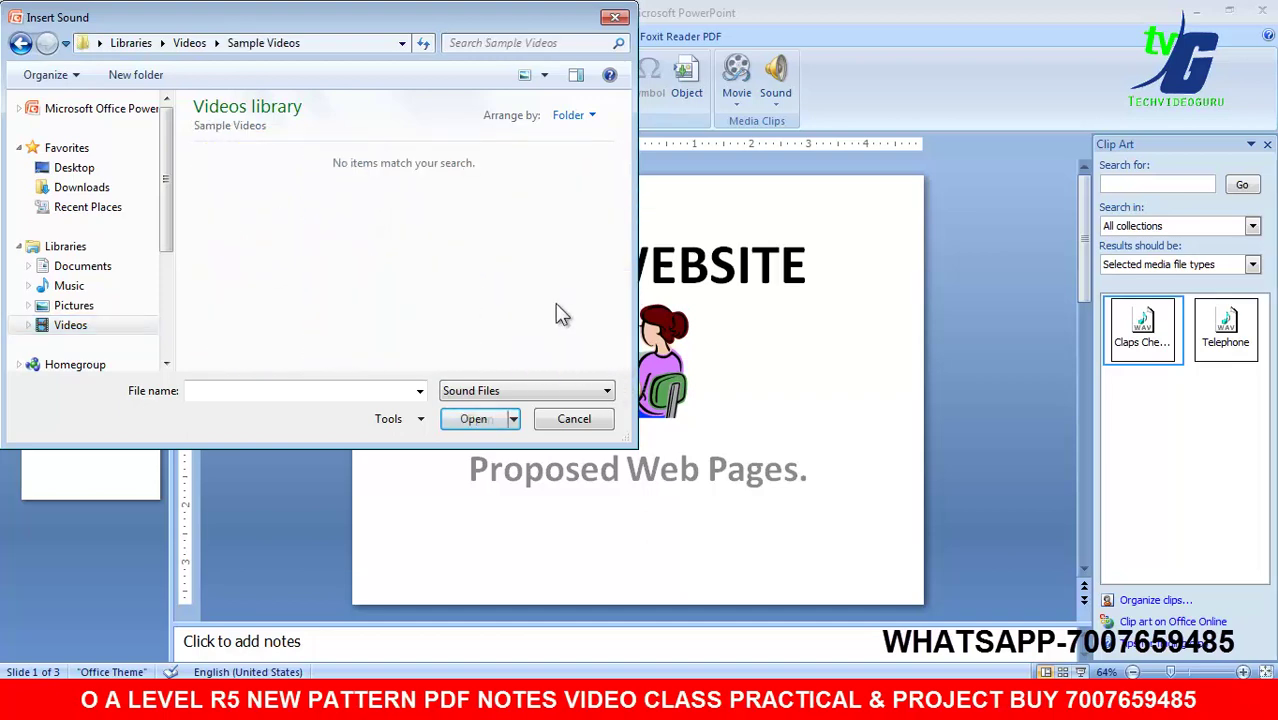
pyautogui.click(491, 390)
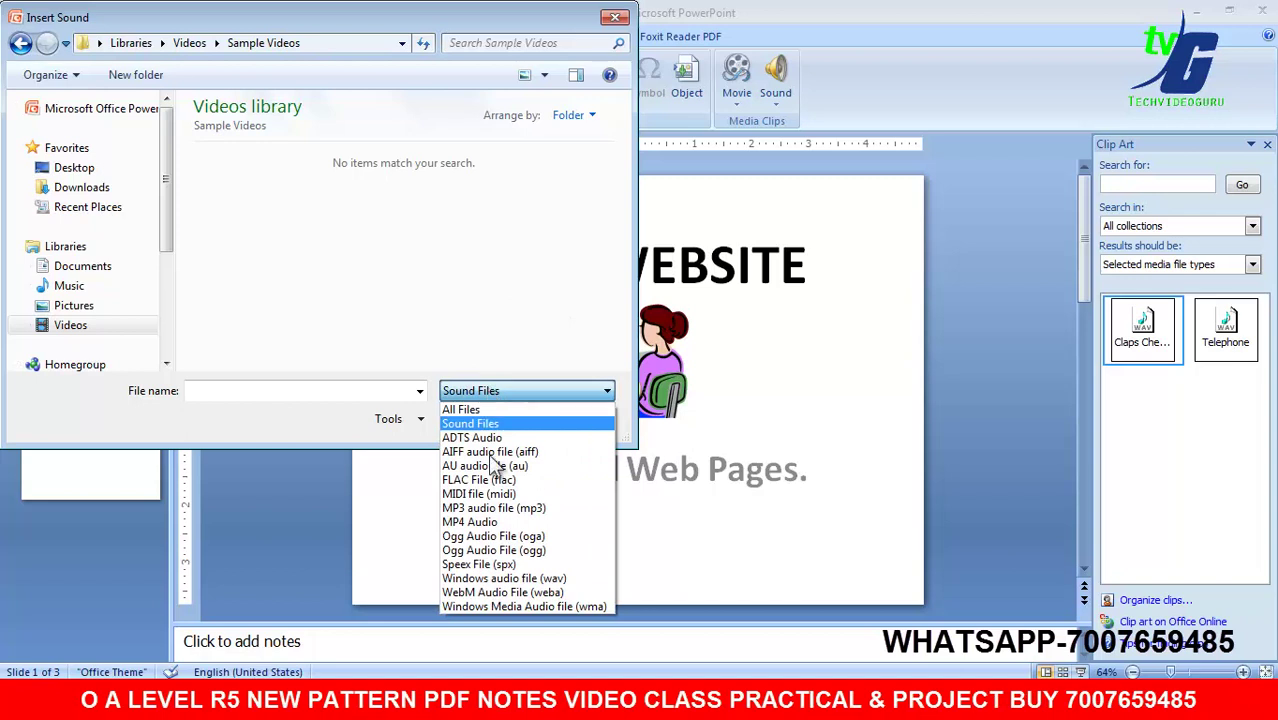
pyautogui.click(485, 295)
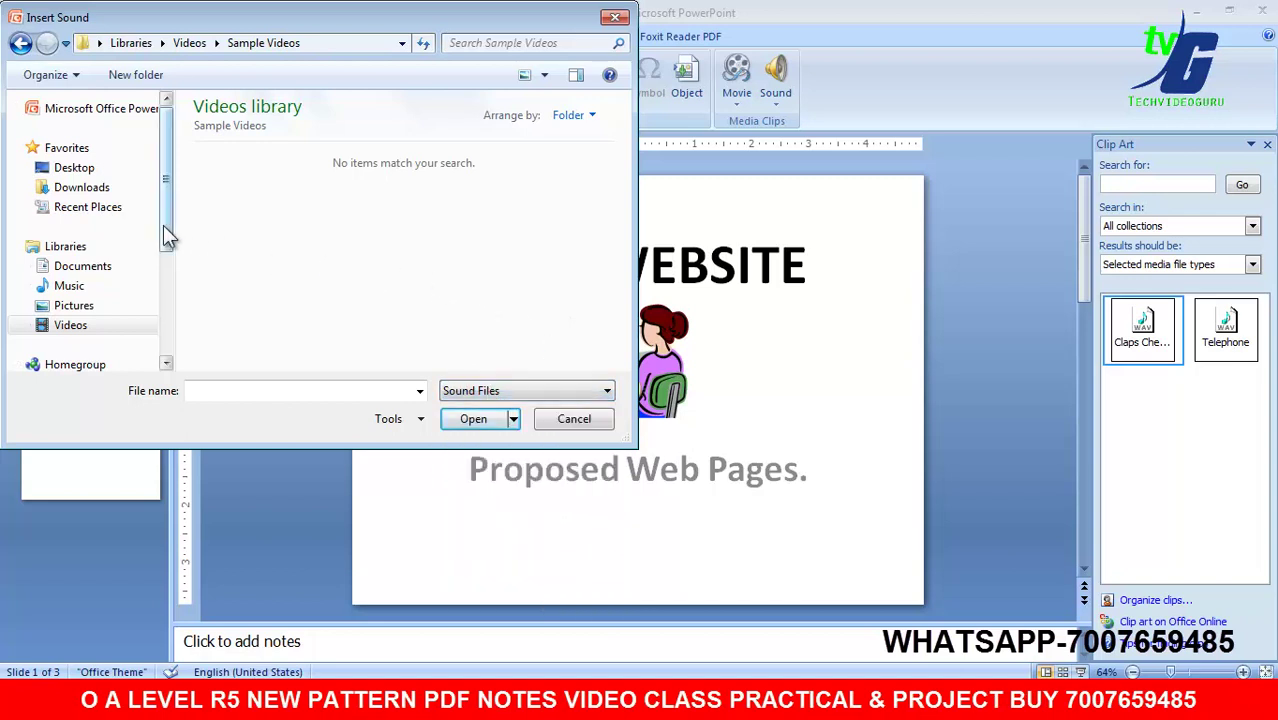
# Step: Insert Ant_Fire from Downloads > youtube music te mao brasil > YOUTUBE SOUNG, playing when clicked
pyautogui.click(114, 188)
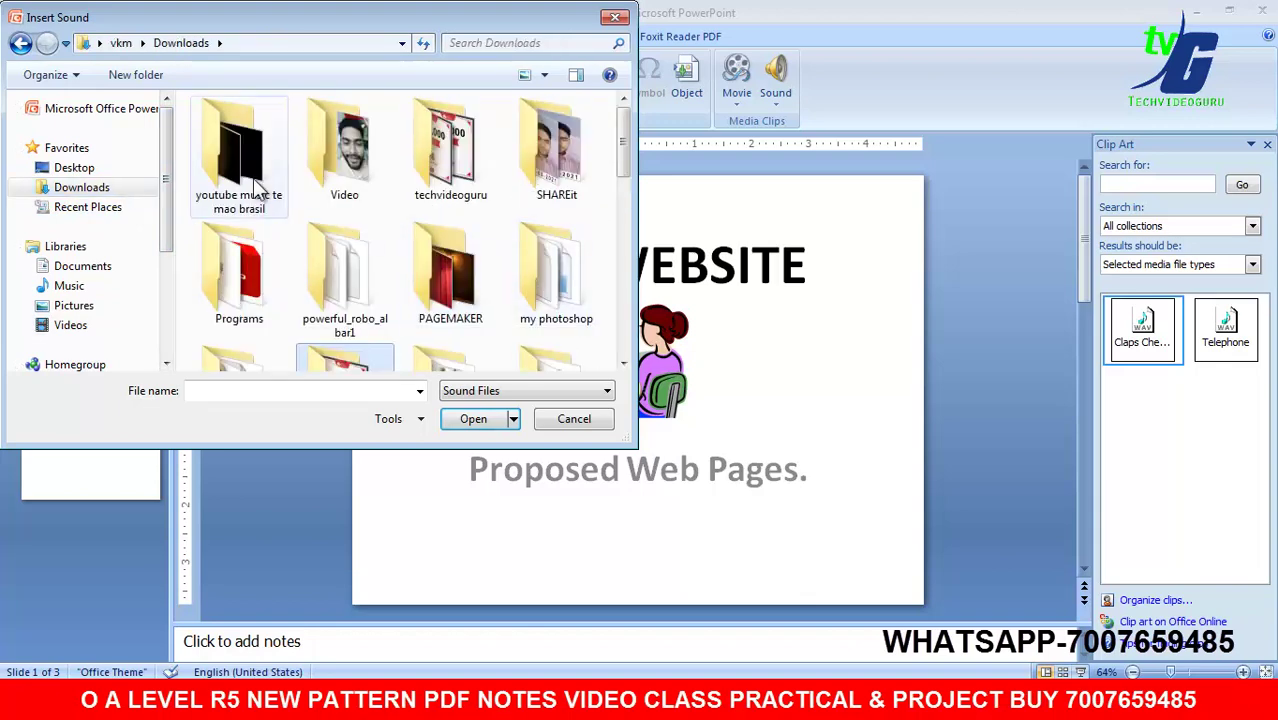
pyautogui.doubleClick(255, 192)
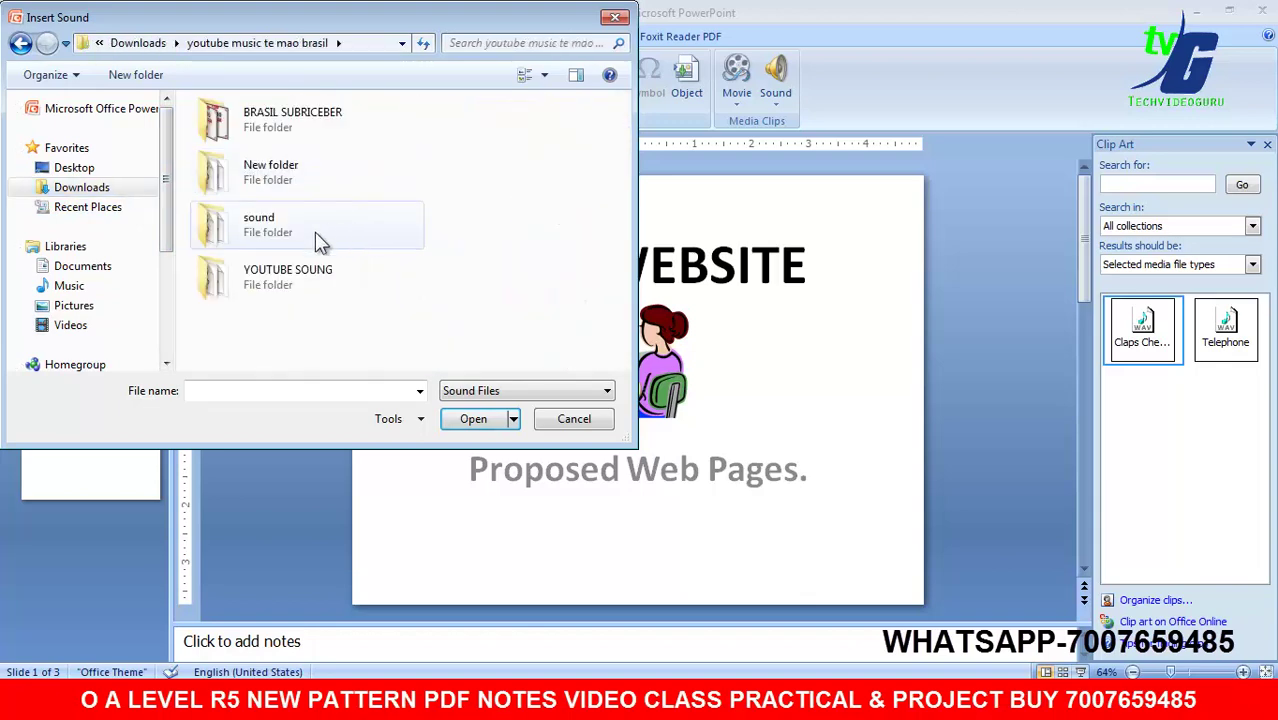
pyautogui.doubleClick(308, 289)
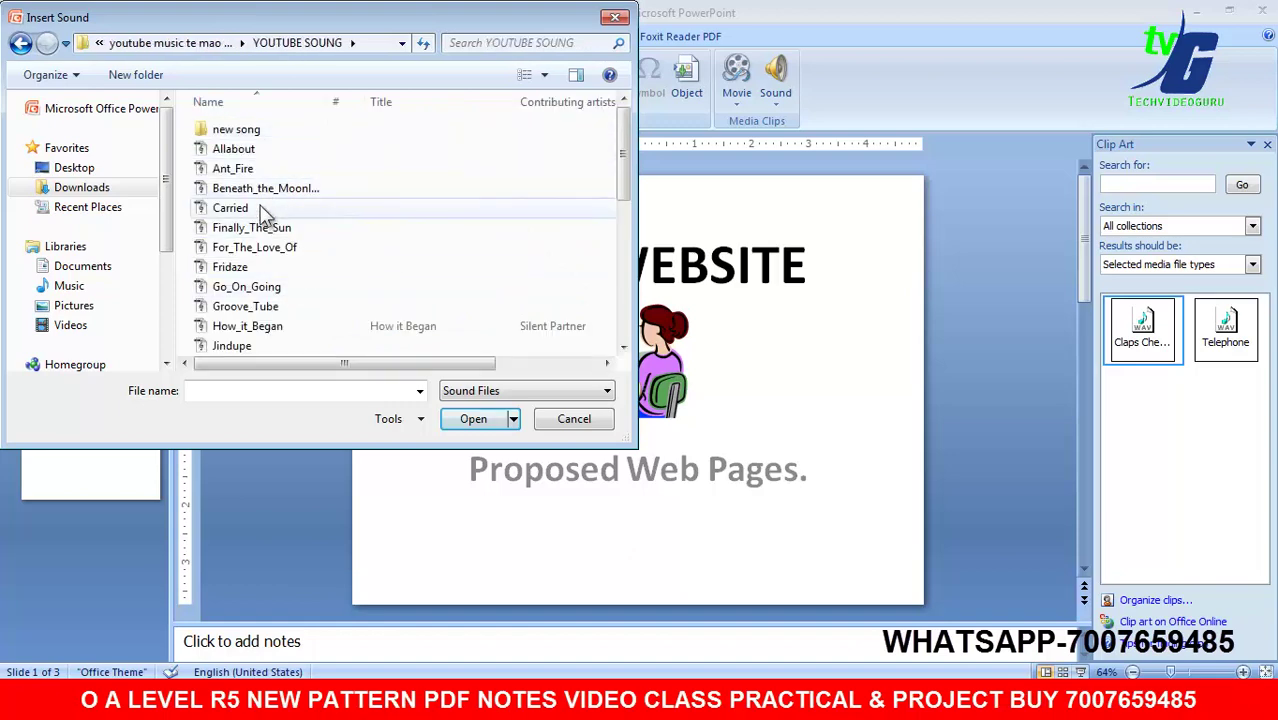
pyautogui.click(260, 170)
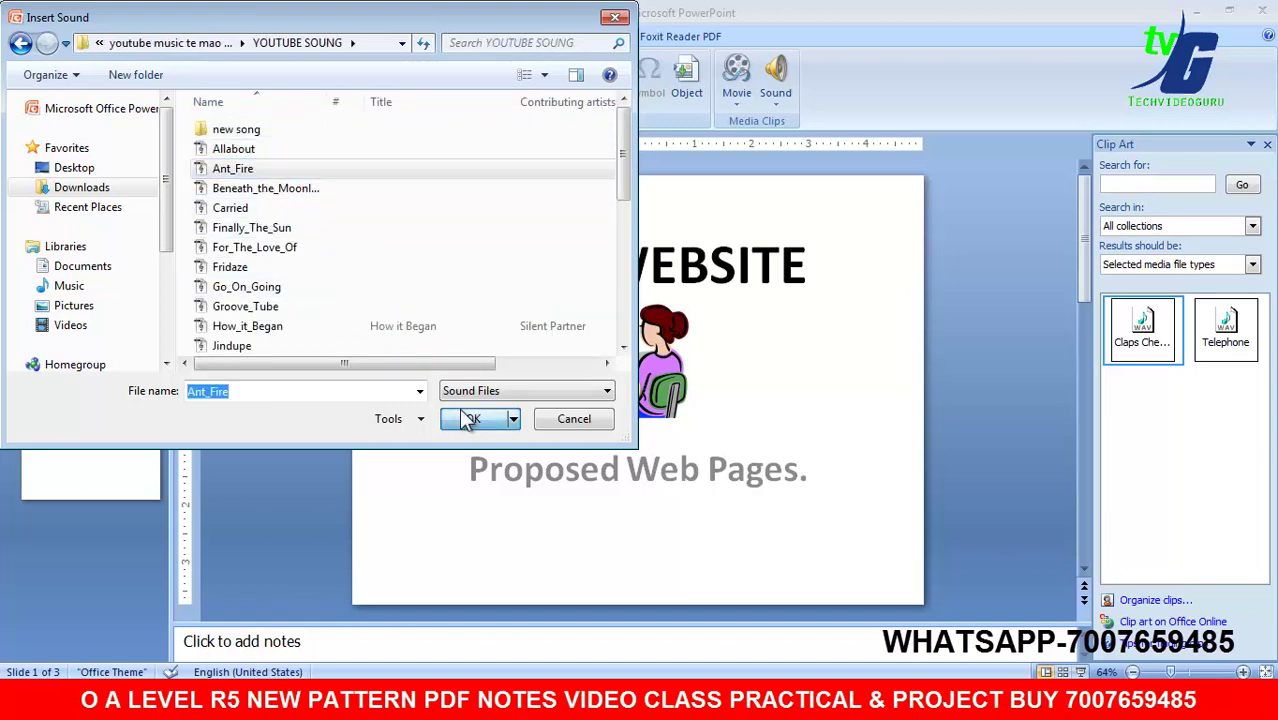
pyautogui.click(470, 419)
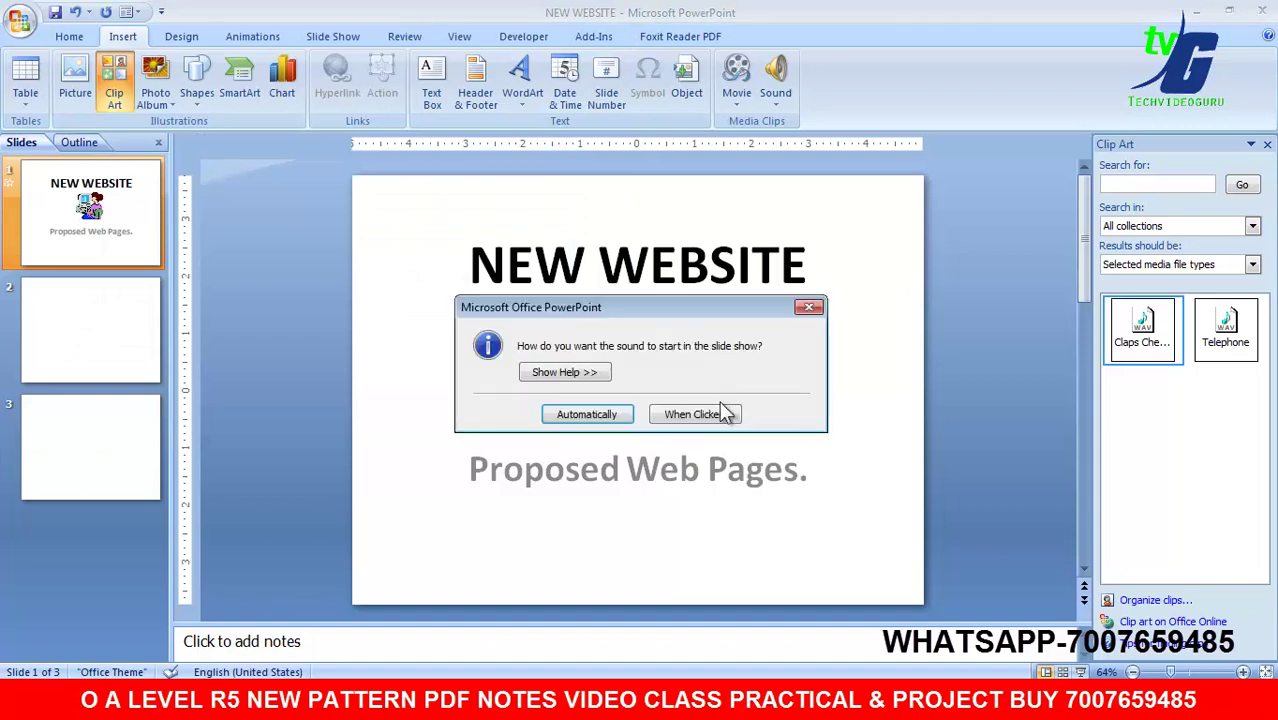
pyautogui.click(692, 416)
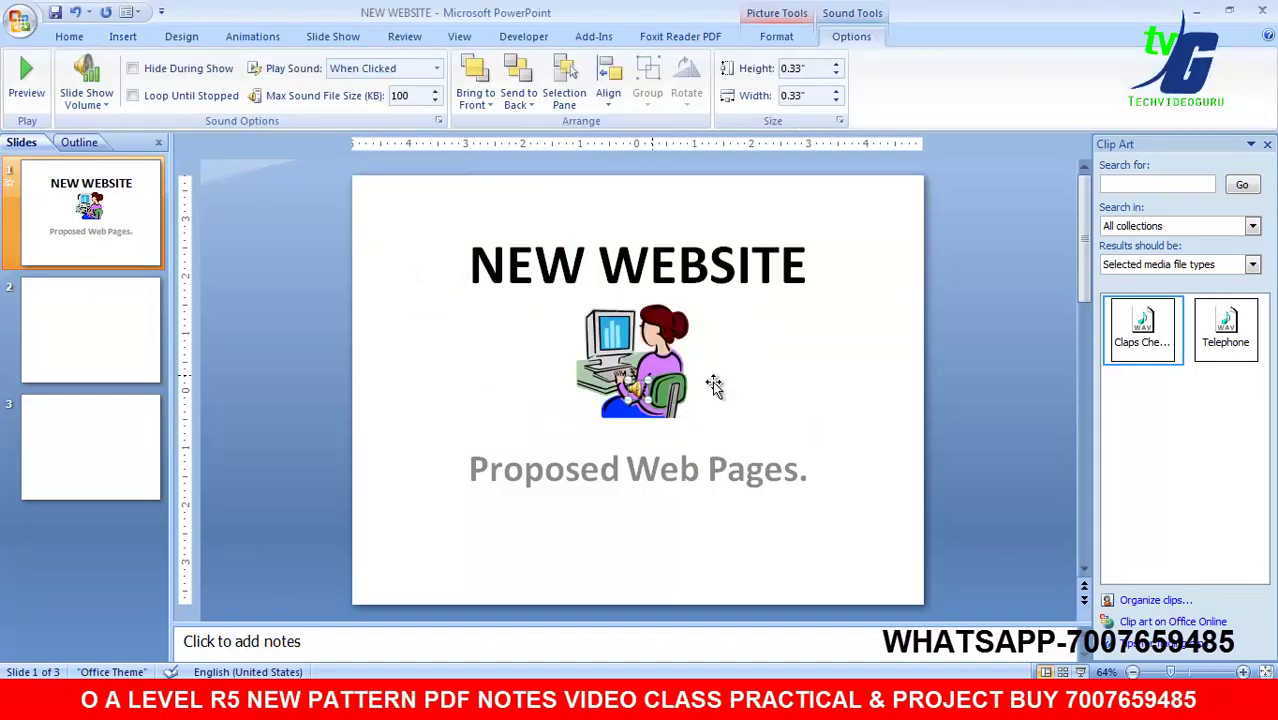
pyautogui.click(852, 395)
# Step: Stack both sound icons on the left of the picture, then return to the syllabus PDF
pyautogui.moveTo(636, 397)
pyautogui.mouseDown()
pyautogui.moveTo(482, 370)
pyautogui.moveTo(464, 403)
pyautogui.mouseUp()
pyautogui.click(506, 408)
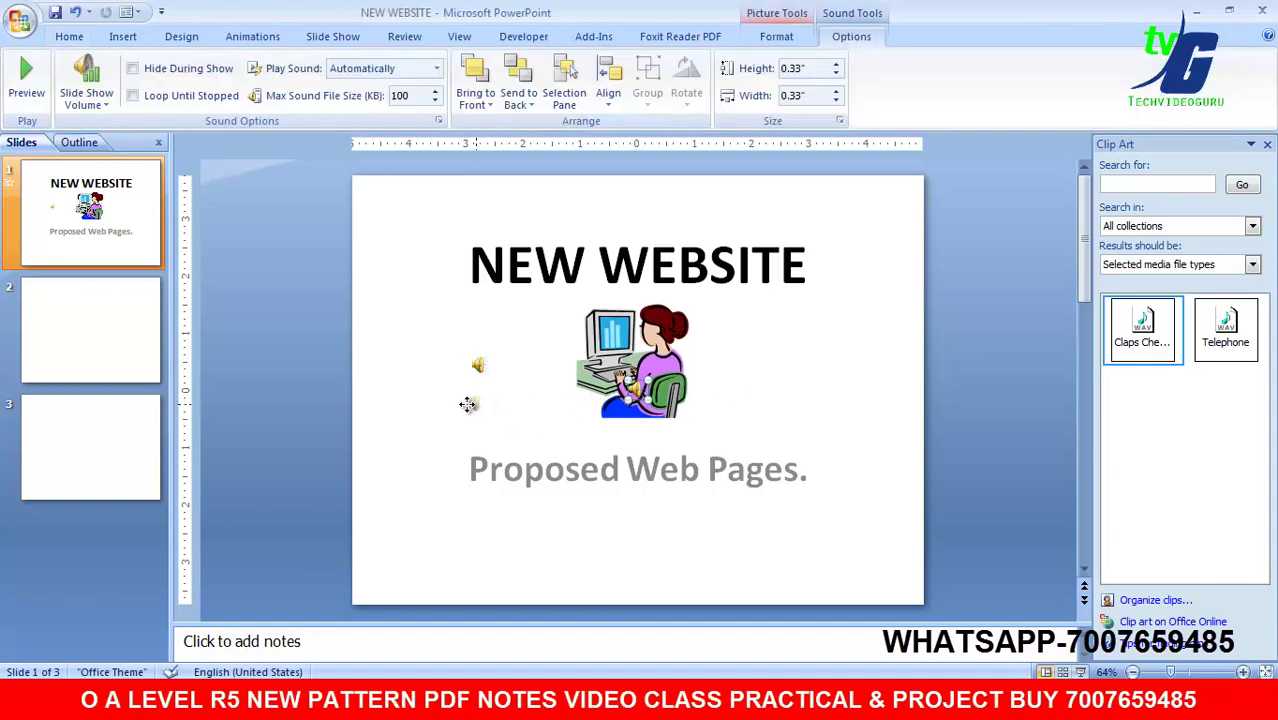
pyautogui.click(512, 410)
pyautogui.click(478, 365)
pyautogui.click(464, 403)
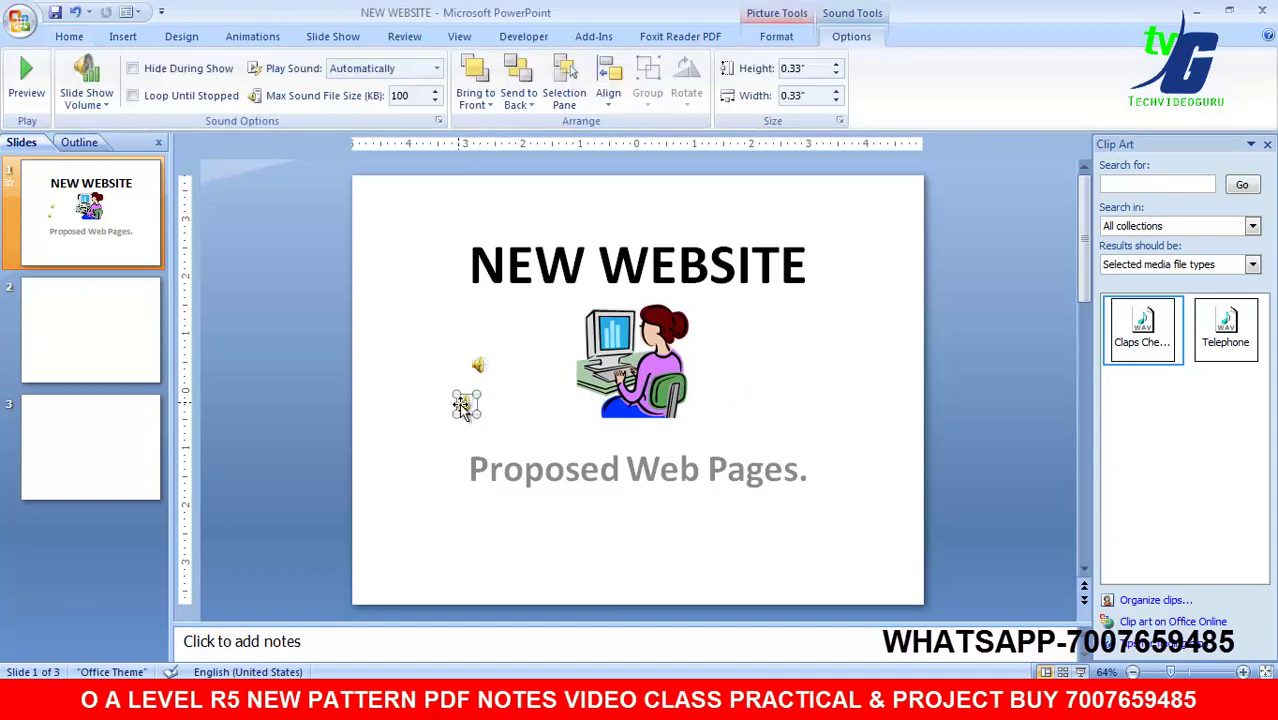
pyautogui.click(546, 442)
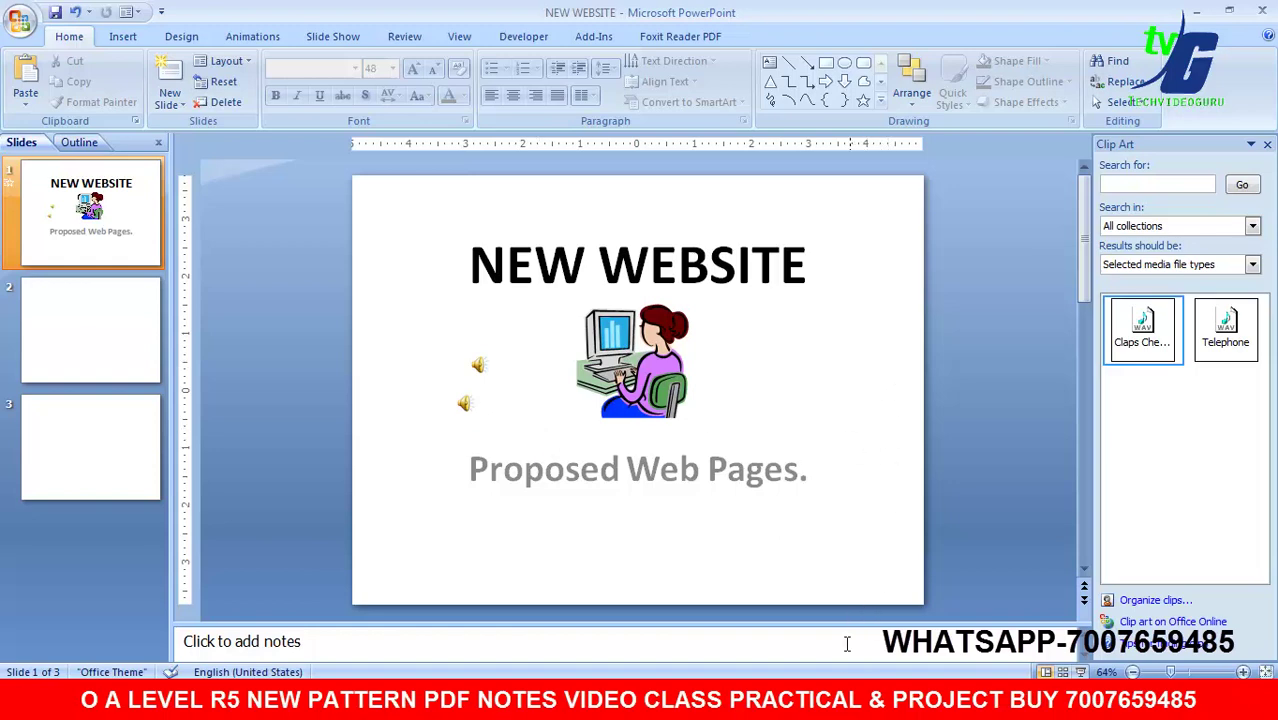
pyautogui.hotkey('alt', 'Tab')
pyautogui.scroll(-1, 745, 515)
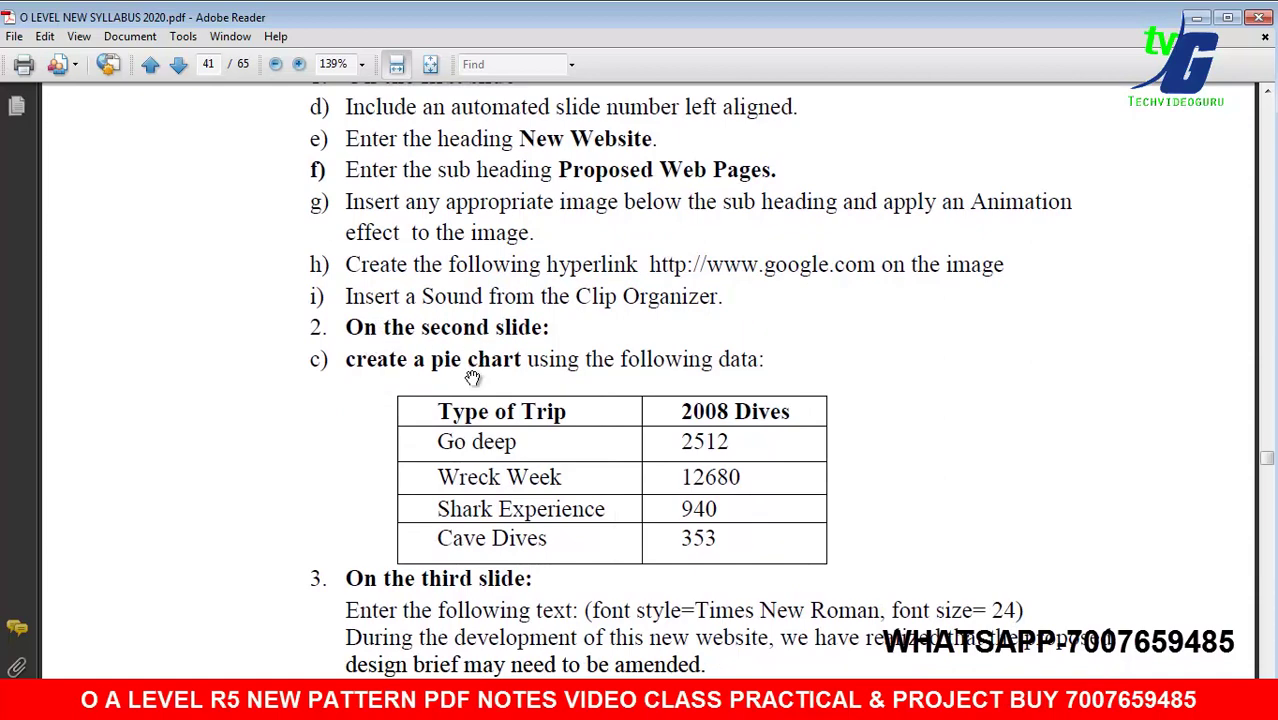
# Step: Scroll the syllabus PDF, then switch back to the NEW WEBSITE presentation in PowerPoint
pyautogui.moveTo(455, 412); pyautogui.dragTo(426, 315)
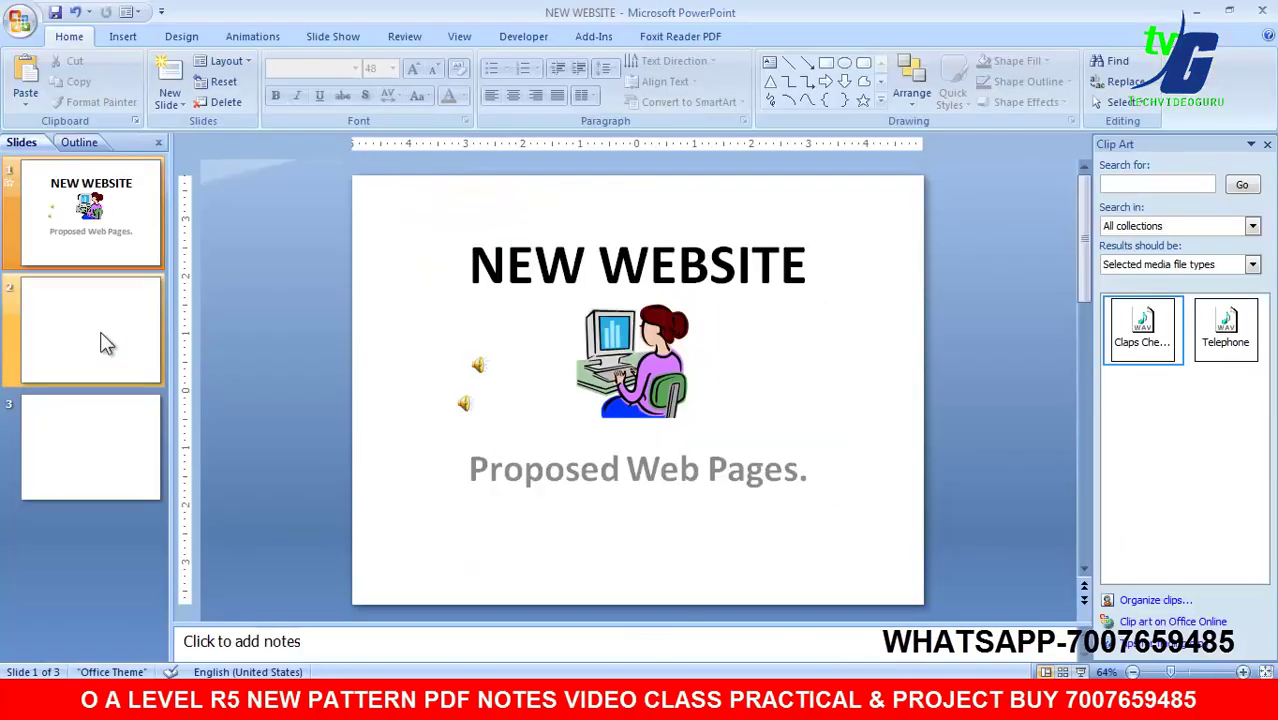
pyautogui.click(103, 342)
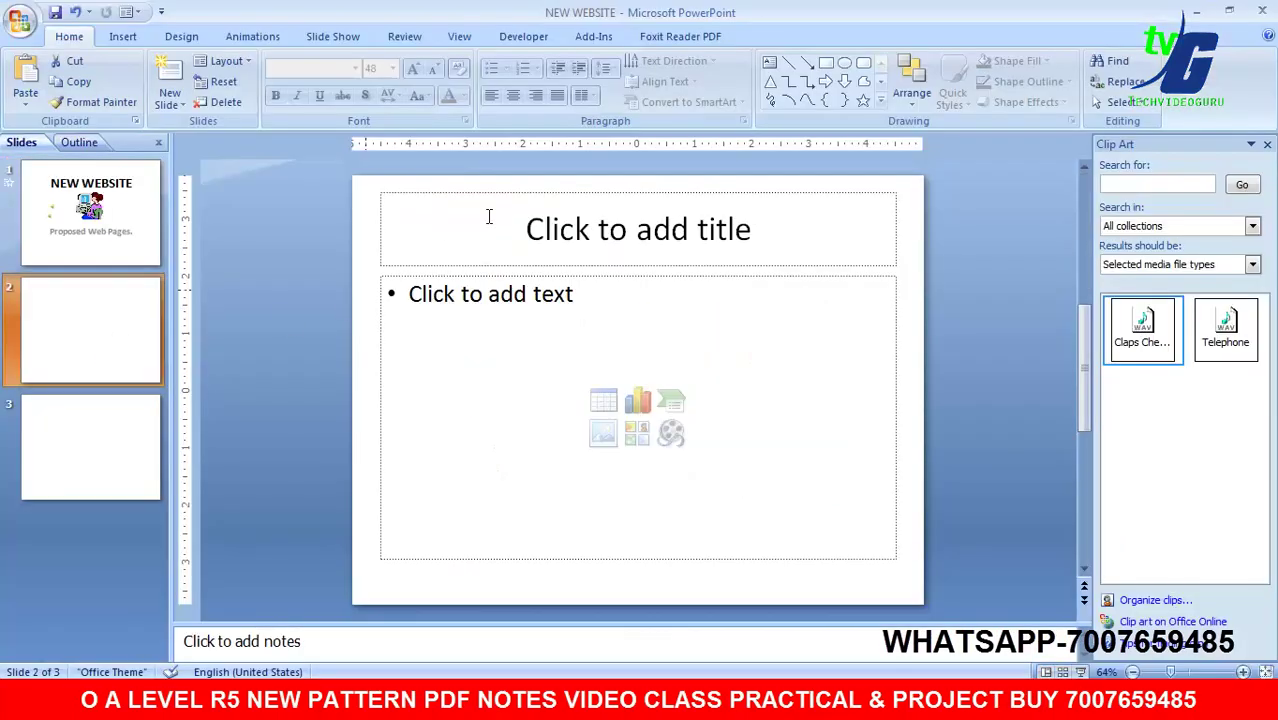
pyautogui.click(123, 37)
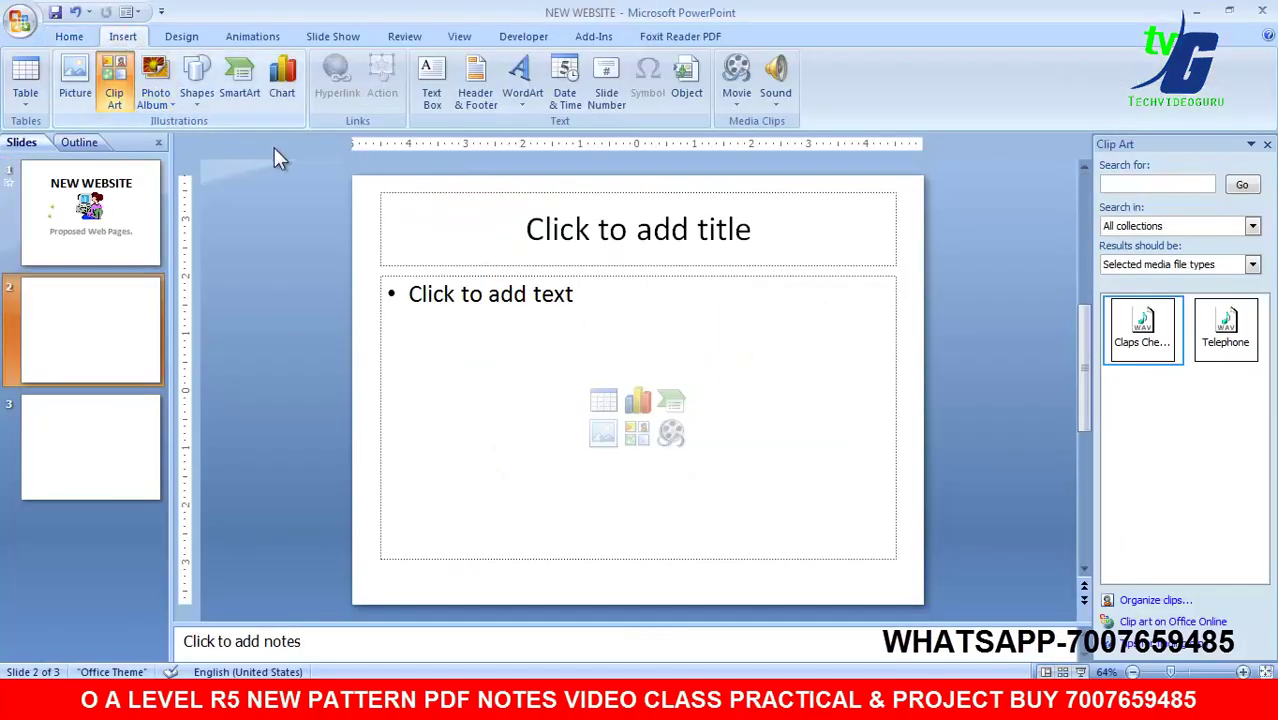
pyautogui.click(283, 82)
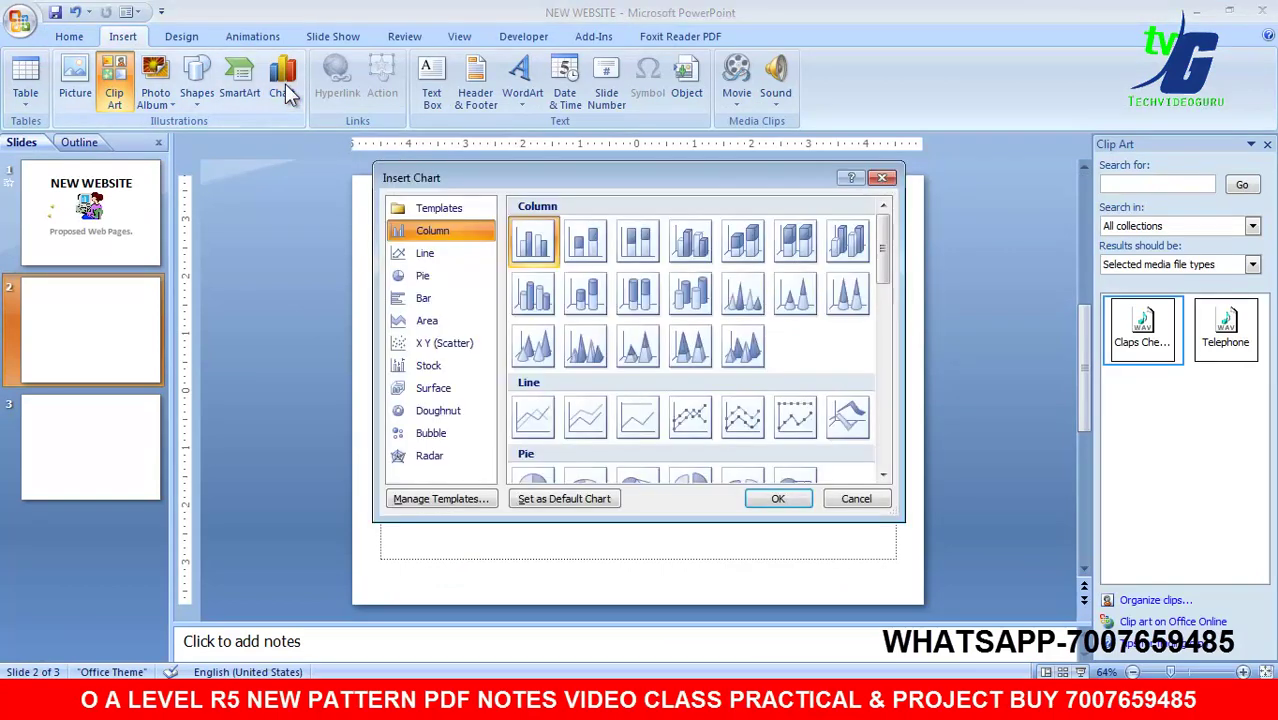
pyautogui.click(454, 277)
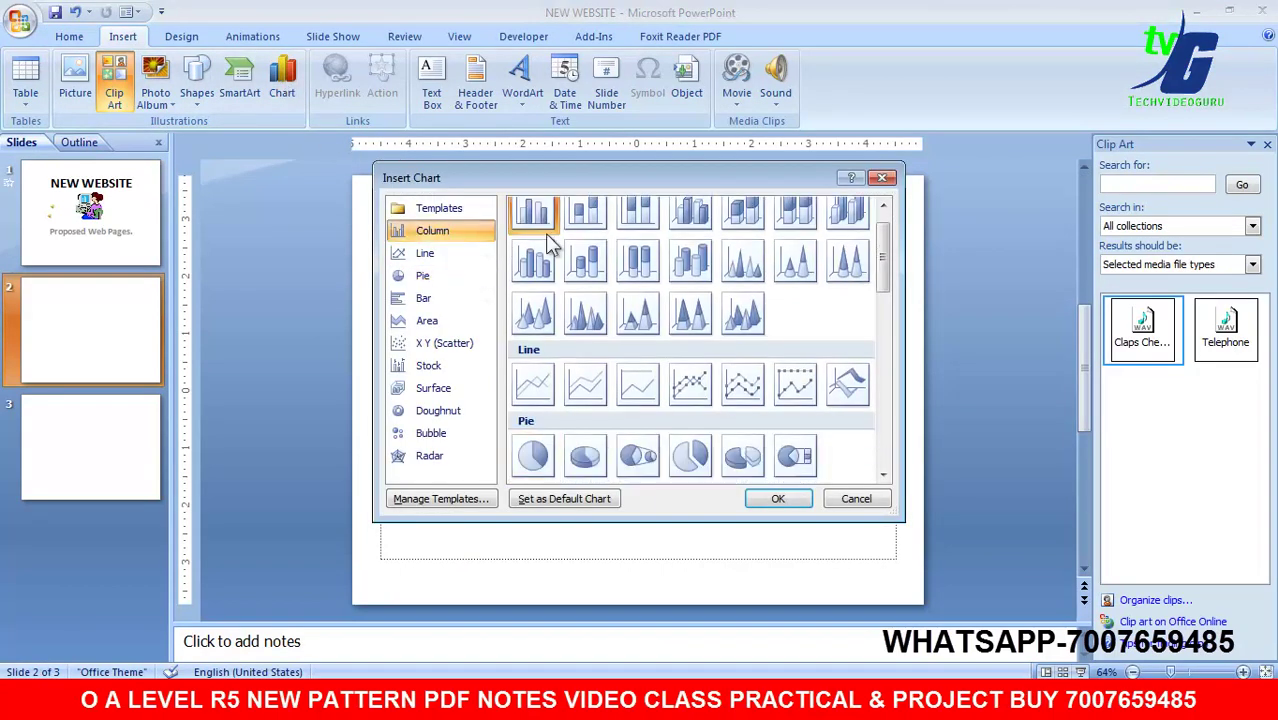
pyautogui.click(852, 499)
pyautogui.click(603, 401)
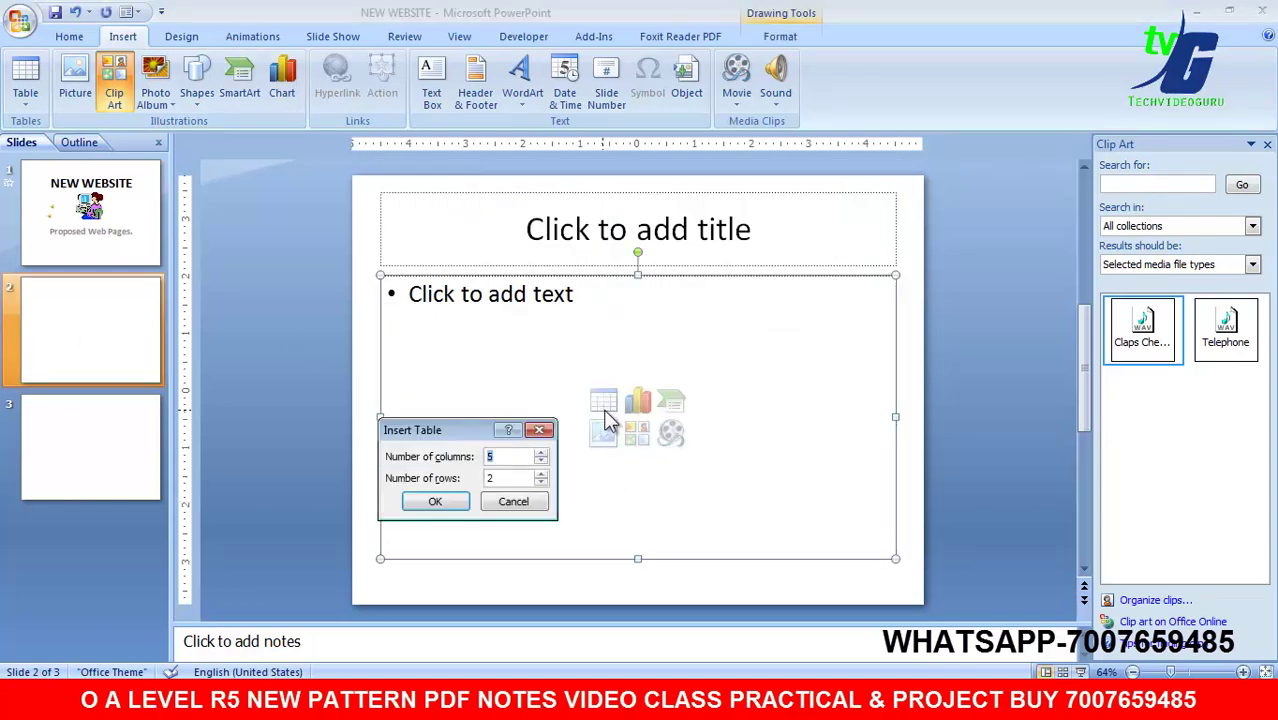
pyautogui.click(430, 503)
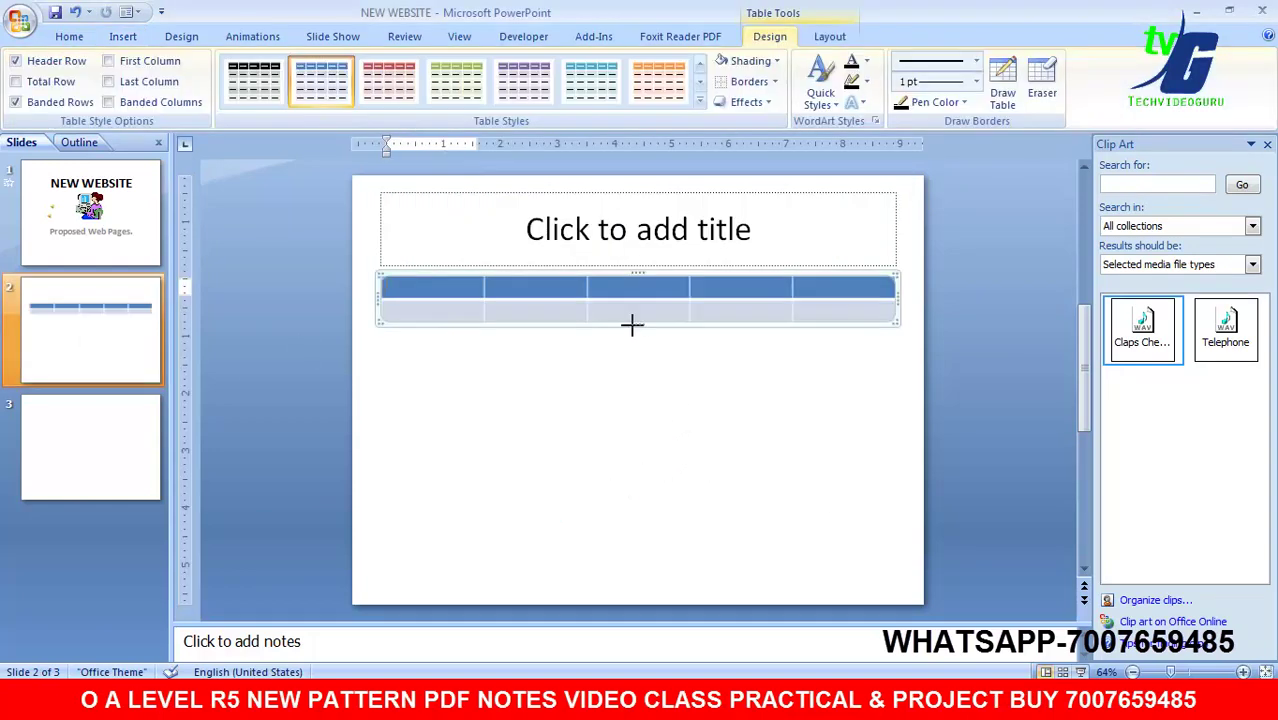
pyautogui.click(958, 426)
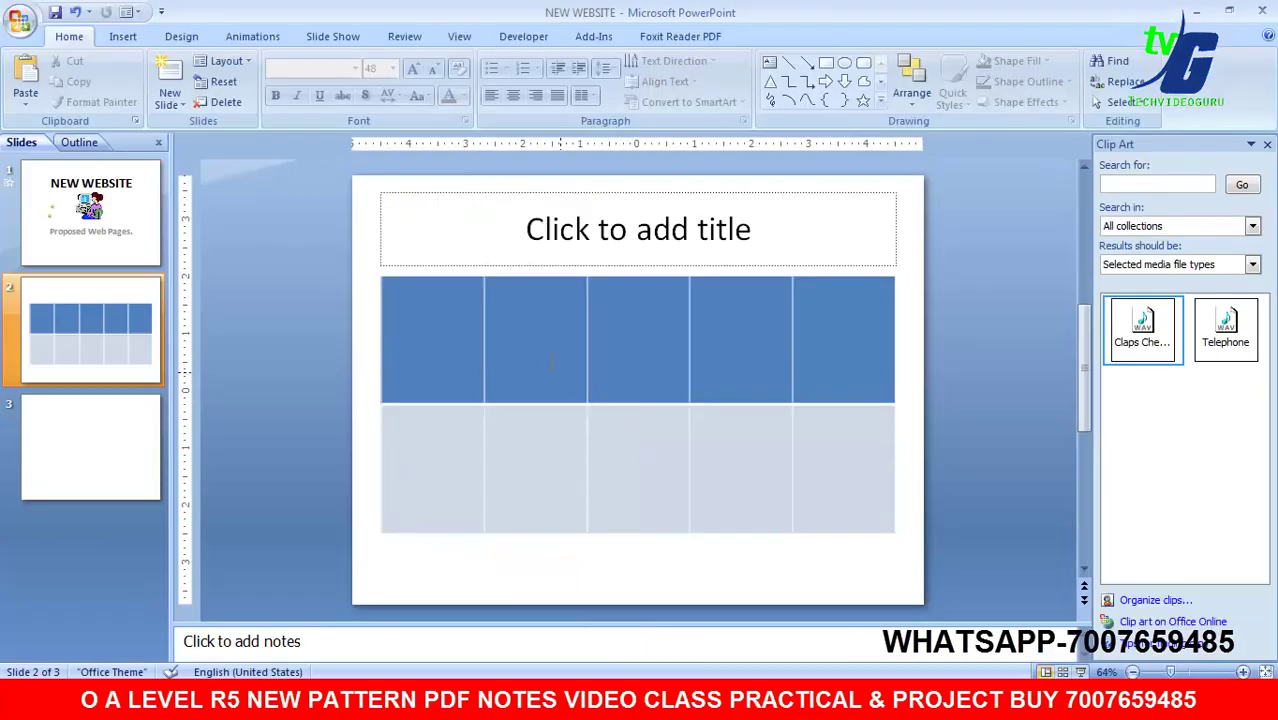
pyautogui.click(465, 326)
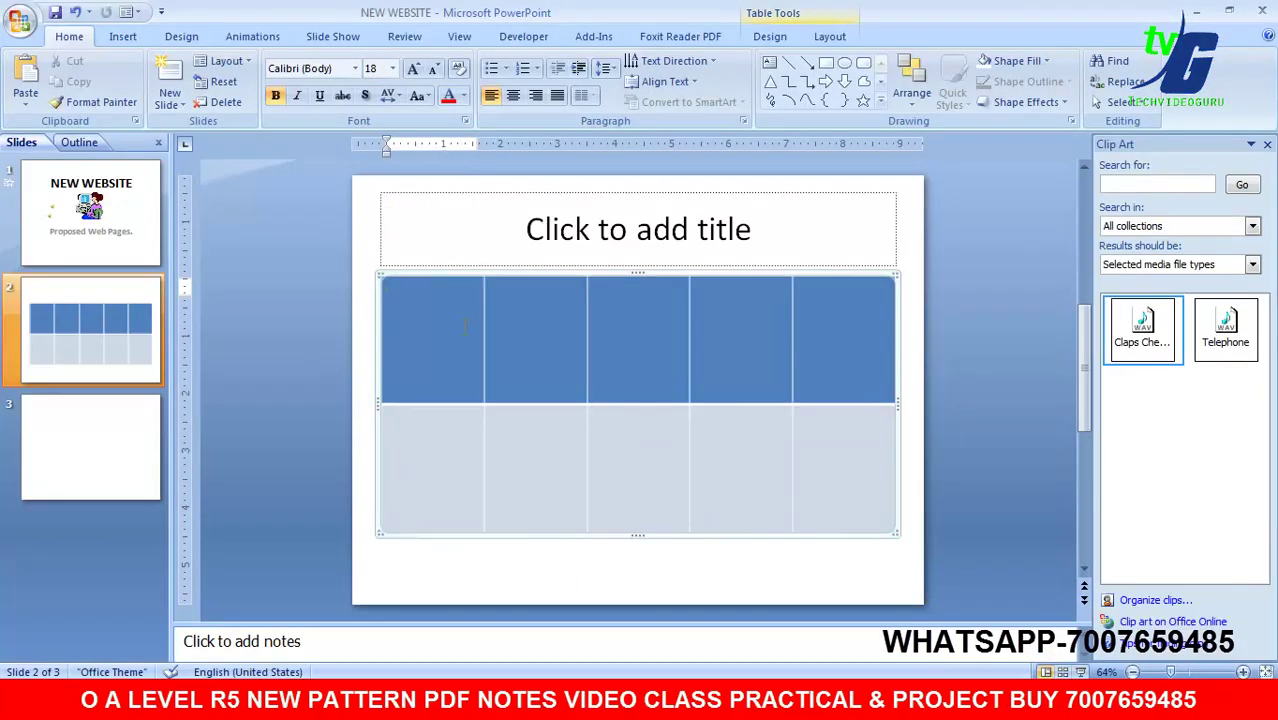
pyautogui.click(520, 282)
# Step: Replace the old table with a 4-column, 3-row table and stretch its rows taller
pyautogui.press('Delete')
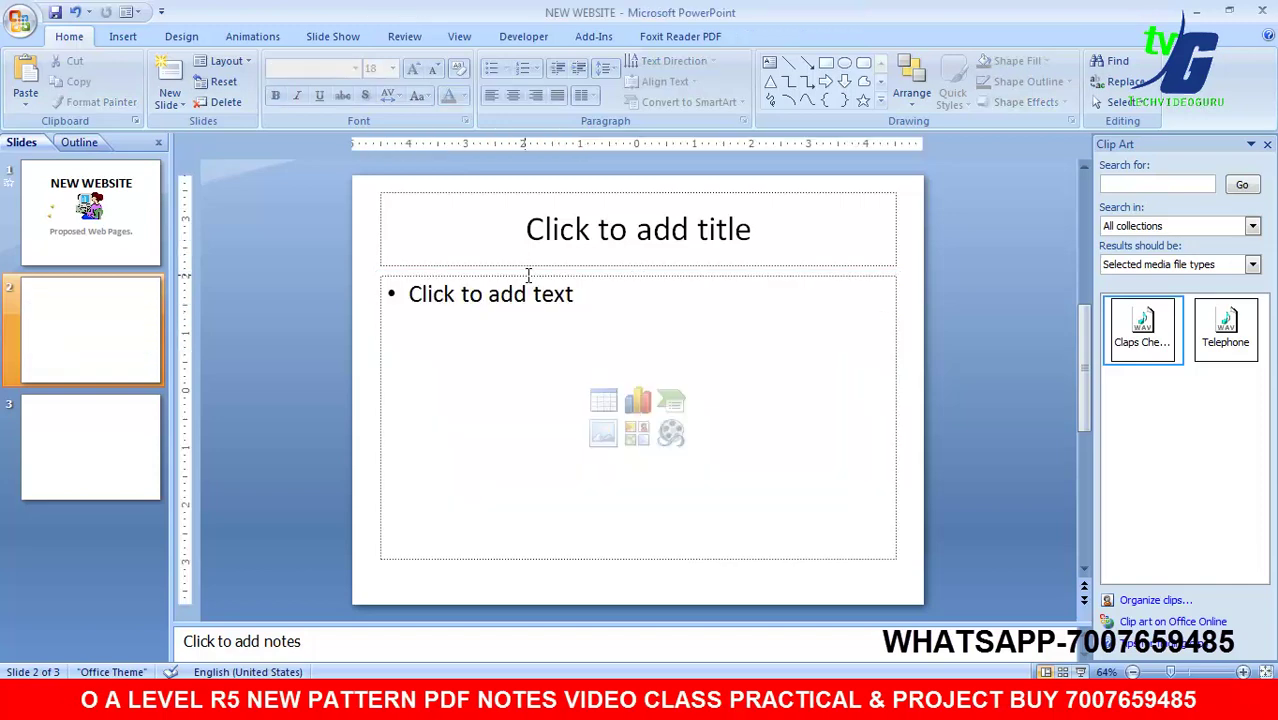
pyautogui.click(604, 401)
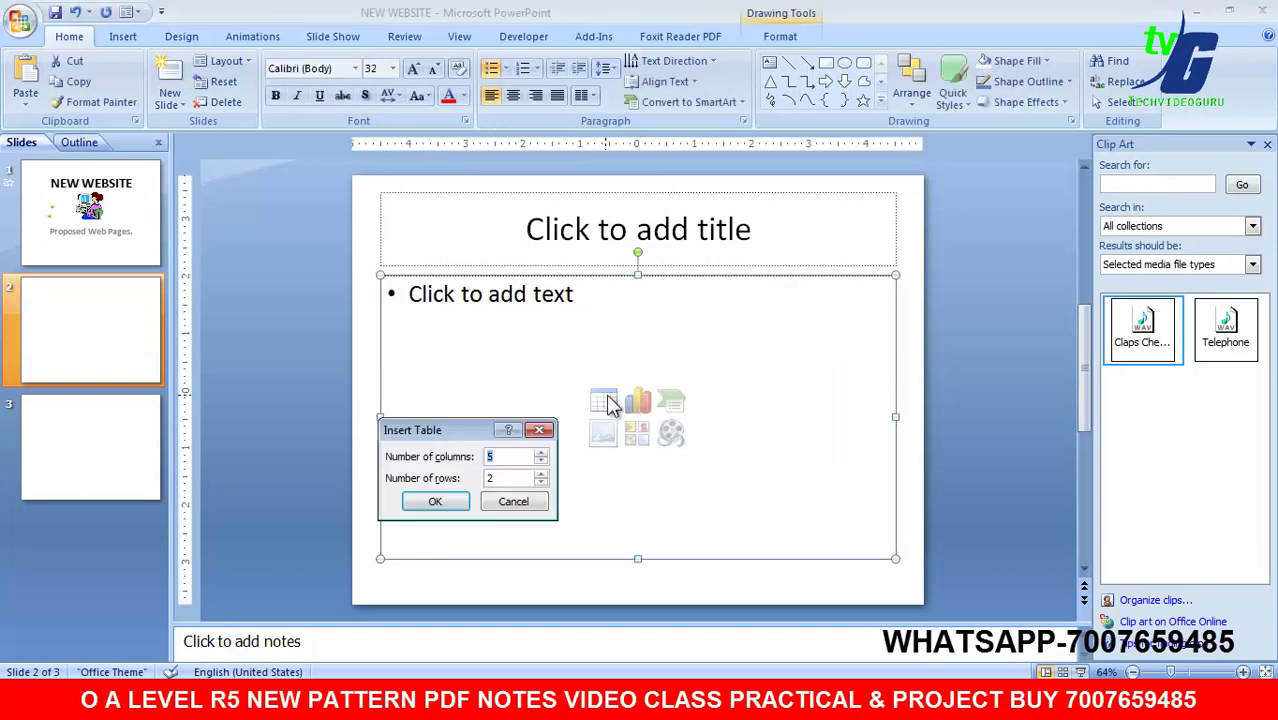
pyautogui.click(541, 461)
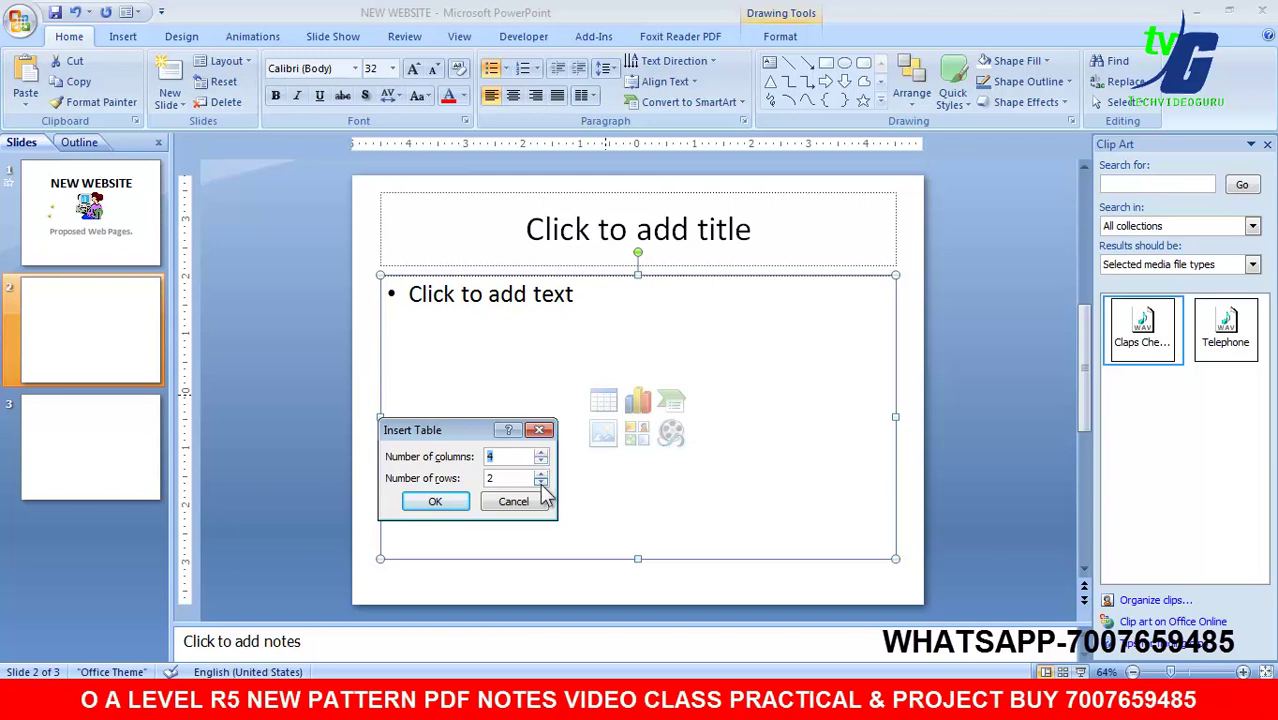
pyautogui.click(541, 475)
pyautogui.click(450, 503)
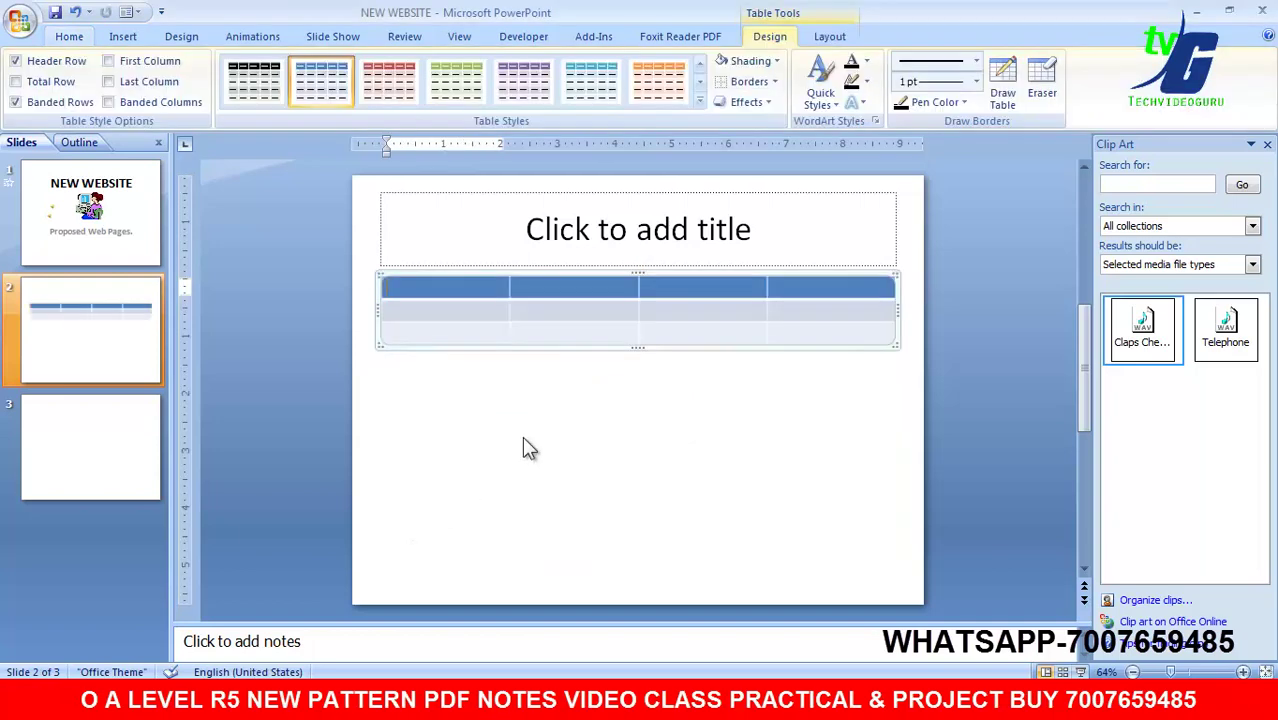
pyautogui.moveTo(642, 348); pyautogui.dragTo(637, 463)
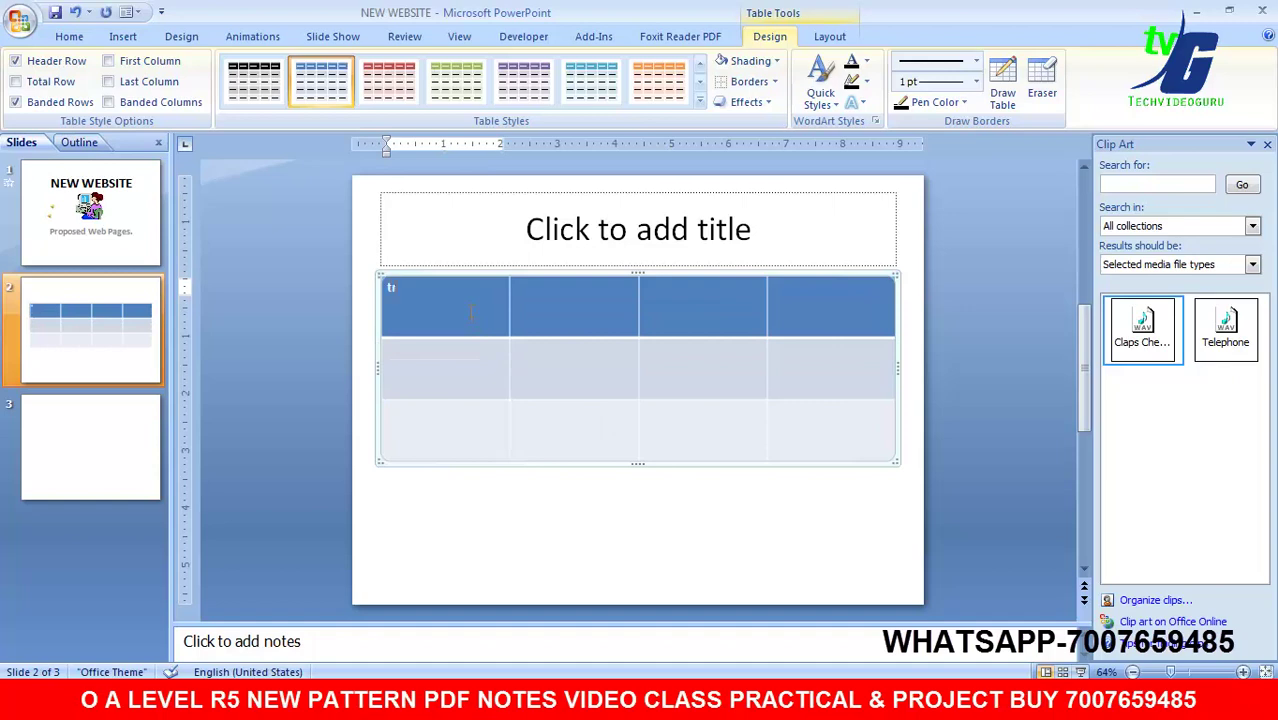
# Step: Type 2021 in the second header cell and fill the second row's first cell from the syllabus
pyautogui.click(600, 325)
pyautogui.hotkey('alt', 'Tab')
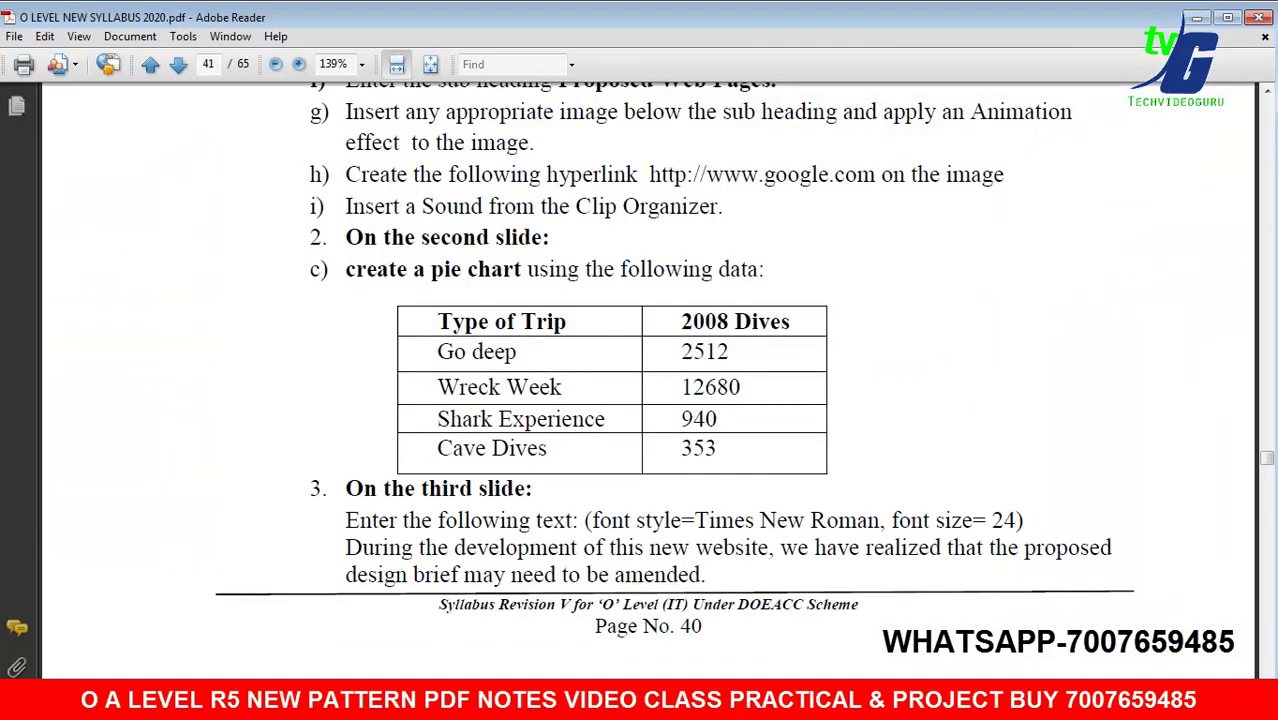
pyautogui.click(893, 700)
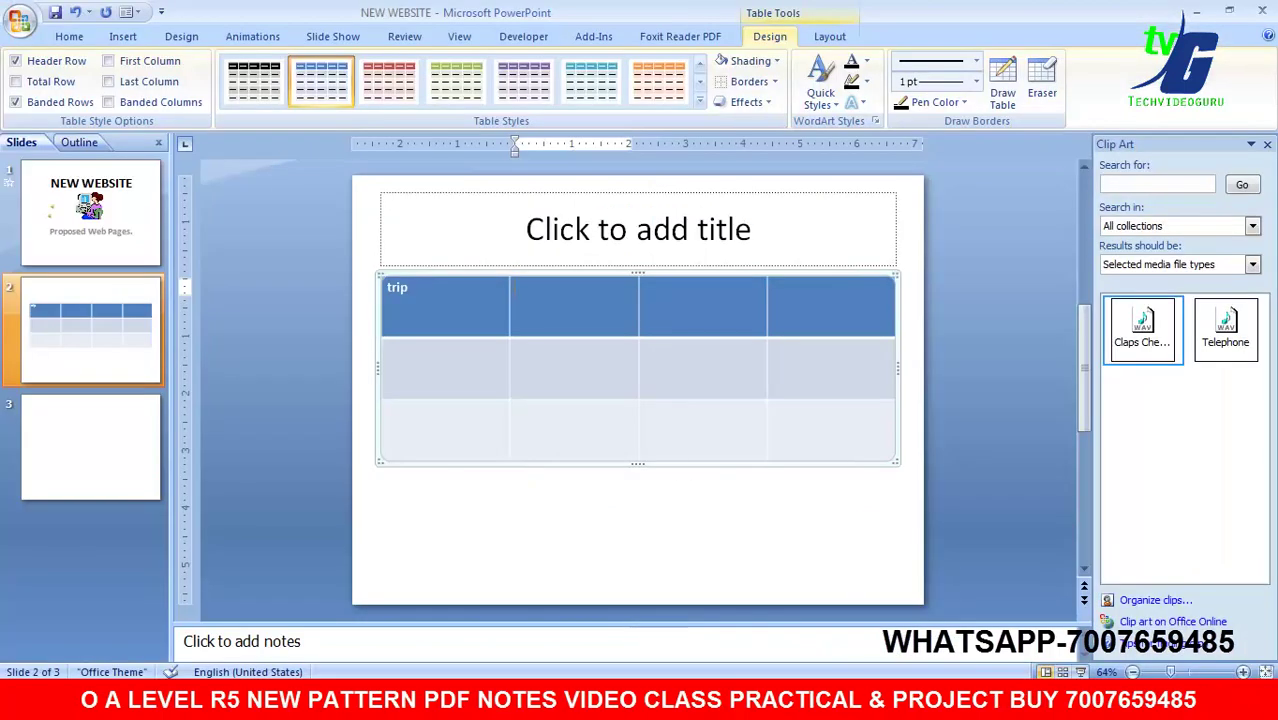
pyautogui.write('2021')
pyautogui.click(484, 376)
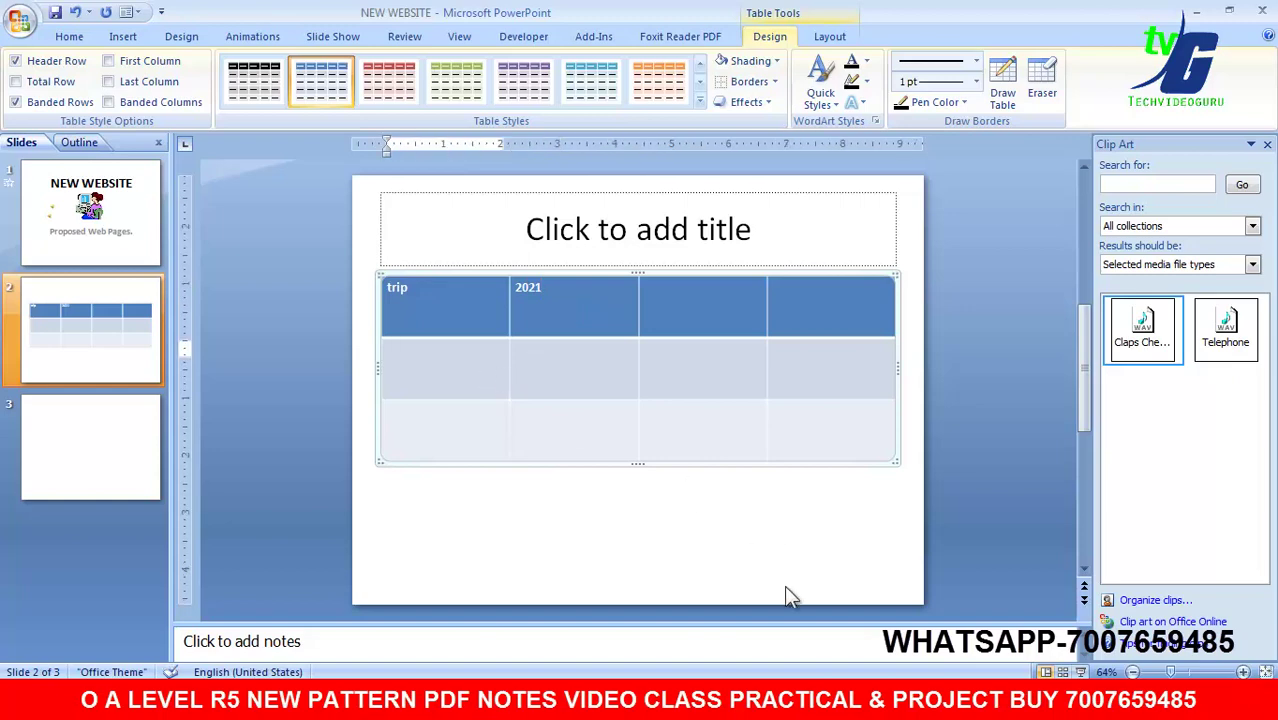
pyautogui.hotkey('alt', 'Tab')
pyautogui.hotkey('alt', 'Tab')
pyautogui.write('Godeep')
# Step: Enter 5412 in the goa row's second cell, then select the whole table
pyautogui.click(479, 436)
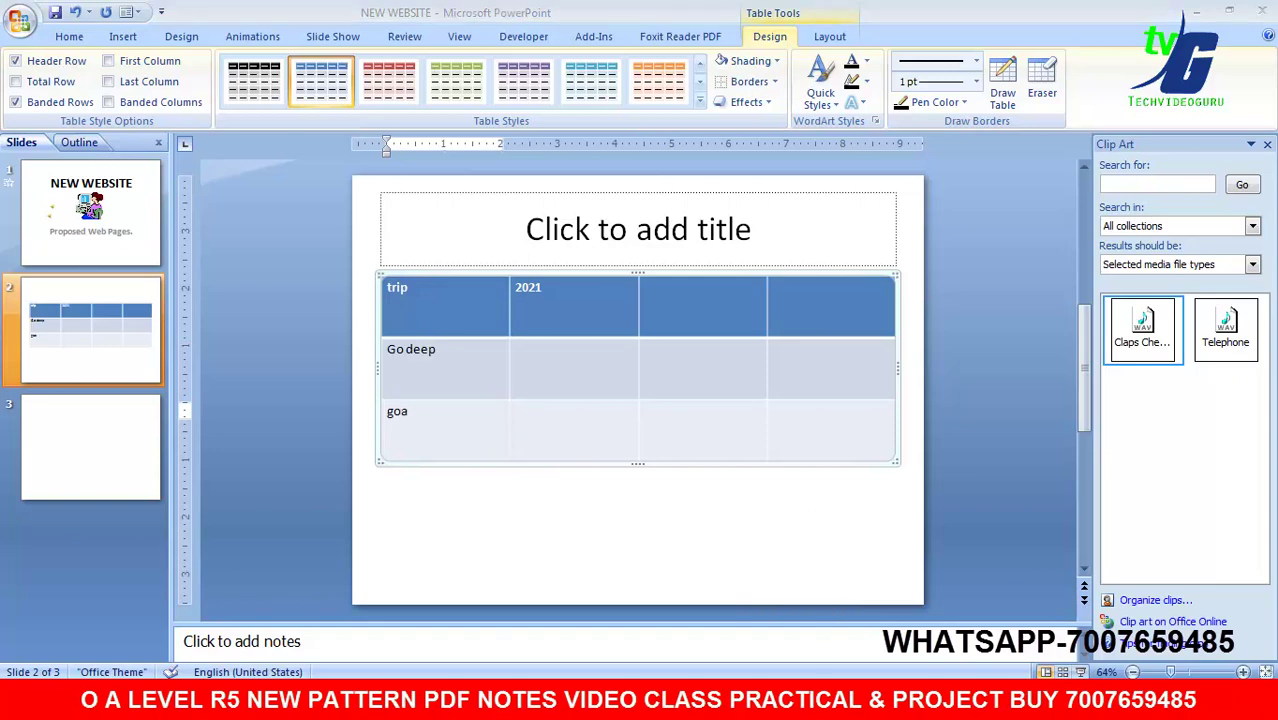
pyautogui.hotkey('alt', 'Tab')
pyautogui.hotkey('alt', 'Tab')
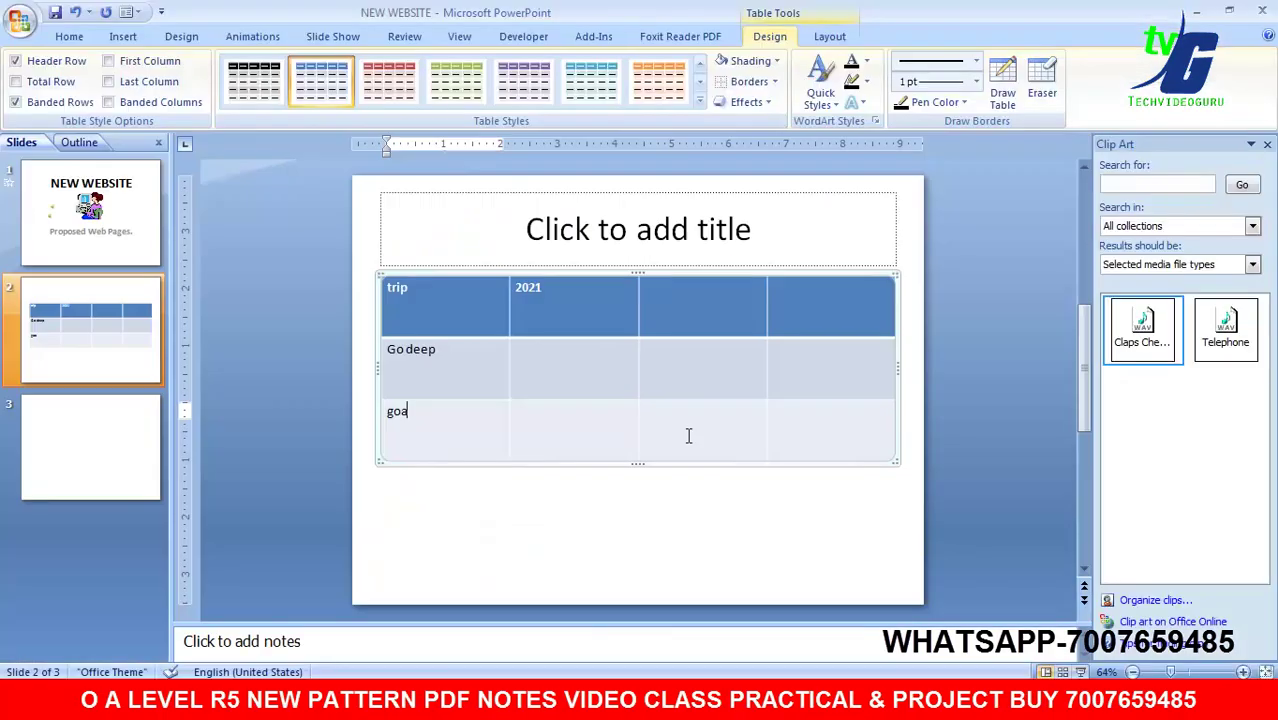
pyautogui.click(591, 376)
pyautogui.write('1542')
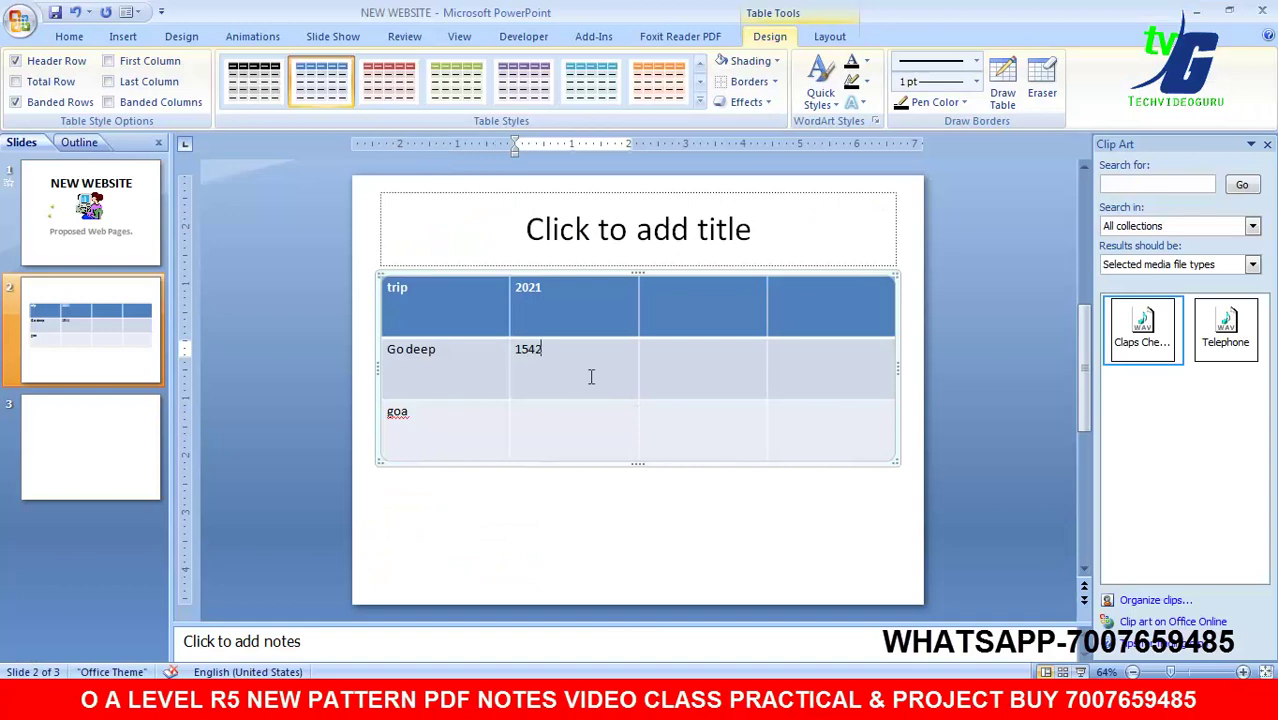
pyautogui.click(590, 423)
pyautogui.write('5412')
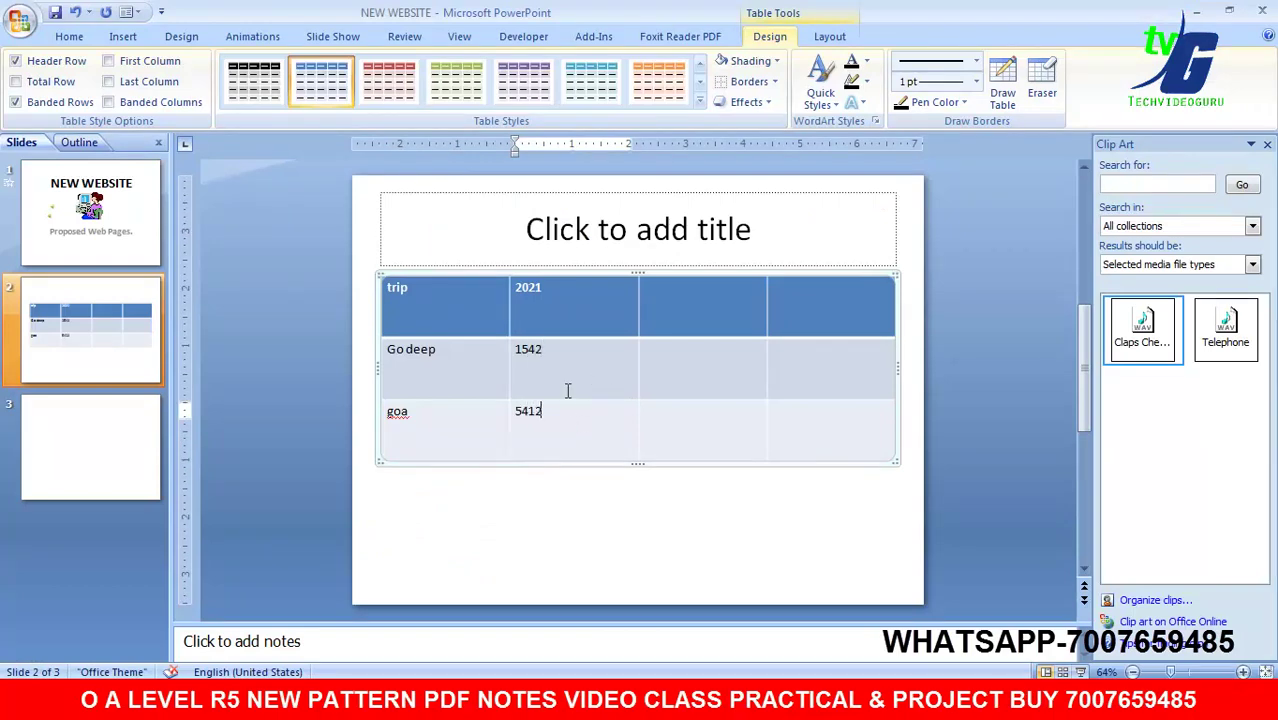
pyautogui.click(580, 530)
pyautogui.click(476, 262)
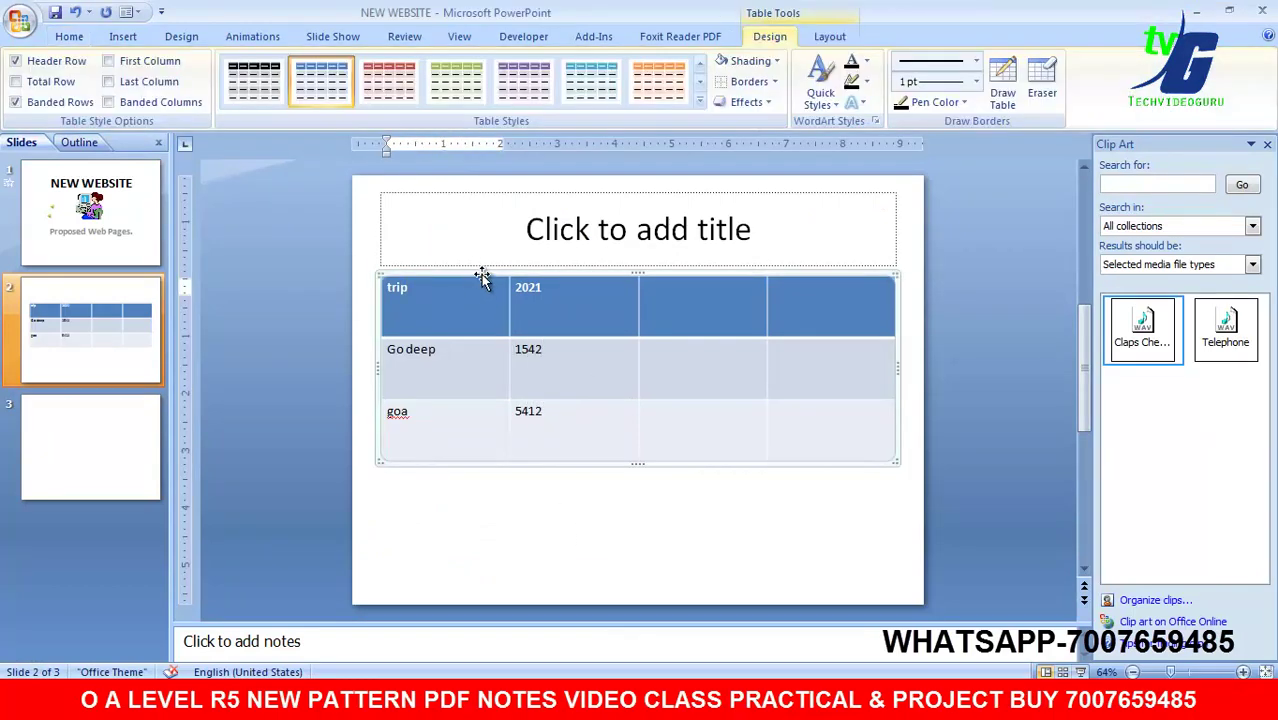
# Step: Insert a Pie chart through Insert > Chart, then check the syllabus PDF
pyautogui.rightClick(483, 277)
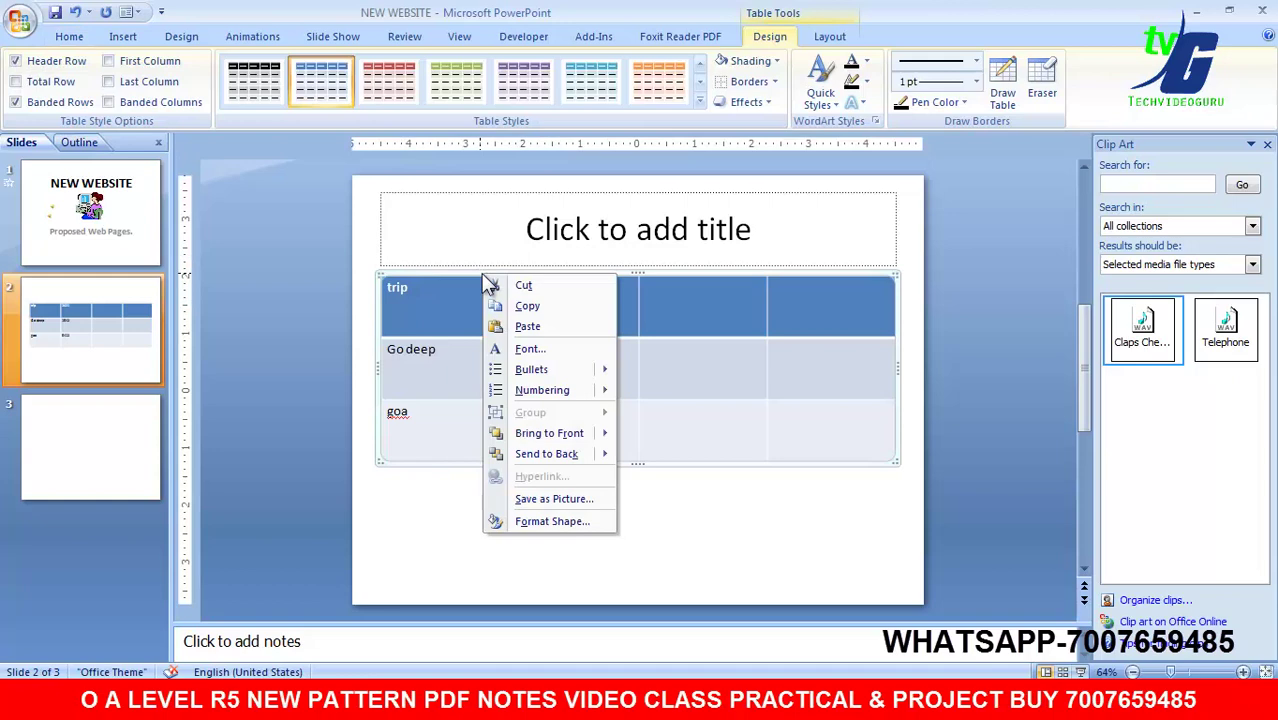
pyautogui.click(651, 540)
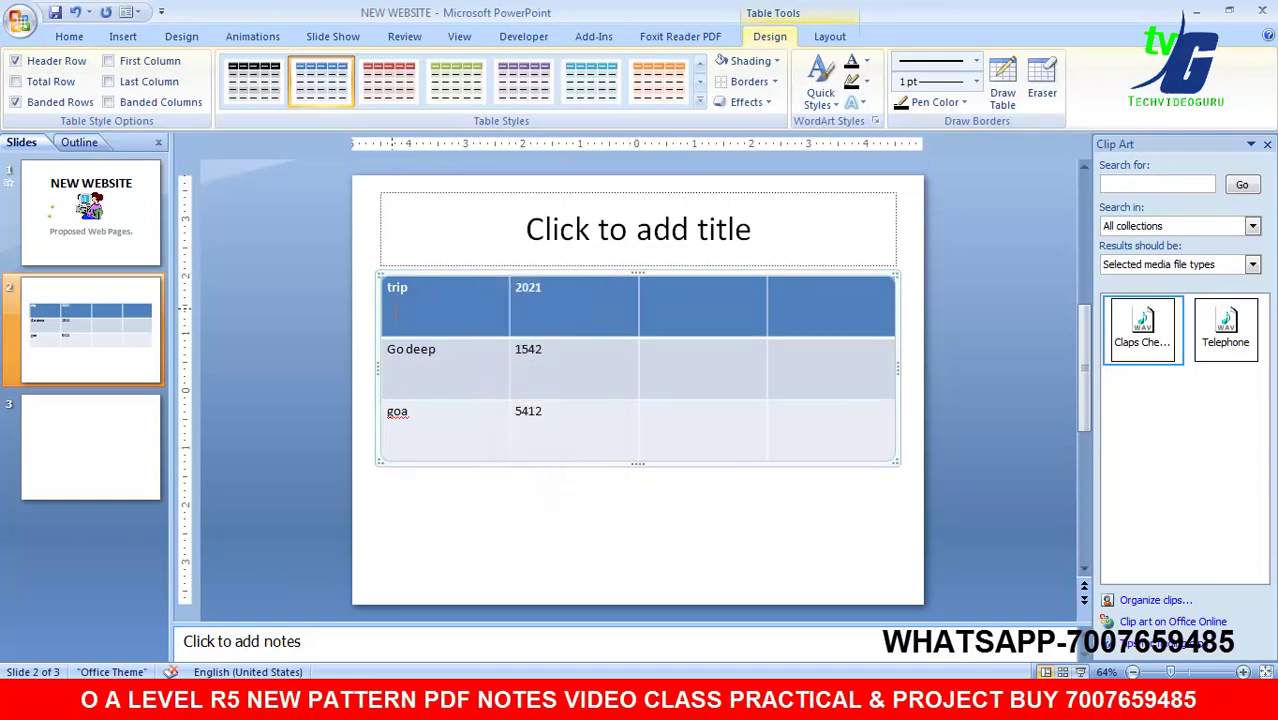
pyautogui.click(122, 36)
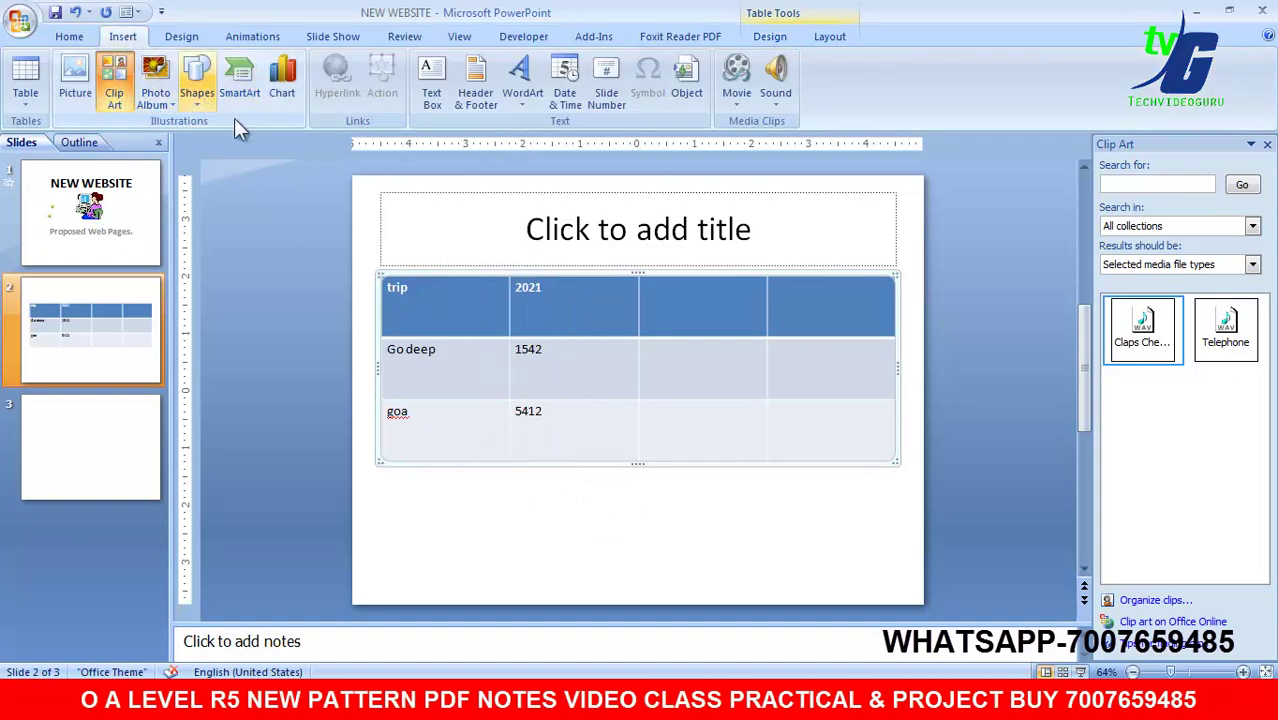
pyautogui.click(282, 88)
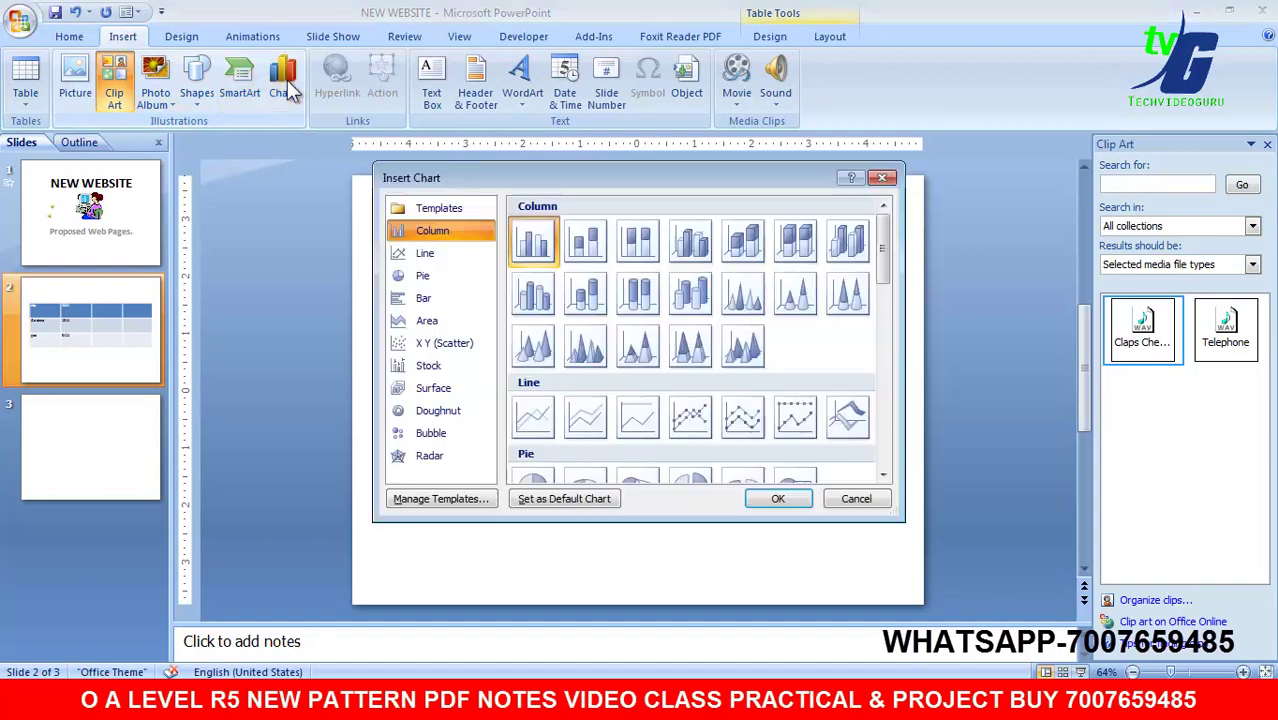
pyautogui.click(427, 276)
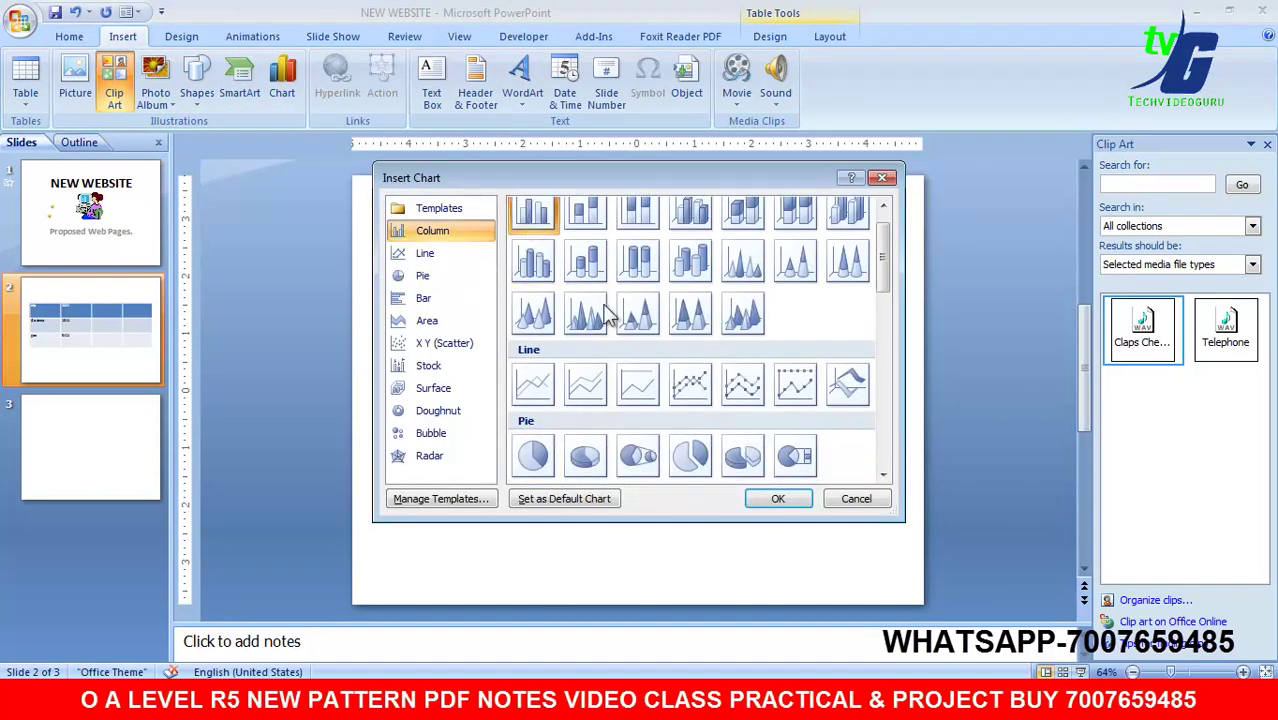
pyautogui.click(778, 498)
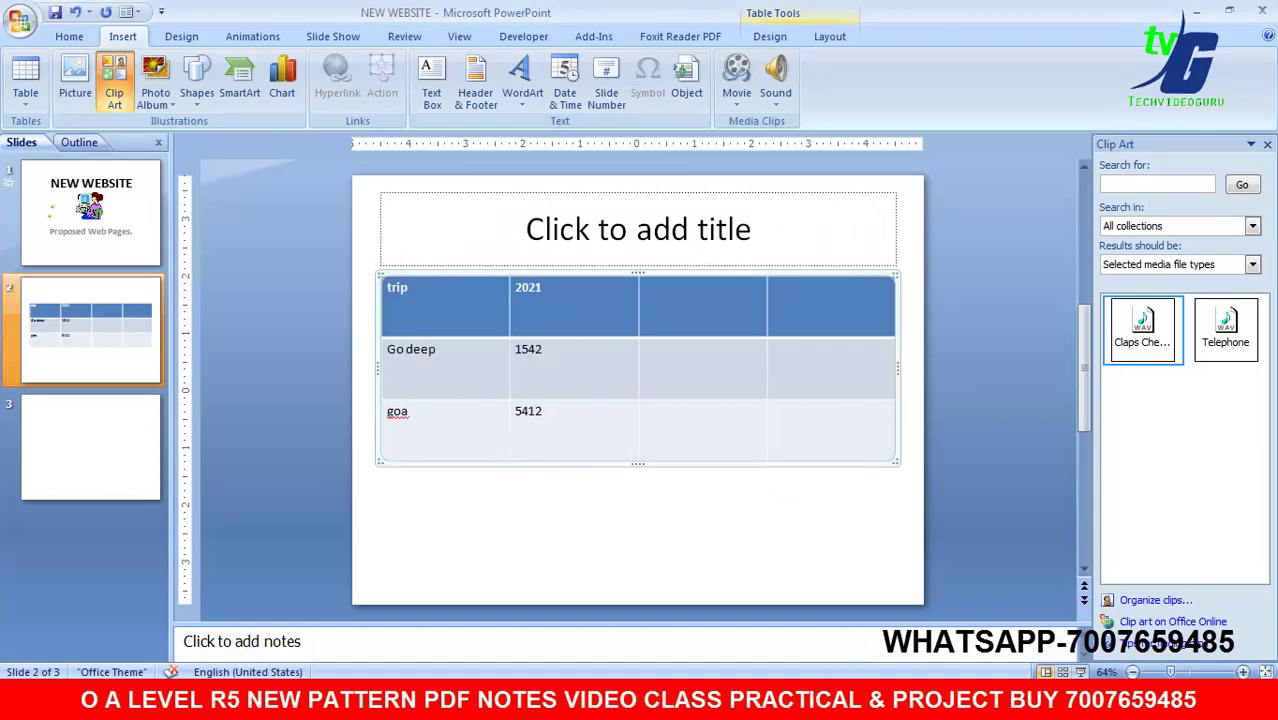
pyautogui.click(837, 695)
# Step: Read through syllabus items 4–7 and below, then minimize Adobe Reader
pyautogui.moveTo(600, 567); pyautogui.dragTo(560, 349)
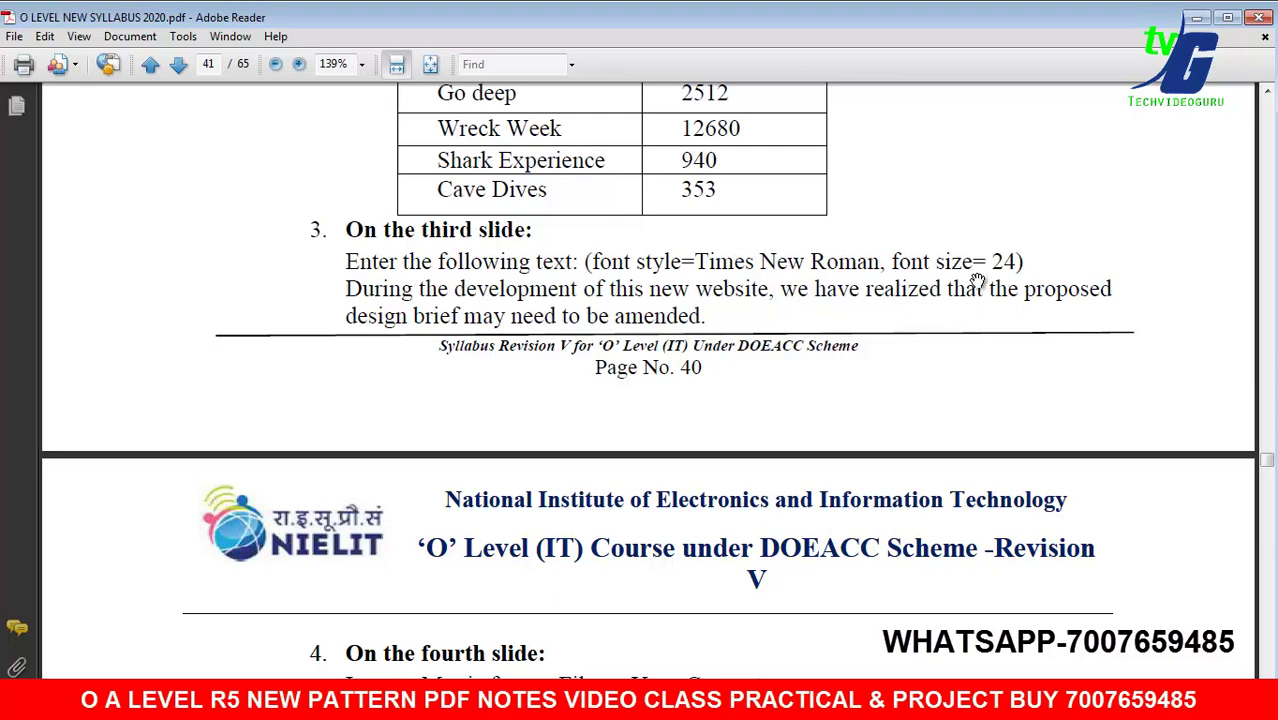
pyautogui.scroll(-5, 668, 356)
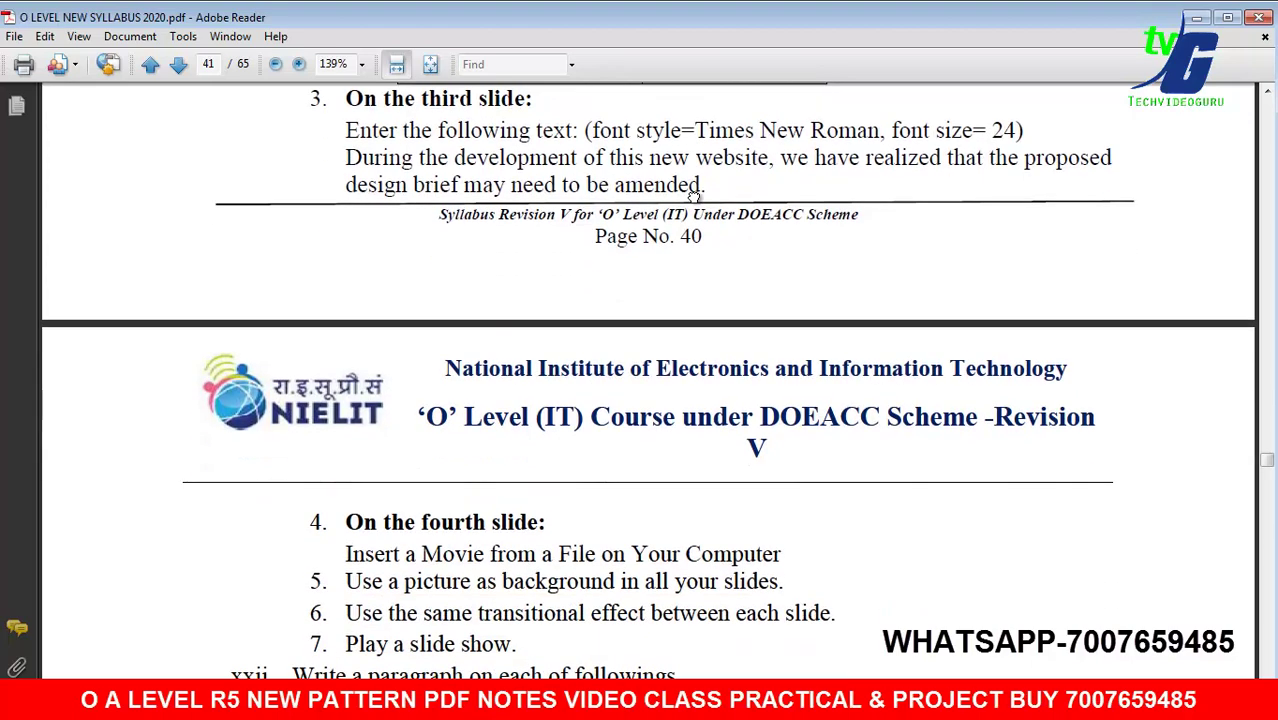
pyautogui.scroll(-1, 610, 265)
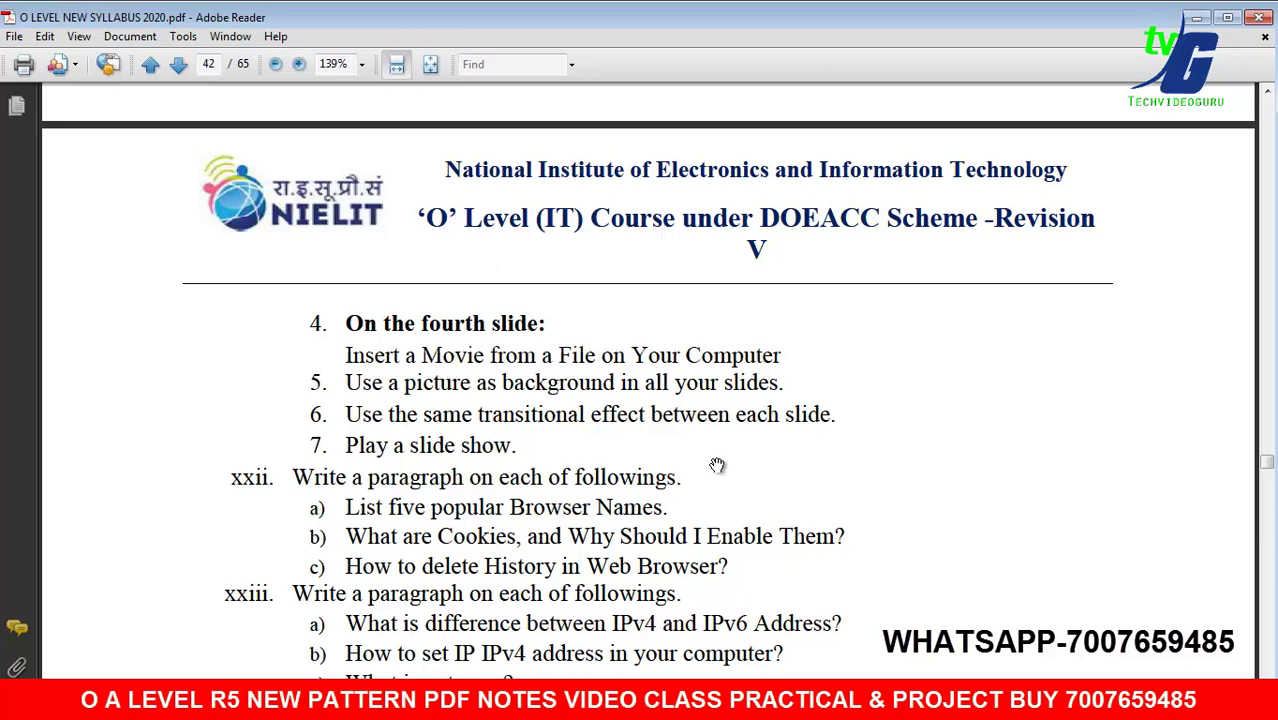
pyautogui.scroll(-2, 716, 466)
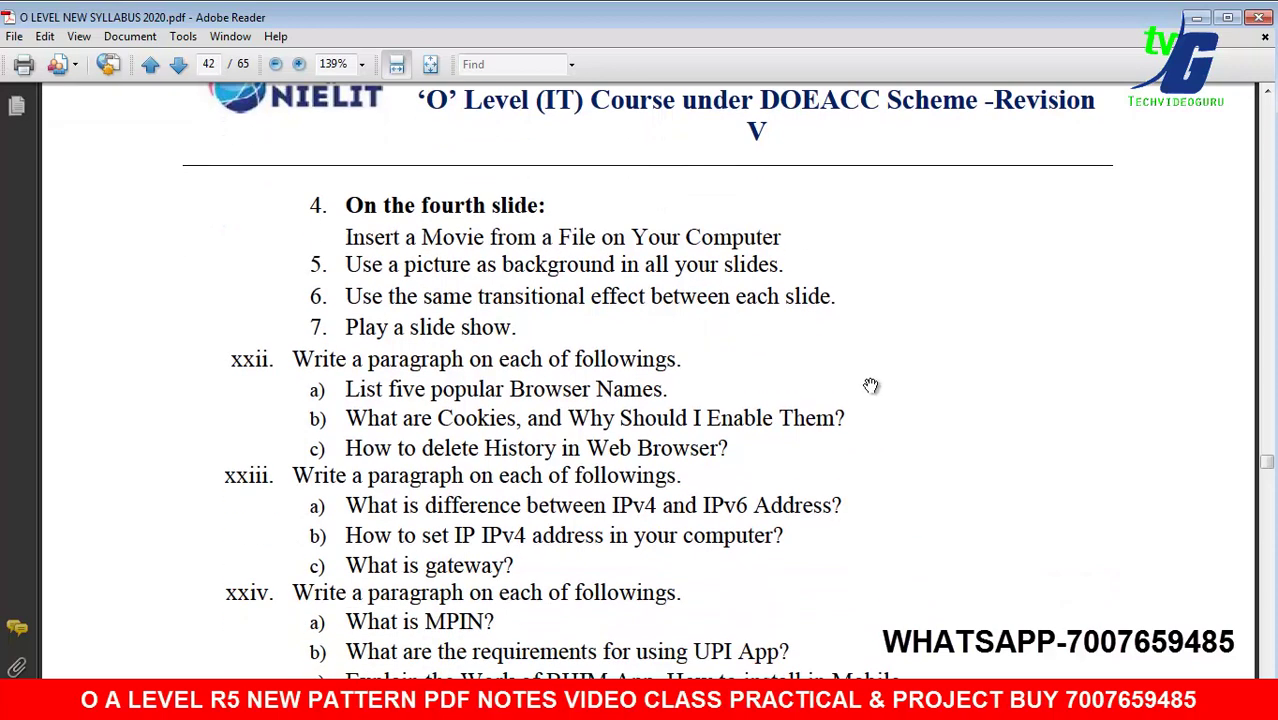
pyautogui.scroll(-1, 870, 388)
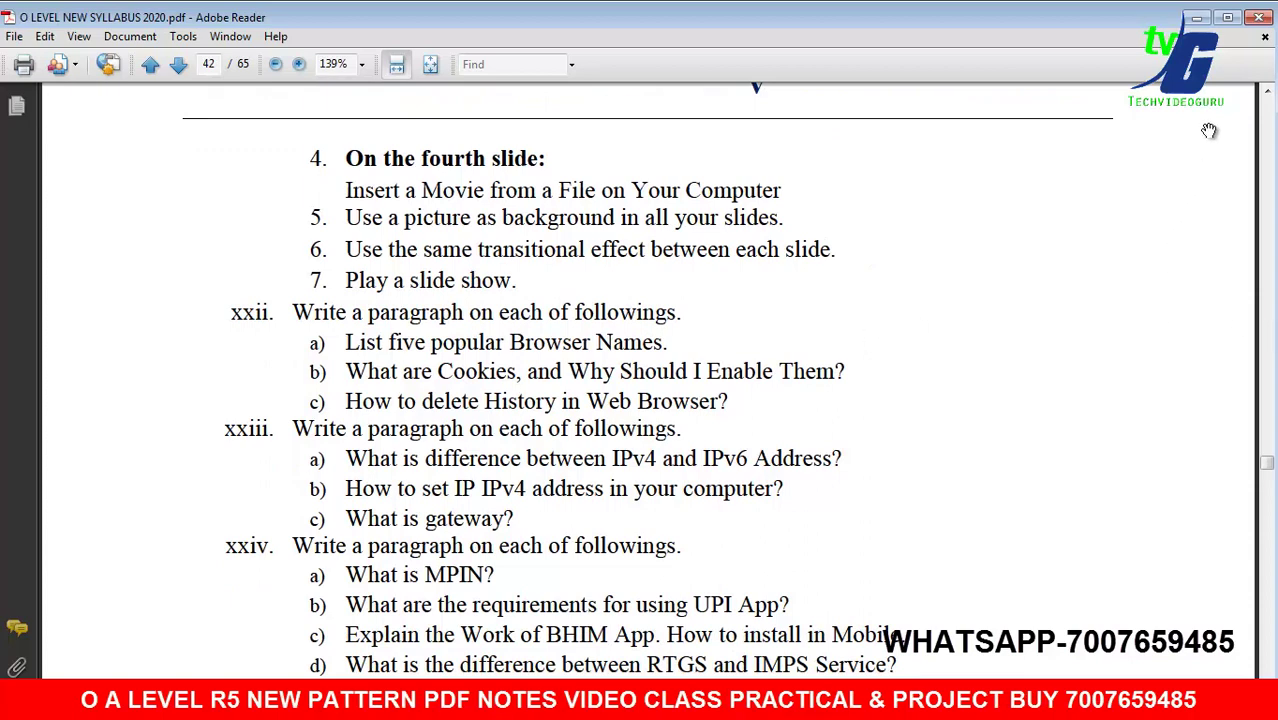
pyautogui.click(1197, 18)
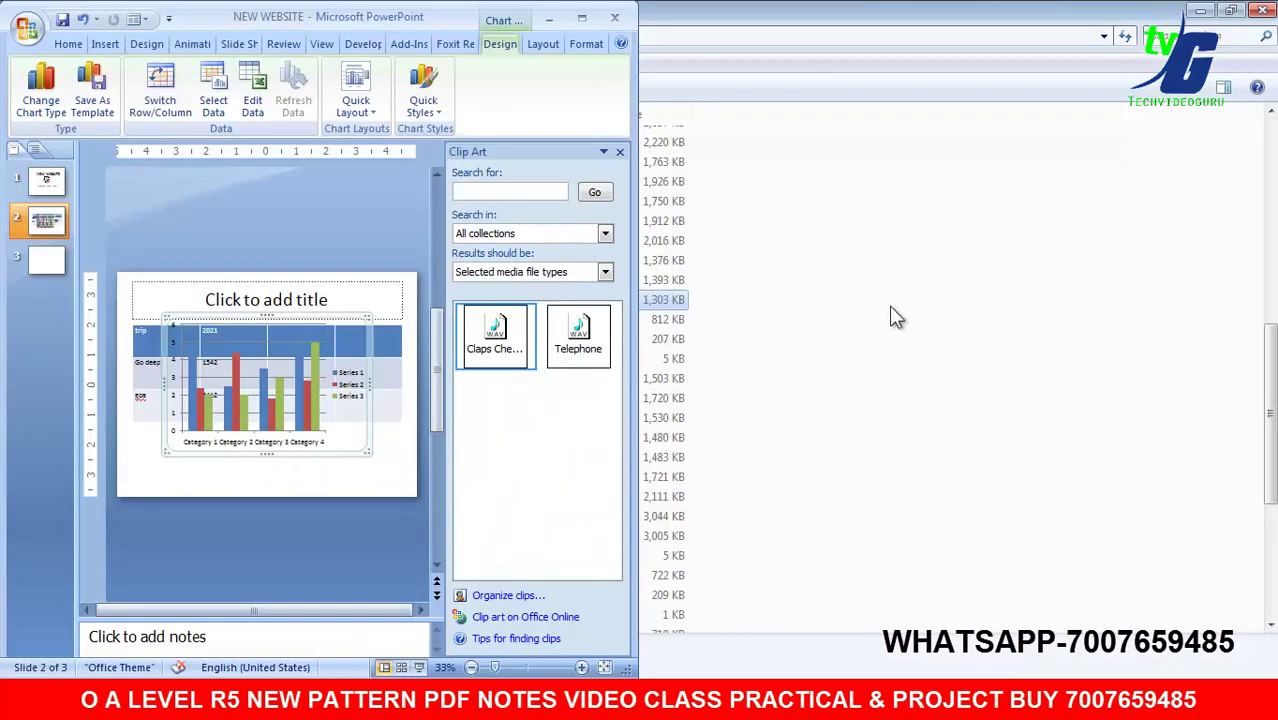
# Step: Maximize PowerPoint and delete the sample chart from slide 2, leaving Change Chart Type unchanged
pyautogui.click(581, 18)
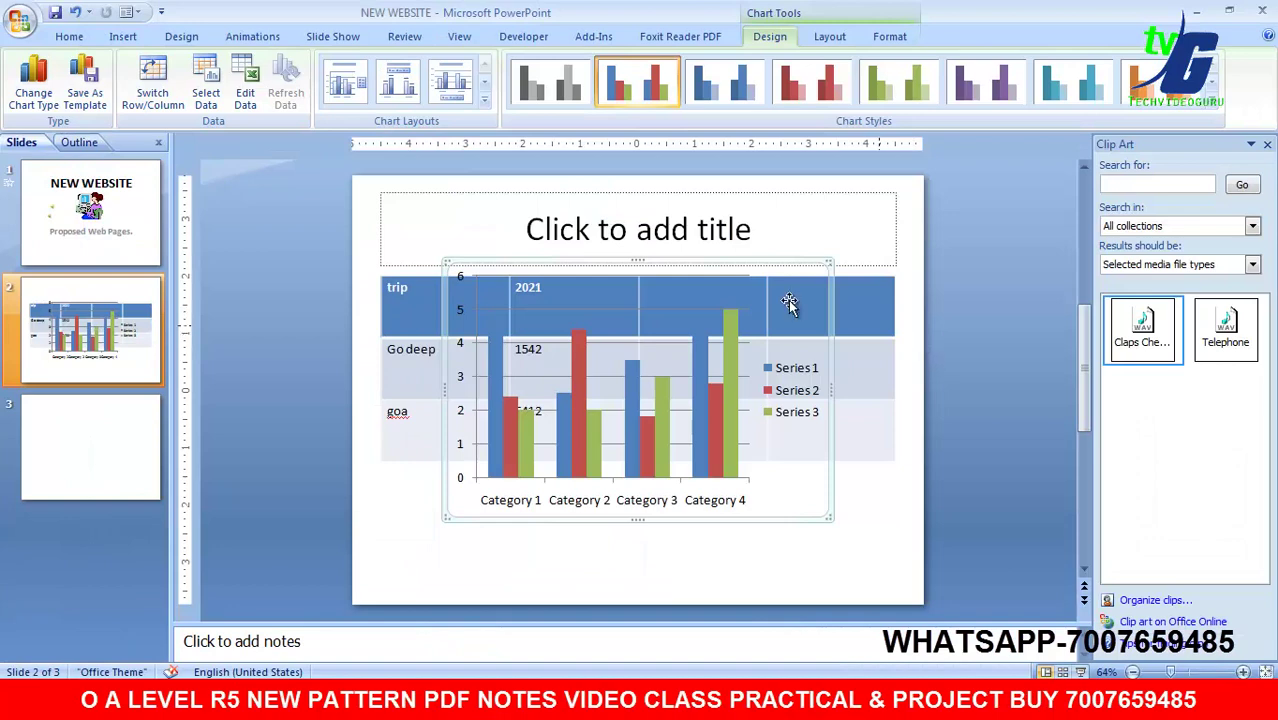
pyautogui.moveTo(656, 262)
pyautogui.mouseDown()
pyautogui.moveTo(768, 256)
pyautogui.moveTo(768, 299)
pyautogui.mouseUp()
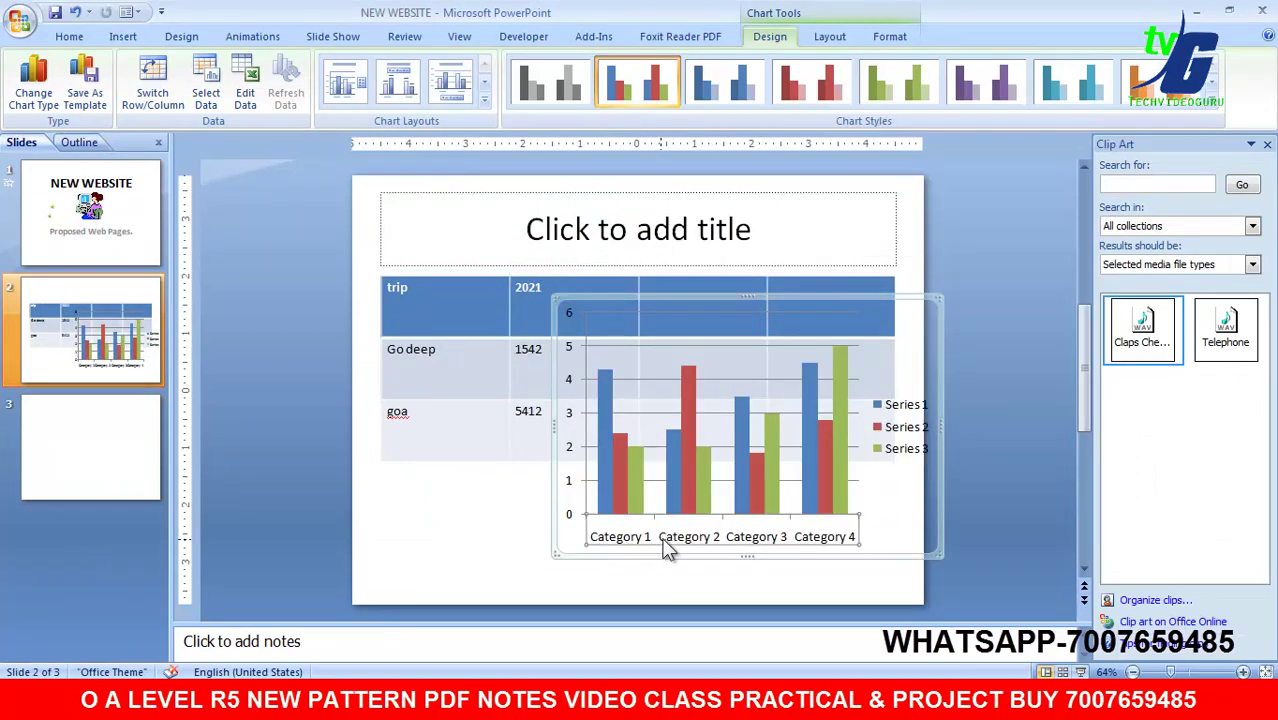
pyautogui.rightClick(607, 304)
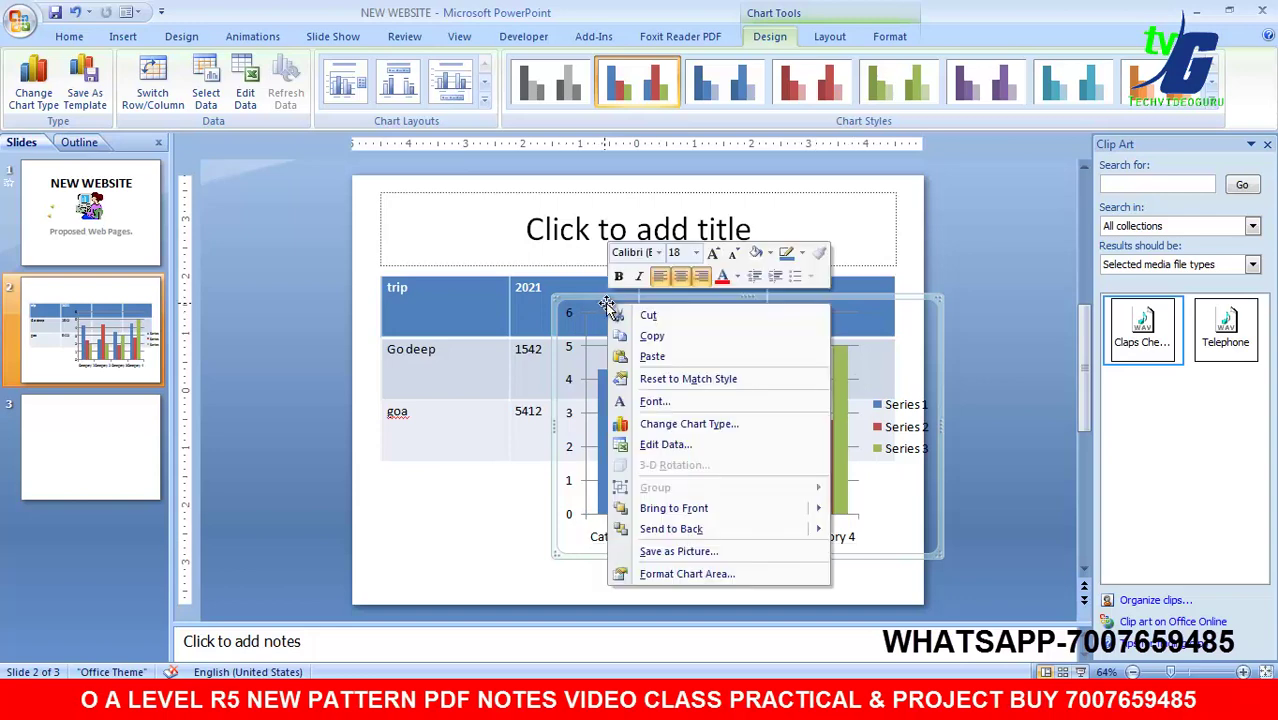
pyautogui.click(710, 425)
pyautogui.click(856, 499)
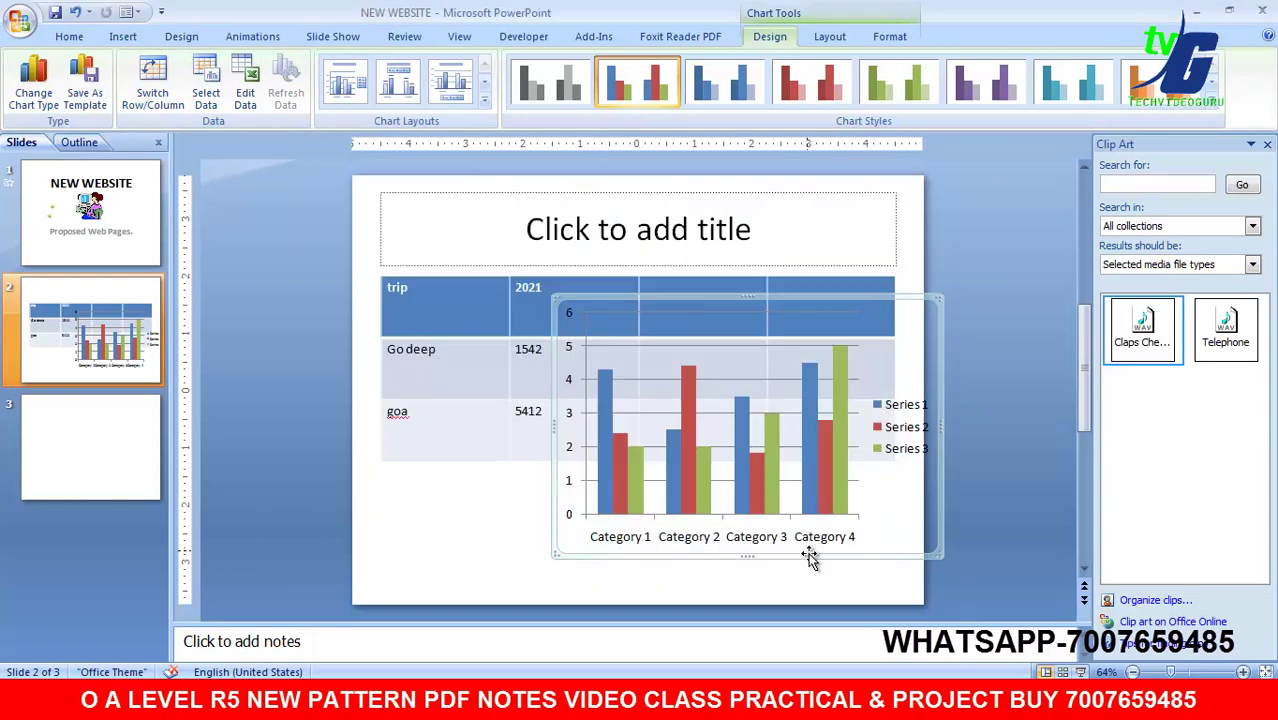
pyautogui.press('Delete')
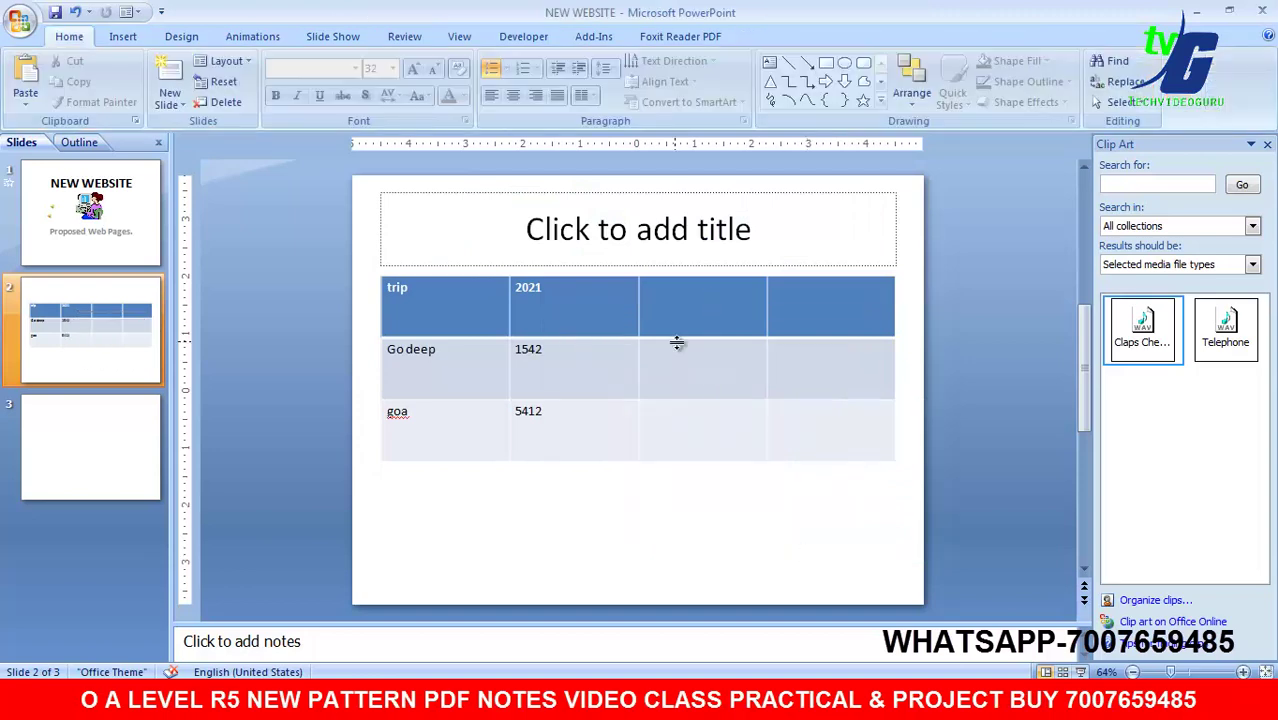
# Step: Select the trip table, dismiss its shortcut menu, and go to empty slide 3
pyautogui.click(690, 385)
pyautogui.rightClick(673, 467)
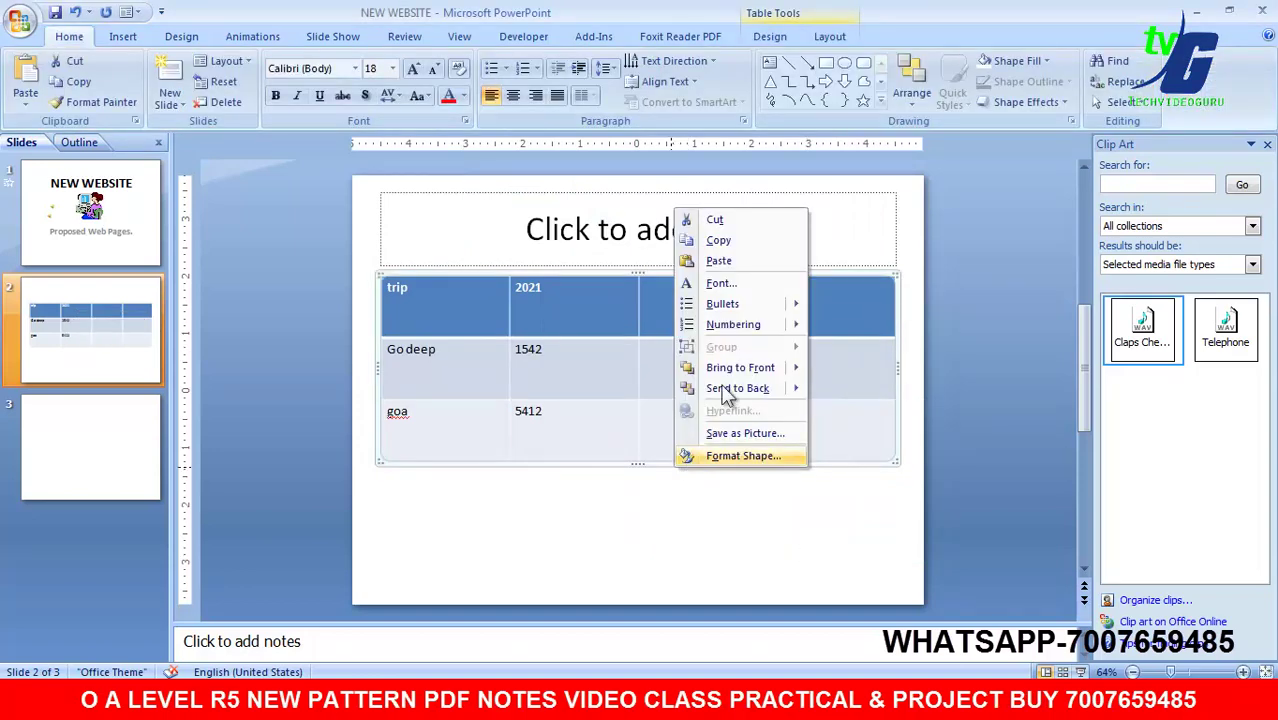
pyautogui.moveTo(737, 296)
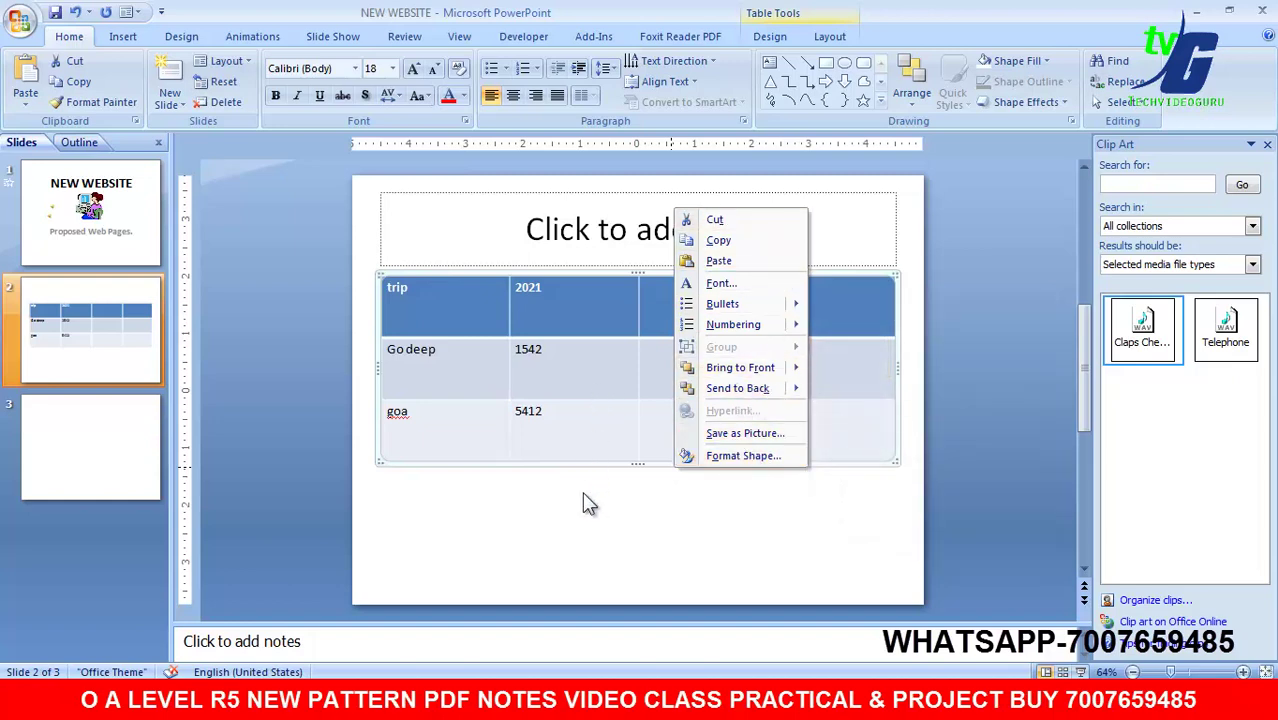
pyautogui.press('Escape')
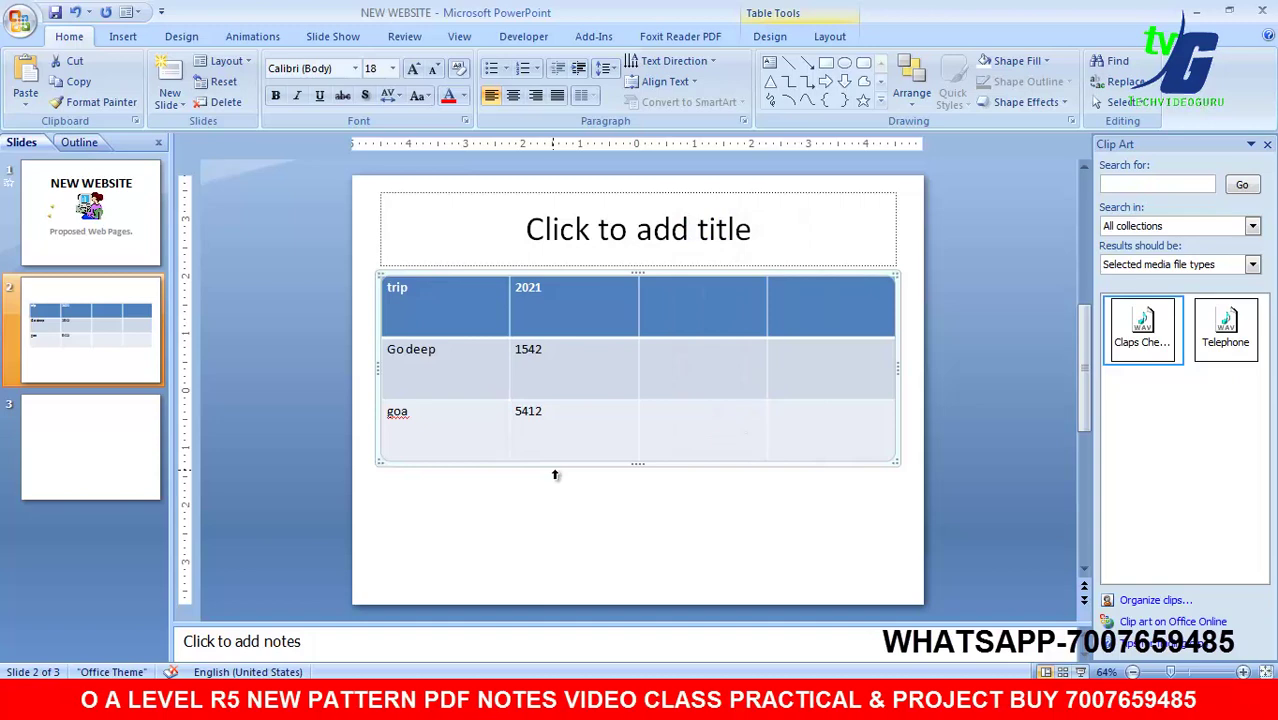
pyautogui.click(98, 466)
# Step: Recheck the syllabus PDF, then return to the presentation's Insert commands
pyautogui.hotkey('alt', 'Tab')
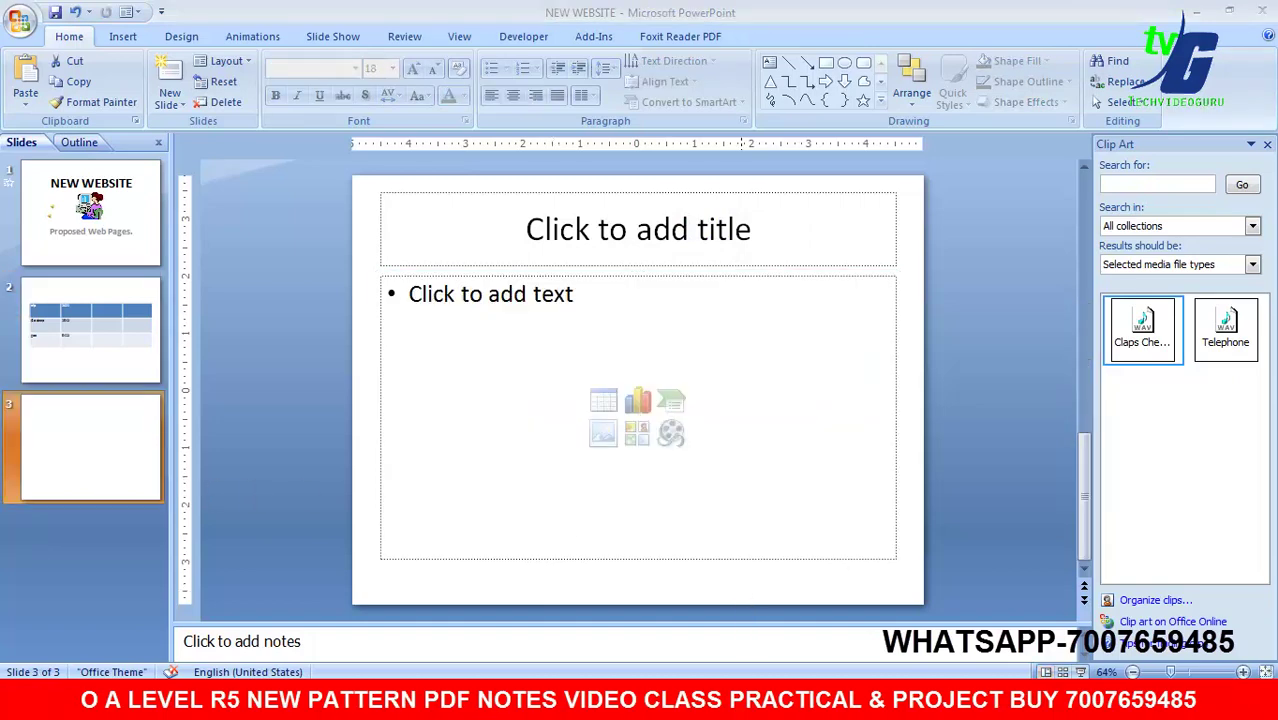
pyautogui.hotkey('alt', 'Tab')
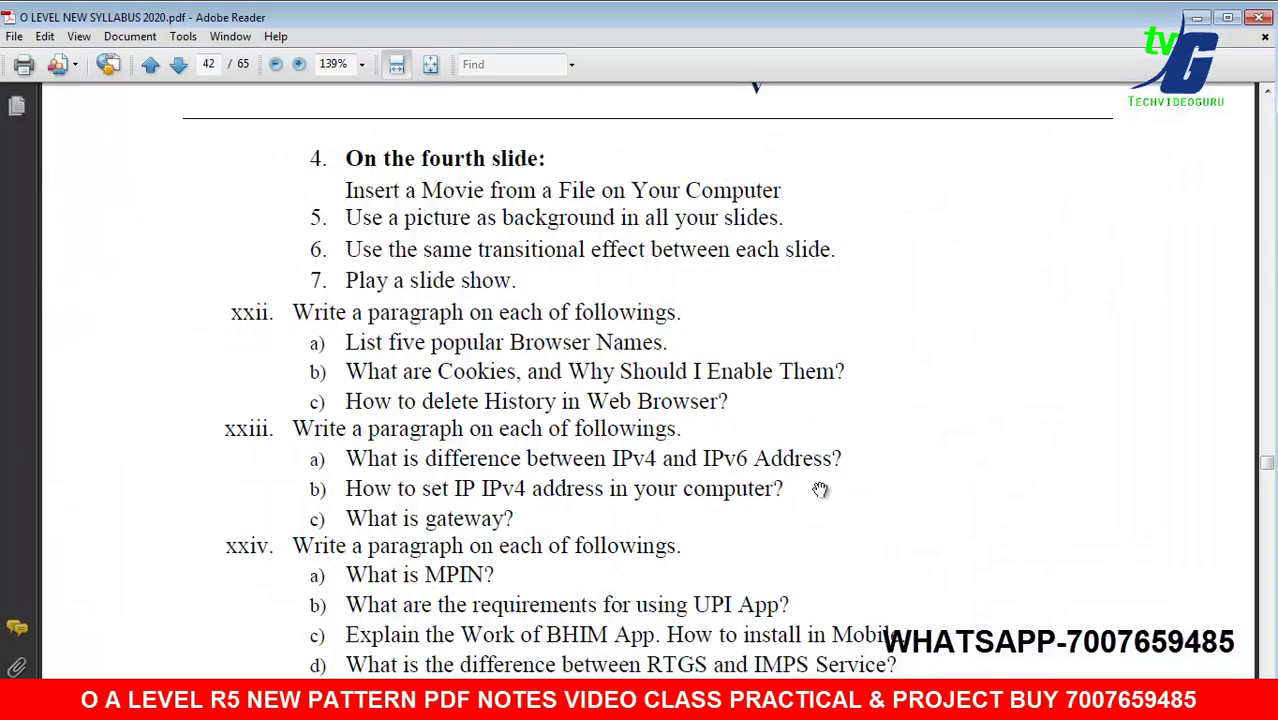
pyautogui.scroll(4, 778, 425)
pyautogui.hotkey('alt', 'Tab')
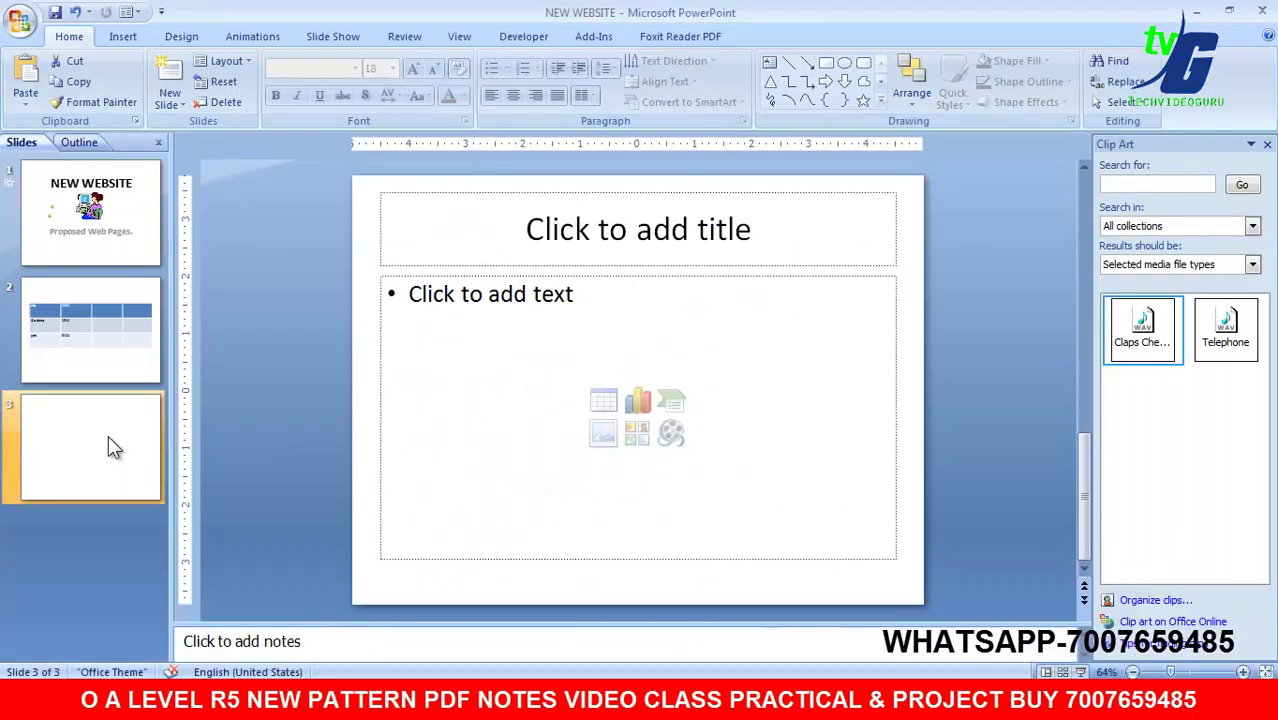
pyautogui.click(120, 38)
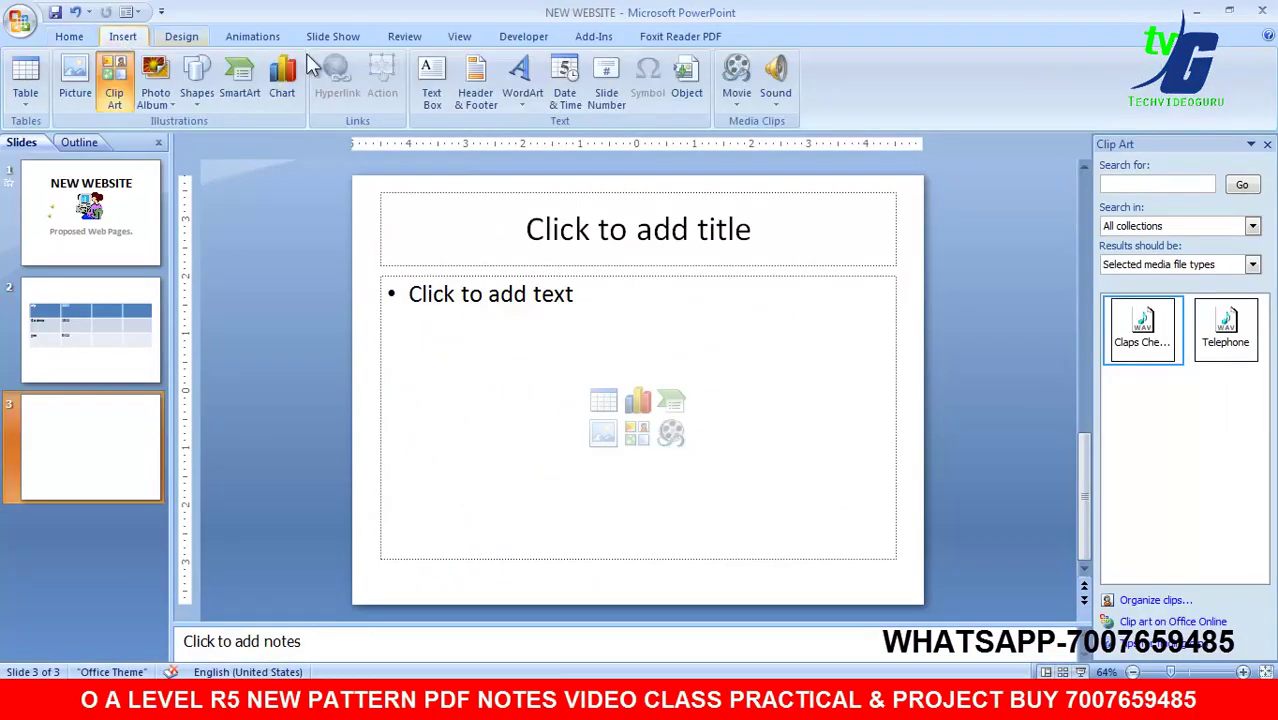
# Step: Insert the Wildlife video from Videos > Sample Videos, starting When Clicked, placed below the title
pyautogui.click(740, 68)
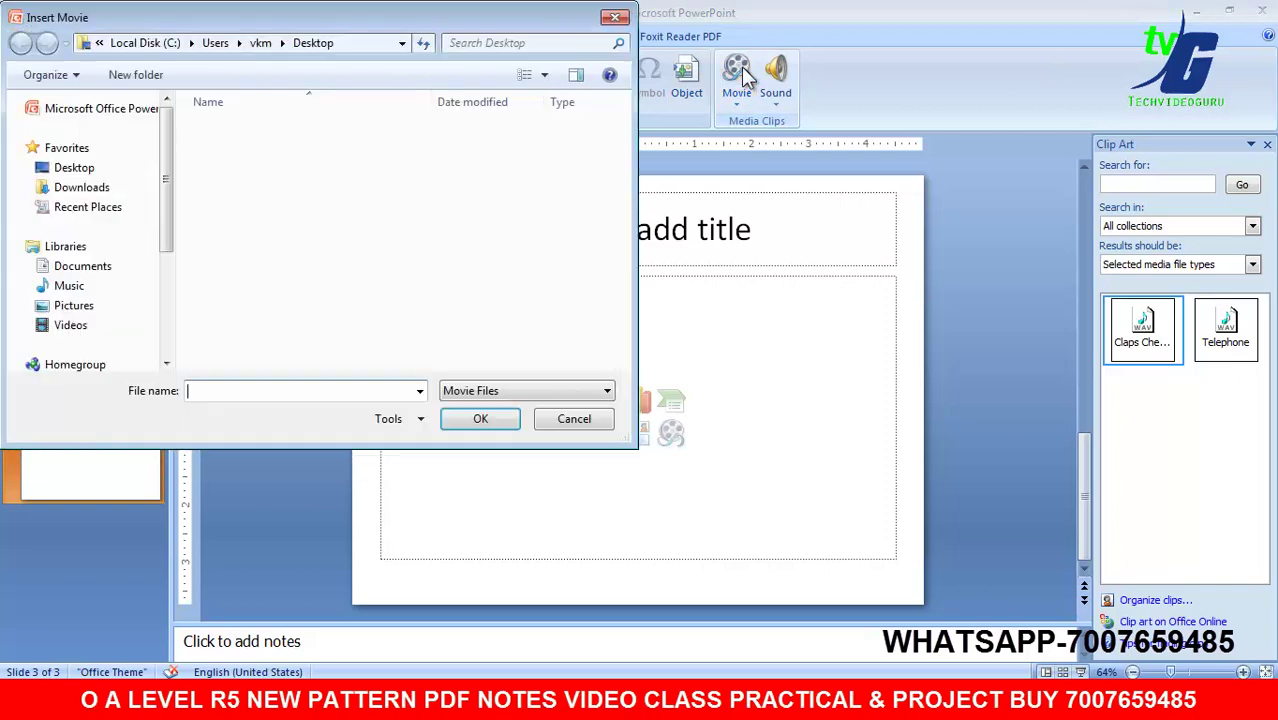
pyautogui.click(90, 325)
pyautogui.scroll(-5, 440, 200)
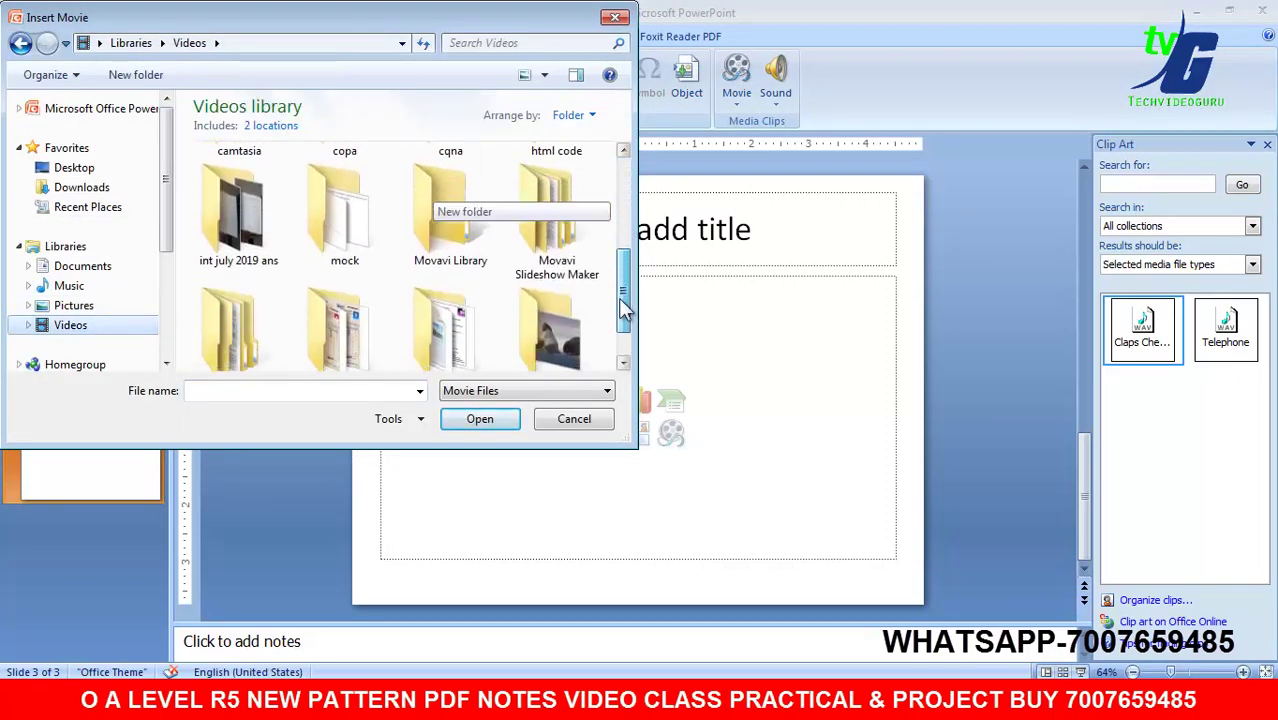
pyautogui.doubleClick(575, 309)
pyautogui.click(262, 198)
pyautogui.click(478, 422)
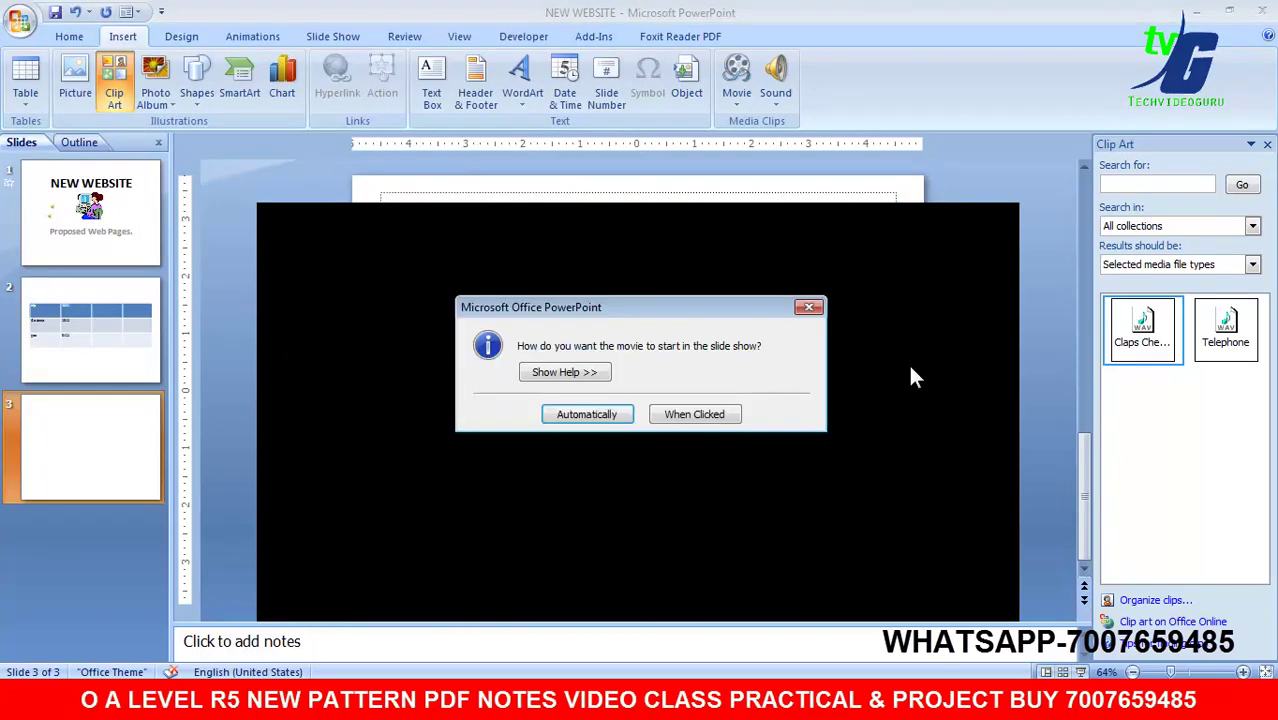
pyautogui.click(713, 416)
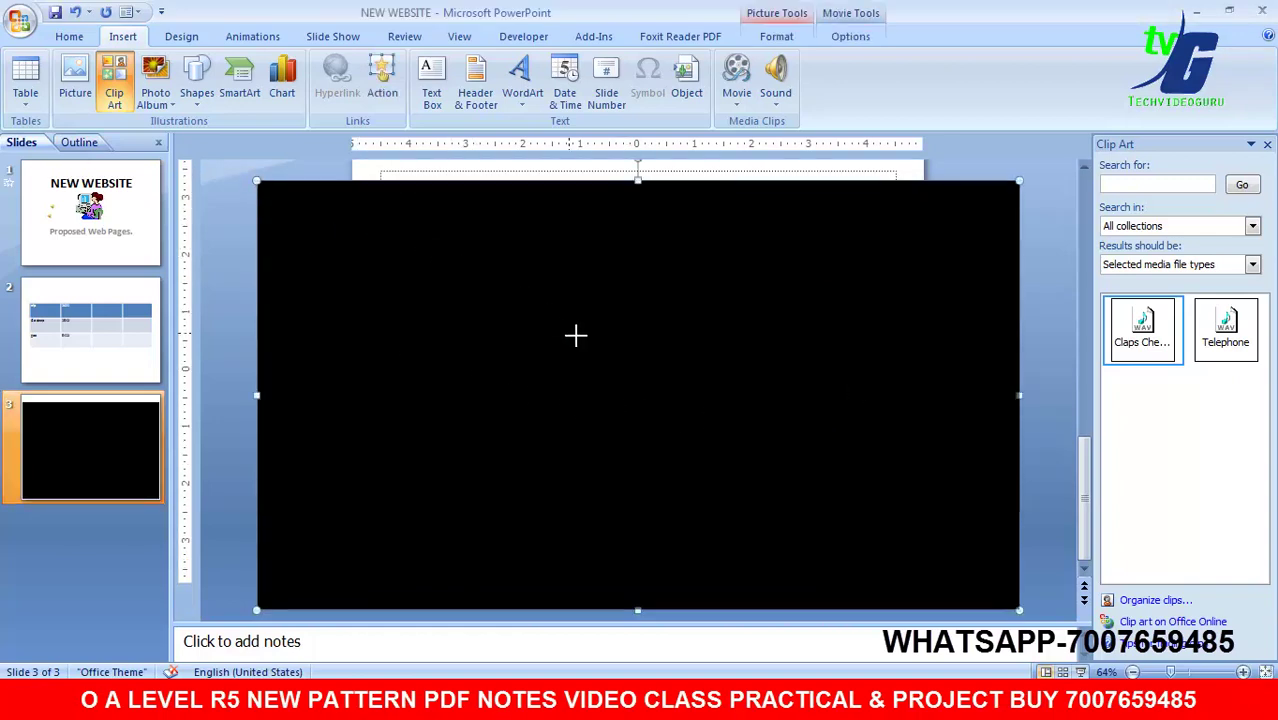
pyautogui.moveTo(696, 442); pyautogui.dragTo(566, 375)
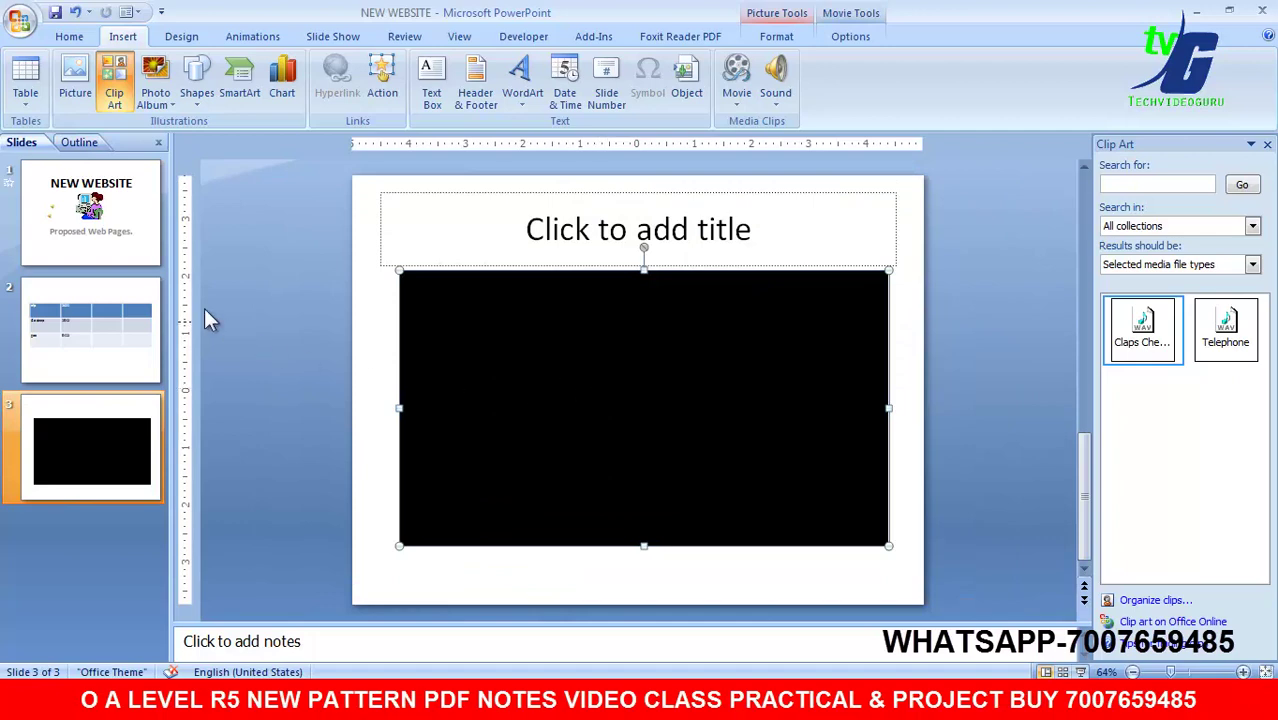
pyautogui.click(254, 37)
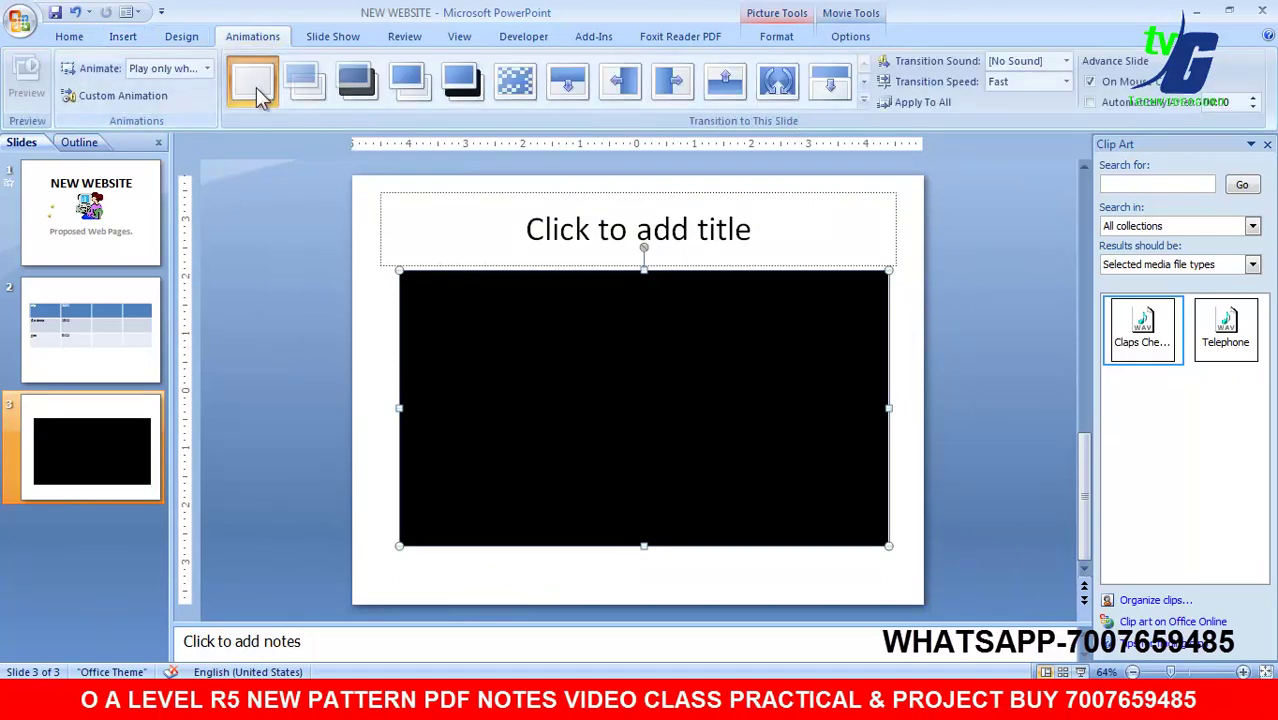
# Step: Run the slide show from the beginning, decline the linked PDF, play the horse video, then exit
pyautogui.click(333, 36)
pyautogui.click(30, 78)
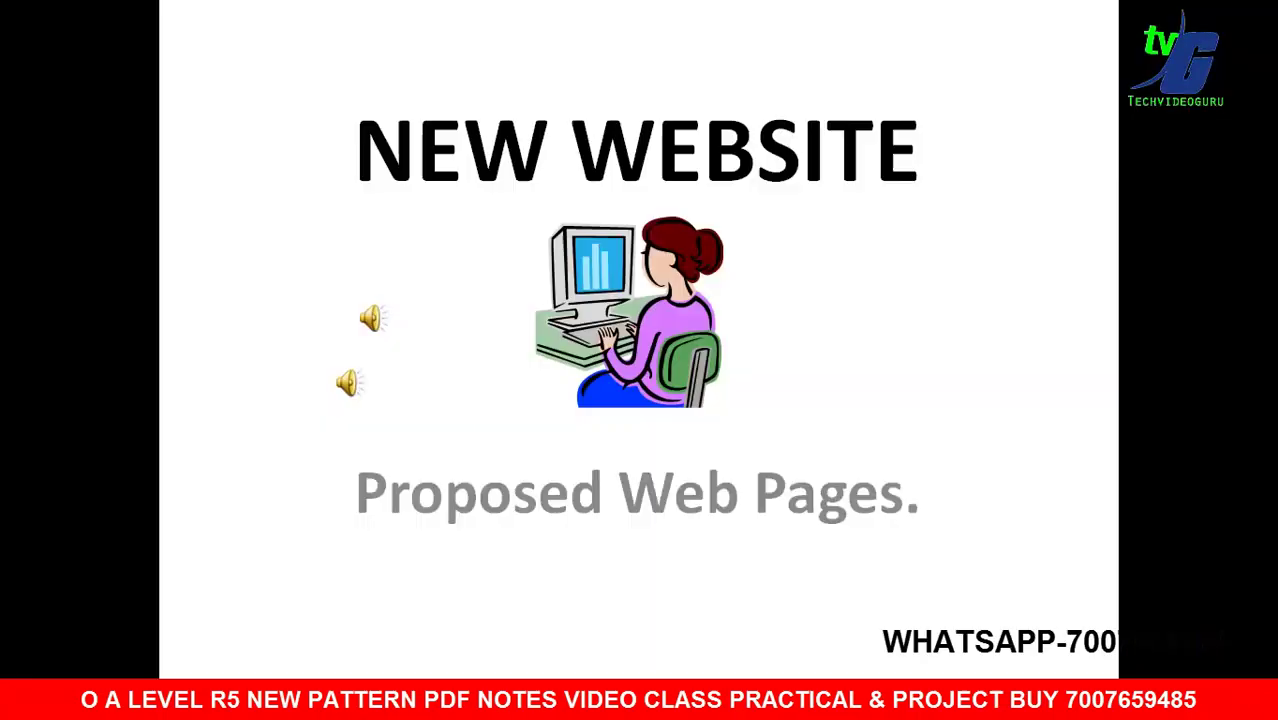
pyautogui.click(664, 326)
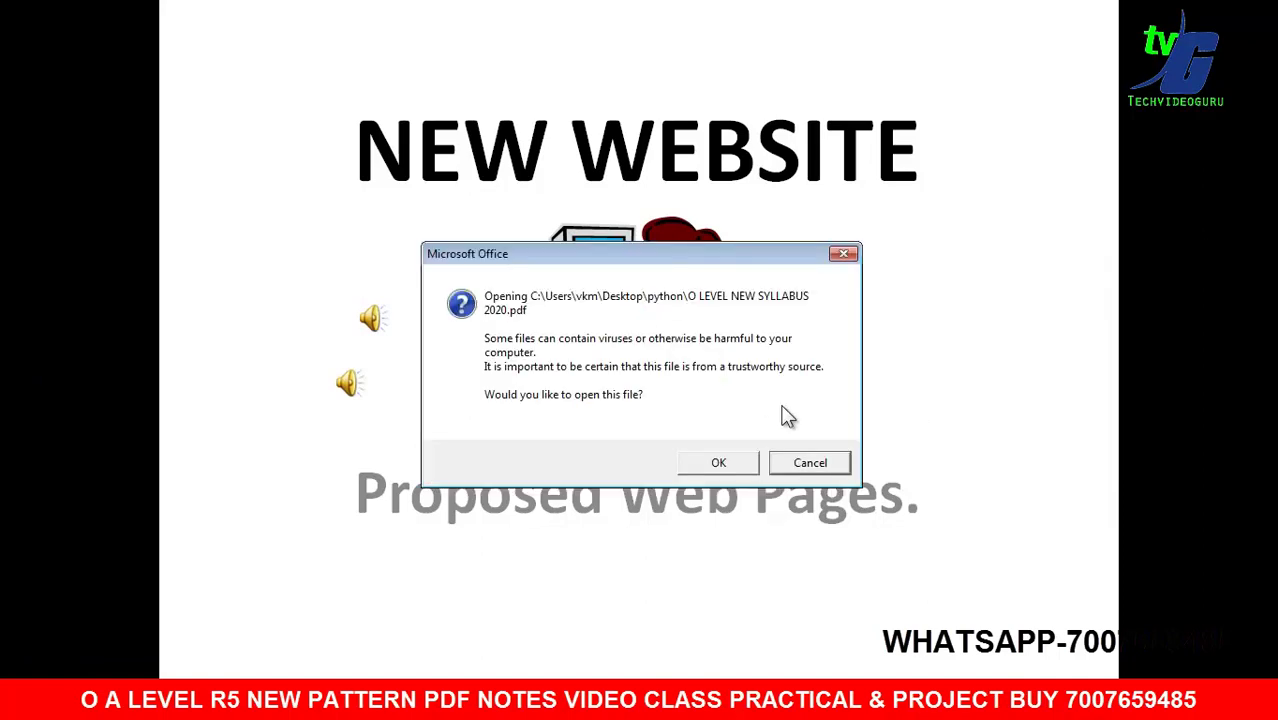
pyautogui.click(803, 463)
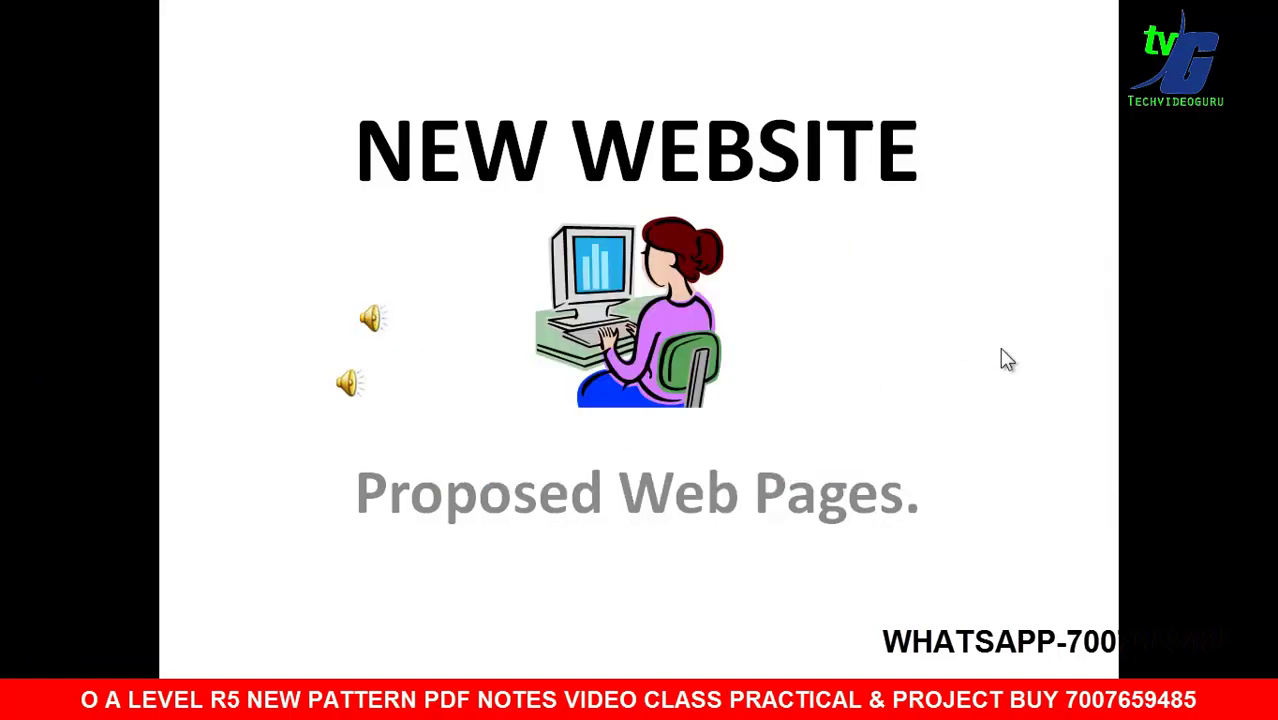
pyautogui.click(1030, 372)
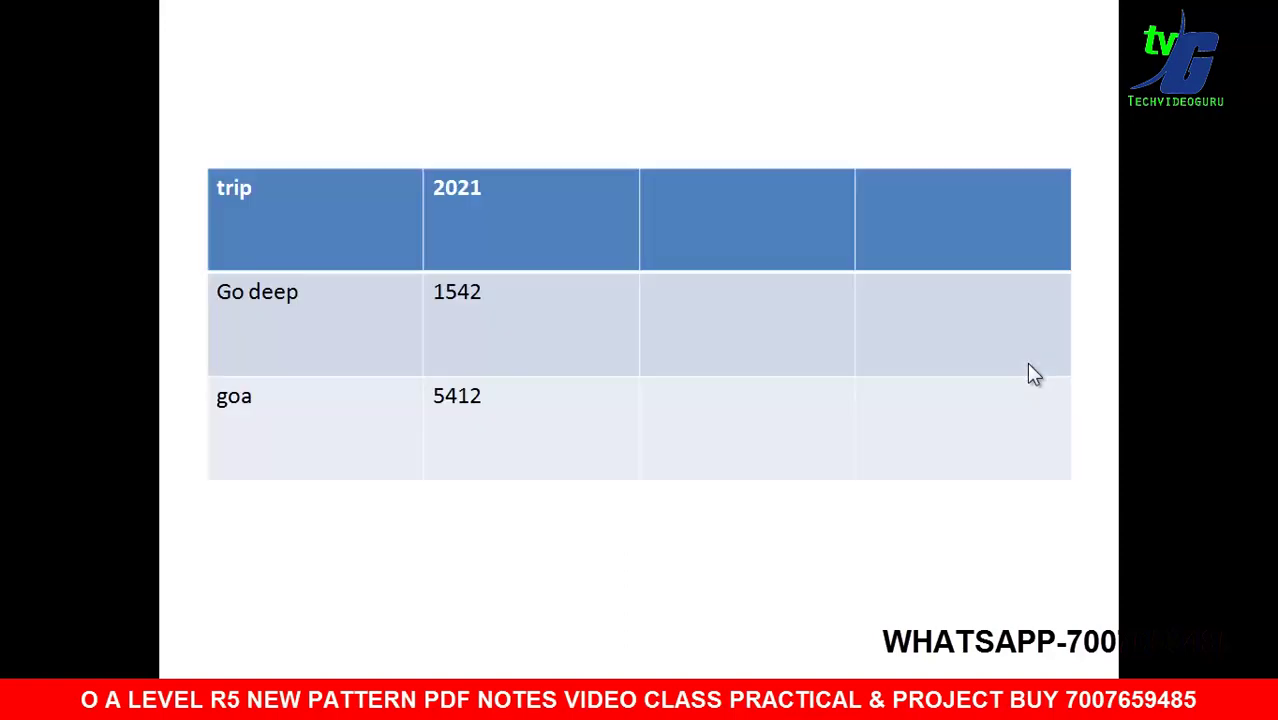
pyautogui.click(1080, 530)
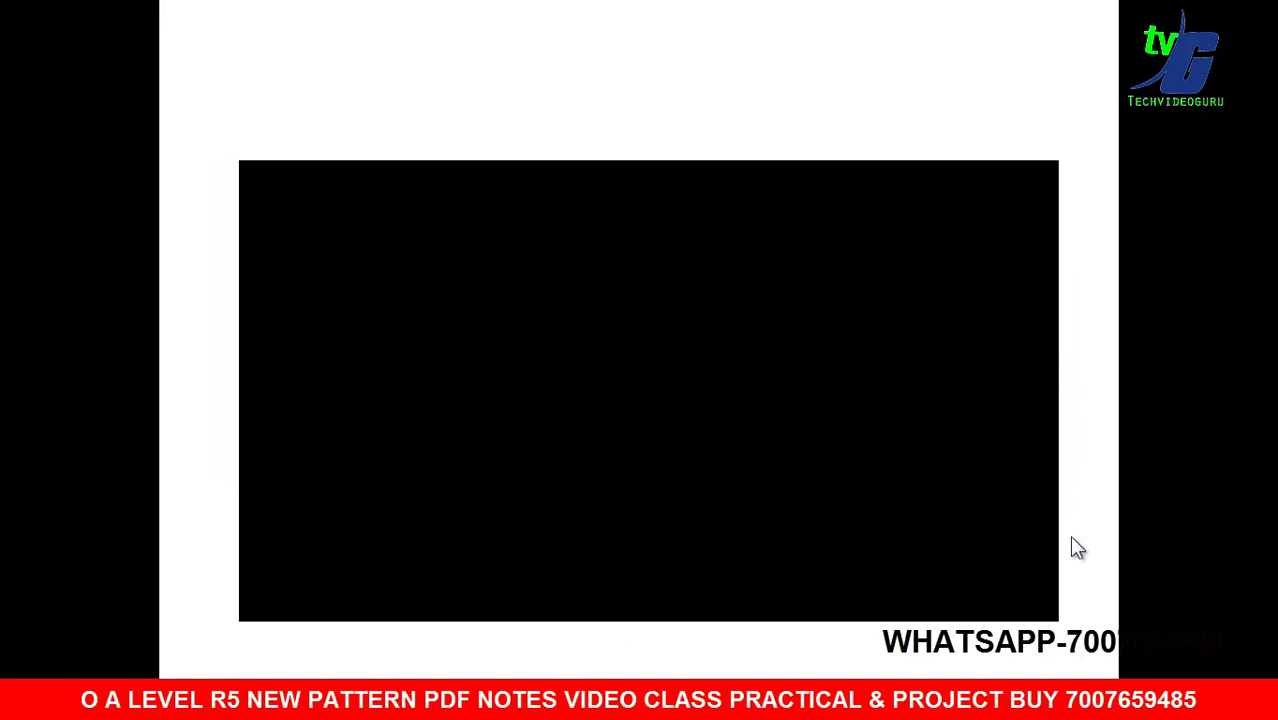
pyautogui.click(654, 403)
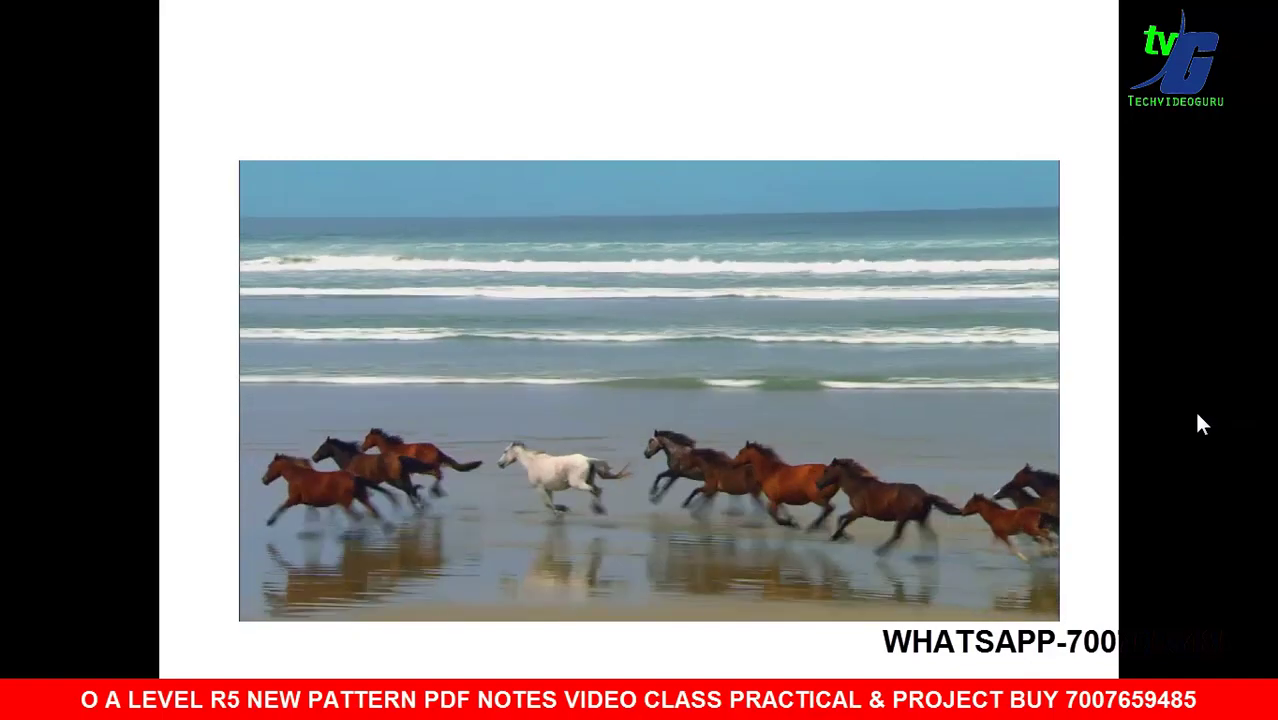
pyautogui.click(1193, 408)
pyautogui.click(1055, 416)
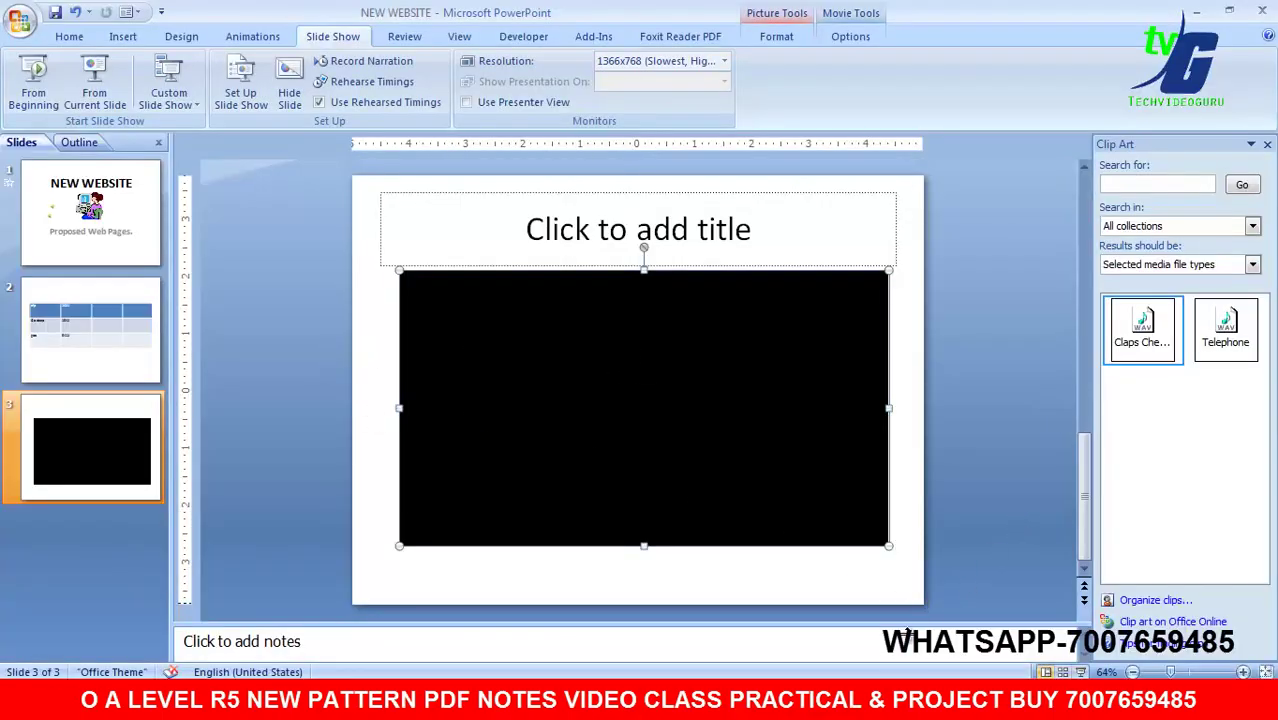
pyautogui.hotkey('alt', 'Tab')
pyautogui.scroll(-1, 1001, 302)
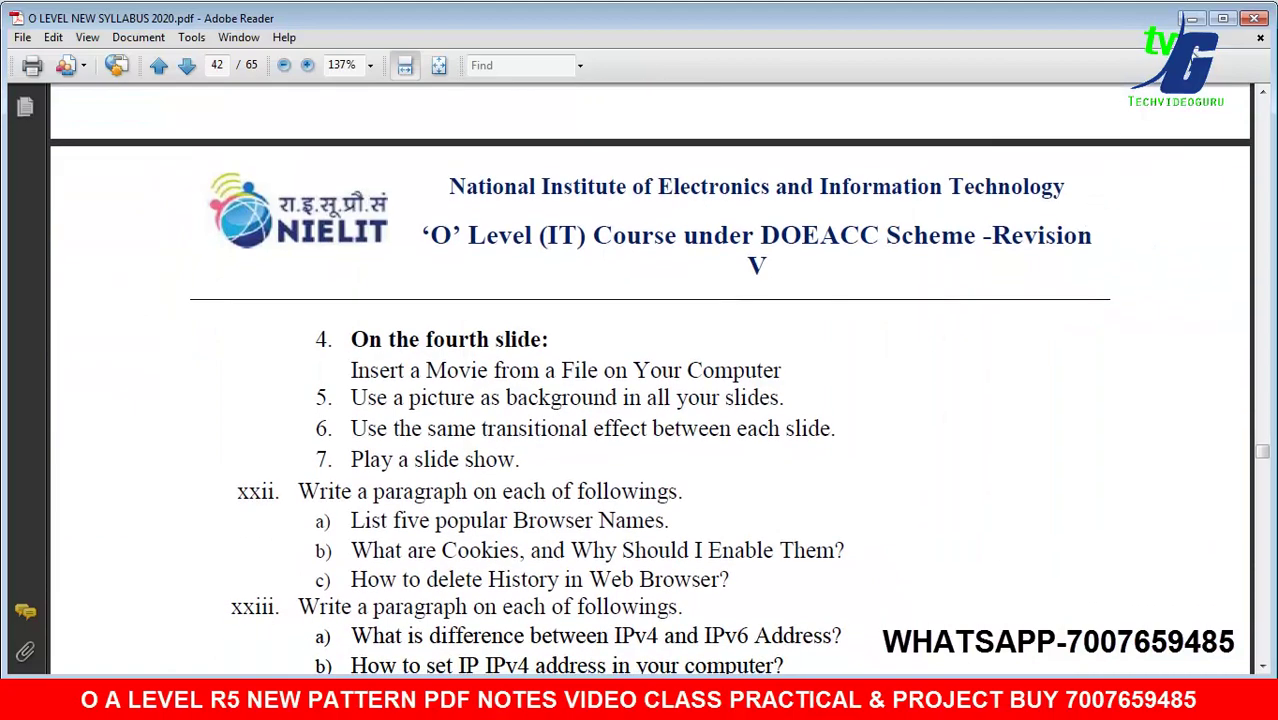
pyautogui.scroll(-4, 730, 240)
pyautogui.scroll(-2, 690, 228)
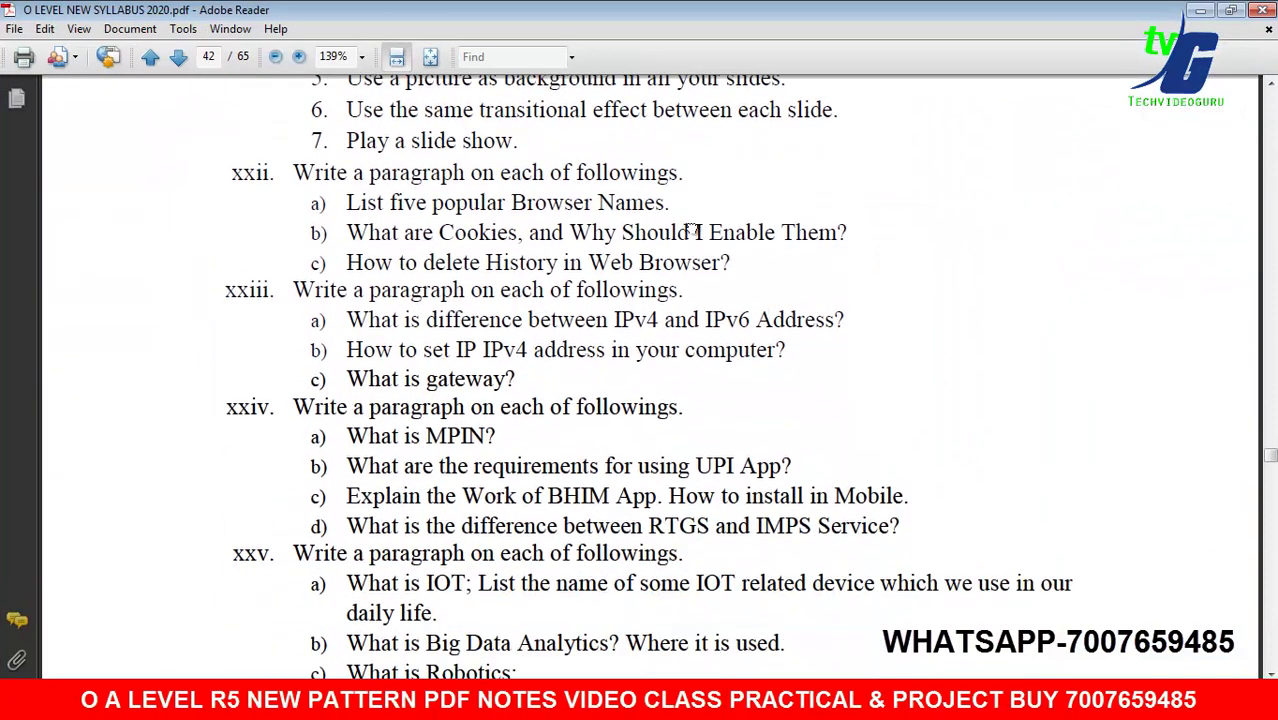
pyautogui.scroll(-2, 690, 228)
pyautogui.scroll(-3, 631, 357)
pyautogui.scroll(-2, 591, 262)
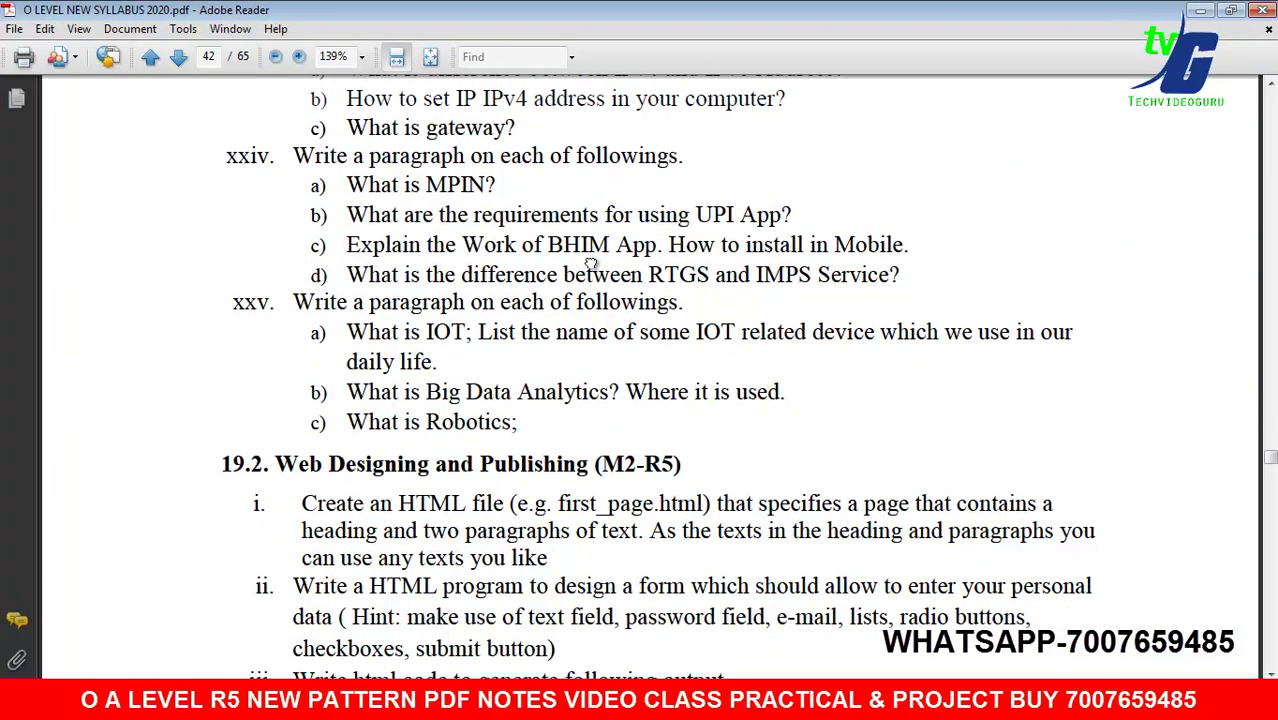
pyautogui.scroll(-3, 740, 300)
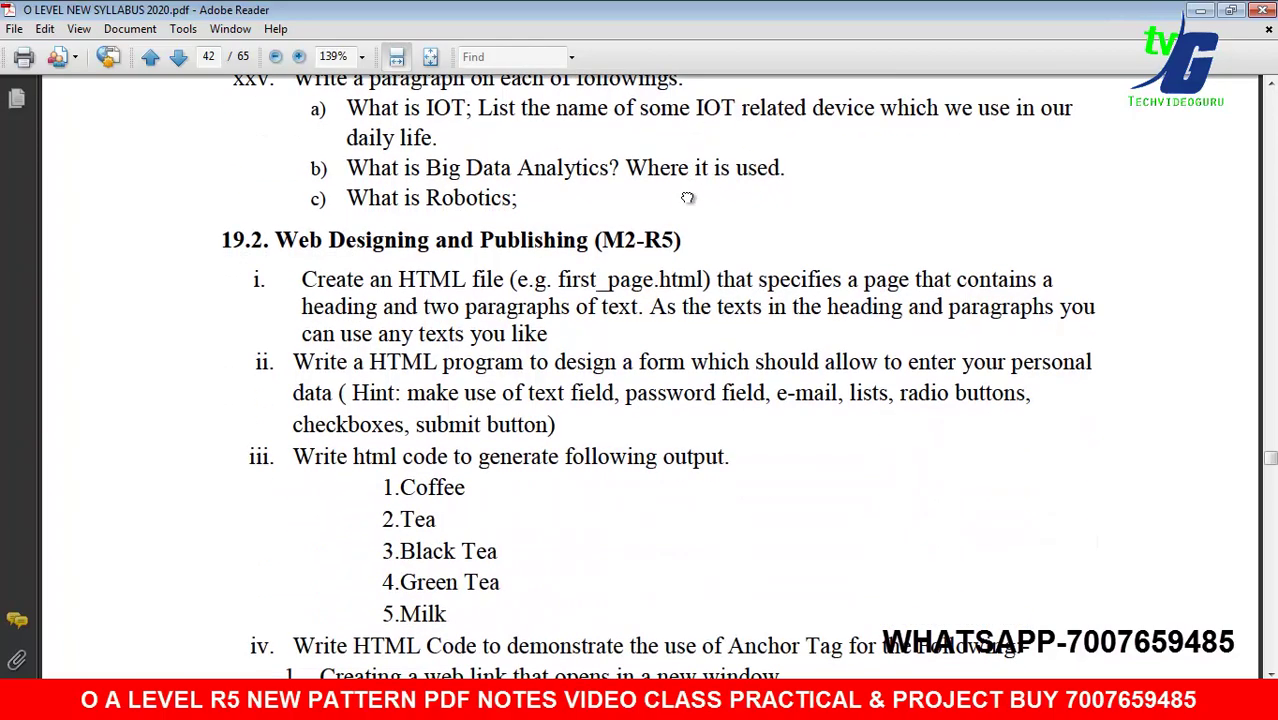
pyautogui.scroll(4, 680, 400)
pyautogui.scroll(6, 605, 520)
pyautogui.scroll(5, 605, 530)
pyautogui.scroll(3, 560, 515)
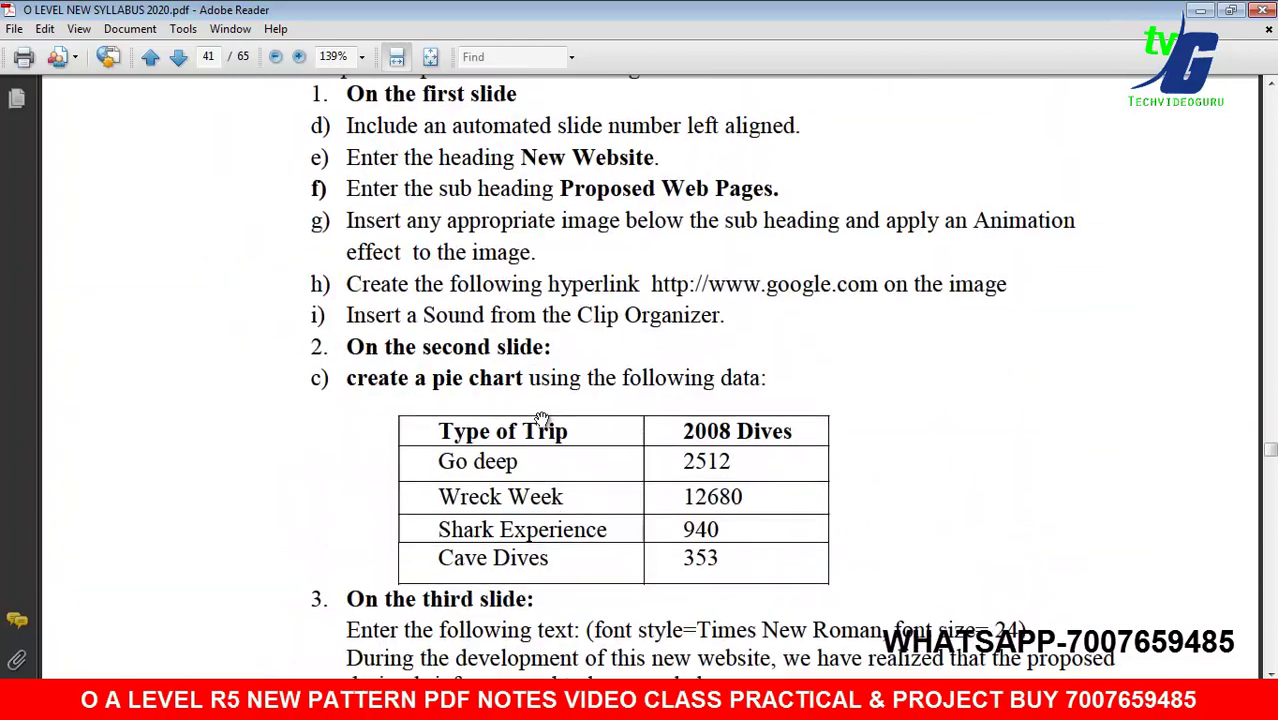
pyautogui.scroll(3, 487, 336)
pyautogui.scroll(4, 444, 446)
pyautogui.scroll(3, 444, 440)
pyautogui.scroll(6, 450, 300)
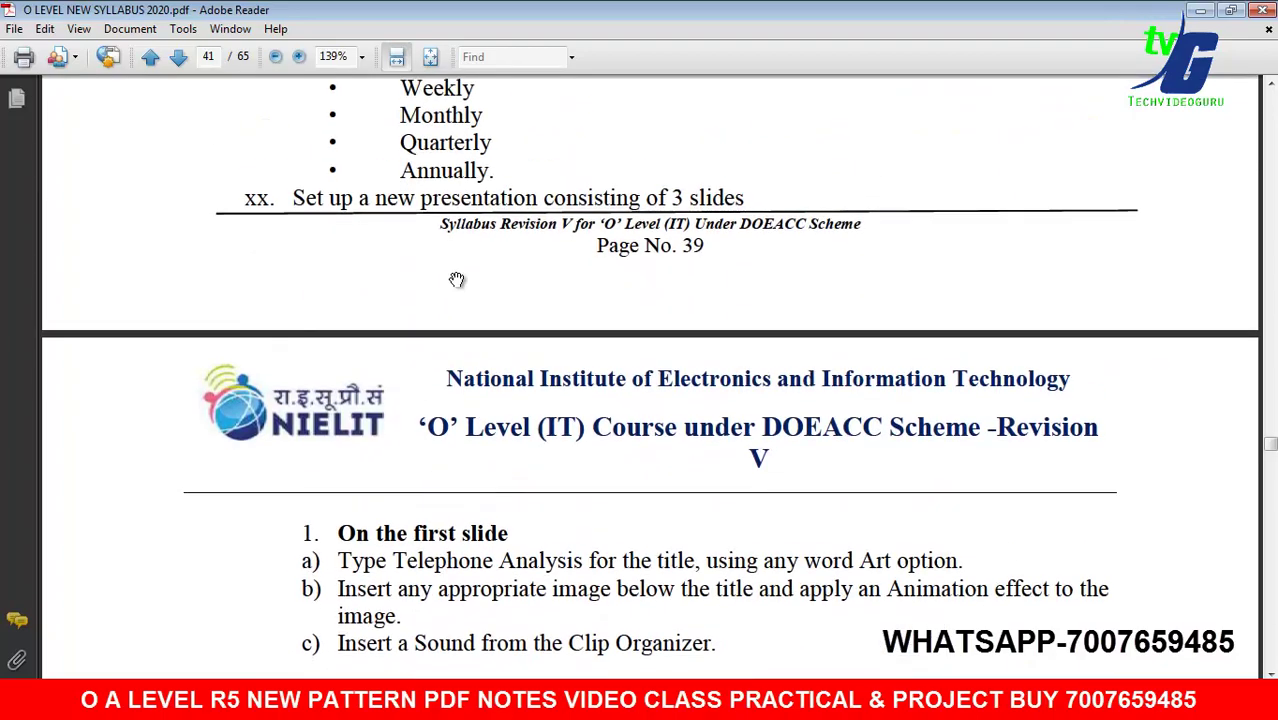
pyautogui.scroll(5, 420, 370)
pyautogui.scroll(3, 400, 300)
pyautogui.scroll(3, 458, 342)
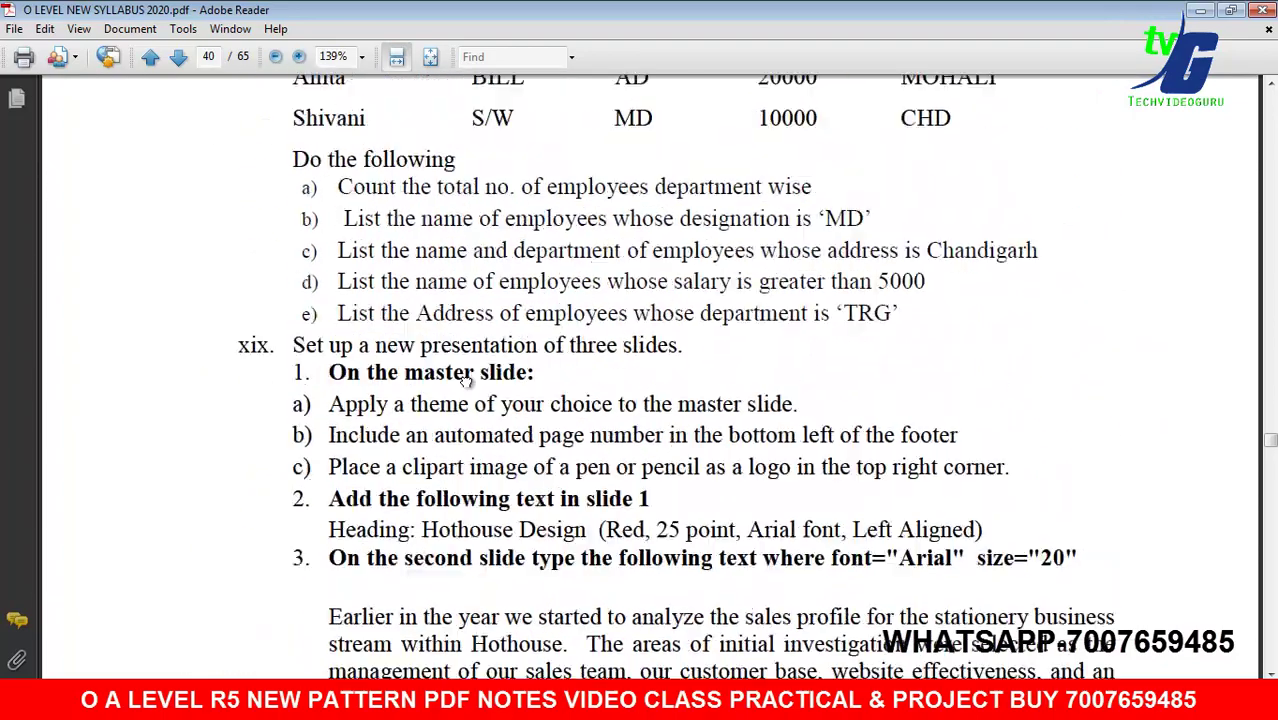
pyautogui.scroll(3, 400, 297)
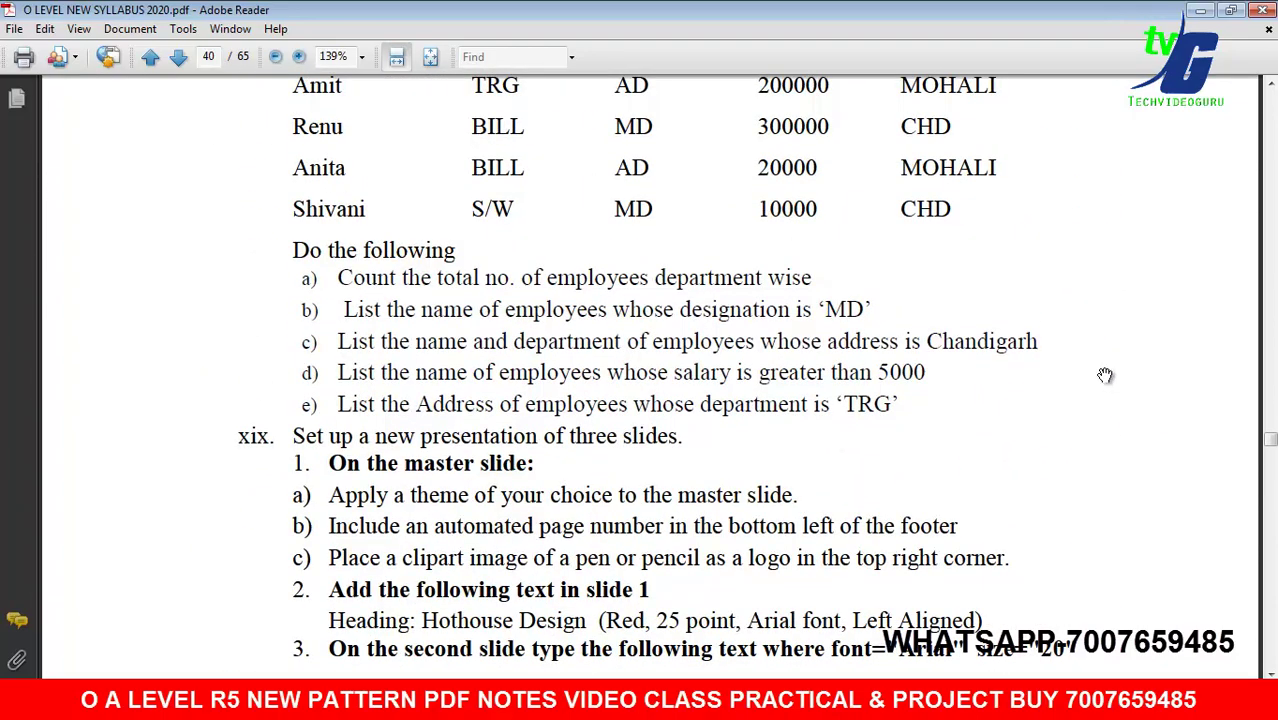
pyautogui.hotkey('alt', 'Tab')
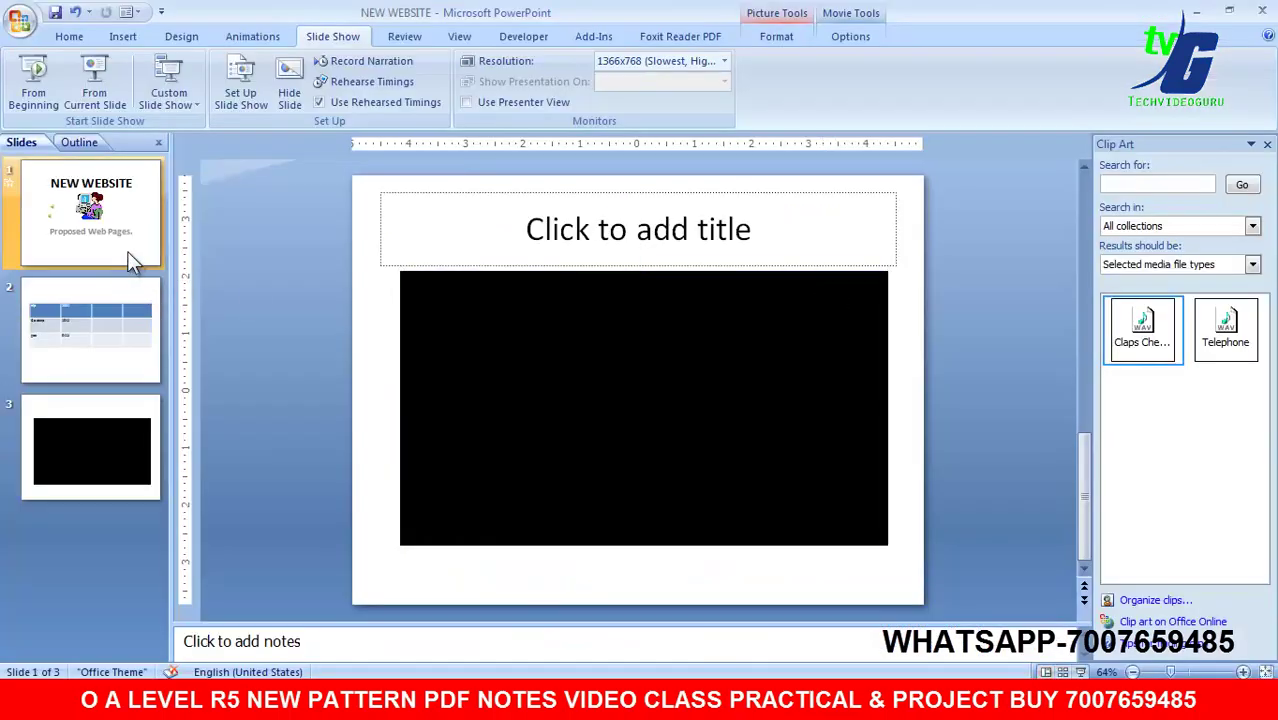
# Step: Select the clip-art picture on the title slide and open the Custom Animation pane
pyautogui.click(118, 330)
pyautogui.click(72, 36)
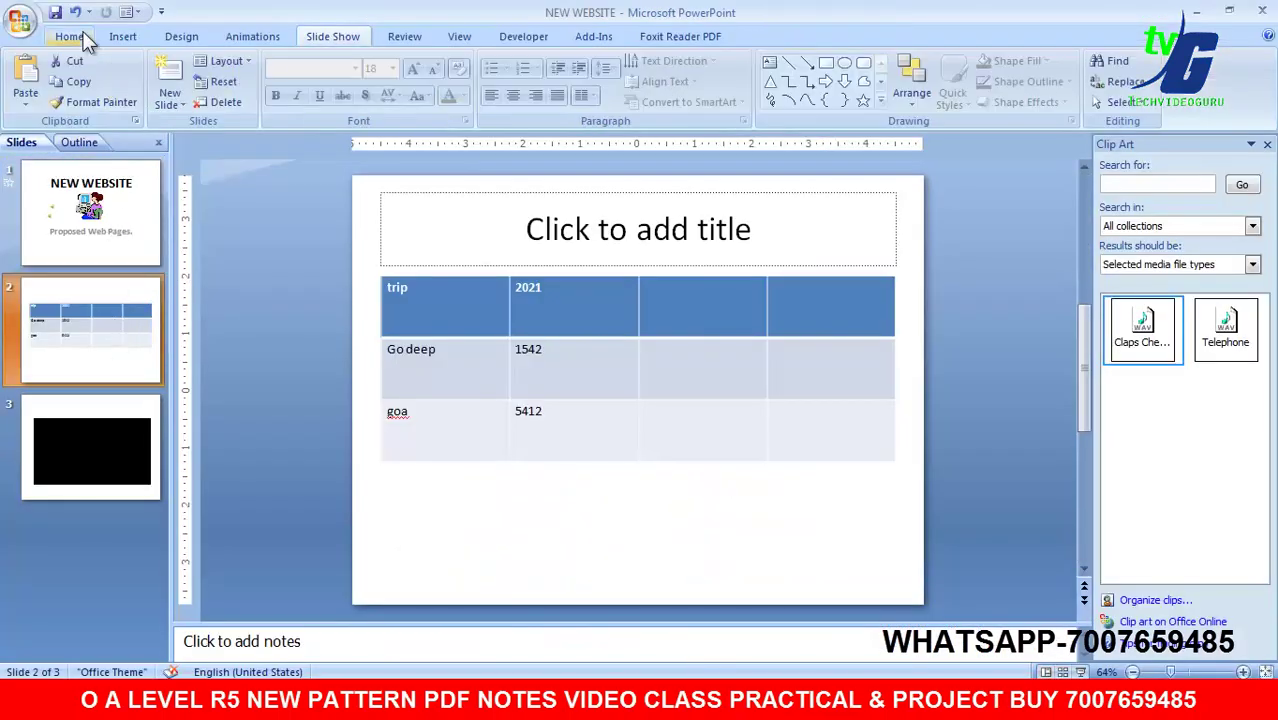
pyautogui.click(108, 185)
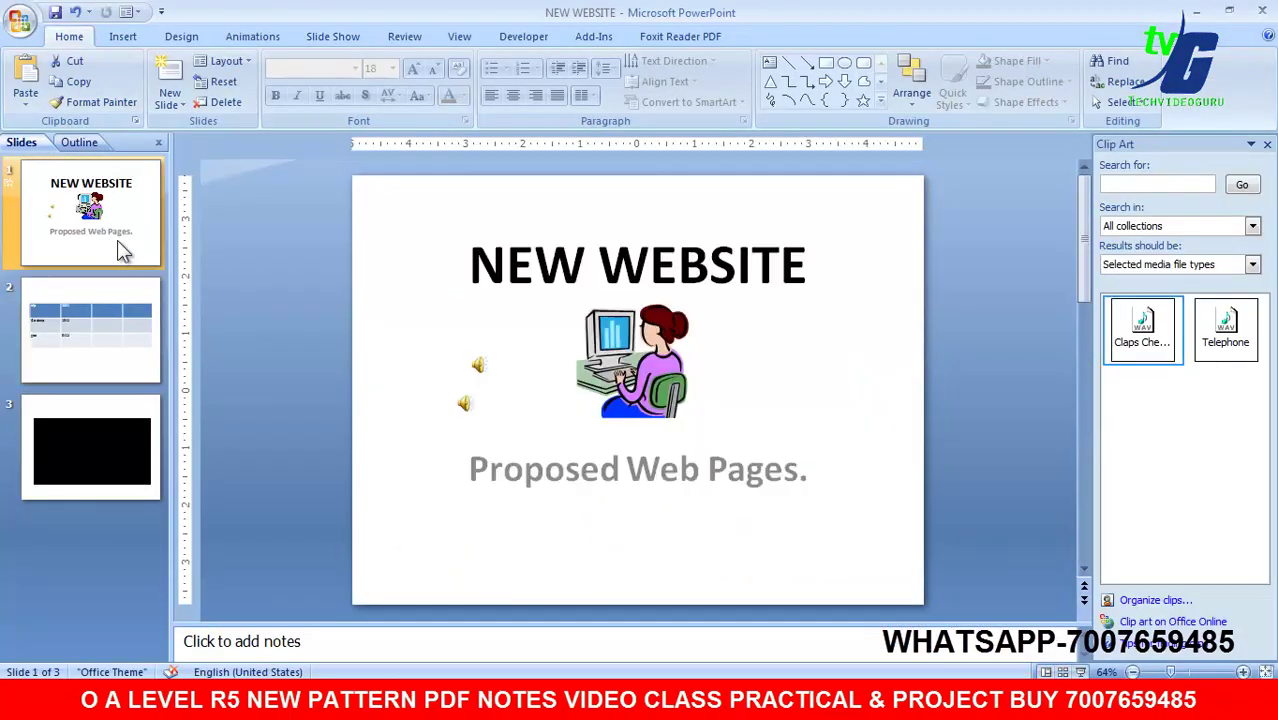
pyautogui.click(181, 38)
pyautogui.click(252, 37)
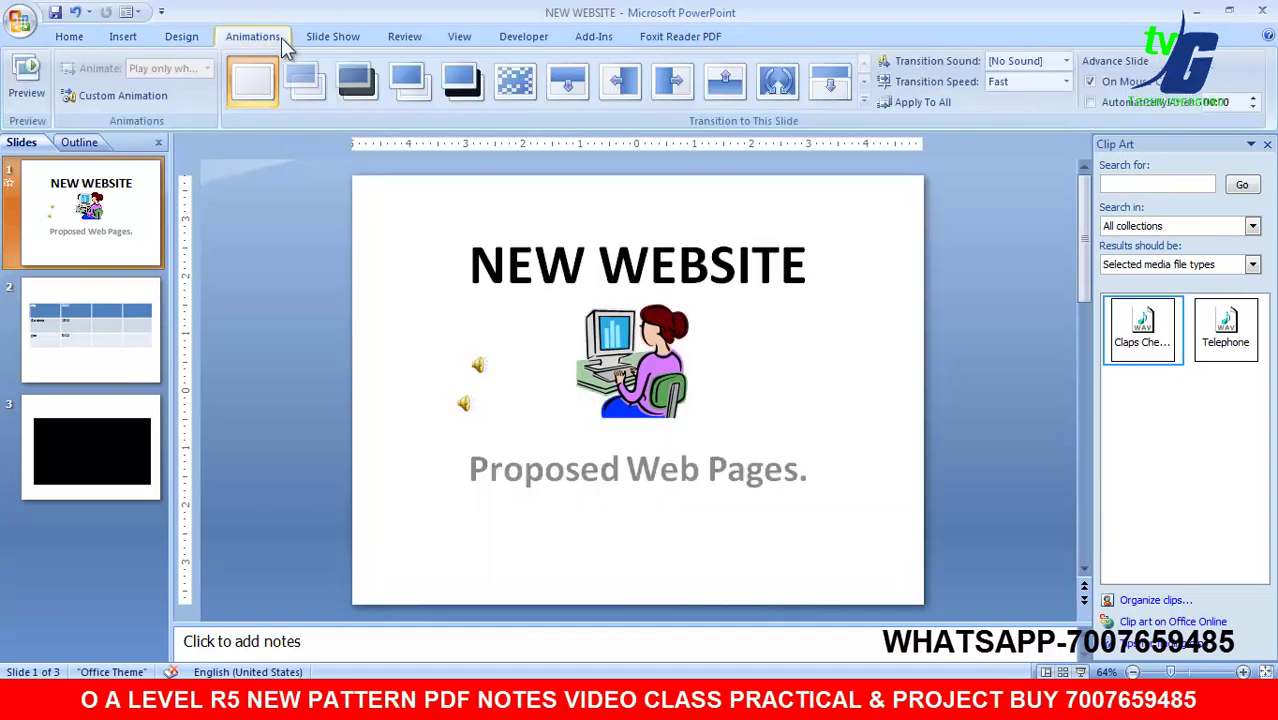
pyautogui.click(306, 38)
pyautogui.click(226, 36)
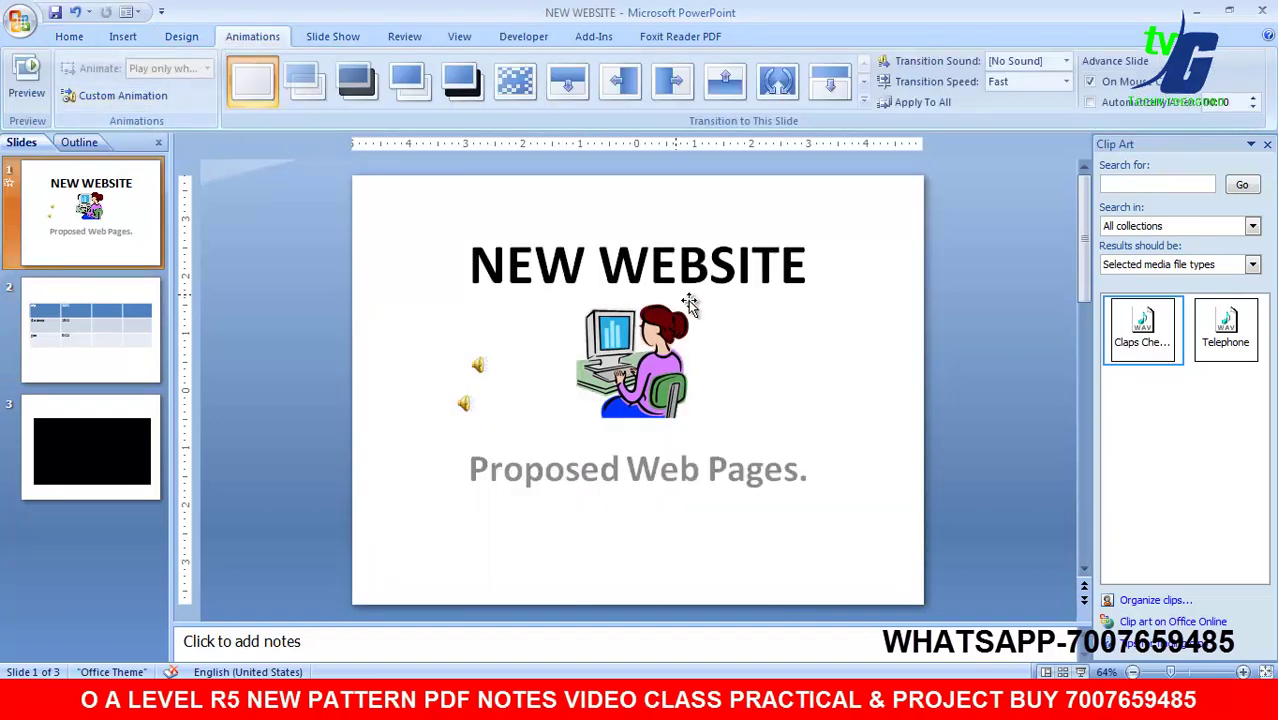
pyautogui.click(650, 347)
pyautogui.click(140, 95)
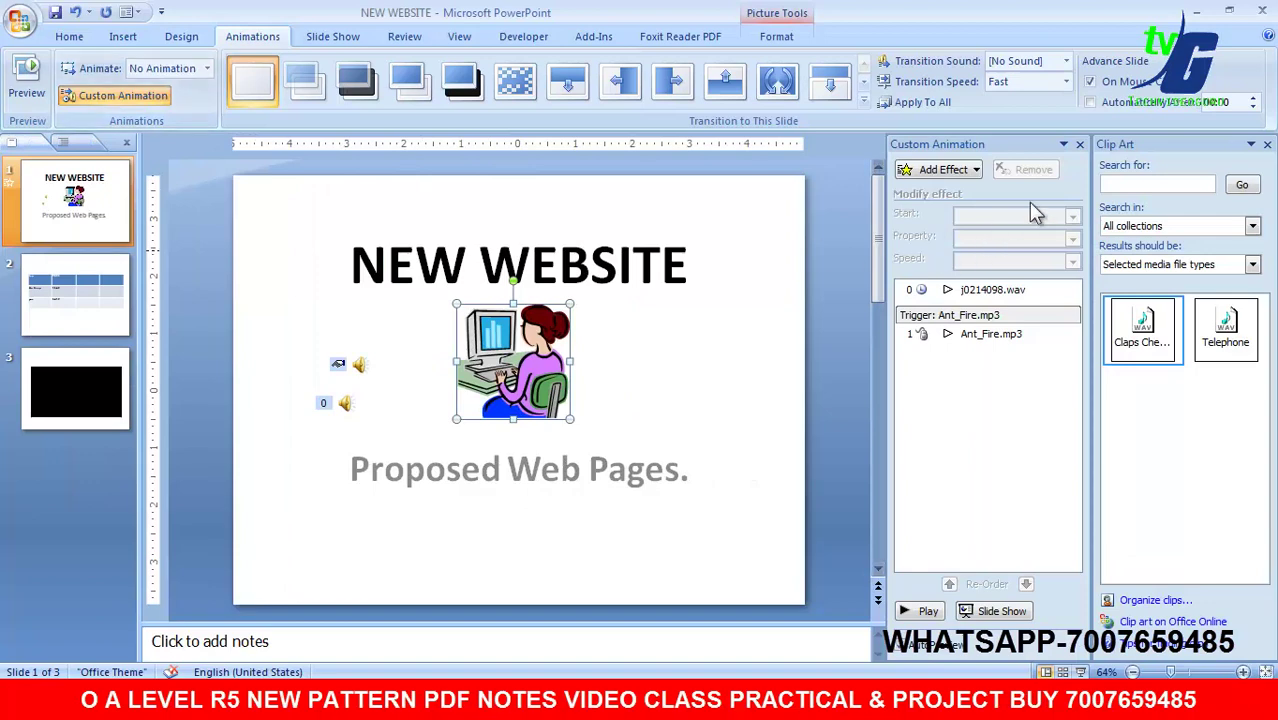
pyautogui.click(1265, 145)
# Step: Add a Crawl In entrance effect to the picture from the More Effects list
pyautogui.click(1162, 170)
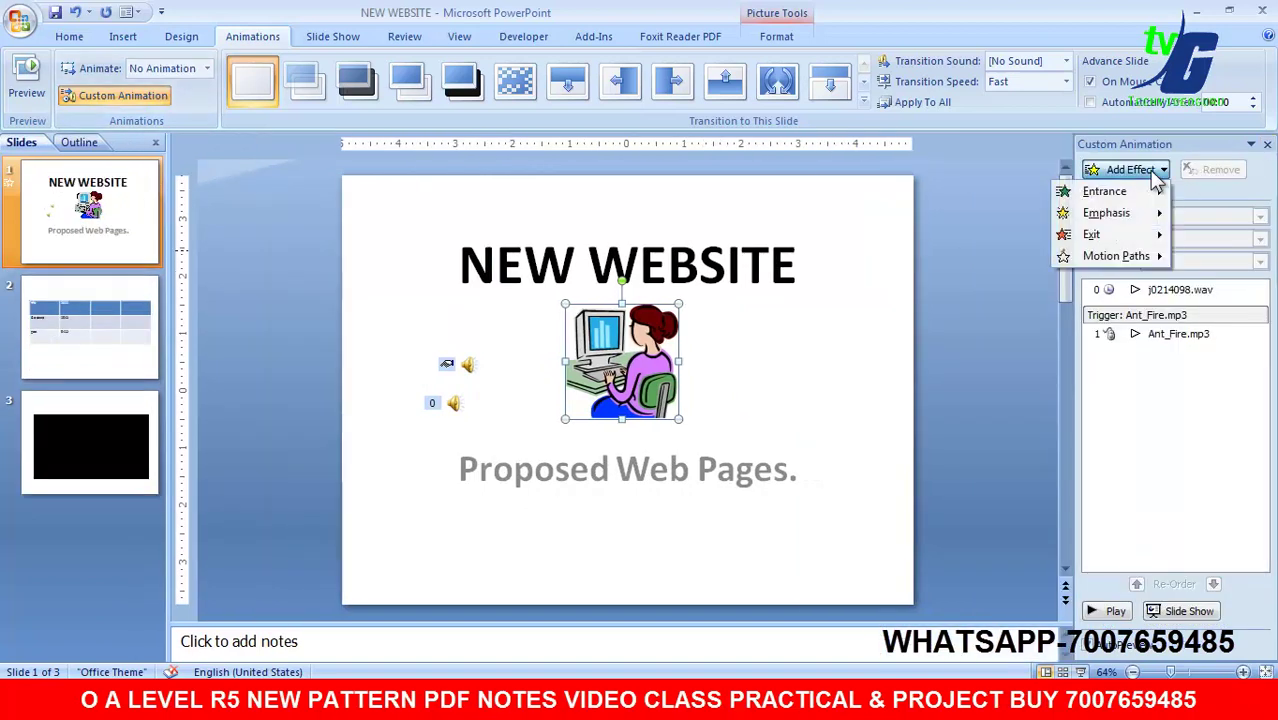
pyautogui.moveTo(1137, 200)
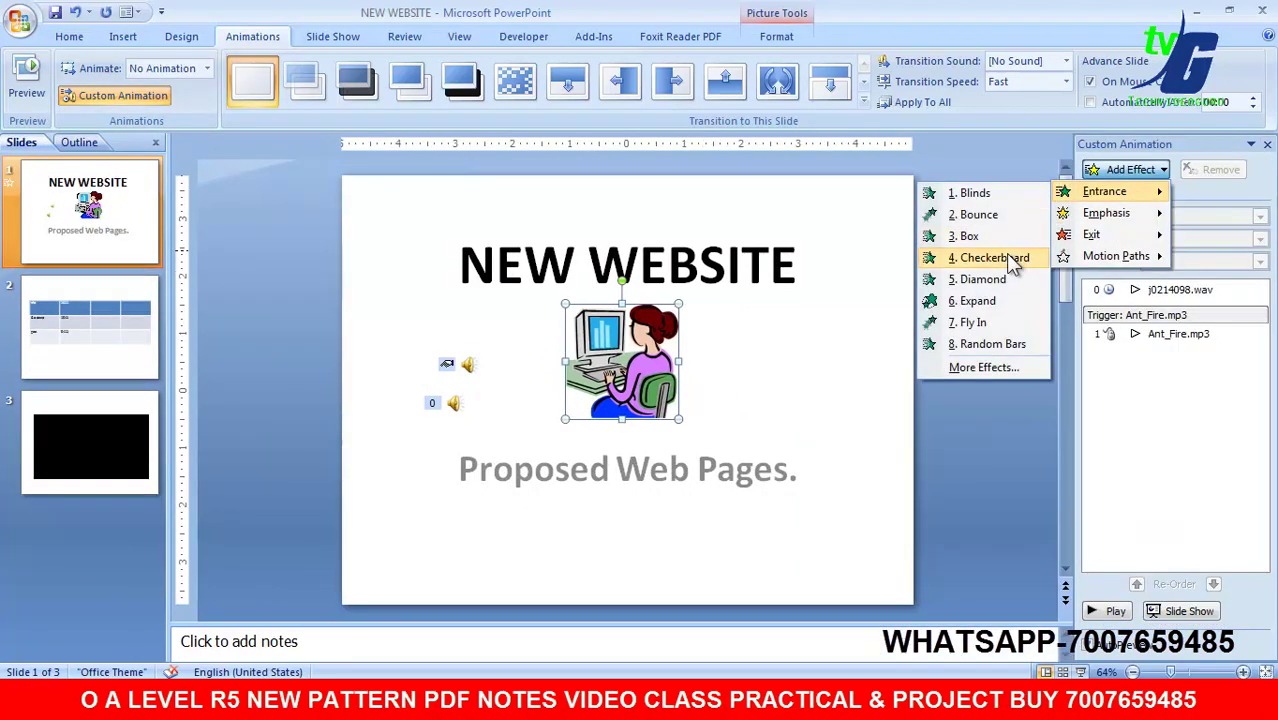
pyautogui.click(988, 367)
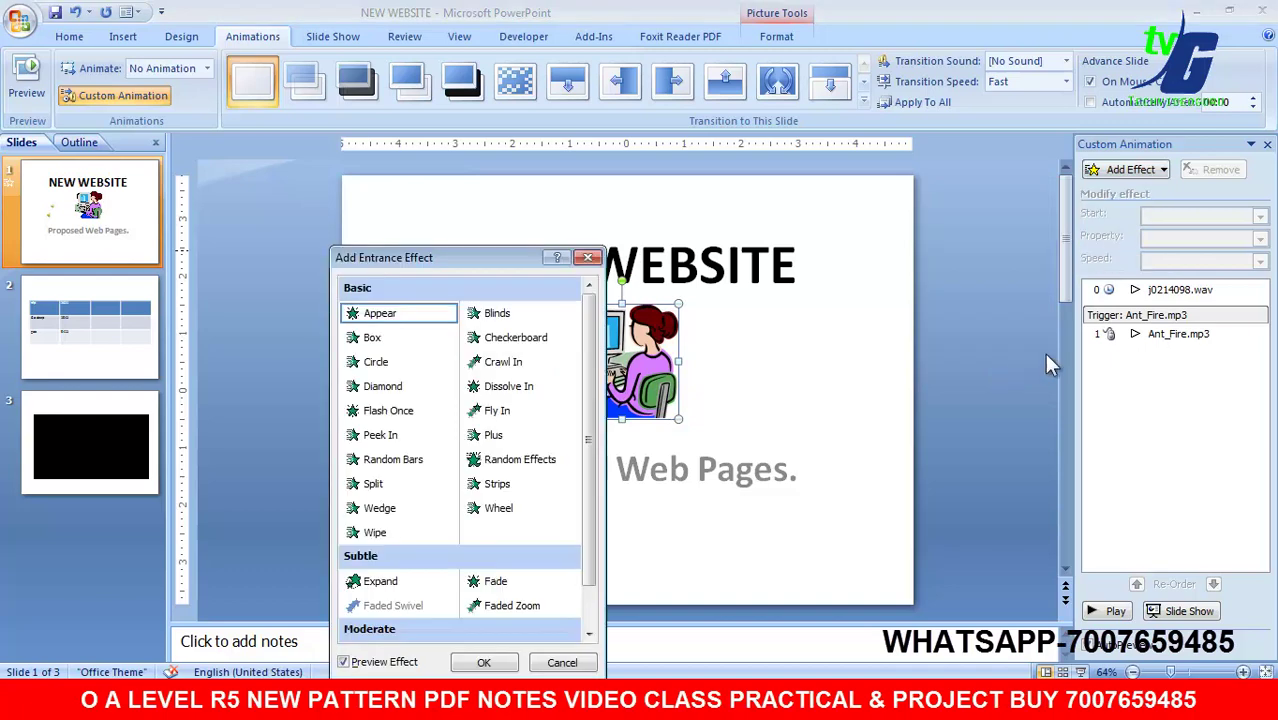
pyautogui.click(520, 386)
pyautogui.moveTo(446, 257); pyautogui.dragTo(206, 162)
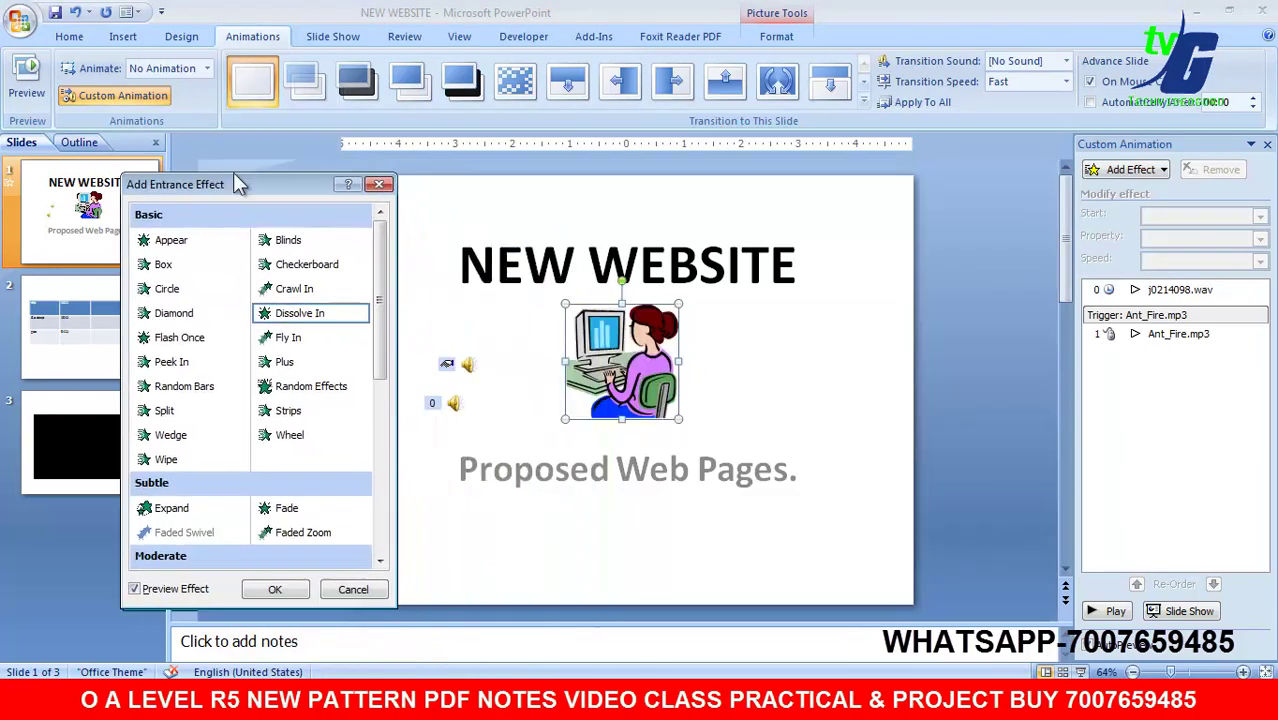
pyautogui.click(268, 266)
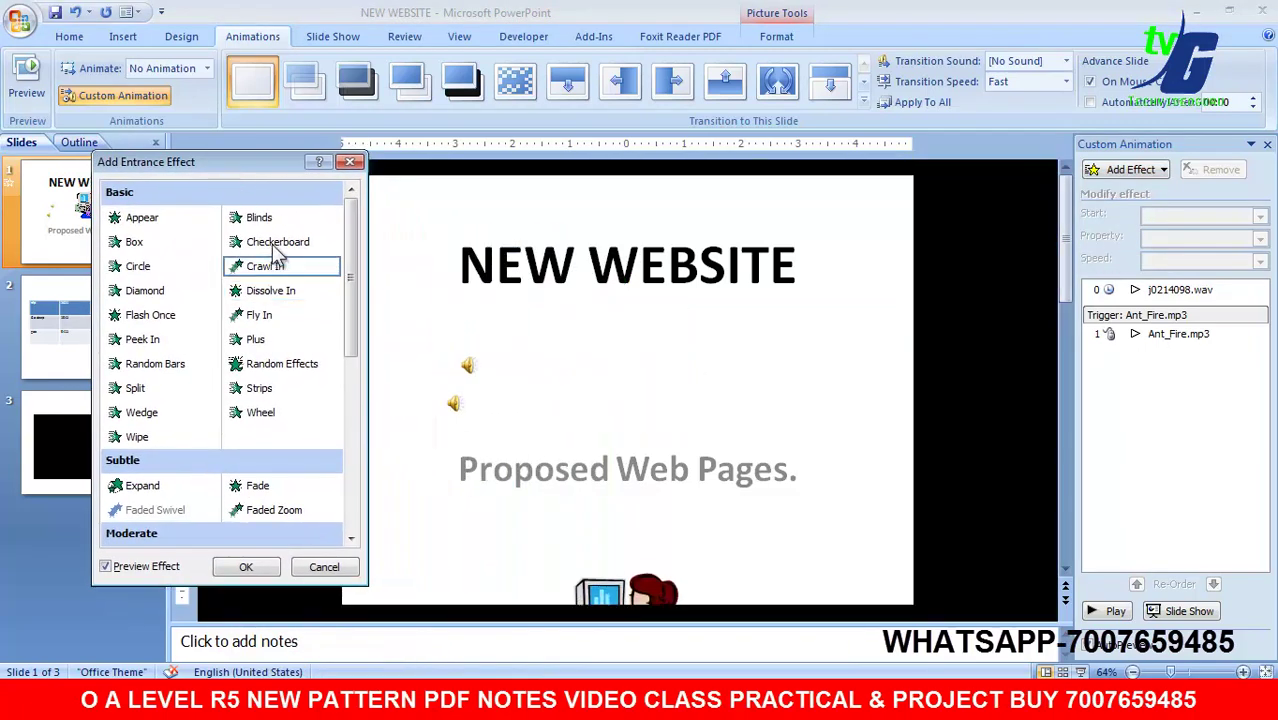
pyautogui.click(262, 574)
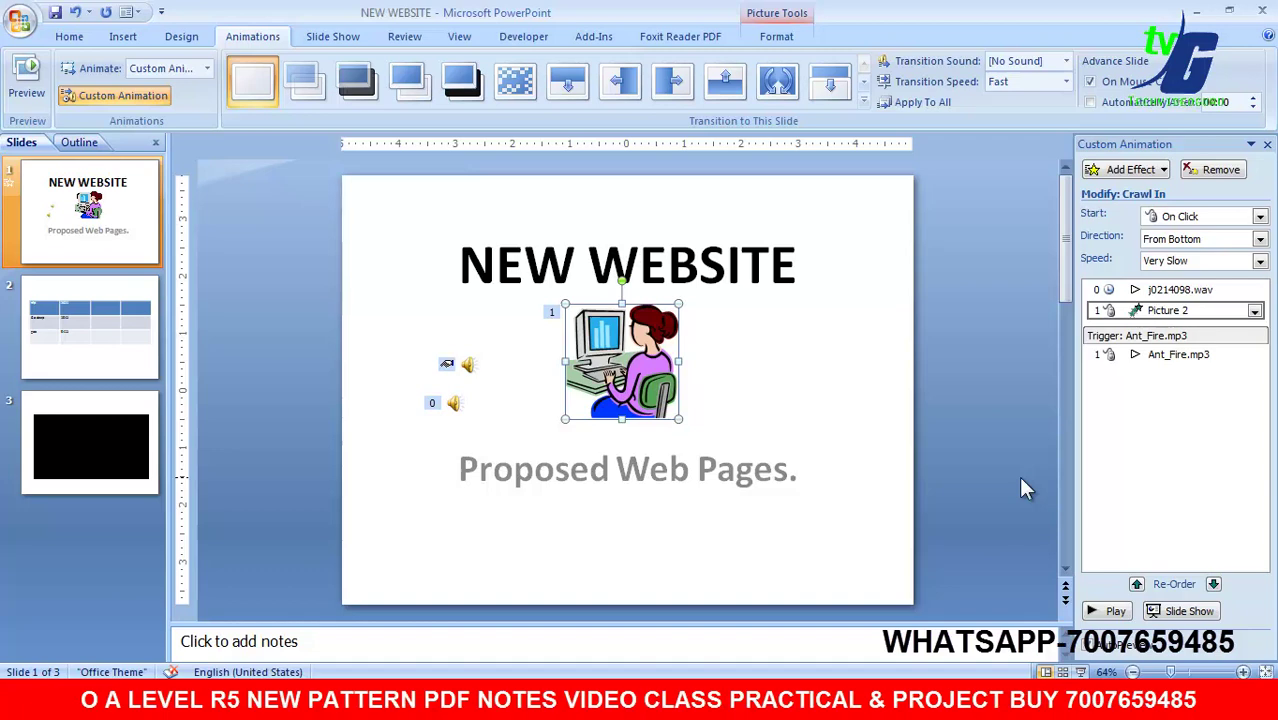
# Step: Draw a Smiley Face shape to the right of the clip art picture
pyautogui.click(333, 37)
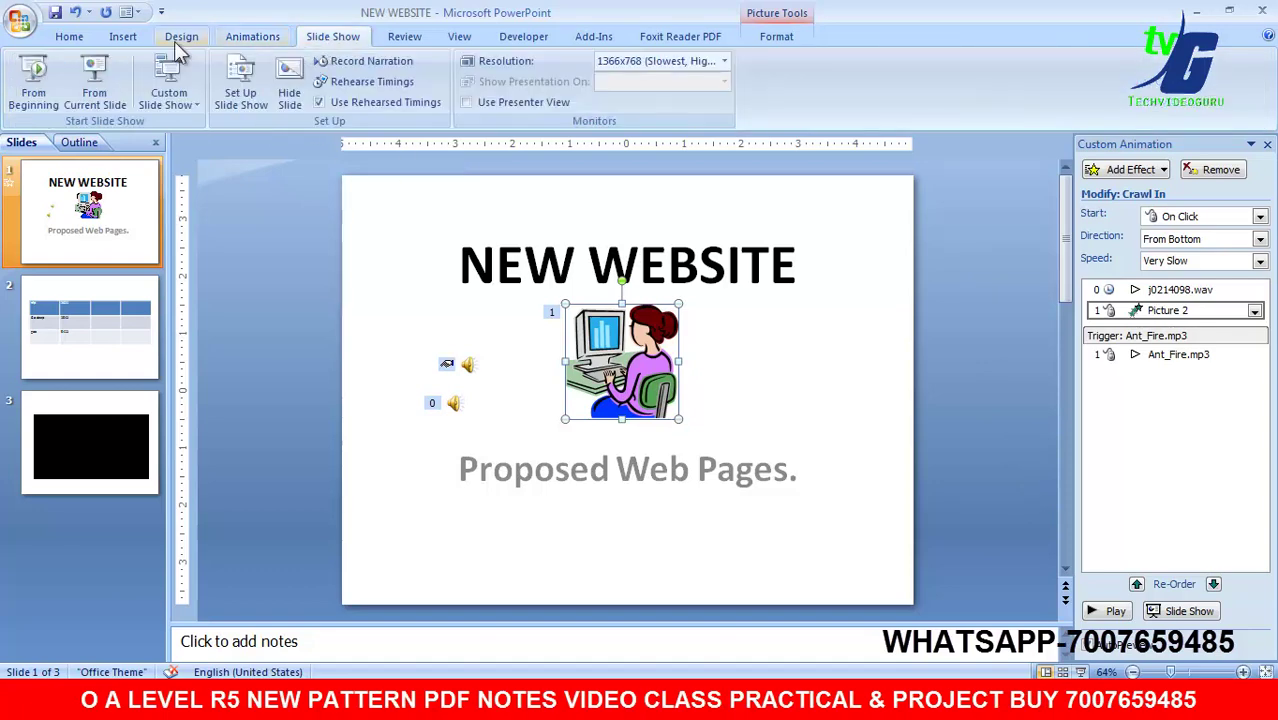
pyautogui.click(181, 37)
pyautogui.click(122, 37)
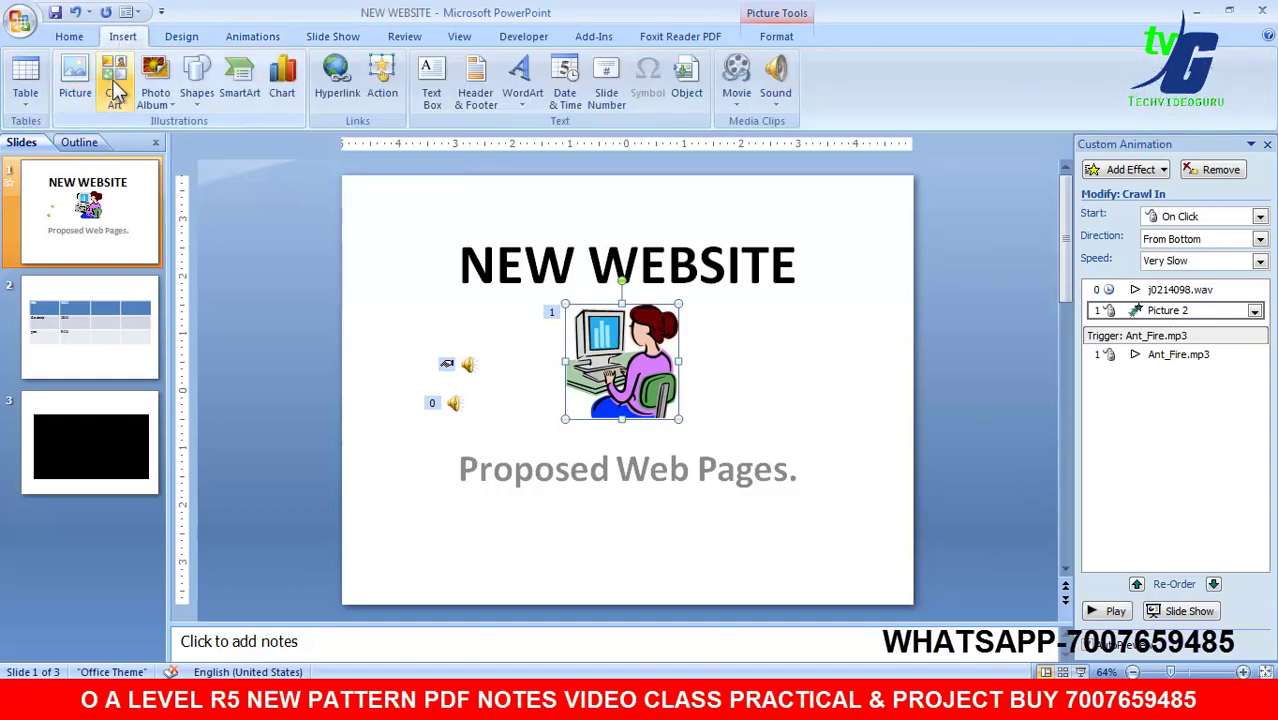
pyautogui.click(200, 88)
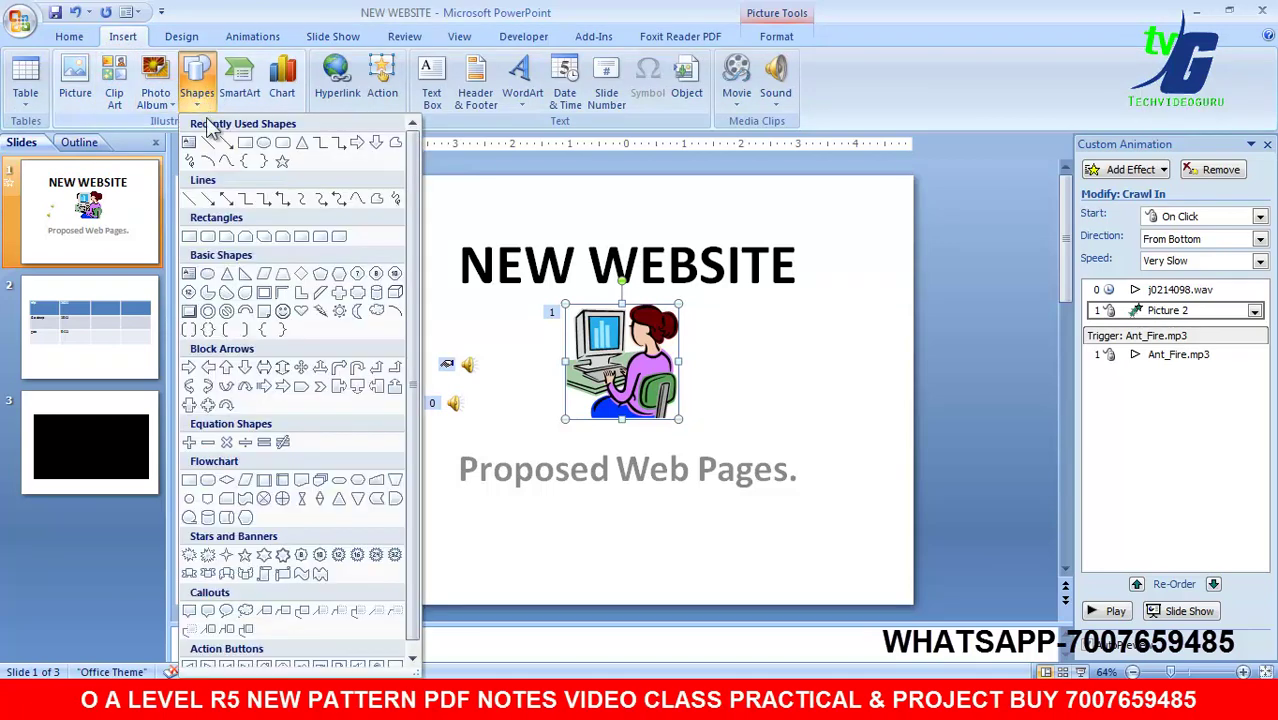
pyautogui.click(282, 311)
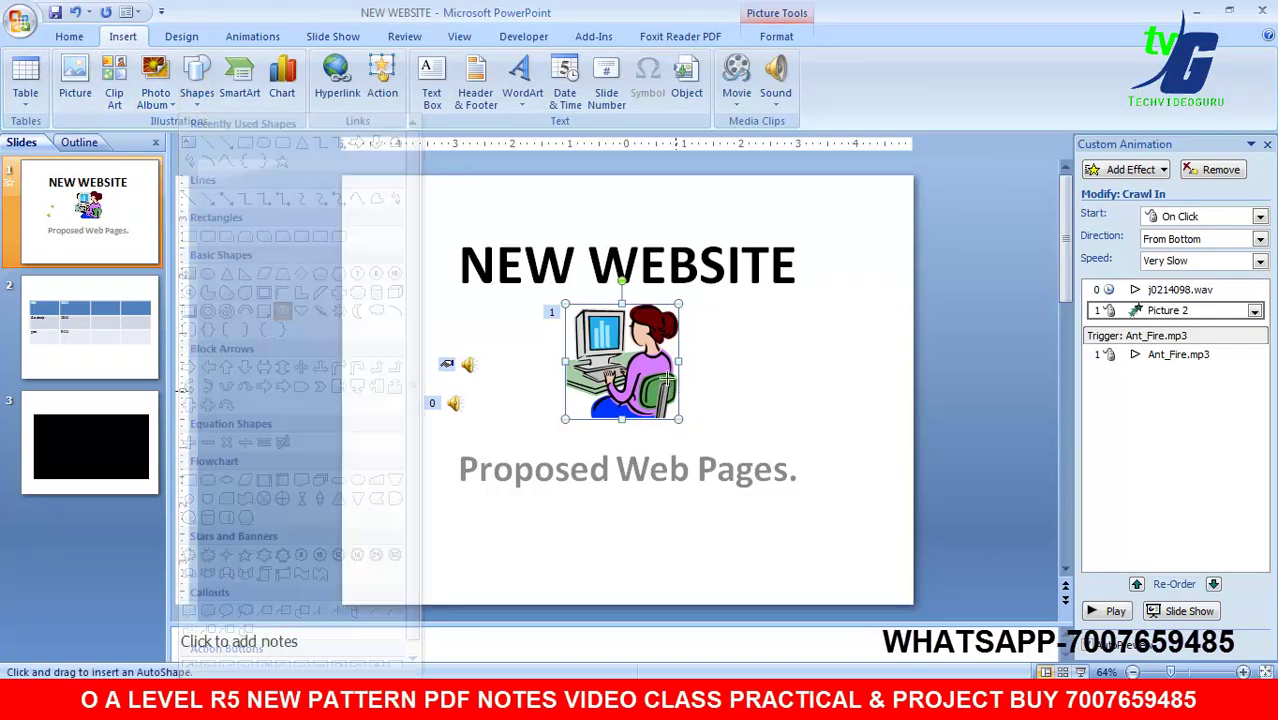
pyautogui.moveTo(718, 313); pyautogui.dragTo(866, 444)
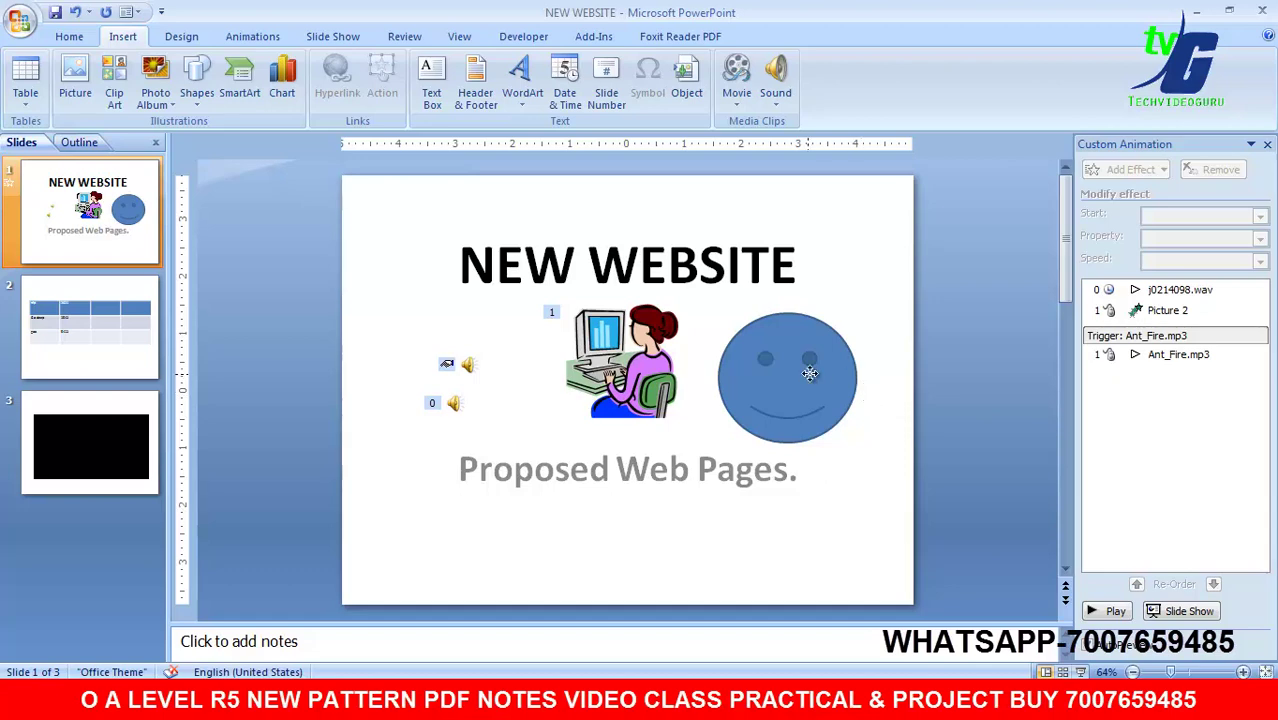
# Step: Apply a red shape style to the smiley face, leaving the text colour unchanged
pyautogui.click(780, 36)
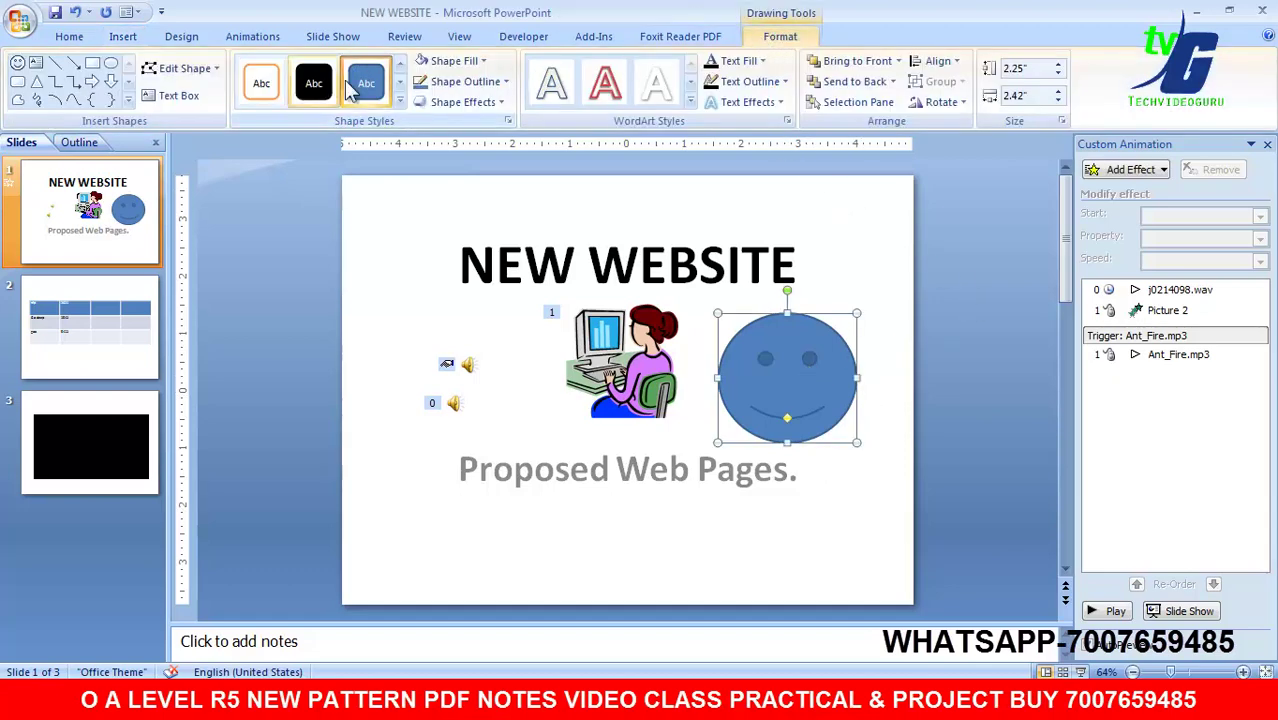
pyautogui.click(401, 103)
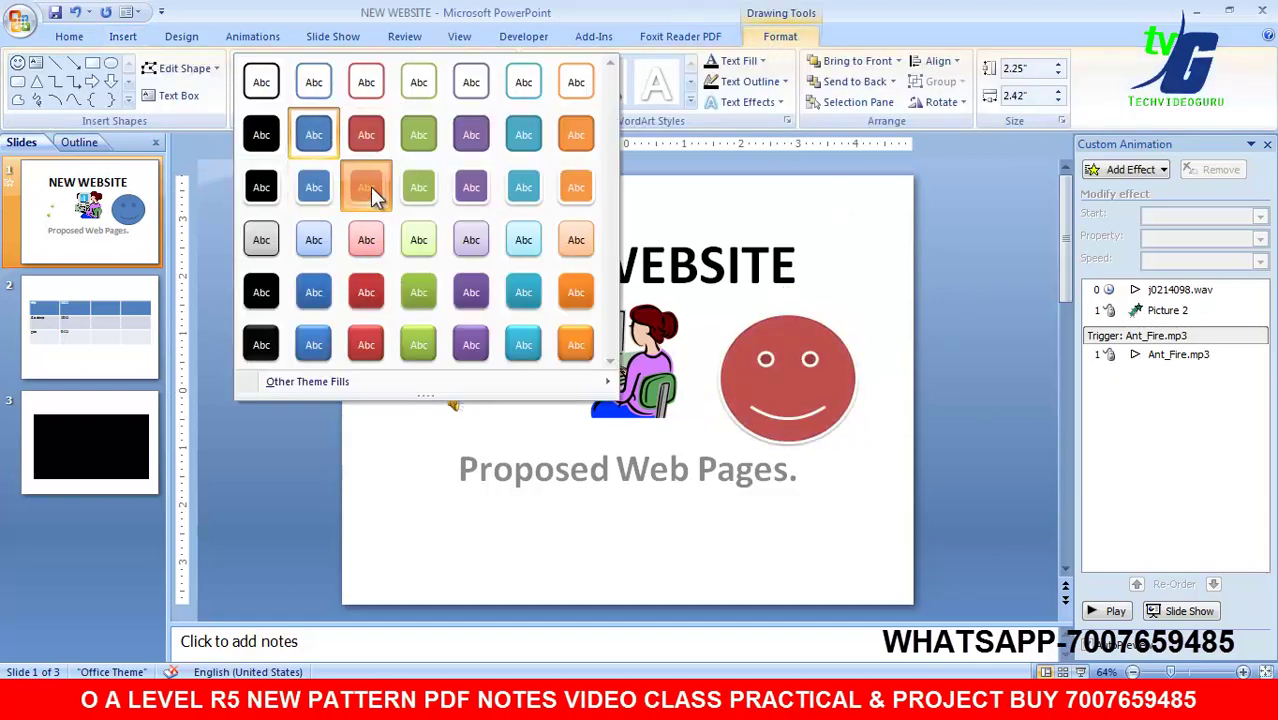
pyautogui.click(370, 186)
pyautogui.click(740, 61)
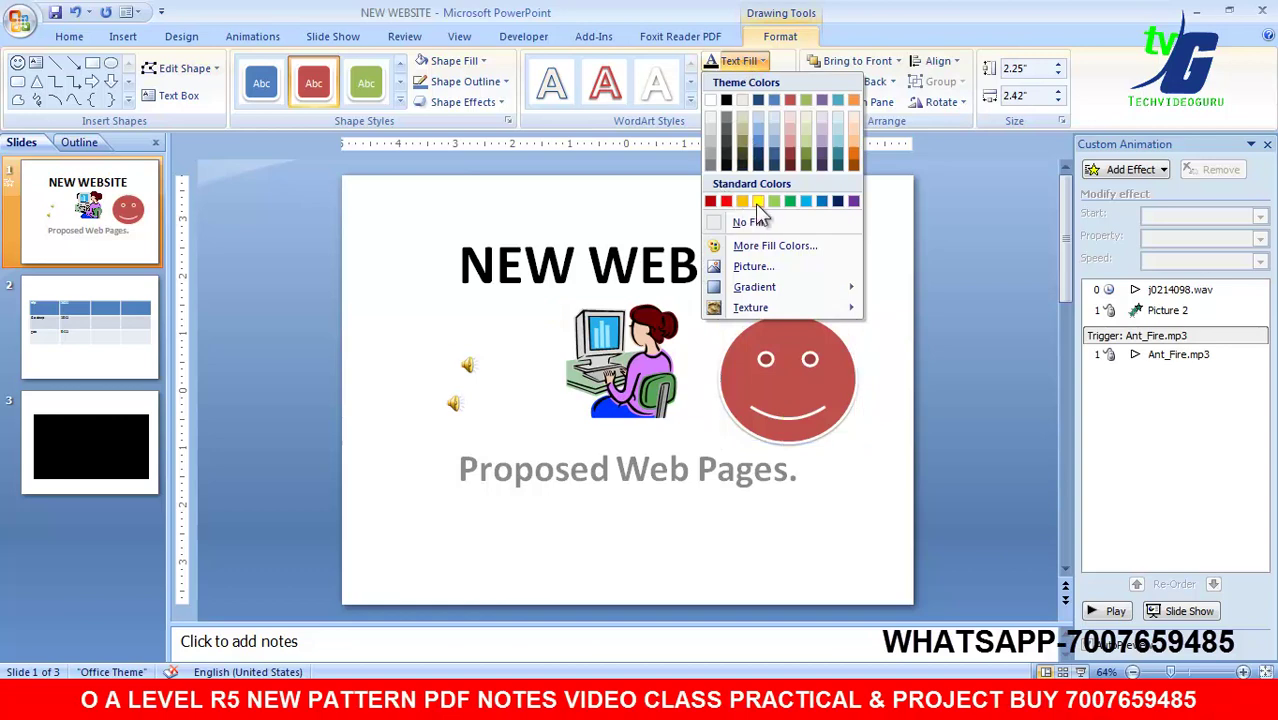
pyautogui.click(978, 398)
pyautogui.click(978, 398)
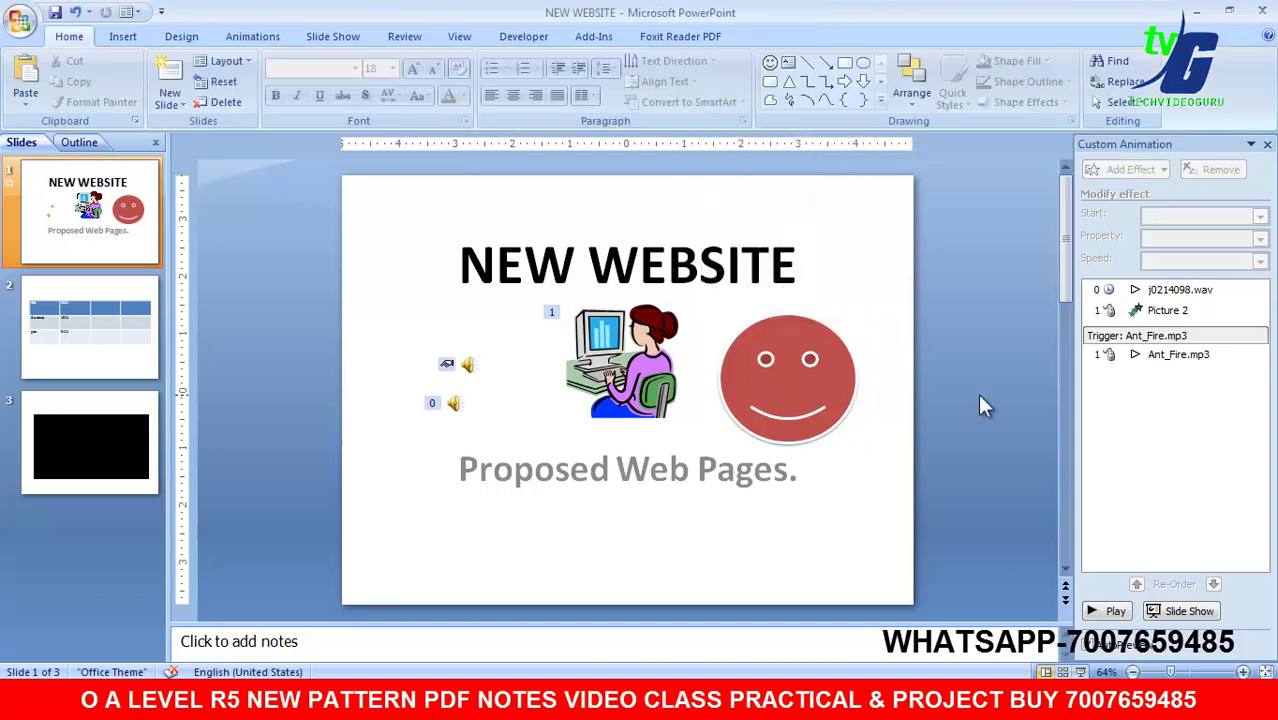